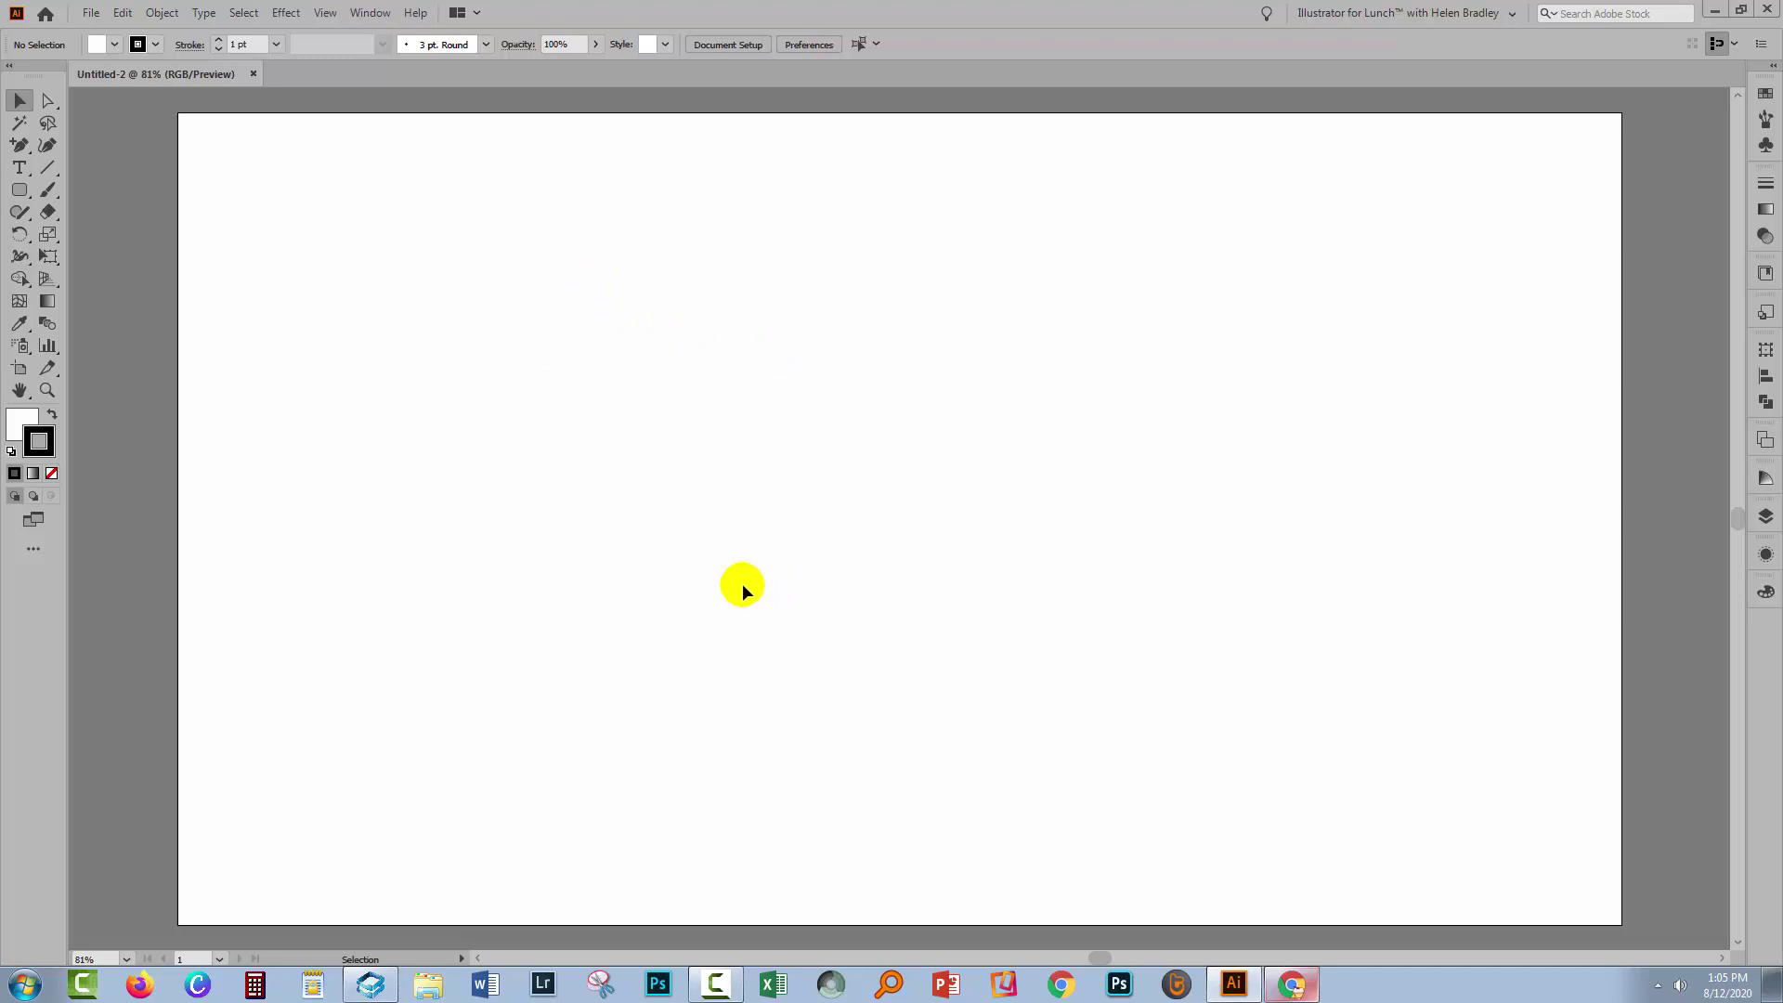
Step: Pick the teal shade #29a58d for the fill in the Color Picker and confirm it
click(21, 424)
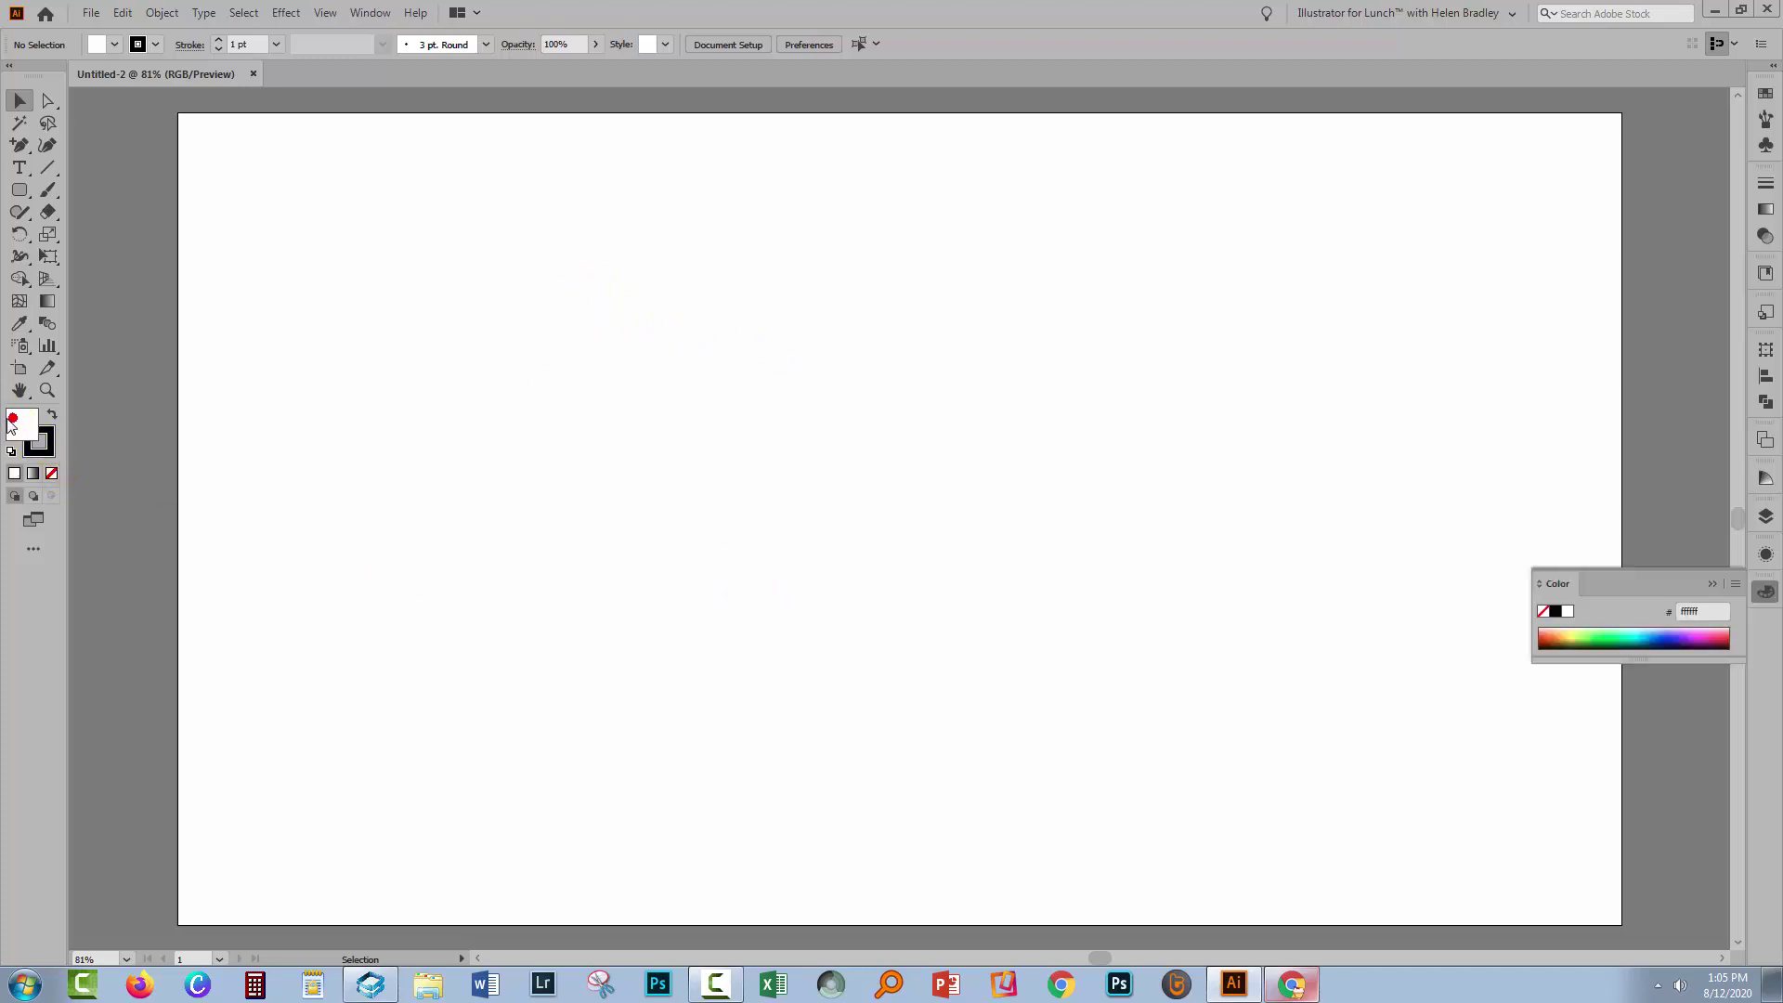
double_click(20, 425)
drag(1237, 505, 865, 491)
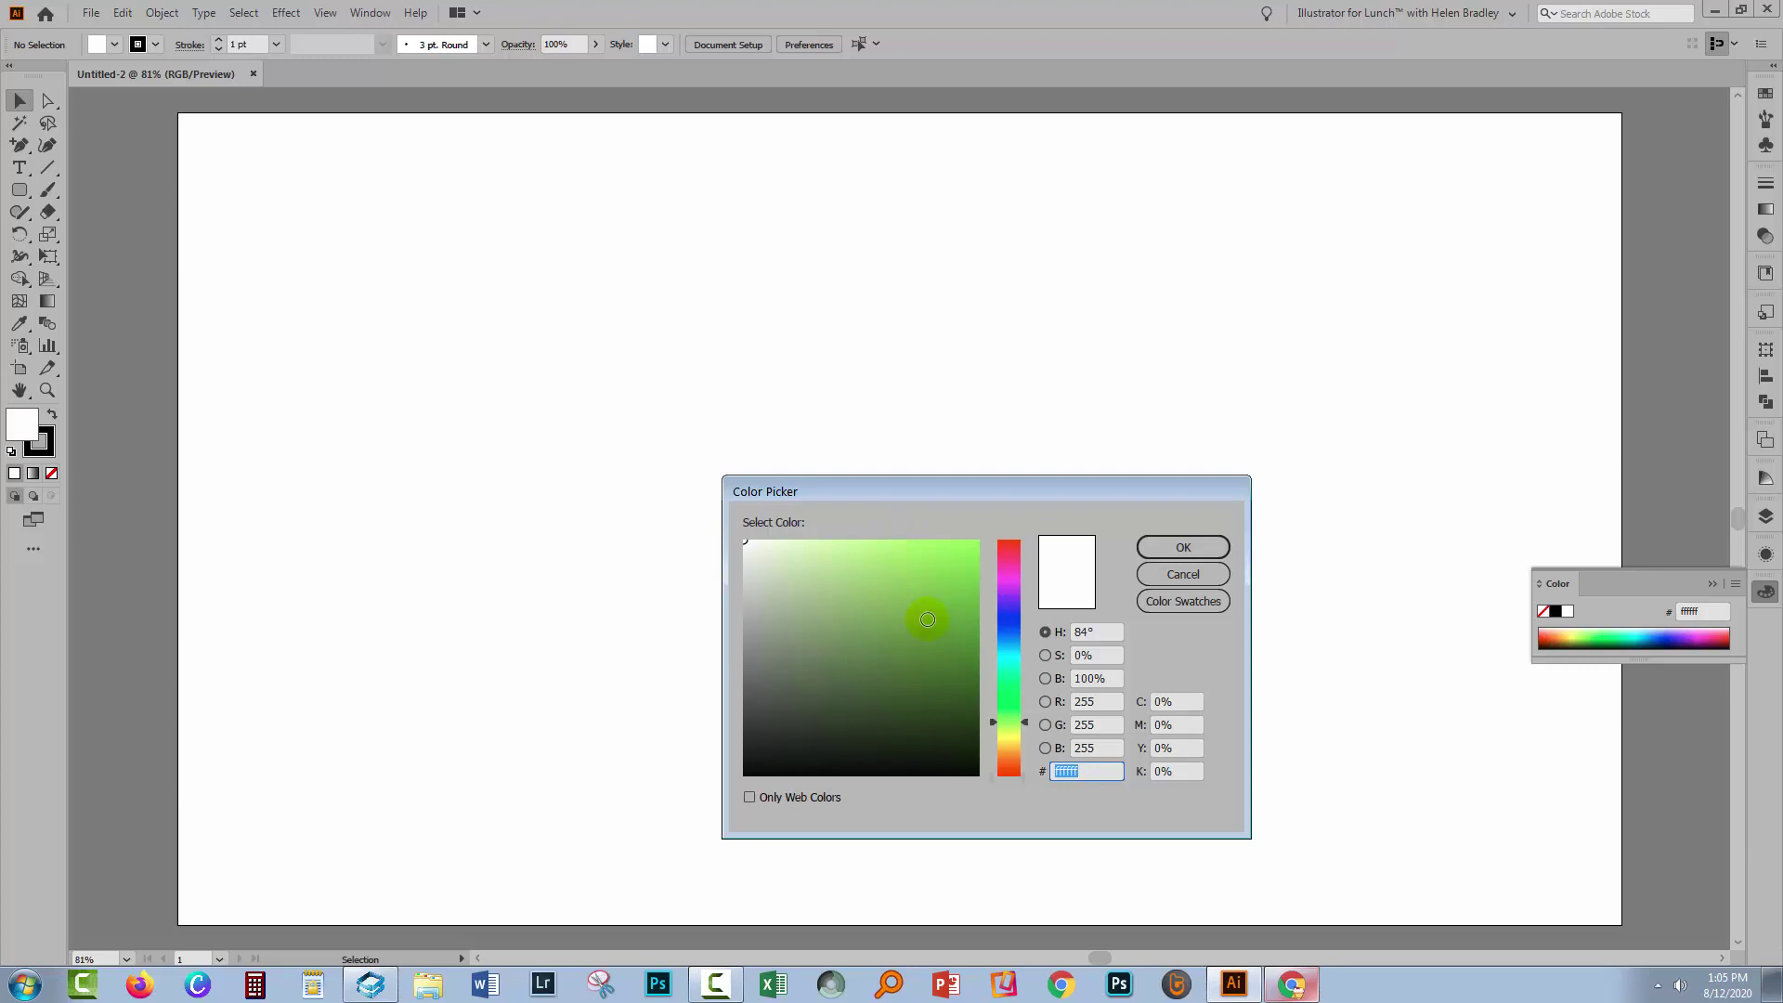
click(1004, 658)
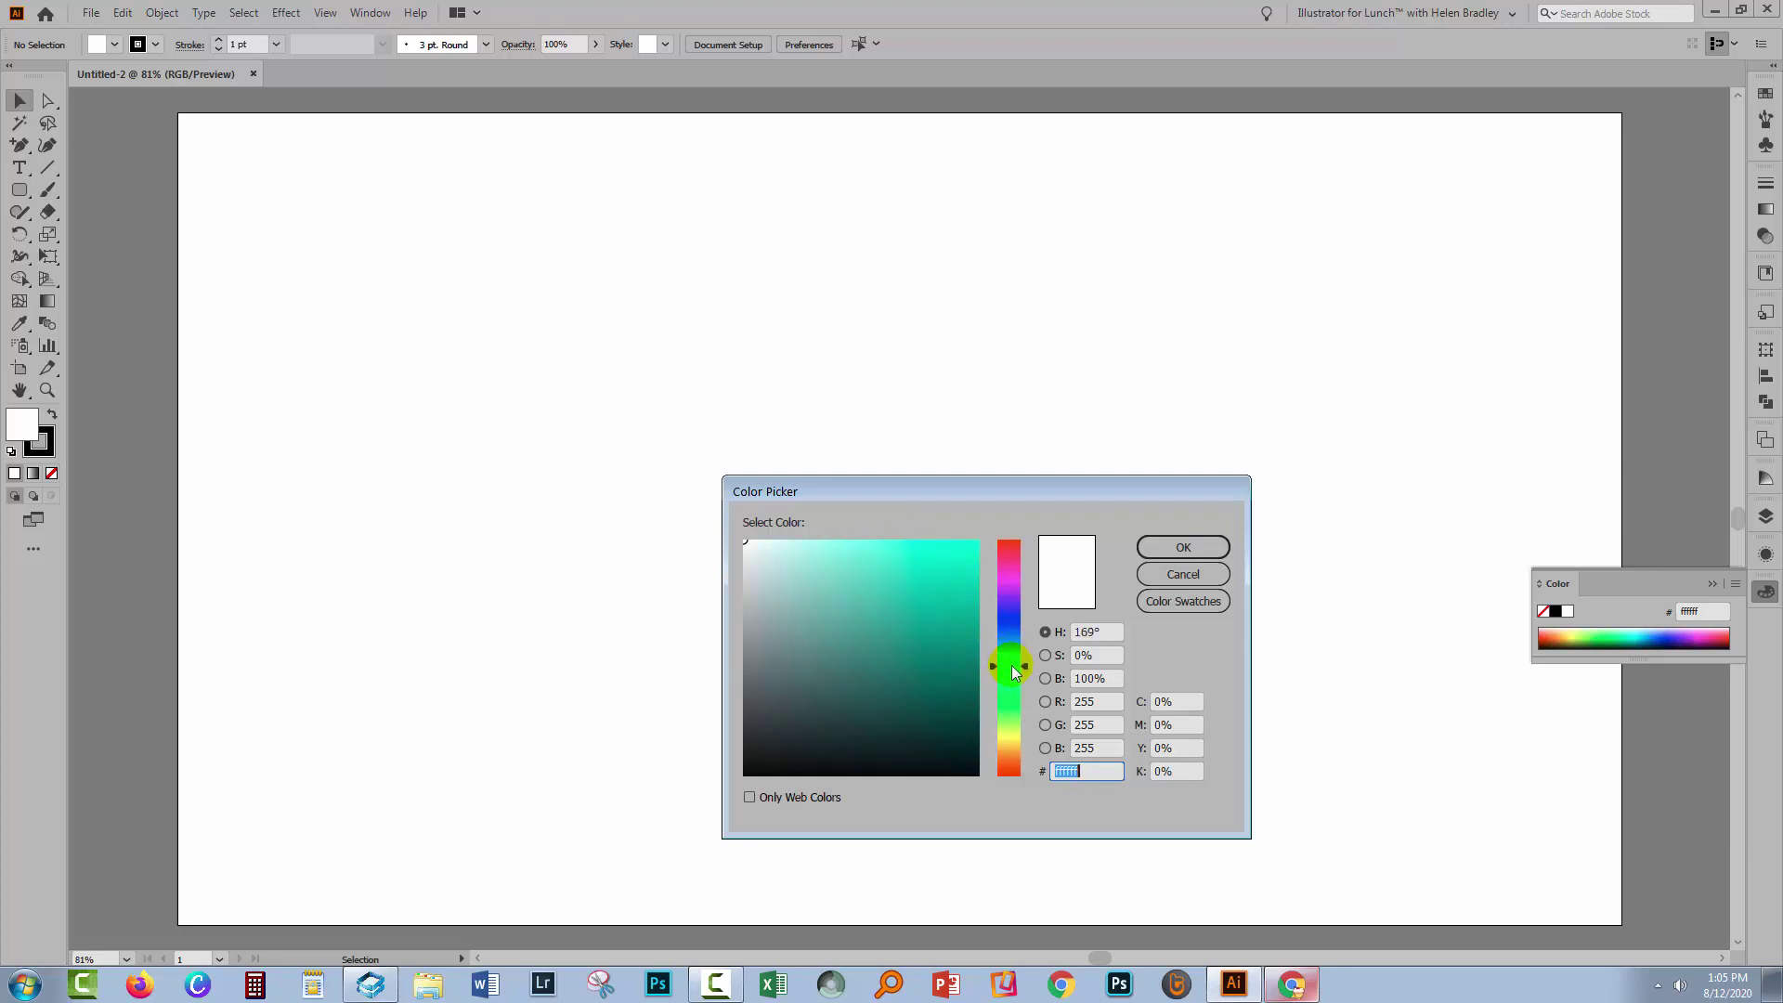
click(921, 625)
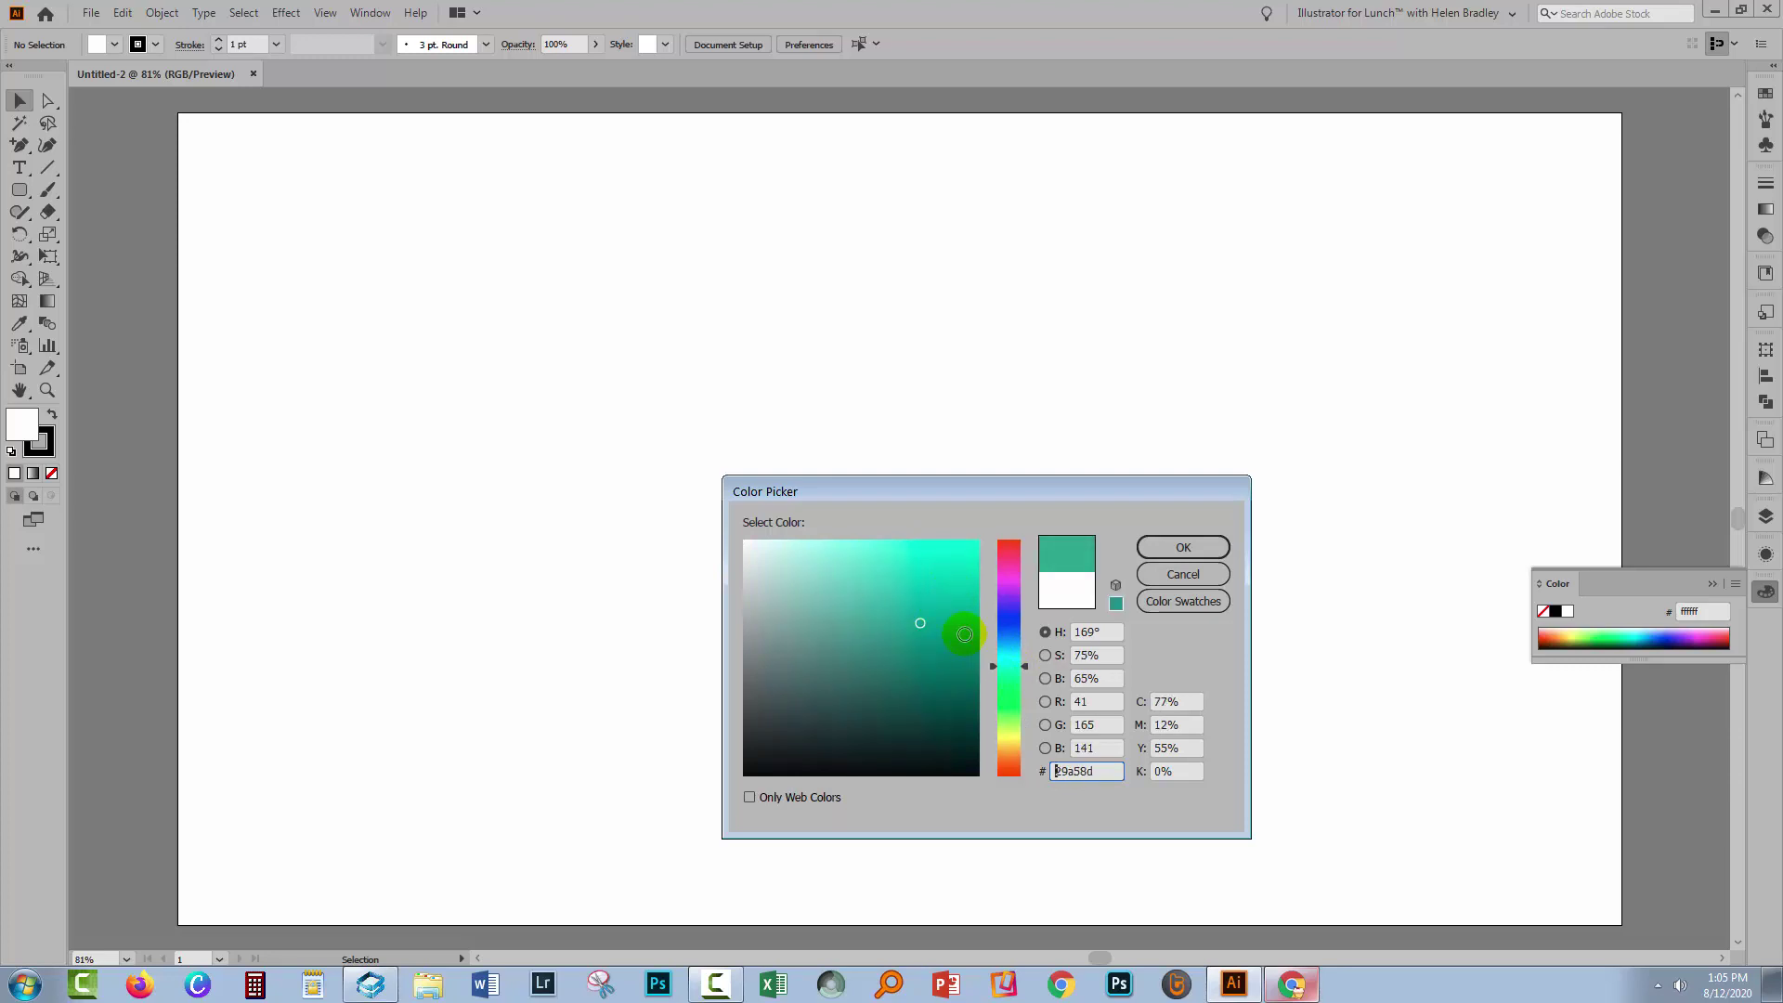
click(1164, 557)
click(1171, 546)
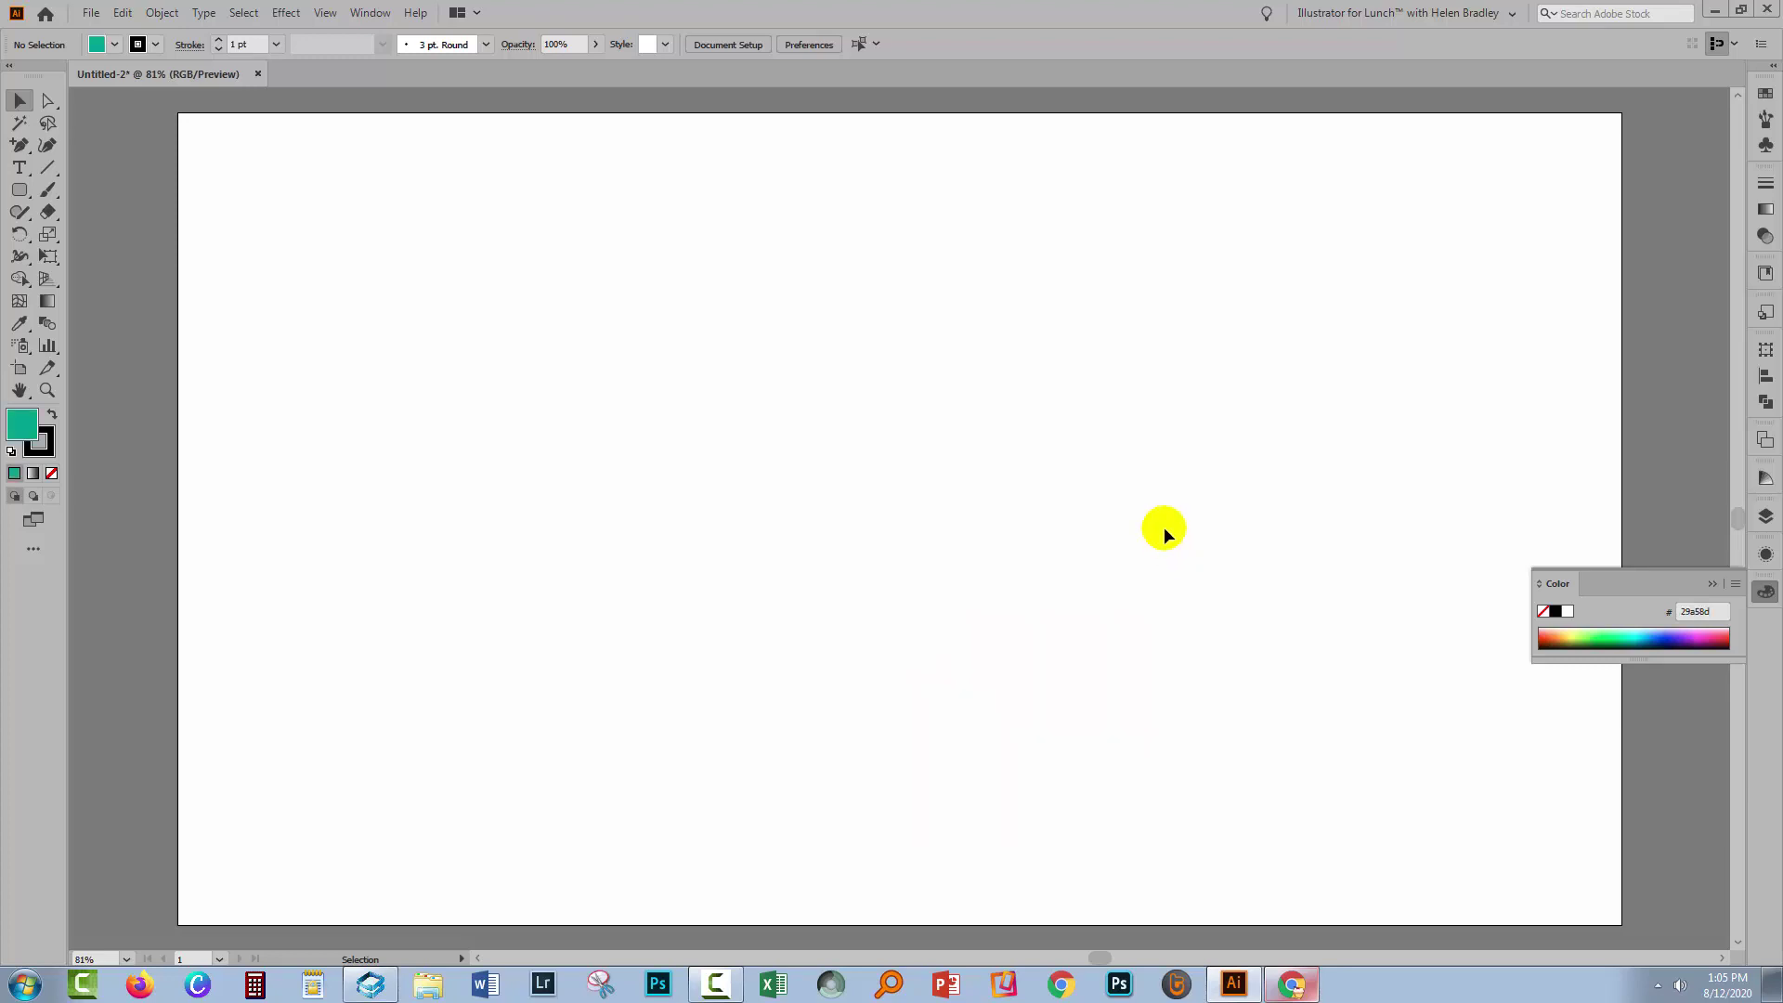
Step: Create a new colour group in Swatches holding the teal as a global swatch (R=41 G=165 B=141)
click(1766, 93)
drag(1608, 372, 1588, 553)
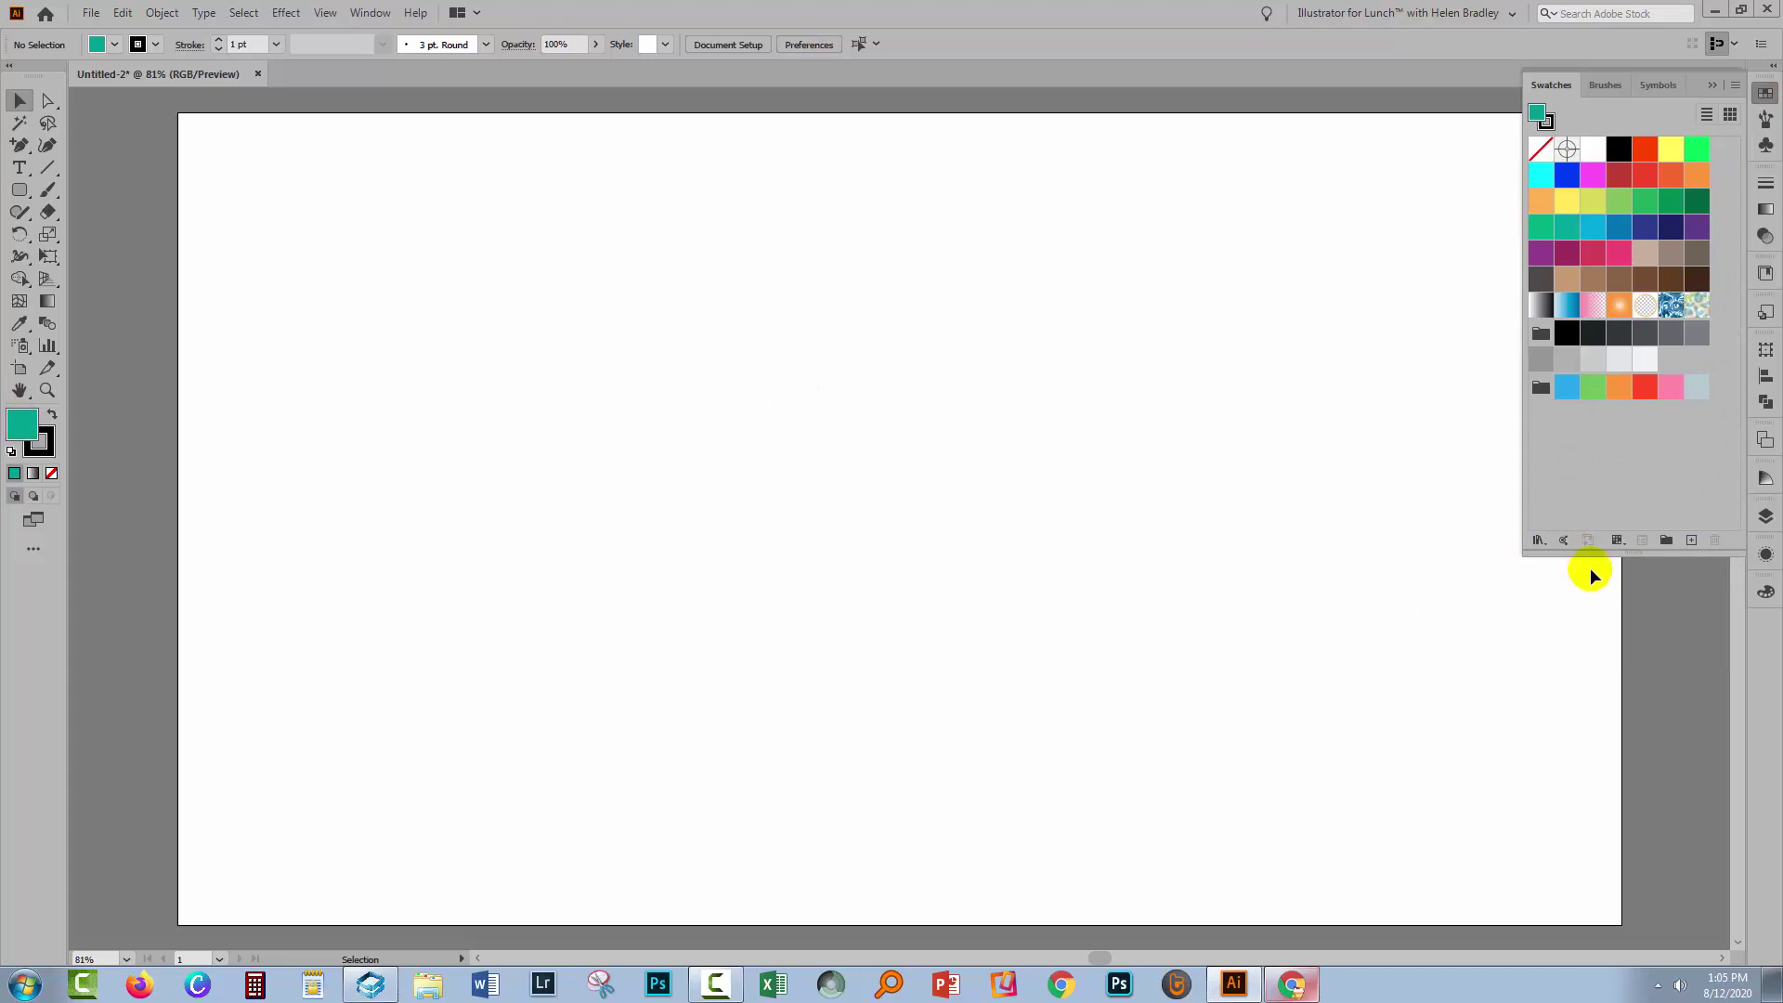
click(1665, 541)
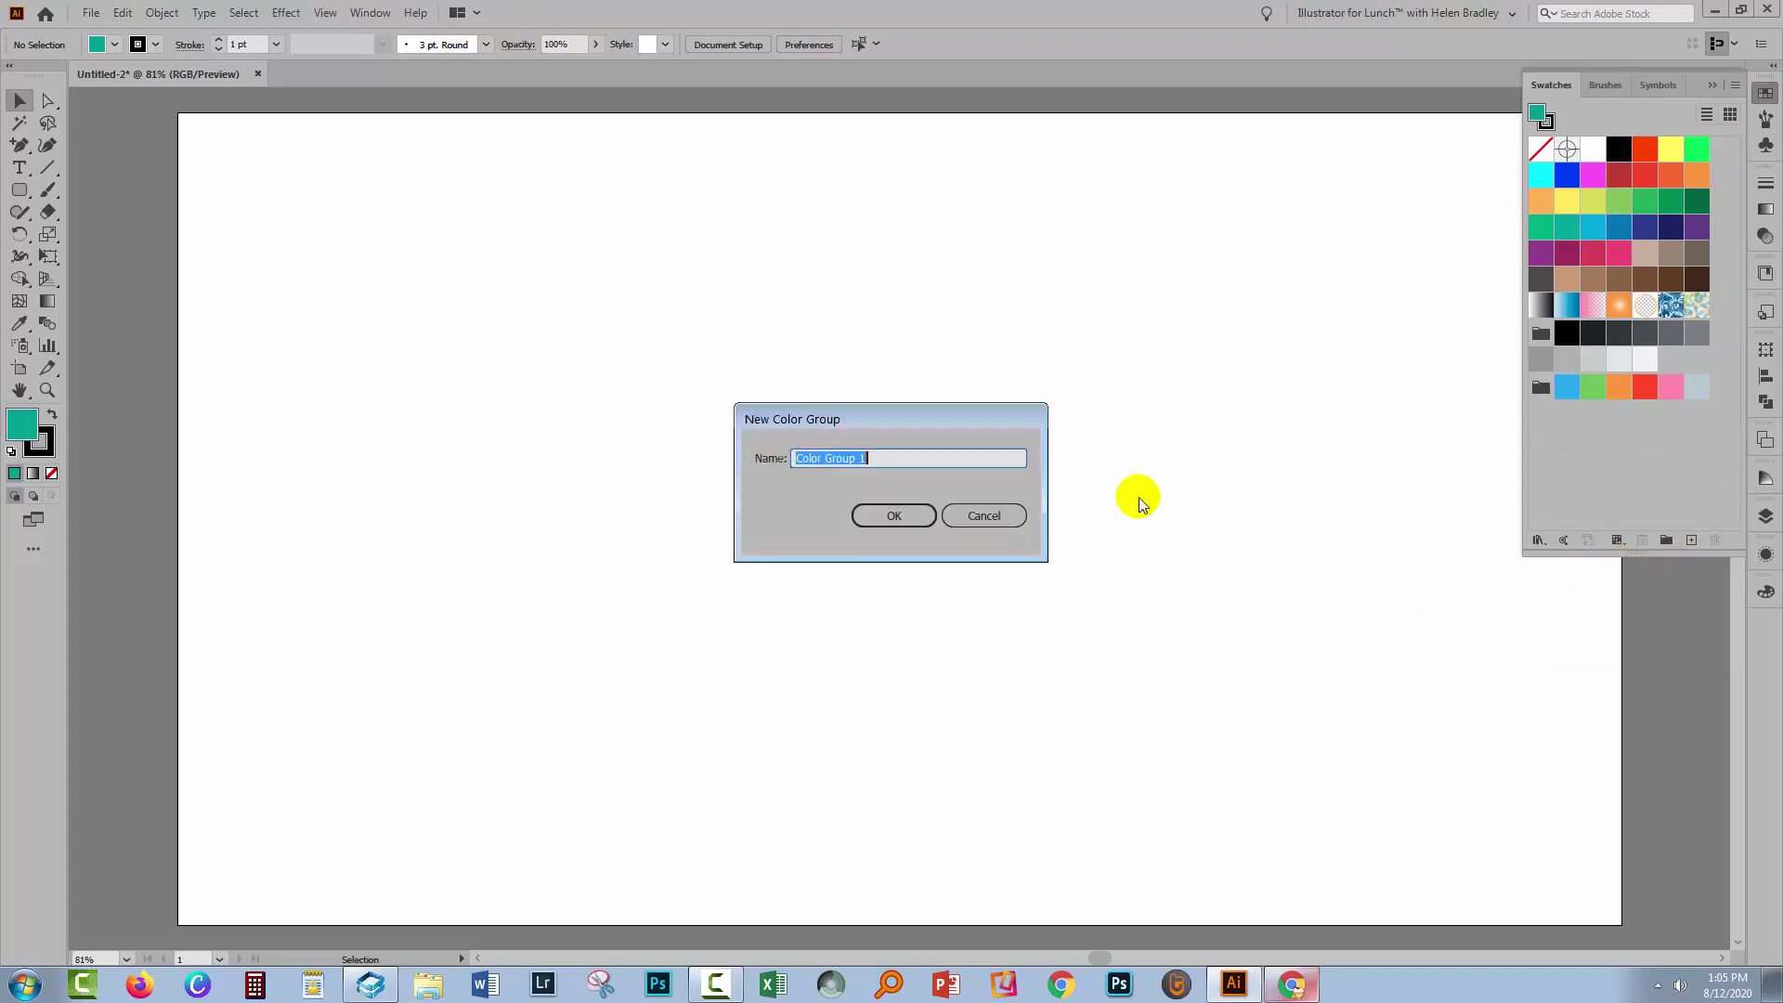
click(880, 515)
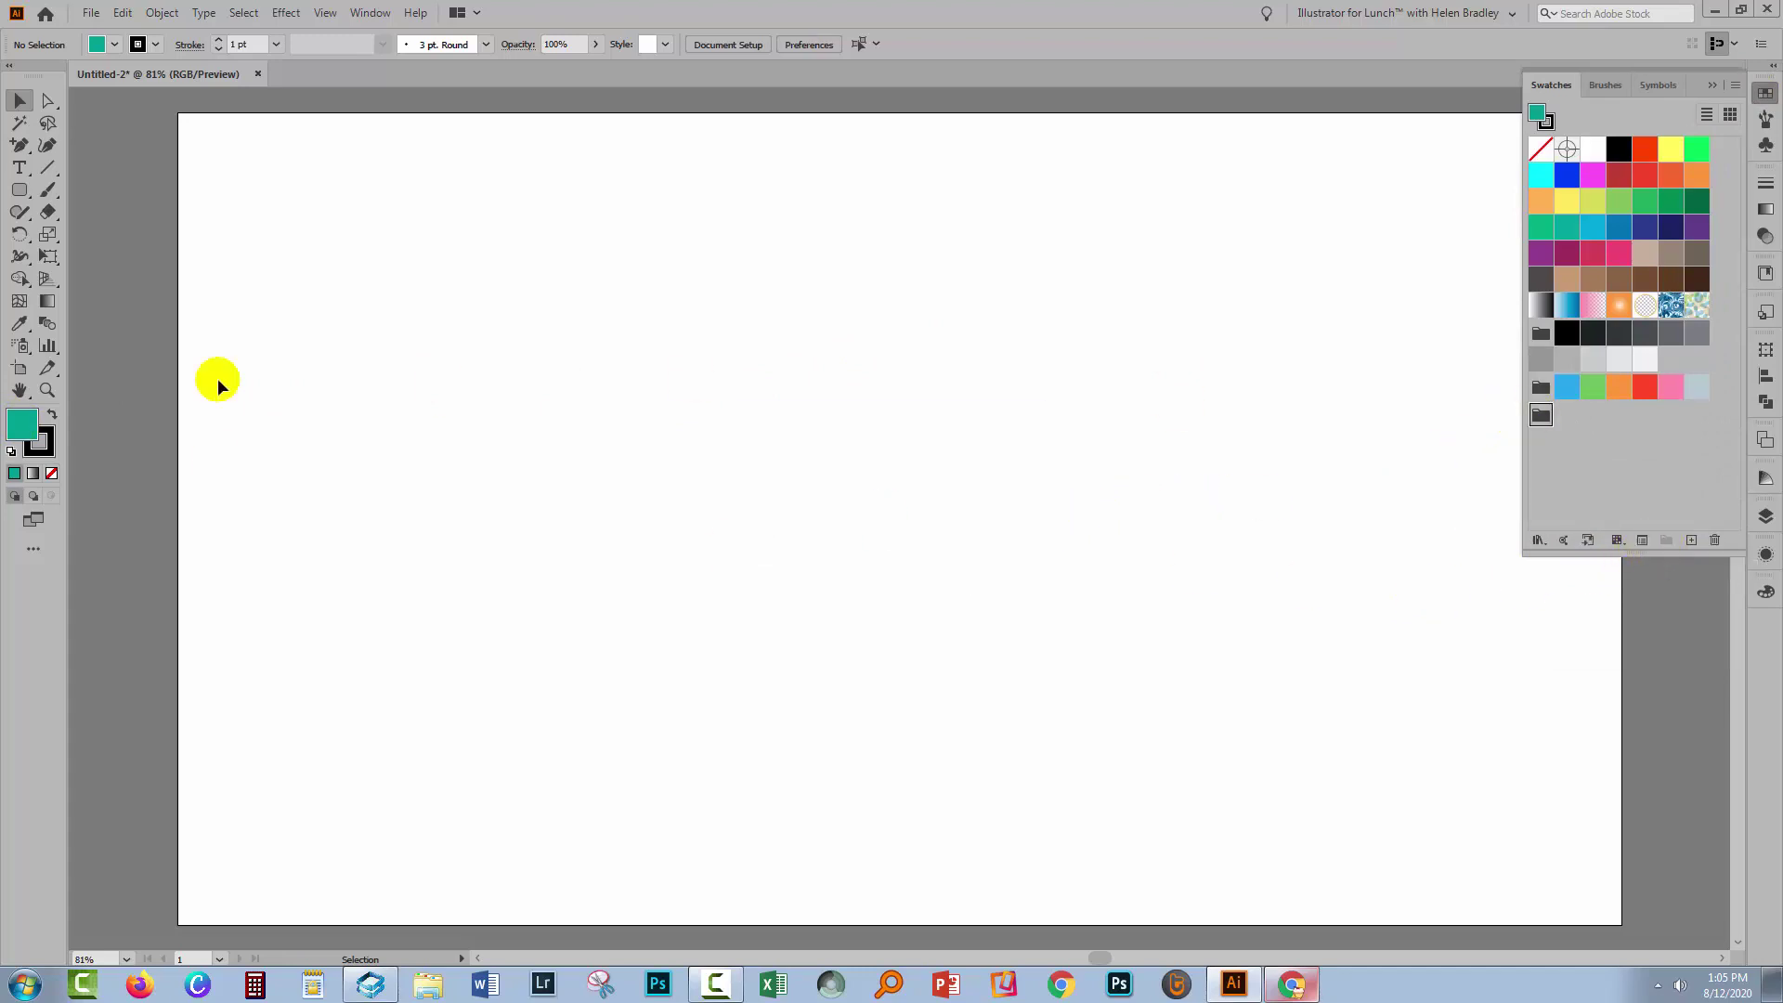
click(1691, 541)
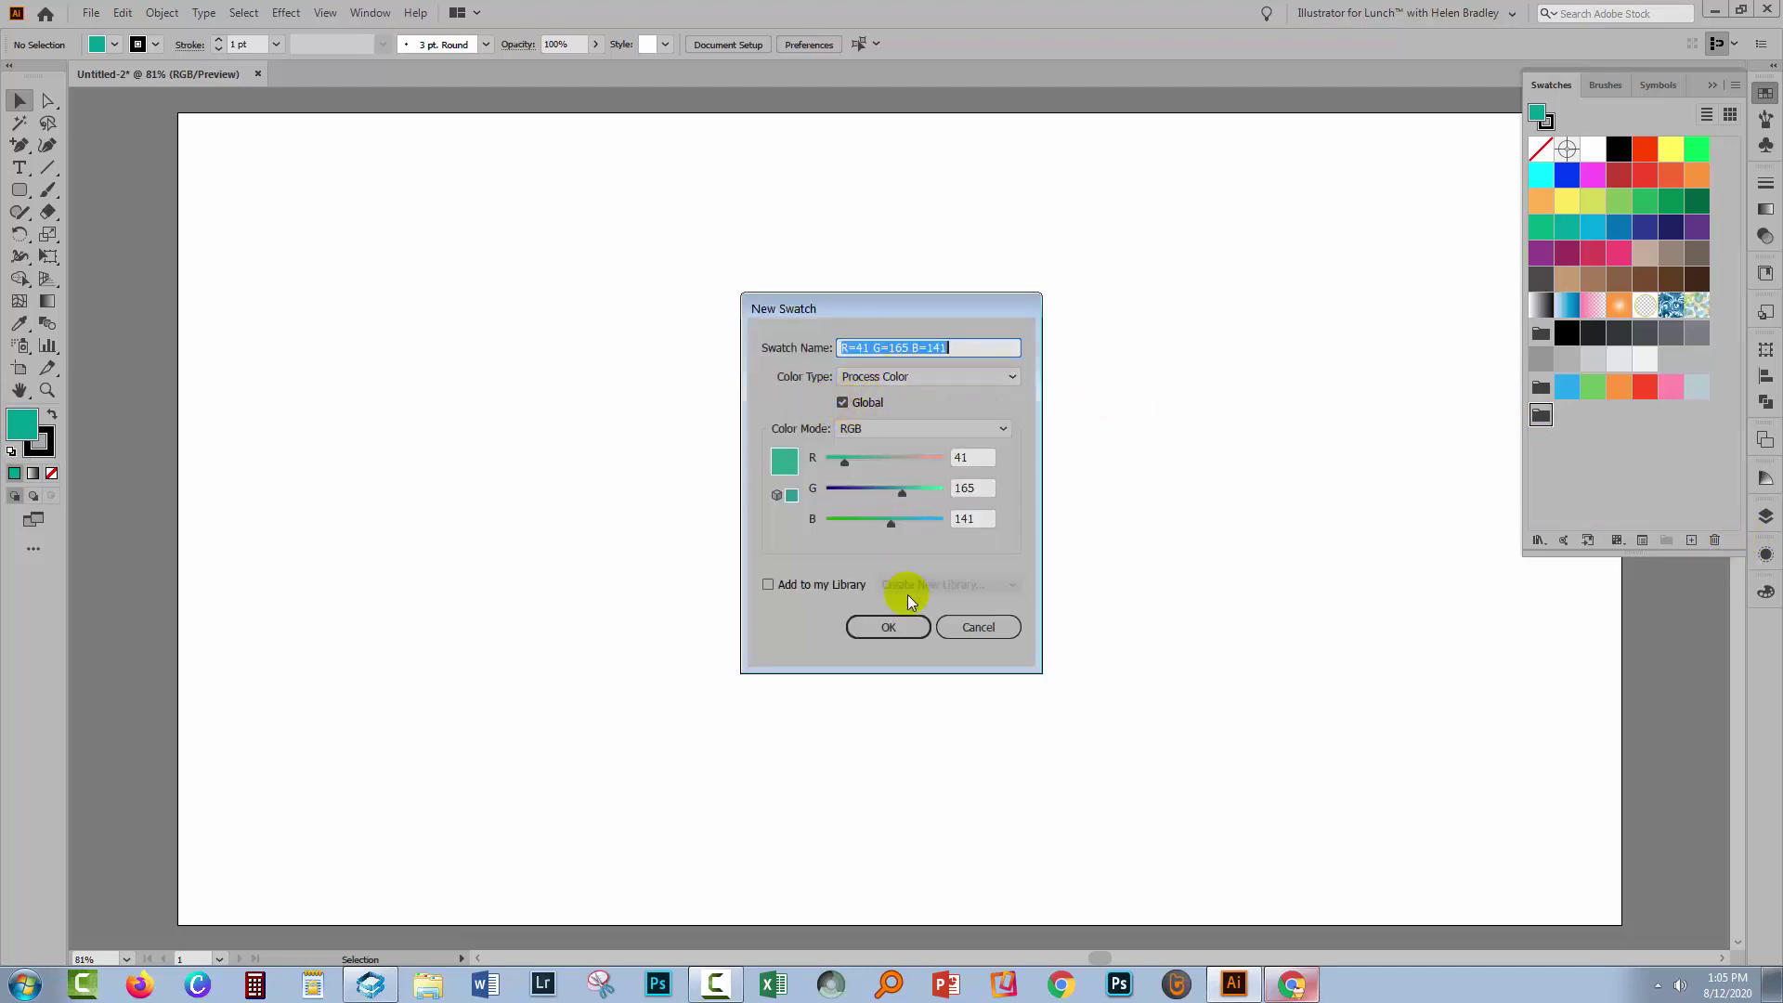
click(885, 625)
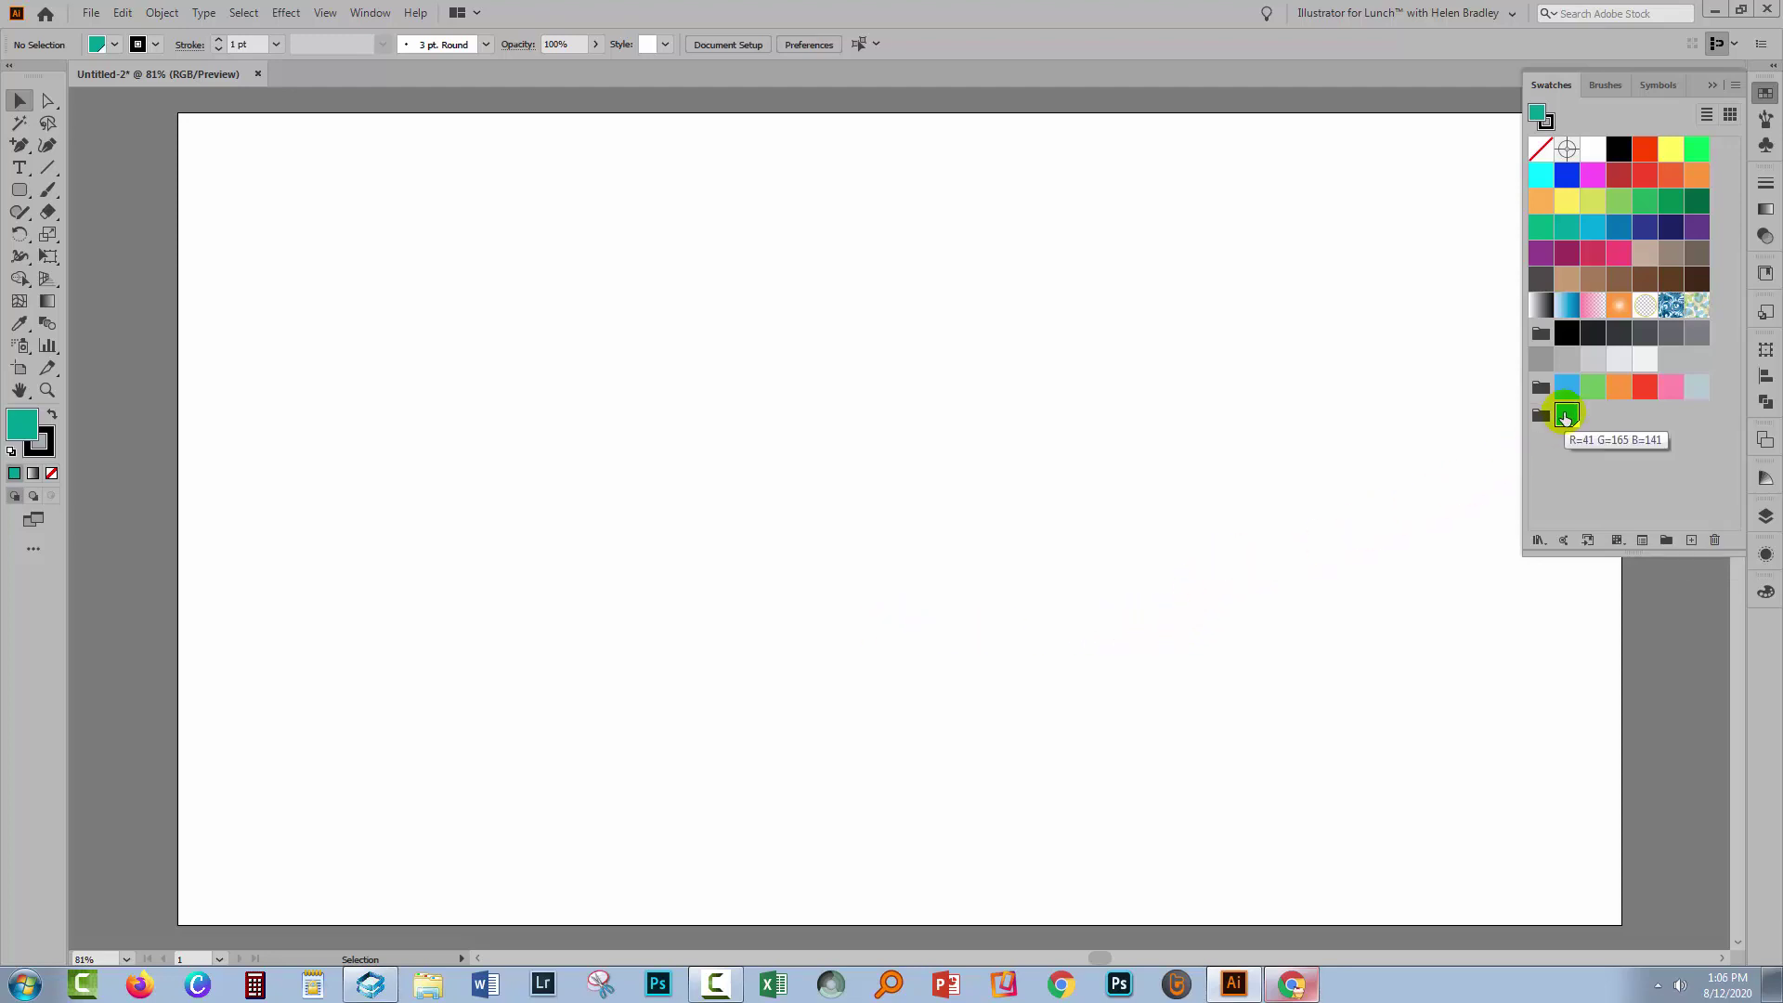
Step: Open the Color Guide as a floating panel and look at its options
click(364, 13)
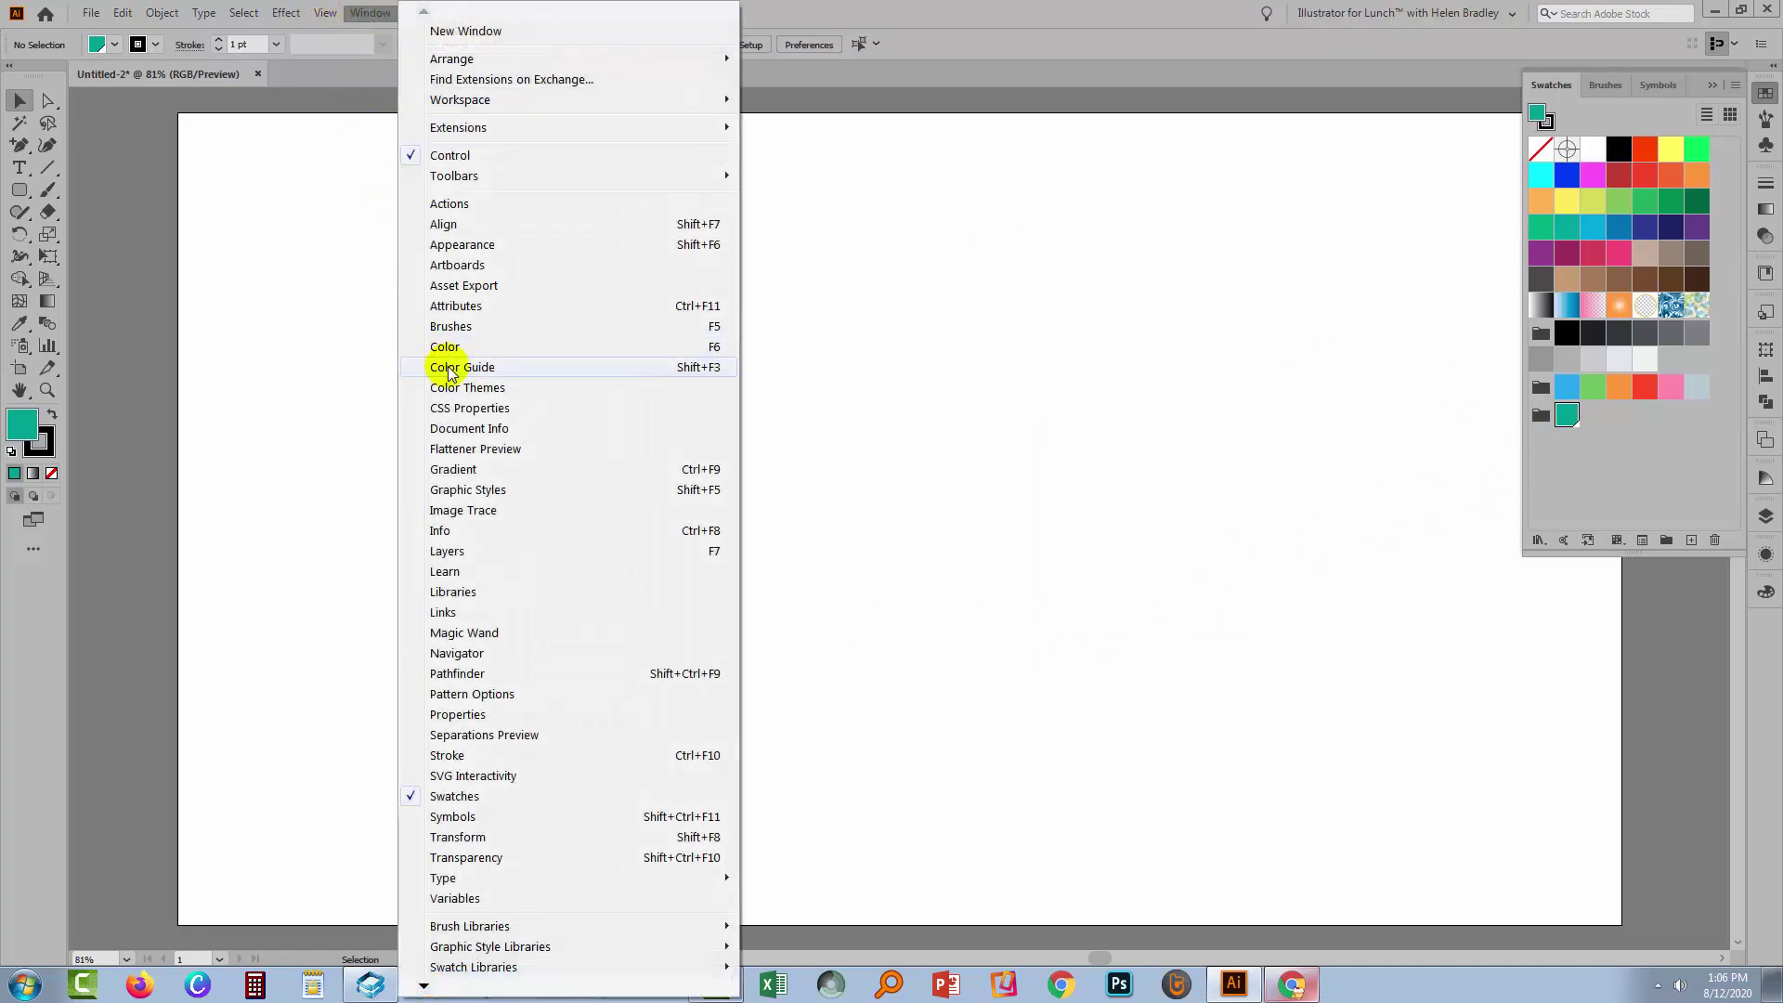
click(448, 368)
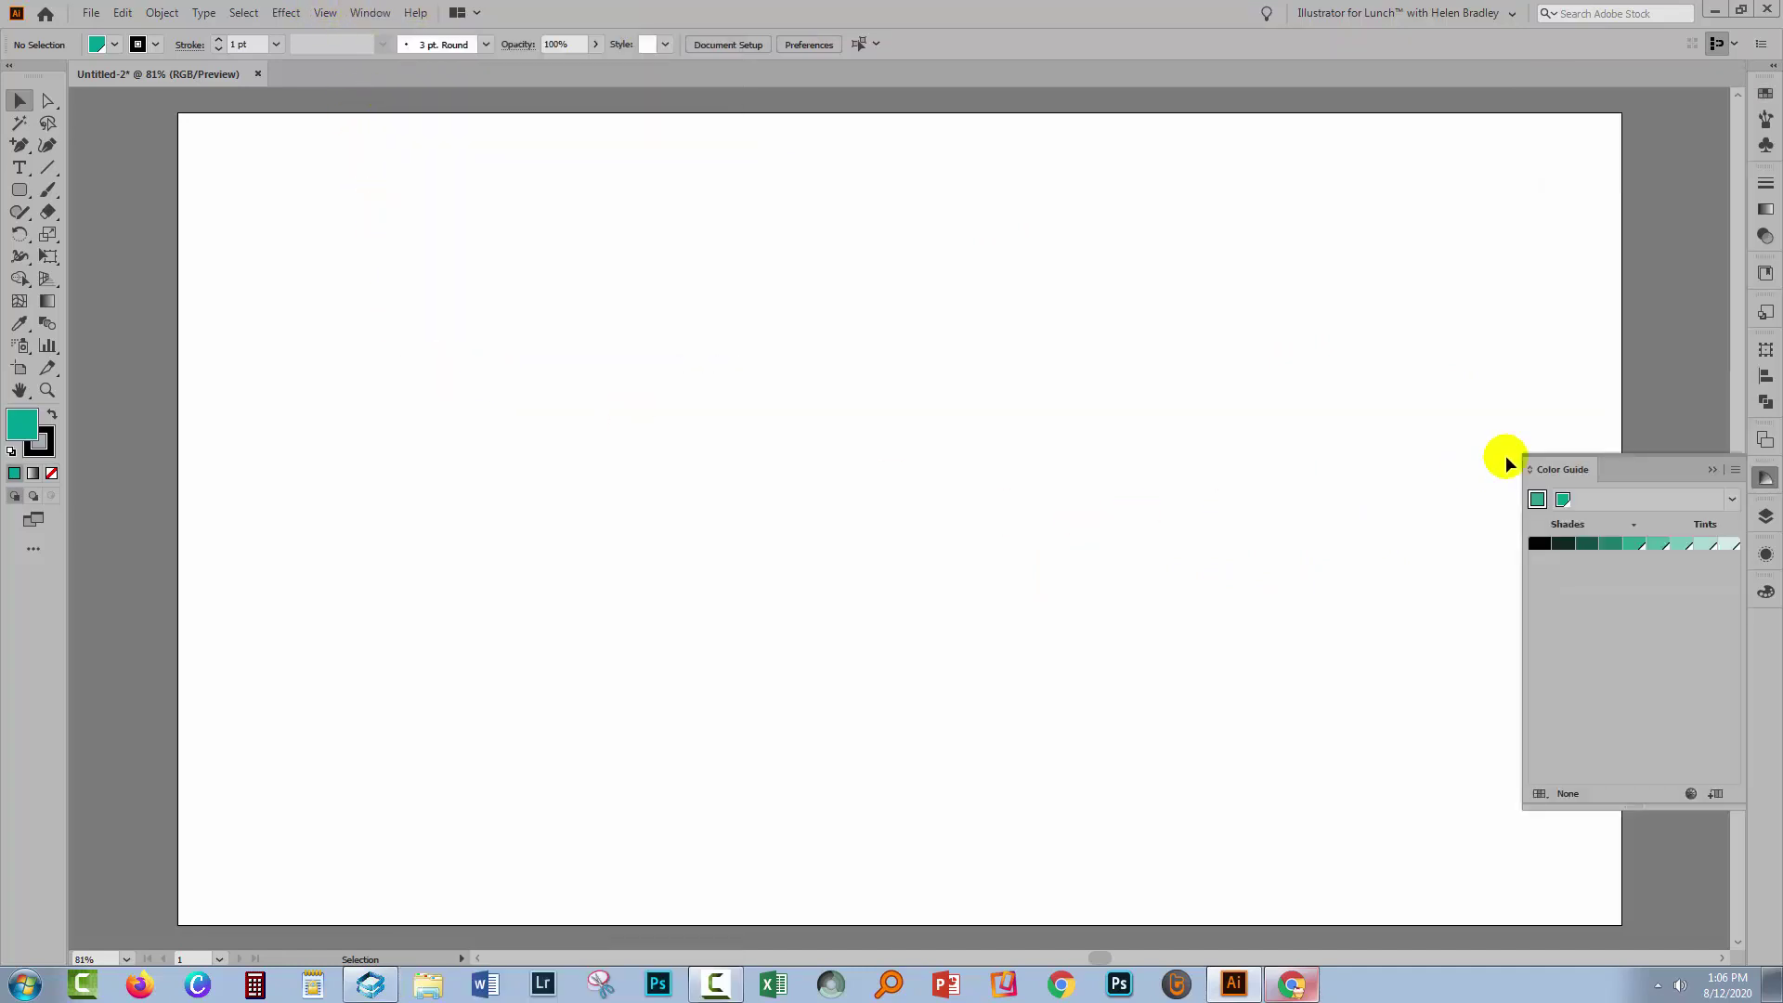
drag(1566, 481, 749, 317)
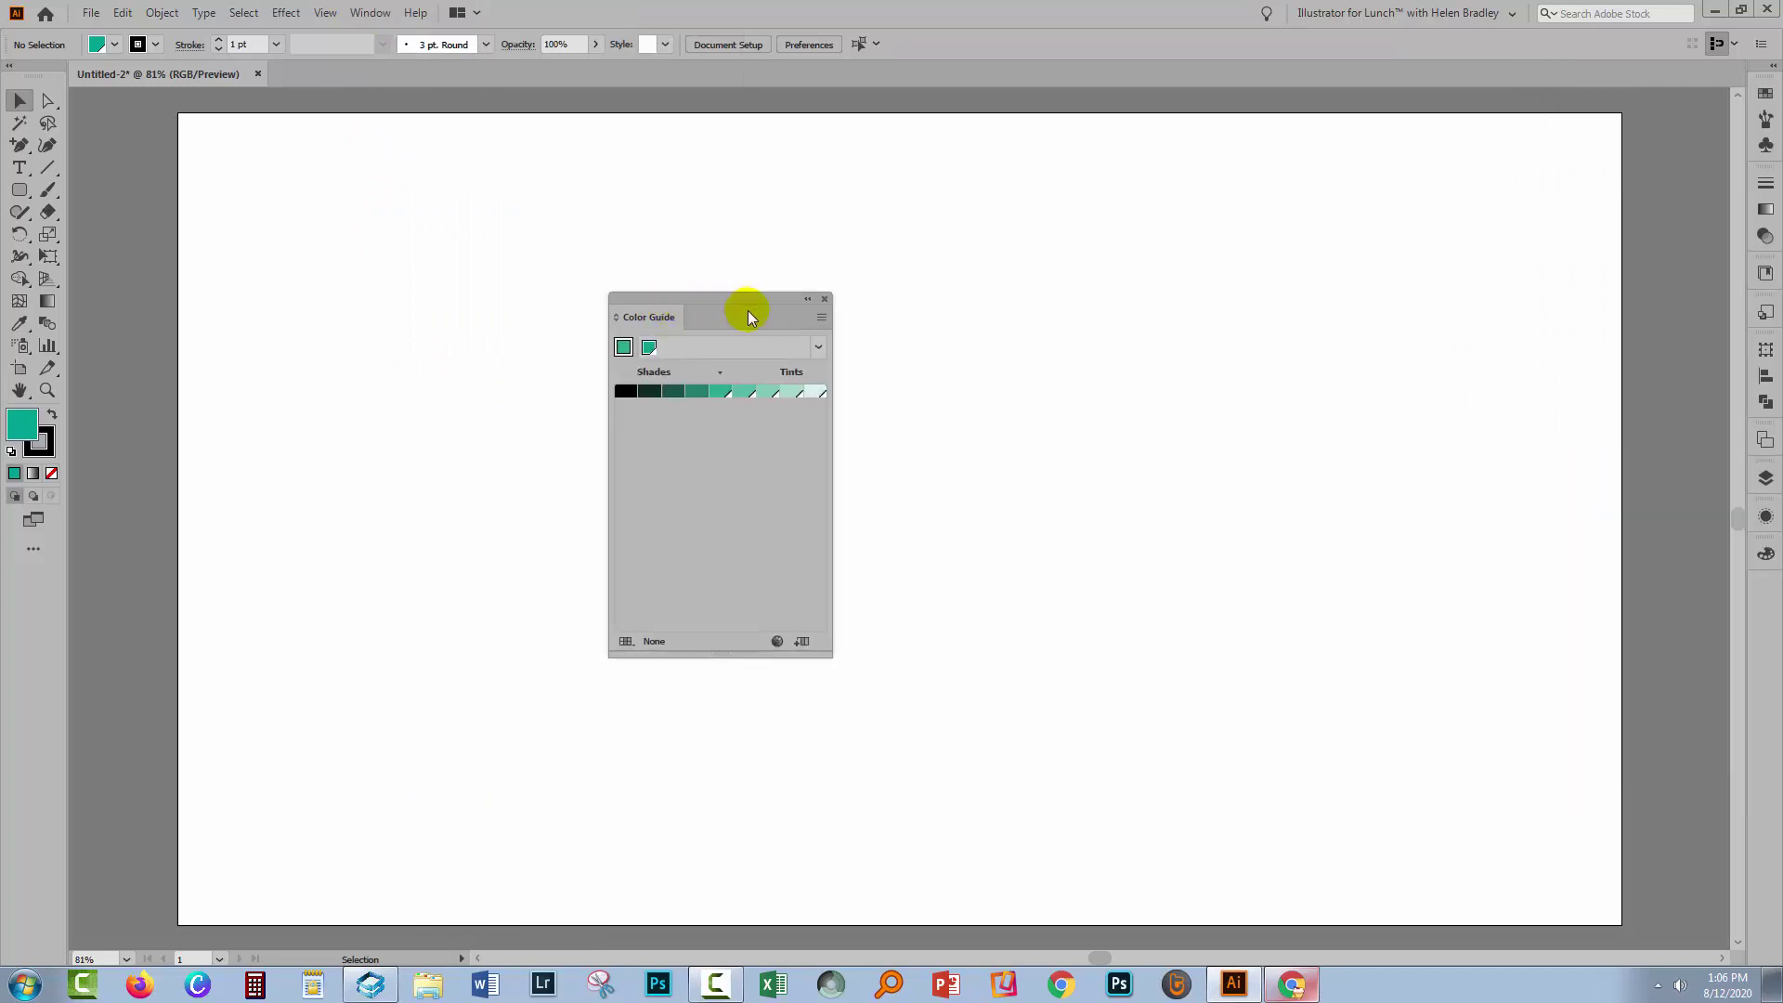
click(821, 321)
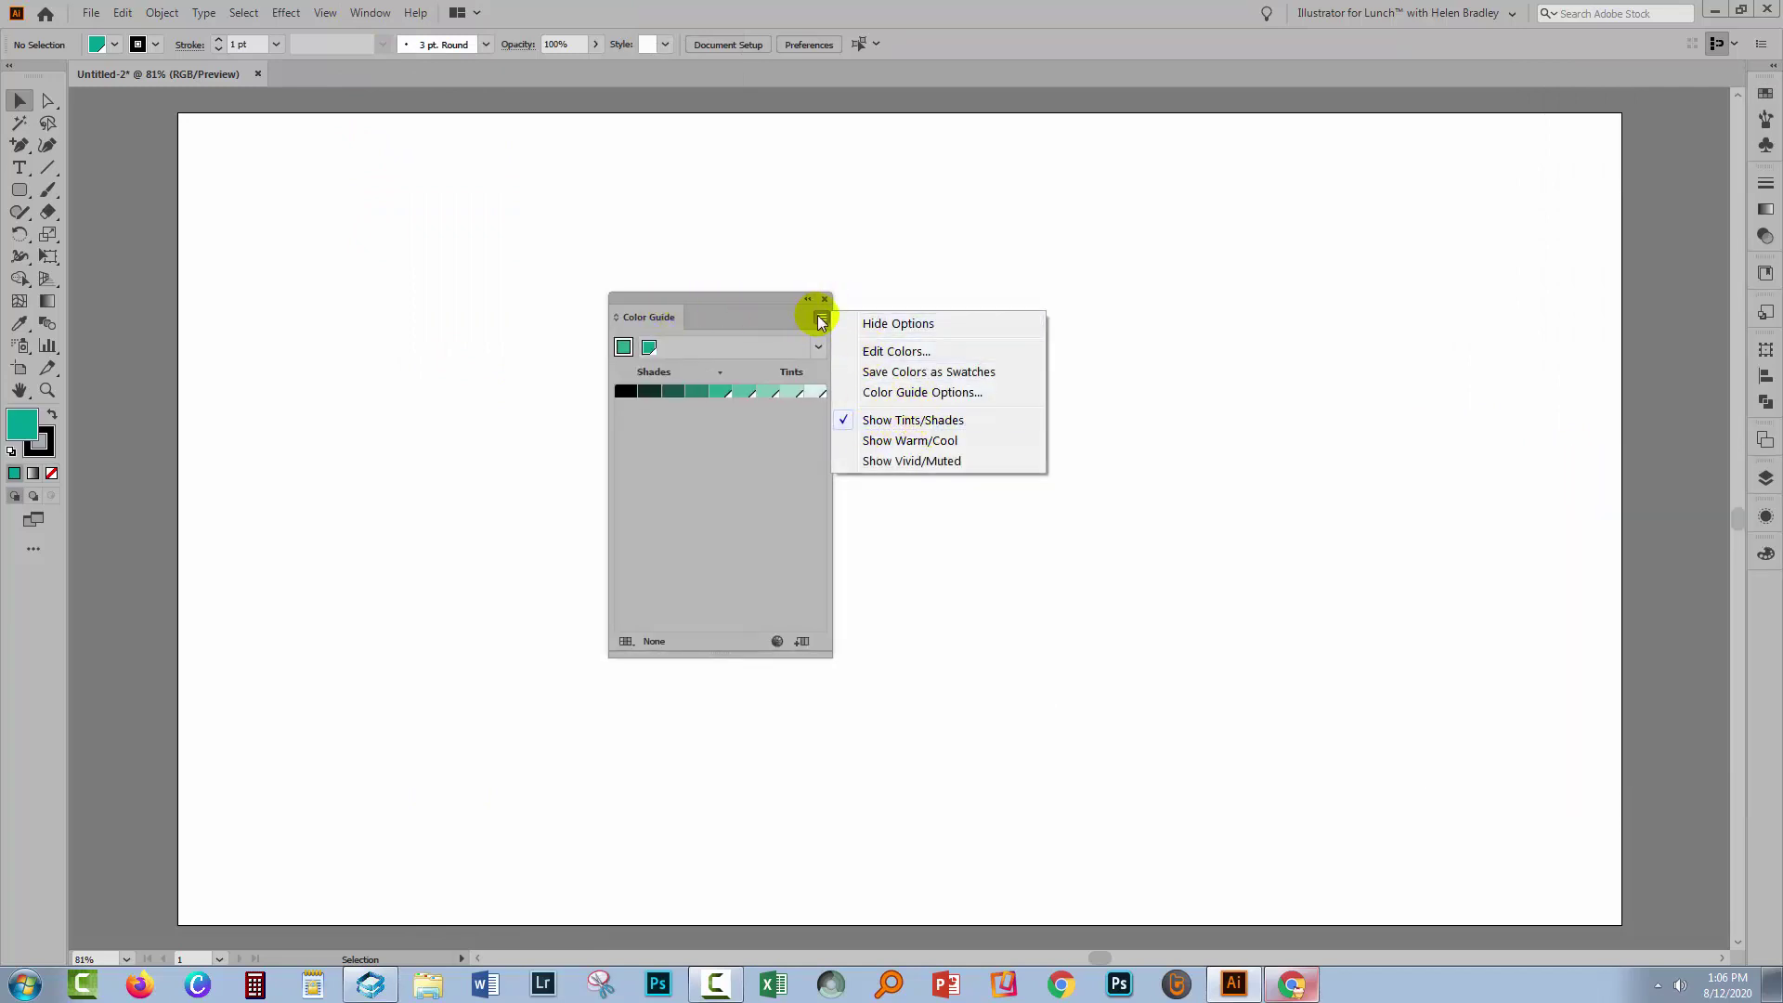
click(904, 393)
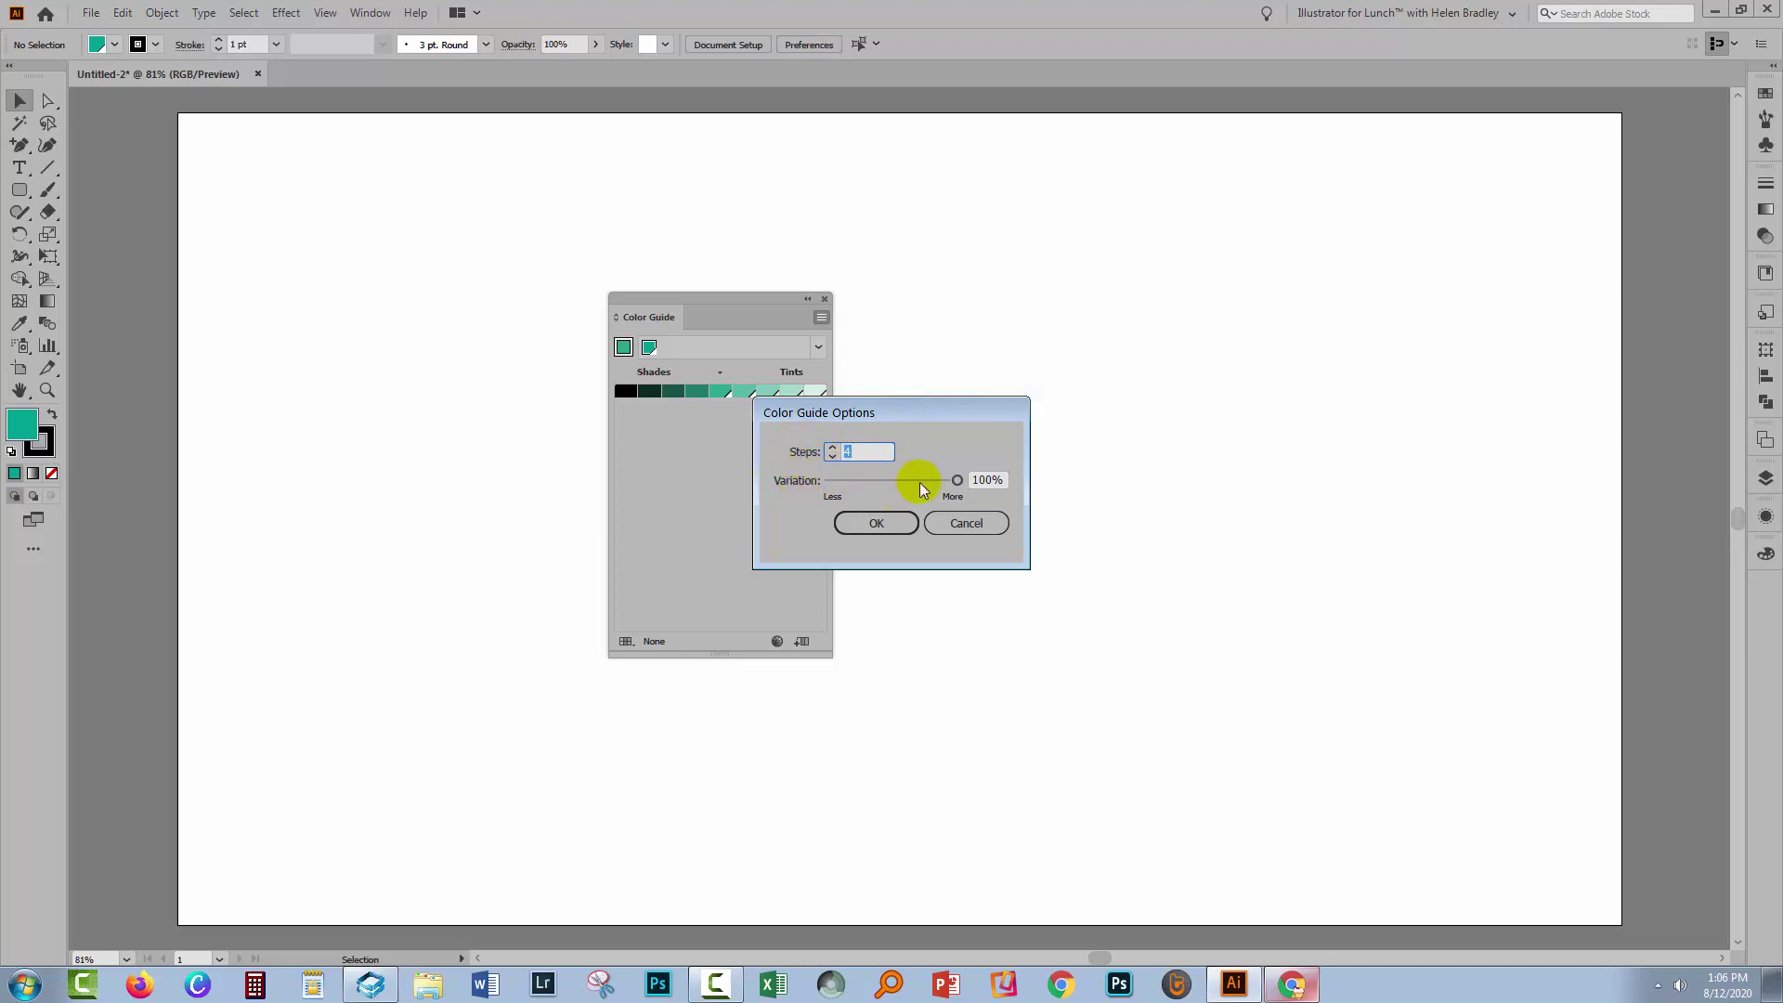
click(882, 523)
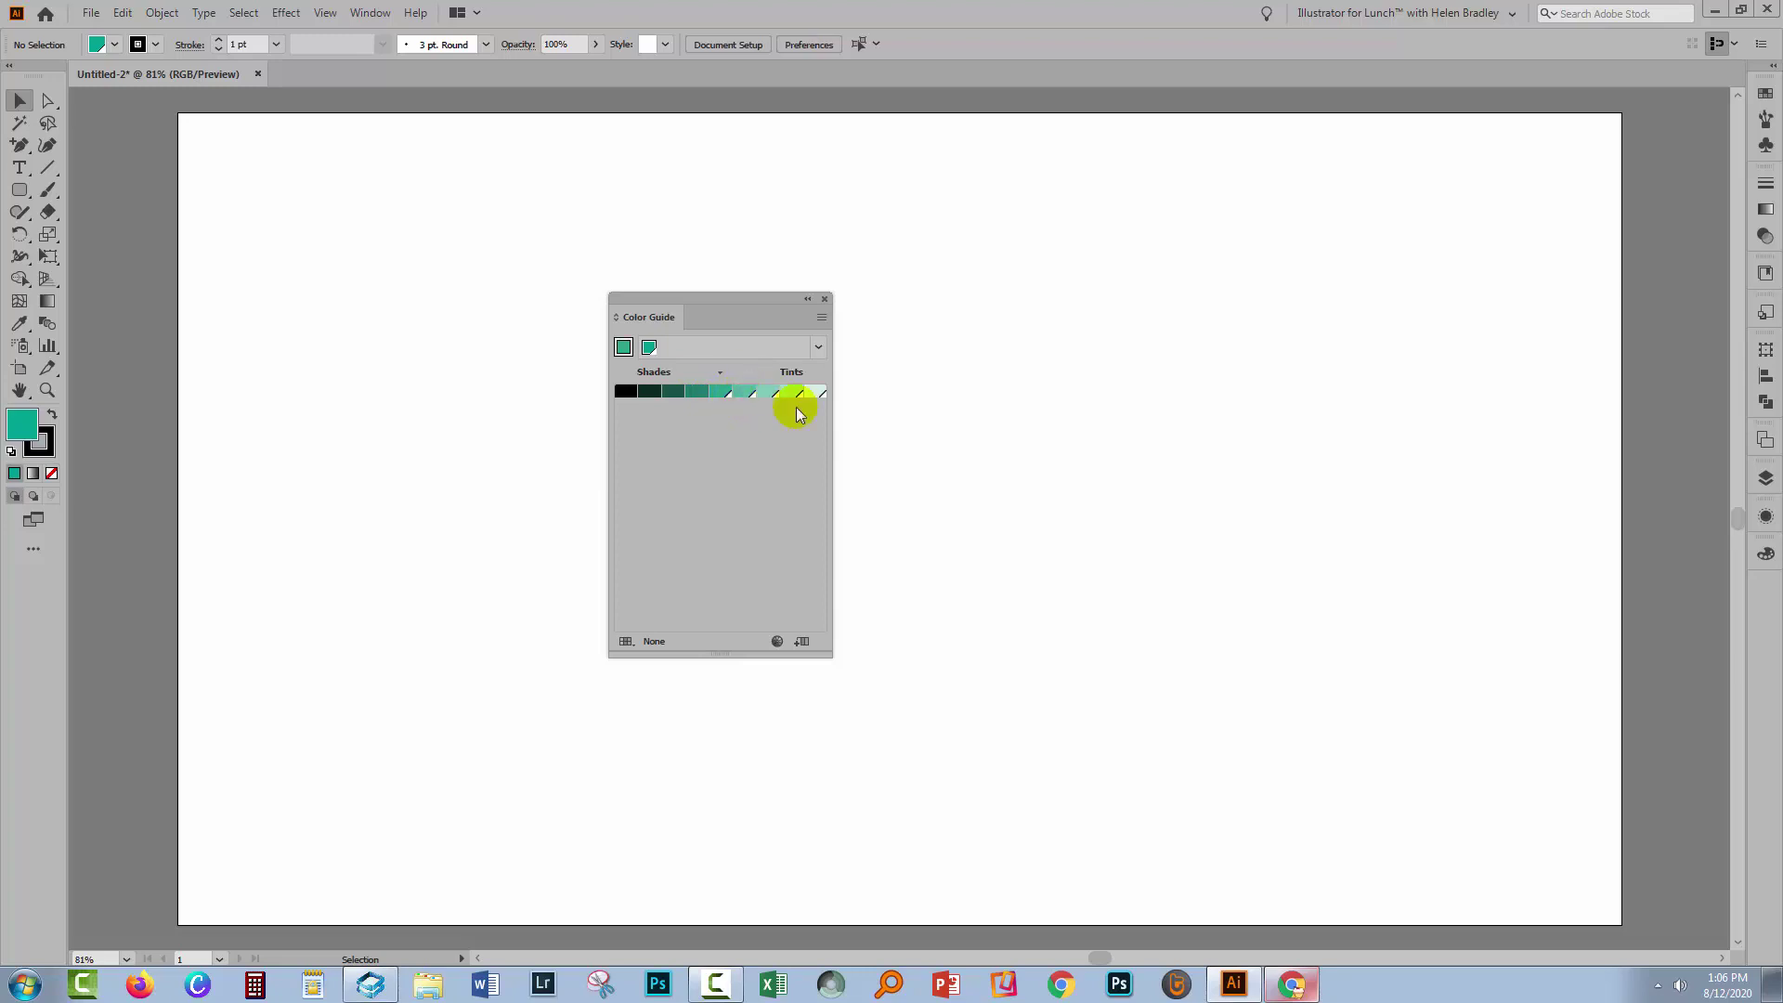
Step: Set the Color Guide options to 5 steps and make a lighter teal tint the fill
click(820, 317)
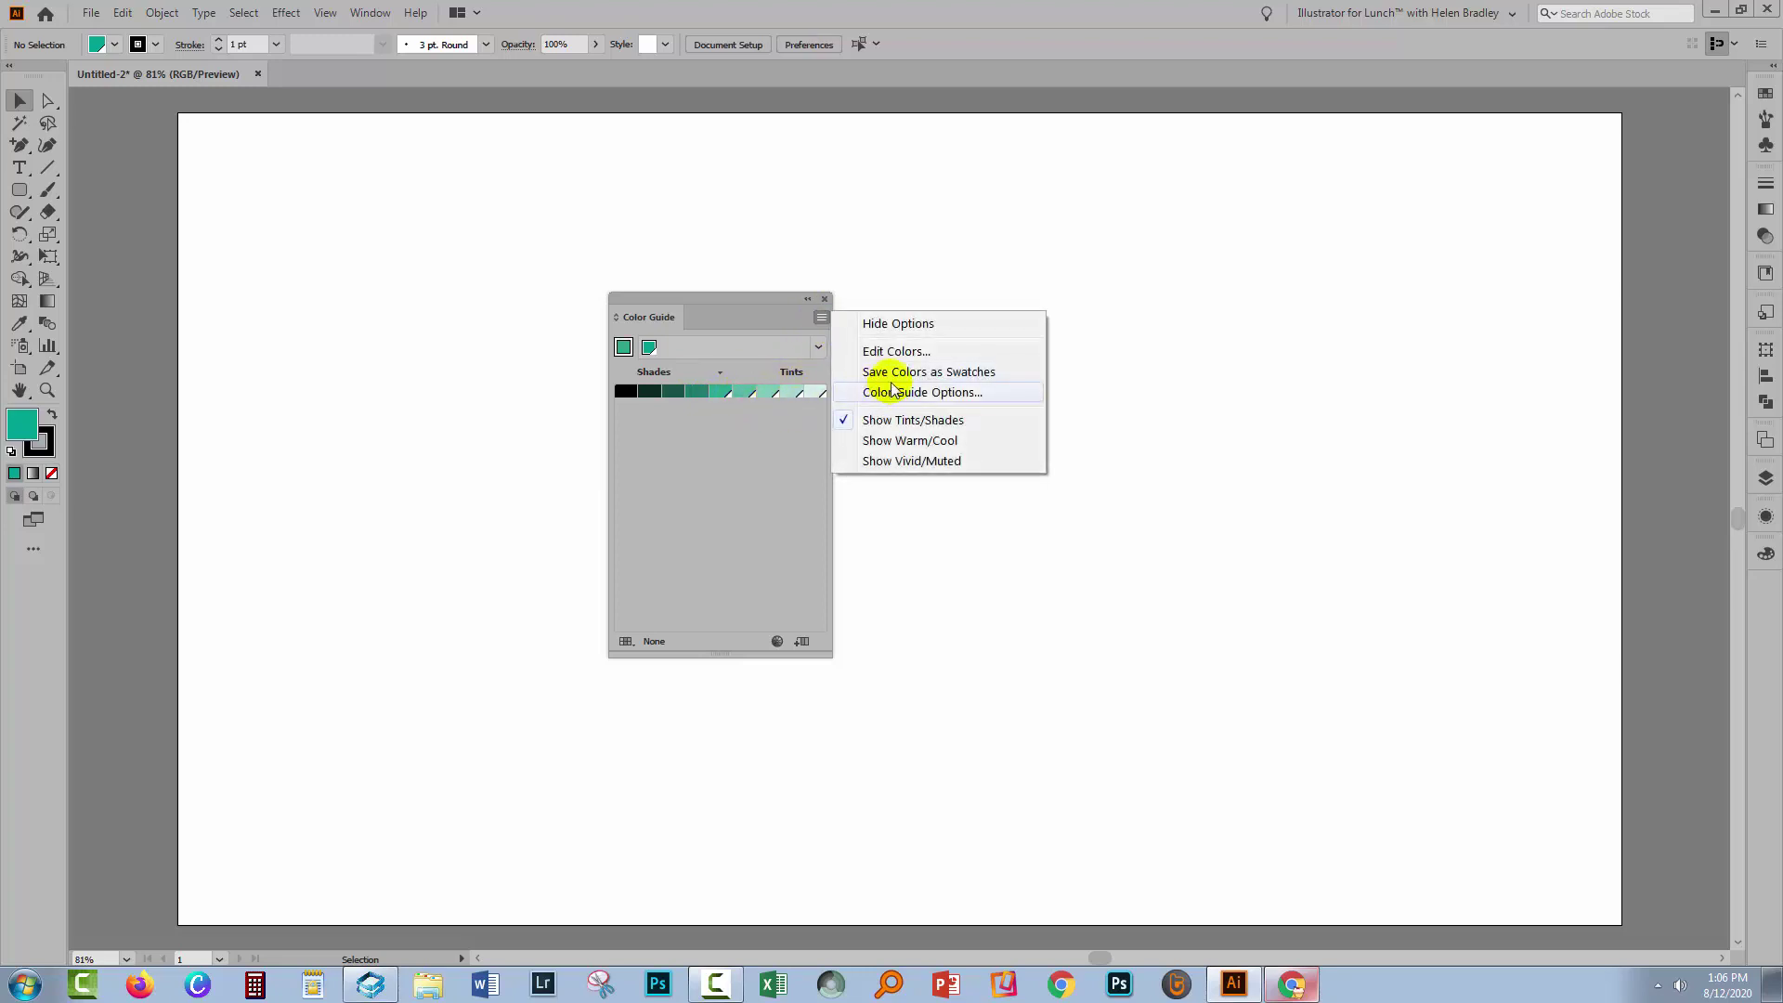
click(892, 391)
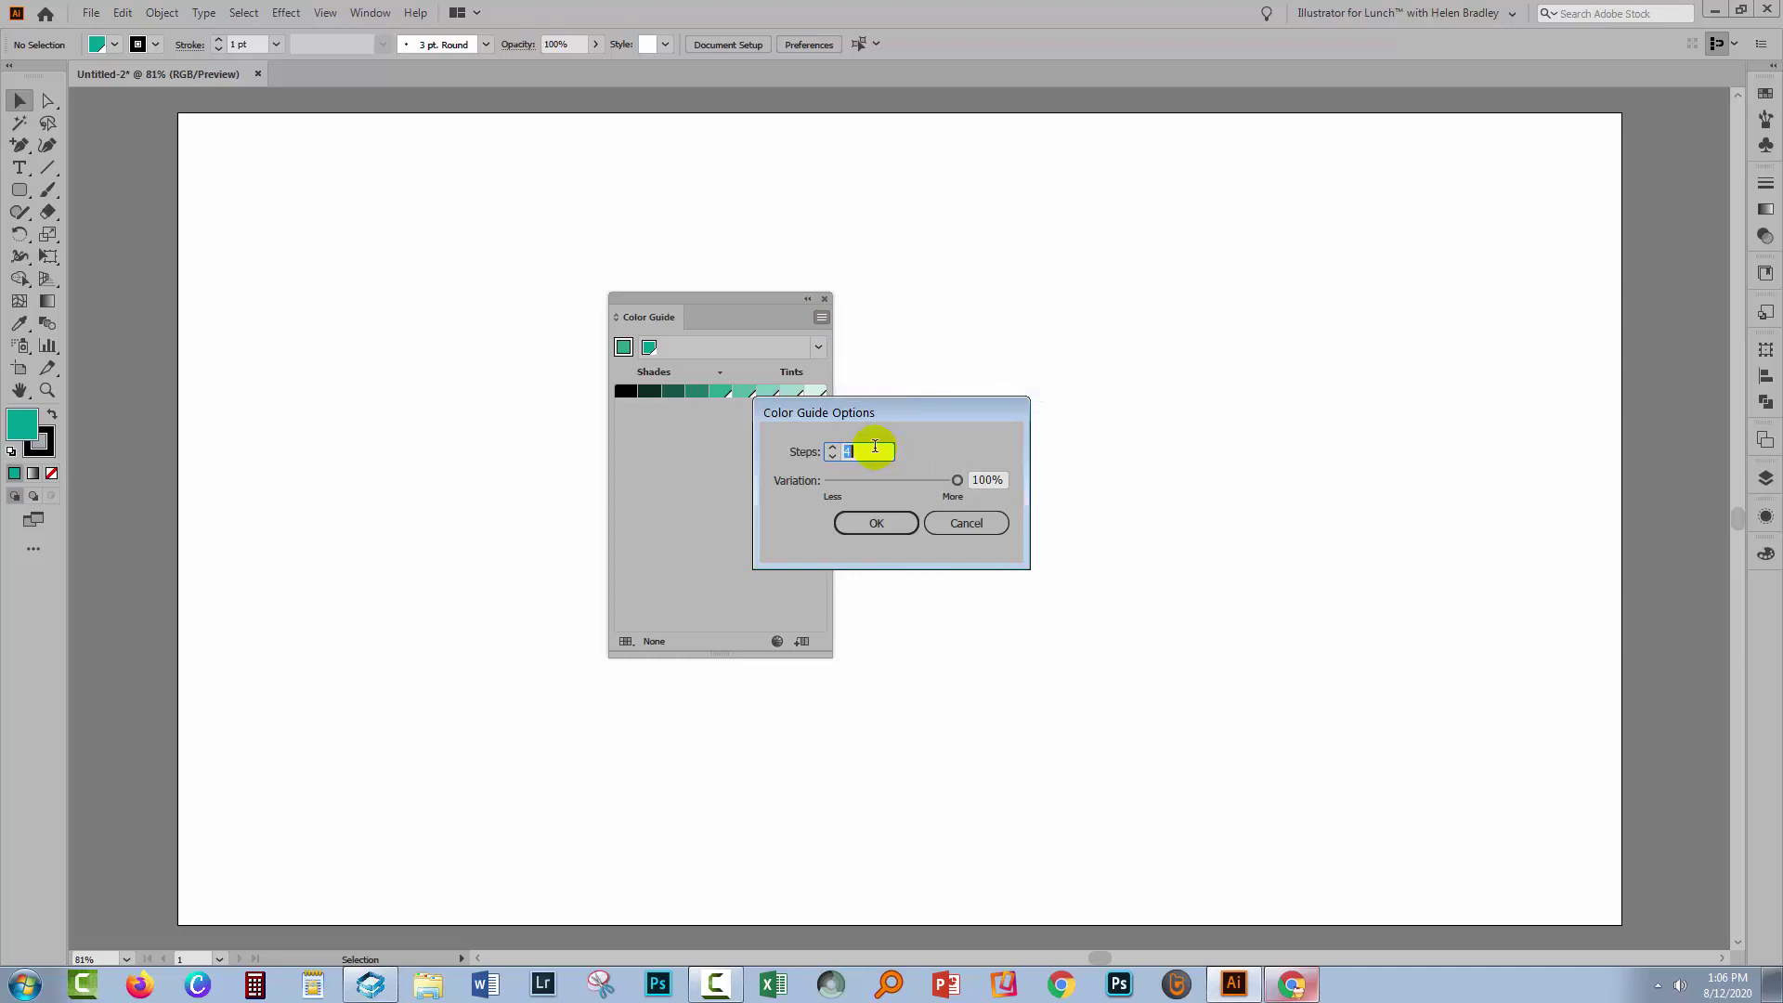
text(5)
click(876, 523)
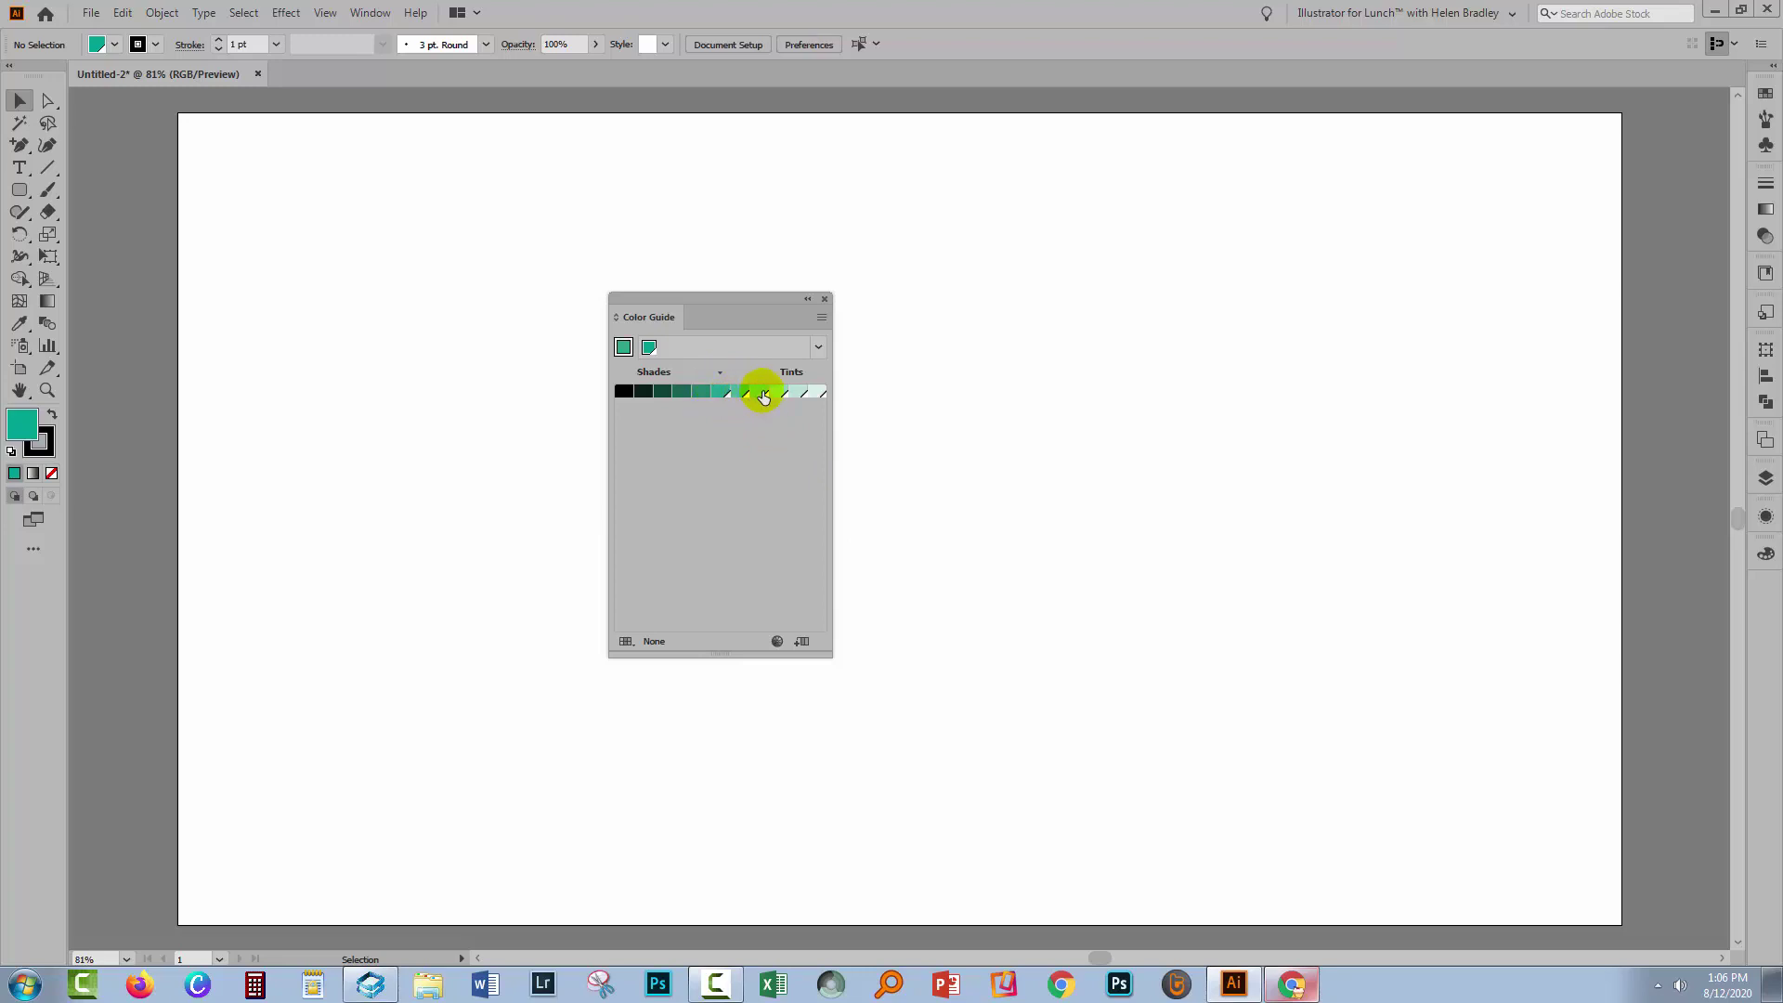
click(760, 393)
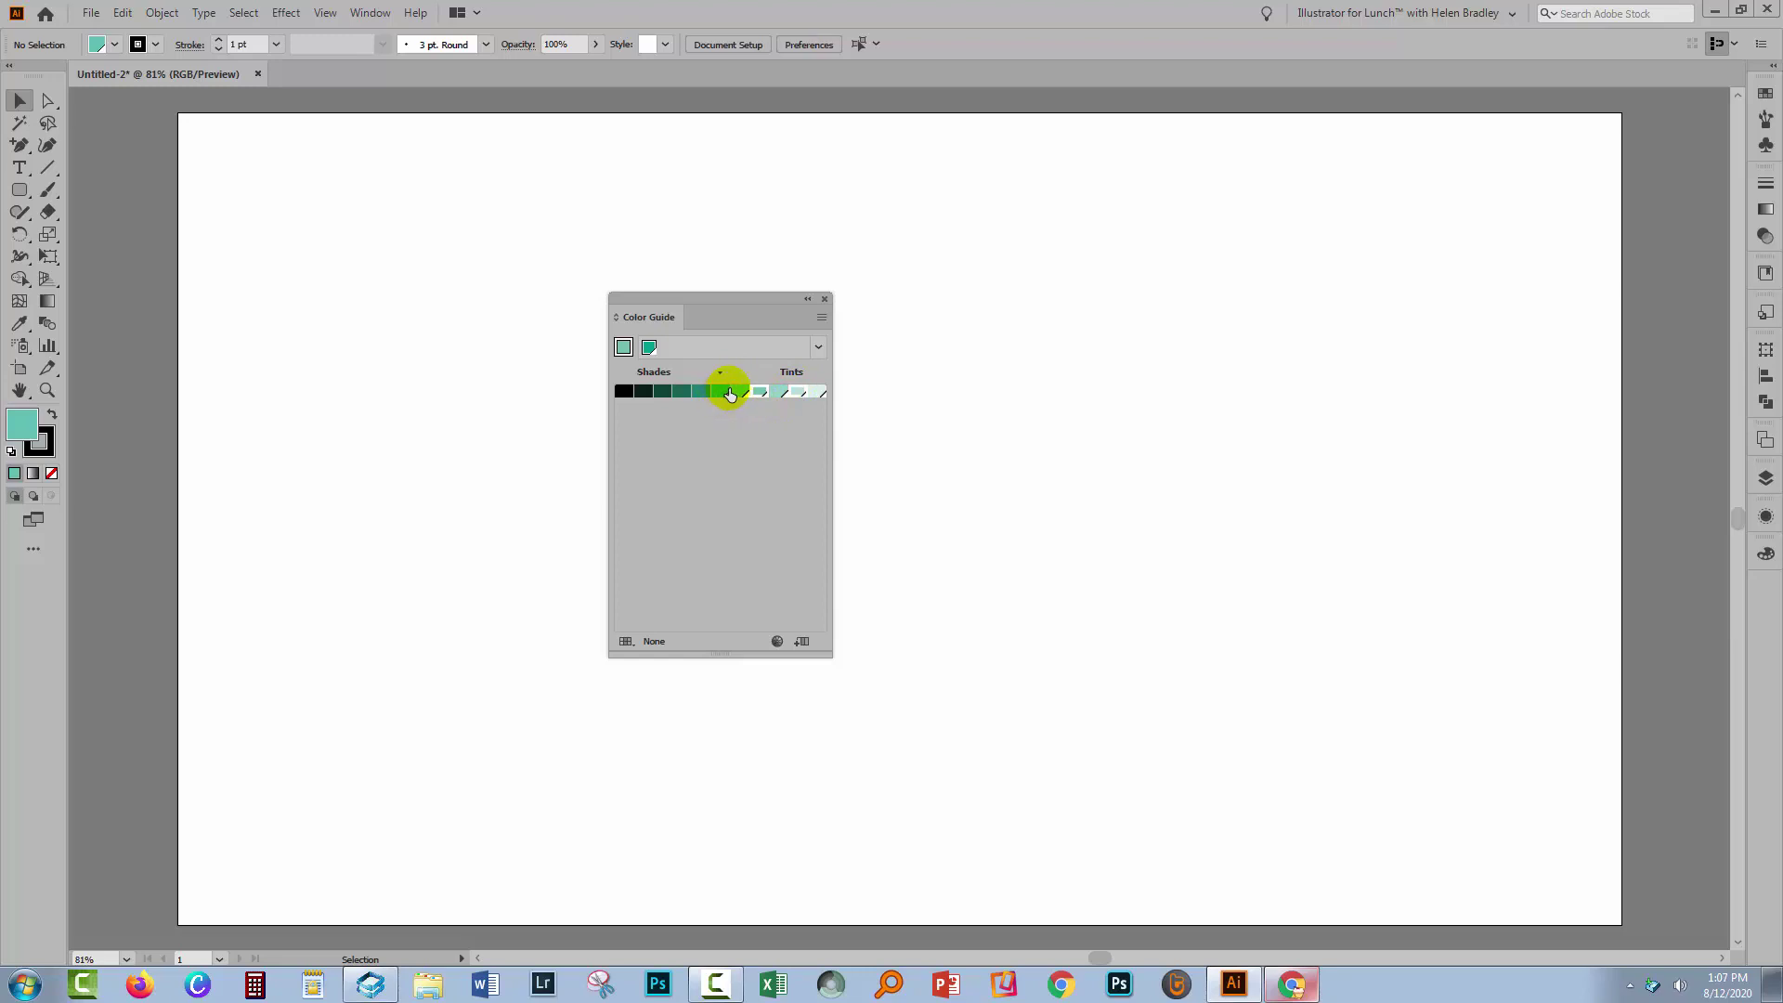
Step: Save the Color Guide colours as swatches and close the Color Guide
click(822, 318)
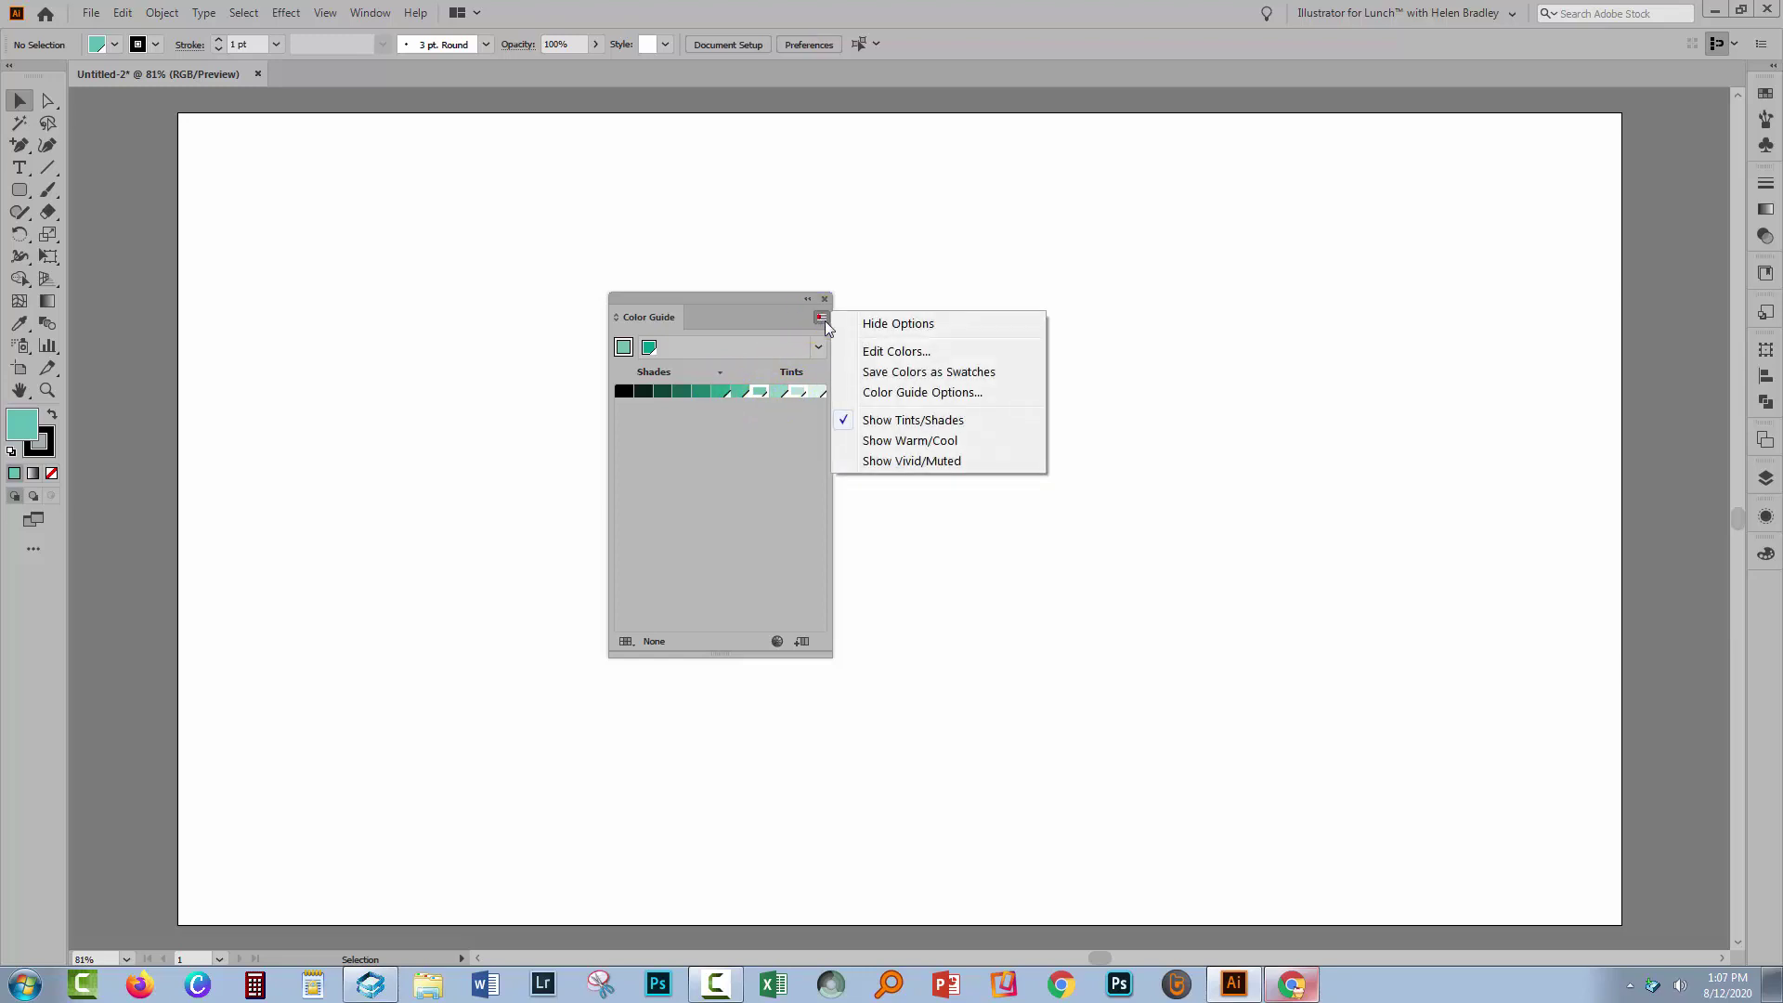
click(882, 371)
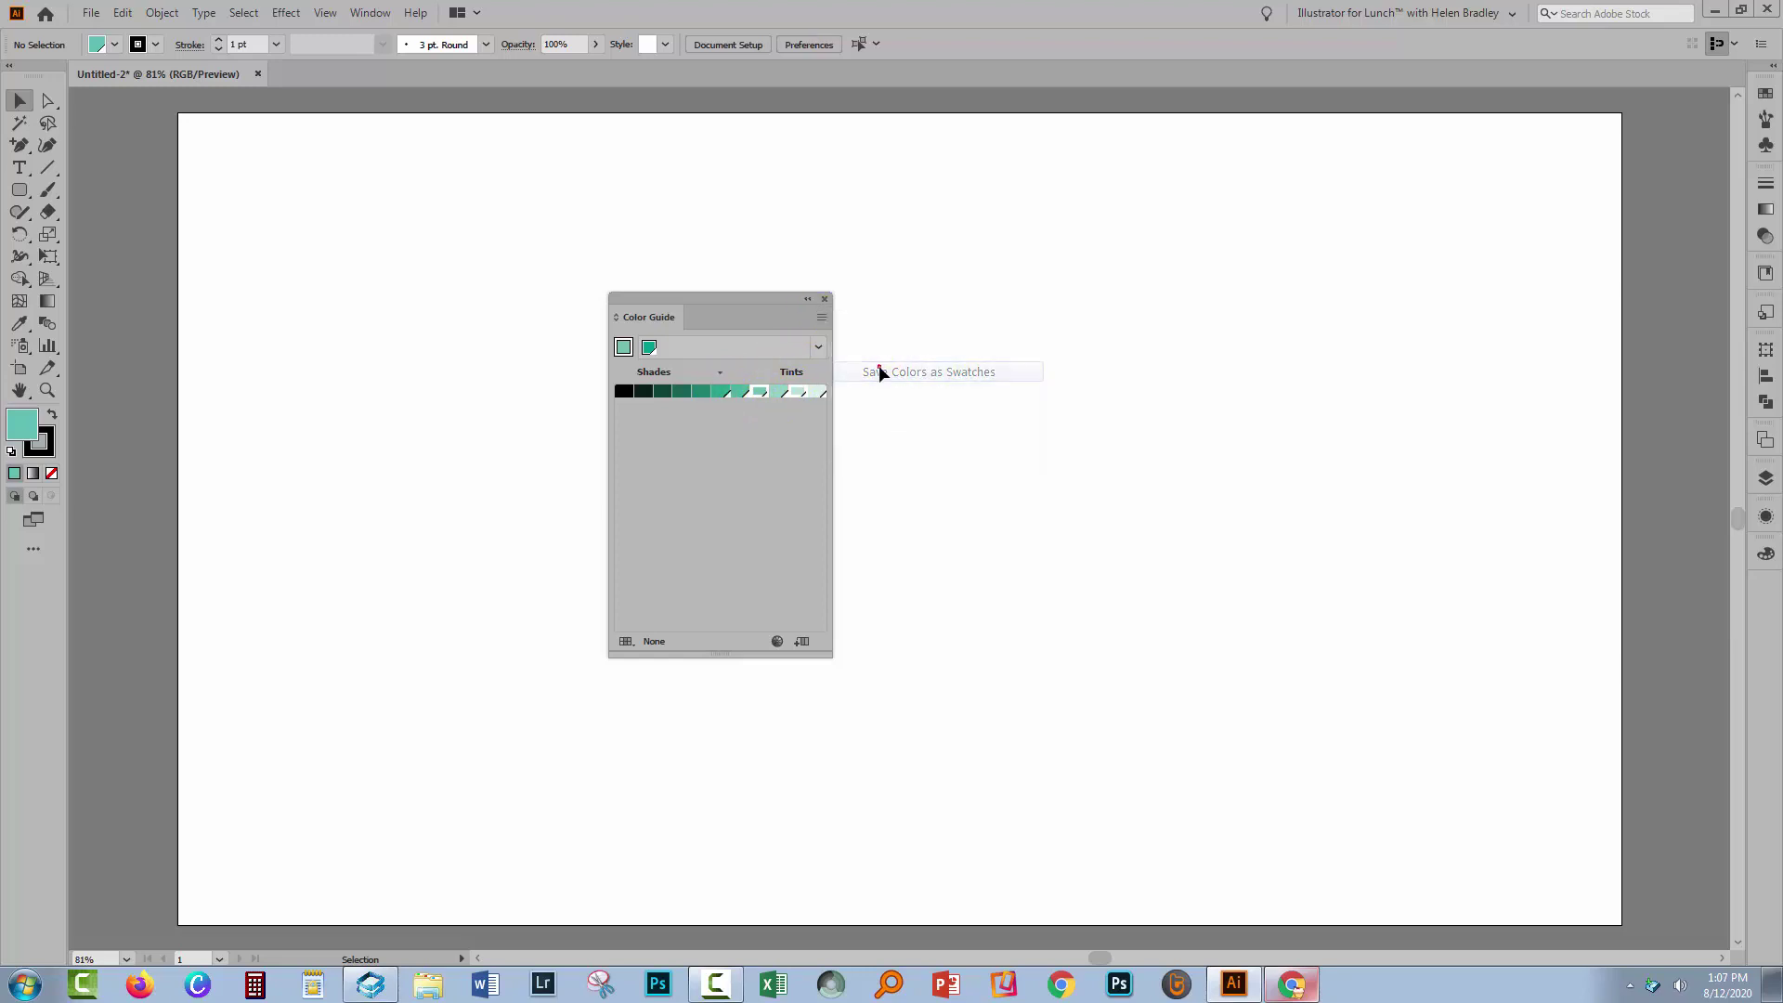
click(824, 298)
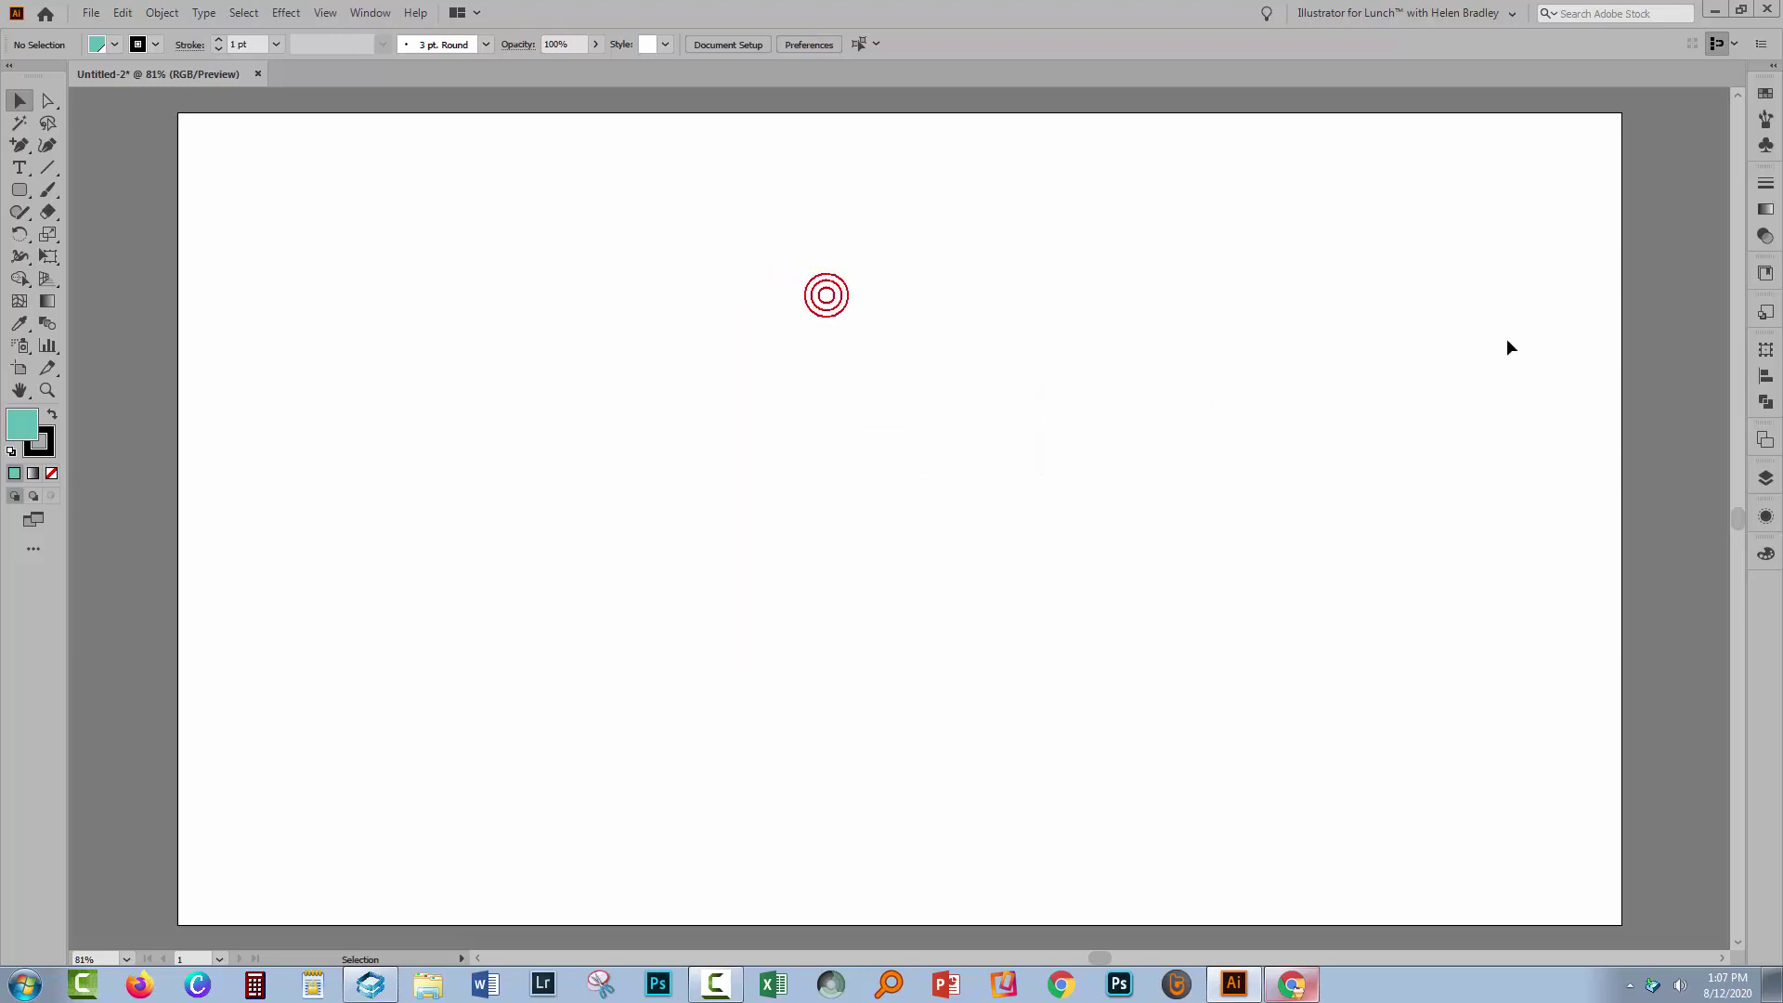
Step: Move the light teal tint swatch into the teal's group and make the teal swatch the fill again
click(1765, 93)
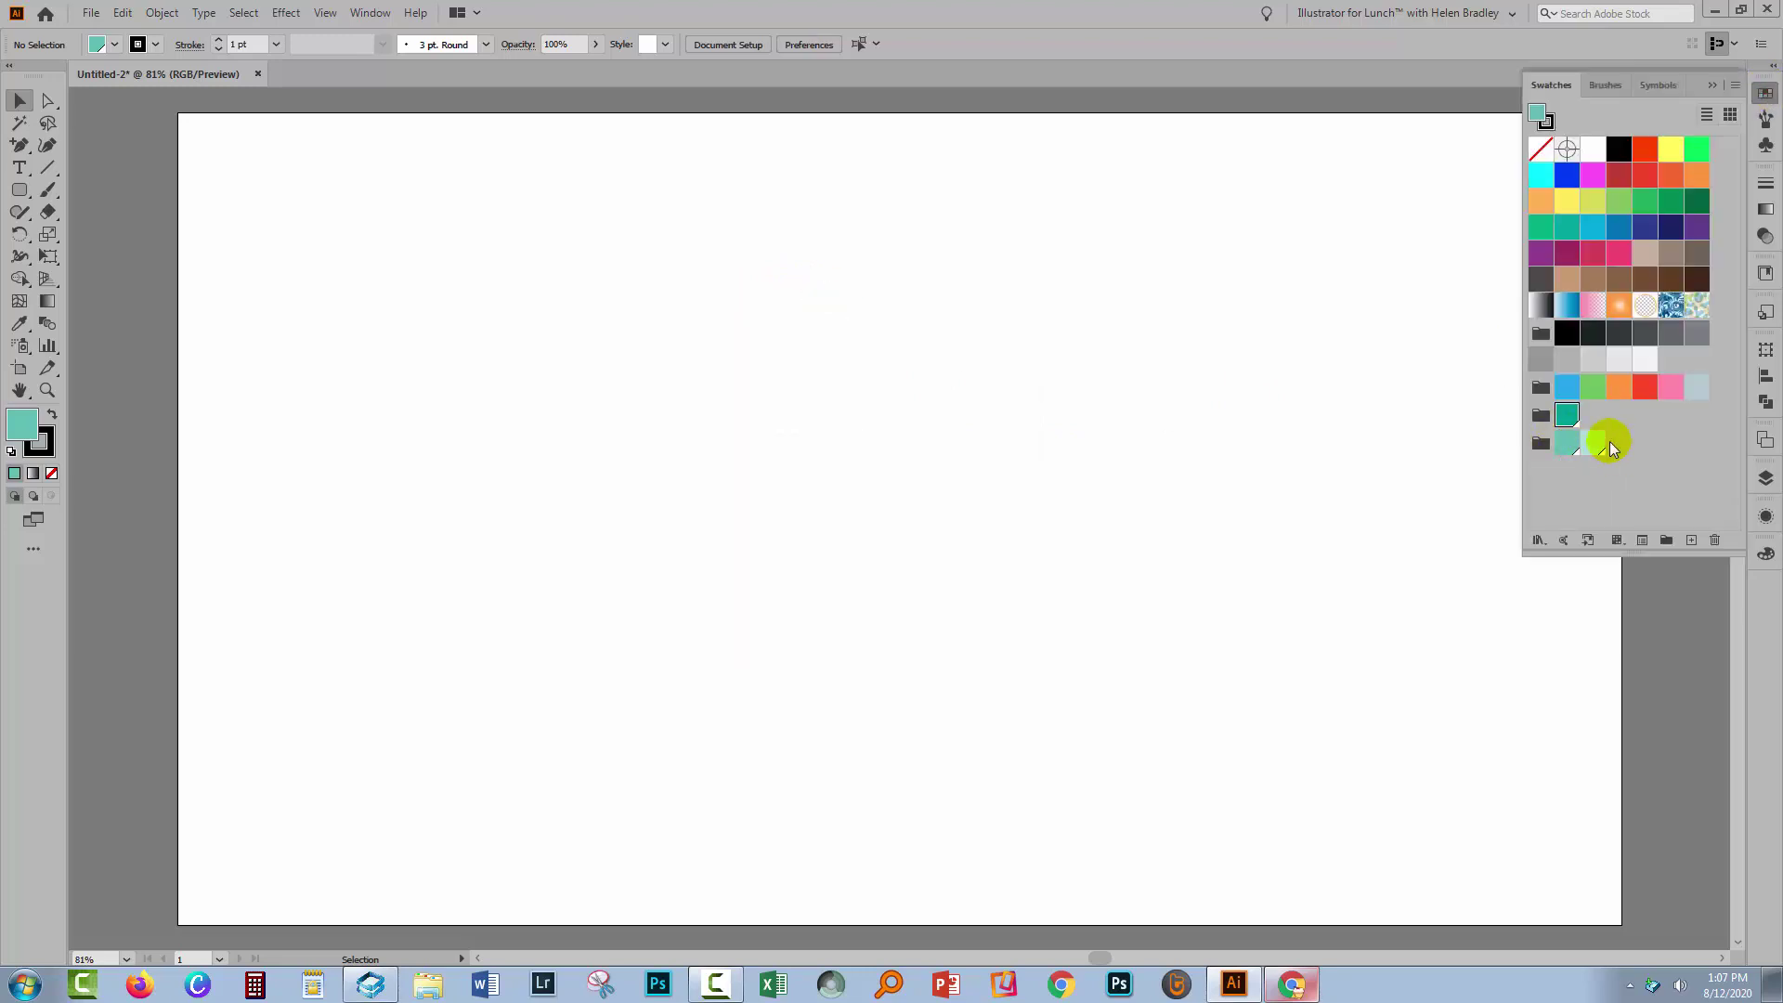
click(1569, 442)
mouse_move(1599, 418)
mouse_down()
mouse_move(1564, 417)
mouse_move(1591, 442)
mouse_move(1572, 437)
mouse_move(1610, 424)
mouse_up()
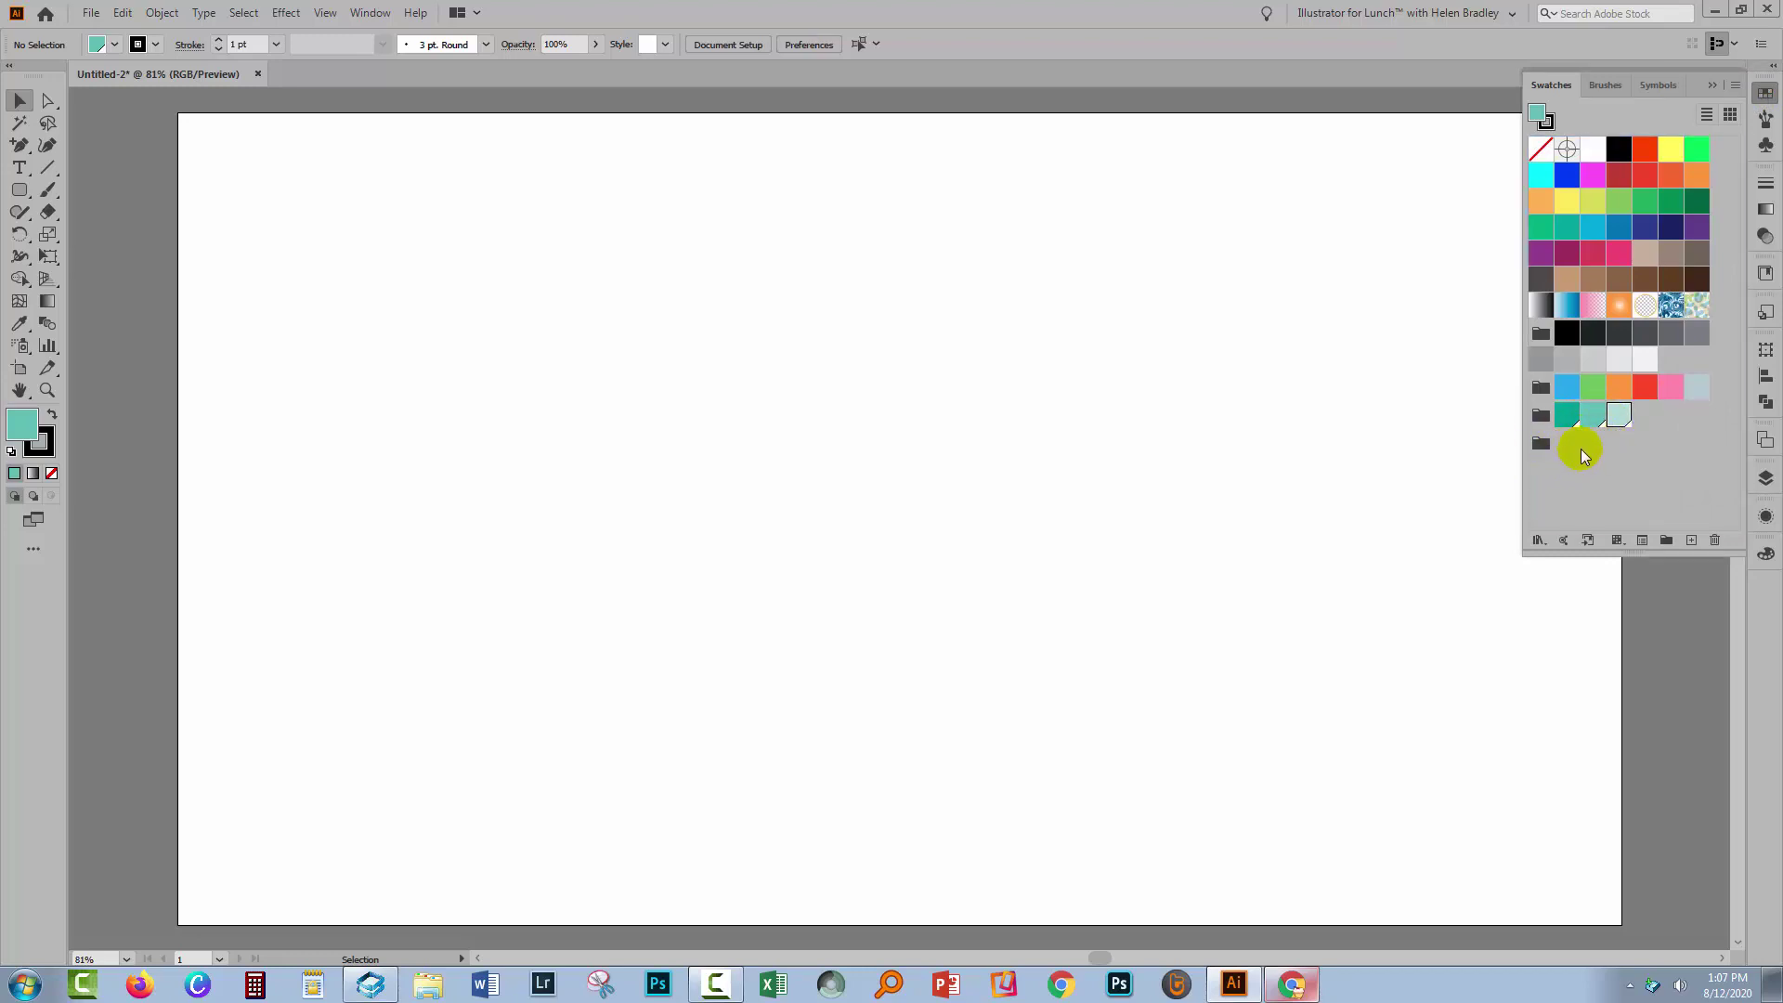
click(1567, 415)
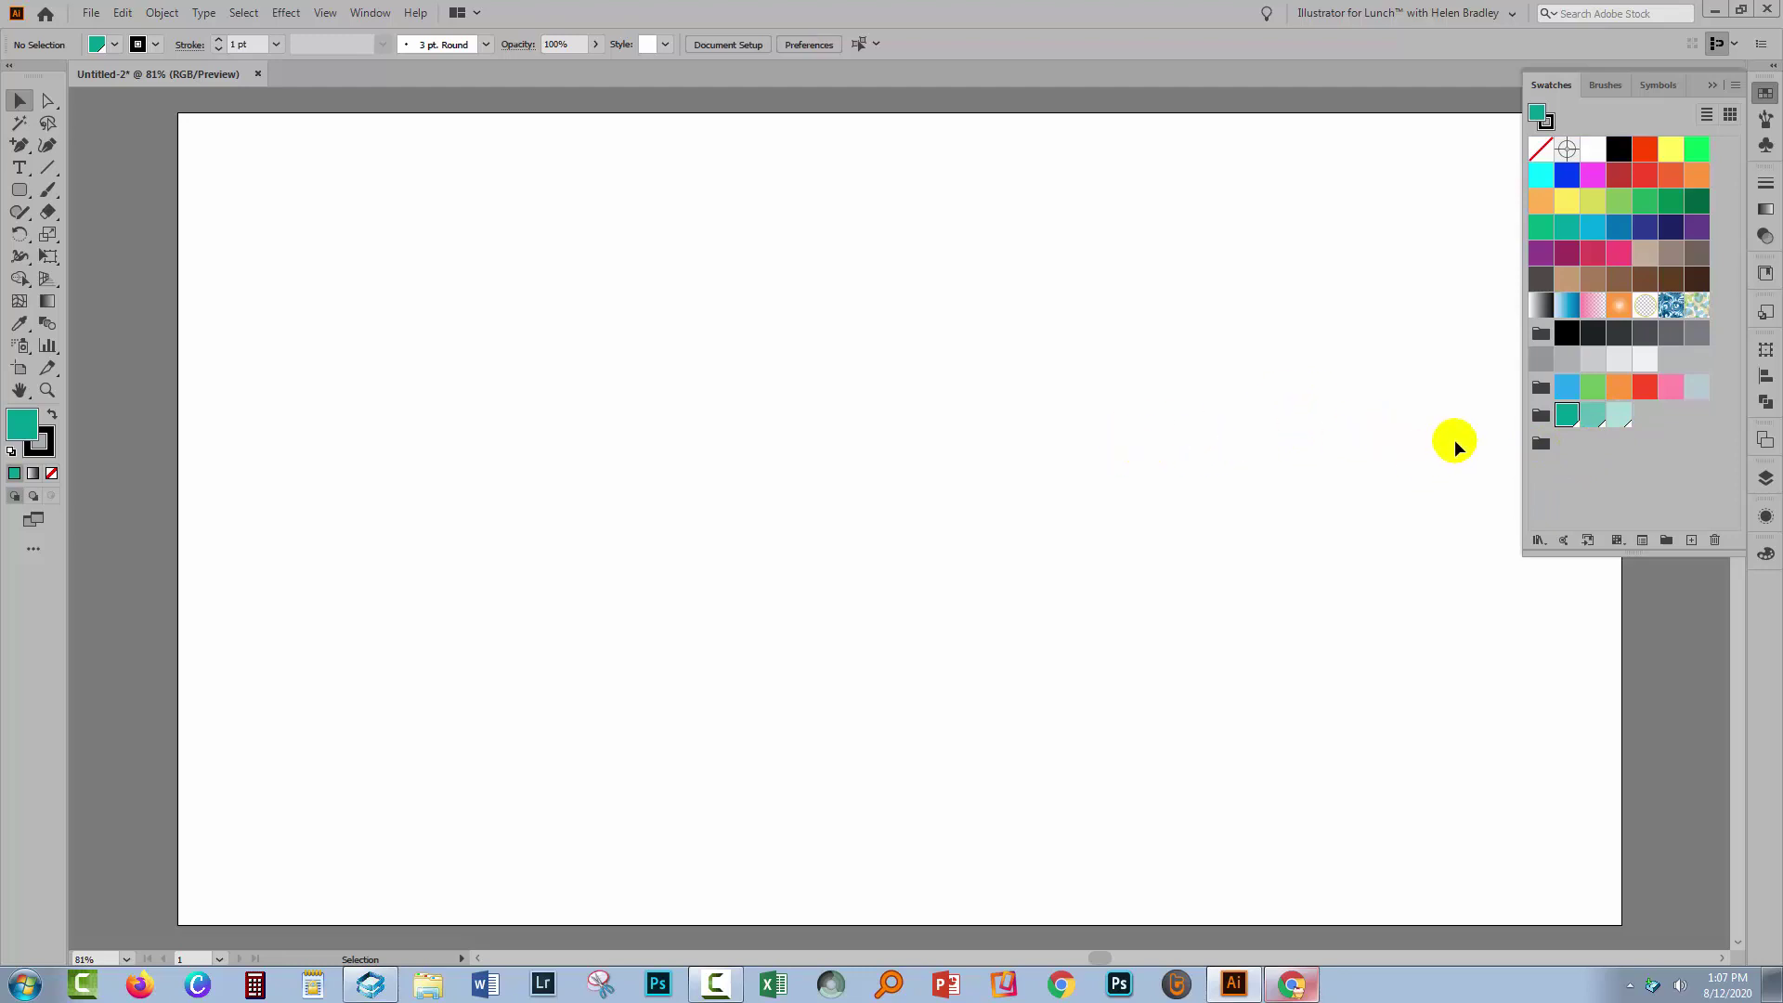
Step: Change the global teal swatch to dark blue by lowering green to 84 (R=41 G=84 B=141)
click(1591, 457)
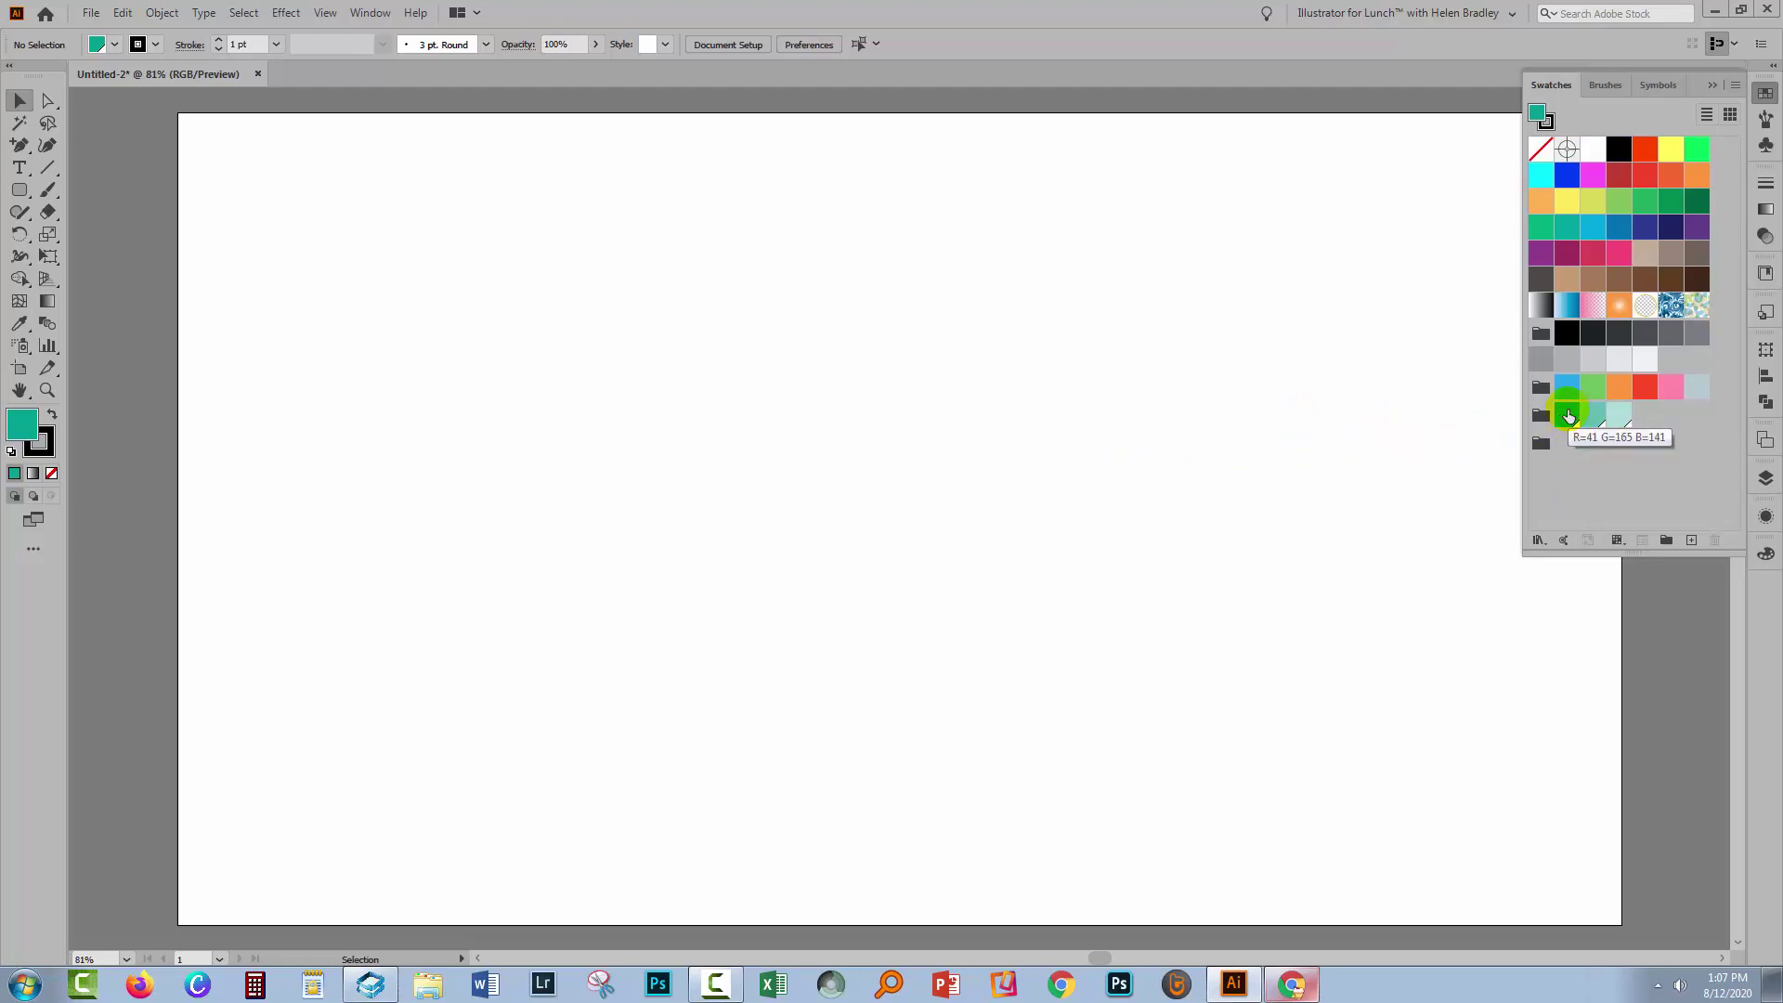
double_click(1569, 417)
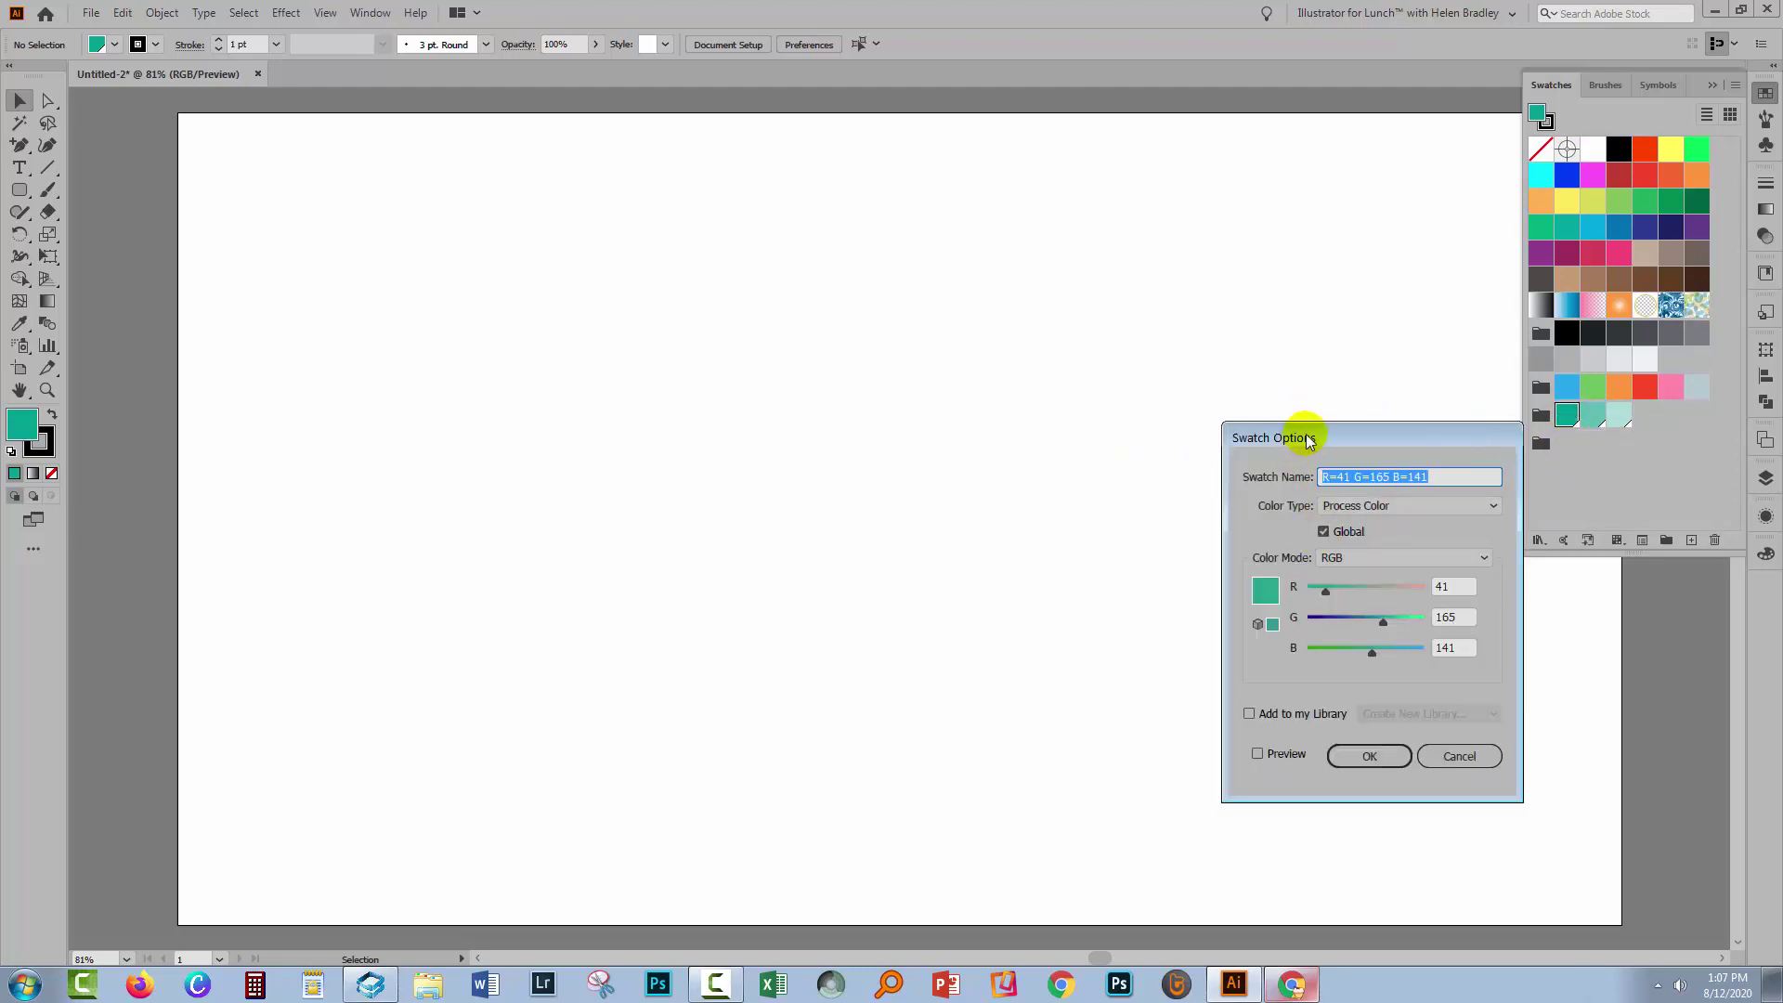
drag(1306, 426, 991, 275)
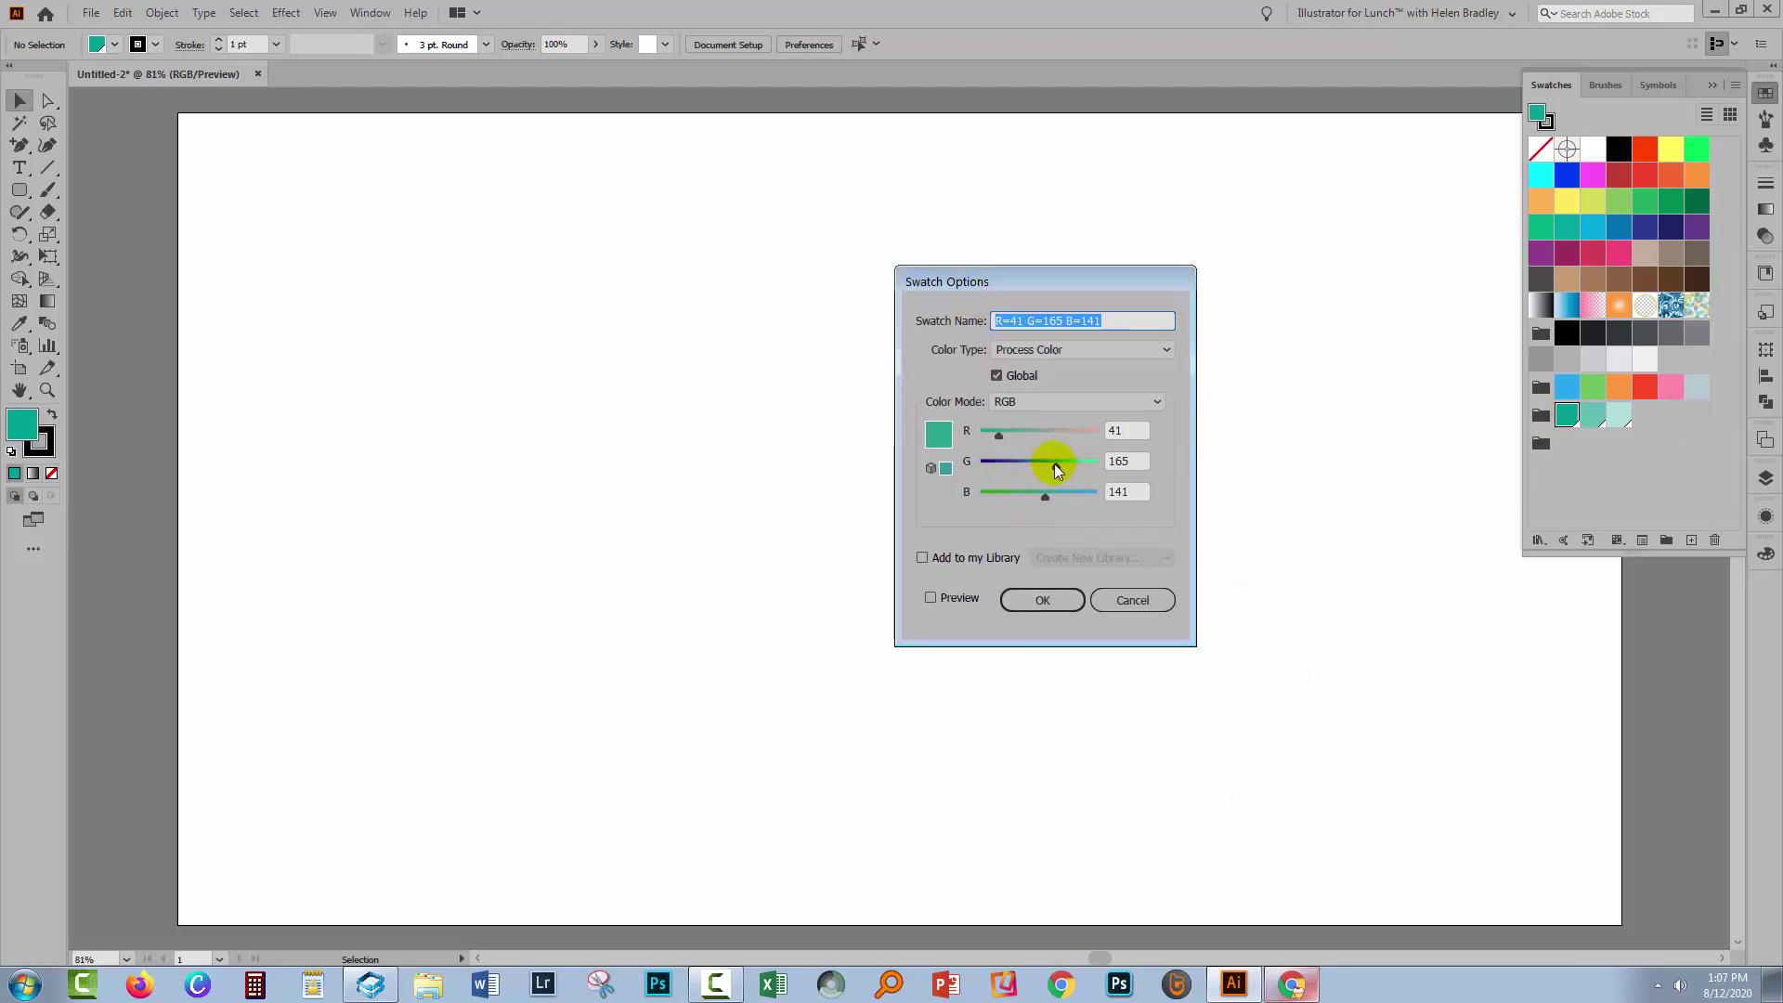
drag(1055, 465, 1017, 461)
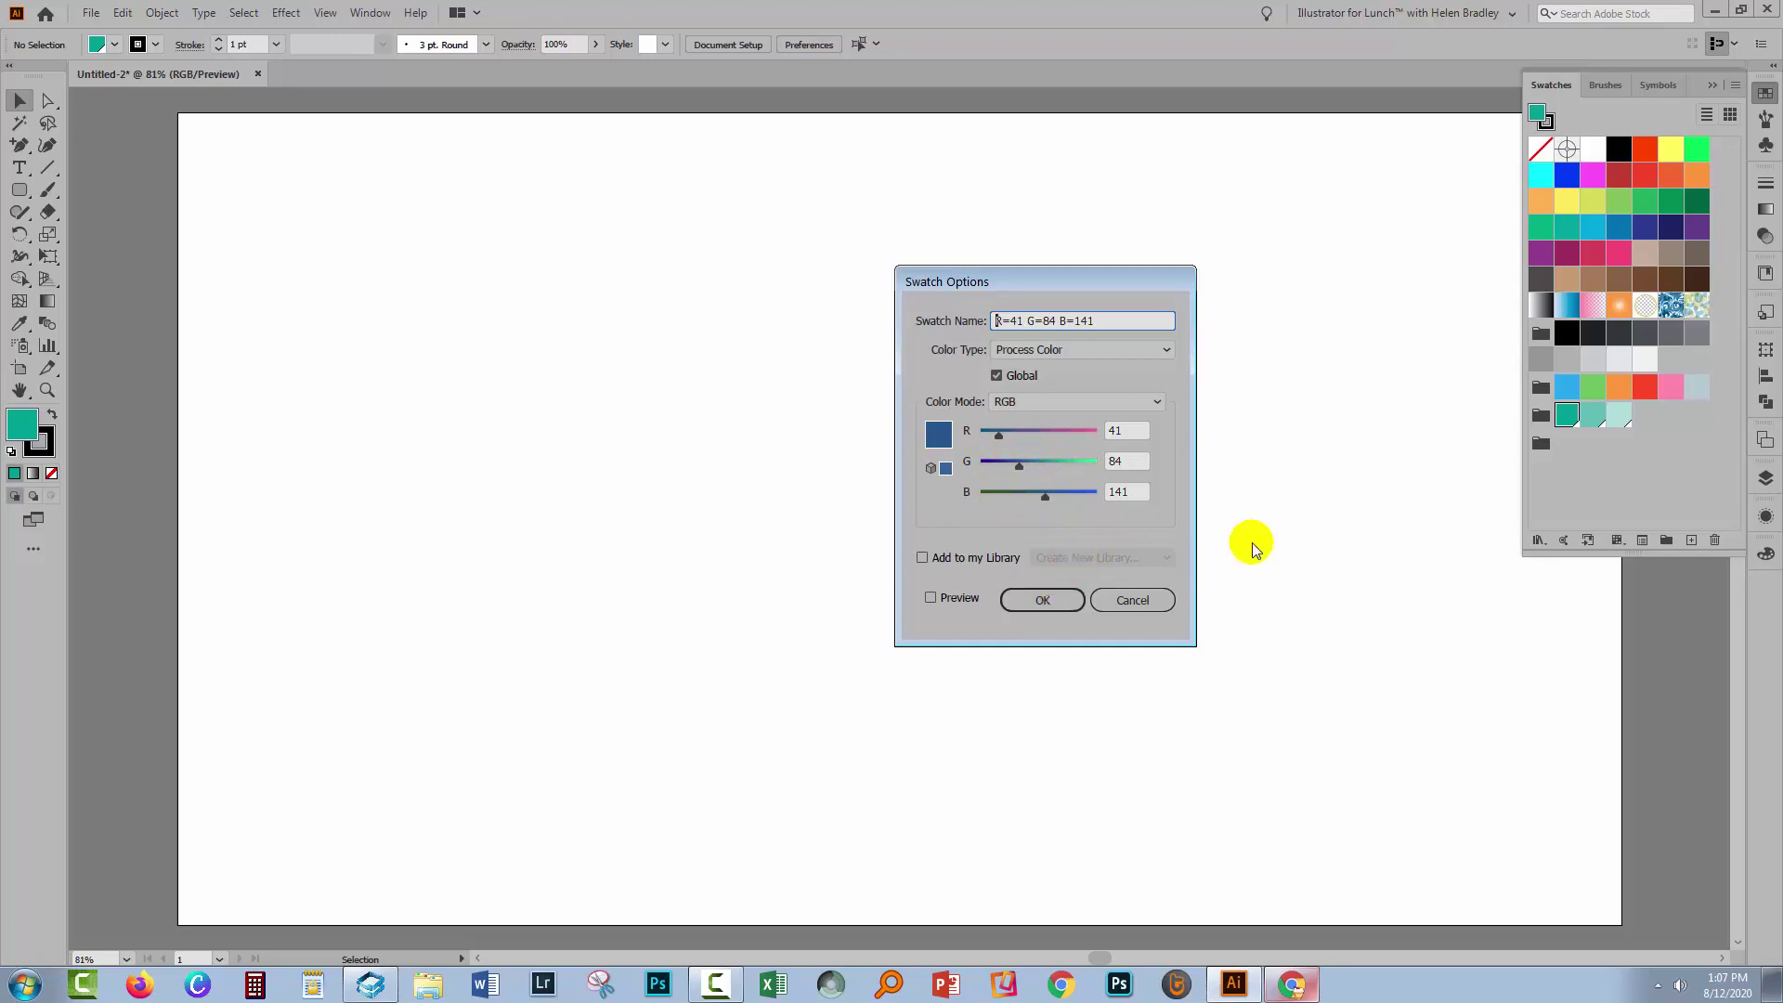
click(1040, 599)
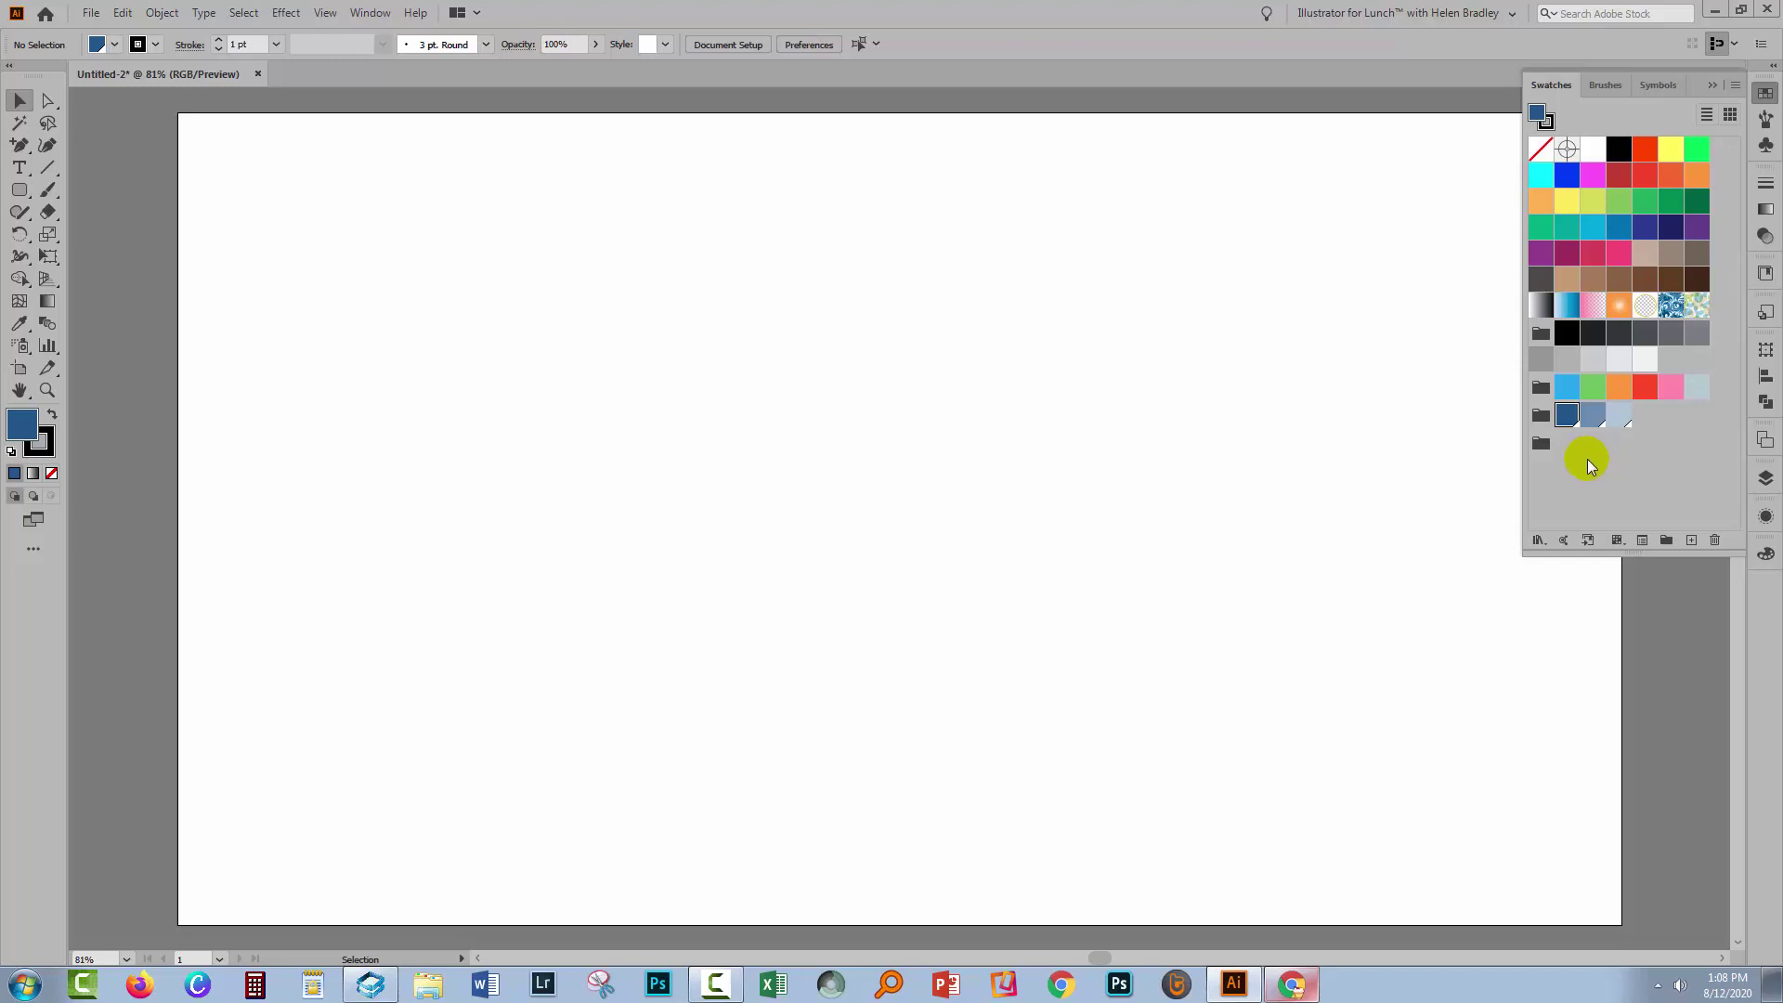
Step: Undo the dark blue change, restoring the teal colour group
key(z)
key(ctrl+plus)
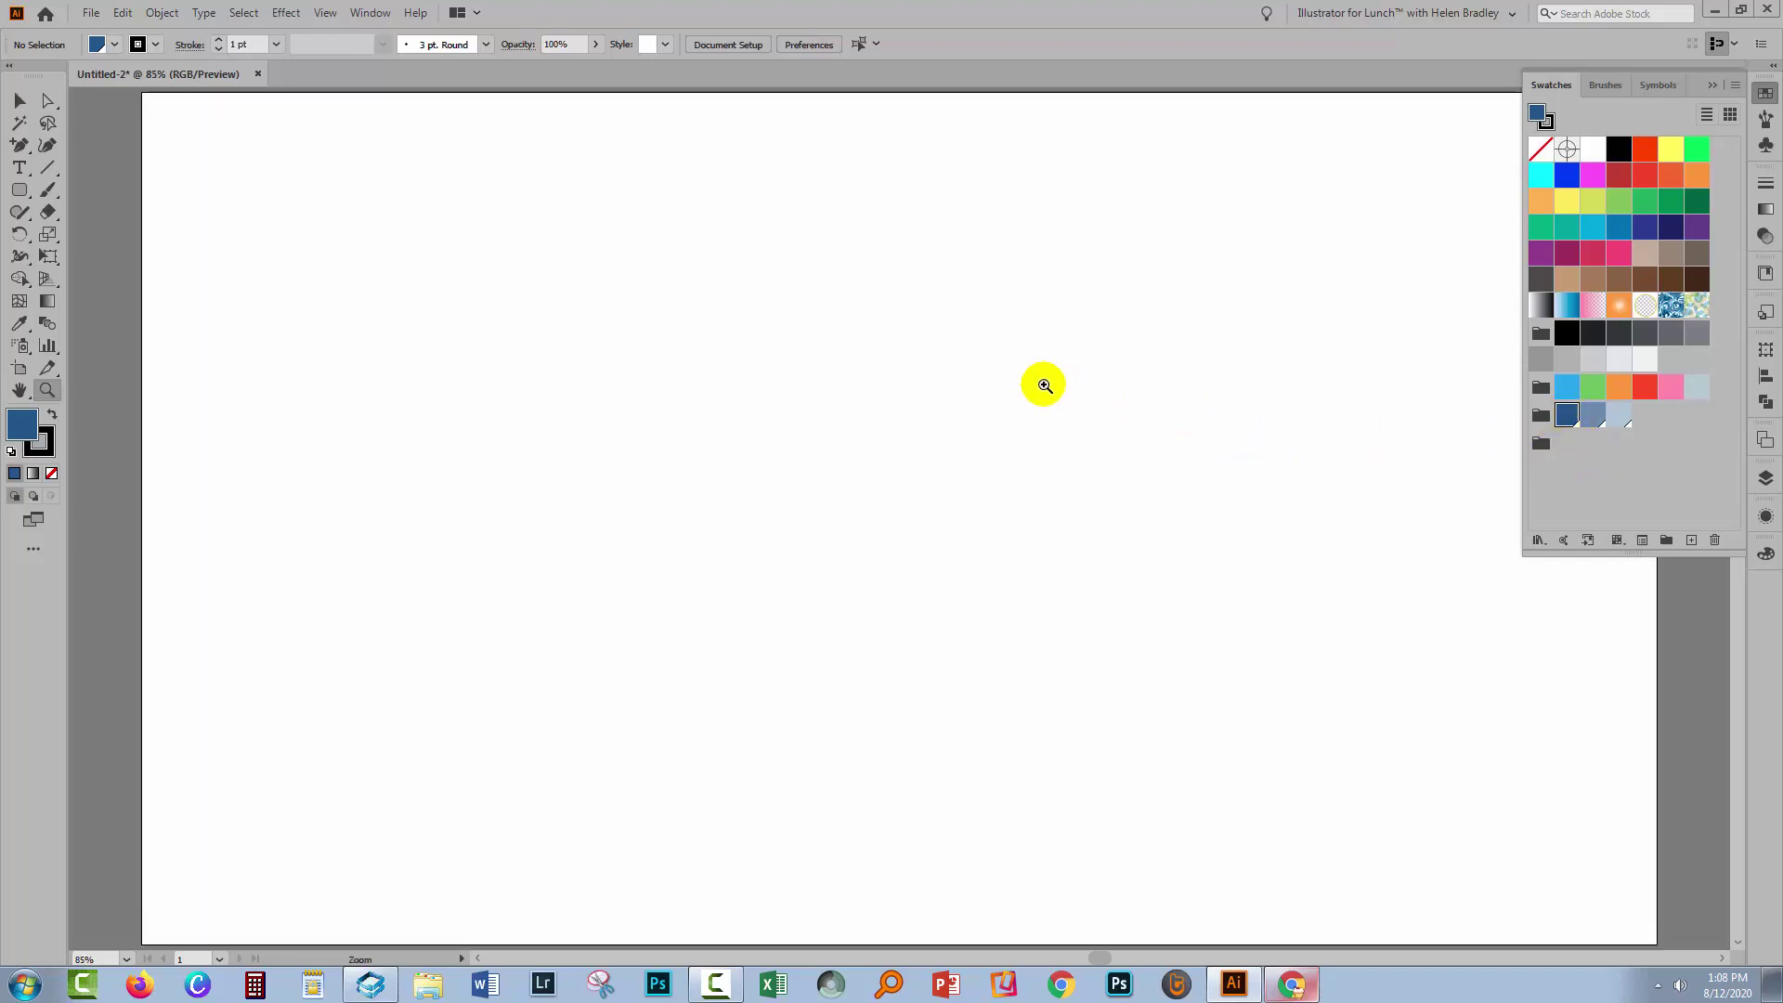
key(ctrl)
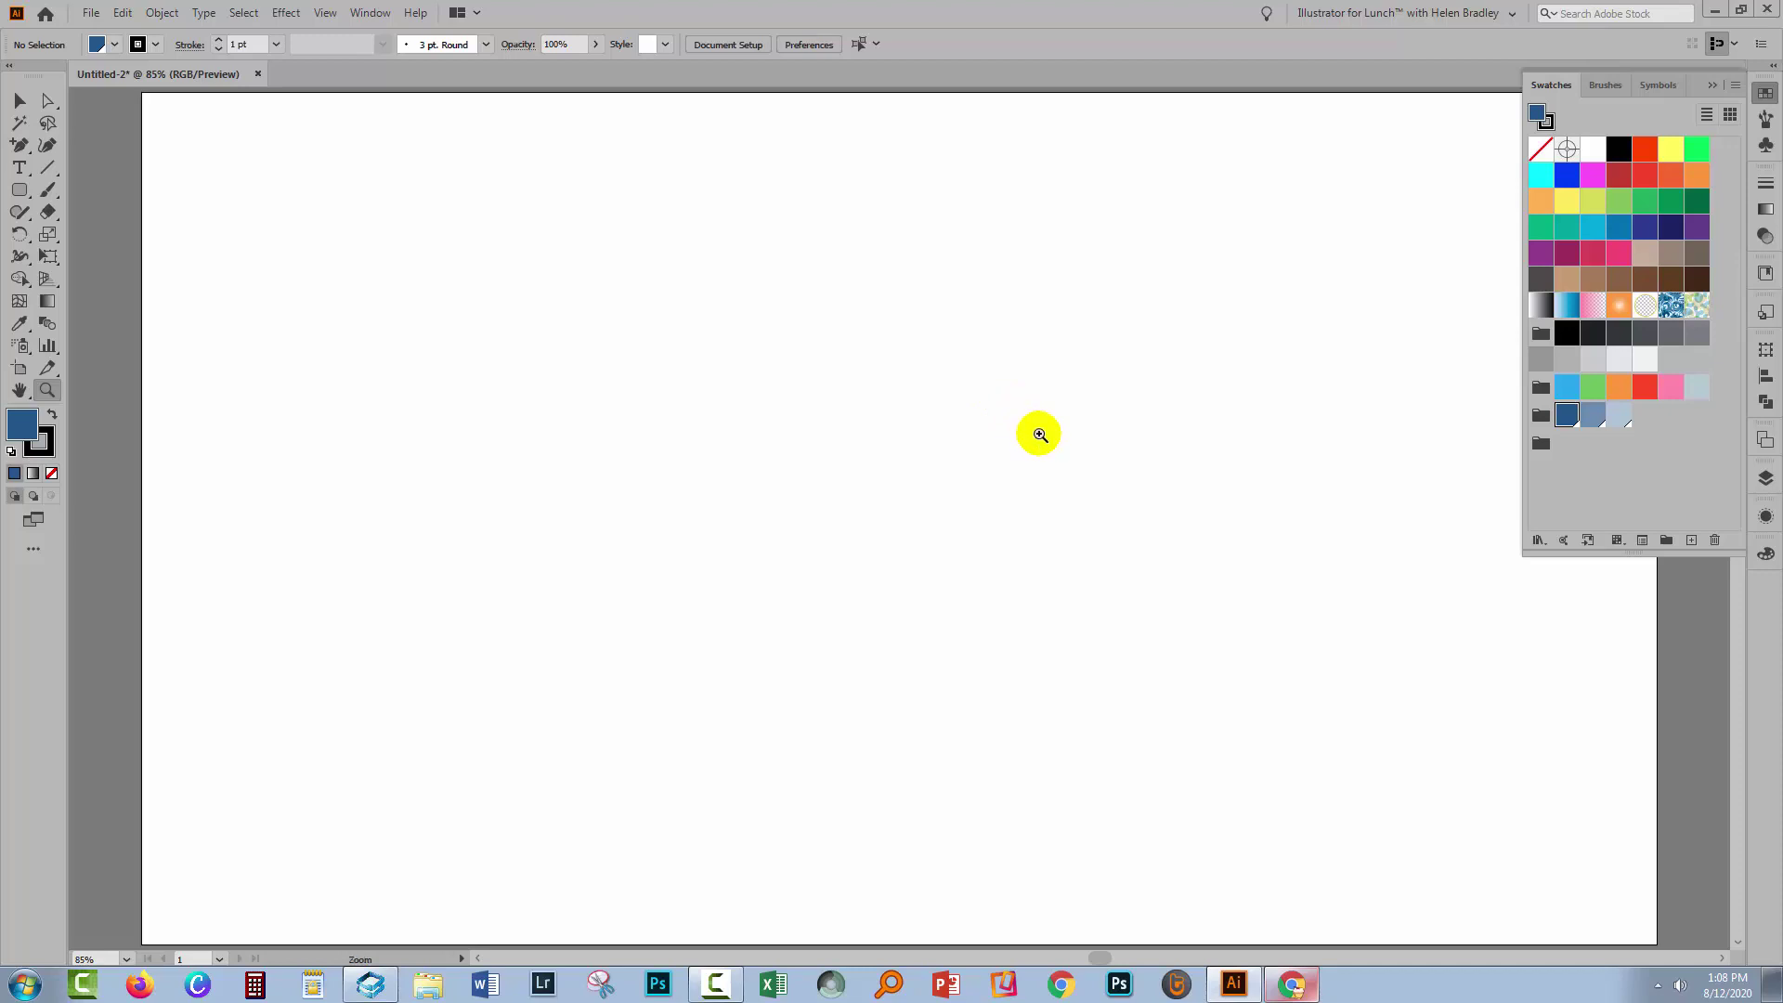
key(ctrl+z)
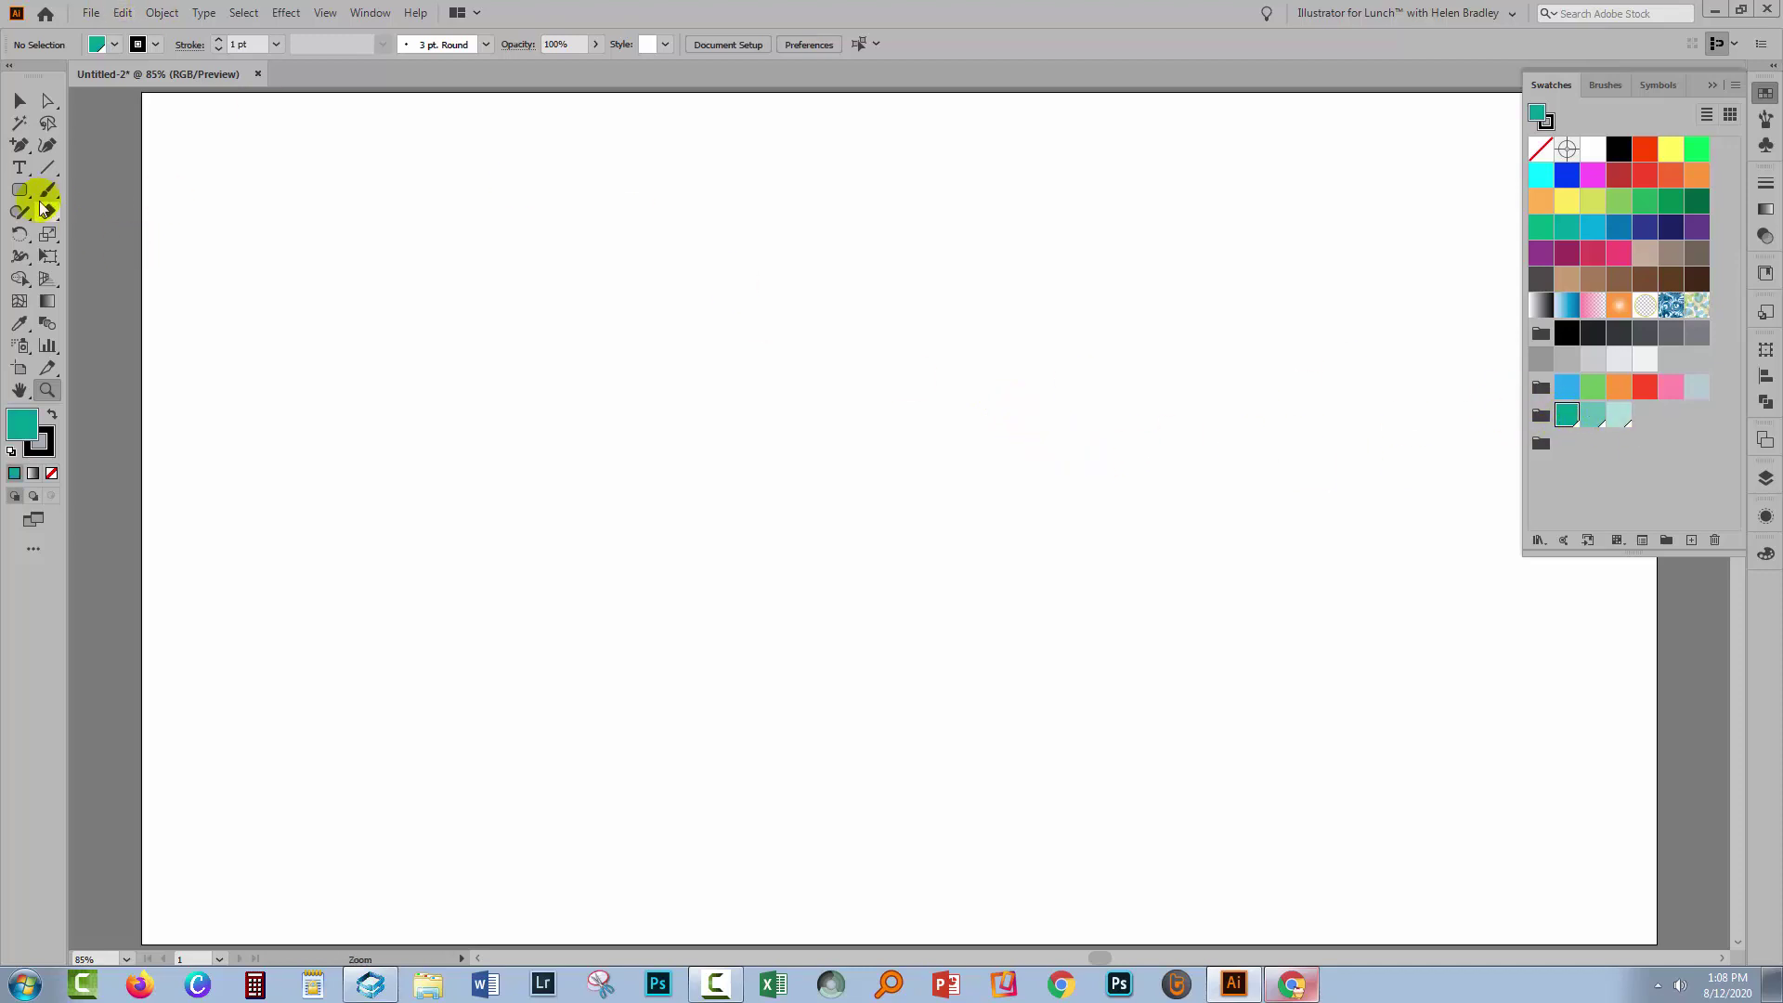
Step: Create a 1920 × 1080 px rectangle with the Rectangle tool
drag(20, 190, 72, 183)
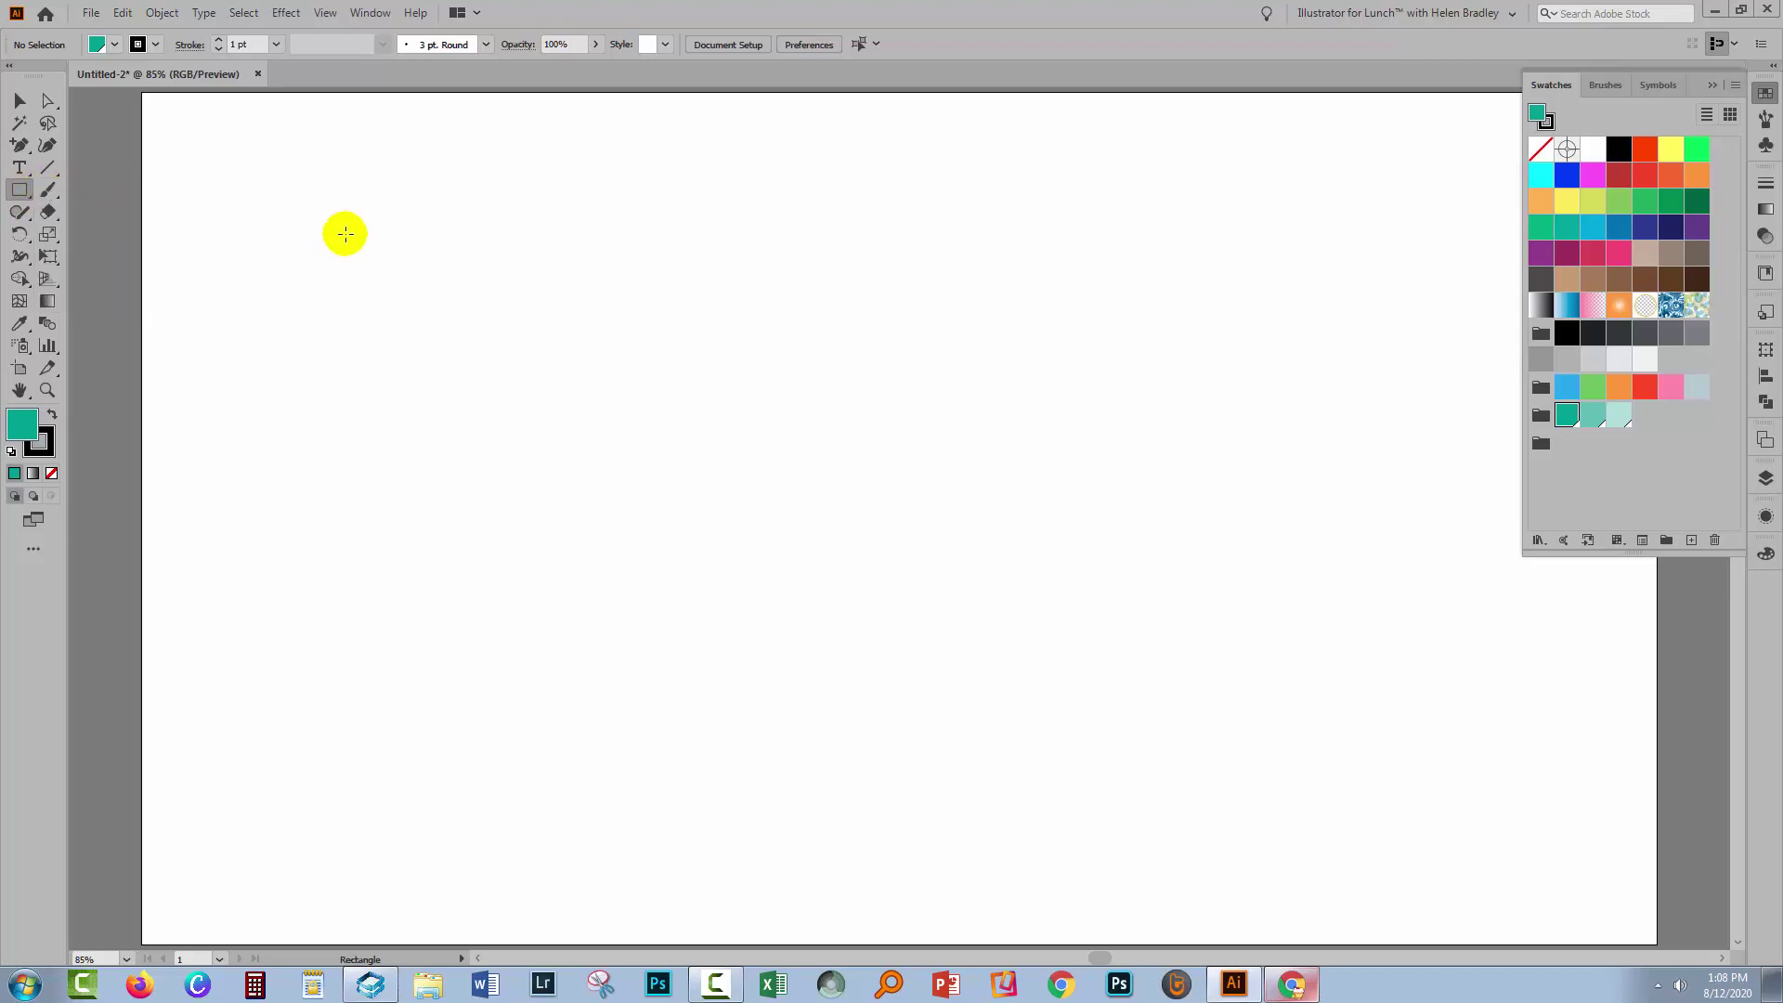
click(345, 234)
text(1920)
key(Tab)
text(108)
key(Tab)
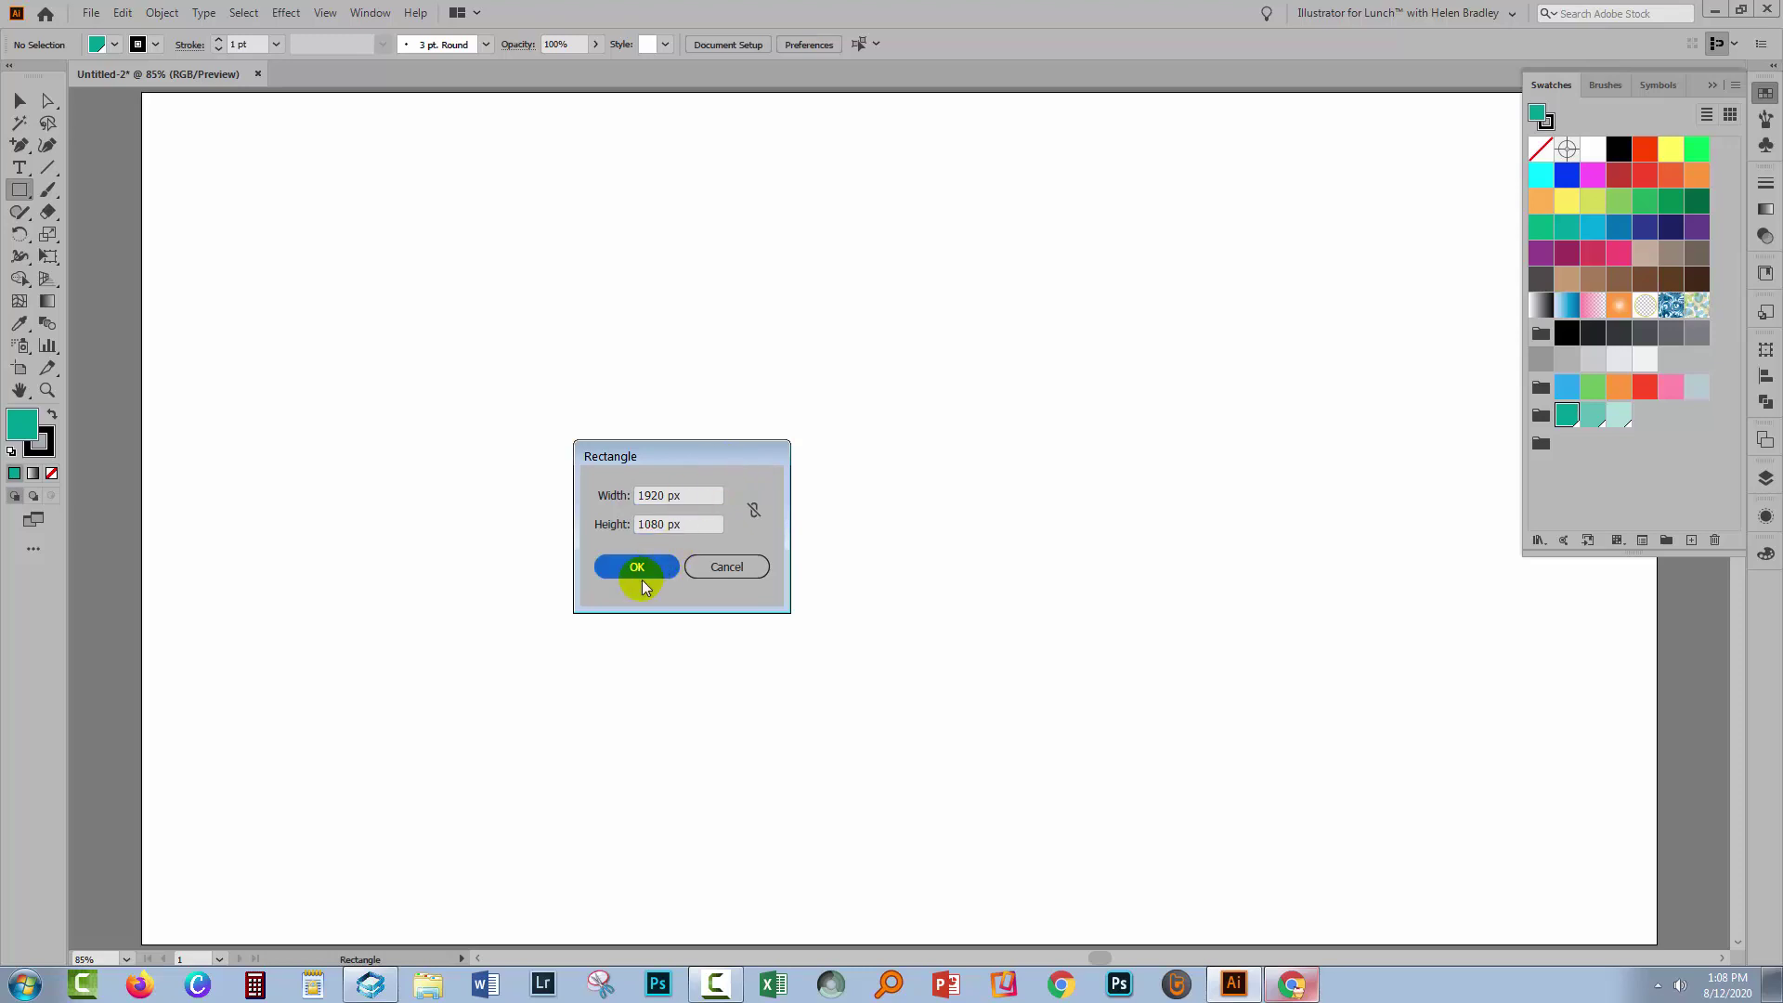
click(637, 569)
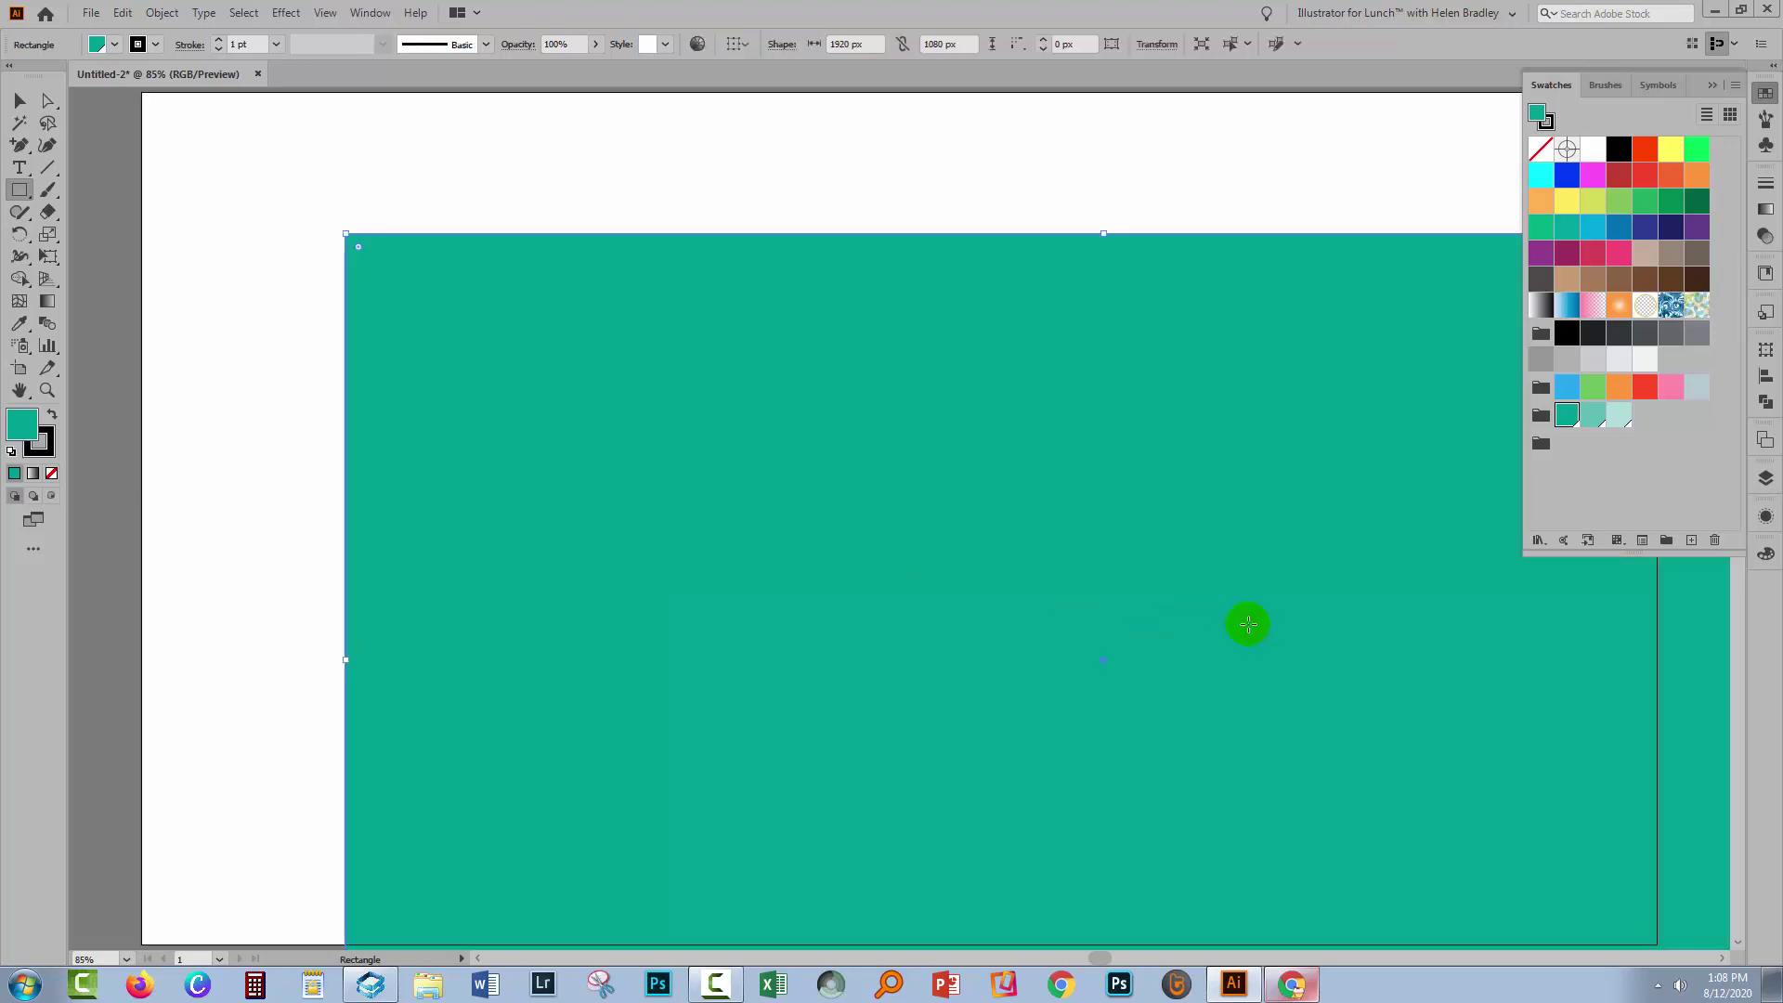
Step: Centre the rectangle horizontally and vertically, aligned to the artboard
click(1765, 478)
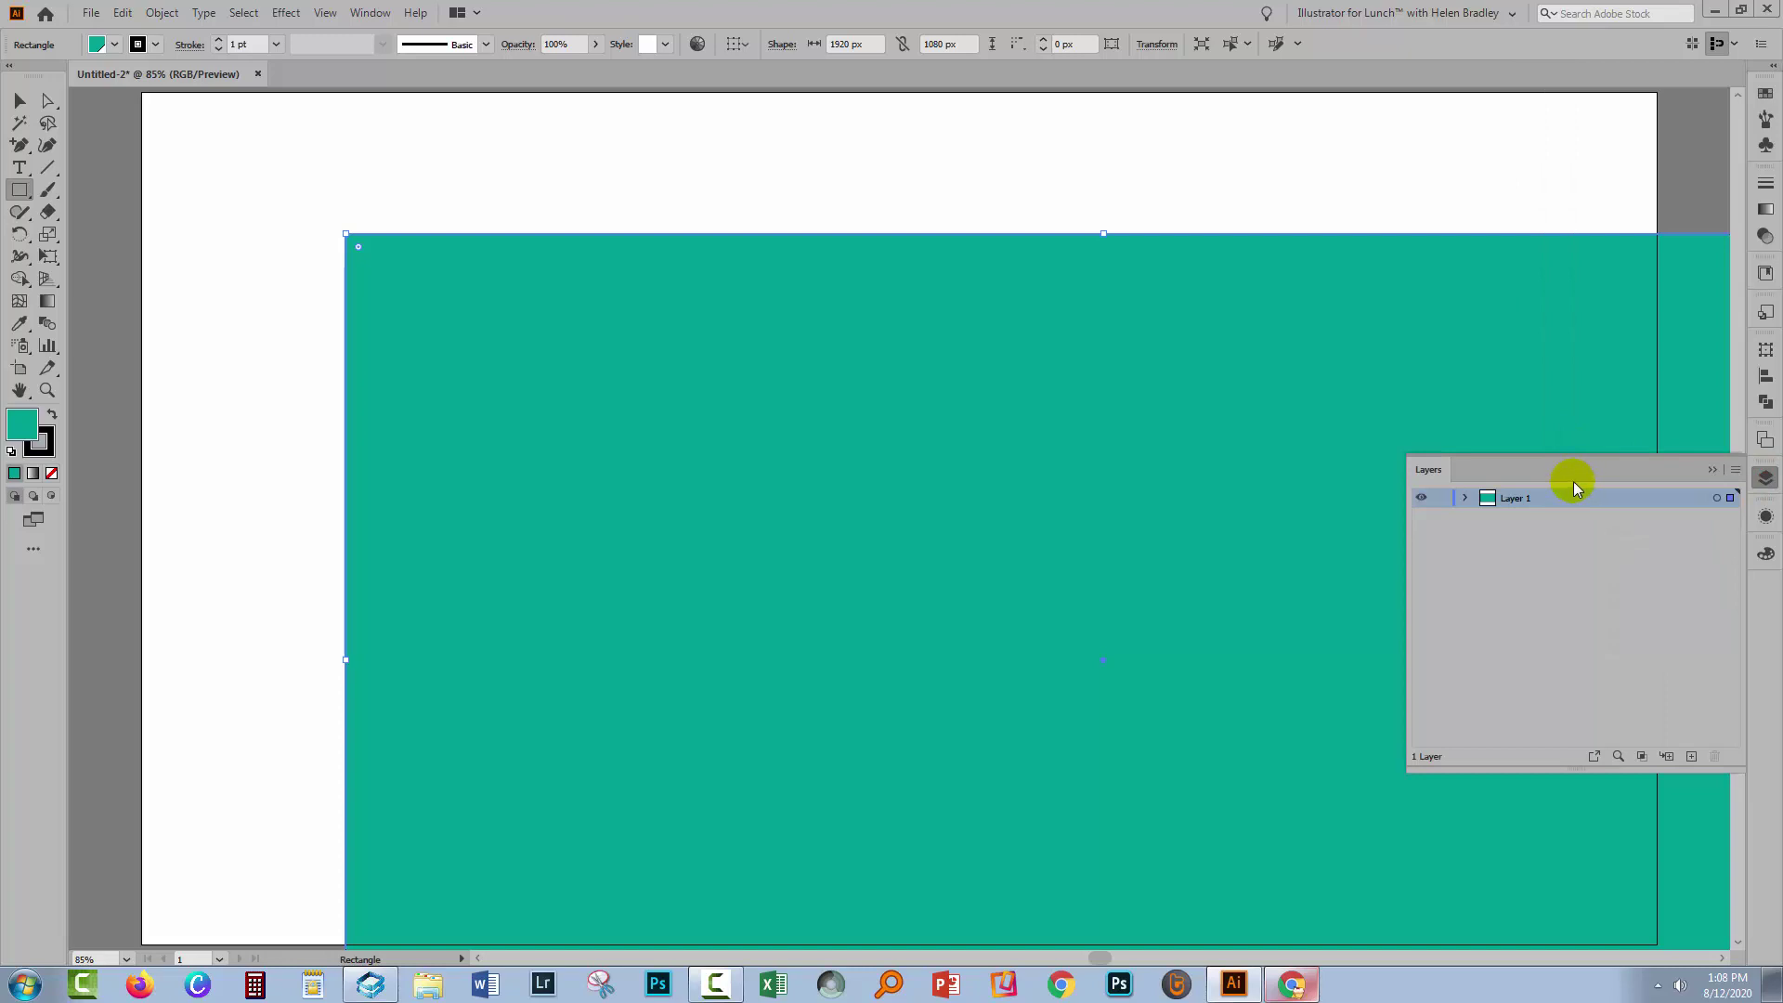
click(1764, 376)
click(1707, 500)
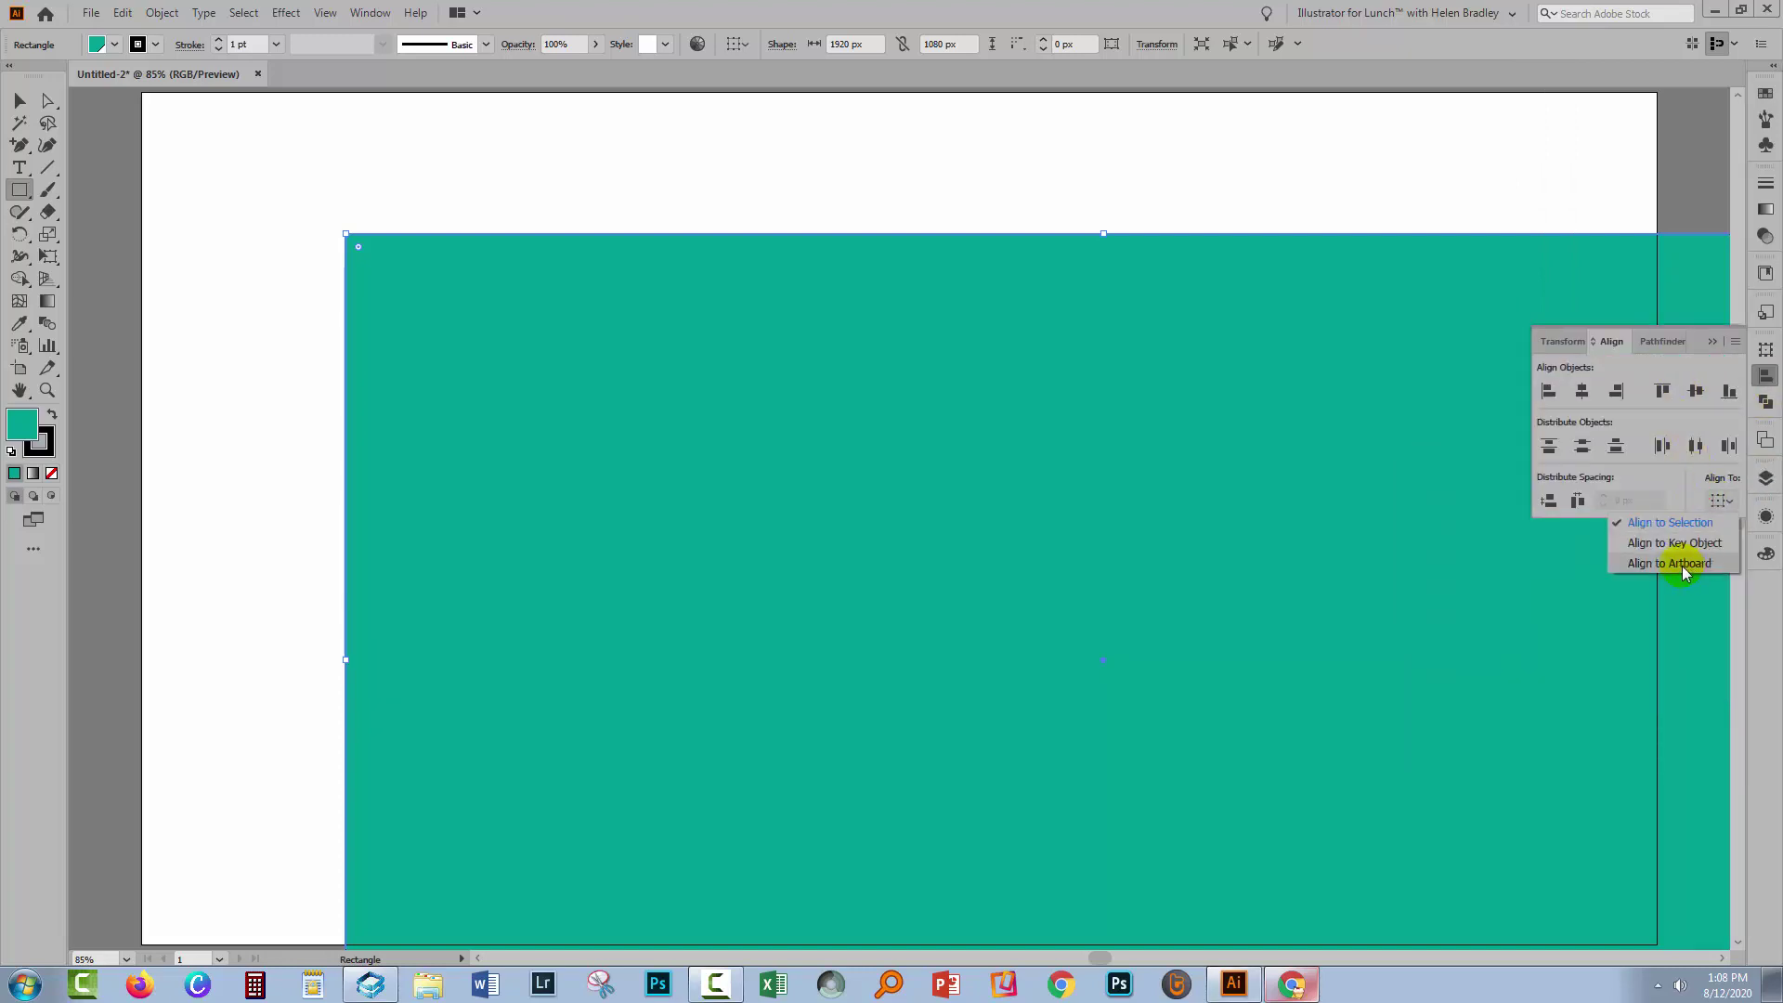
click(1658, 563)
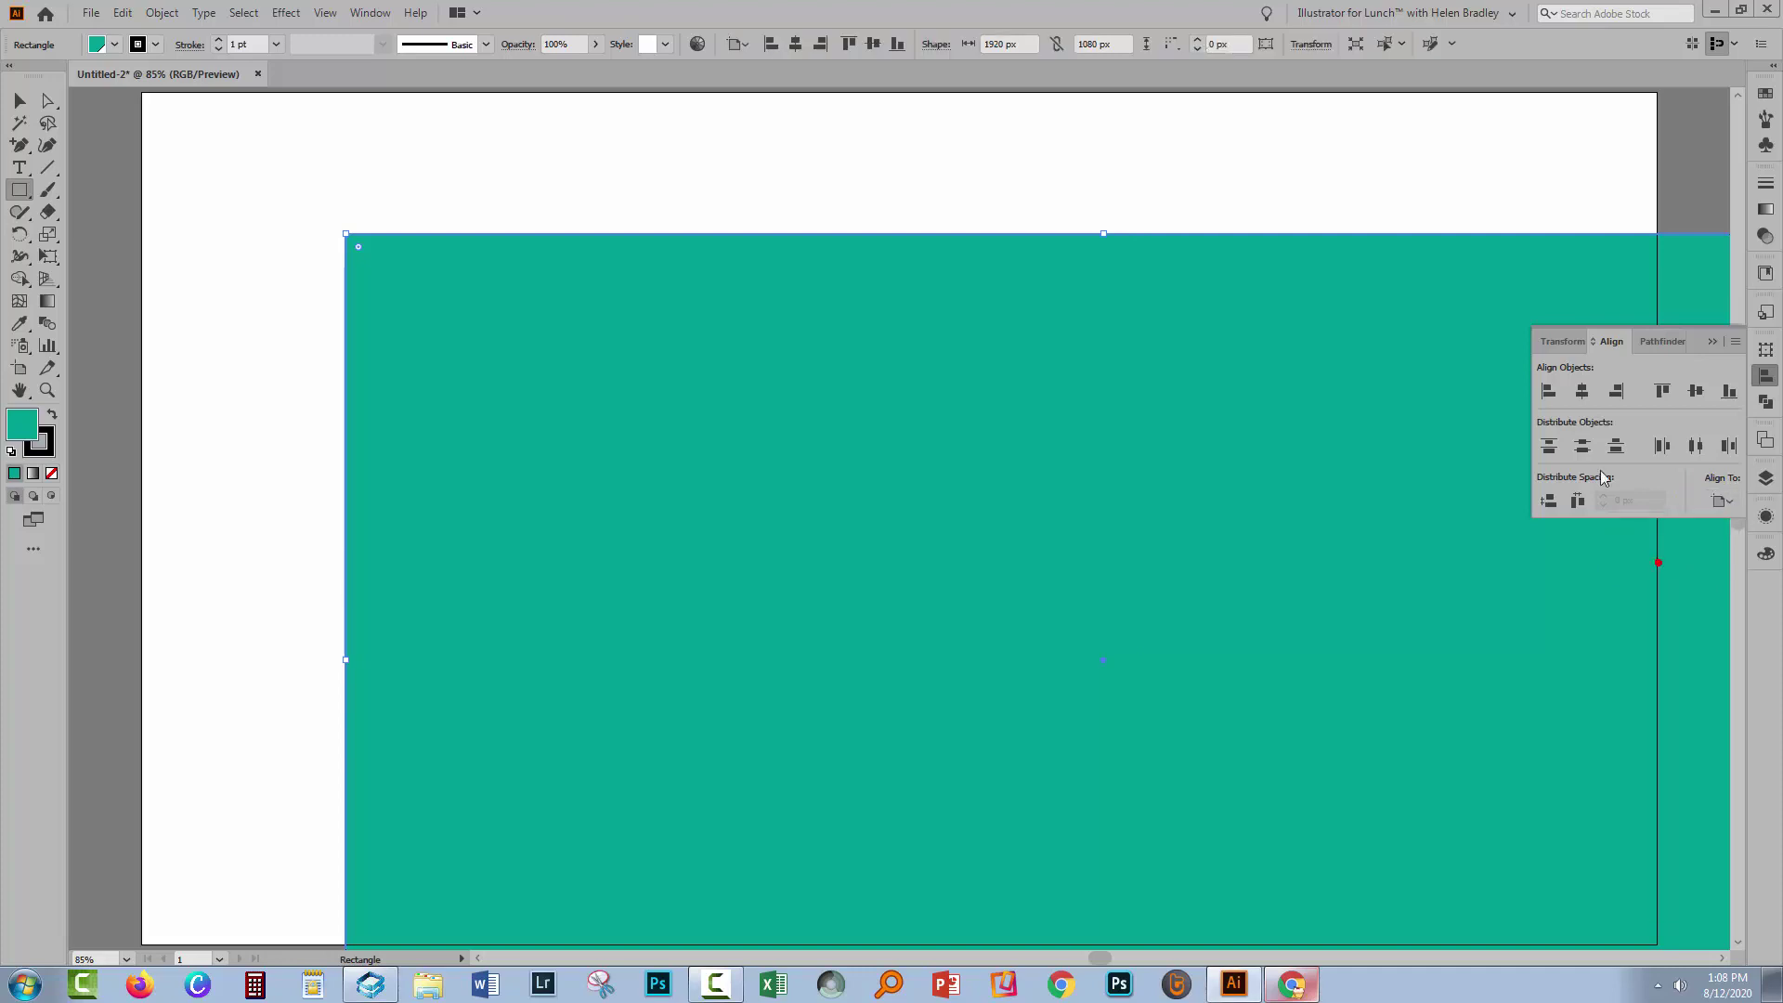
click(1582, 391)
click(1696, 391)
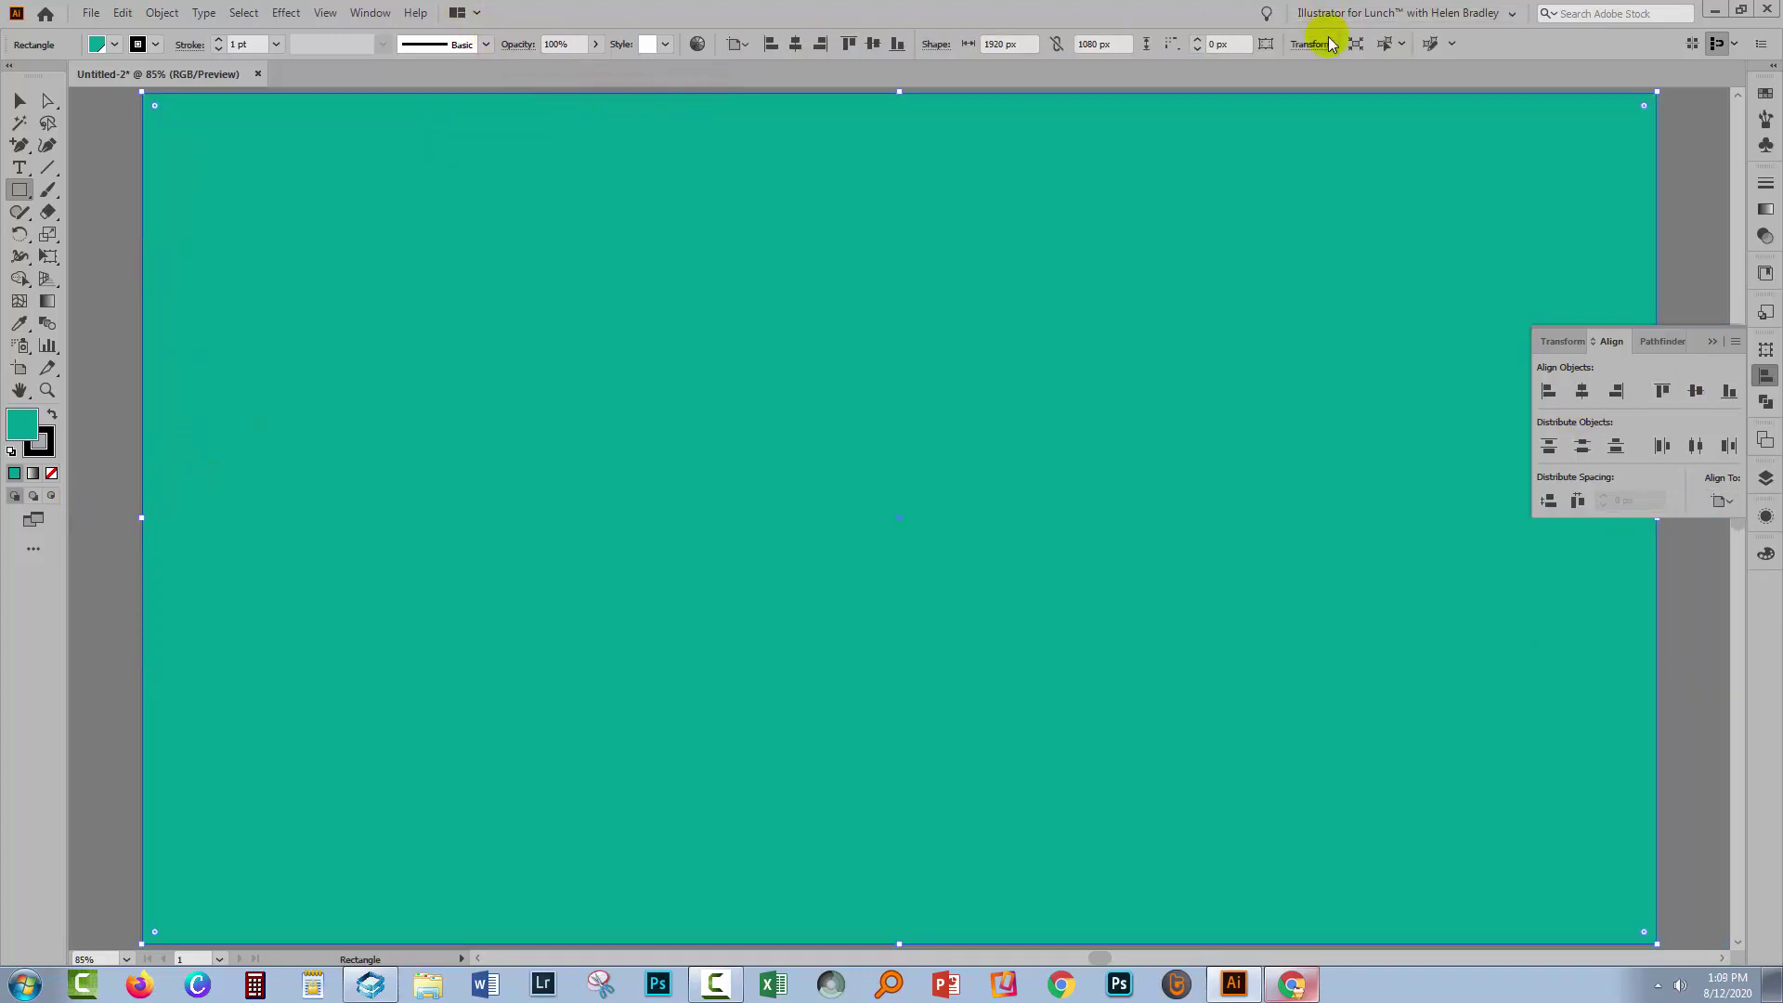
Step: Fill the background rectangle with the lighter teal swatch and set its stroke to None
click(1765, 94)
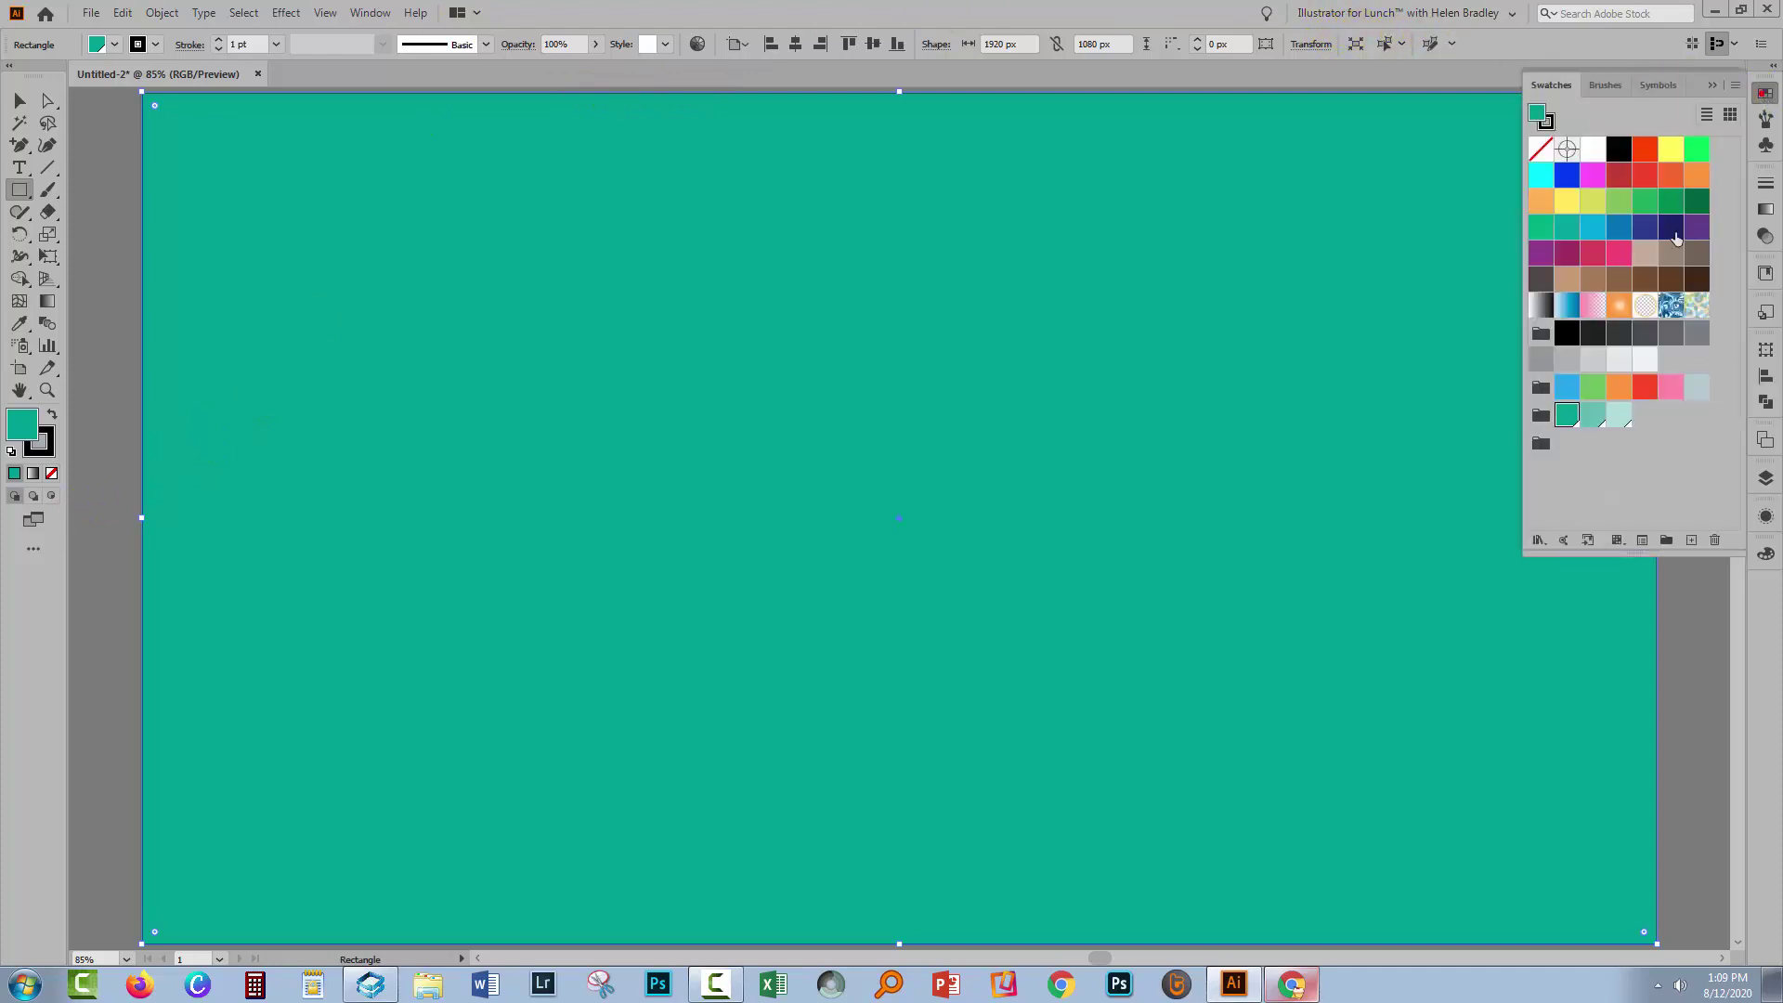
click(1593, 415)
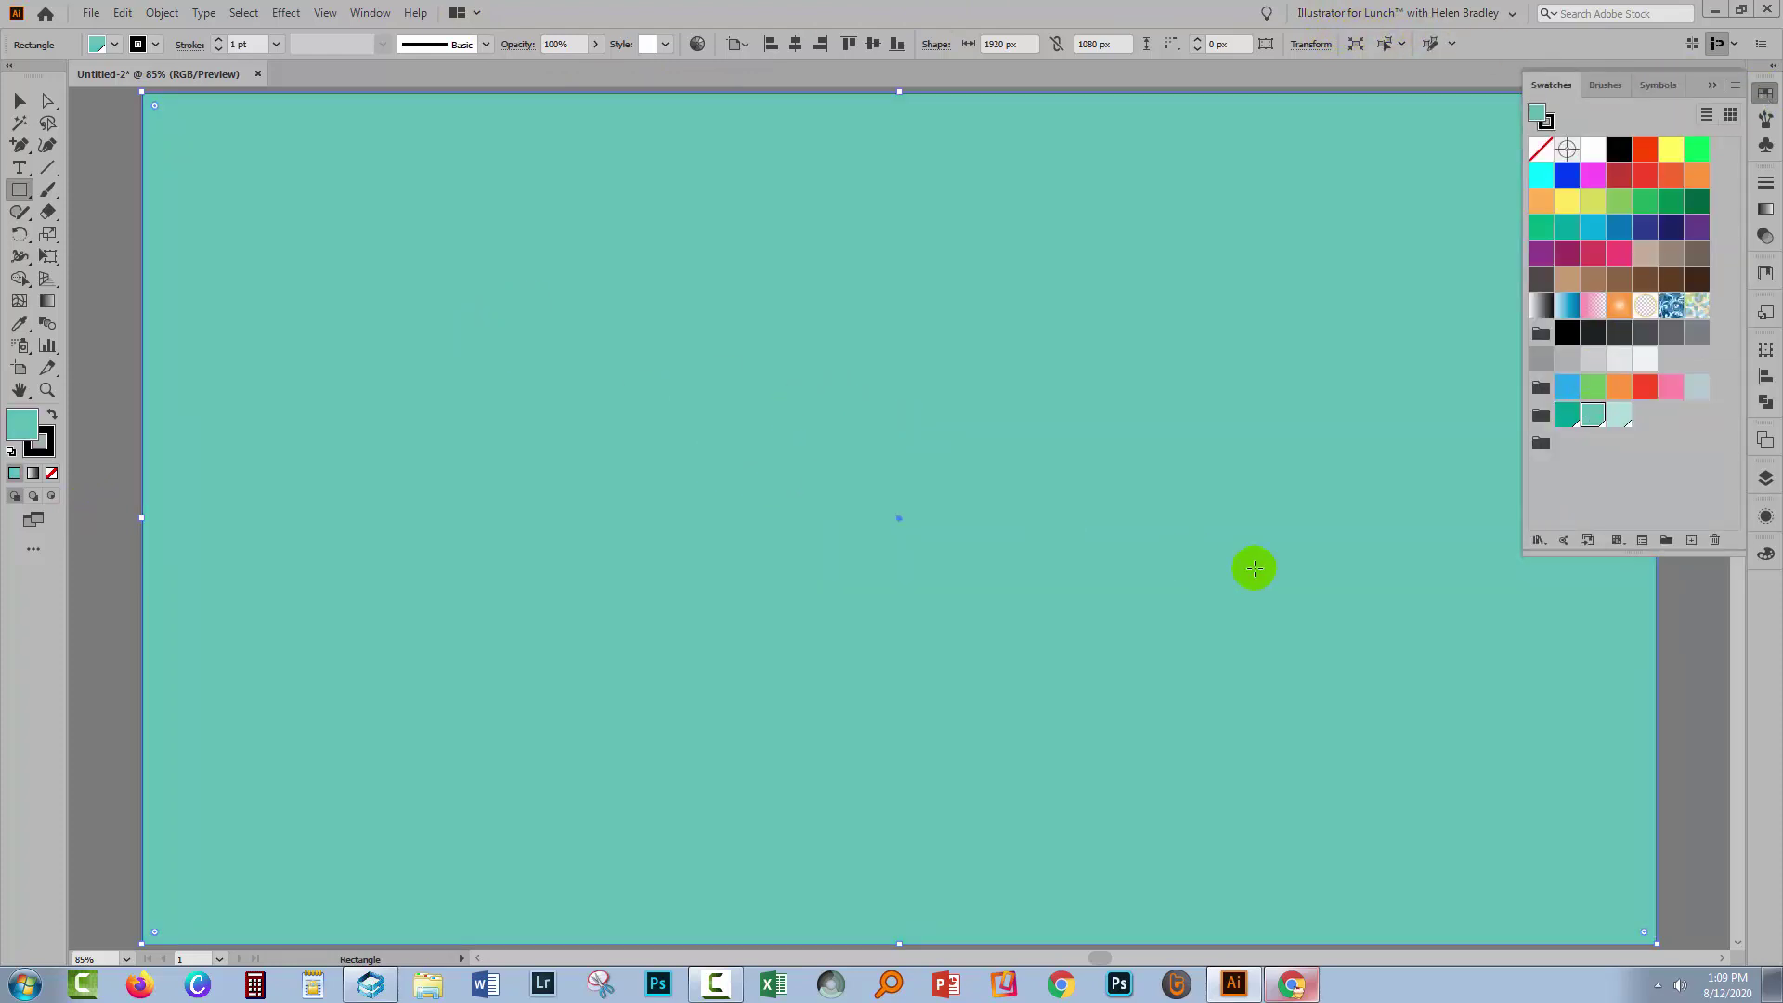
click(38, 440)
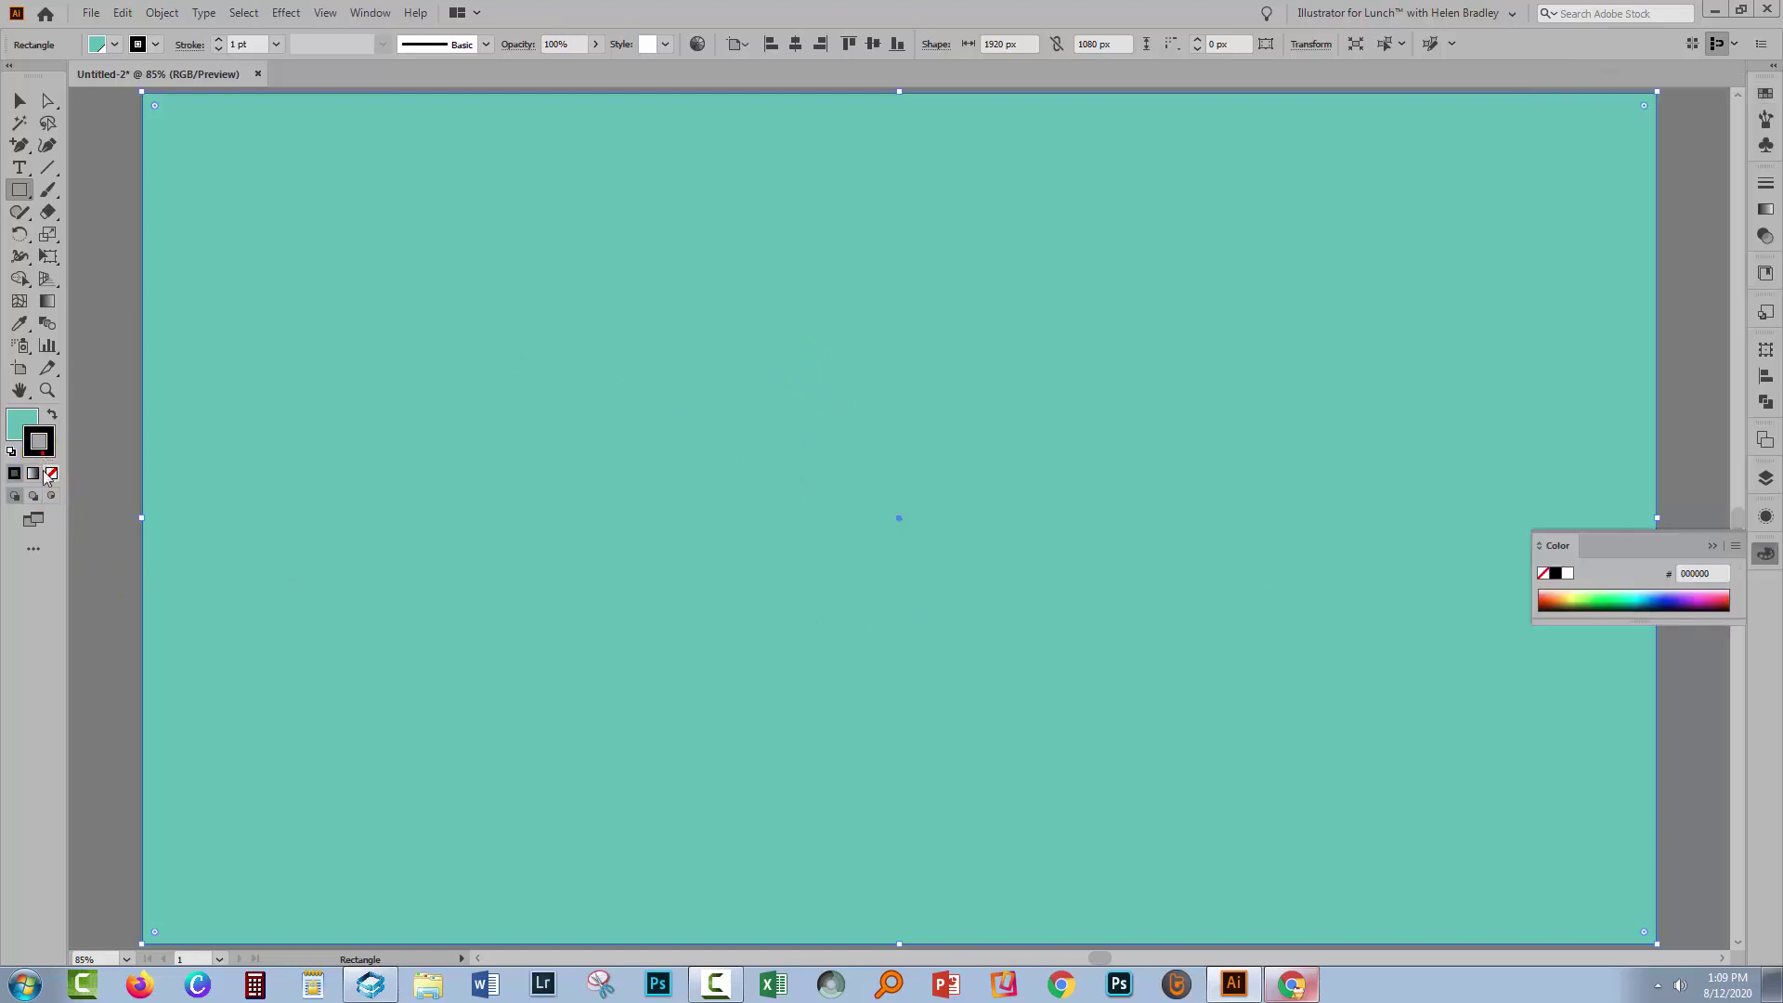
click(49, 475)
click(23, 422)
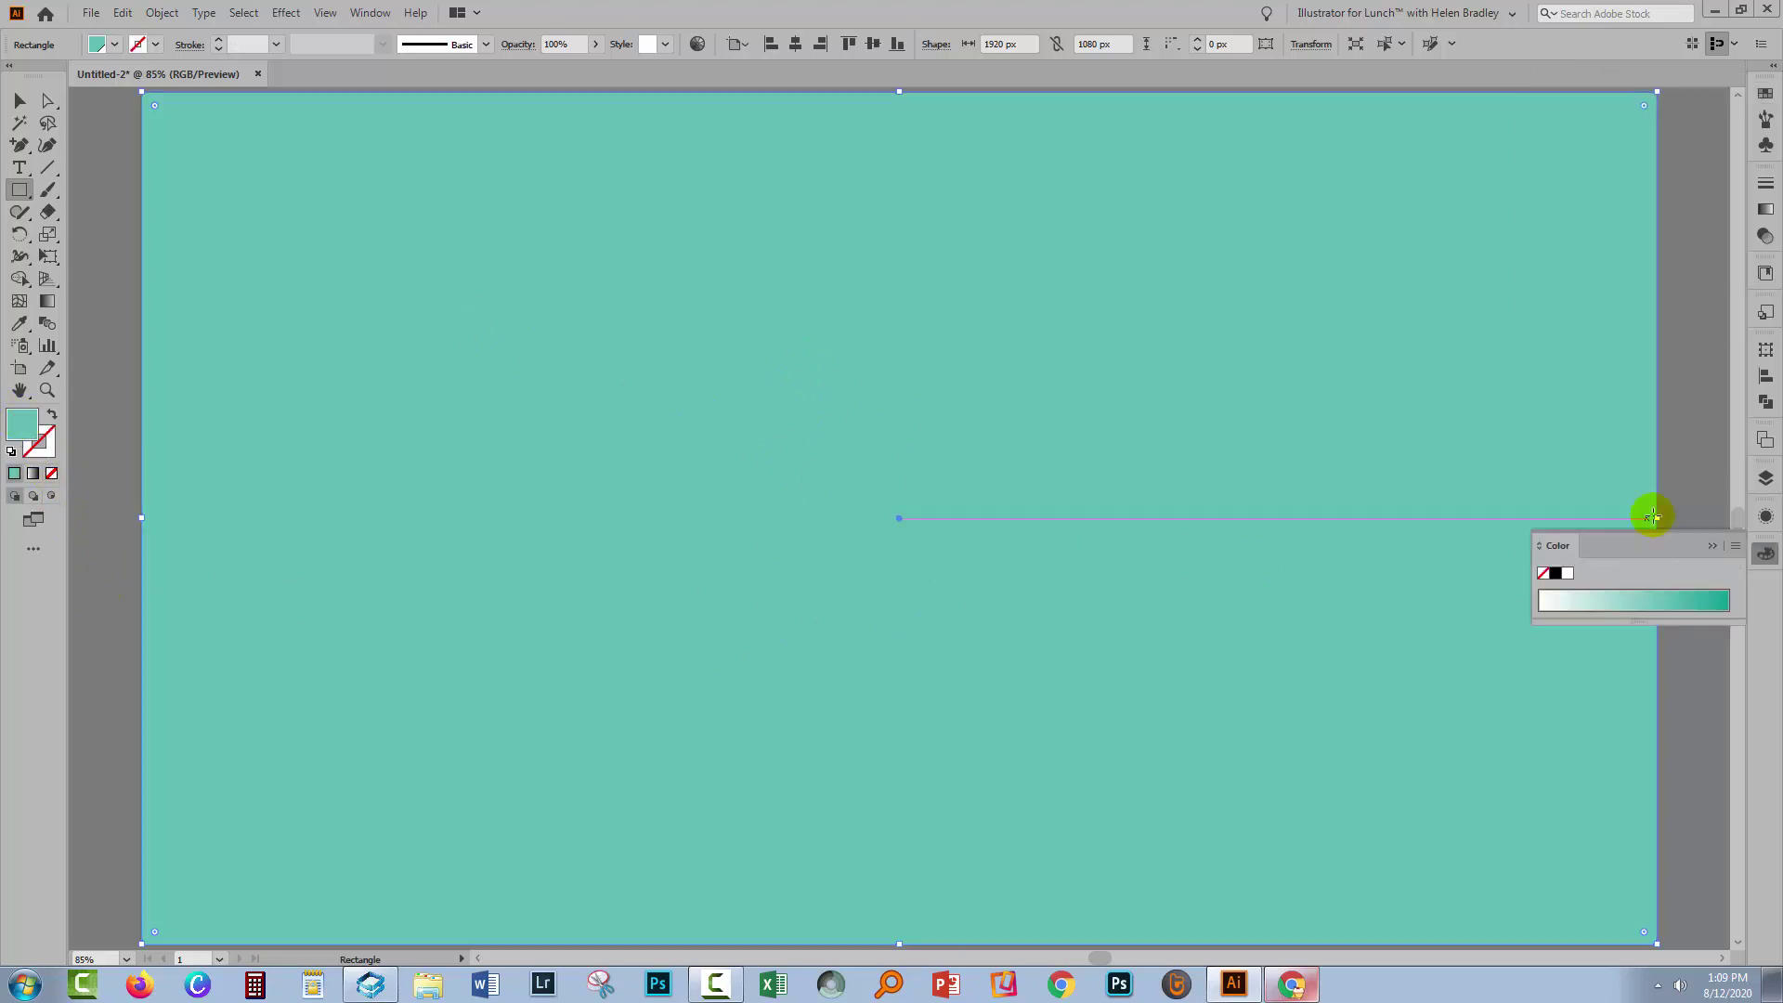
click(1765, 478)
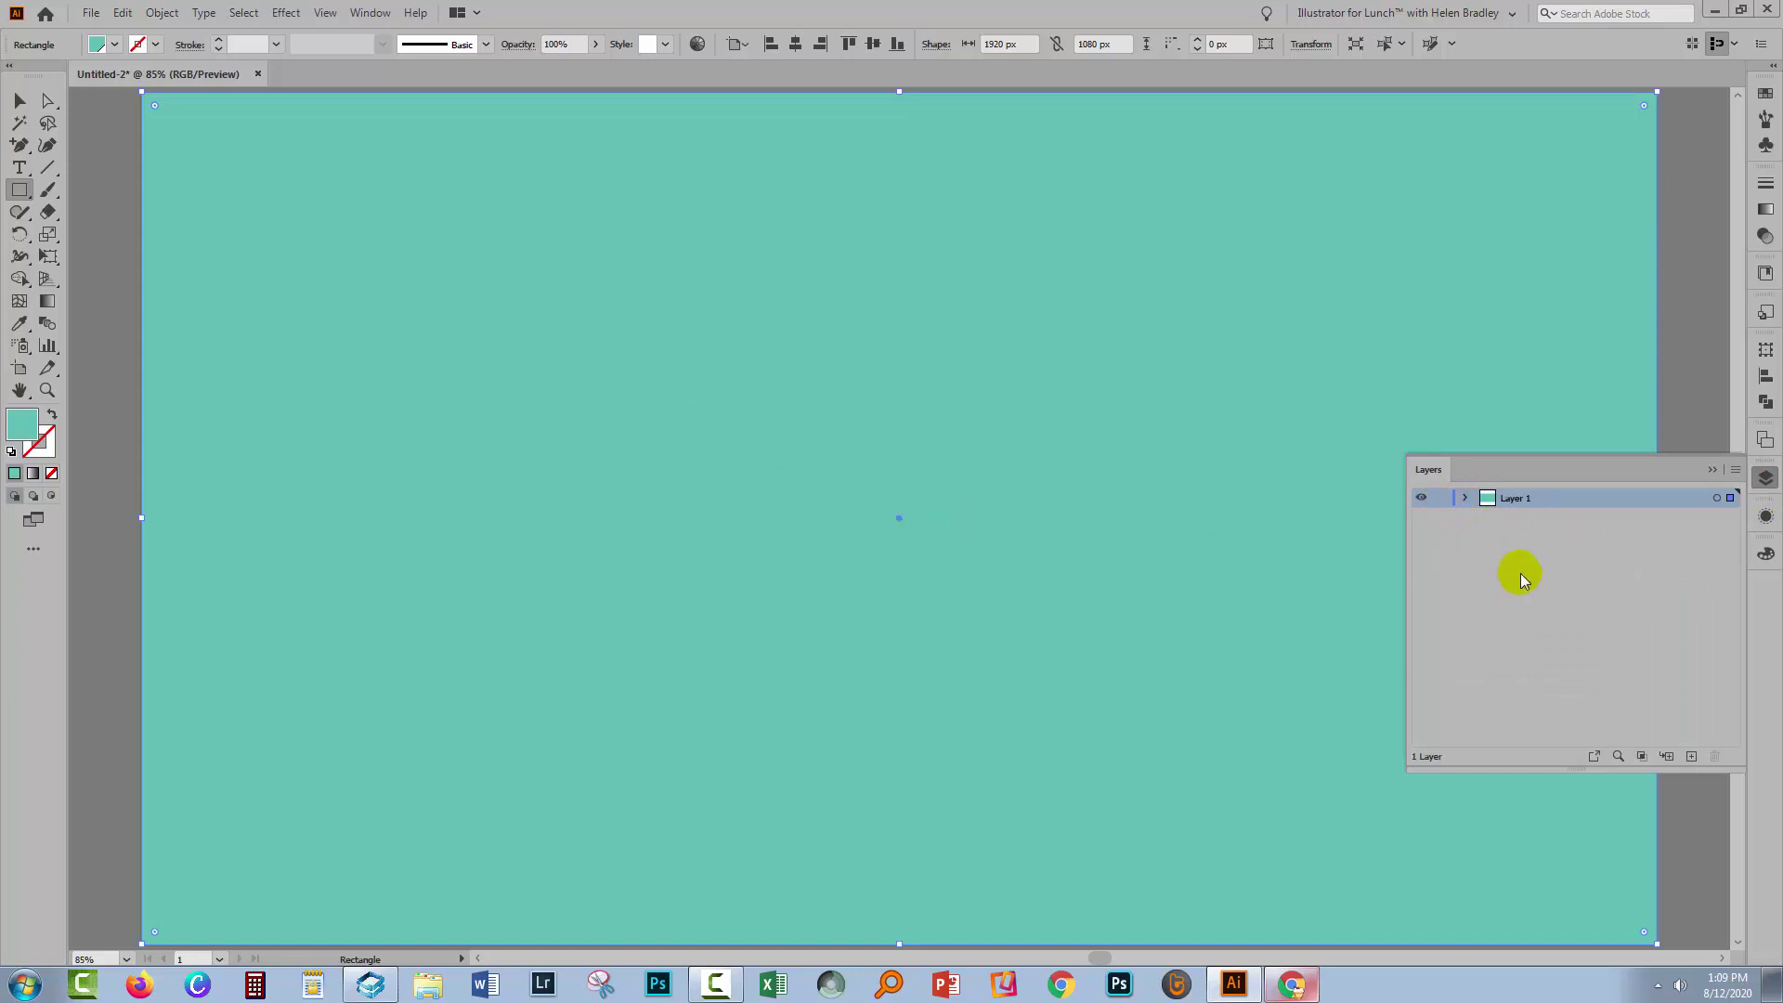
Step: Expand Layer 1 and lock the <Rectangle> background object
click(1464, 498)
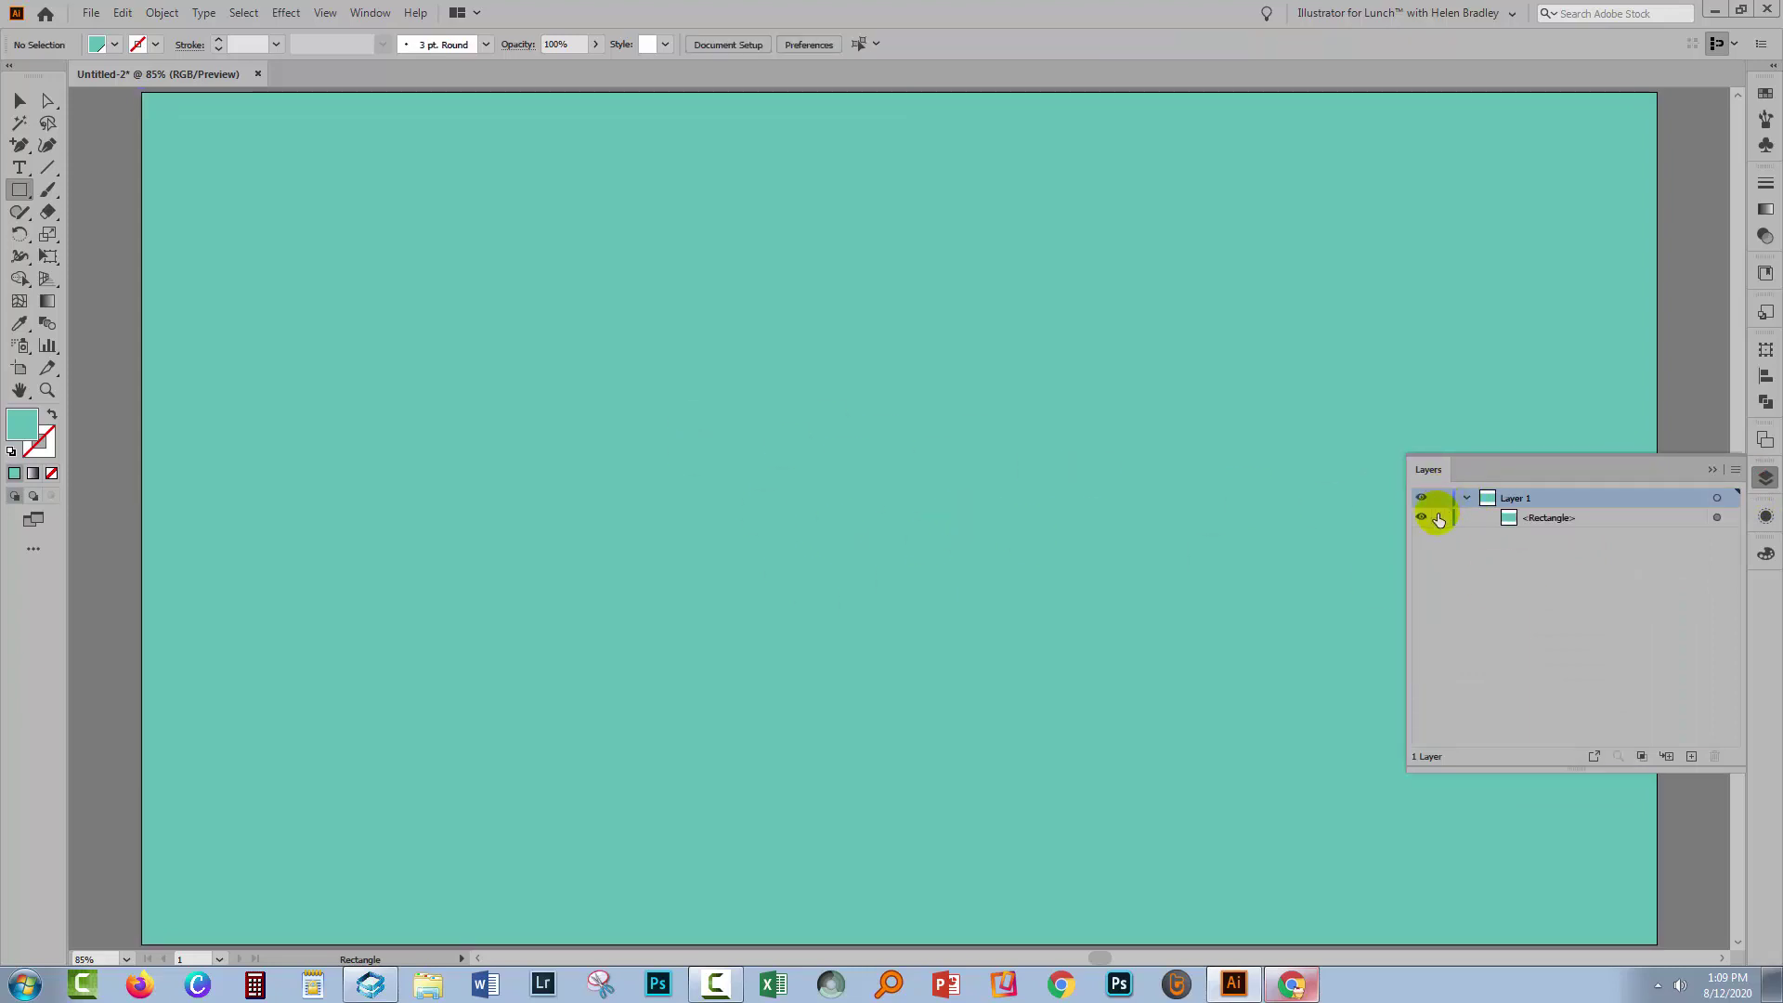
click(1441, 517)
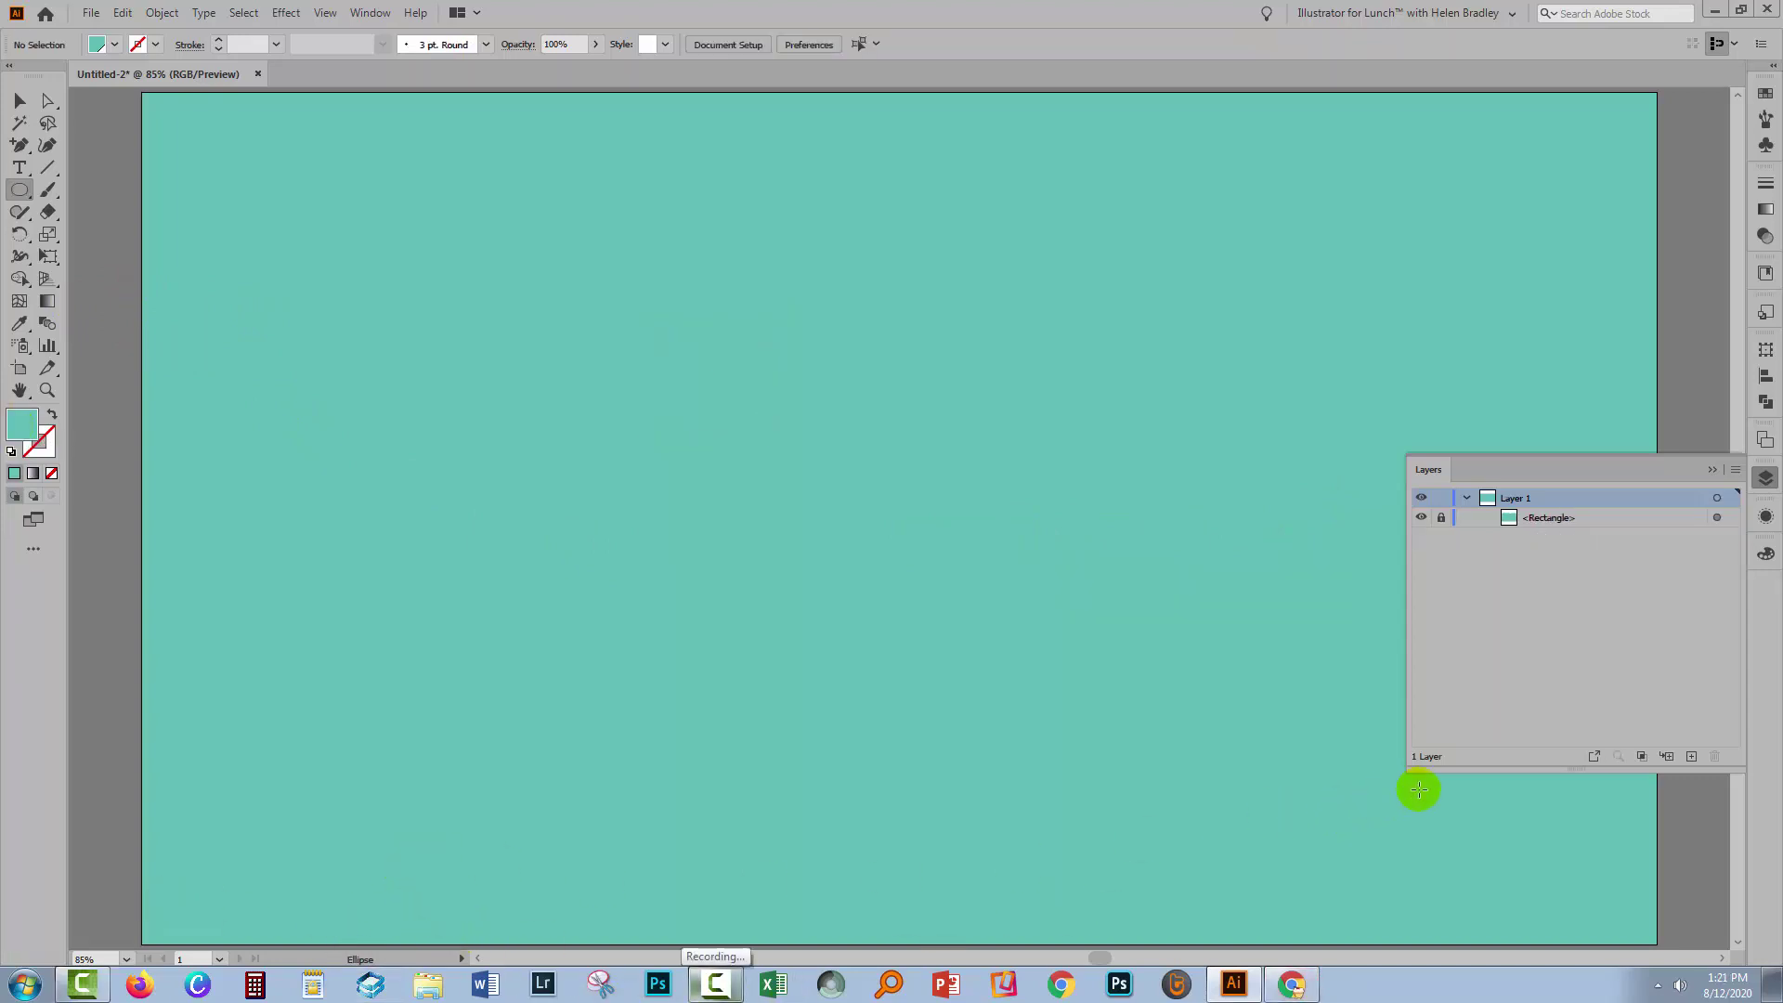
Step: Switch to the Ellipse tool and draw a 156 × 156 px circle left of centre
click(1712, 468)
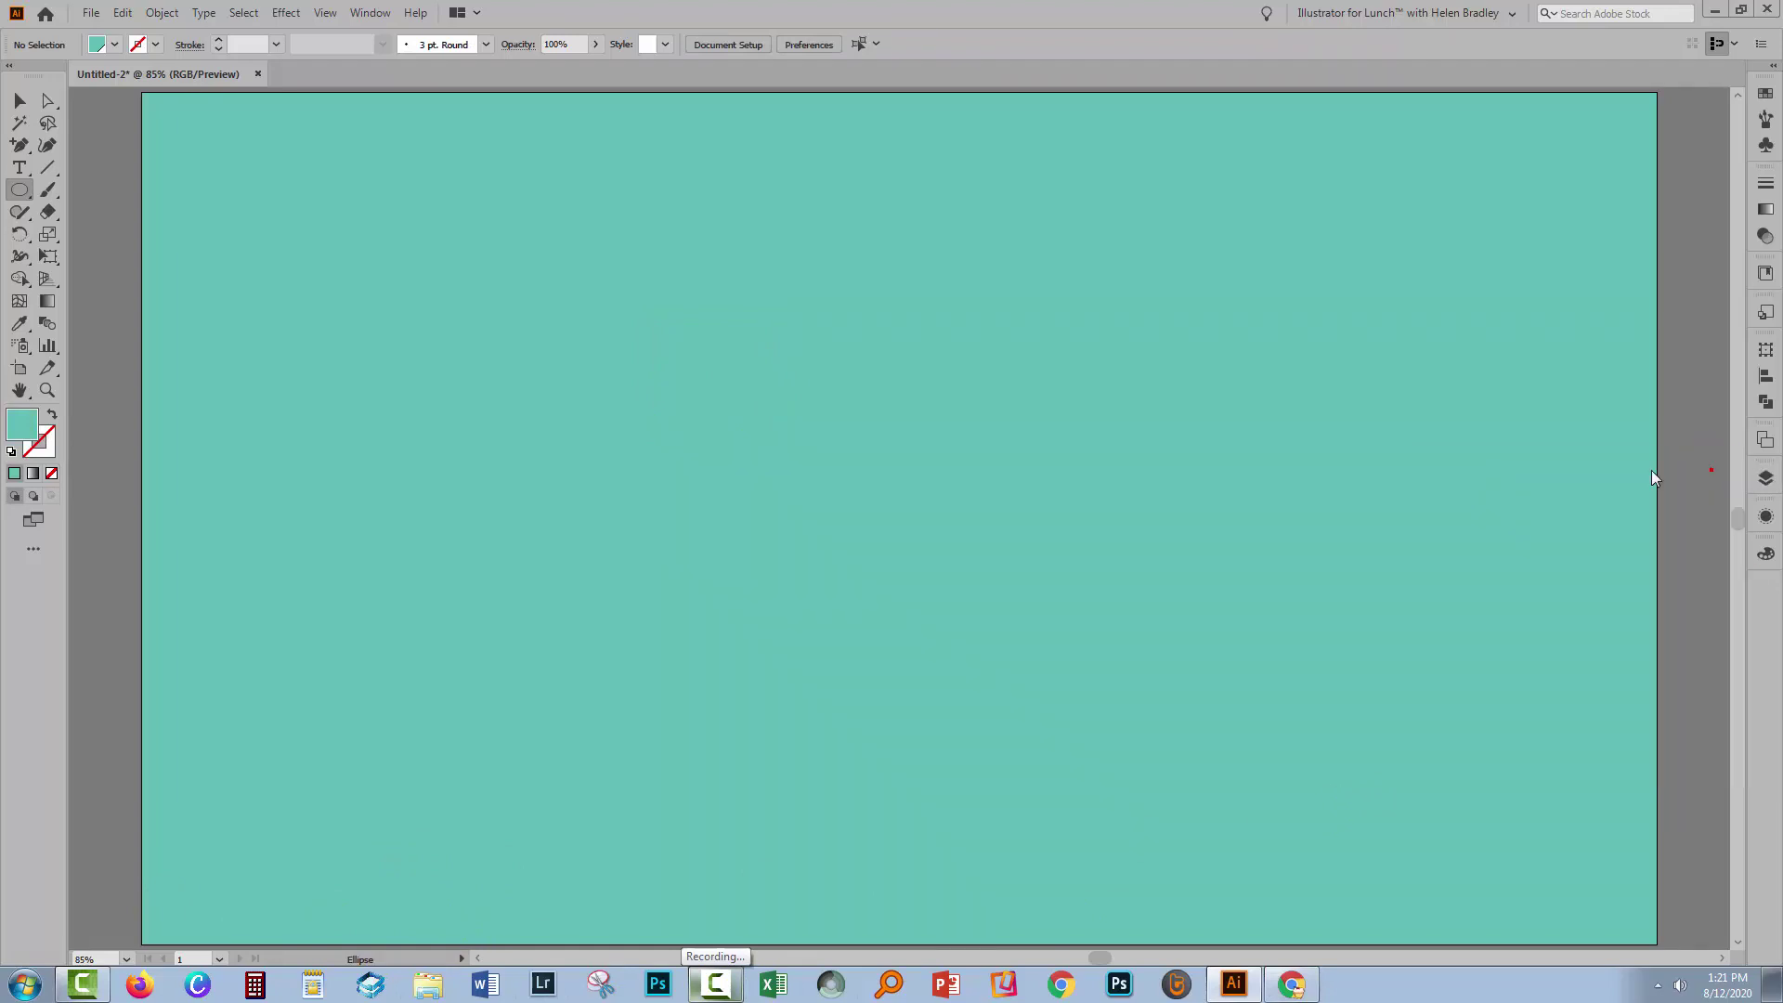
click(19, 190)
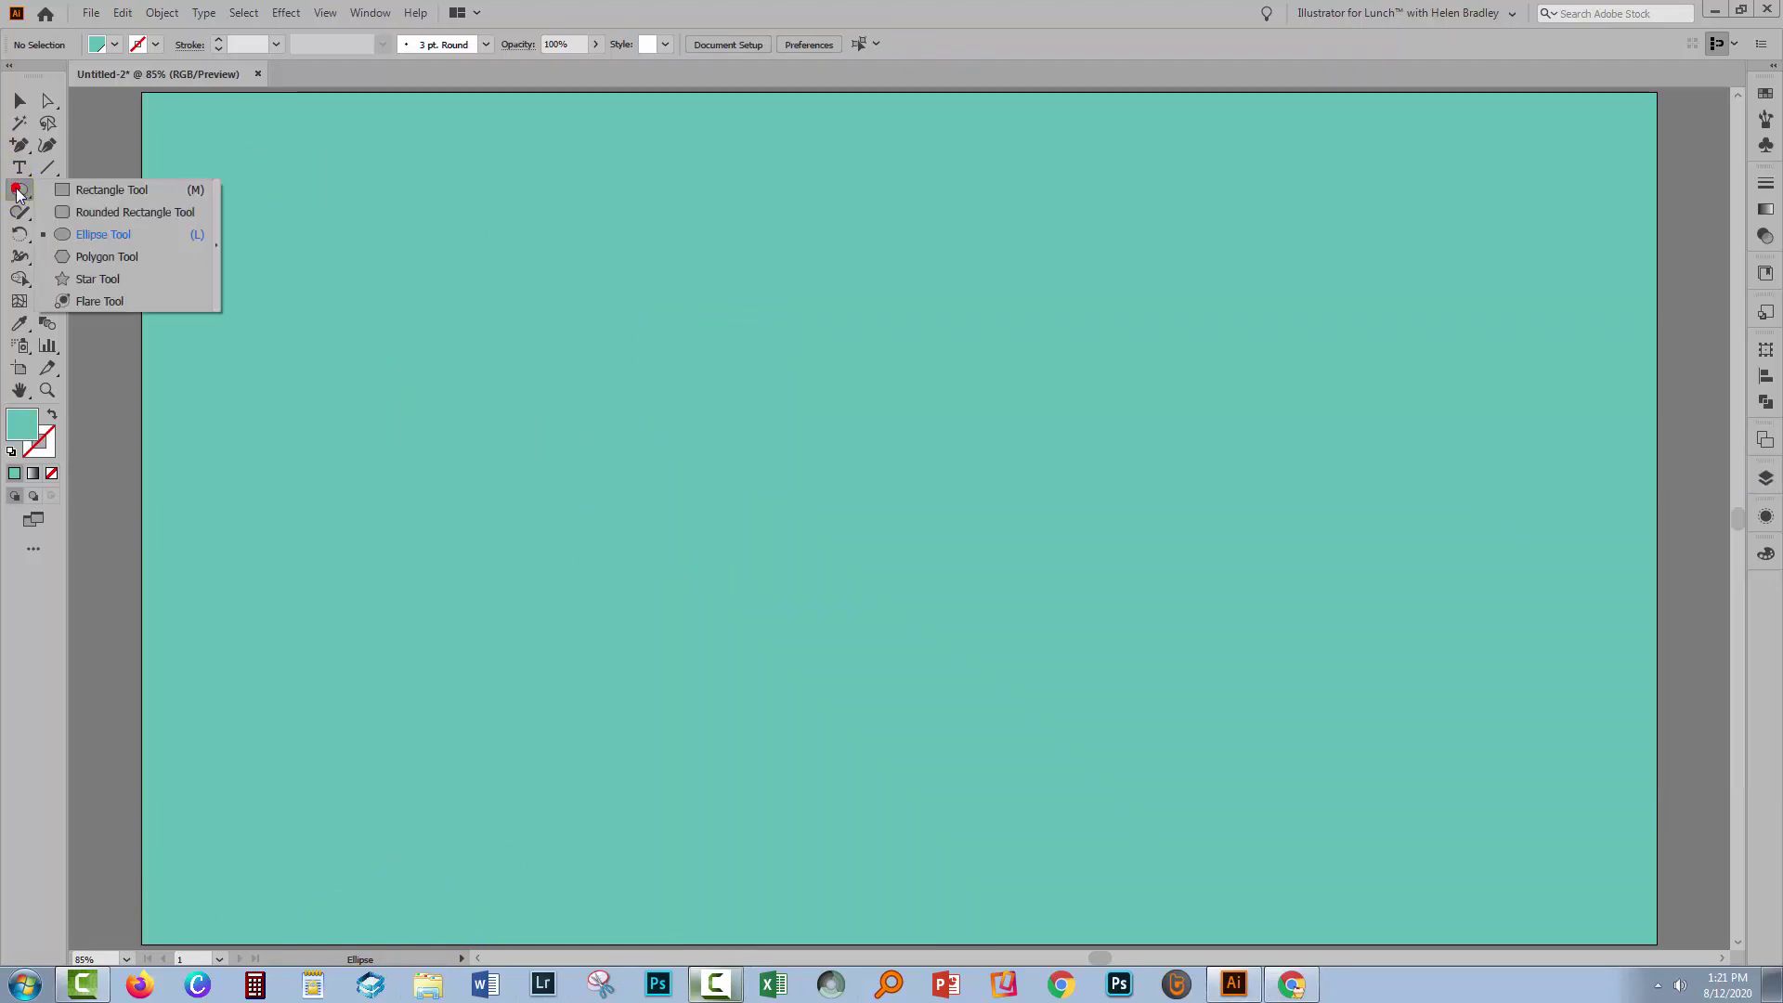
click(91, 233)
drag(665, 345, 748, 469)
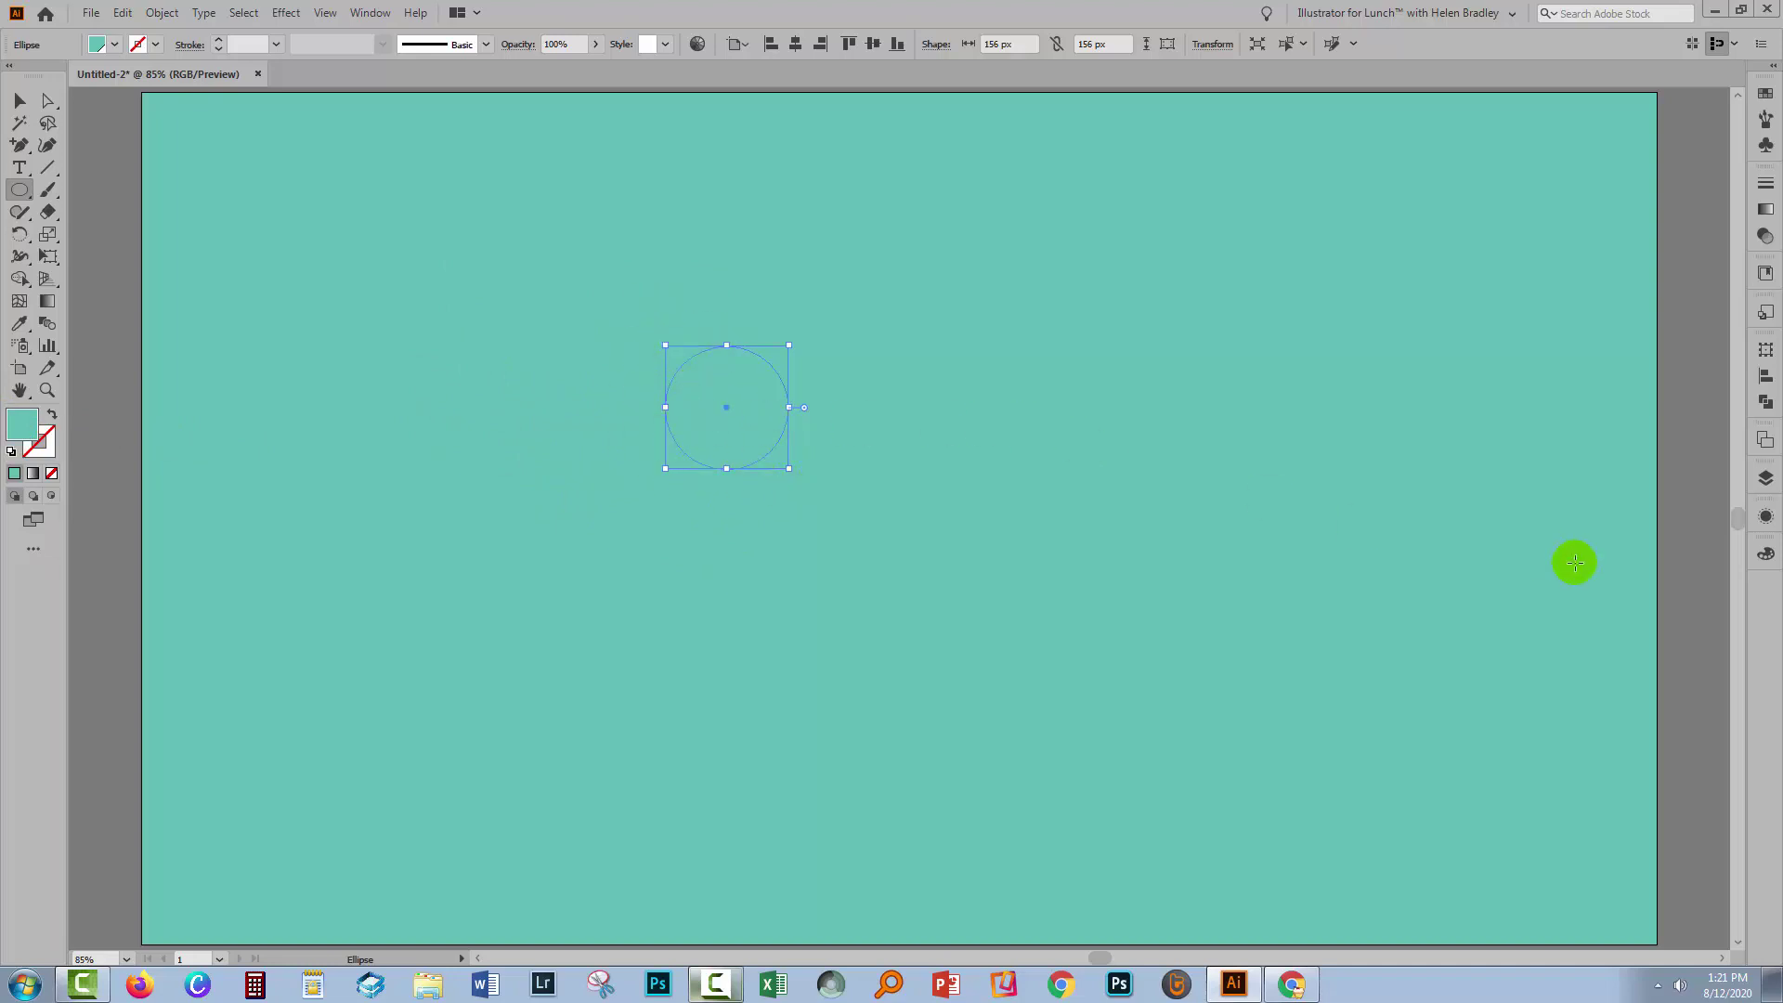
Step: Float the Appearance panel and add two new fills to the circle, giving three fills
click(1764, 516)
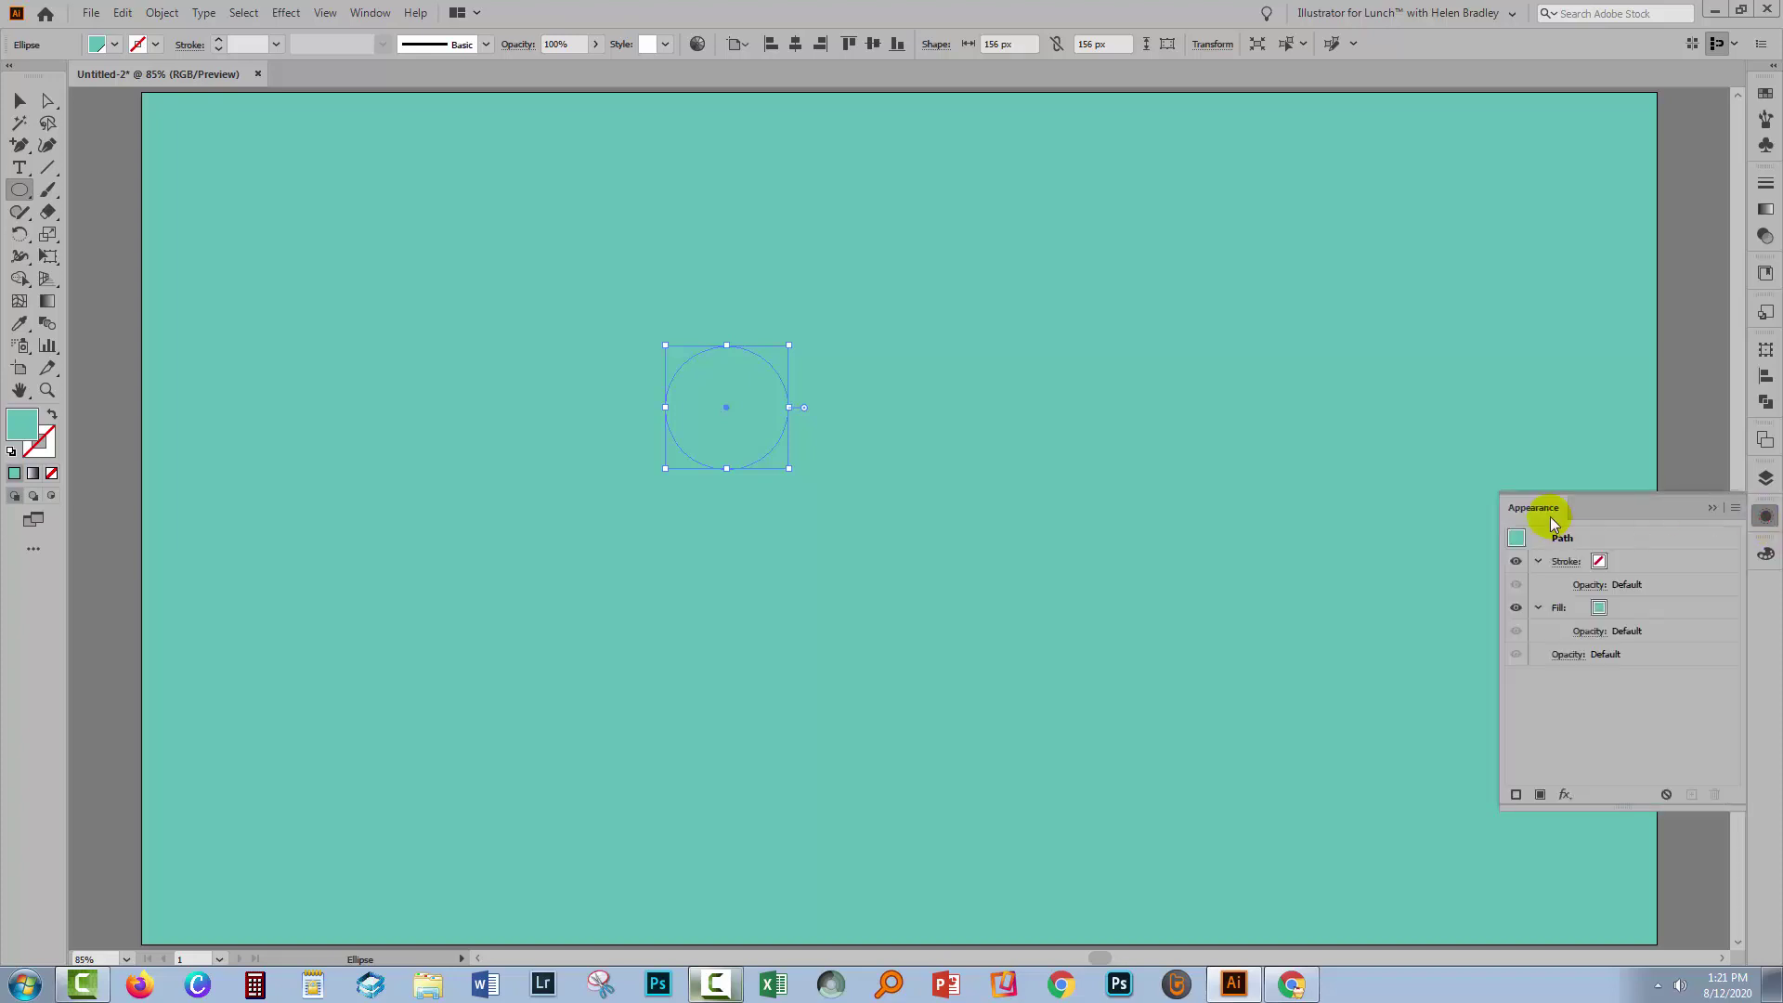
drag(1544, 510, 983, 295)
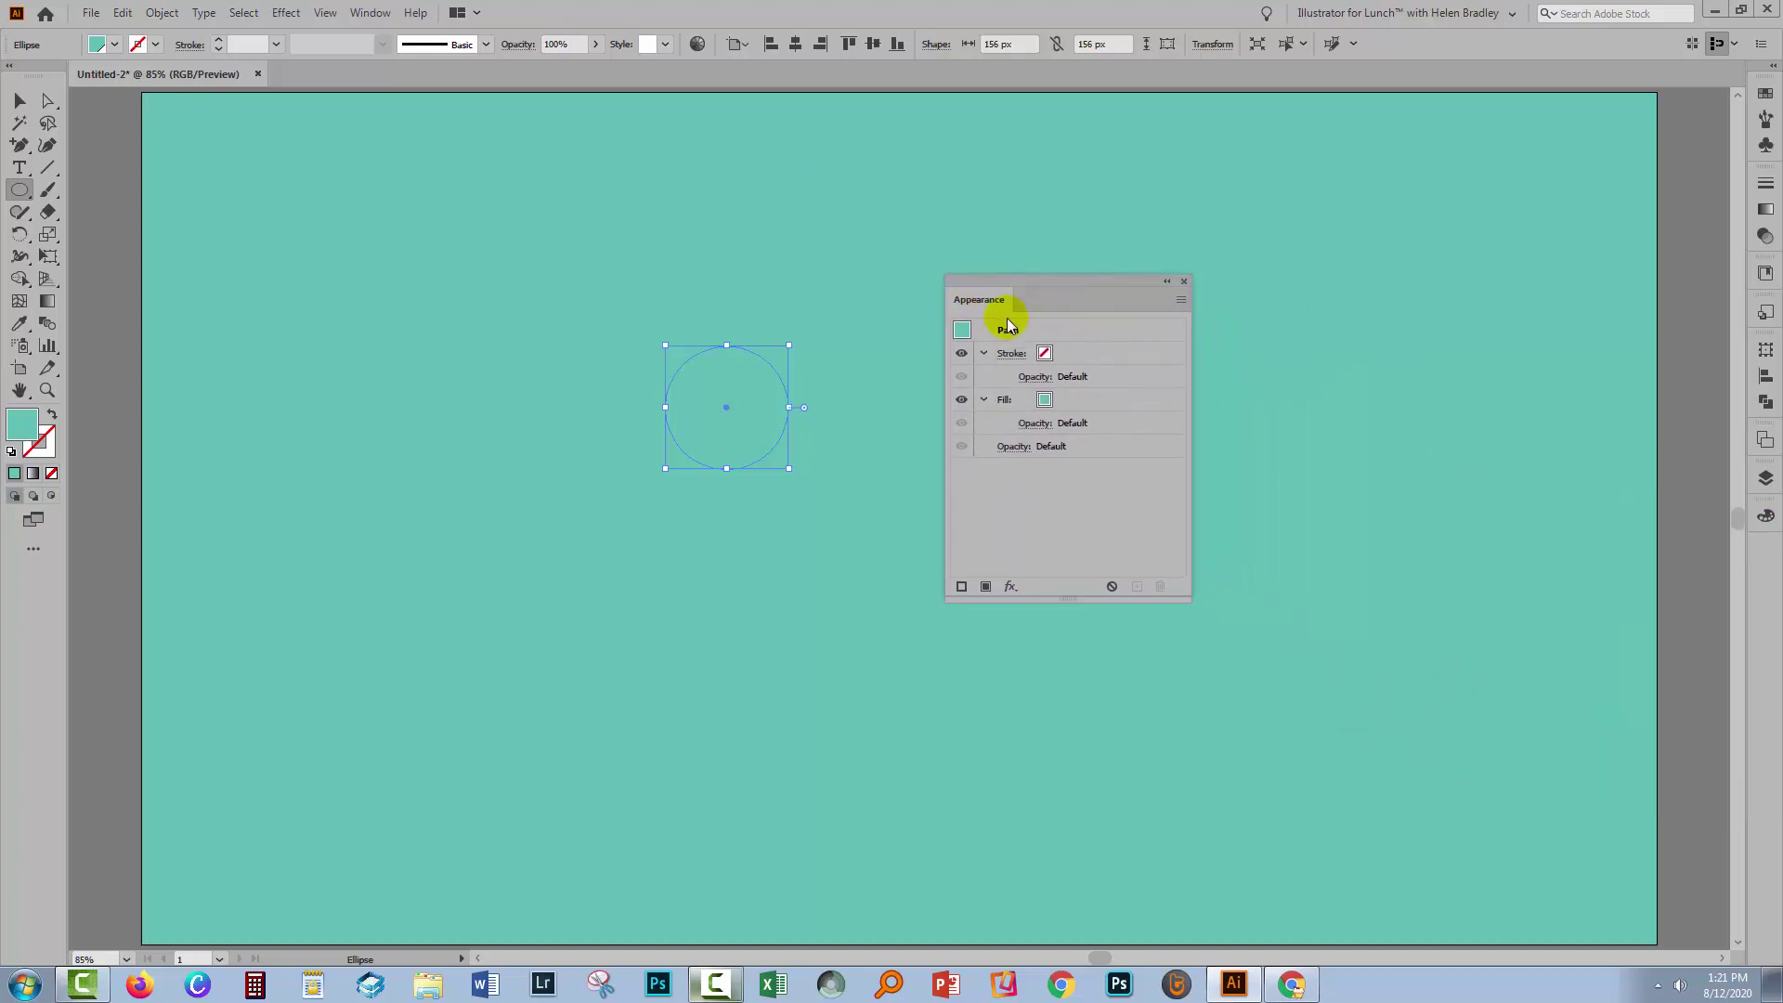
click(368, 14)
click(1086, 280)
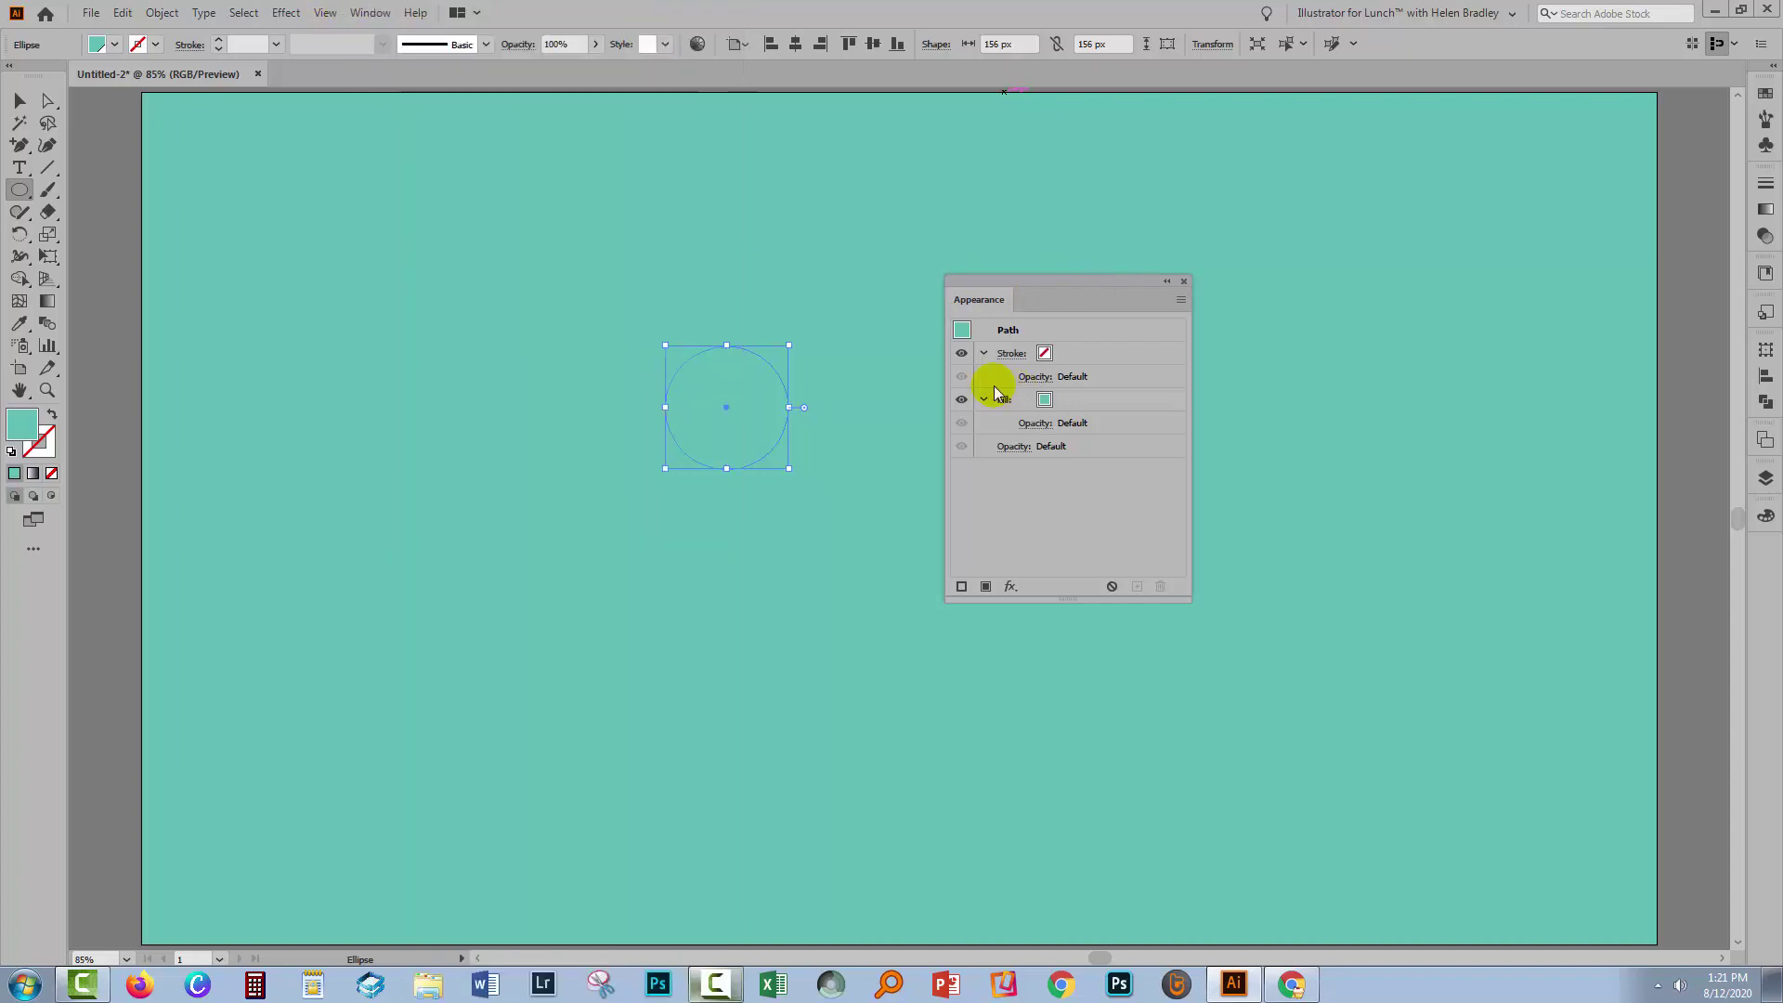
click(986, 587)
click(986, 587)
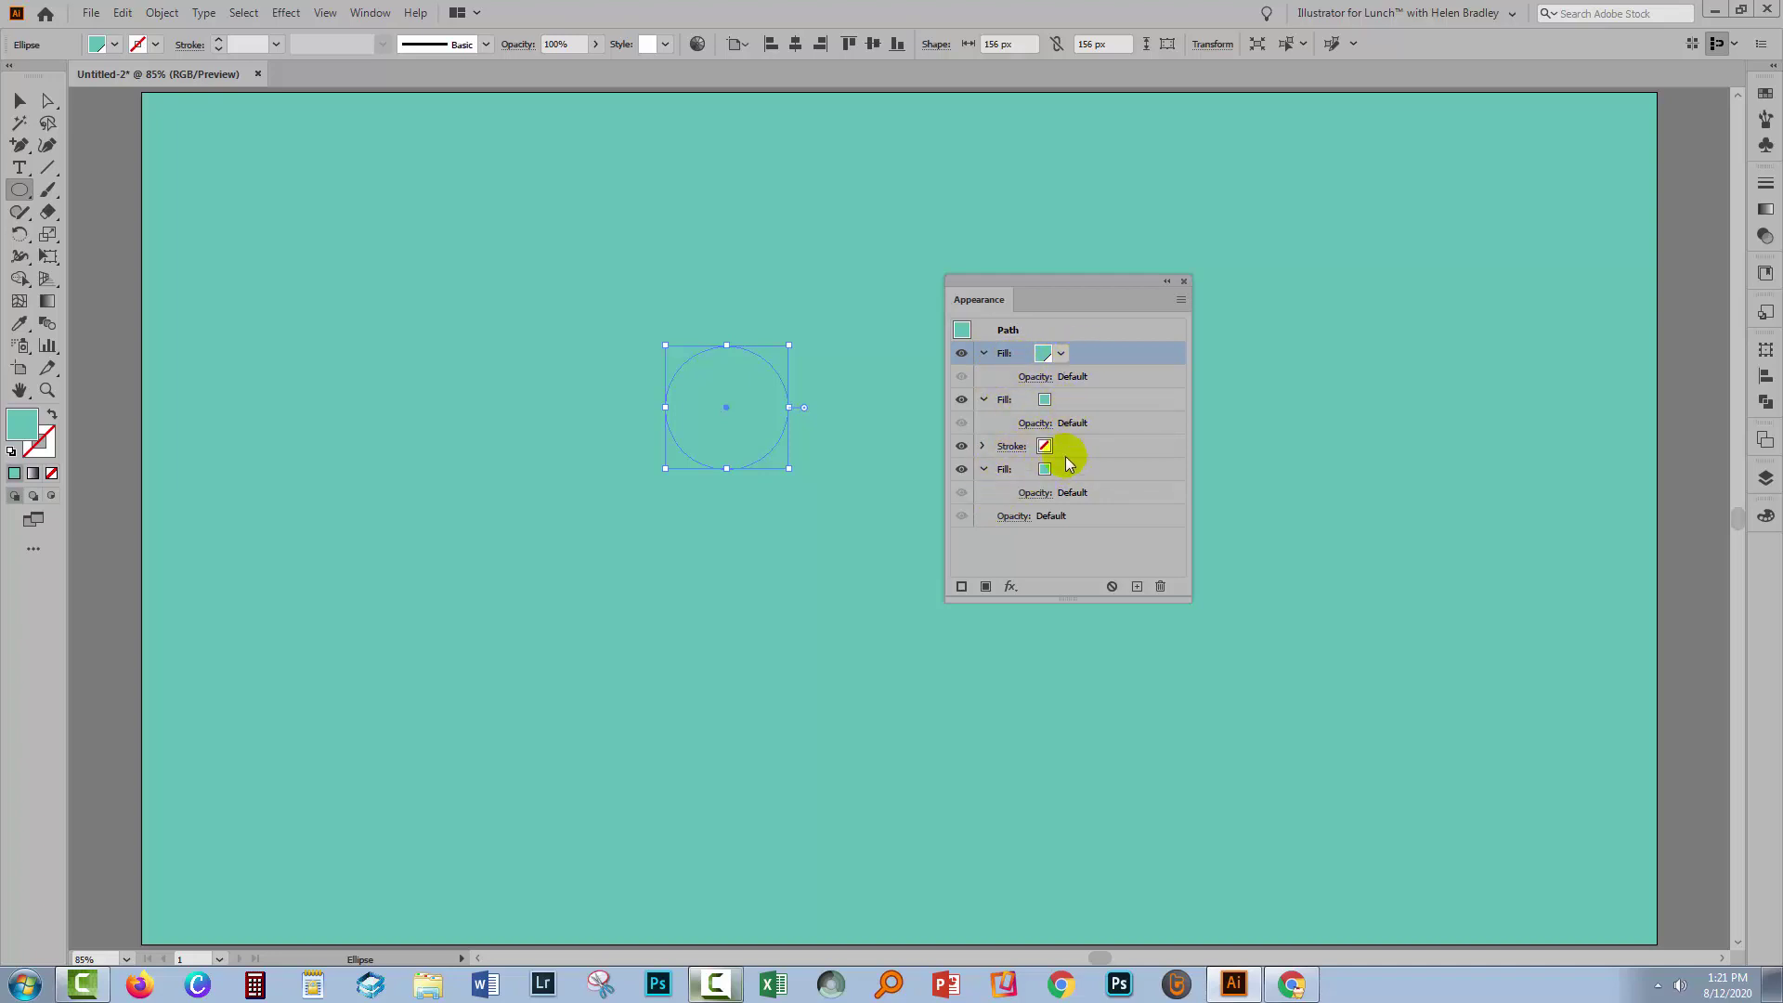
Step: Set the circle's second fill to the darker teal swatch
click(1065, 402)
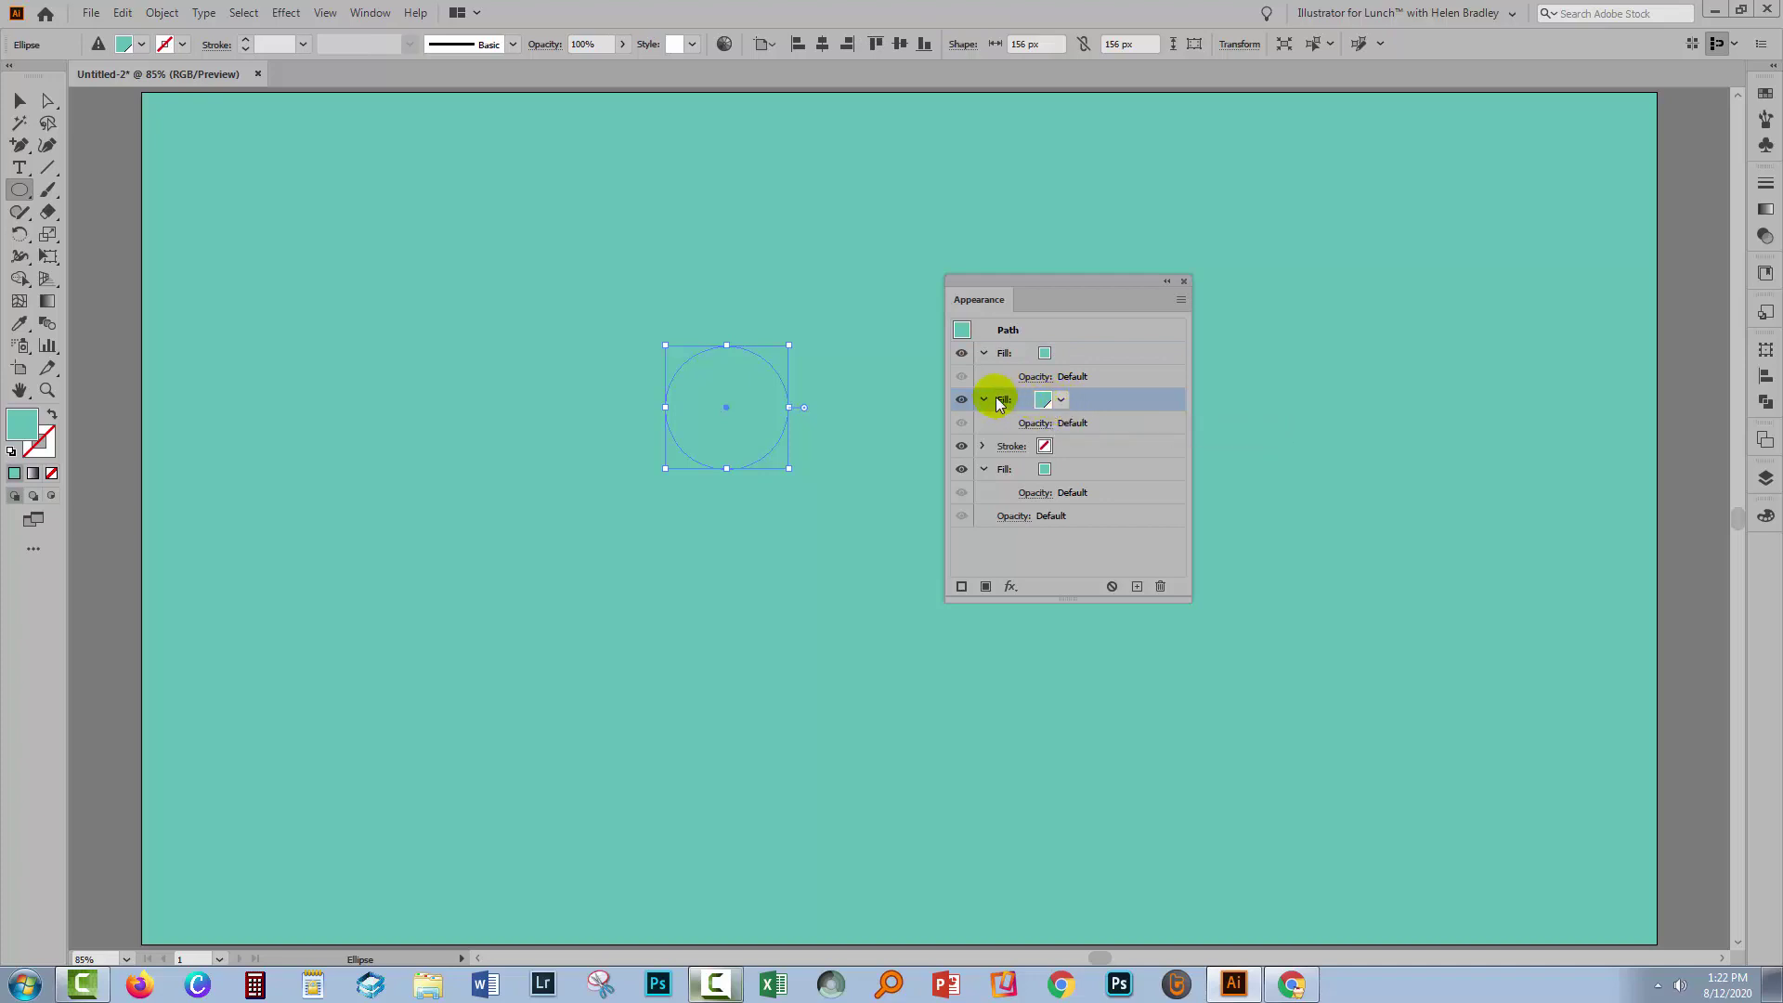
click(1057, 397)
click(1051, 394)
click(1058, 398)
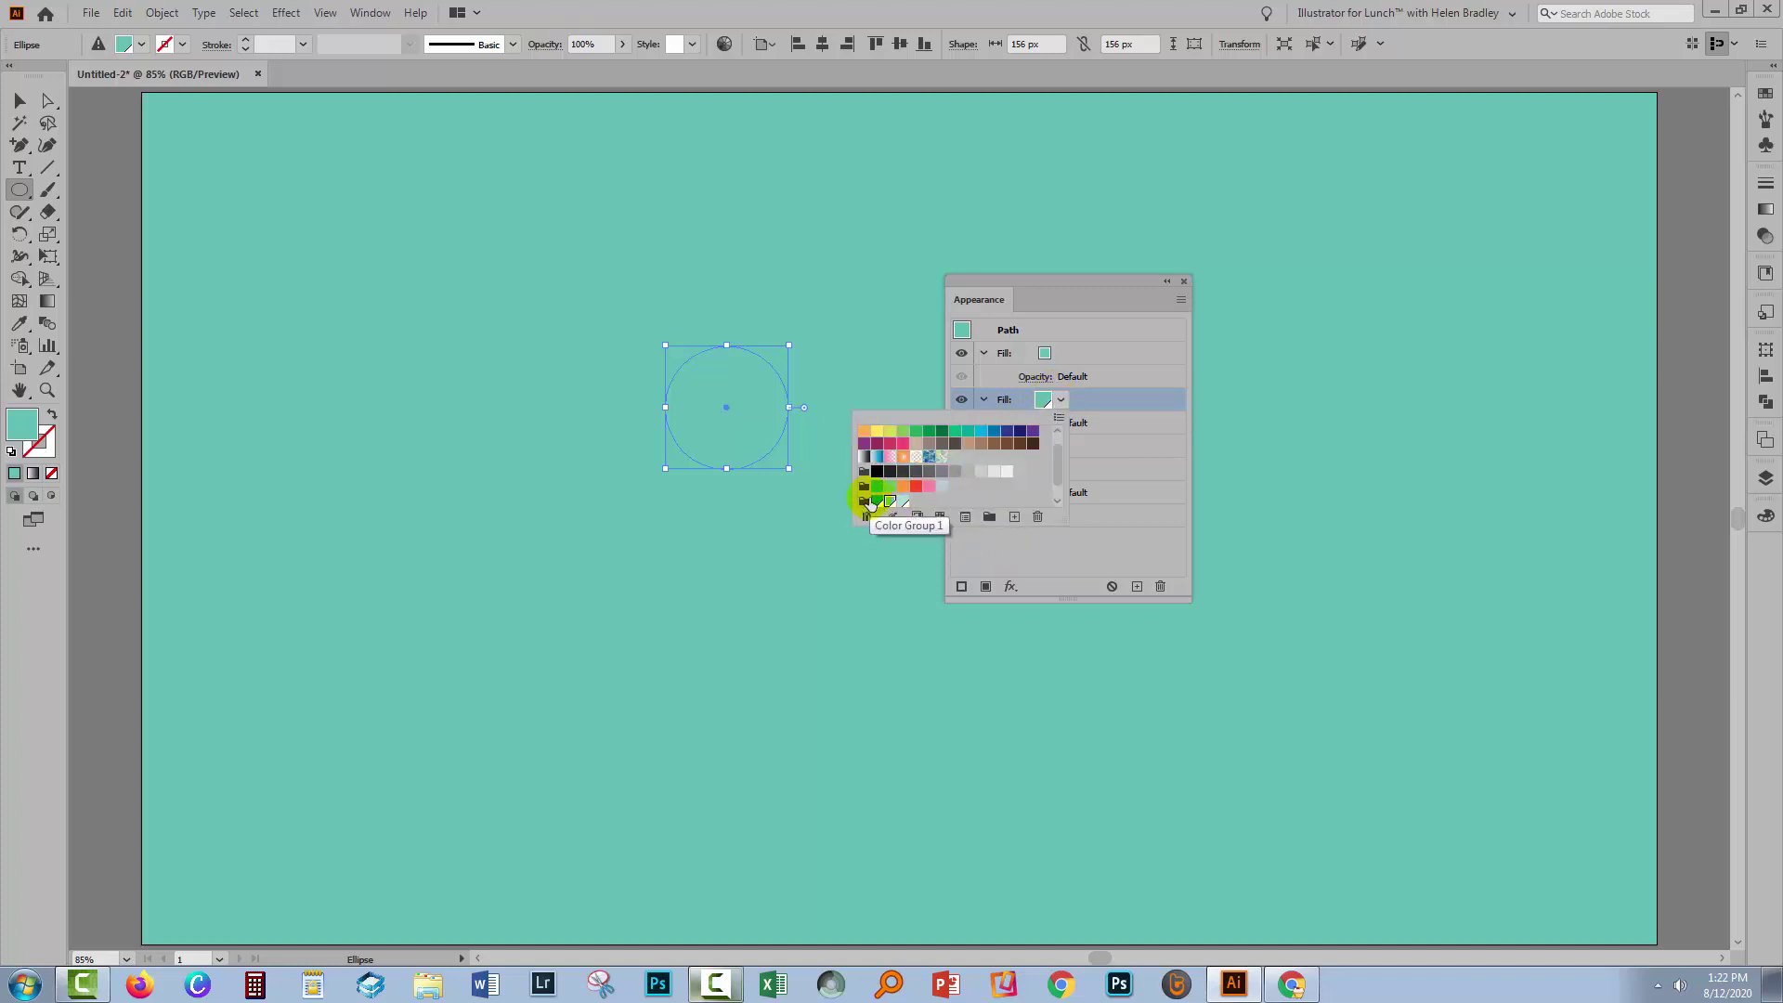
click(877, 503)
click(1094, 440)
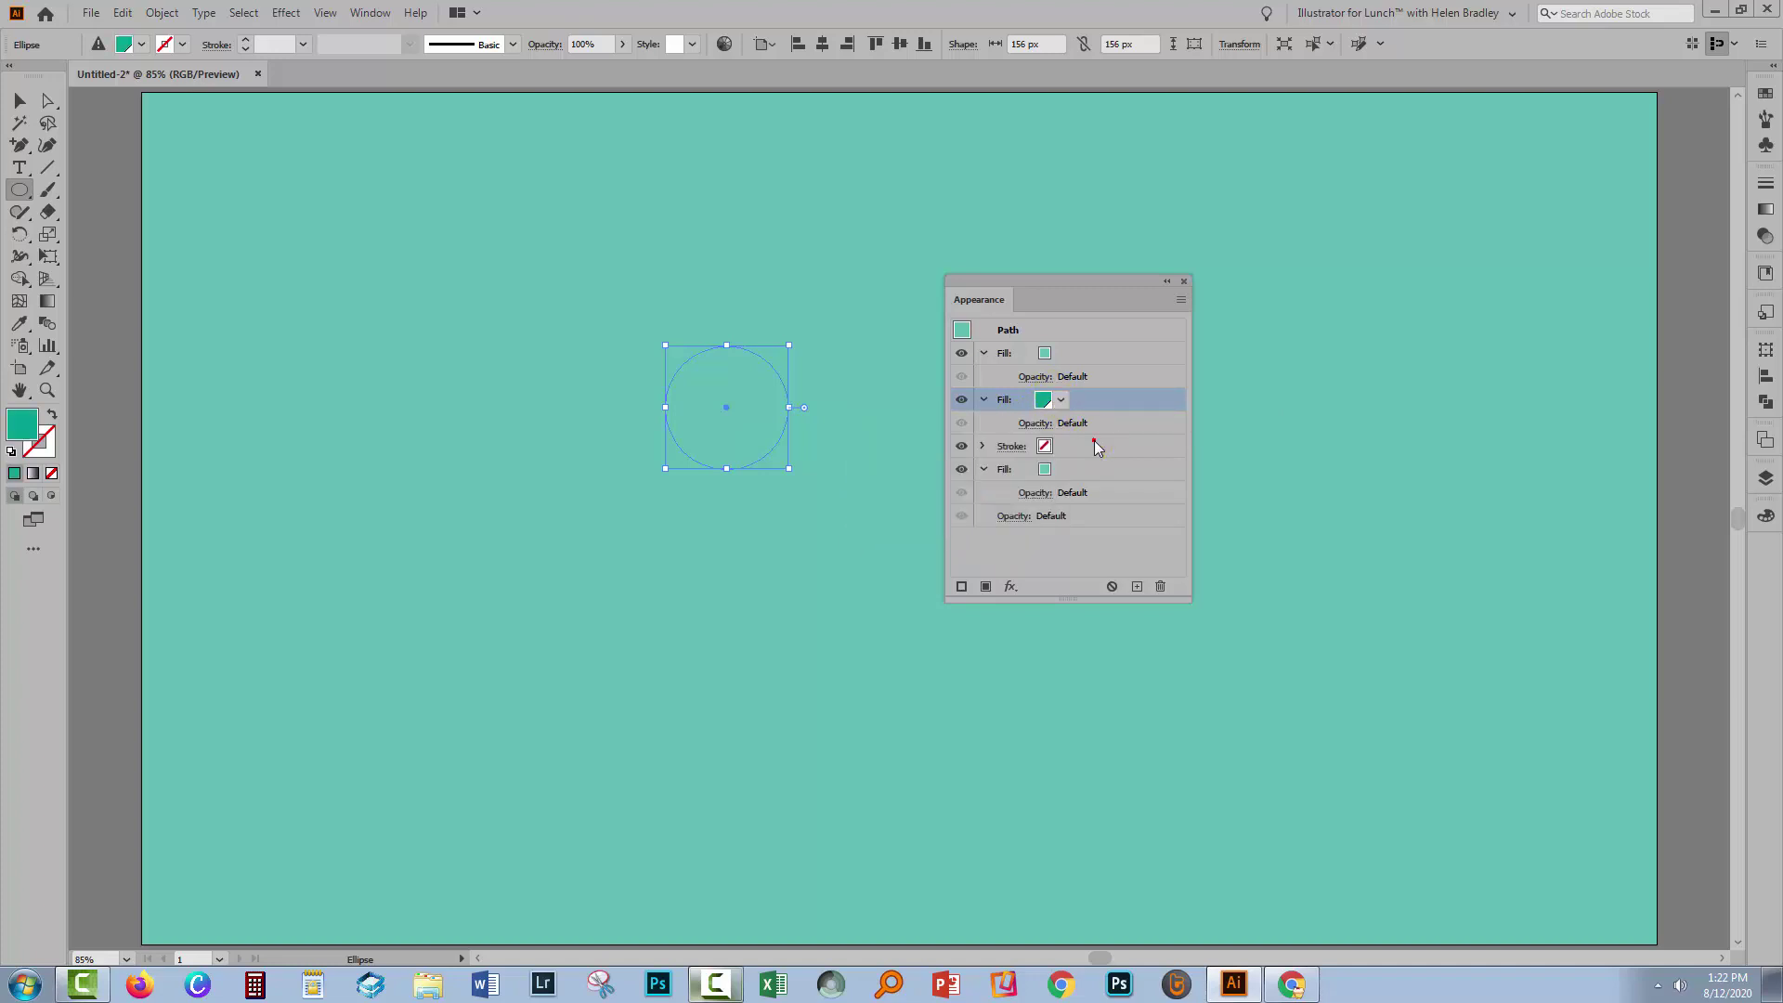
Step: Set the circle's bottom fill to the pale aqua swatch
click(1056, 470)
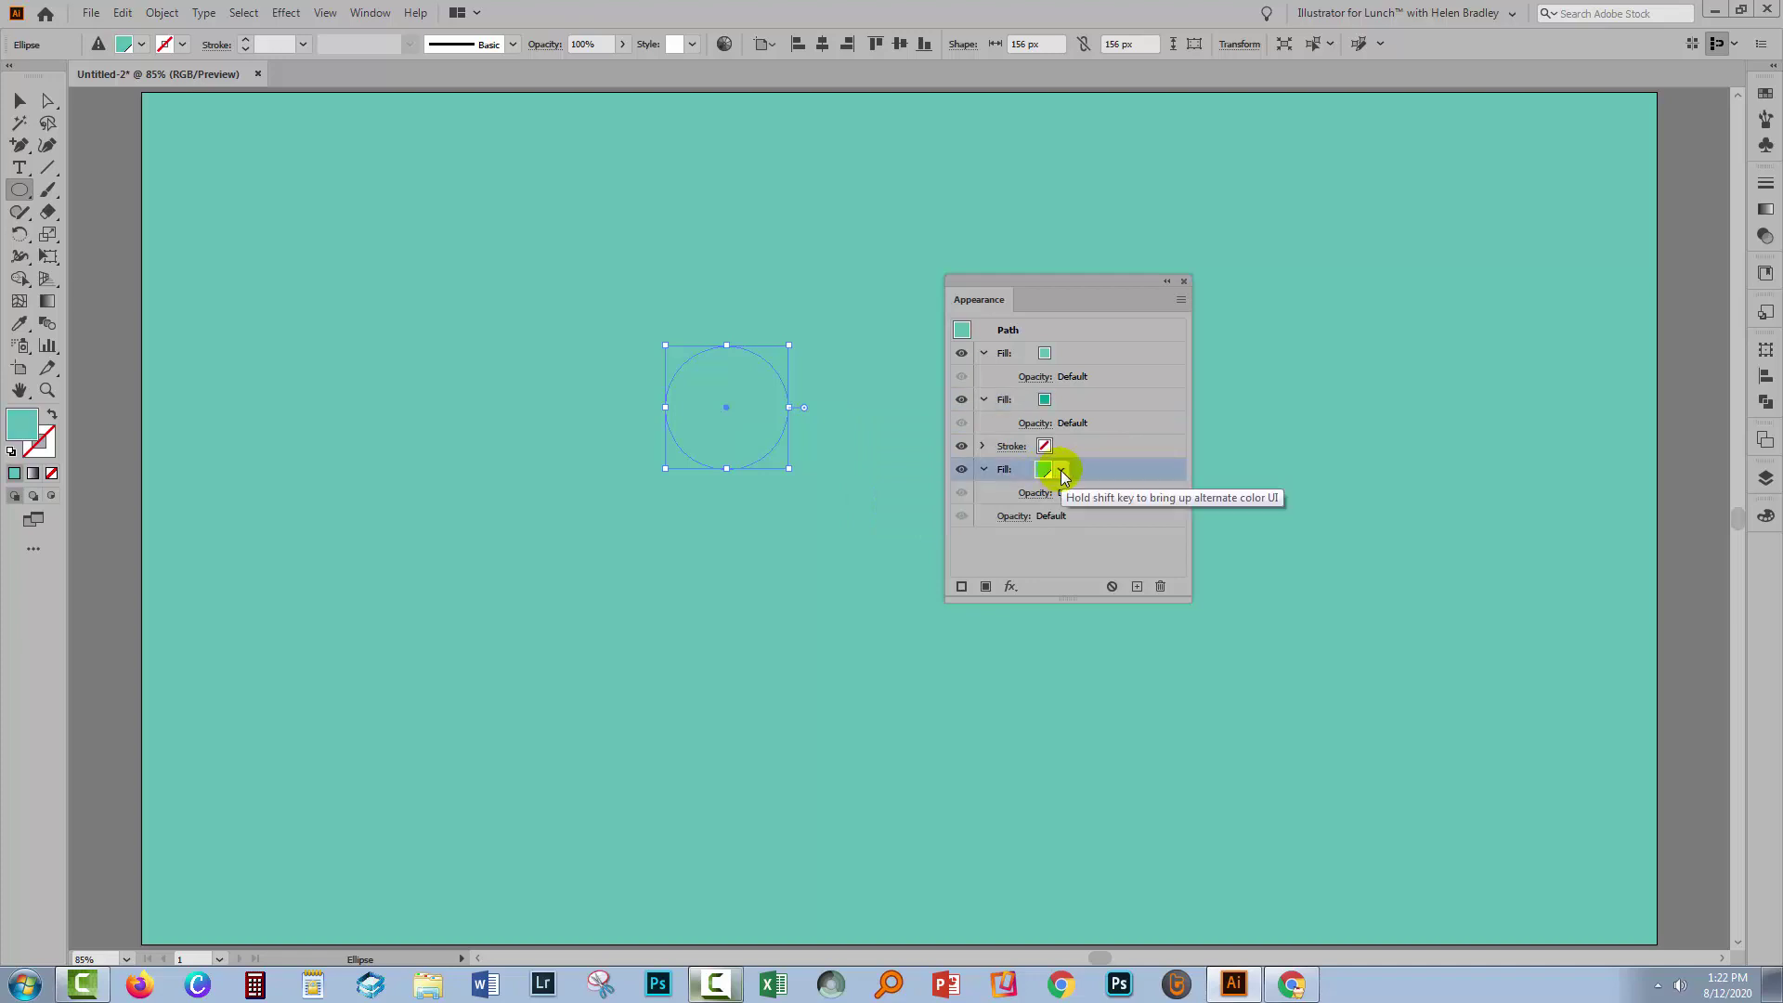
click(1060, 470)
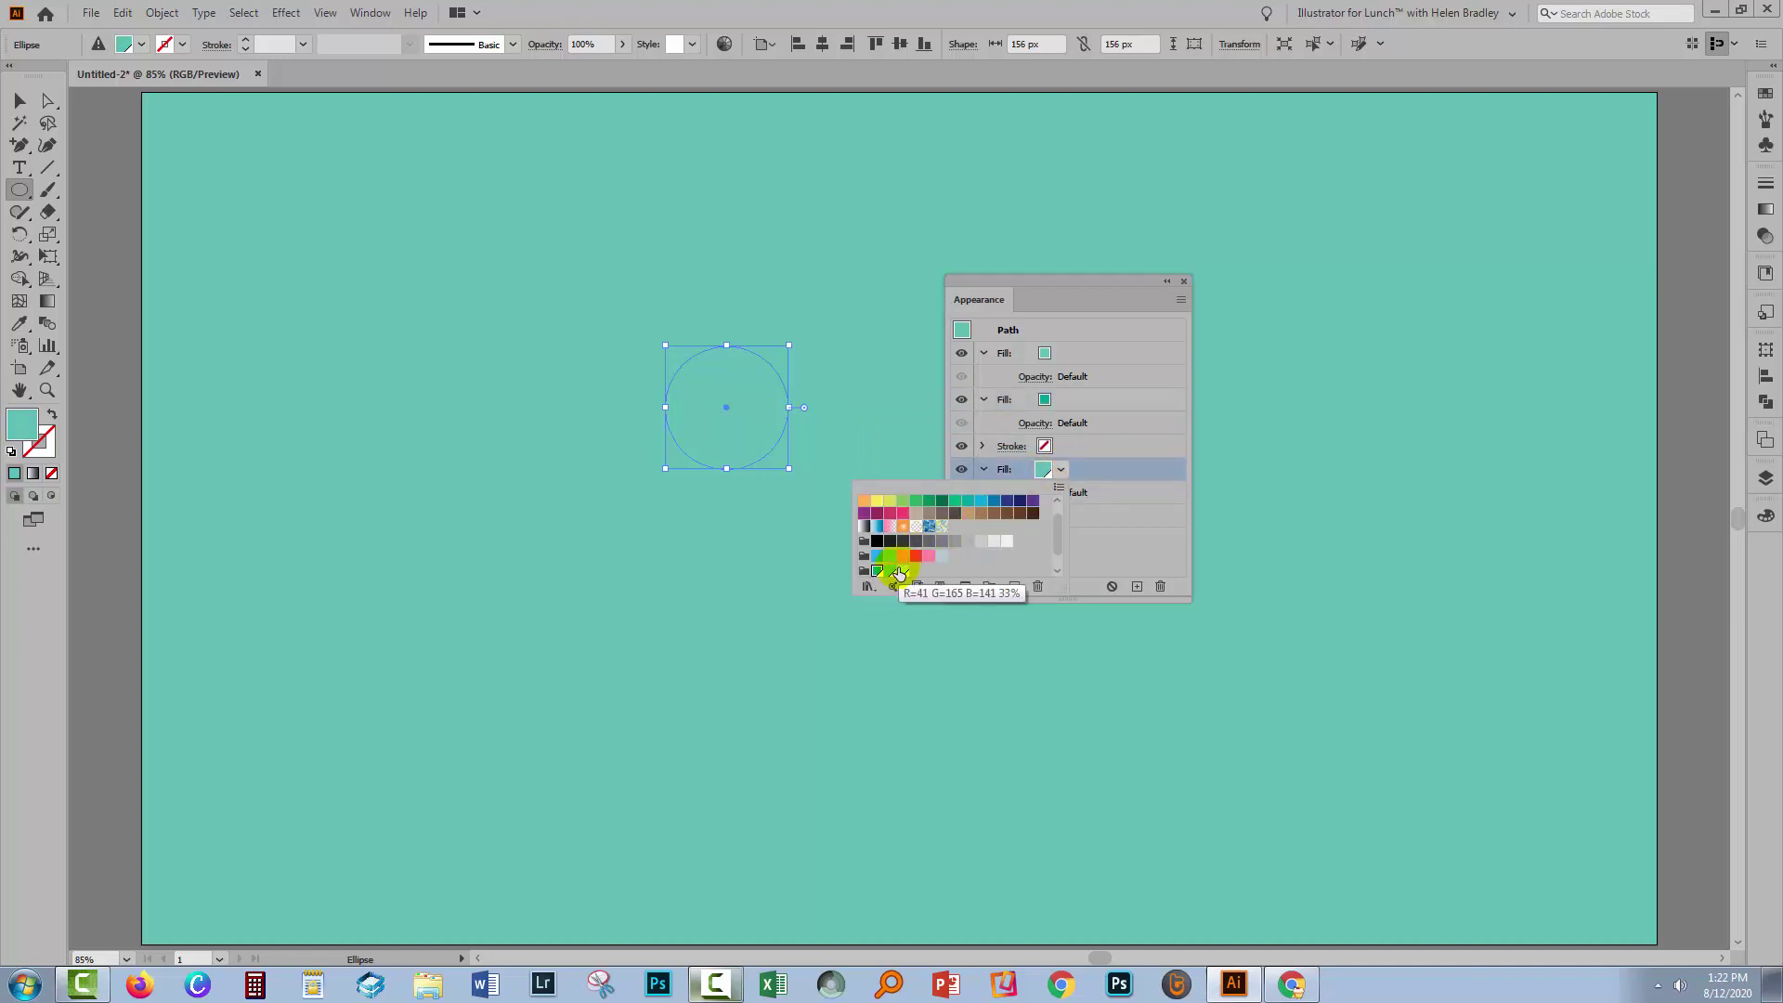
click(941, 555)
click(1106, 536)
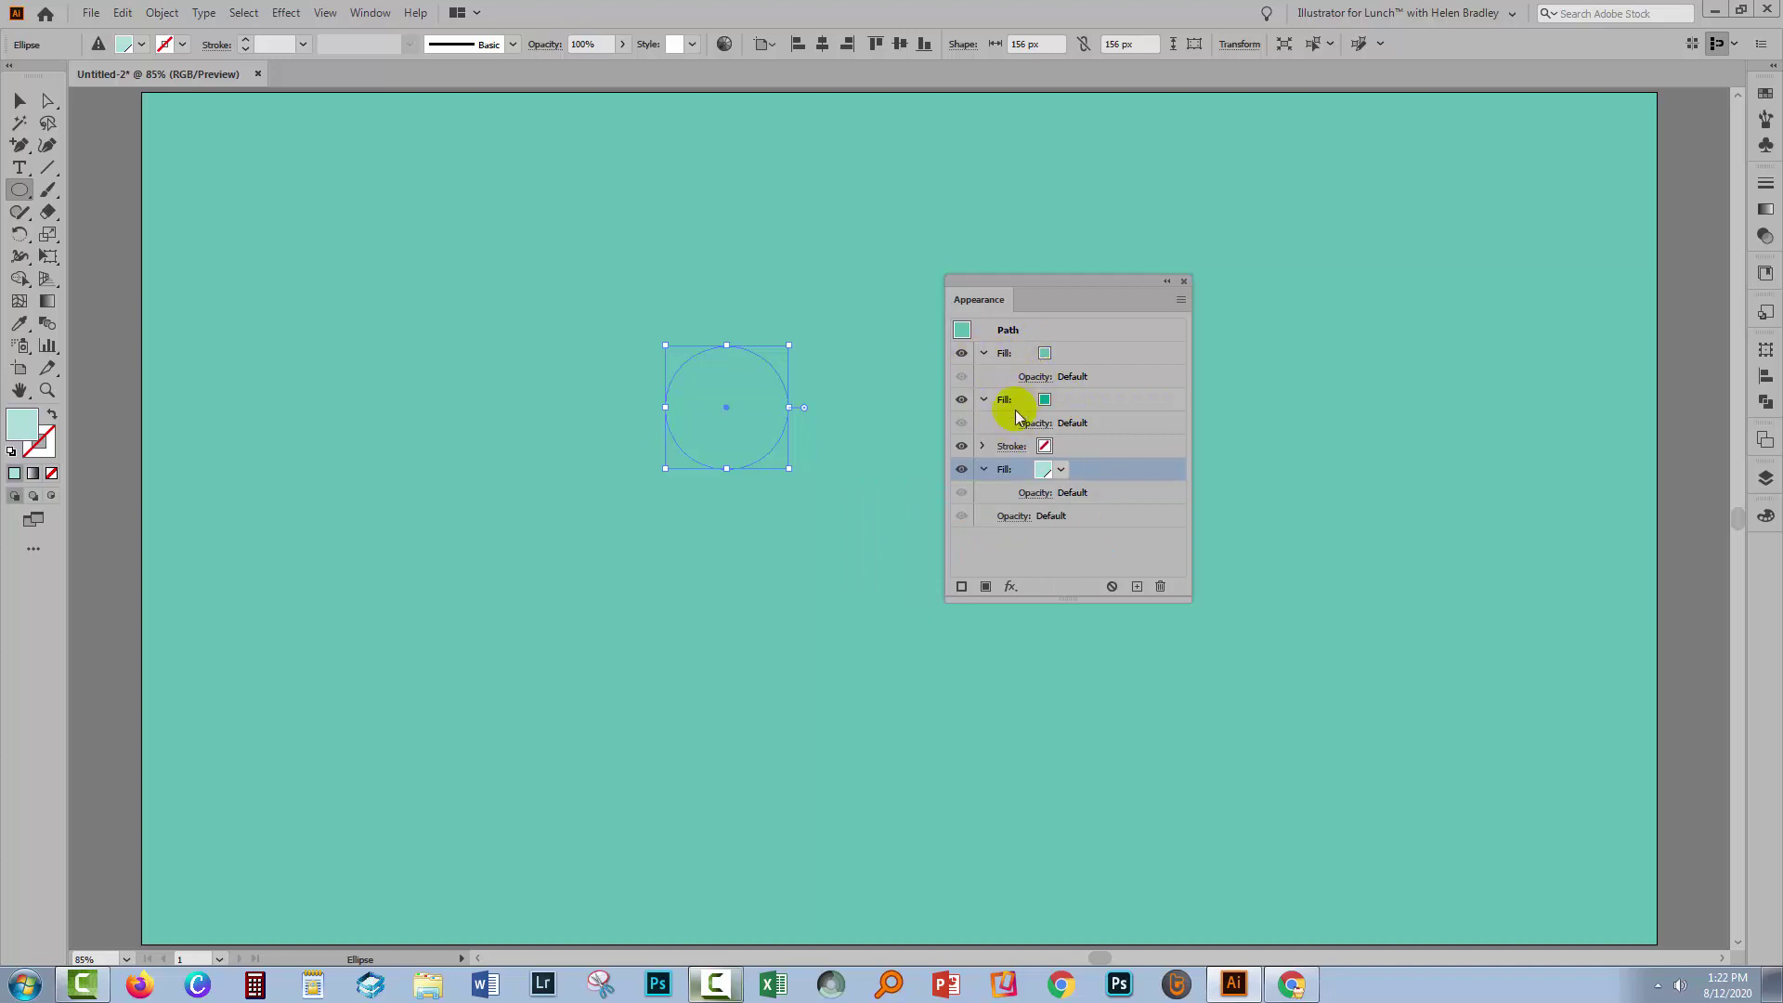
Step: Hide and reshow the second fill to compare the stacked fills
click(958, 354)
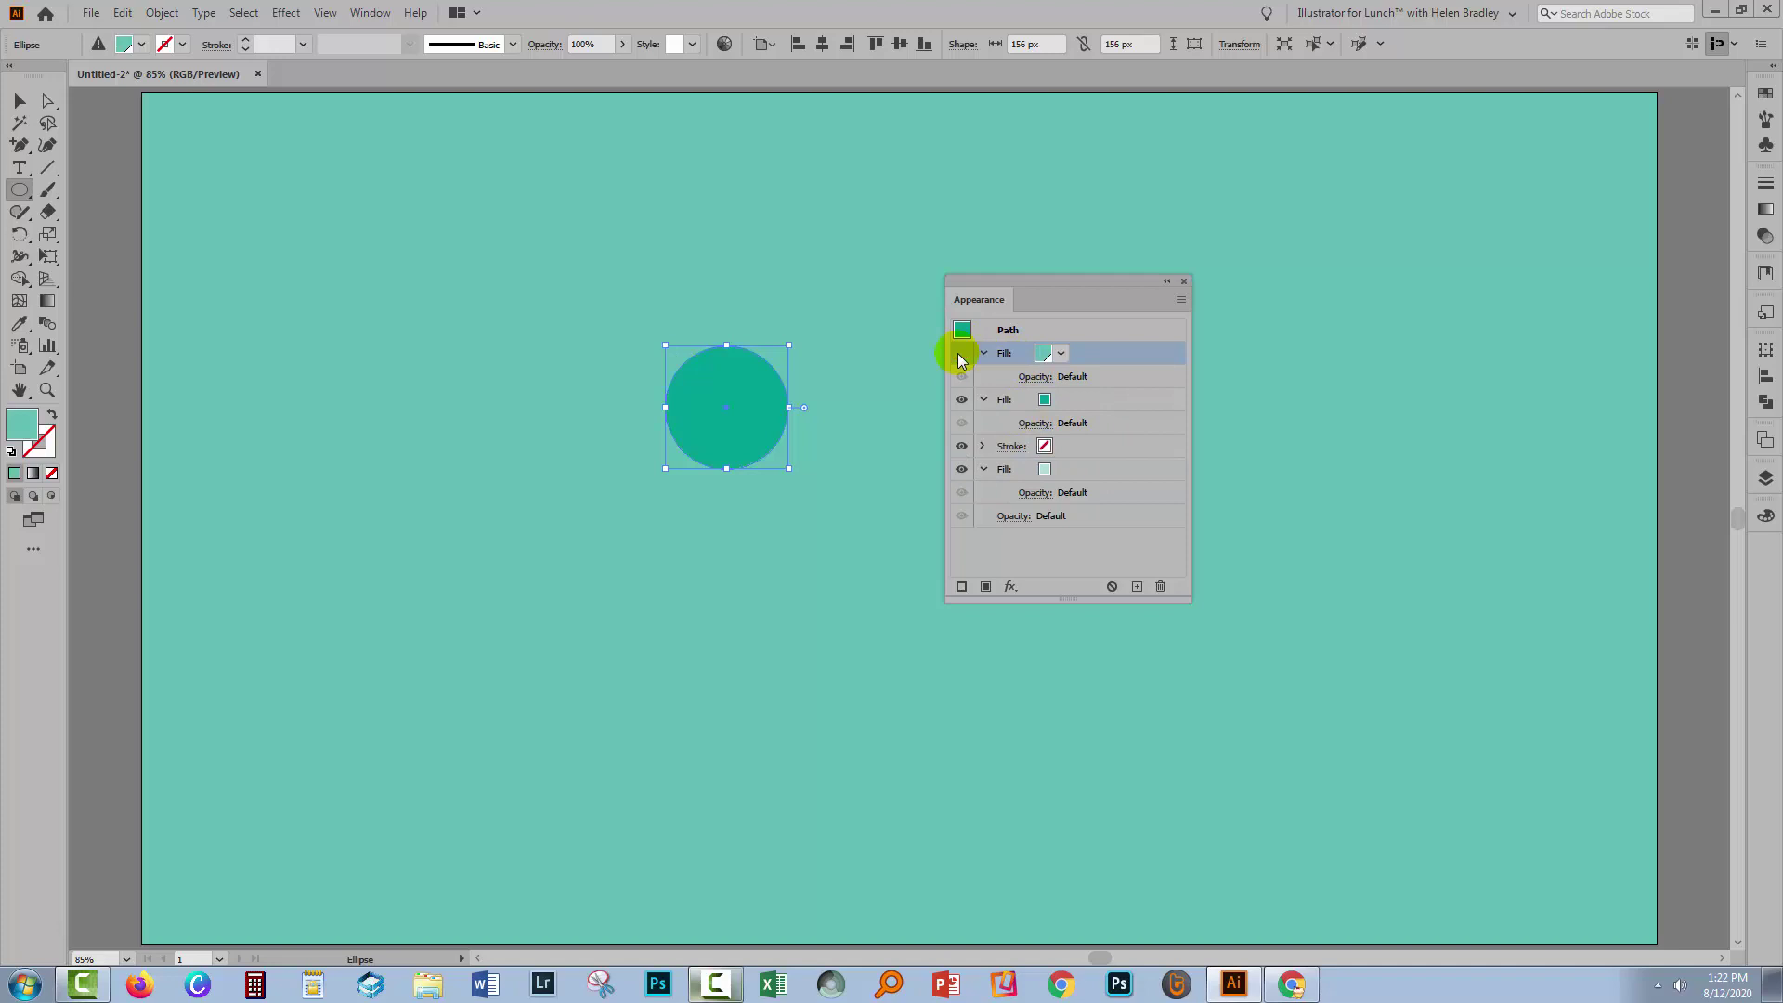
click(963, 402)
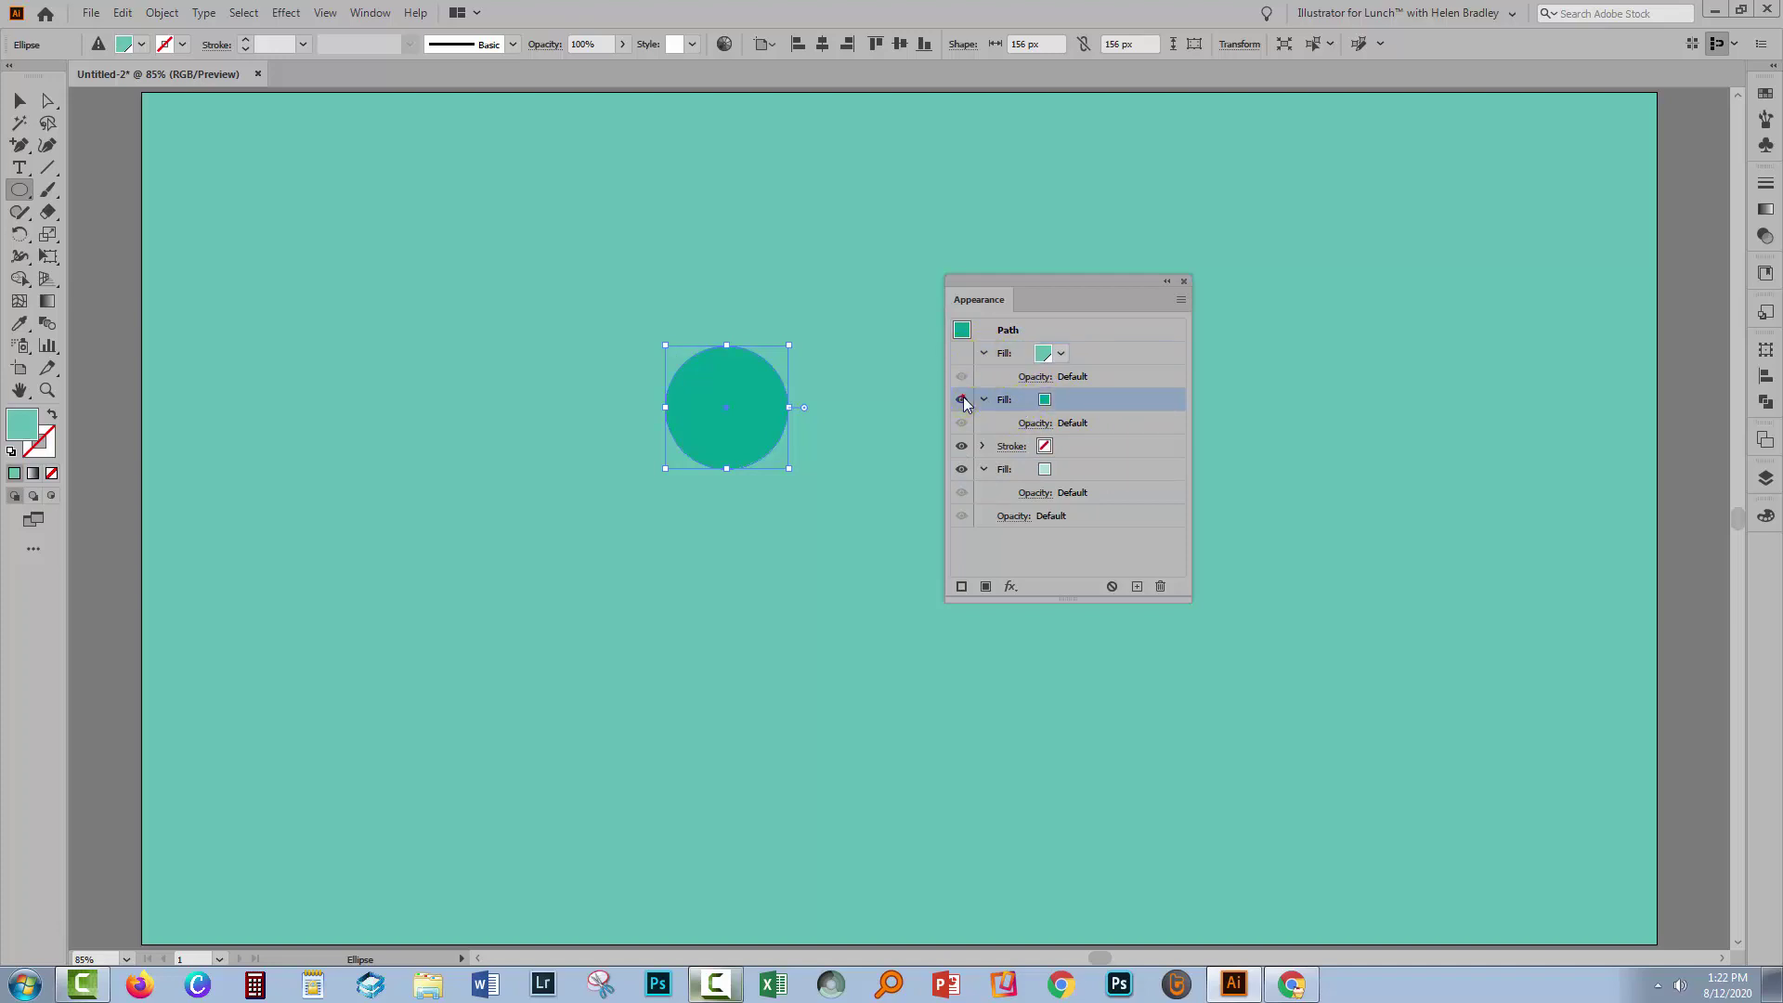
click(961, 402)
click(962, 401)
click(962, 355)
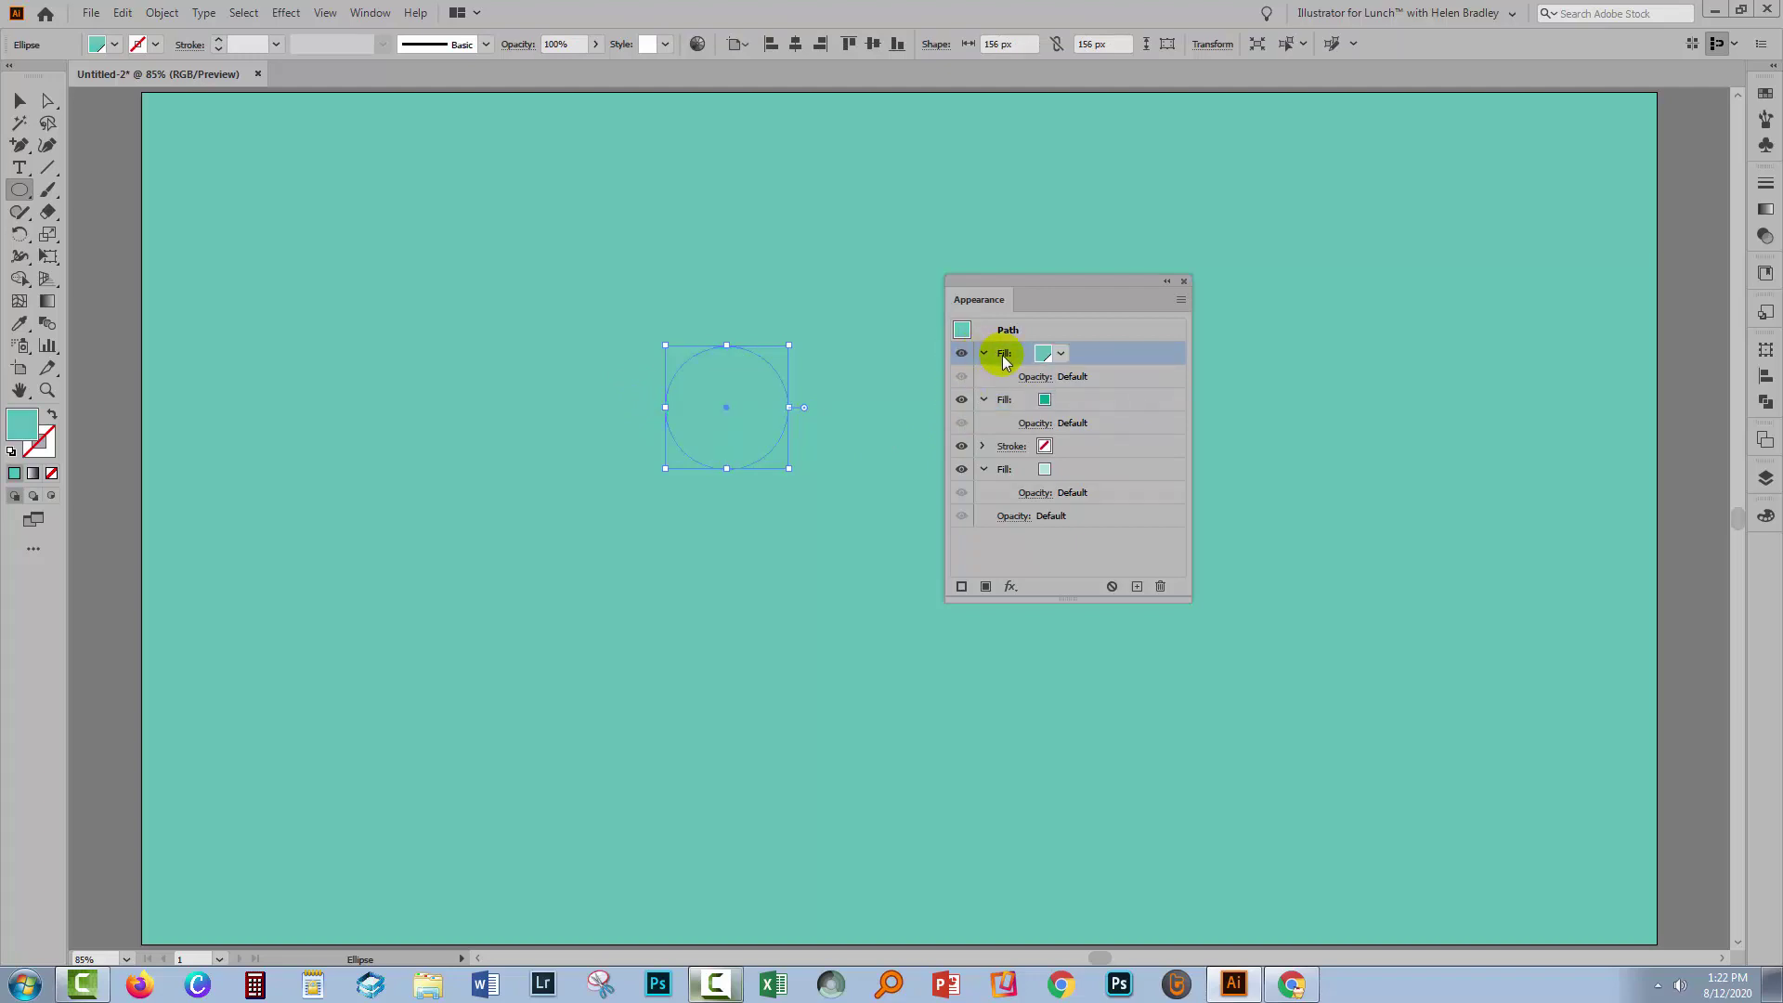
Step: Add a Transform effect moving the dark teal second fill 8 px right and 8 px down
click(1014, 399)
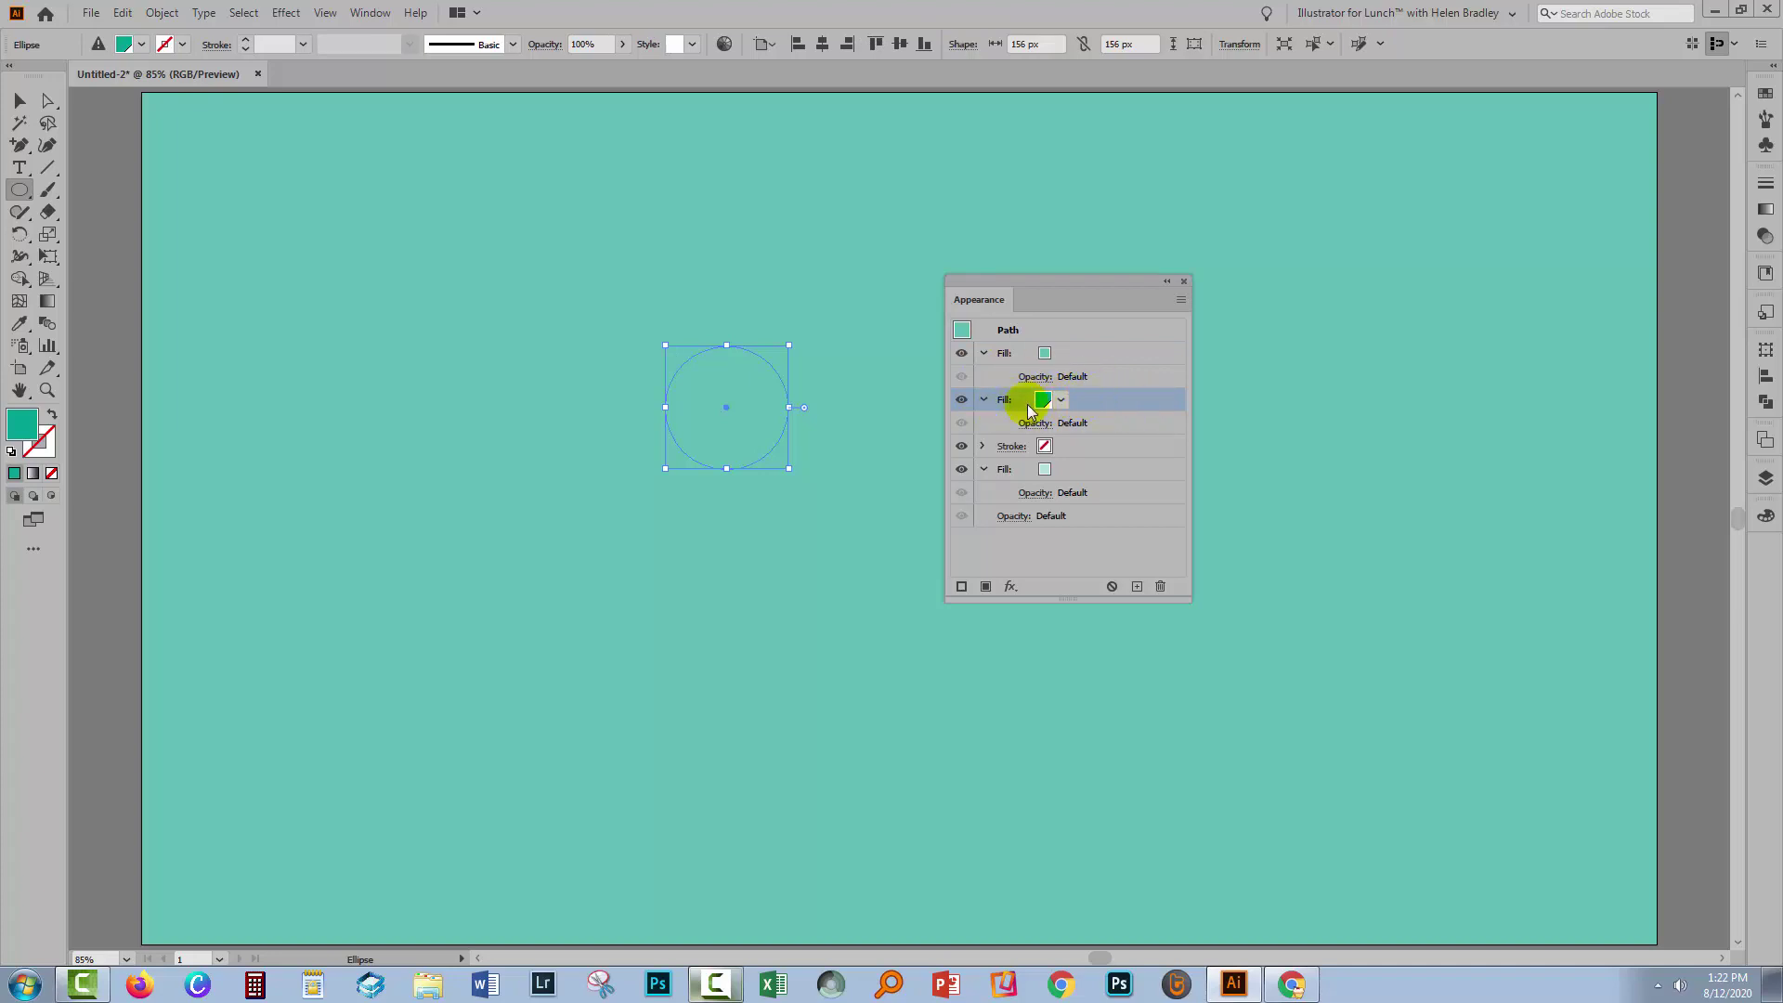
click(300, 14)
mouse_move(290, 176)
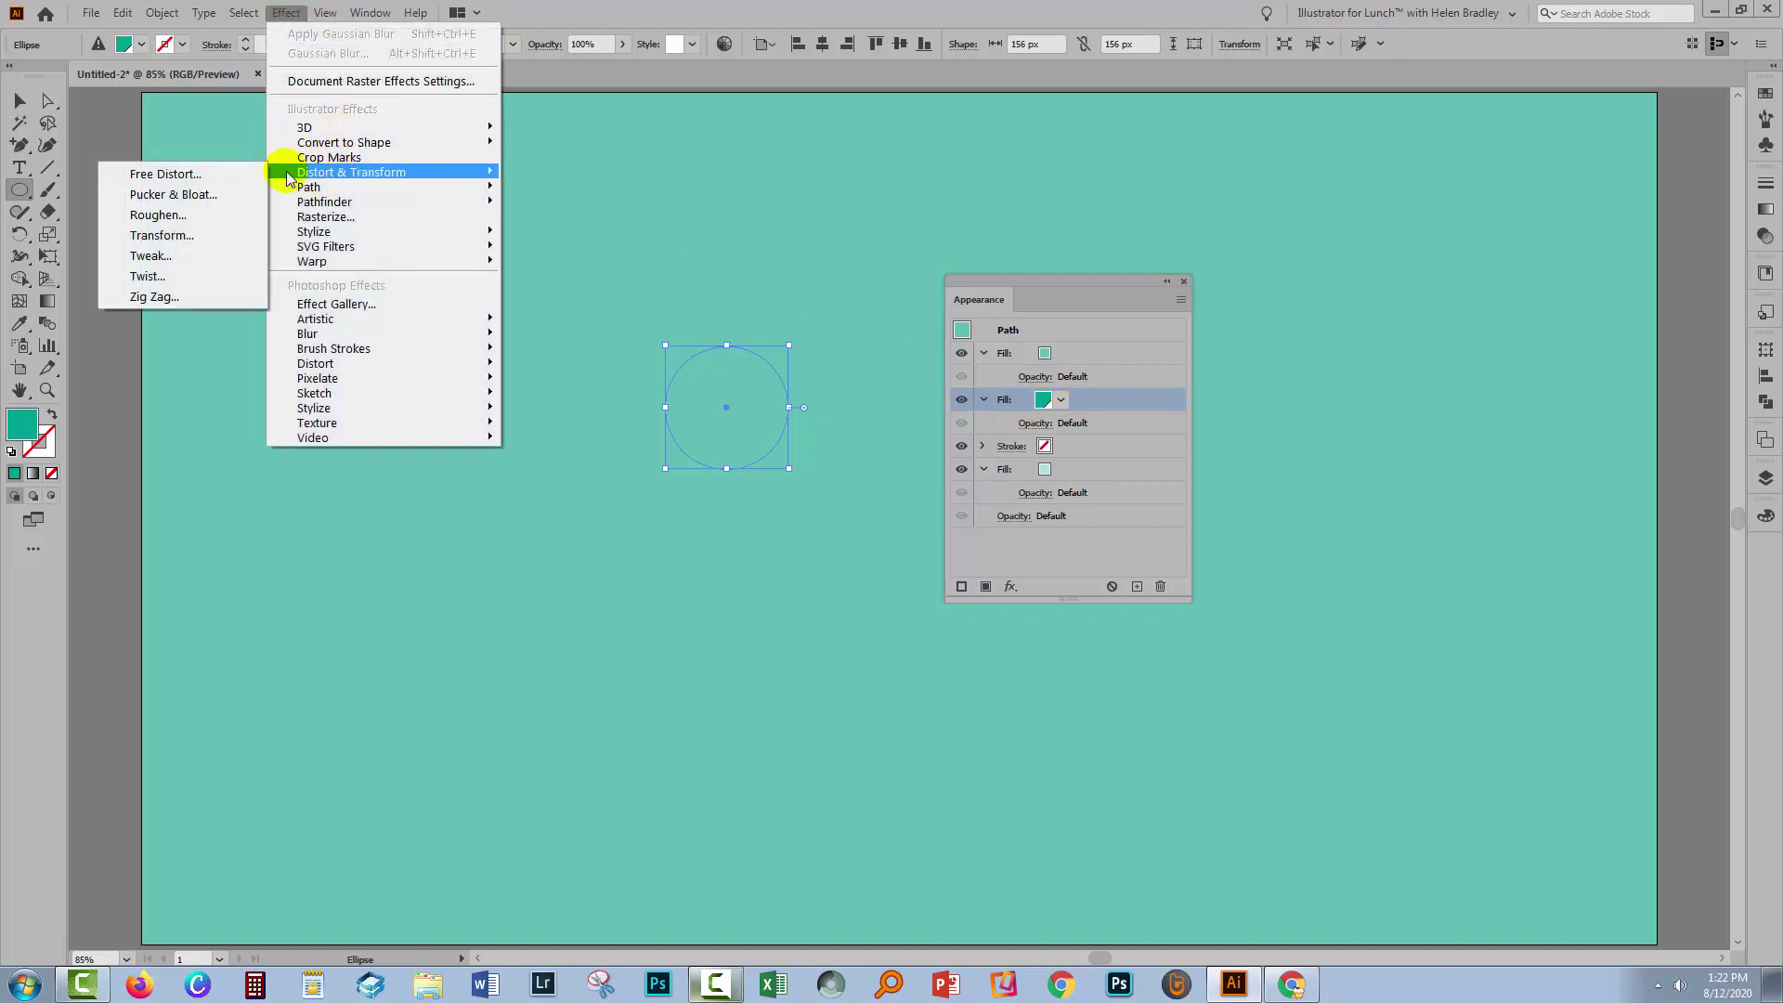
click(158, 235)
drag(1257, 307, 1340, 273)
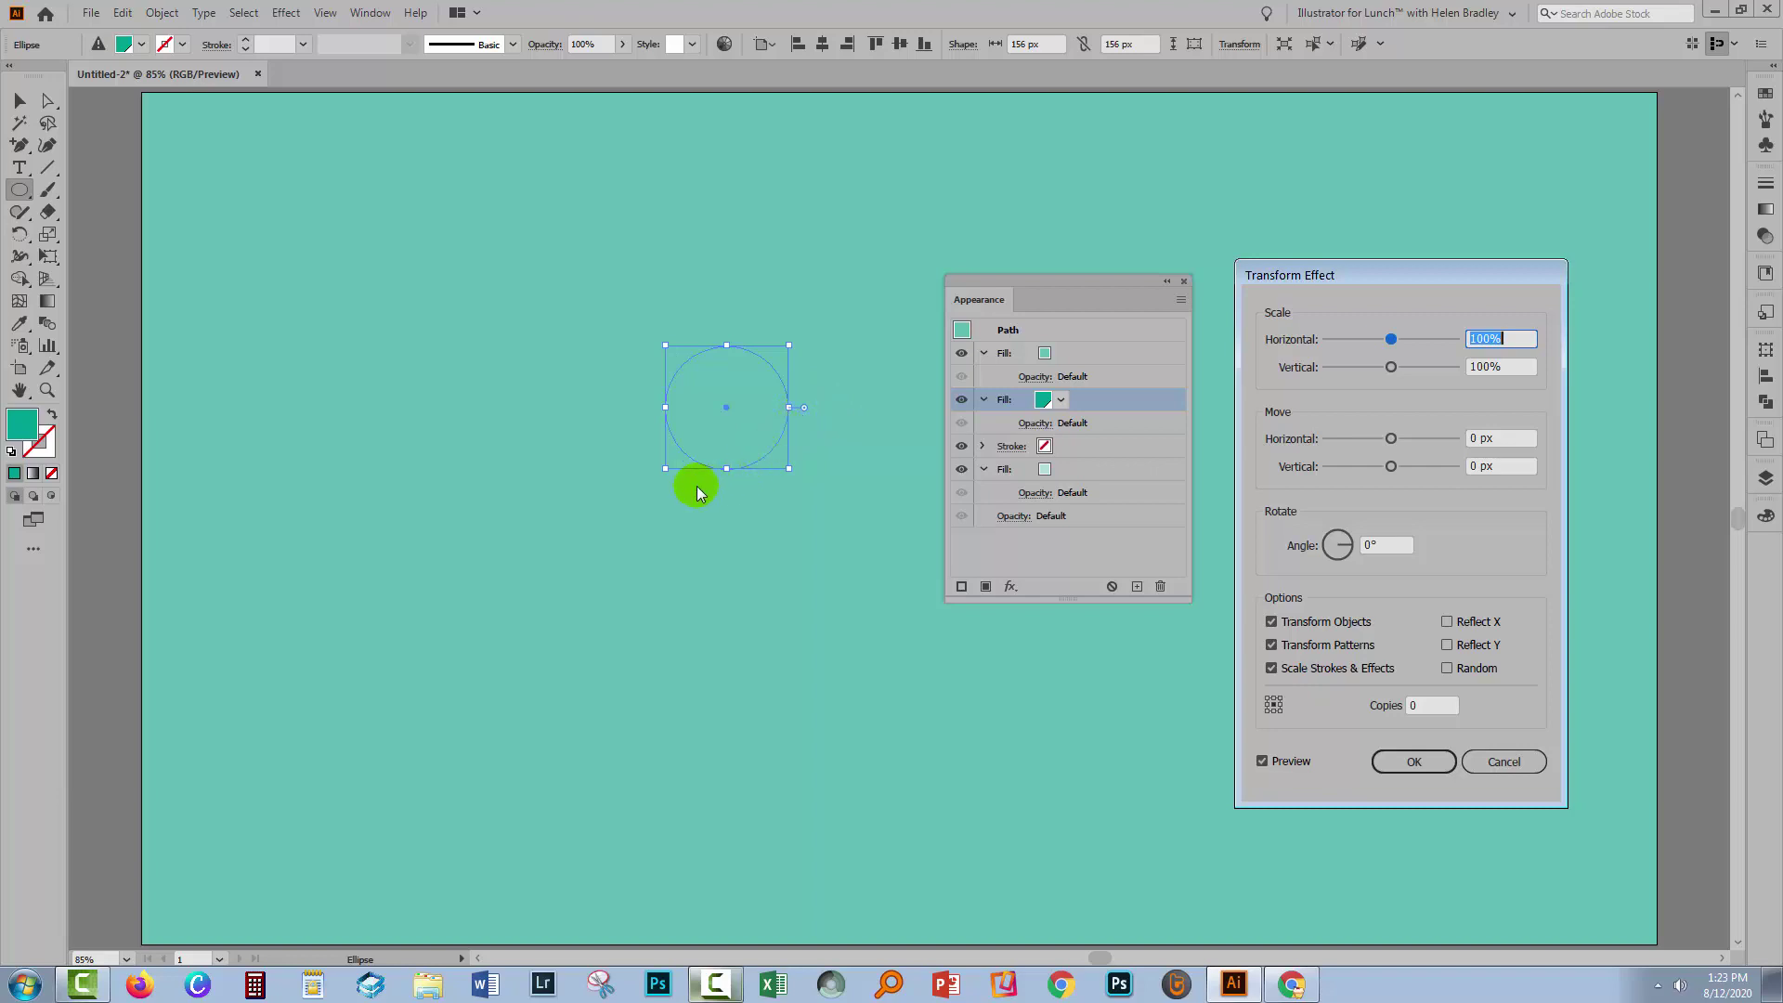
click(1506, 438)
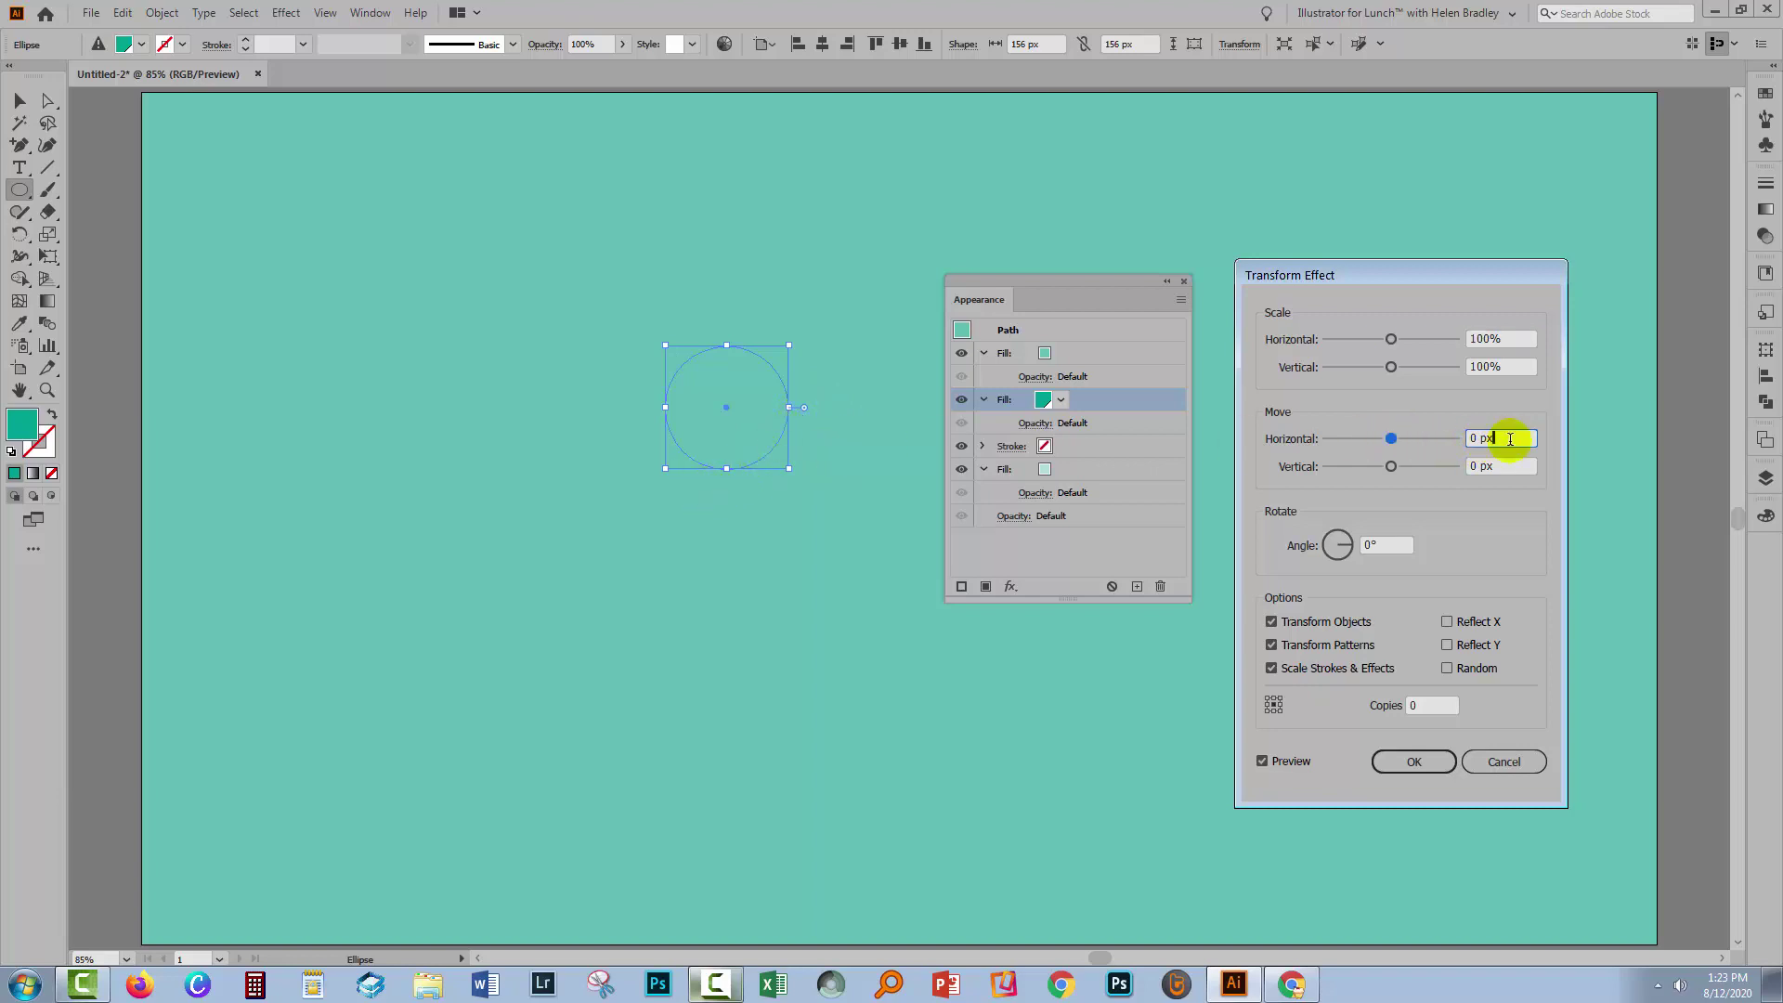
key(Up)
key(Up)
key(Up)
key(Up)
key(Up)
key(Up)
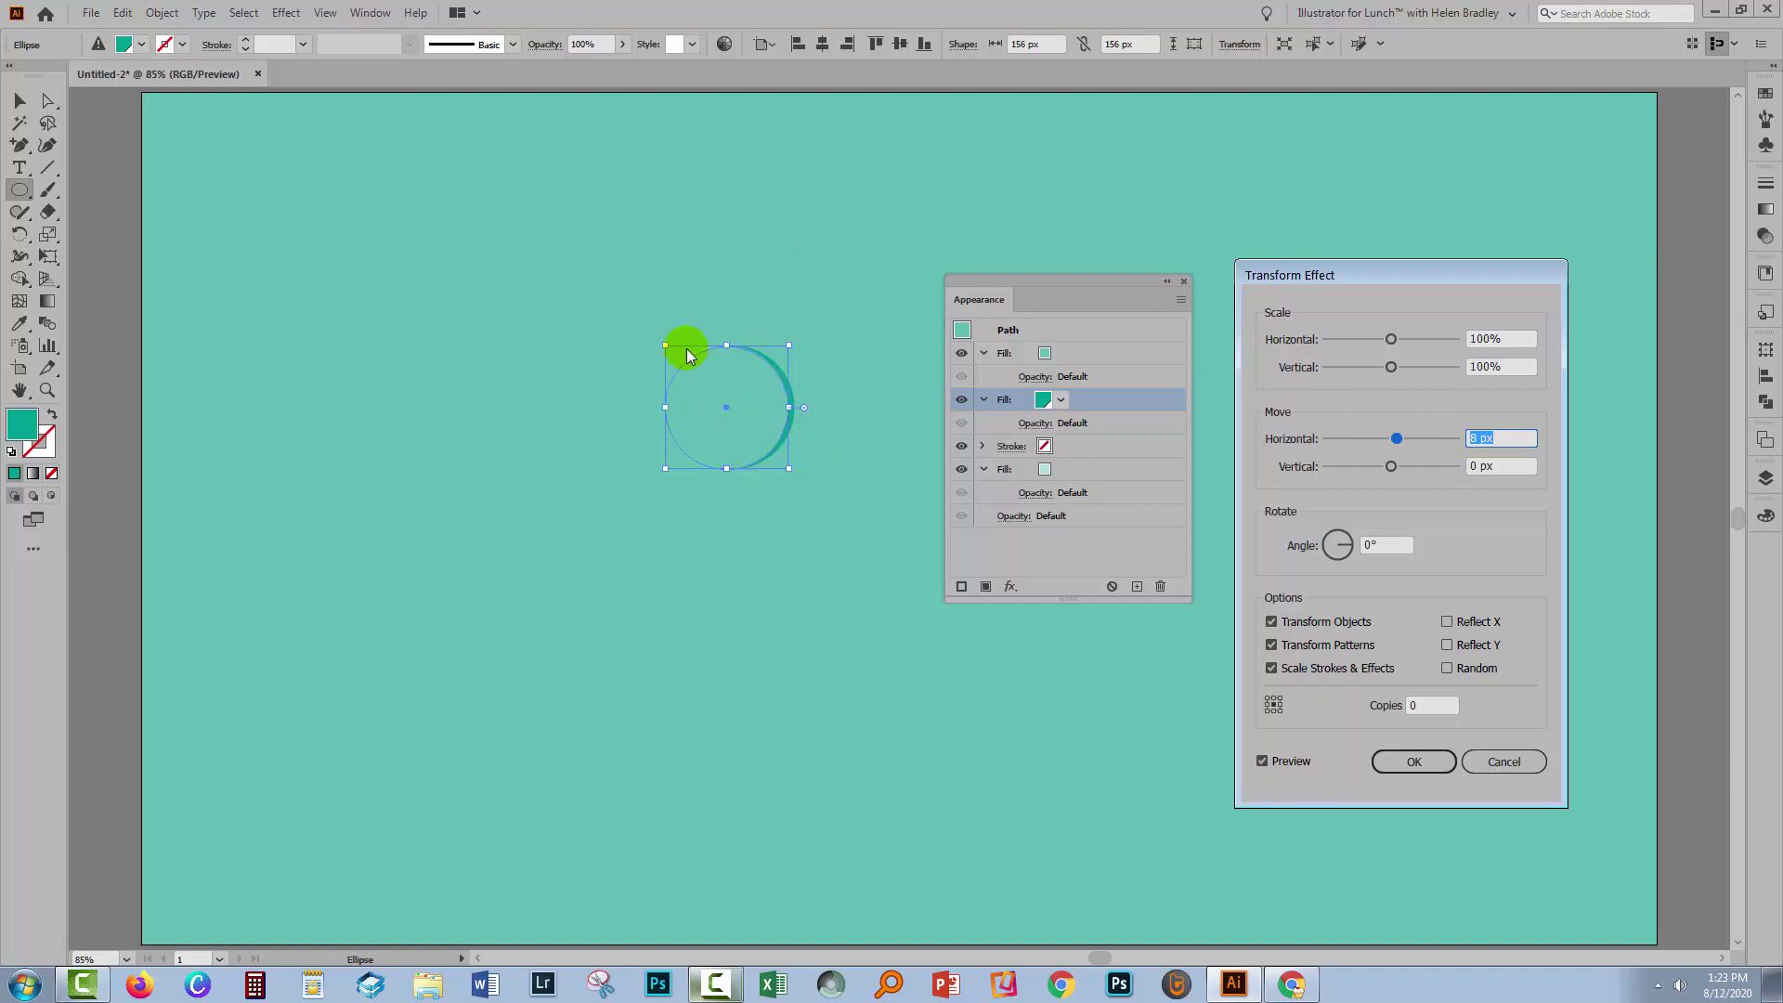
click(1499, 467)
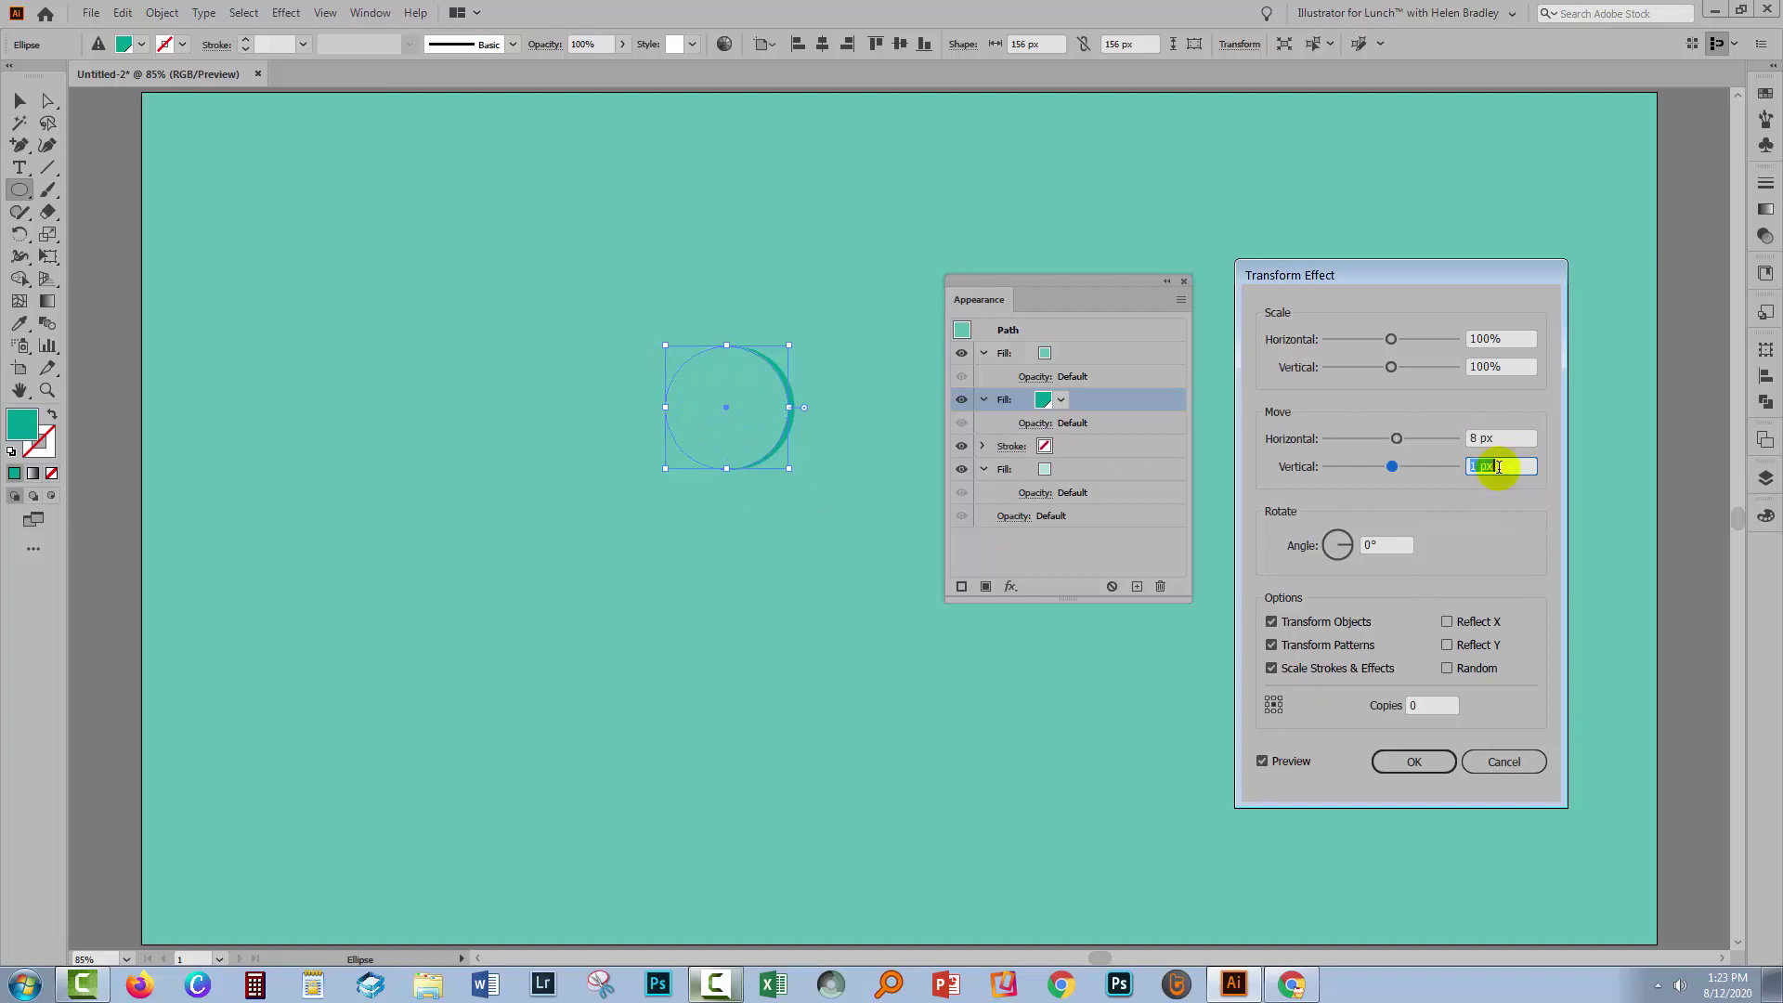
key(Up)
key(Up)
key(Up)
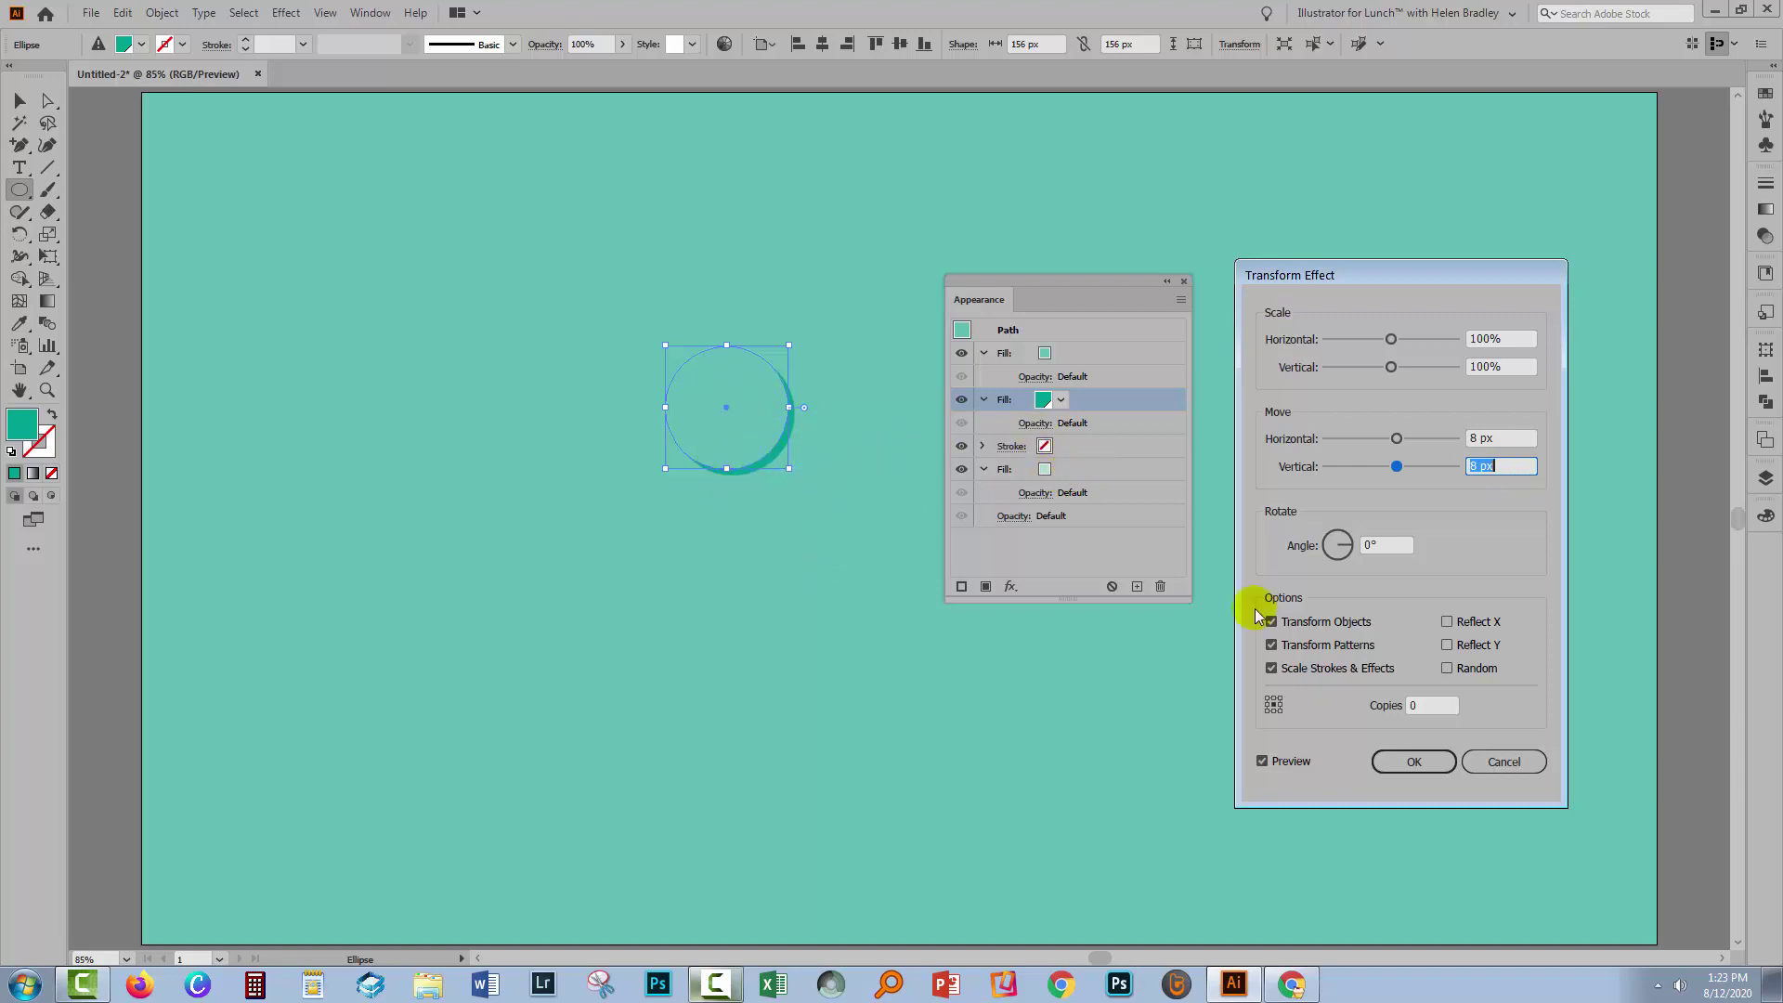
click(1413, 762)
click(1059, 497)
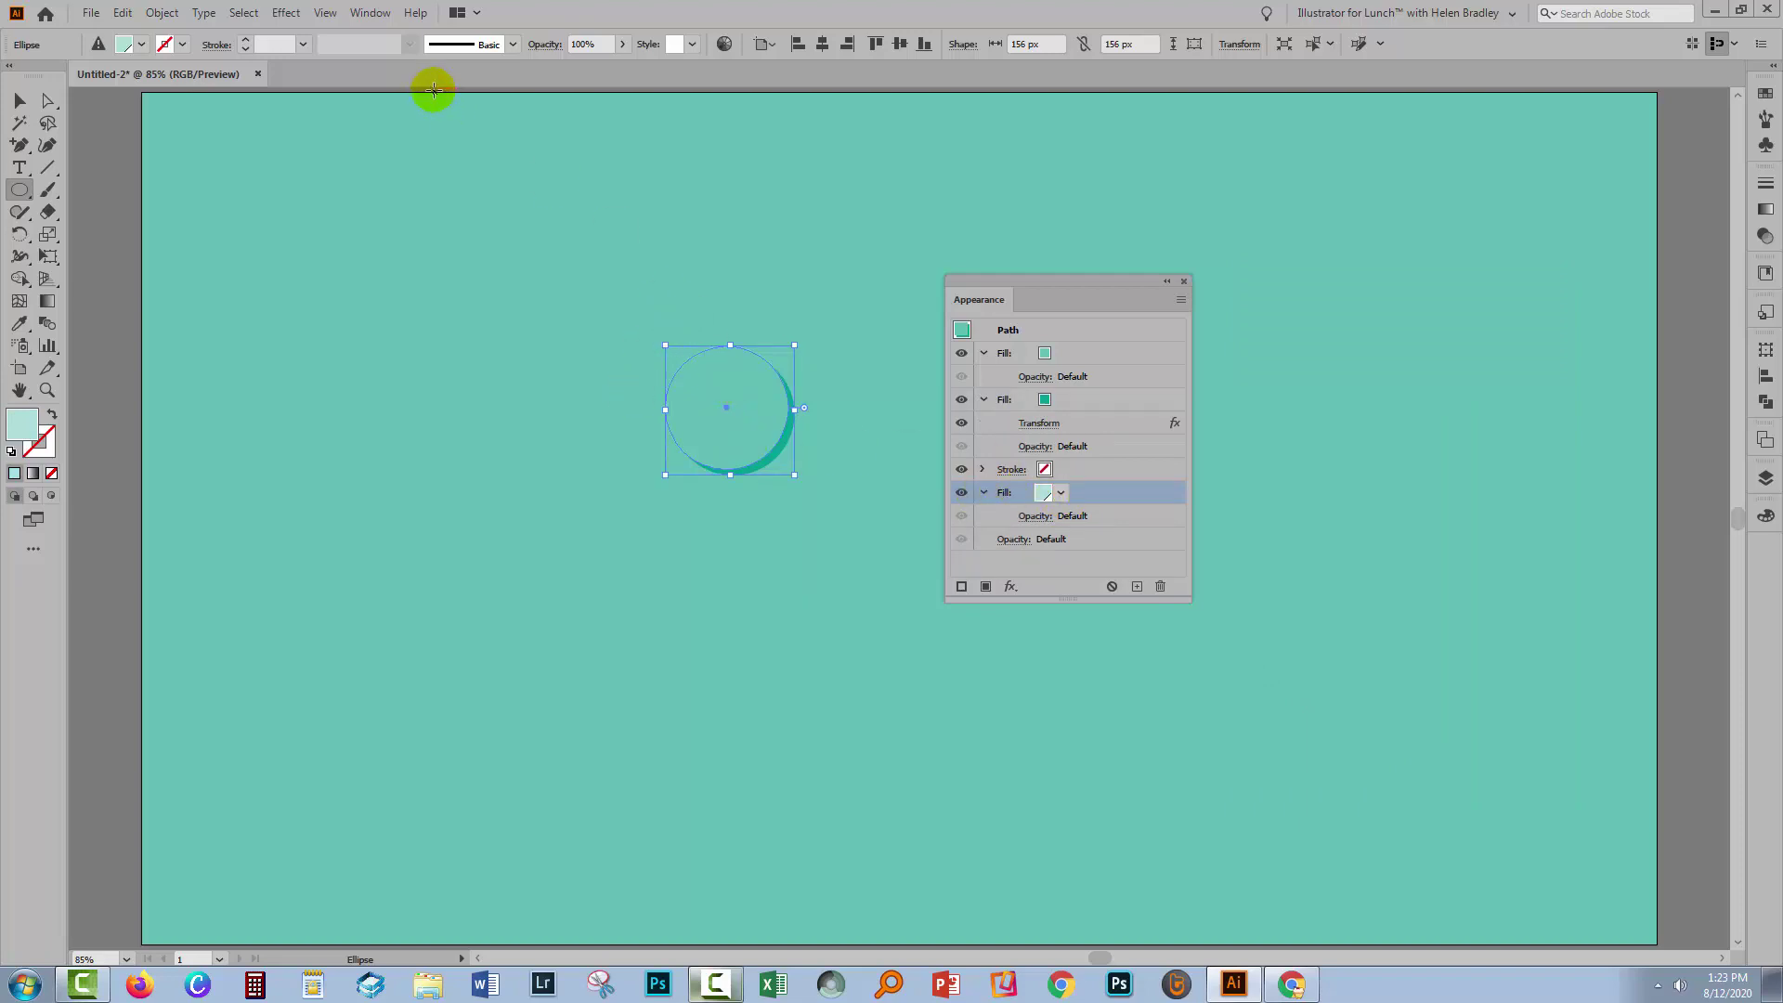
Step: Add a Transform effect moving the pale aqua bottom fill 8 px left and 8 px up
click(286, 12)
mouse_move(330, 177)
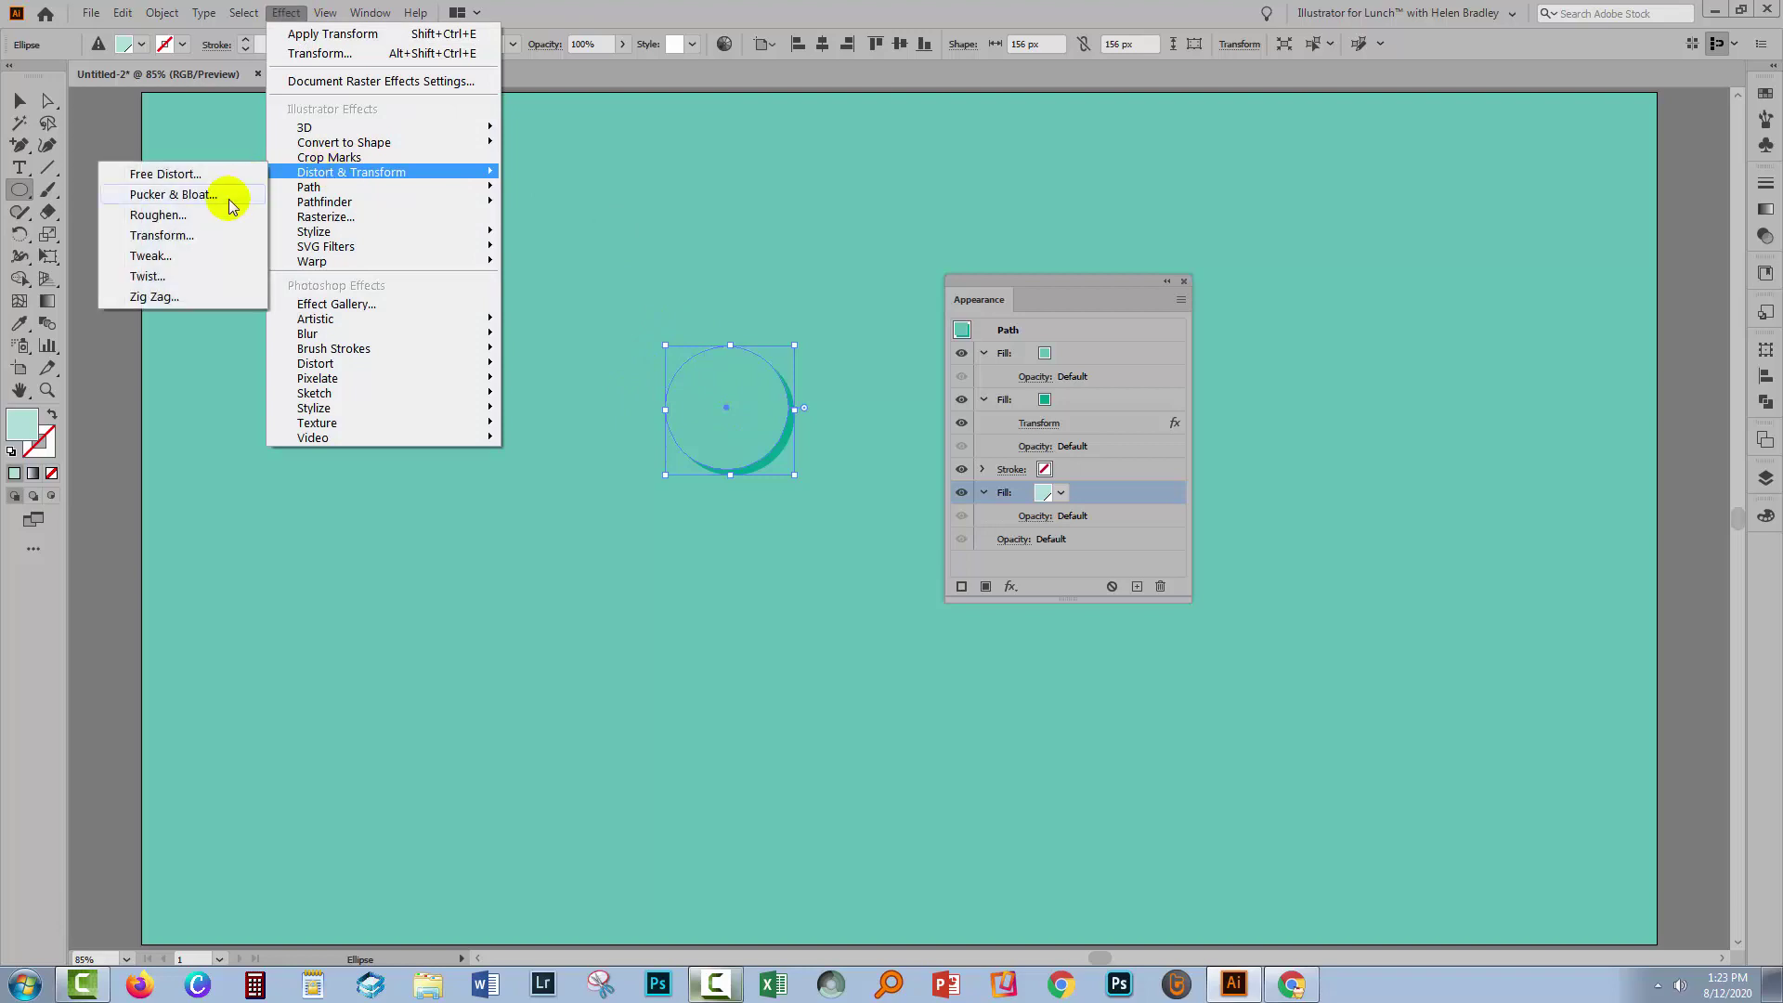
click(185, 239)
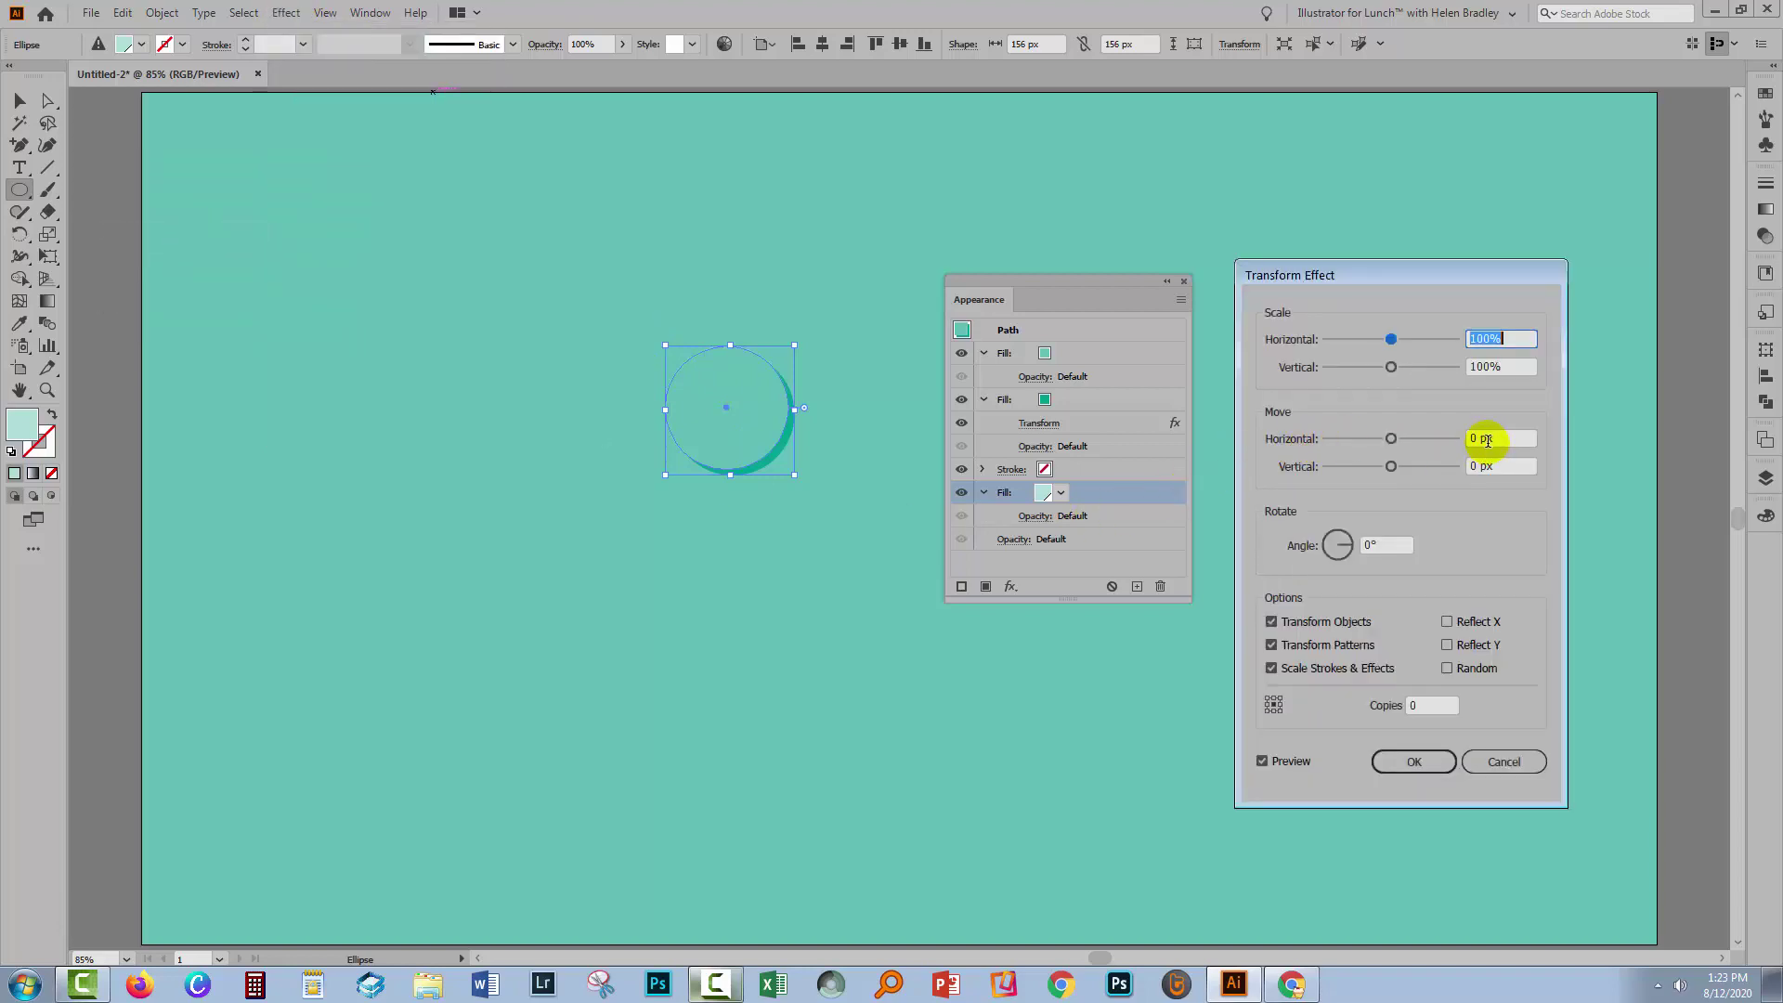
click(1490, 438)
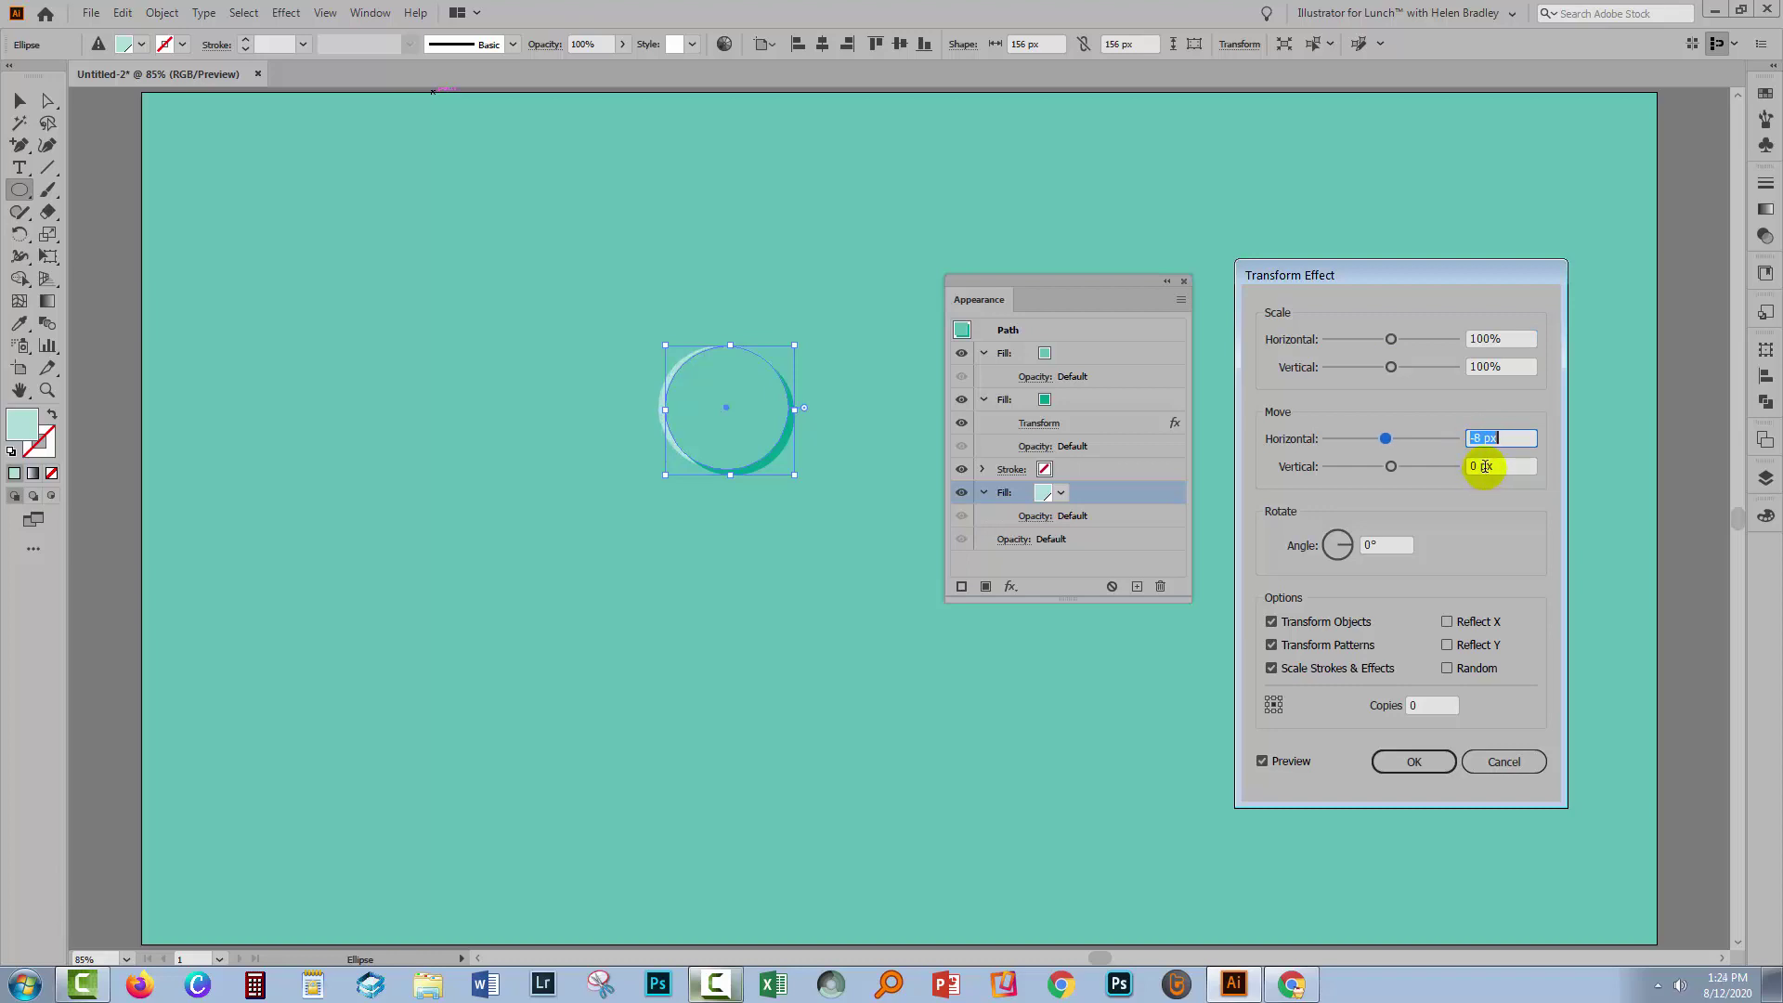
click(1484, 466)
text(-1)
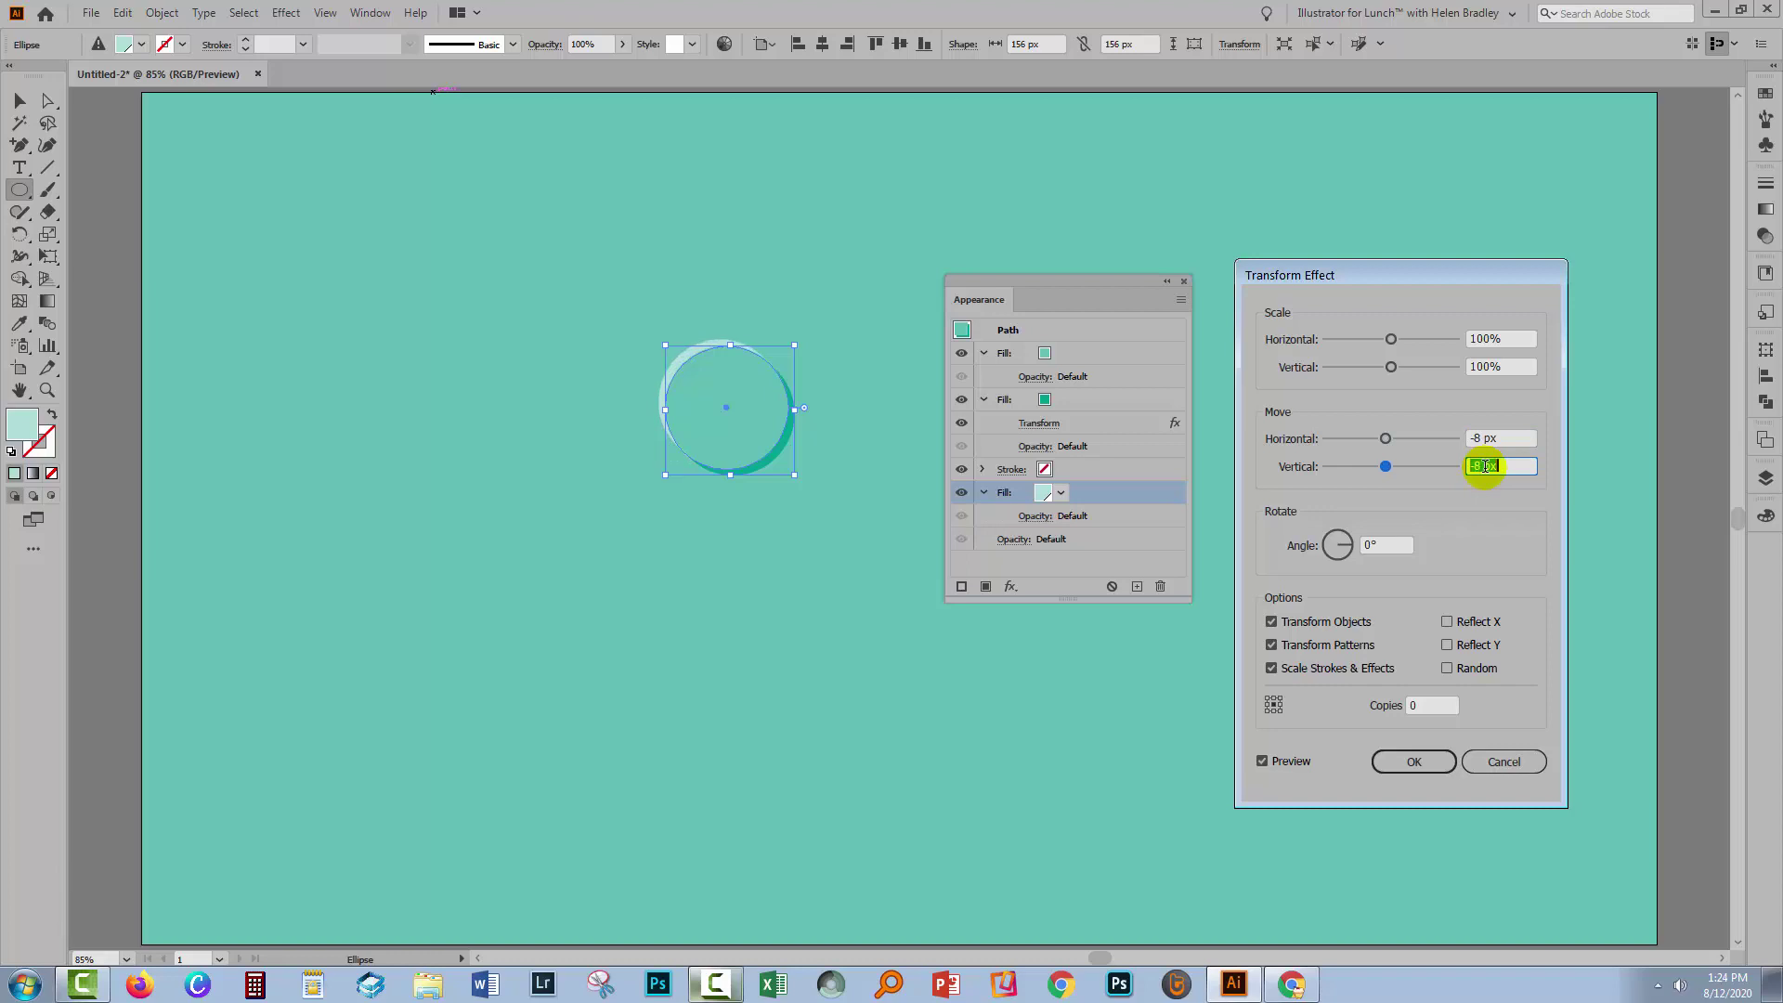
click(1414, 762)
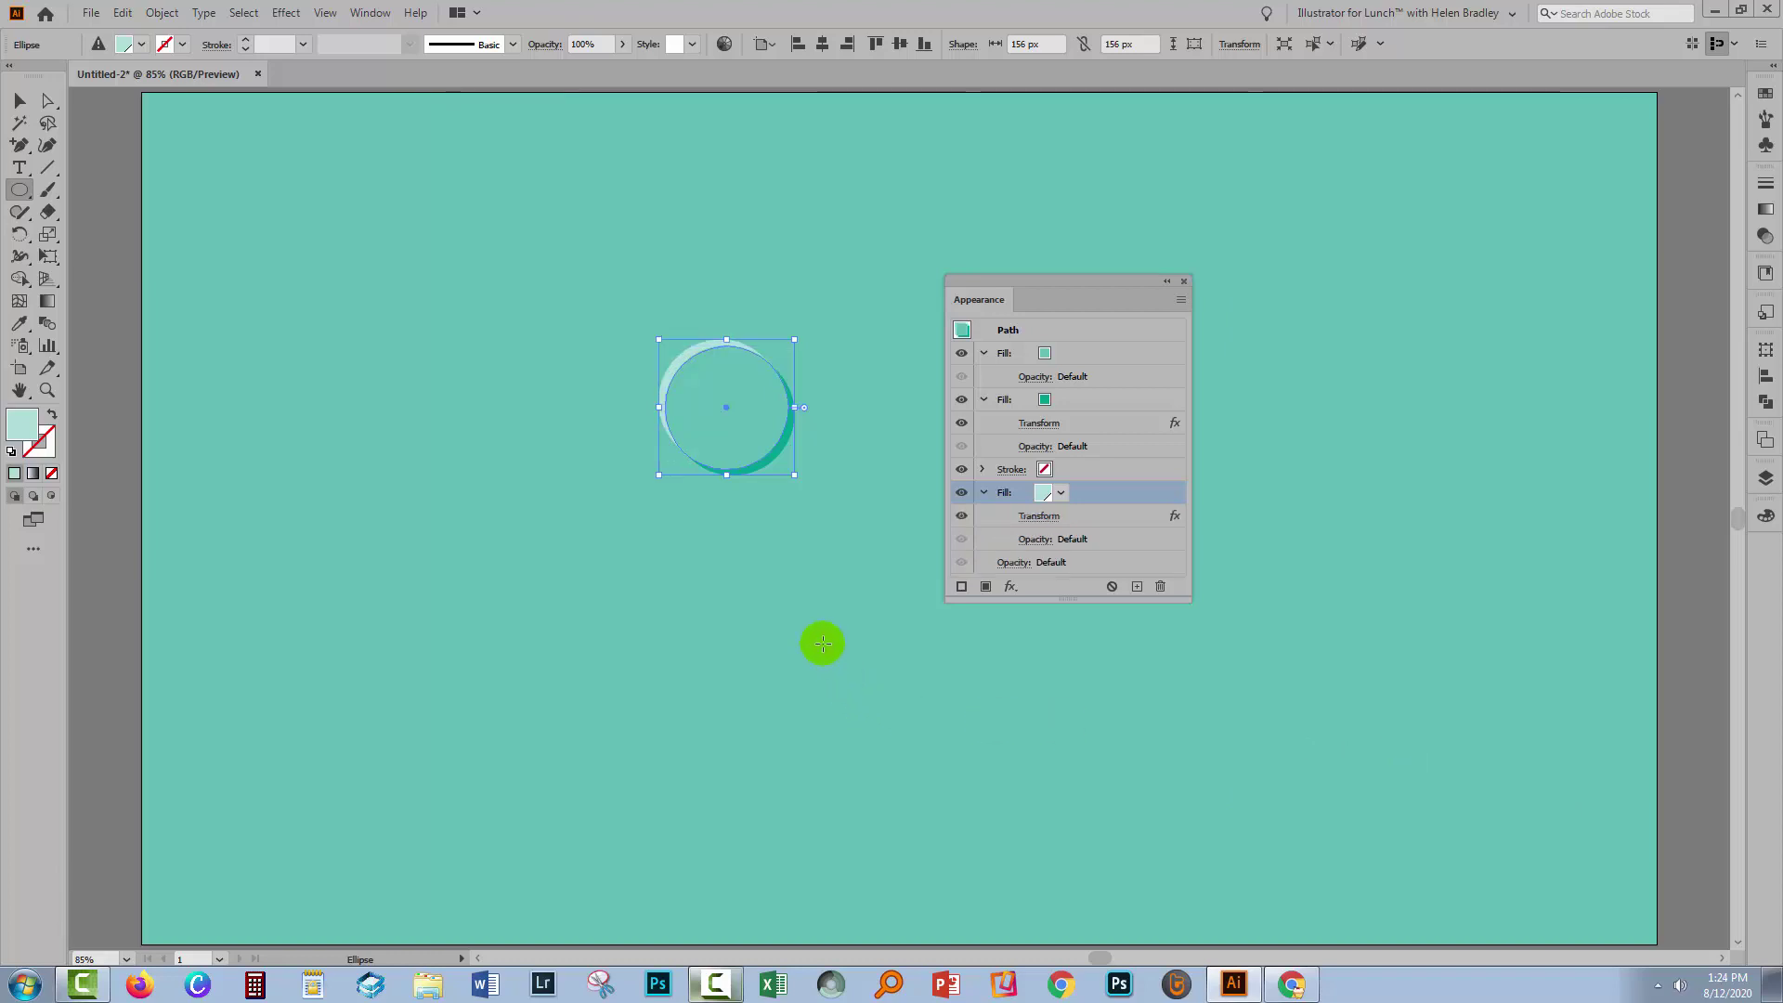
Step: Deselect the circle to preview the highlight, then select it again
click(19, 99)
click(410, 413)
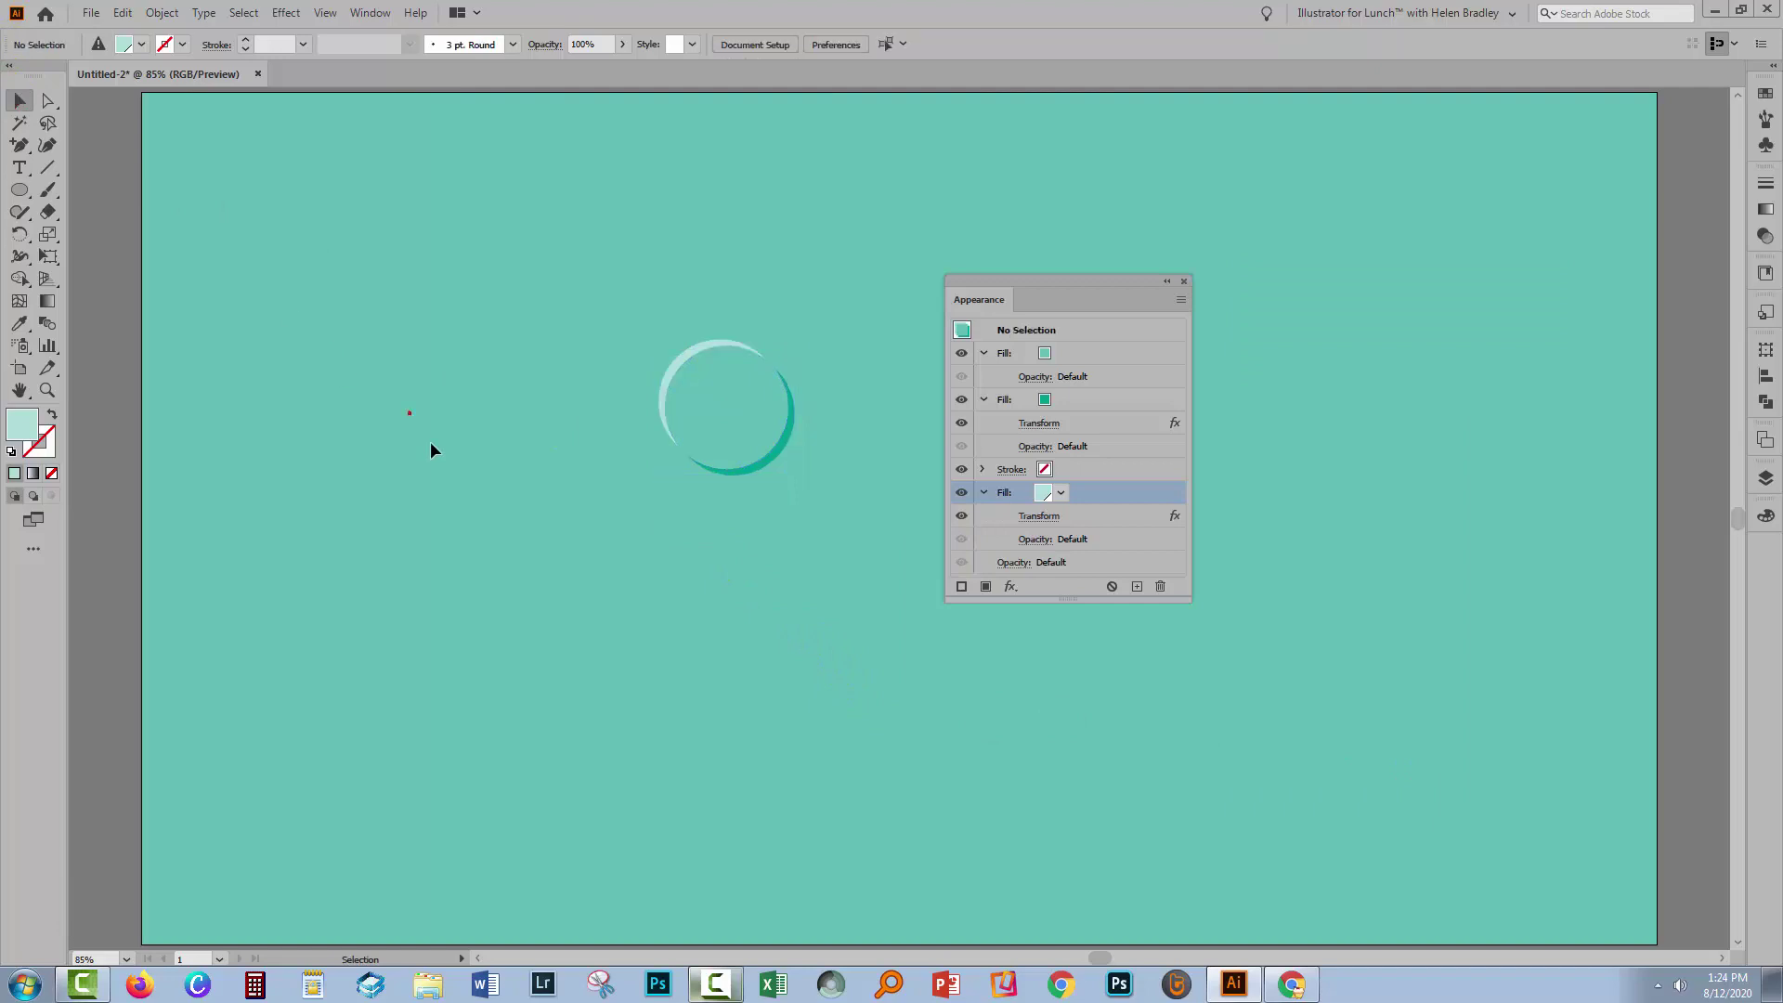
drag(1013, 280, 1224, 281)
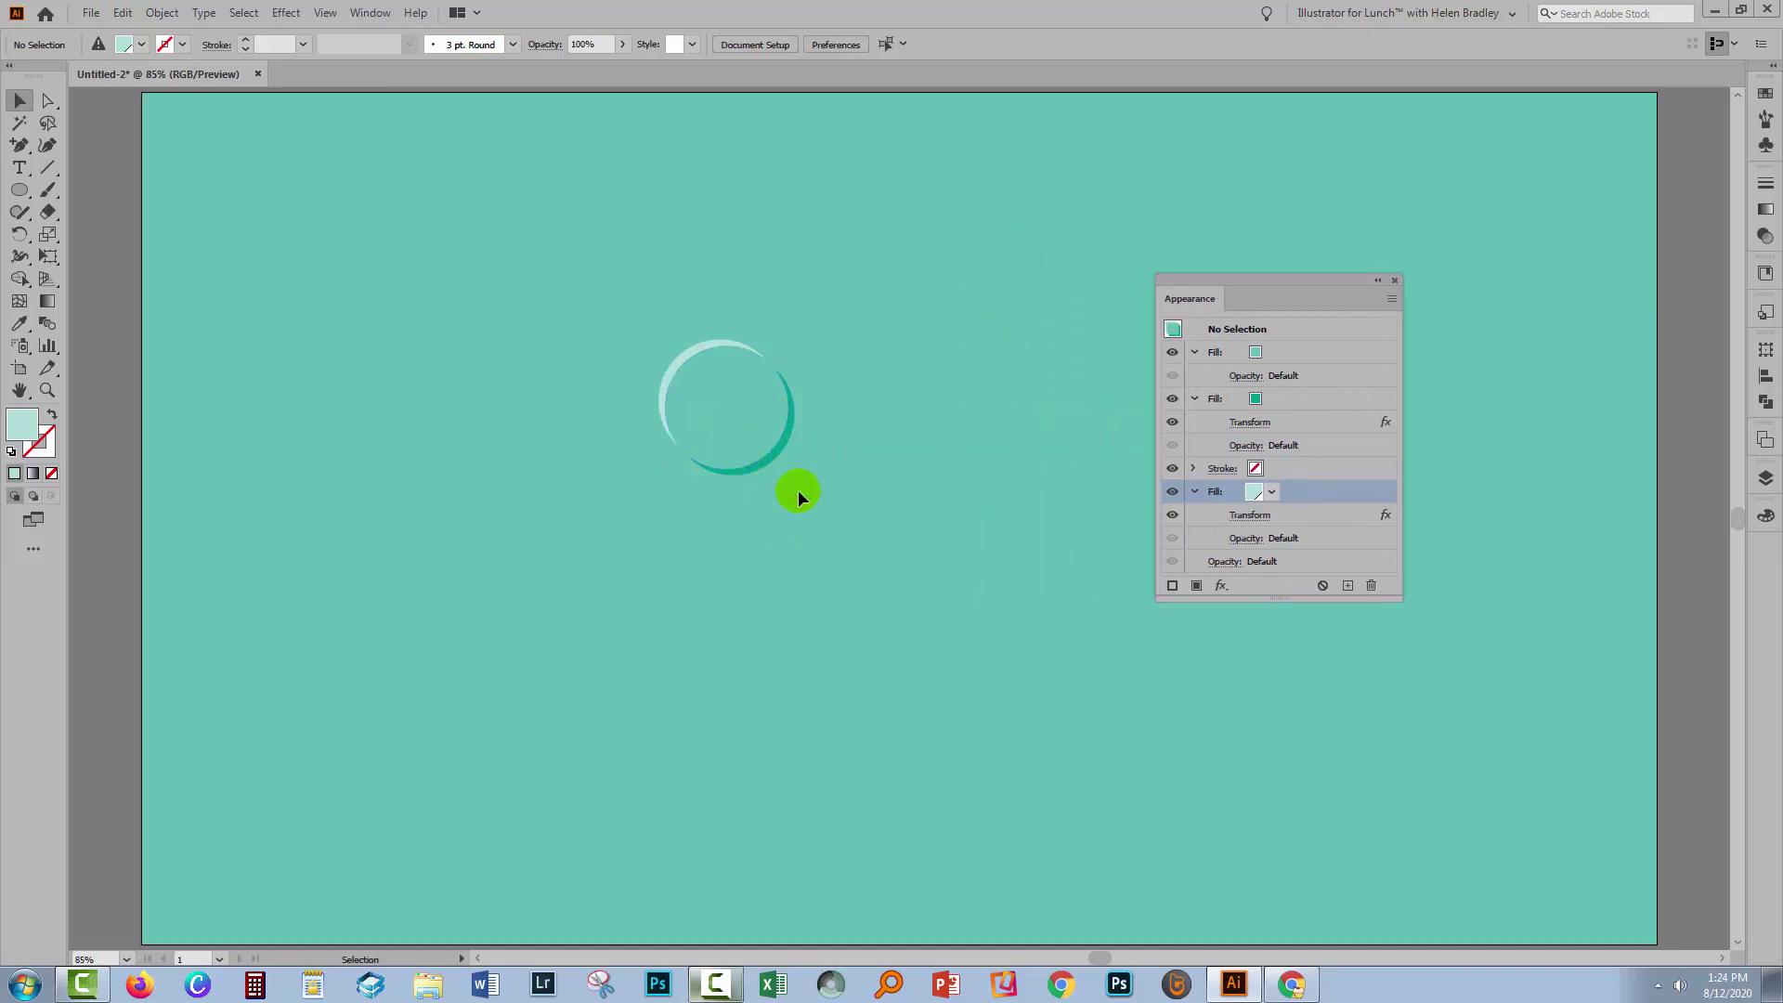
drag(799, 489, 655, 334)
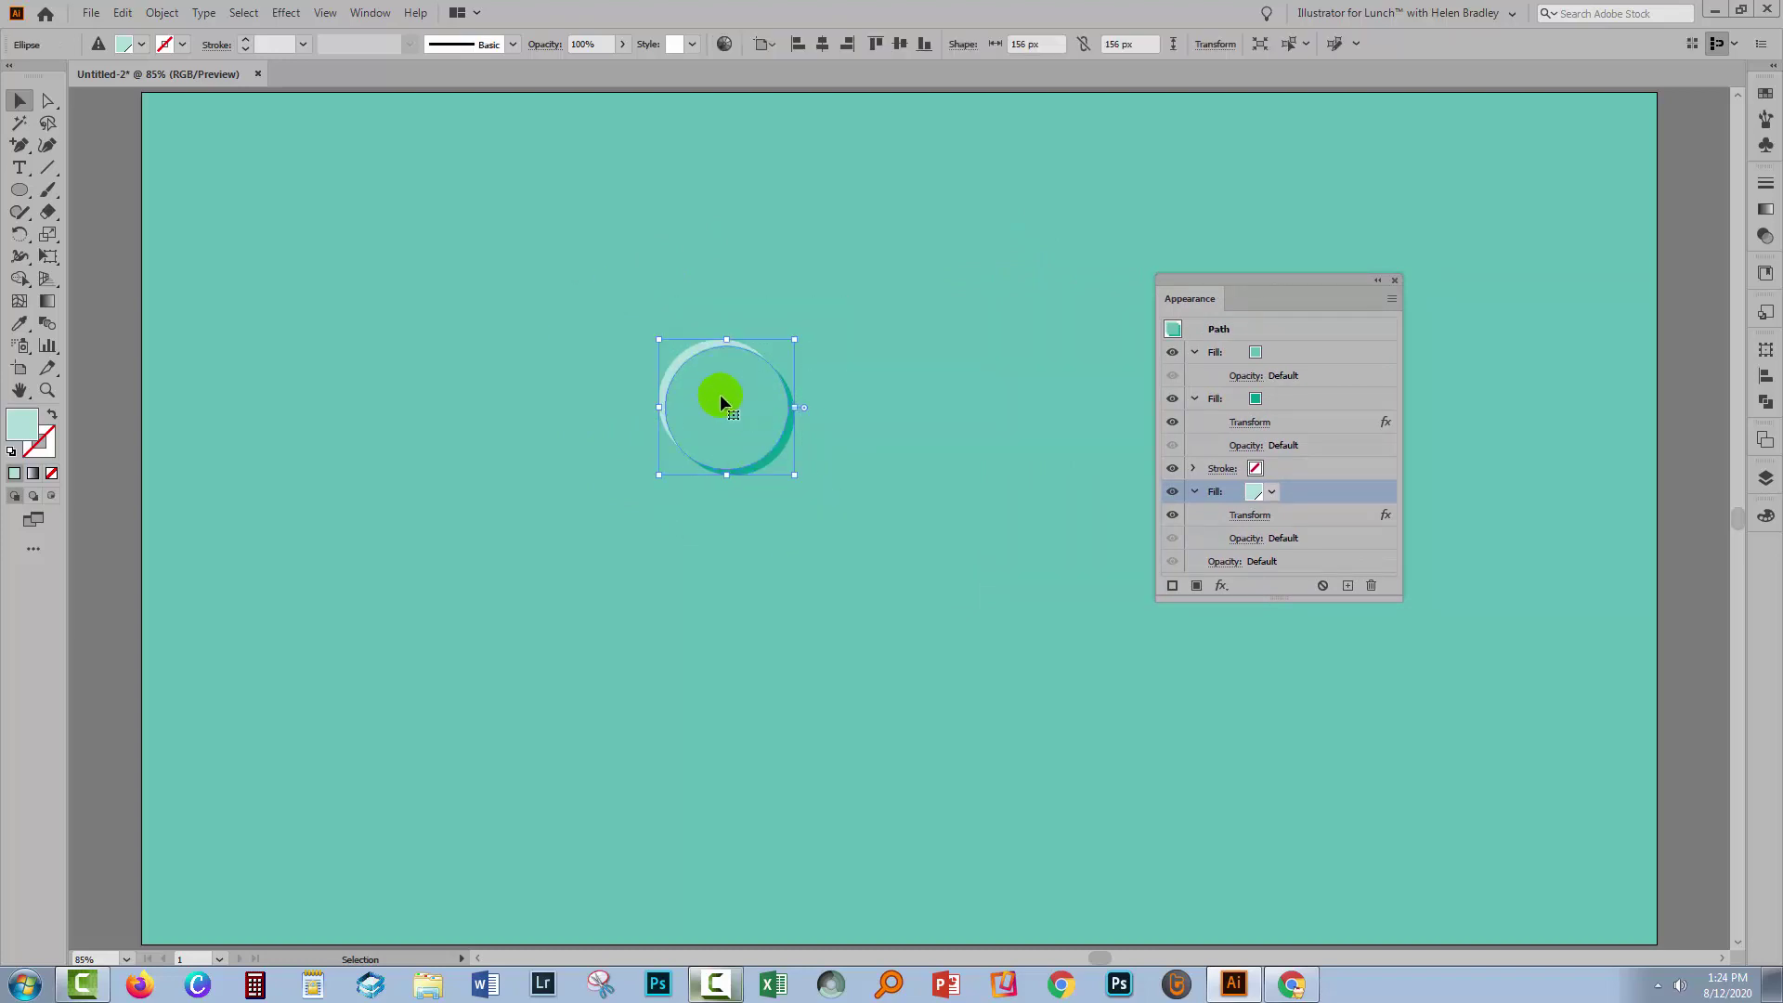
Step: Add a 6 px Gaussian Blur to the dark teal fill
click(1282, 398)
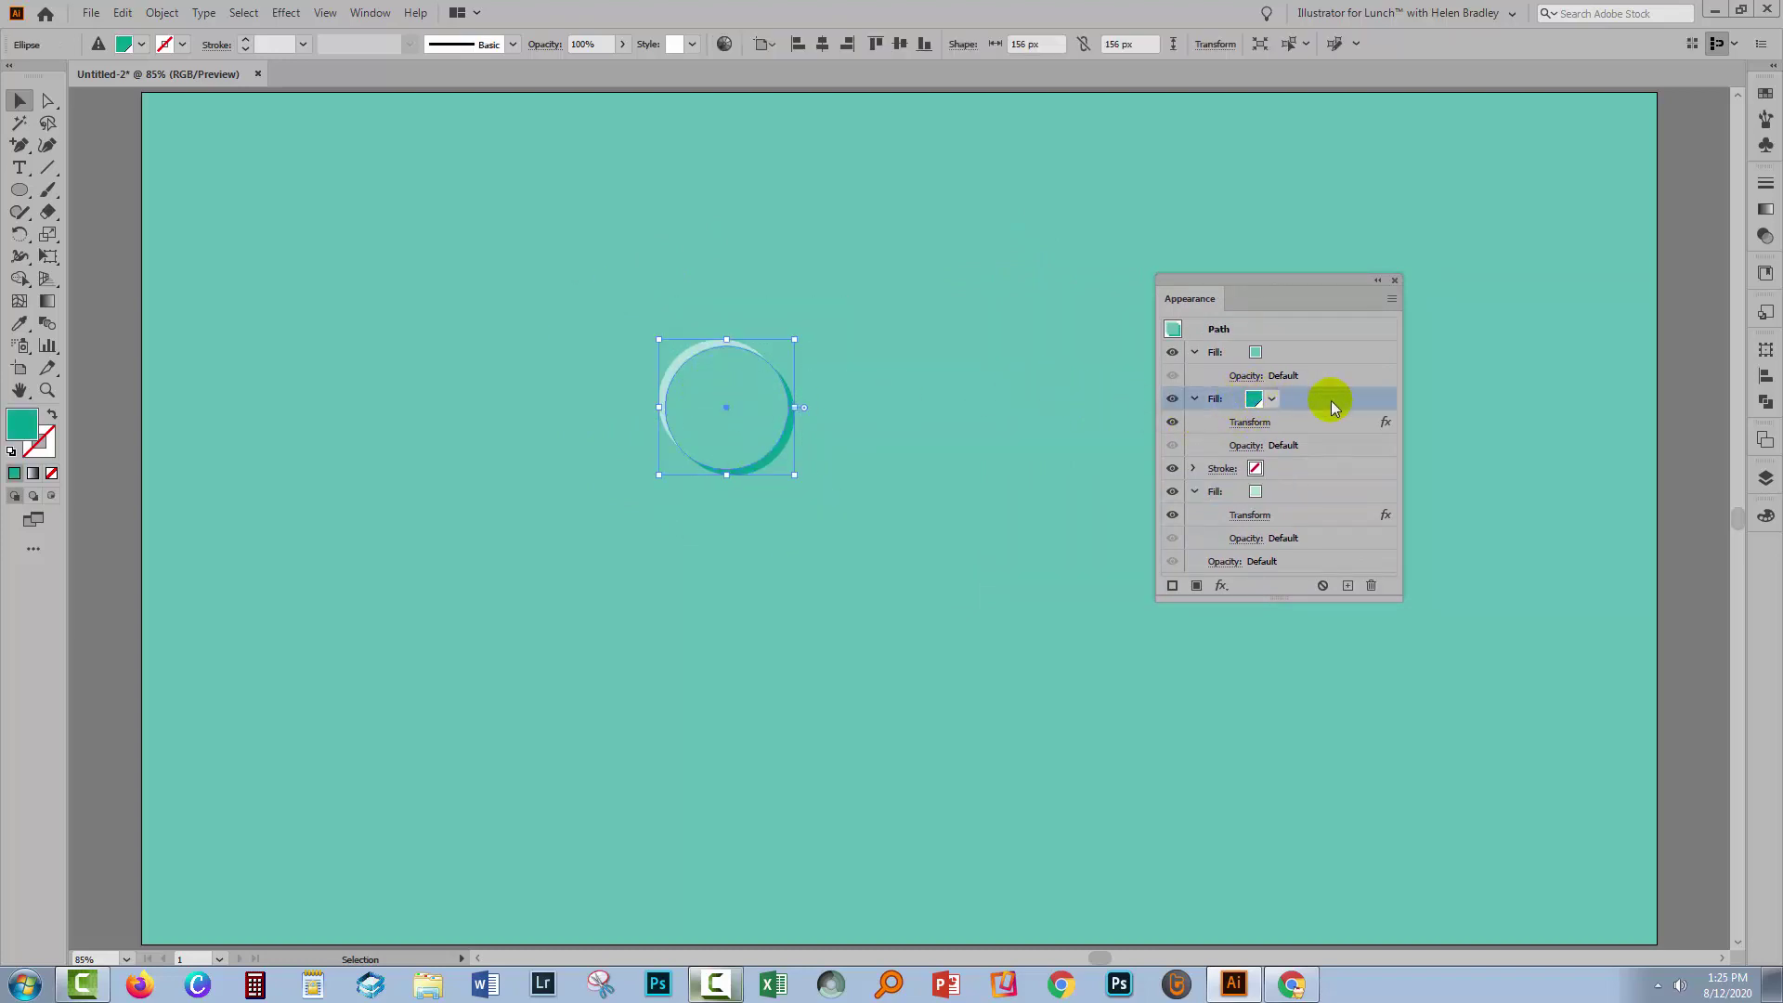
click(285, 12)
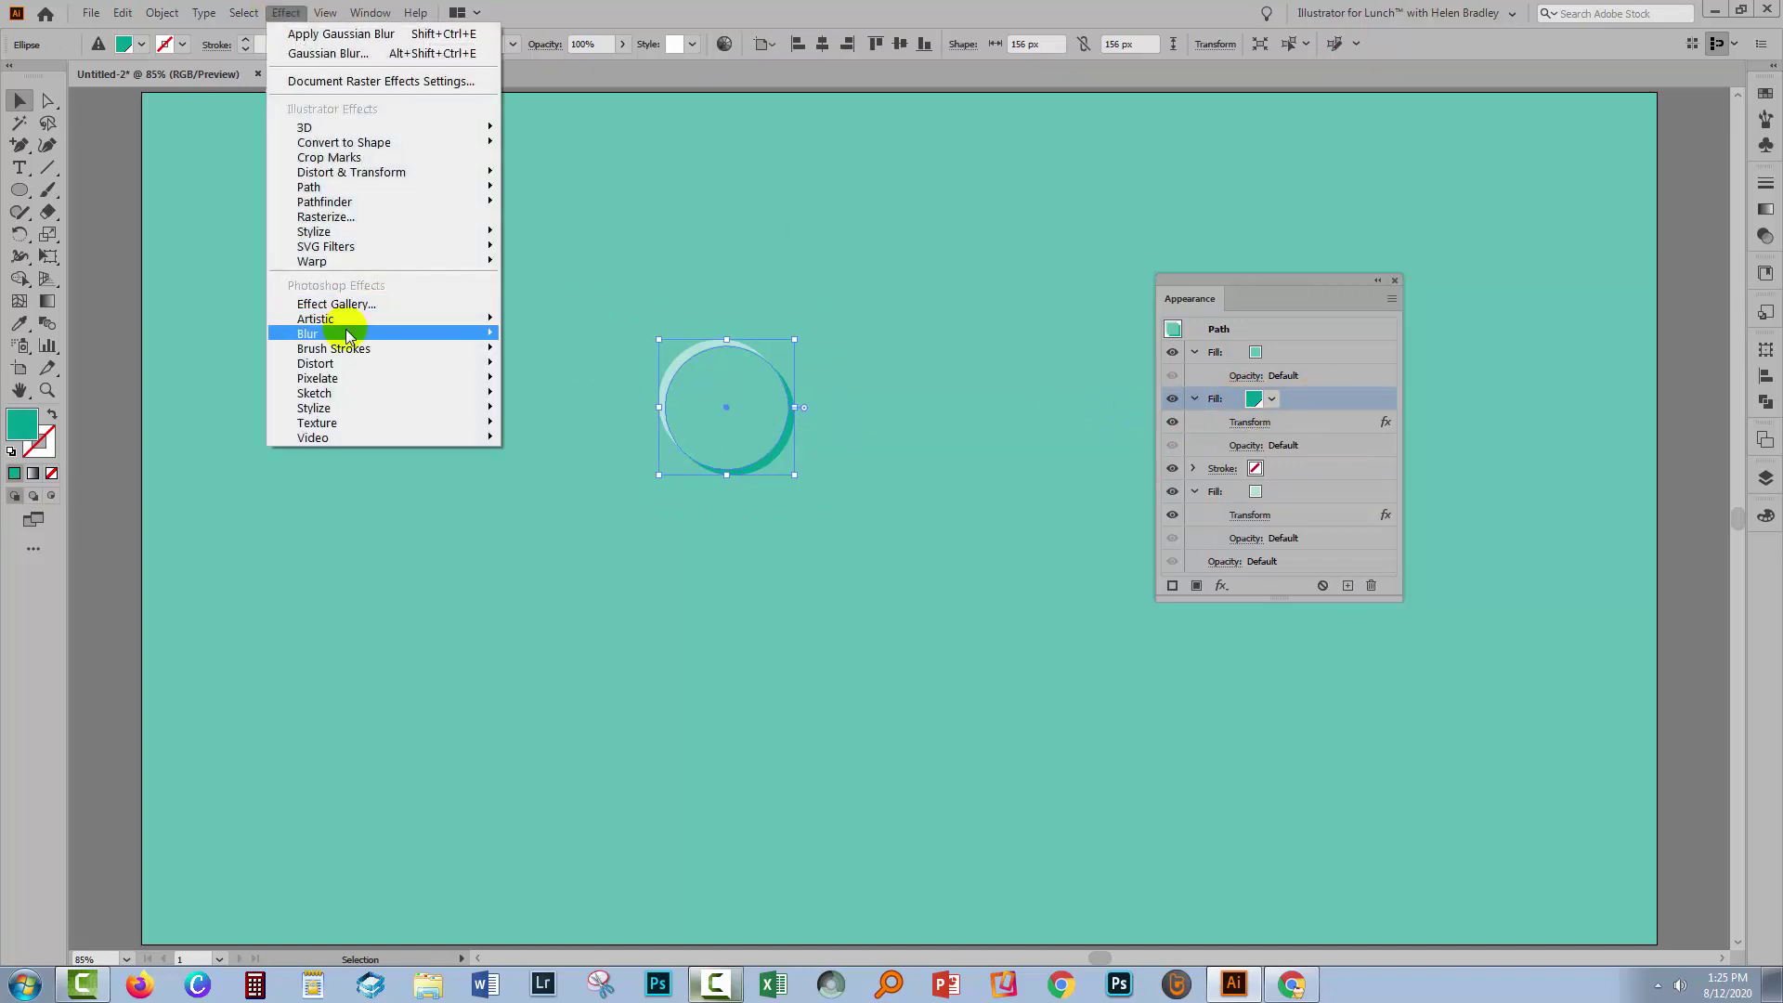
mouse_move(347, 335)
click(221, 336)
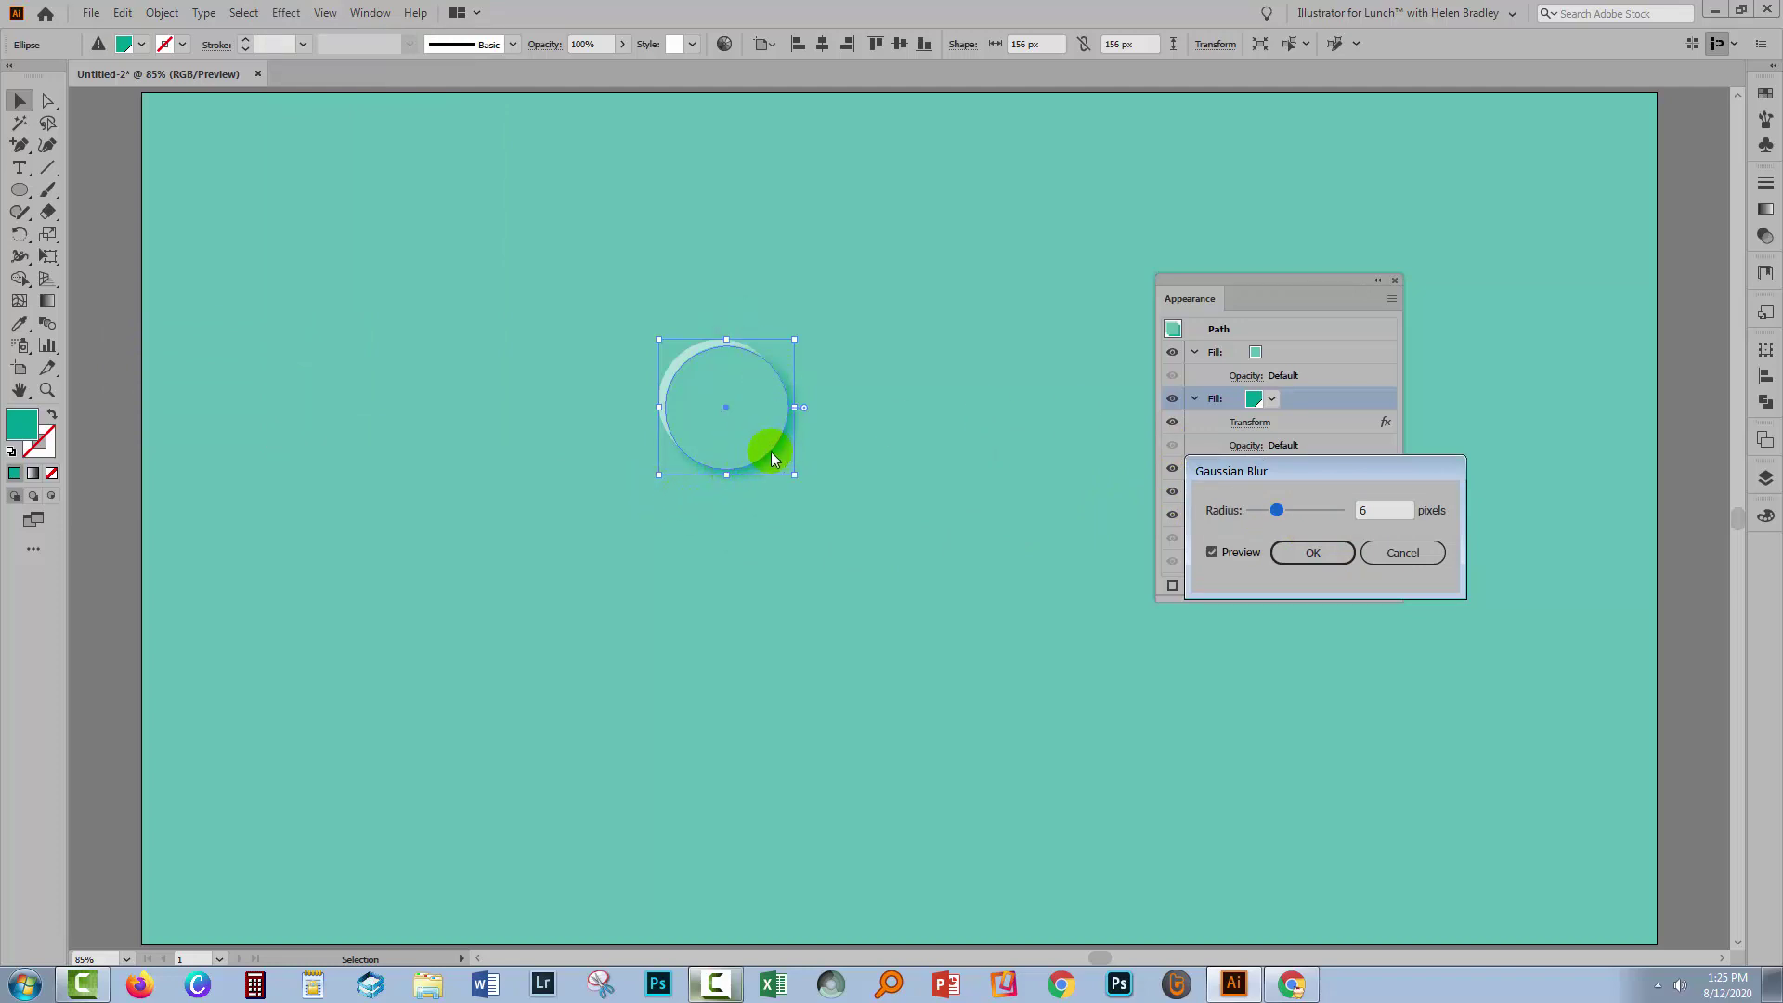
click(1309, 554)
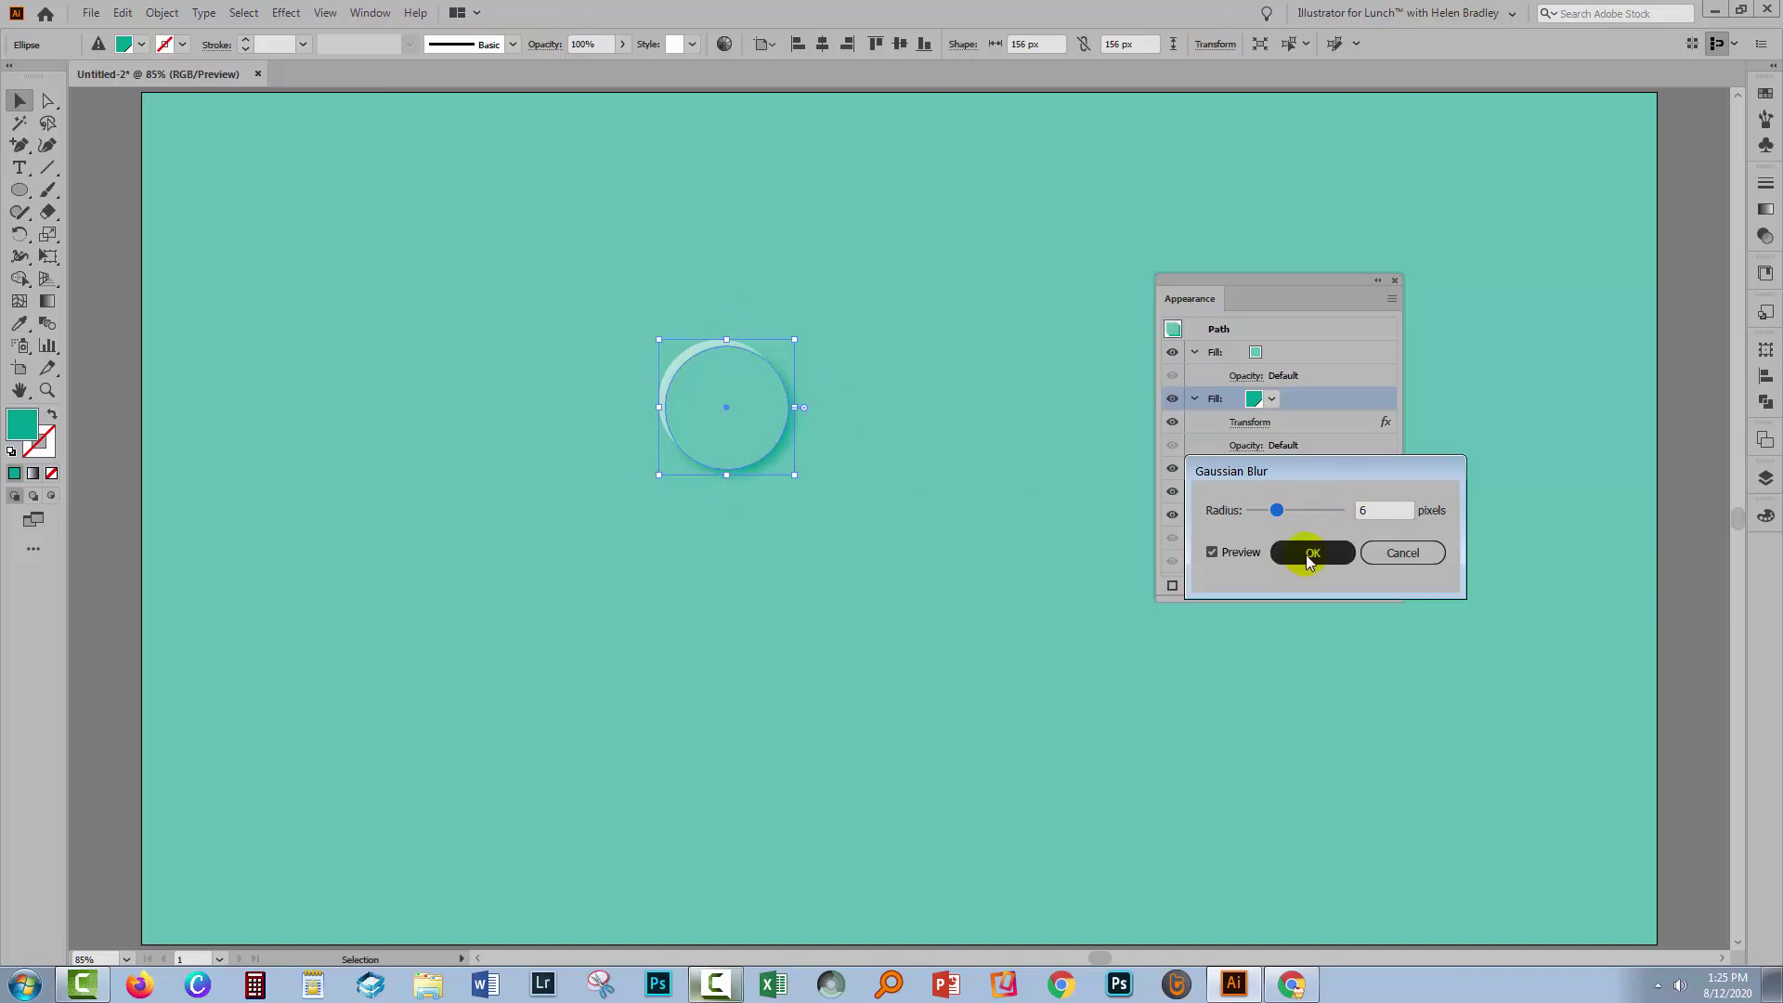
Step: Add a 6 px Gaussian Blur to the pale aqua fill and deselect to preview the embossed look
click(1263, 514)
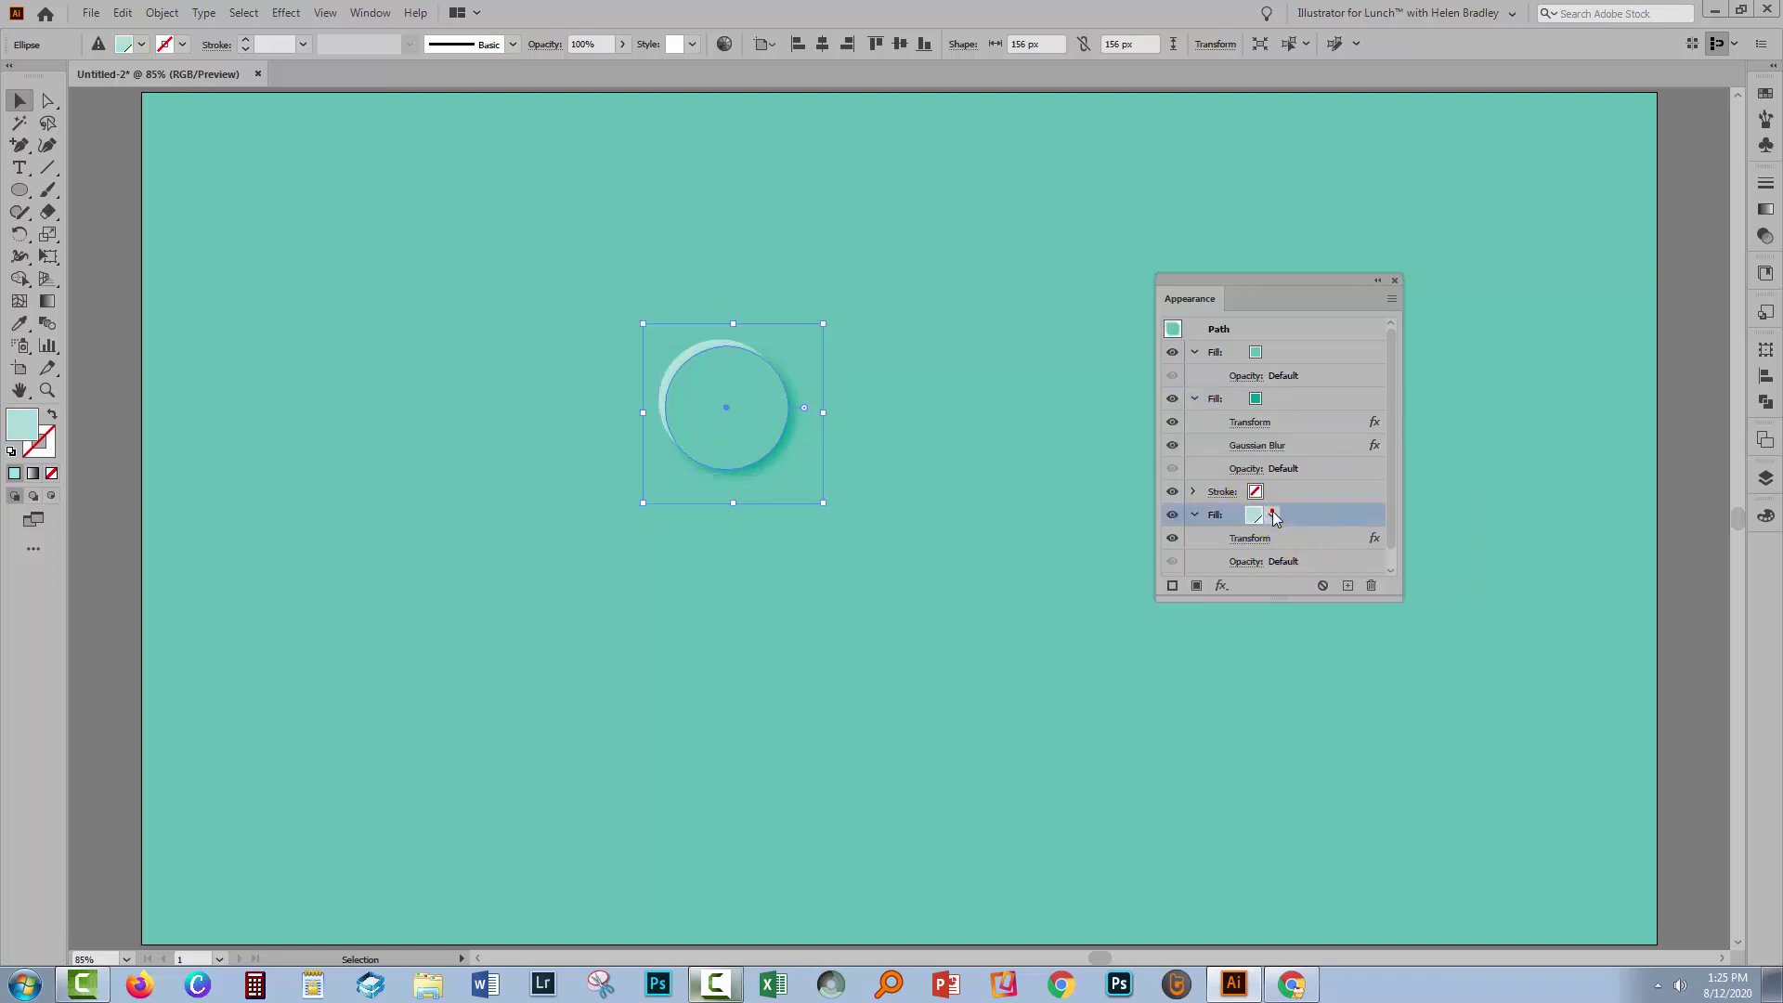
shift+click(1275, 517)
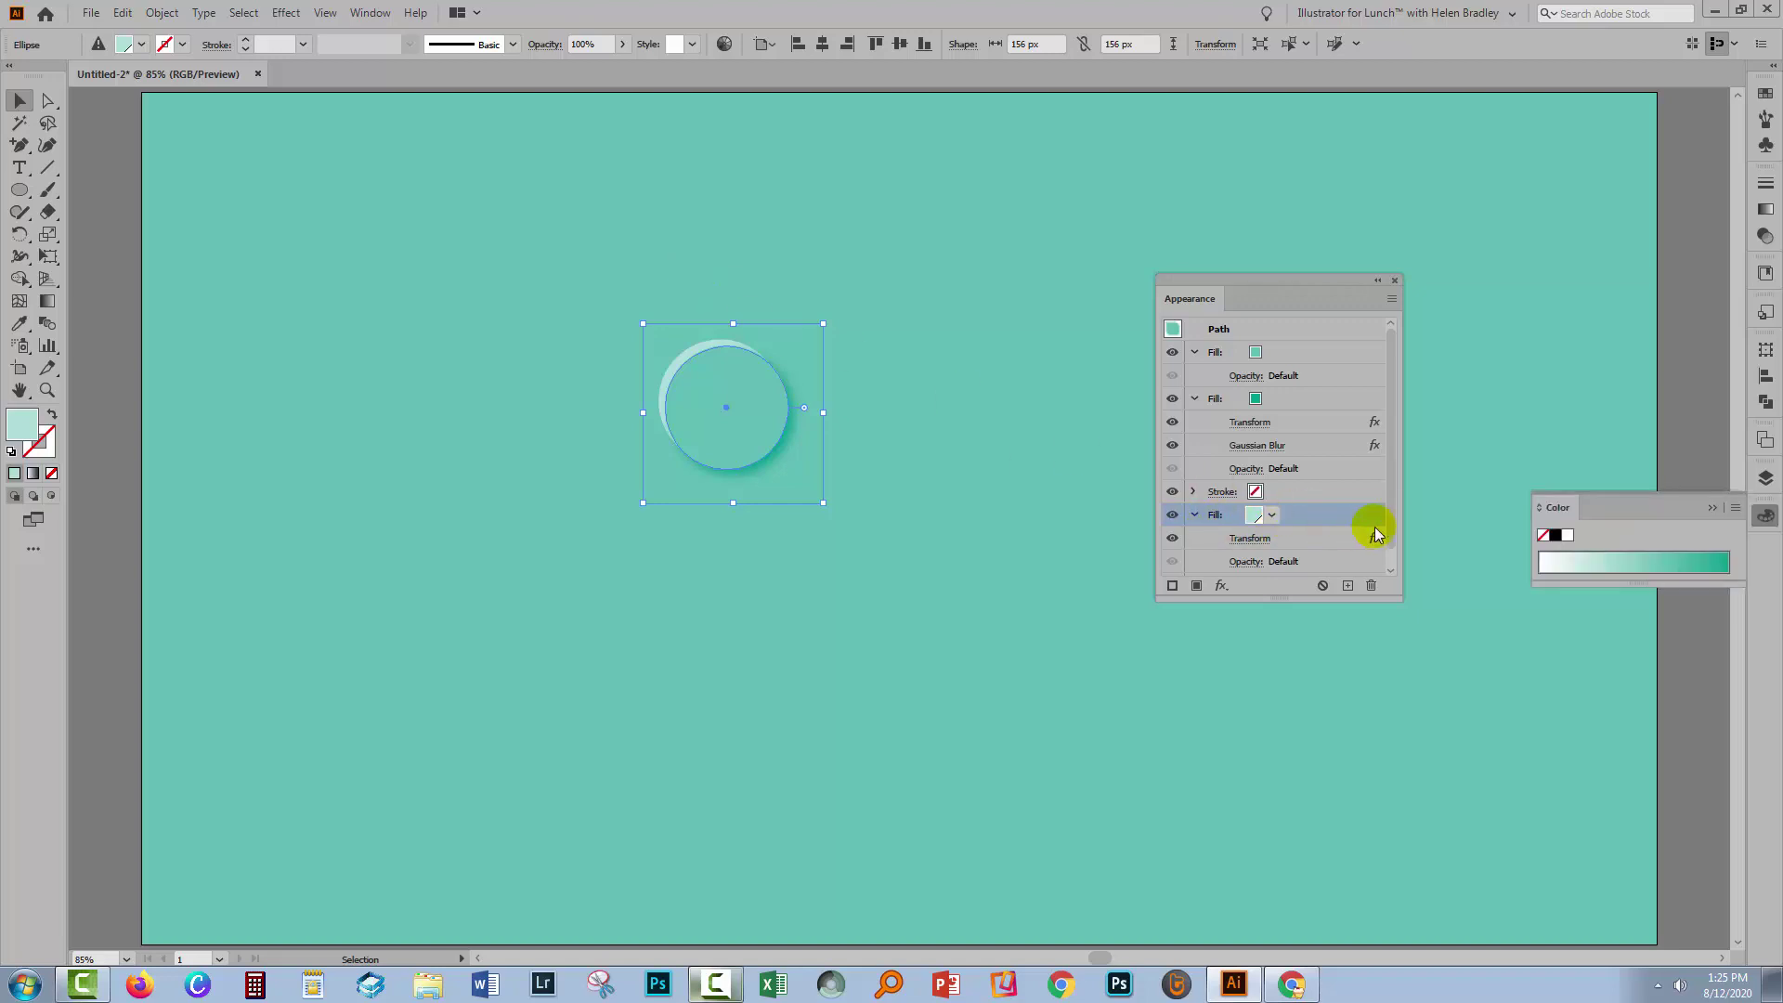
click(297, 18)
mouse_move(320, 334)
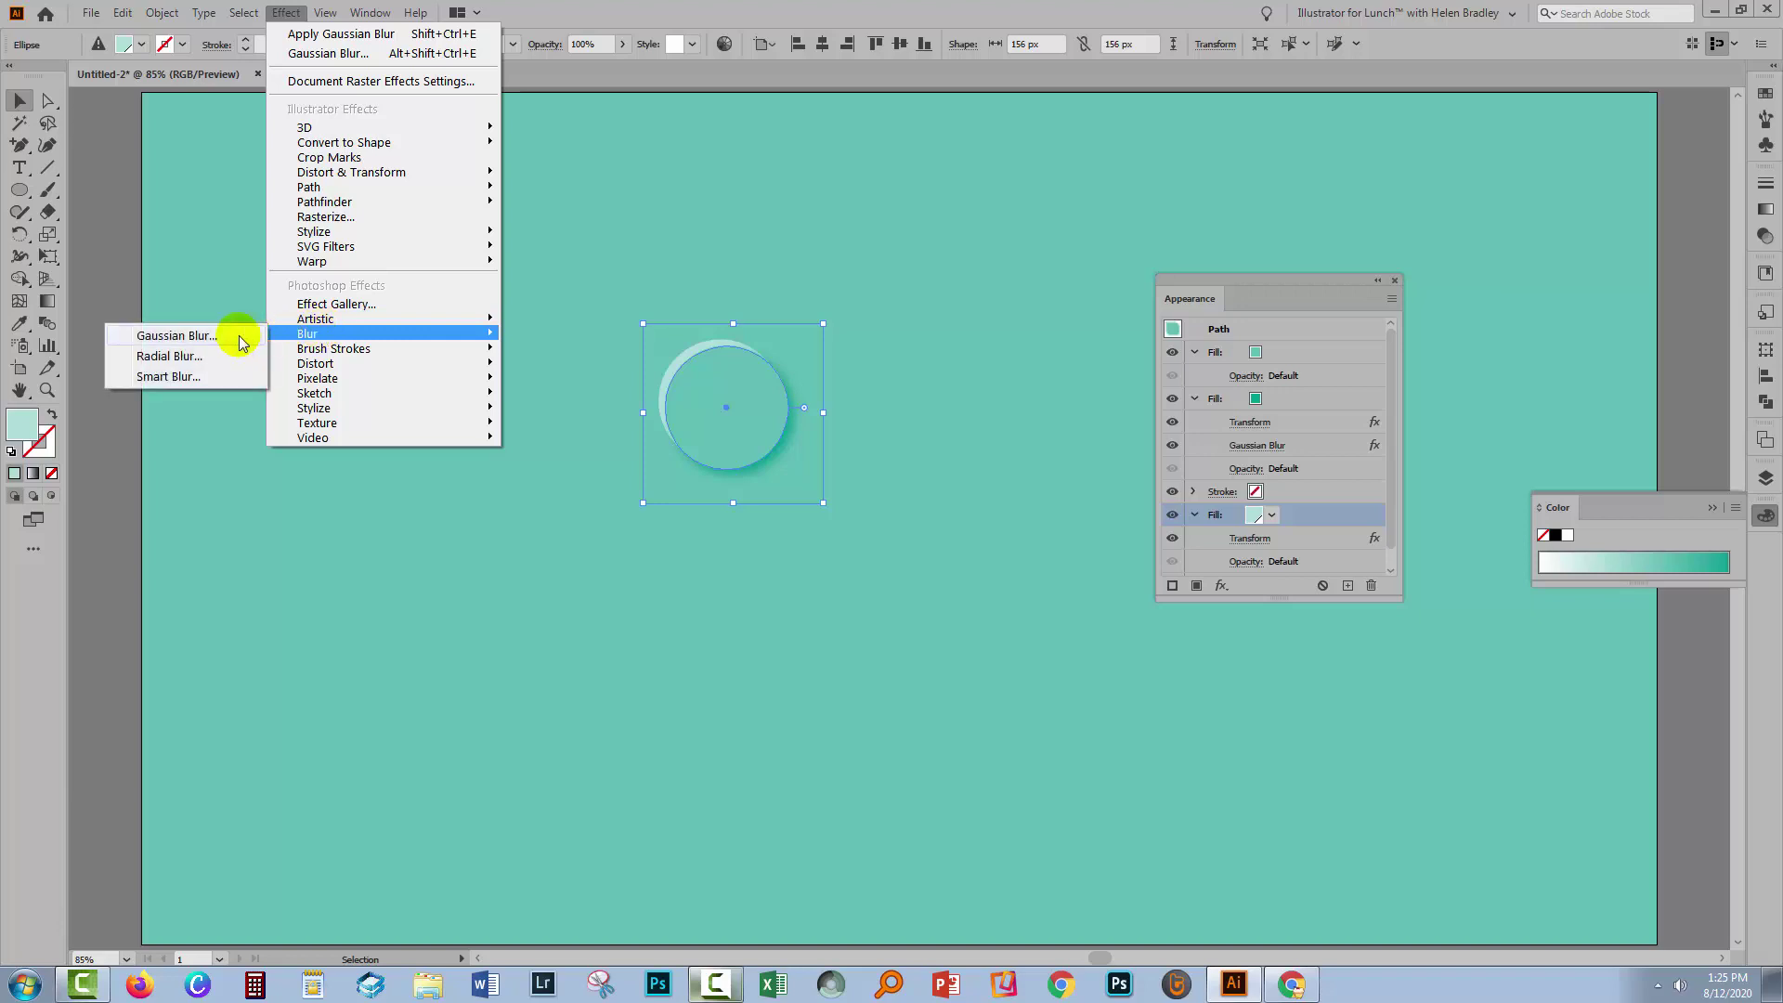
click(206, 335)
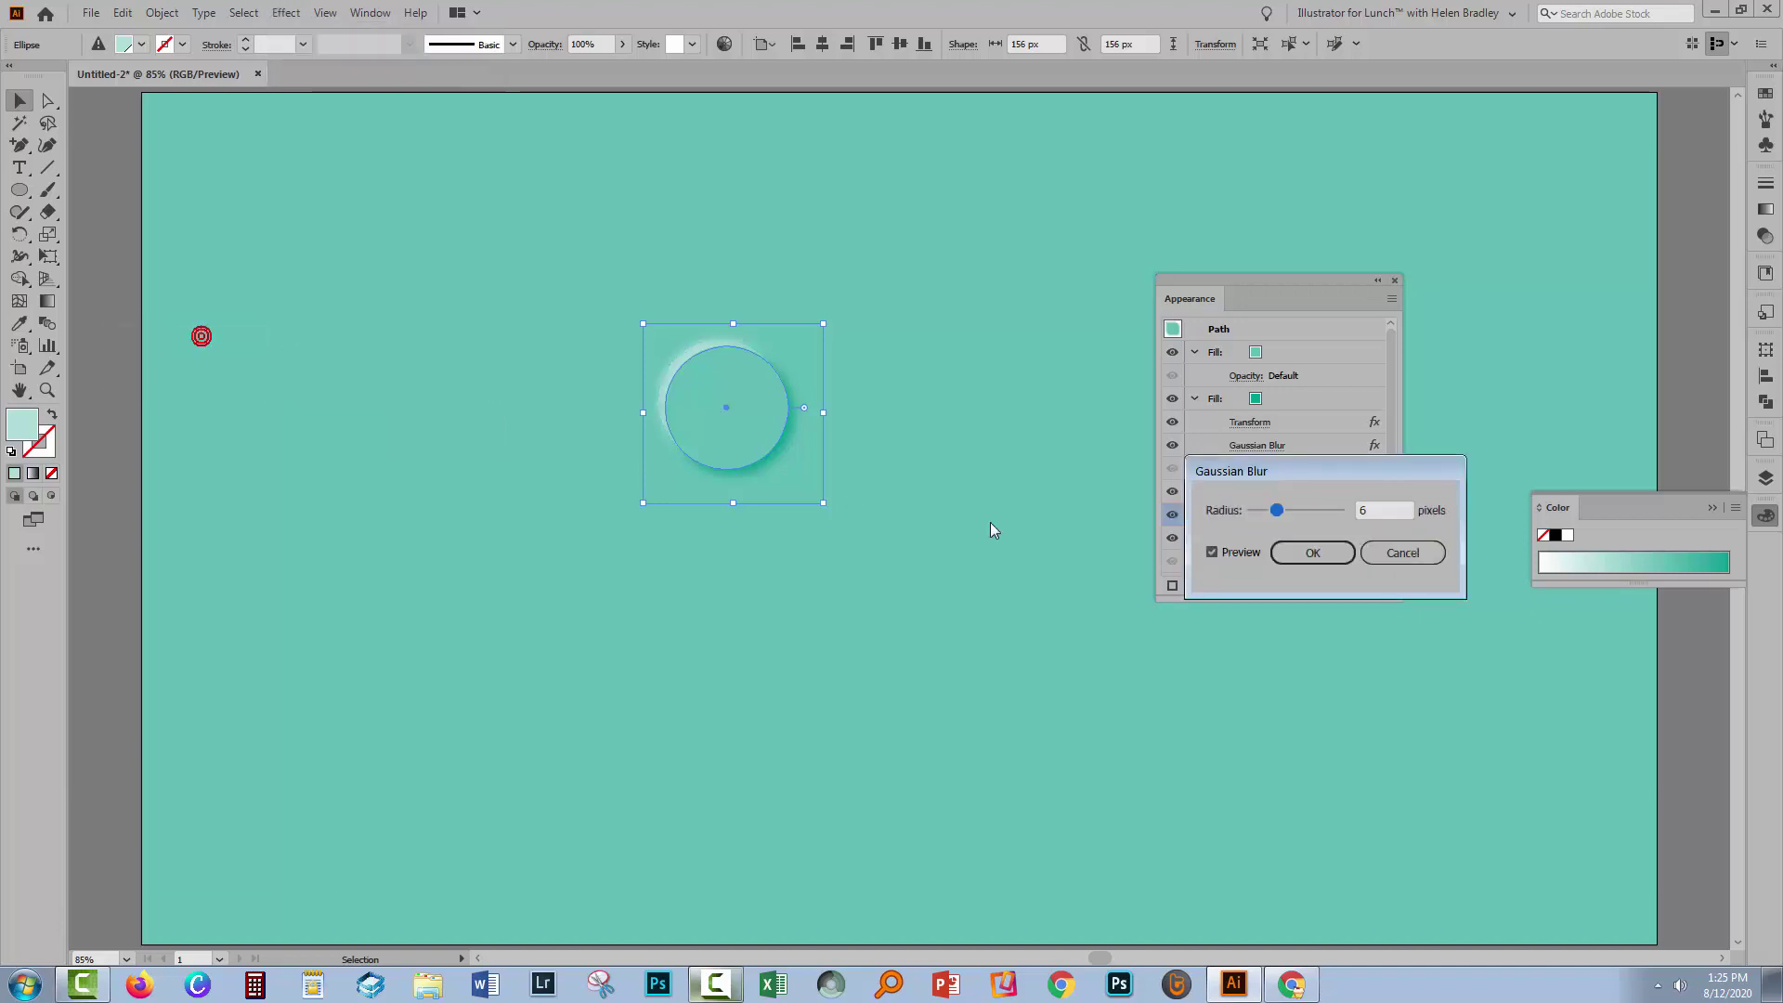
click(1313, 557)
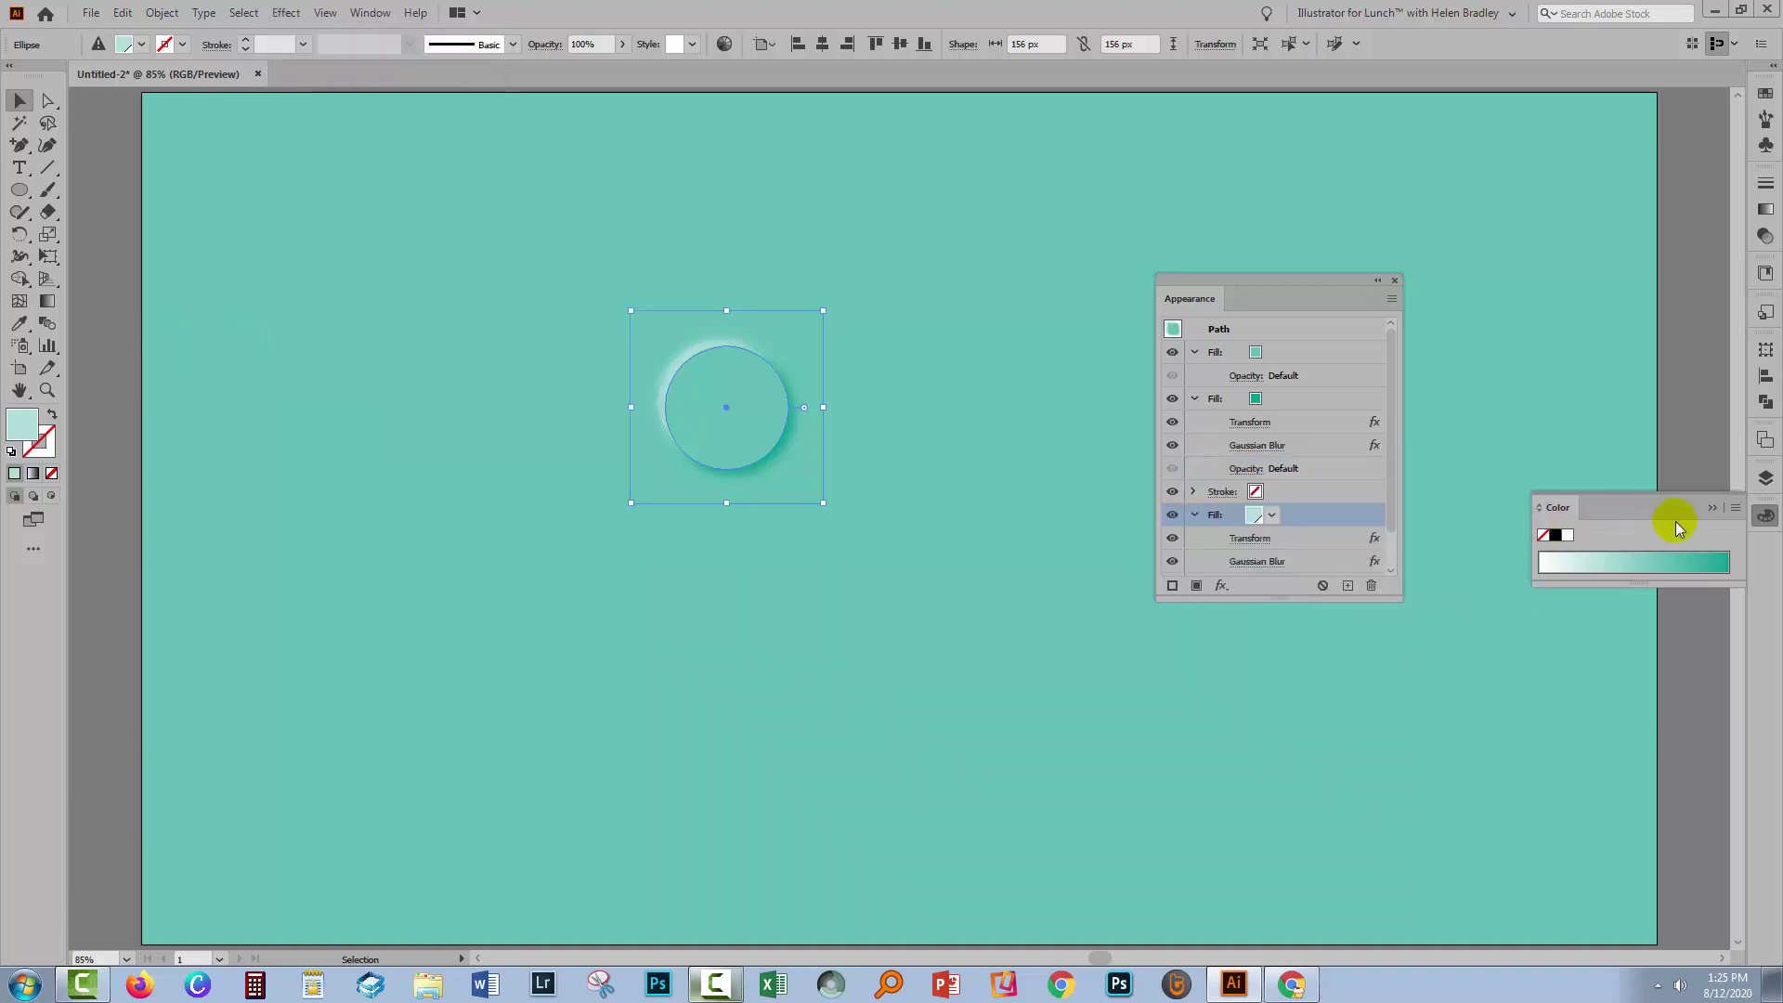
click(1710, 509)
click(907, 545)
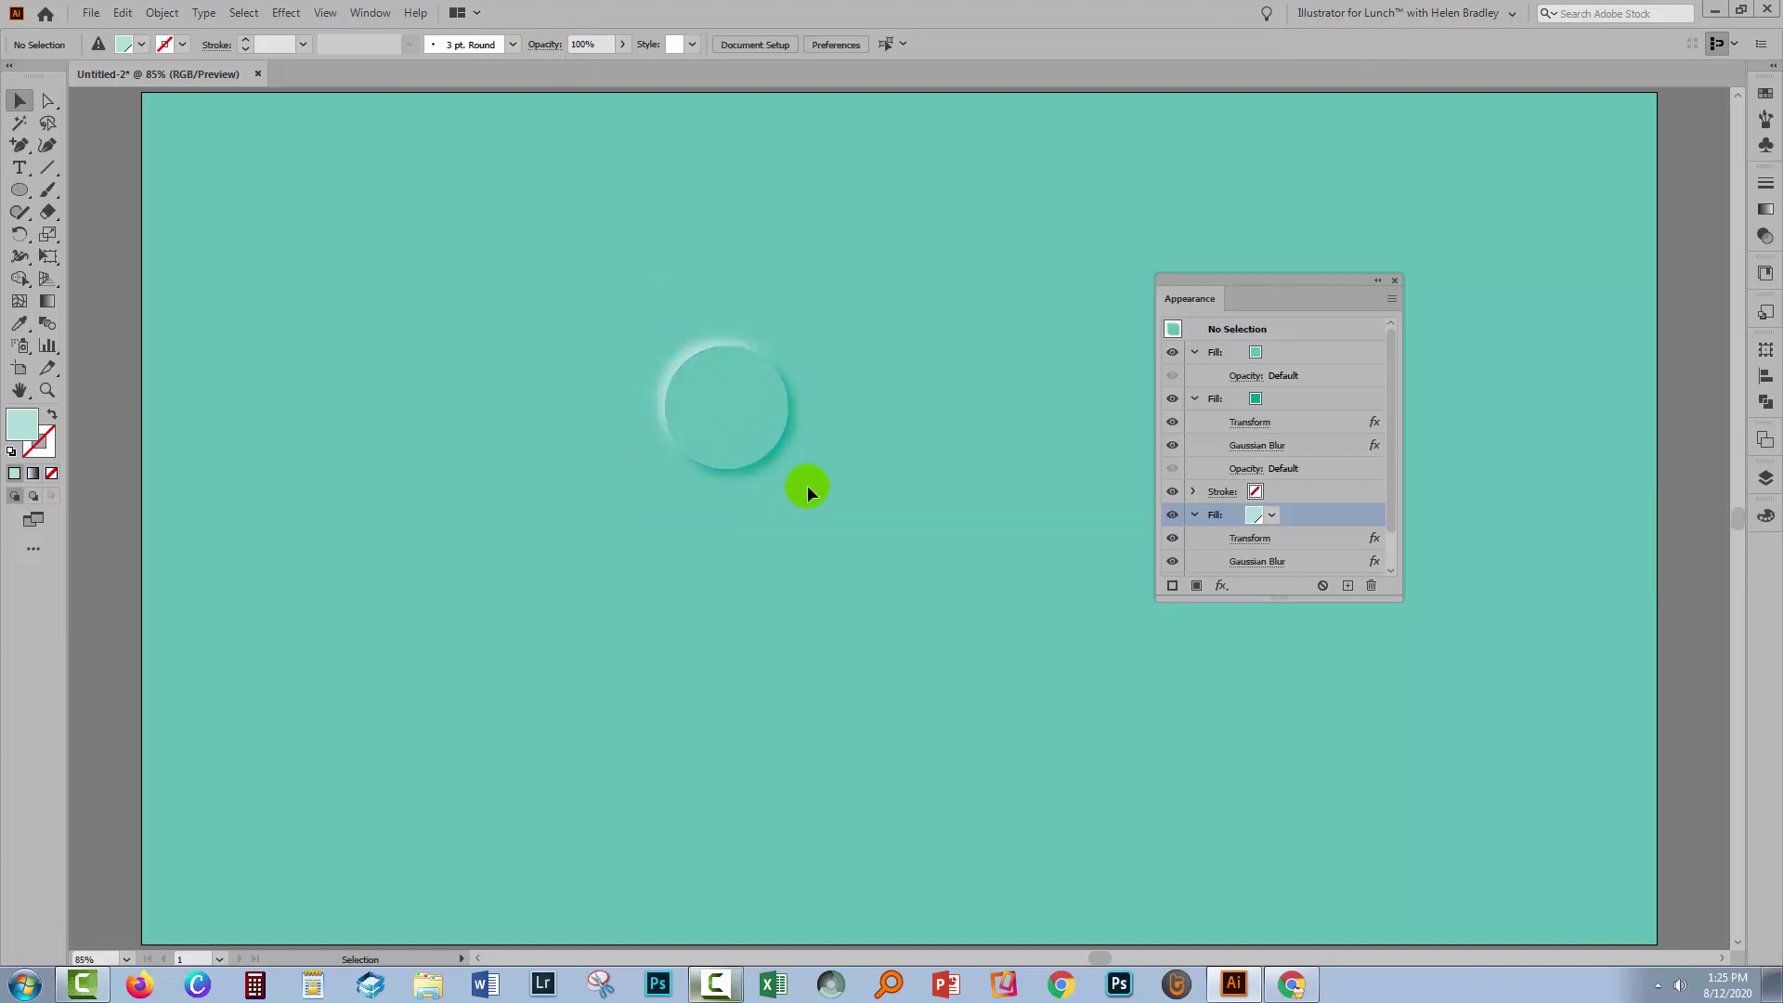
Step: Save the selected embossed circle's appearance as a new graphic style
drag(836, 500, 540, 241)
click(732, 455)
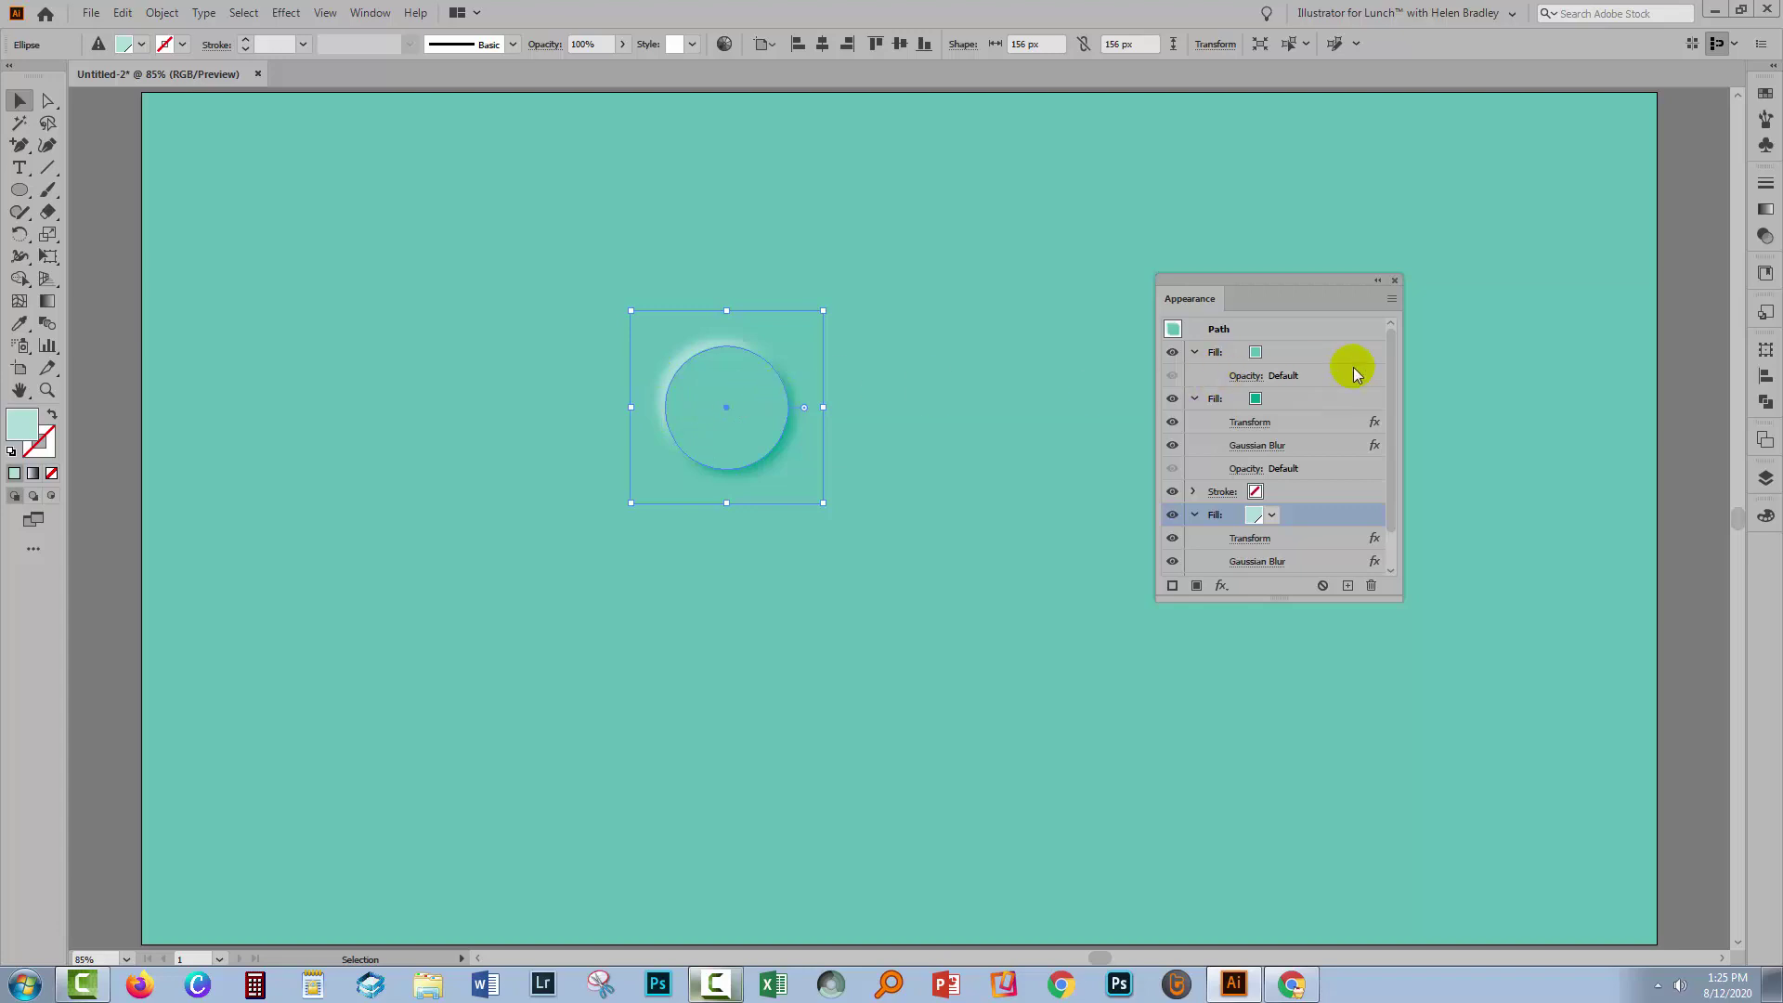
click(1765, 310)
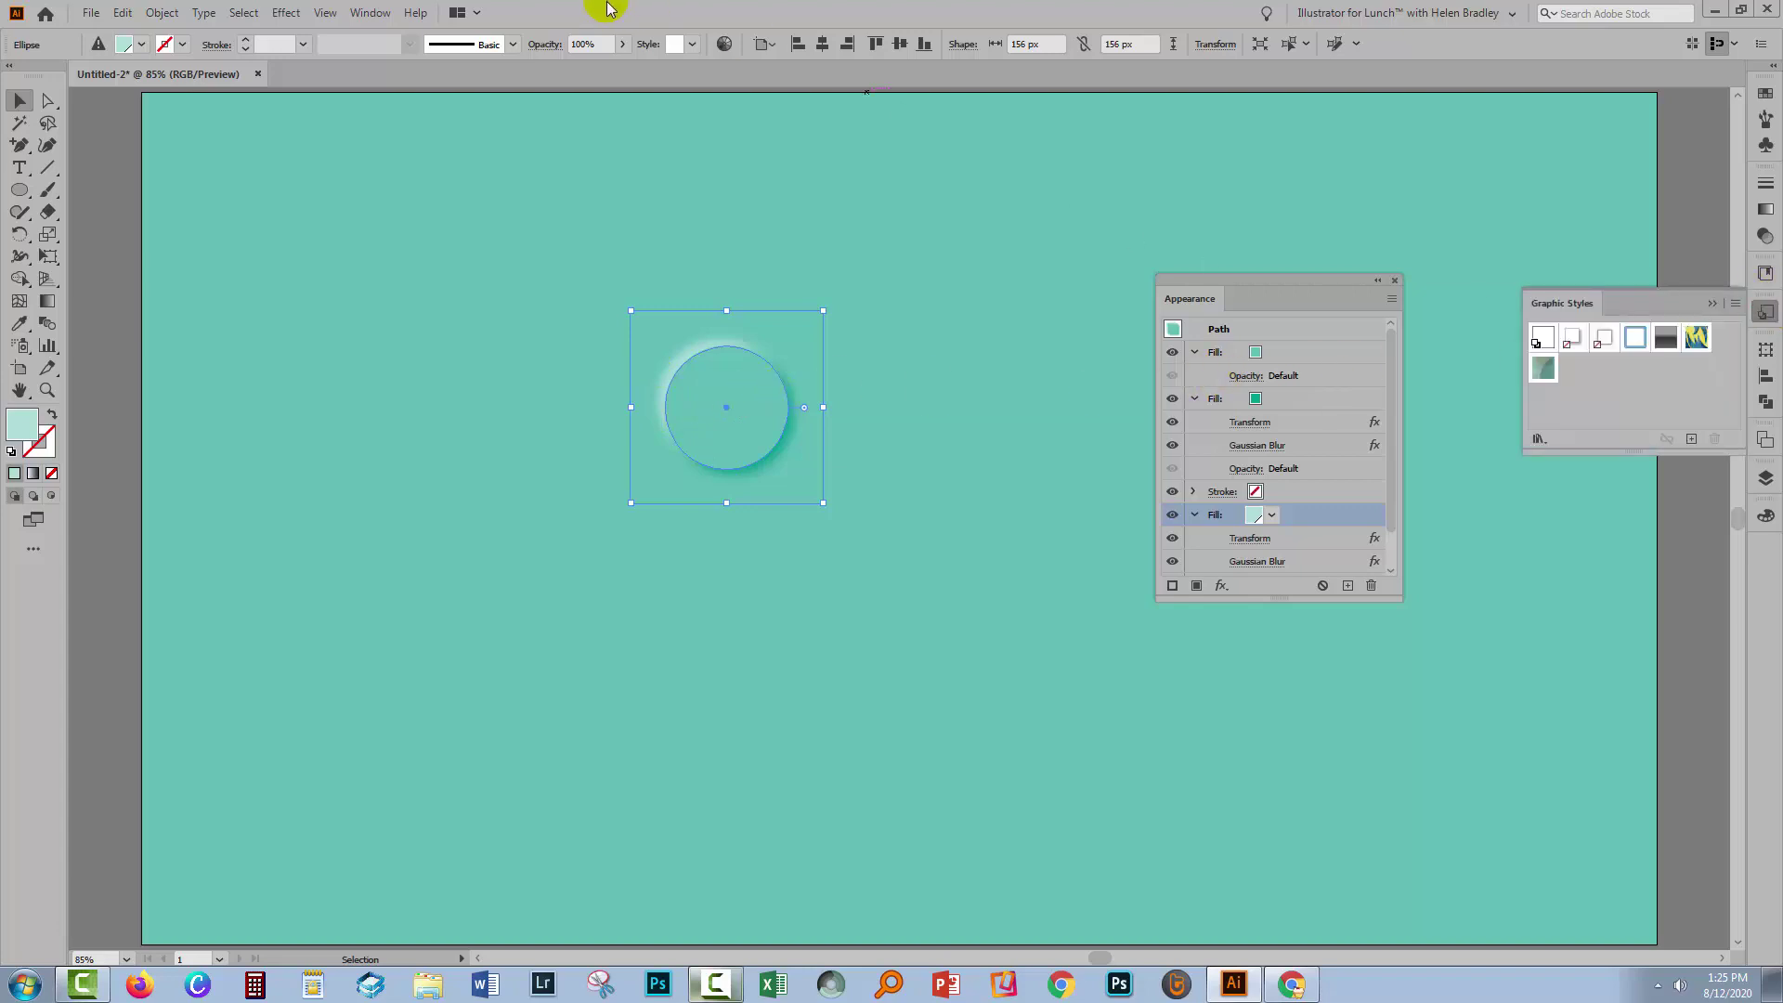
click(367, 13)
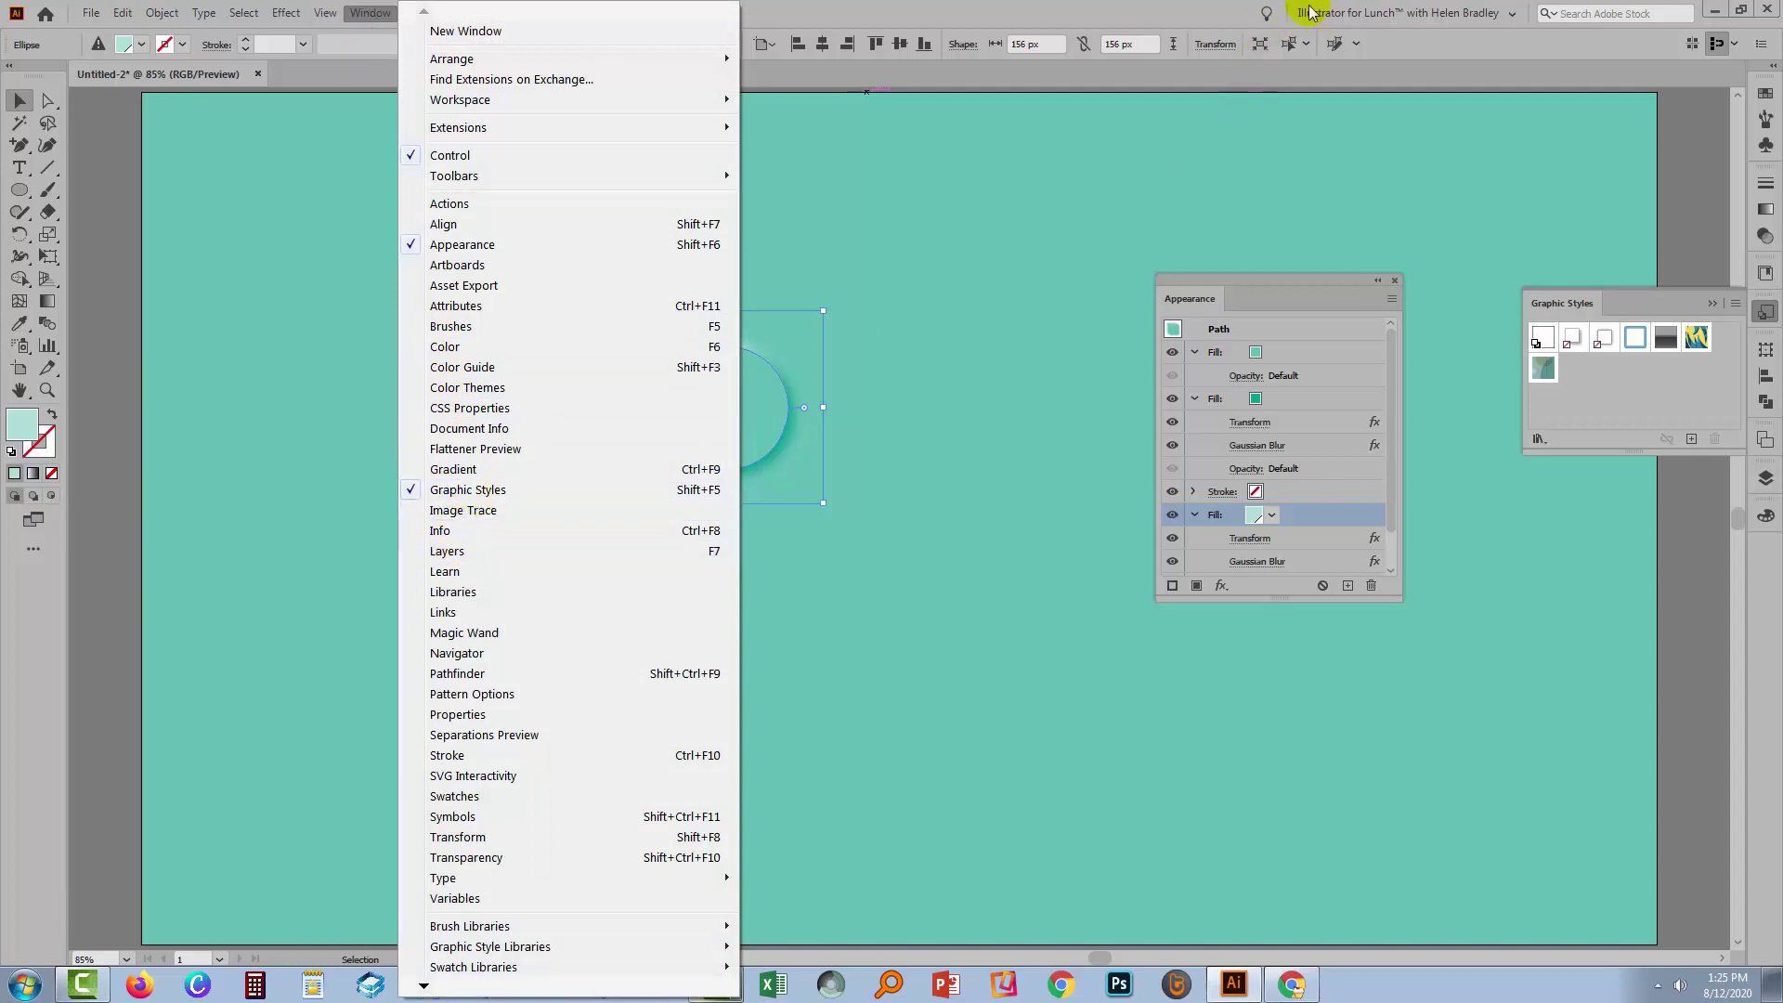
click(1325, 143)
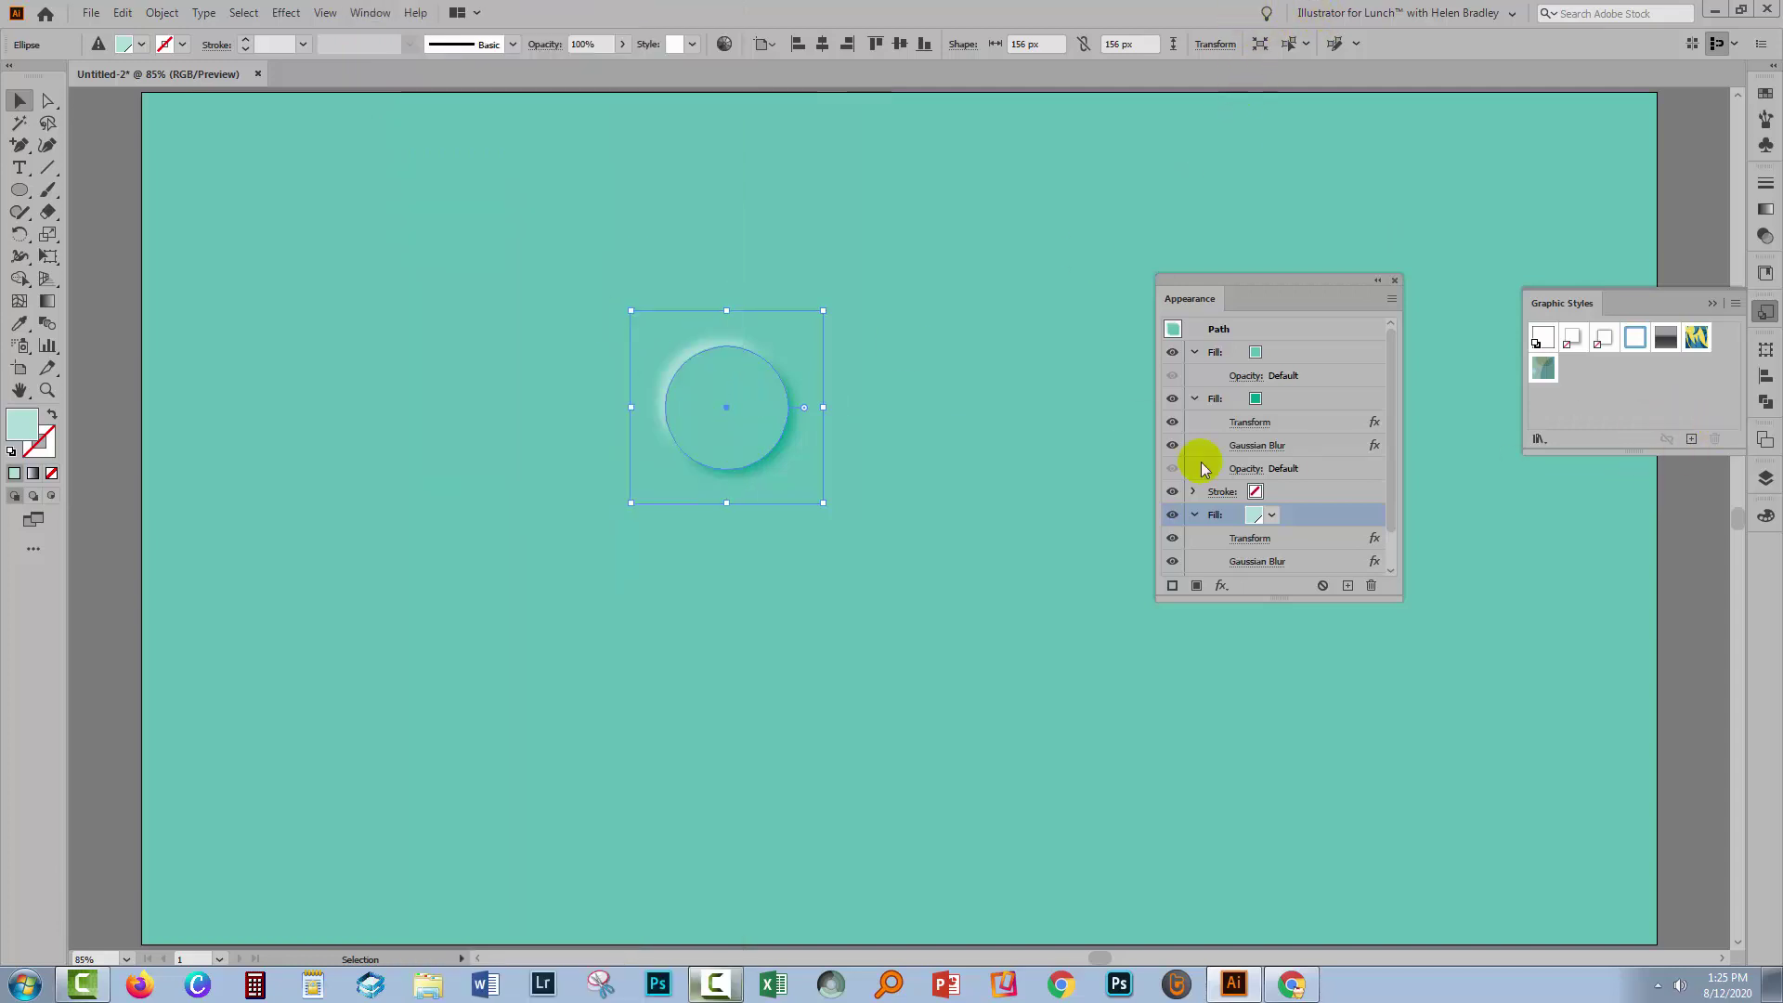
click(1691, 440)
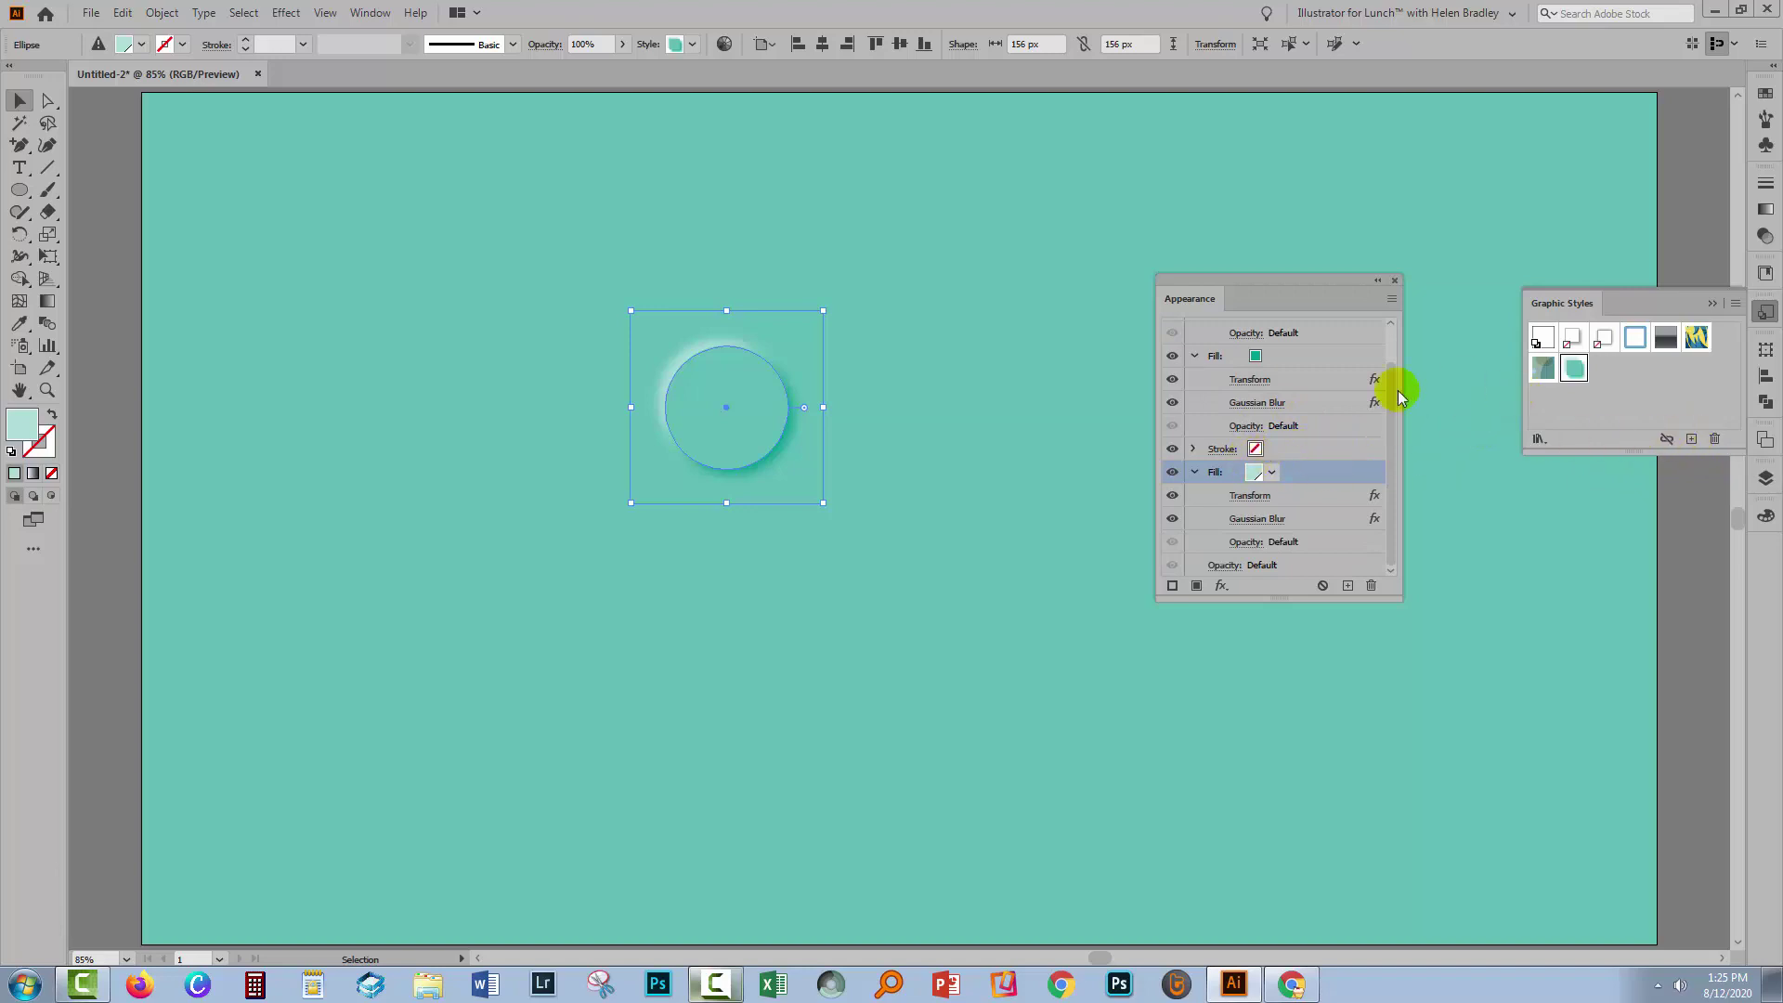
click(920, 455)
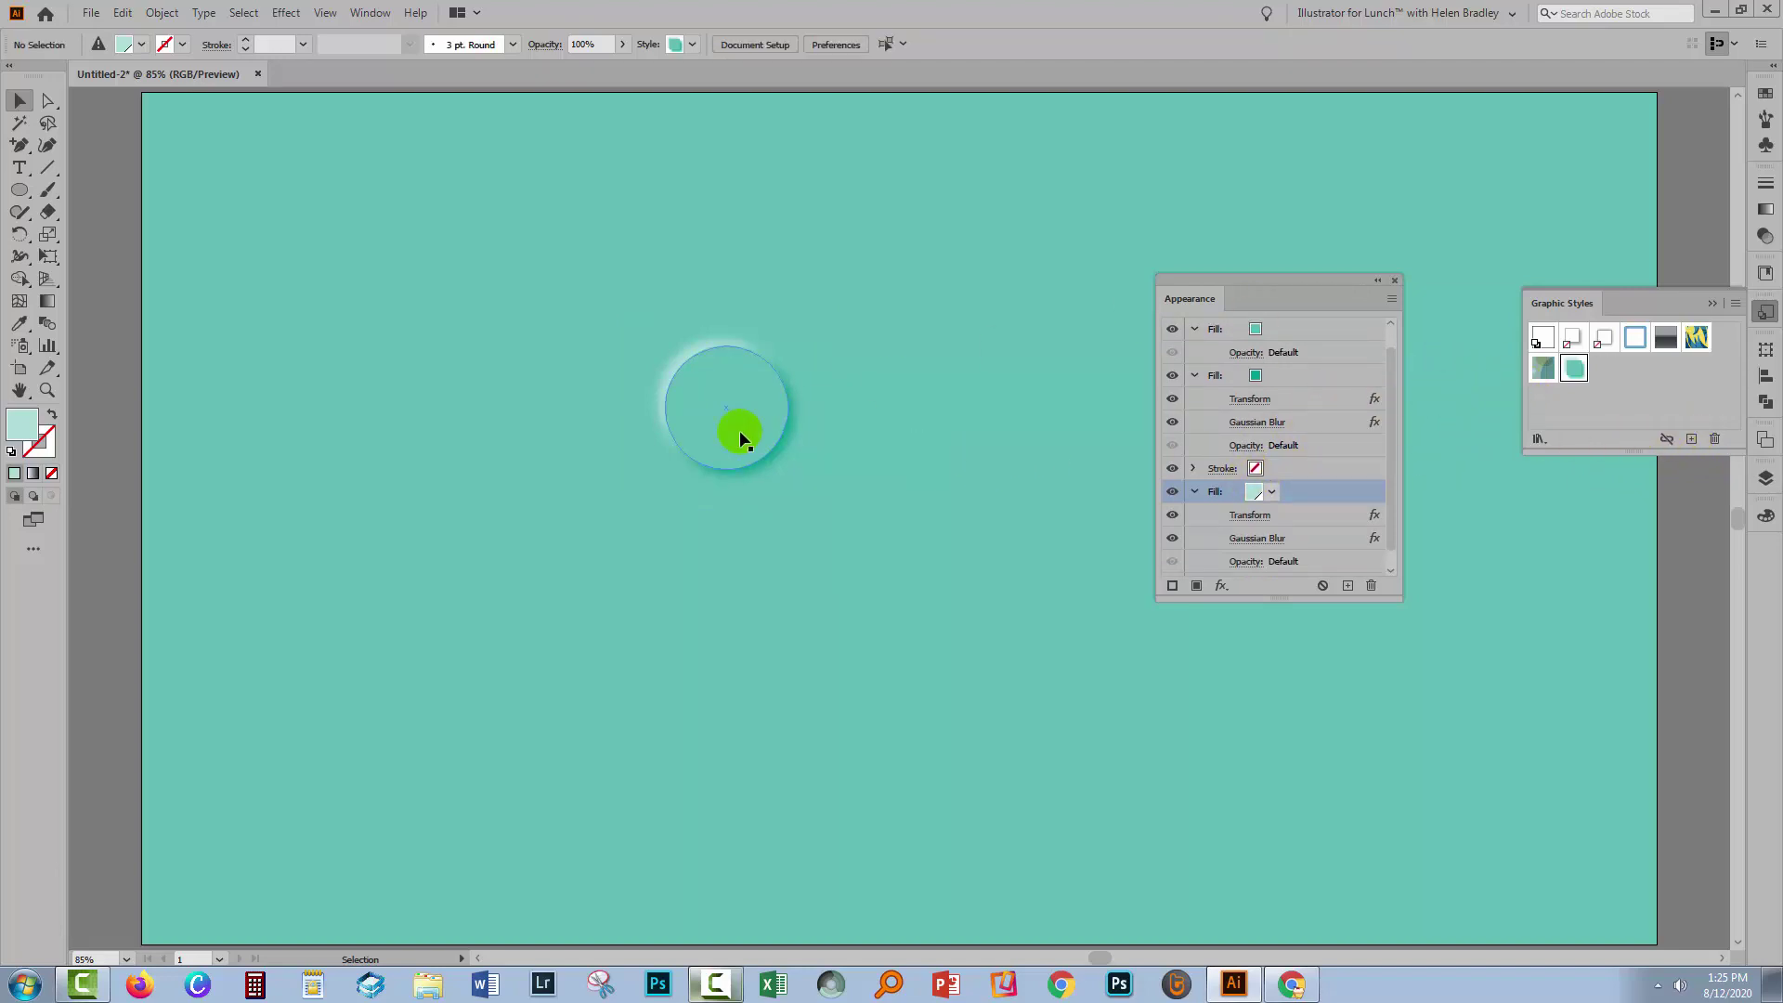
Step: Rename the new graphic style to 'Hard edge'
click(1573, 368)
double_click(1573, 369)
text(Hard edge)
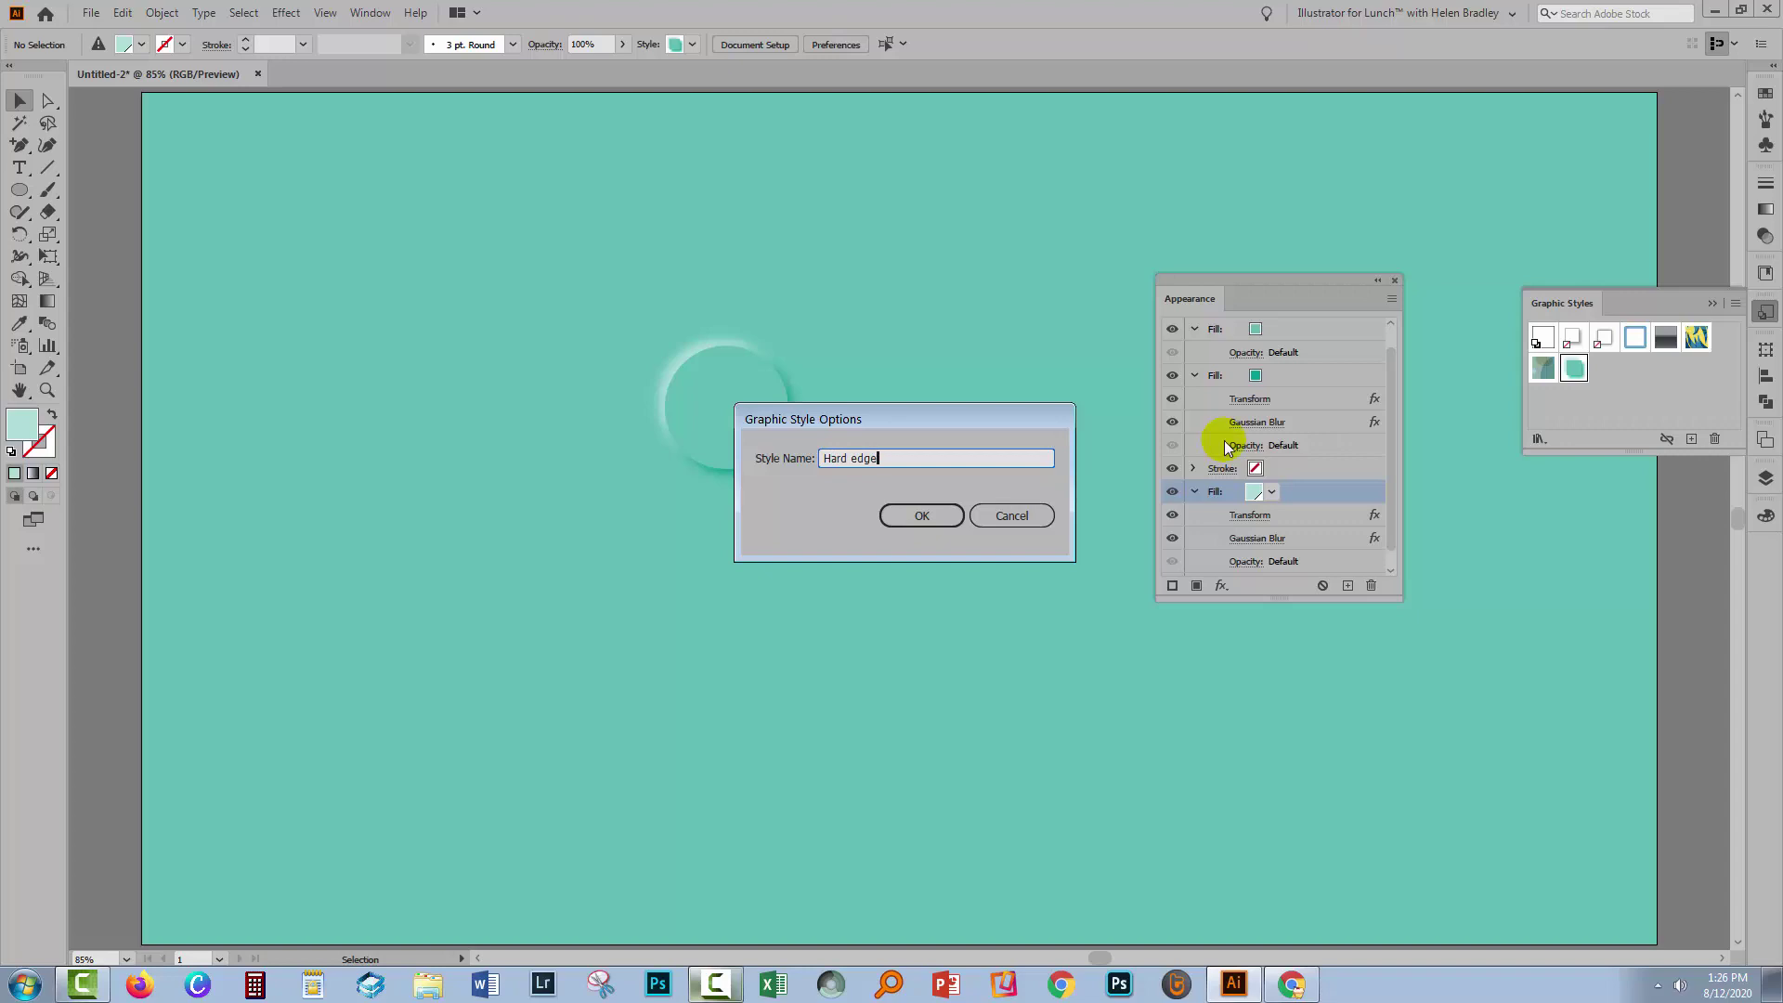
key(Return)
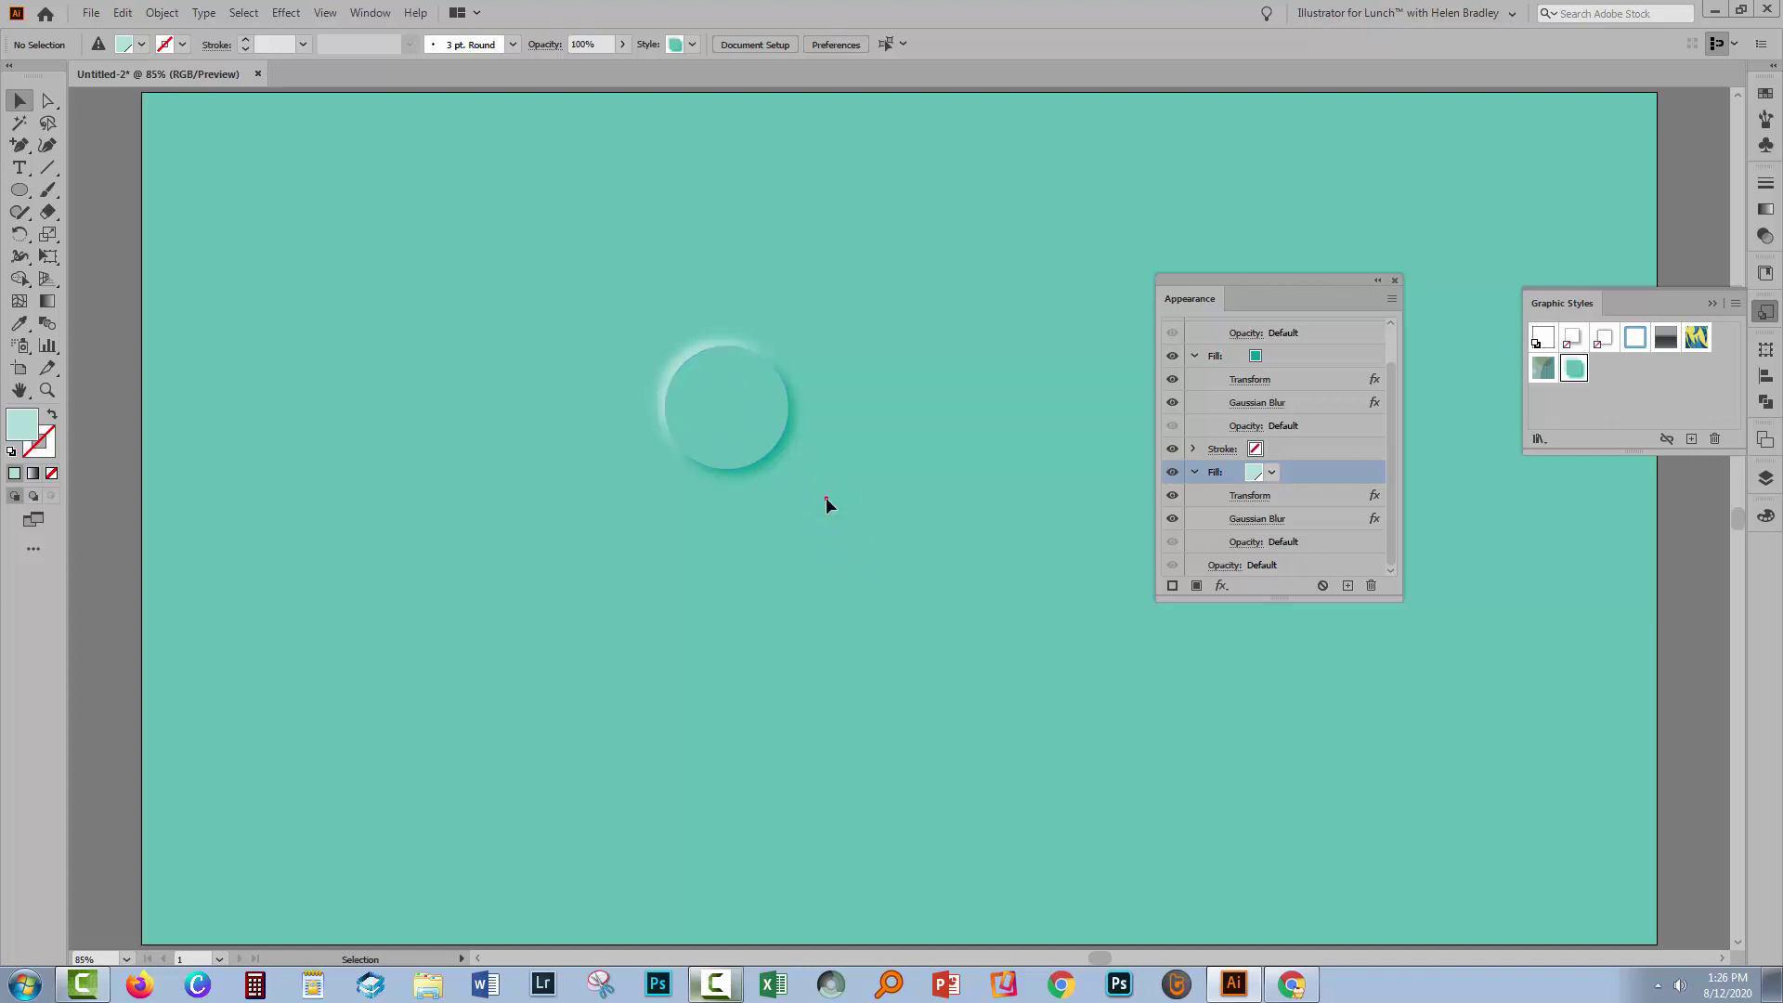
Step: Duplicate the embossed circle to the left and target the middle circle's top light fill
drag(795, 475, 619, 299)
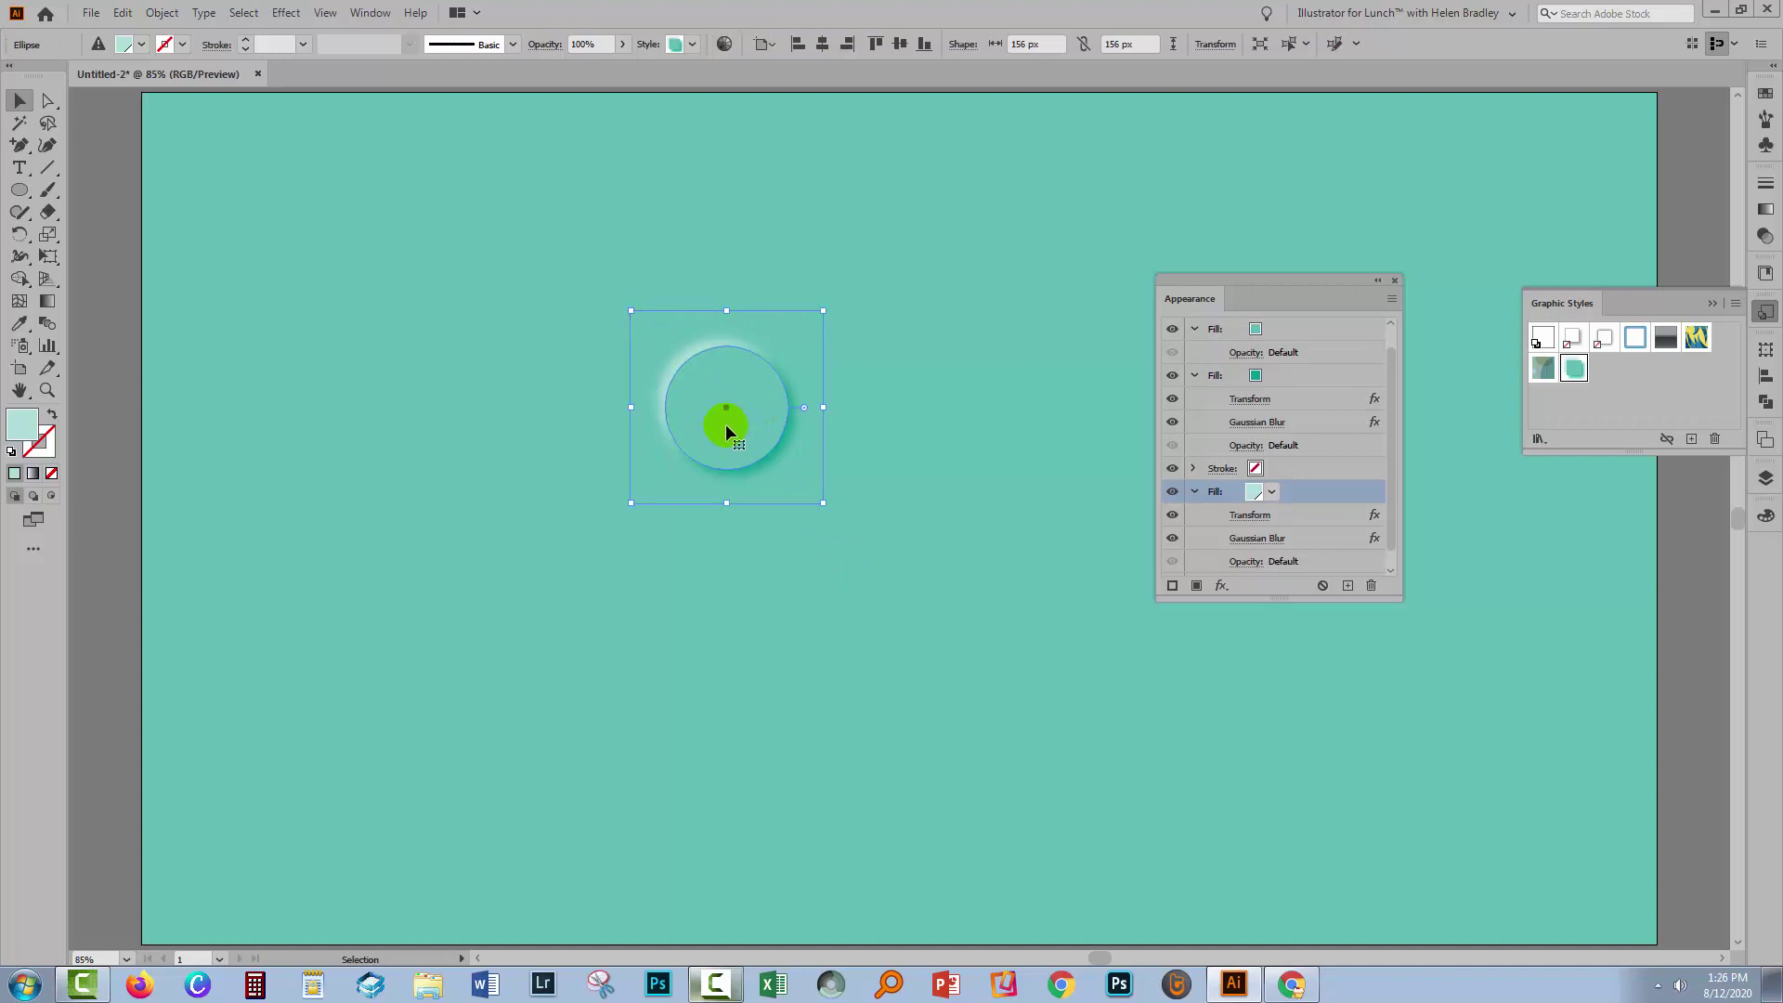
drag(726, 426, 447, 420)
drag(821, 536, 583, 263)
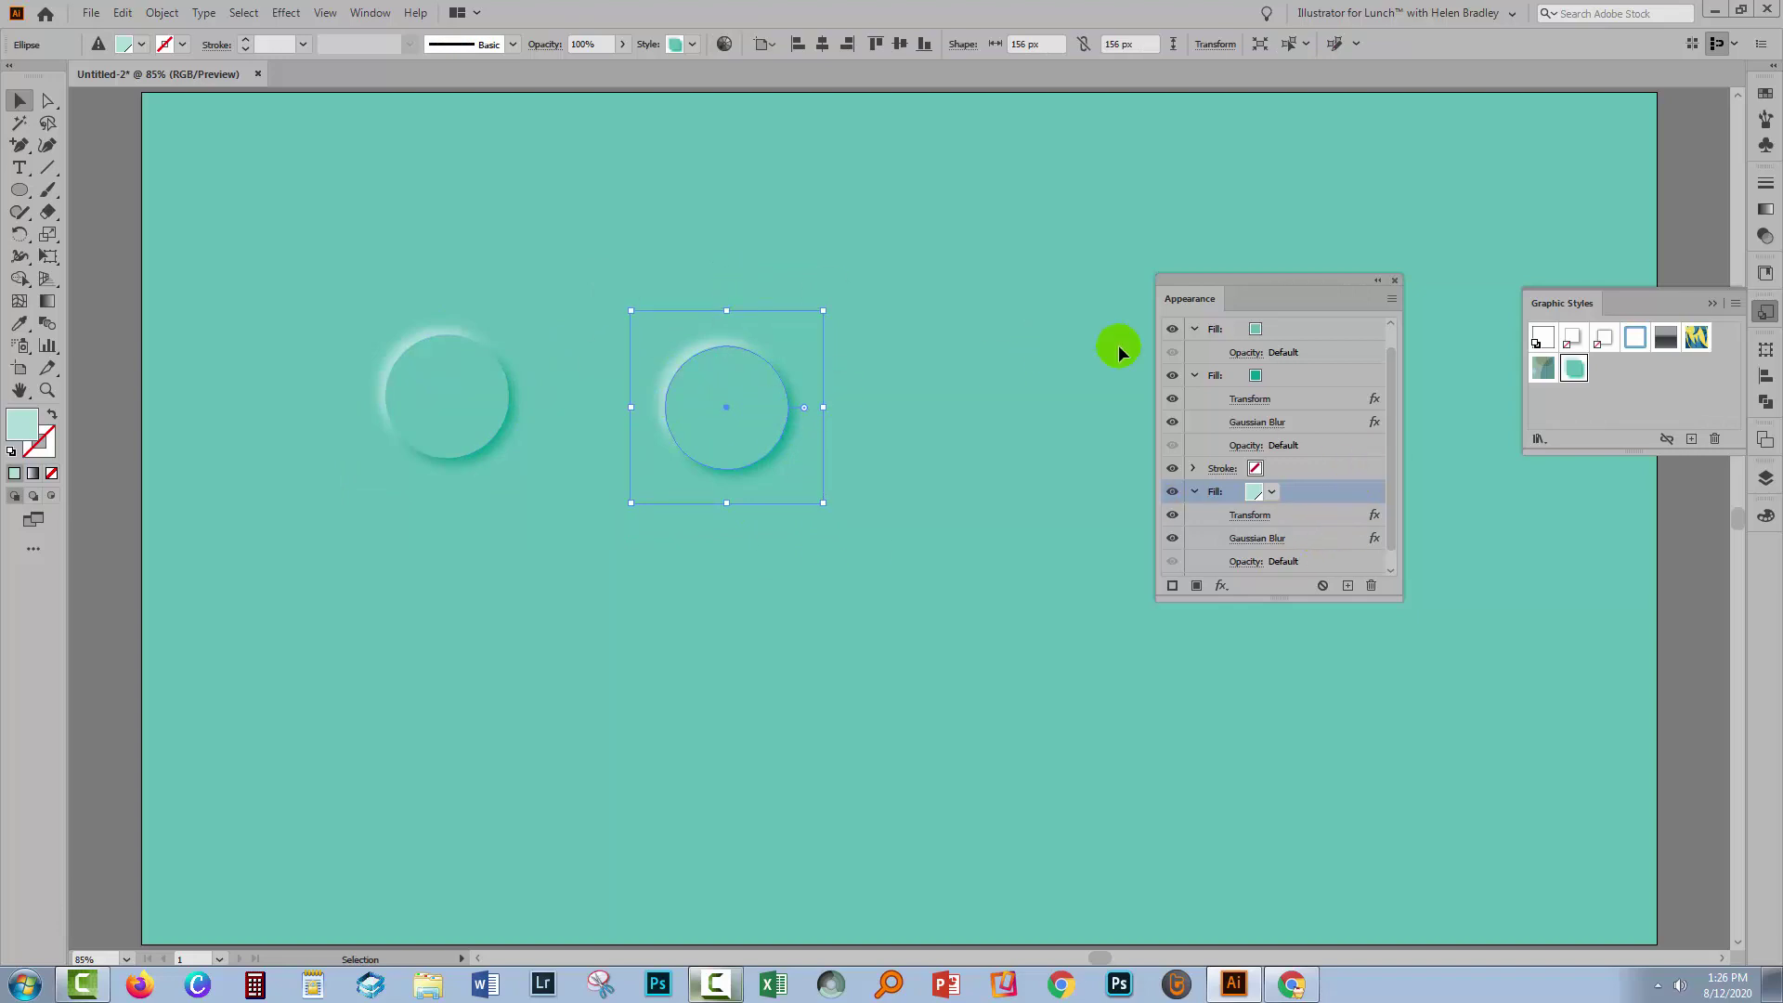
click(1255, 329)
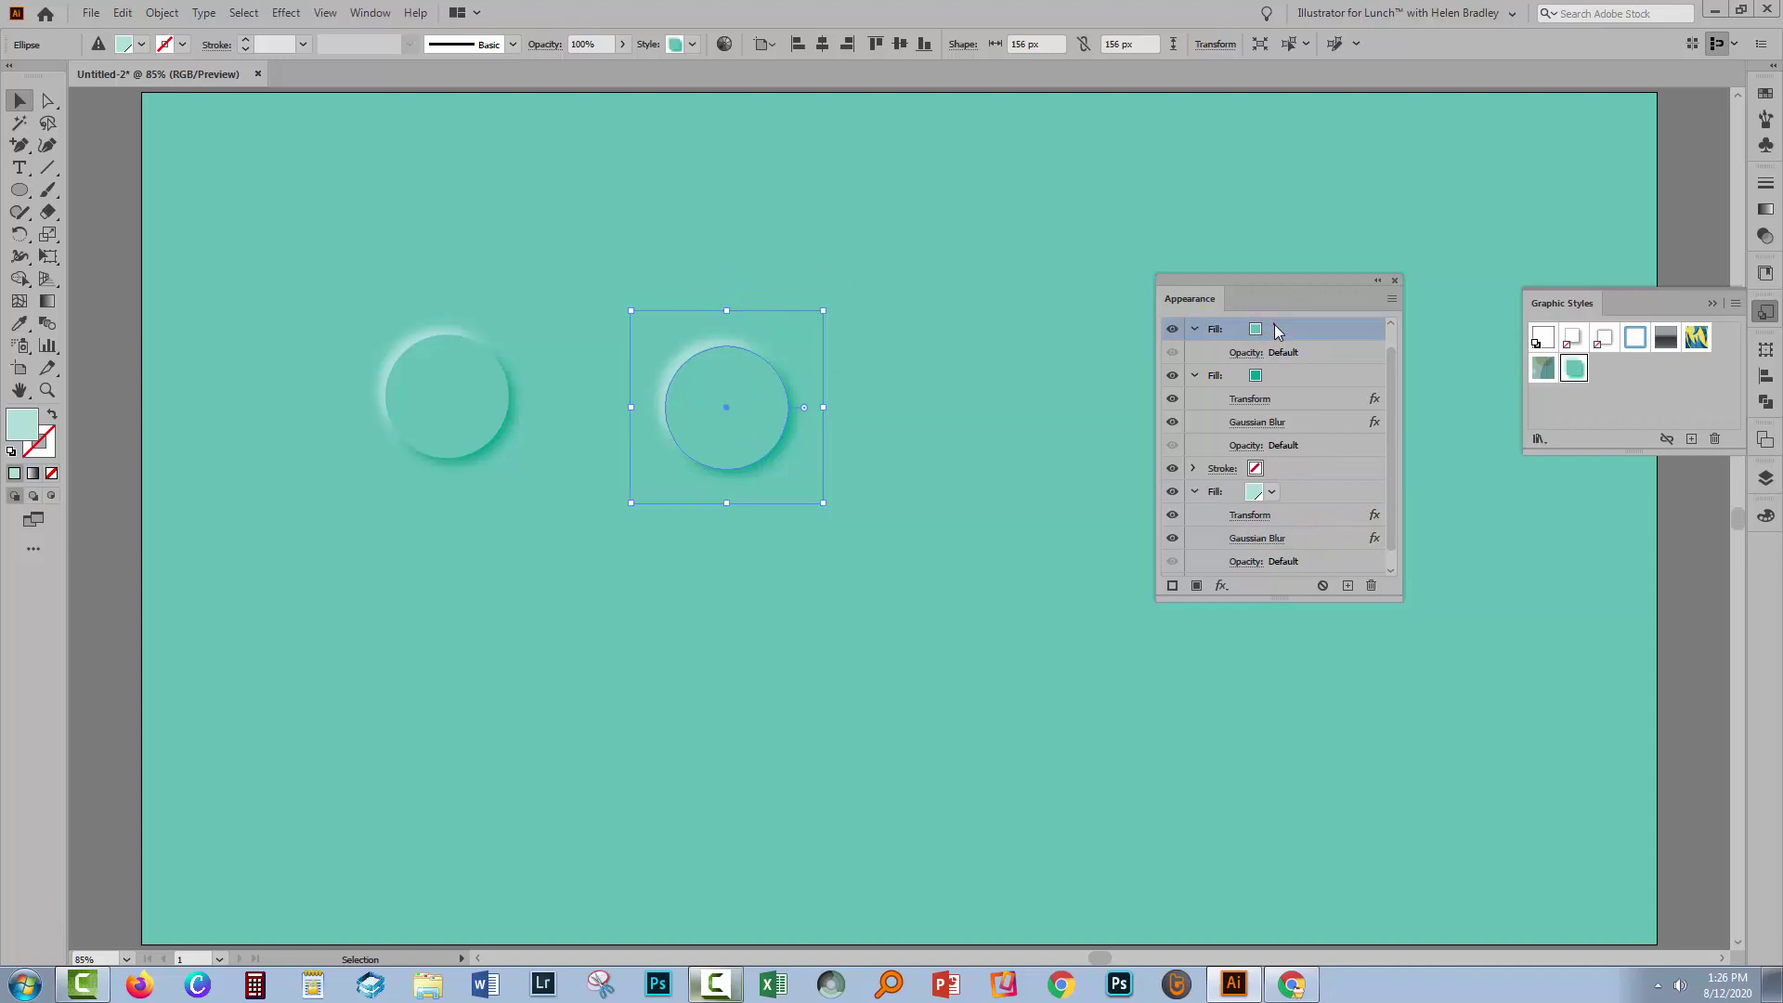
click(1172, 329)
click(1173, 329)
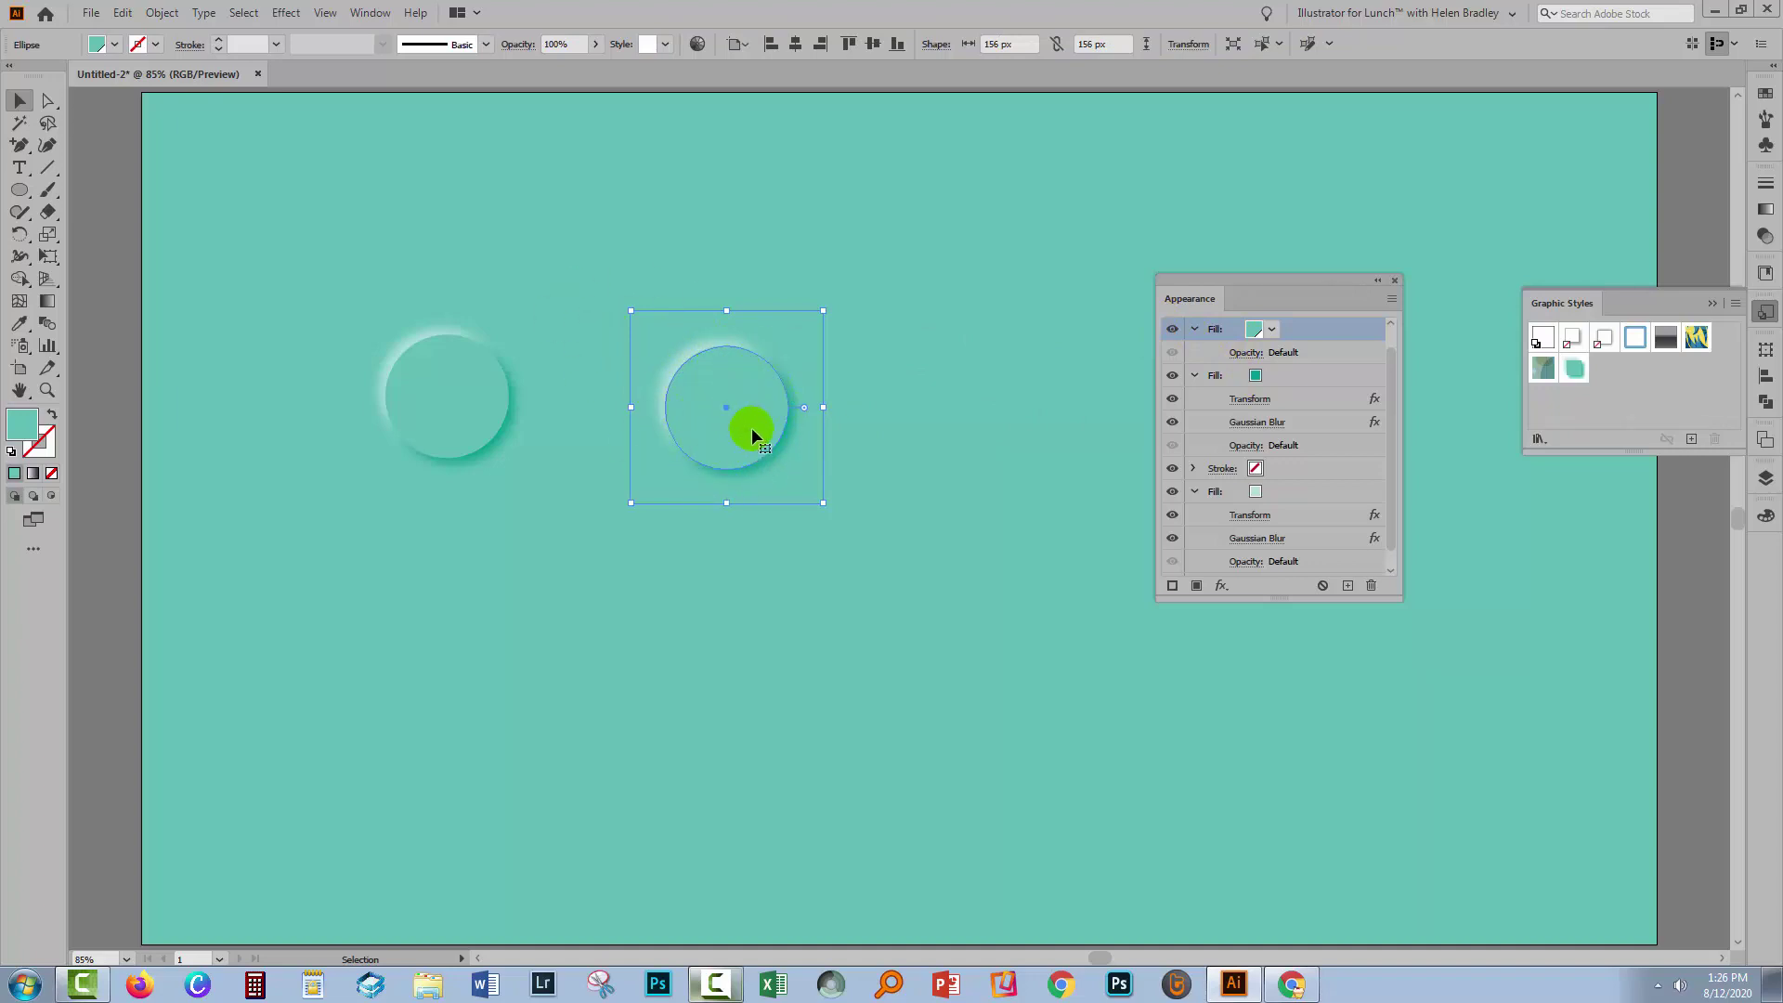
Step: Add a 2 px Gaussian Blur to the top light fill
click(271, 10)
mouse_move(316, 333)
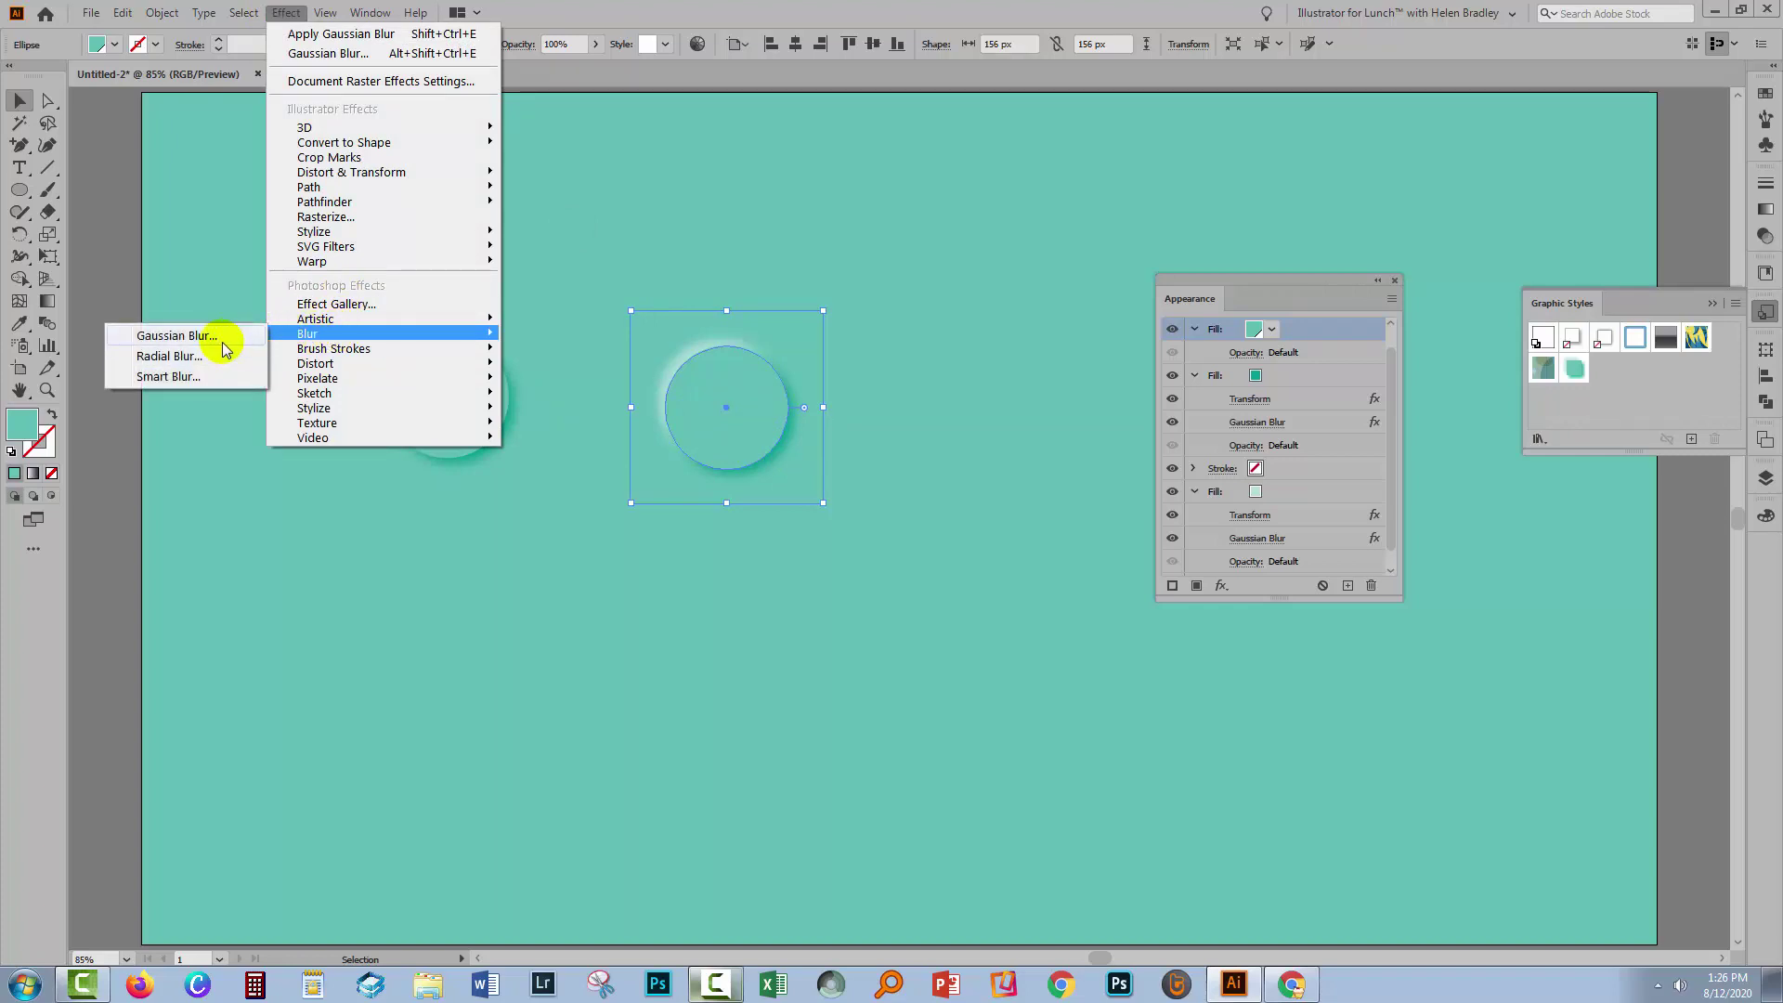
click(175, 336)
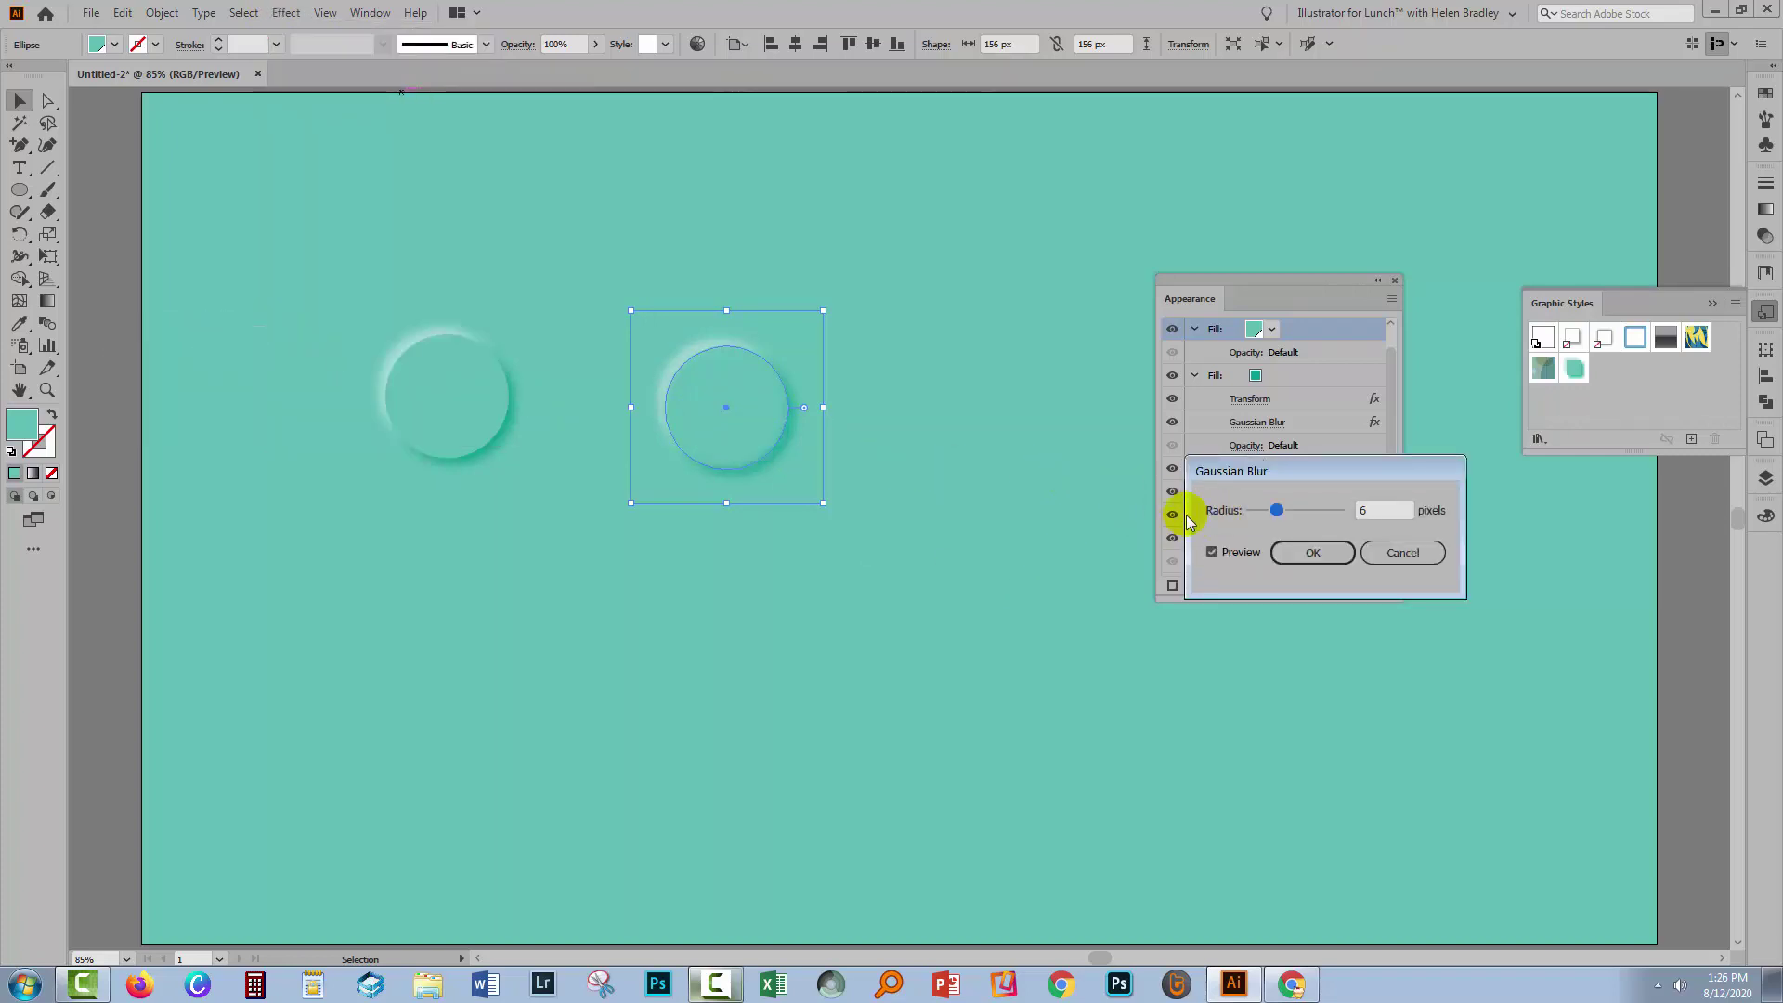
double_click(1370, 510)
text(2)
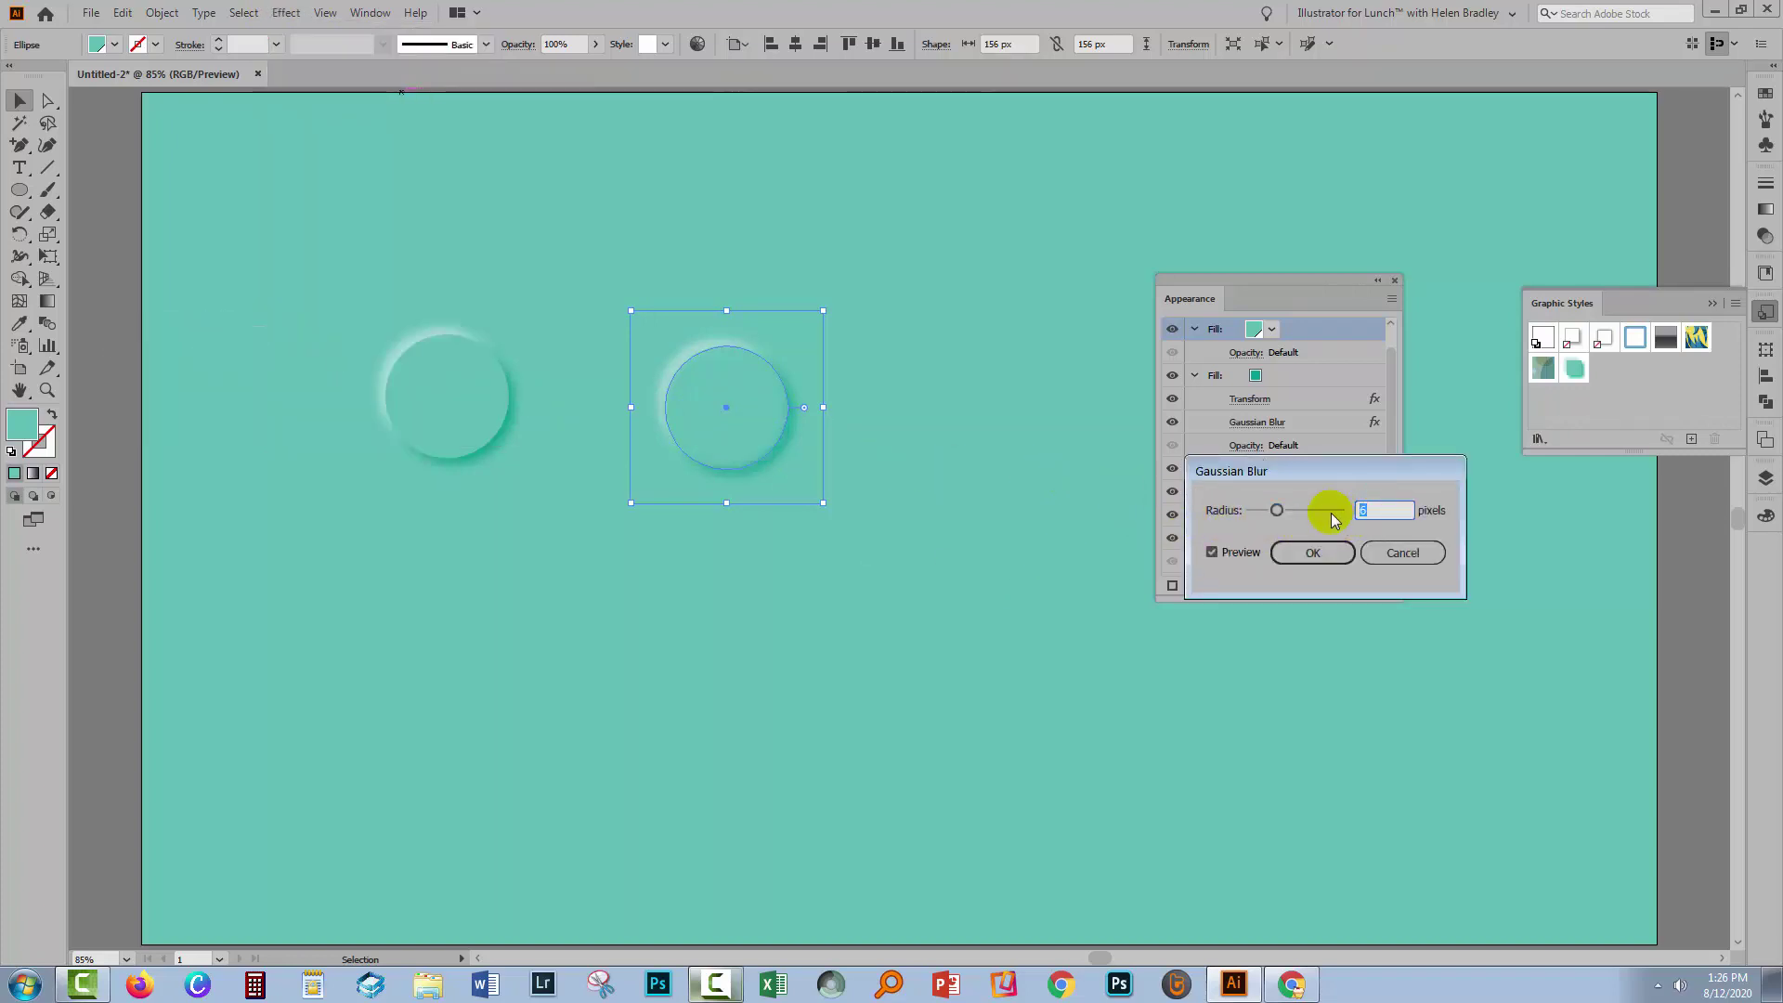
click(1306, 561)
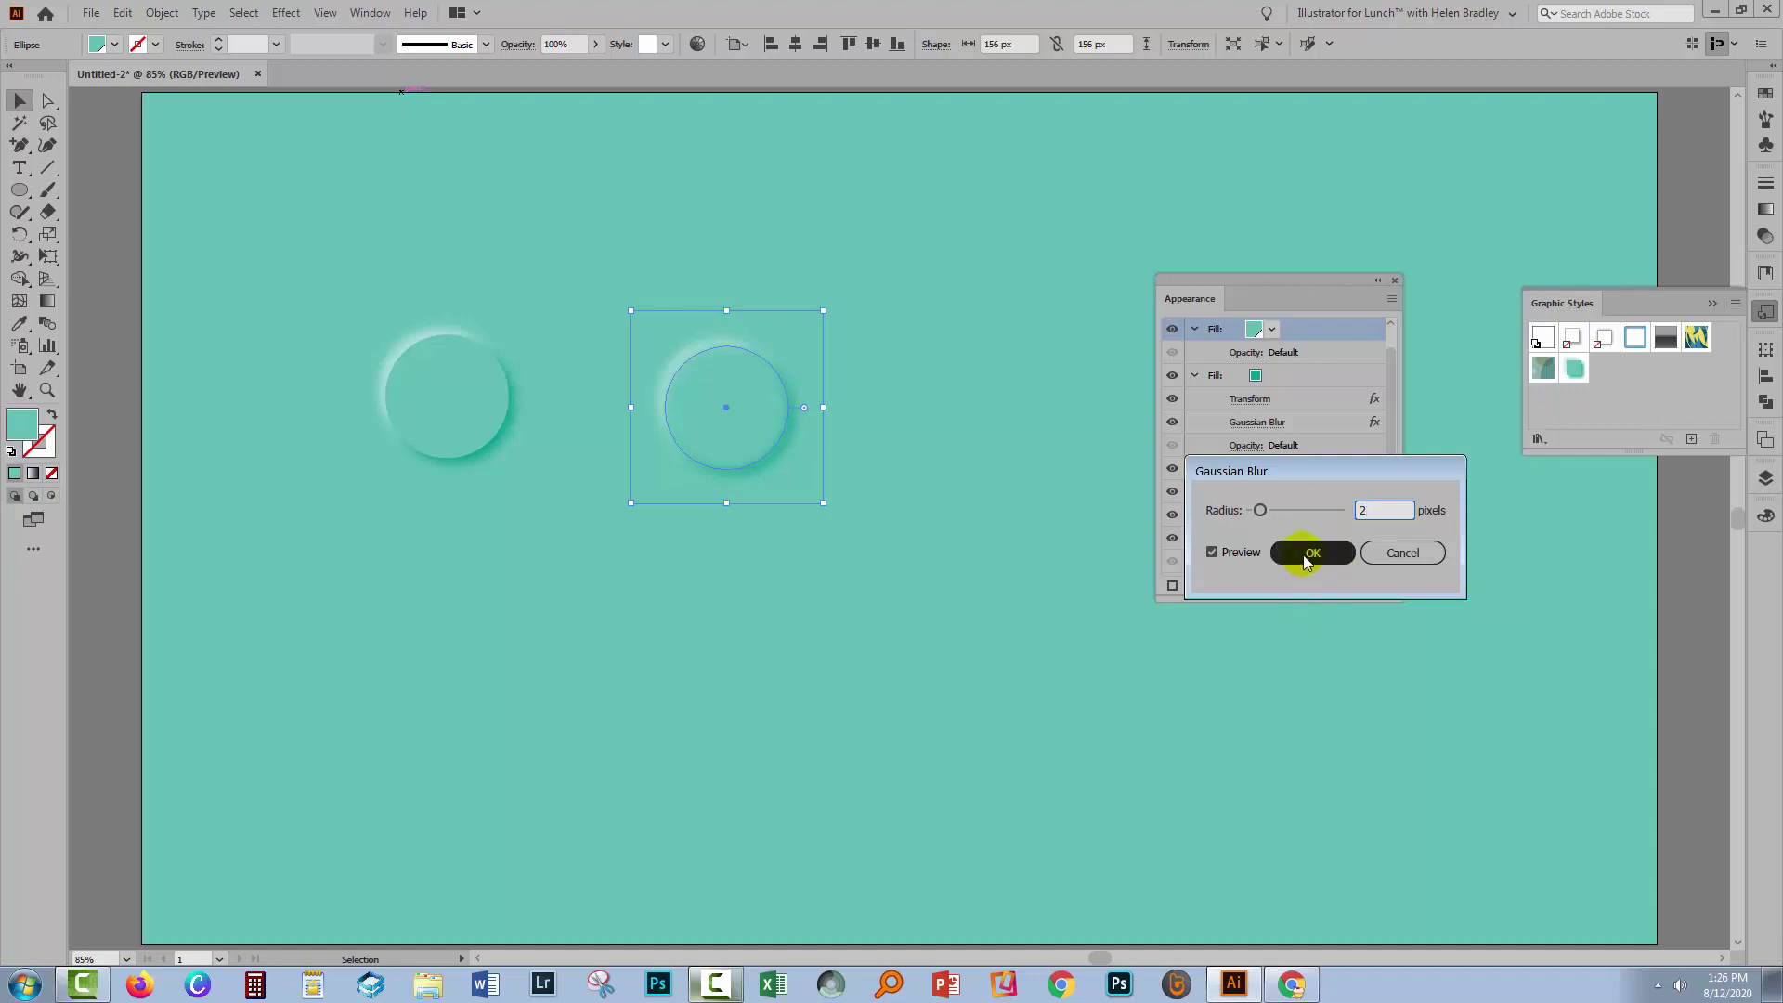
Step: Save the middle circle's look as a new graphic style named 'Soft Button'
click(812, 610)
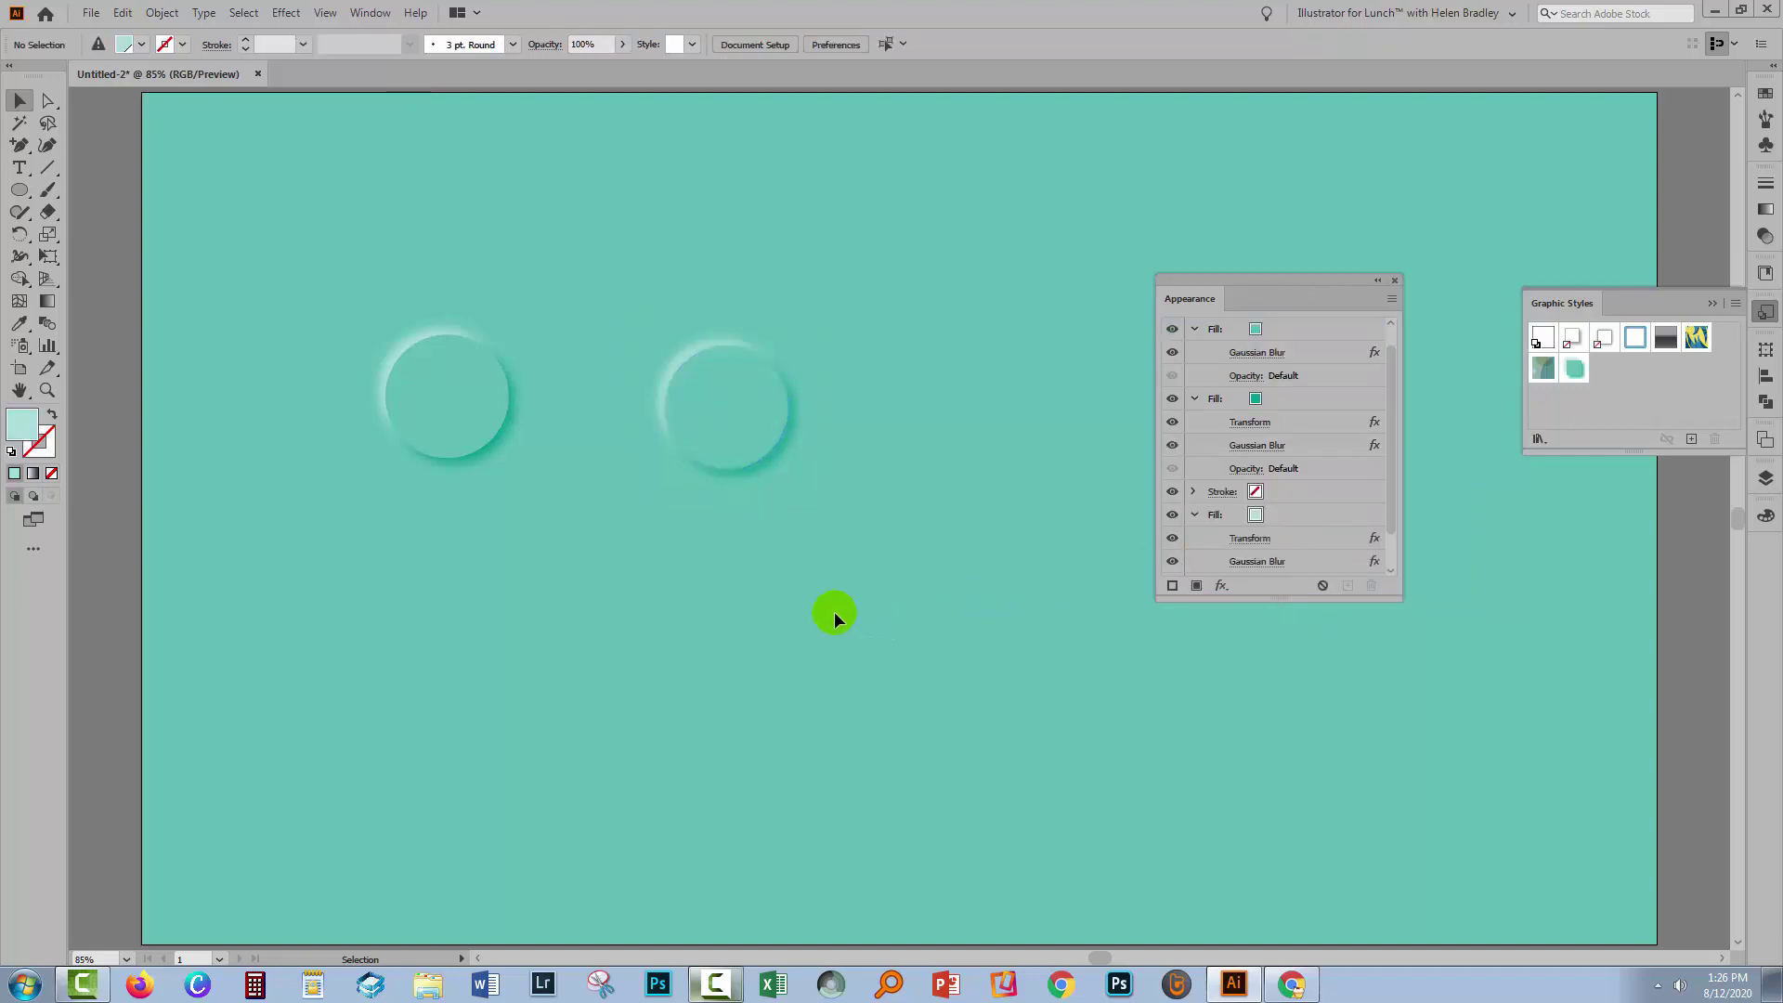
drag(844, 532, 617, 287)
click(716, 390)
click(1523, 469)
click(1691, 438)
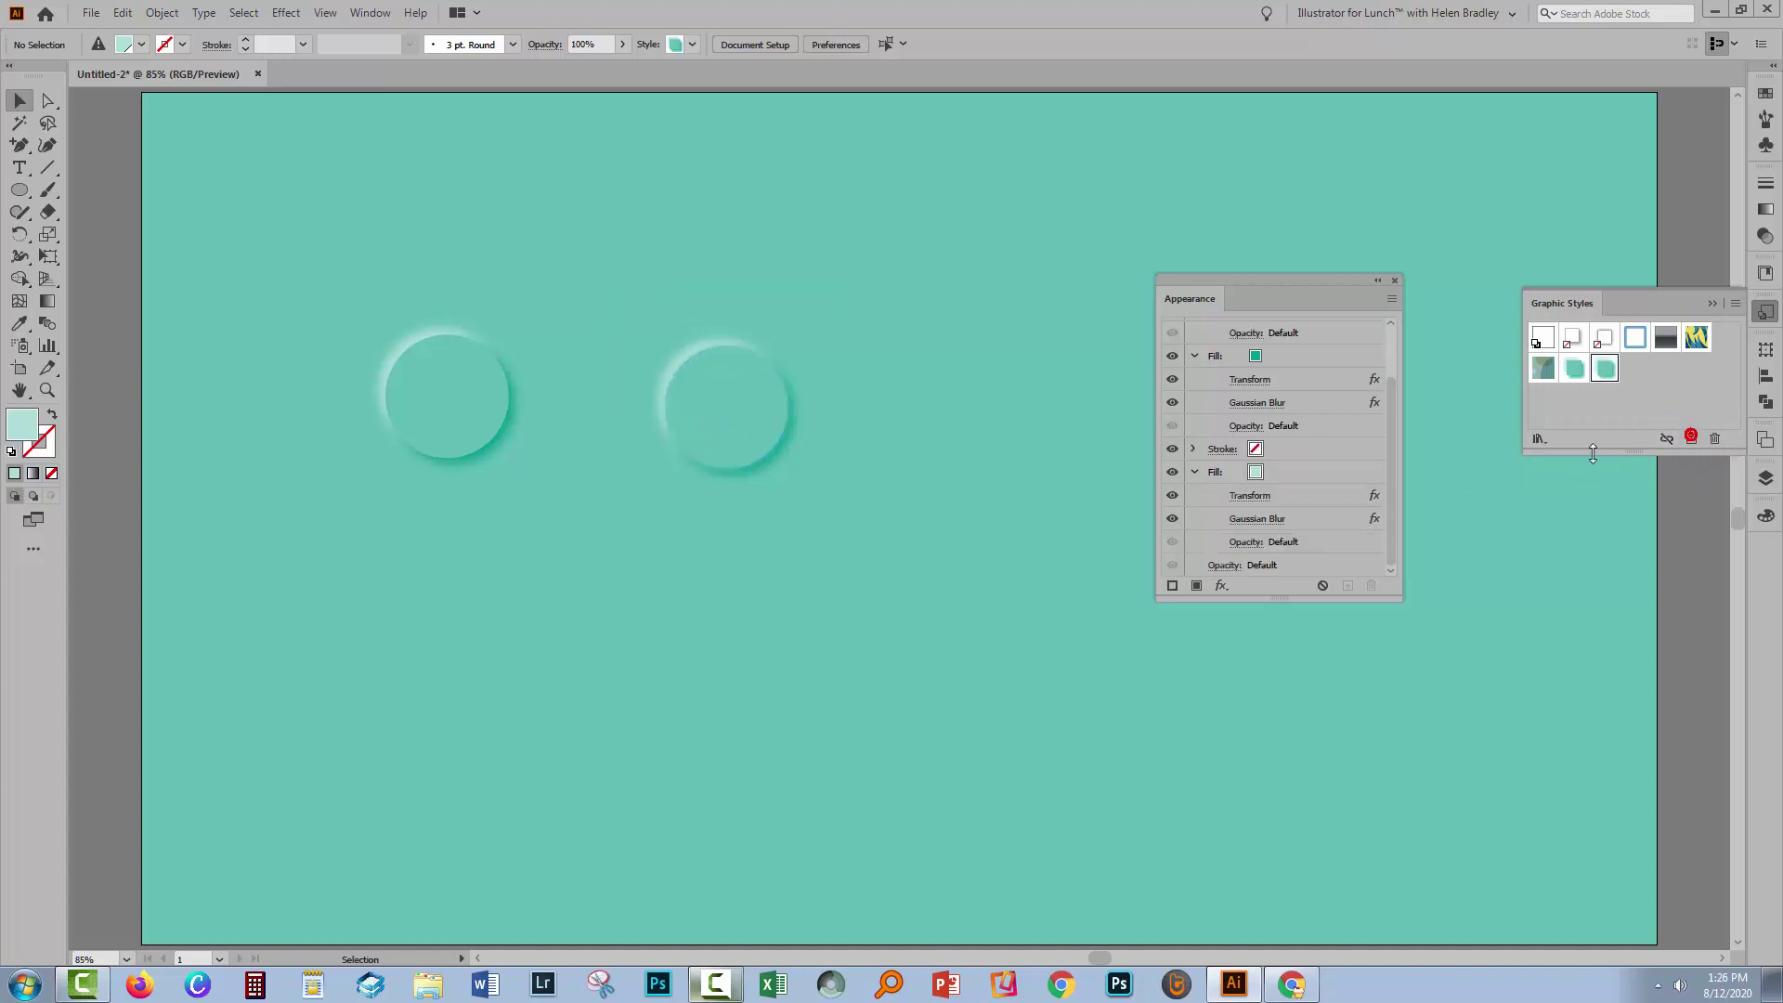
click(1605, 369)
click(1224, 586)
double_click(1605, 367)
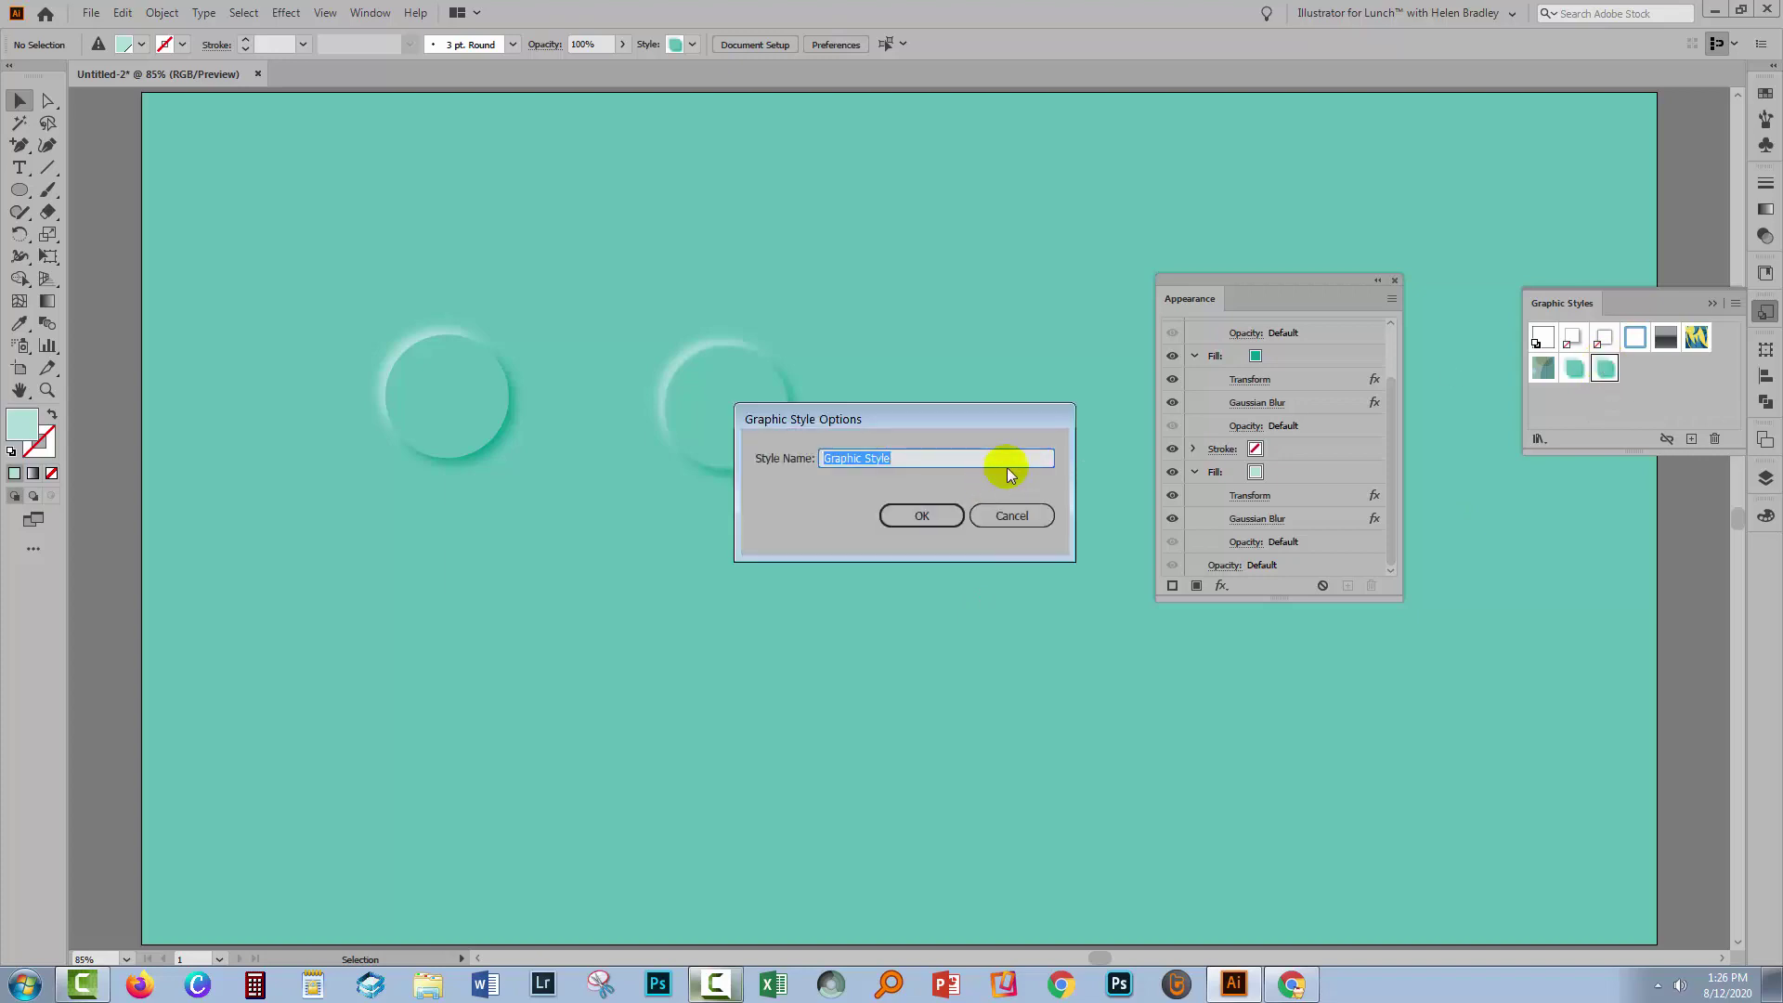
text(Soft)
text( Button)
key(Return)
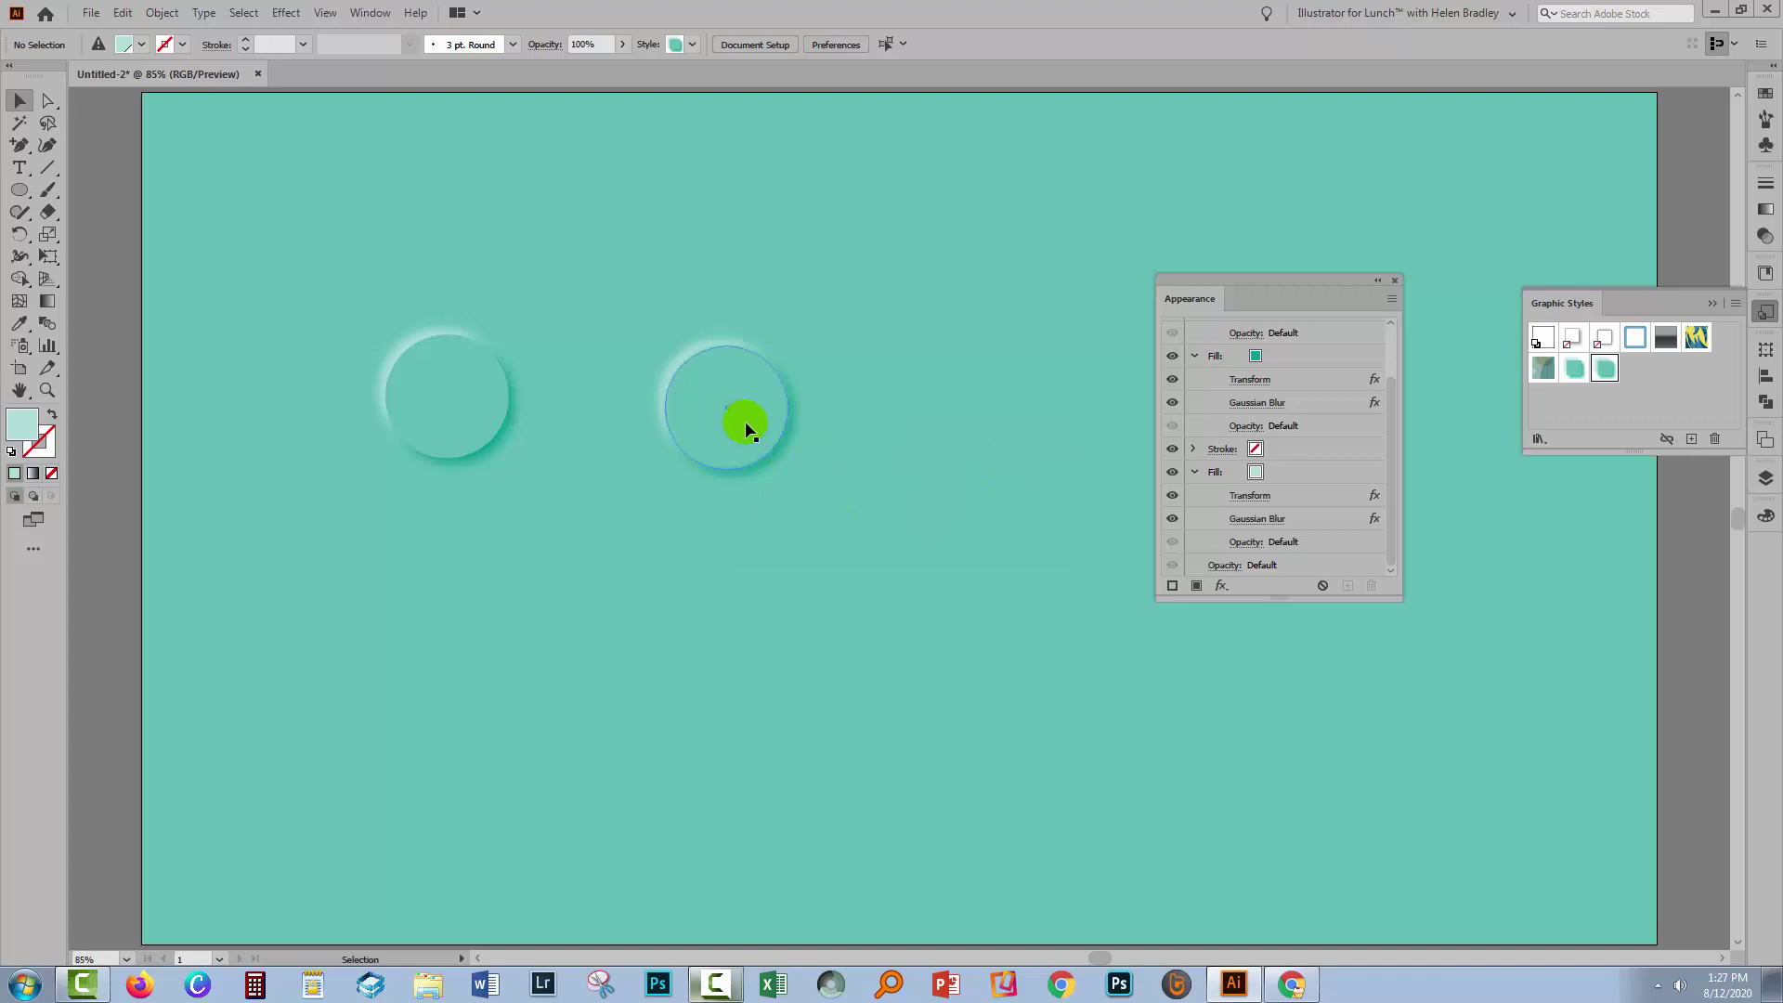
Step: Duplicate the middle circle to the right and raise its top fill's Gaussian Blur to 6 px
drag(745, 420, 965, 420)
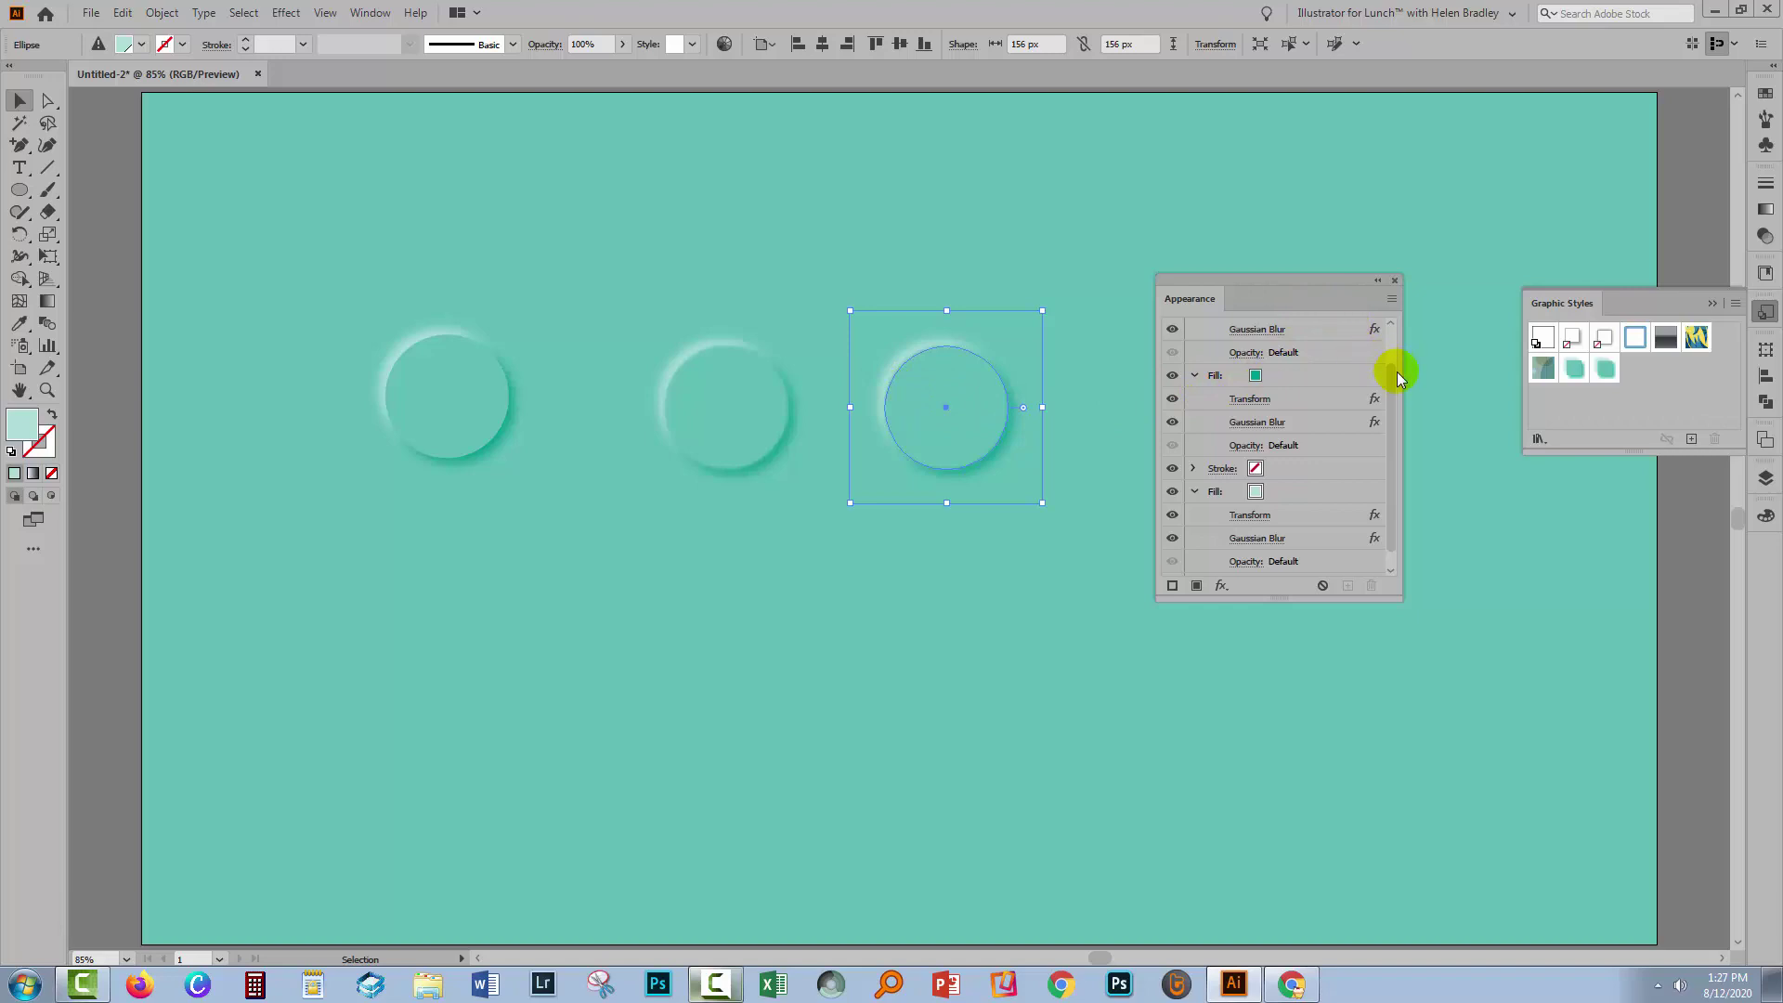
scroll(1393, 376, up, 2)
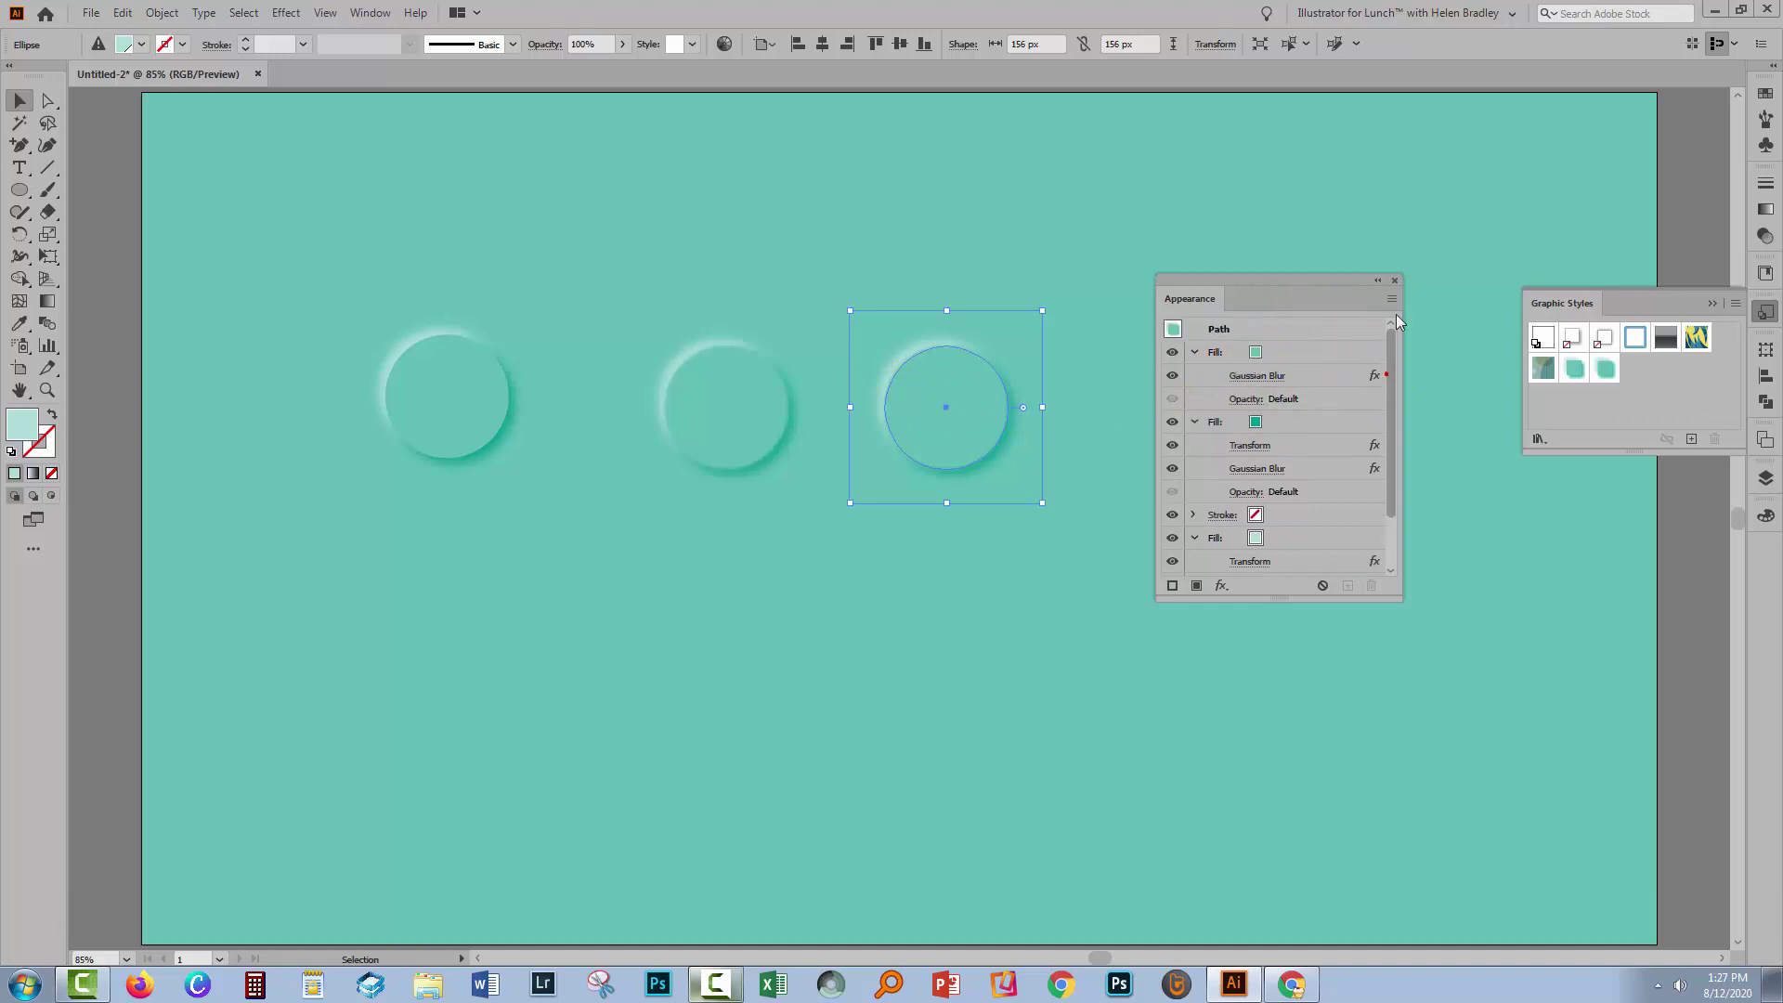
click(1254, 377)
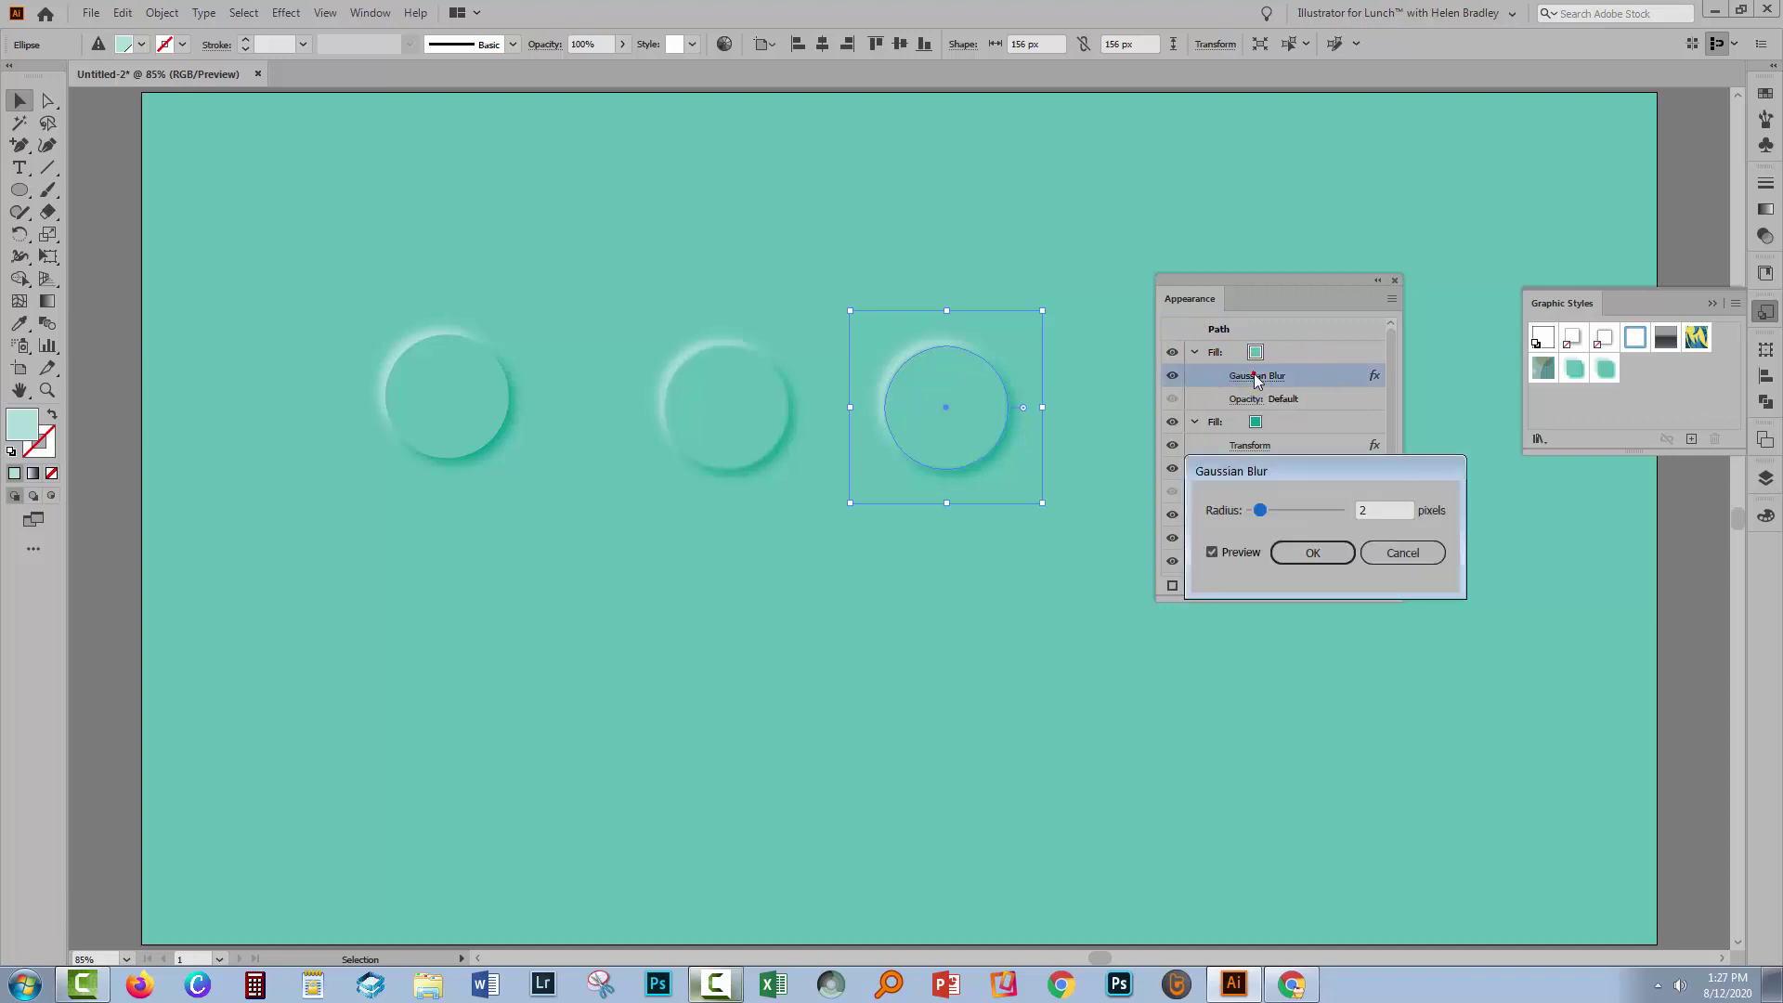
double_click(1372, 510)
text(6)
click(1312, 553)
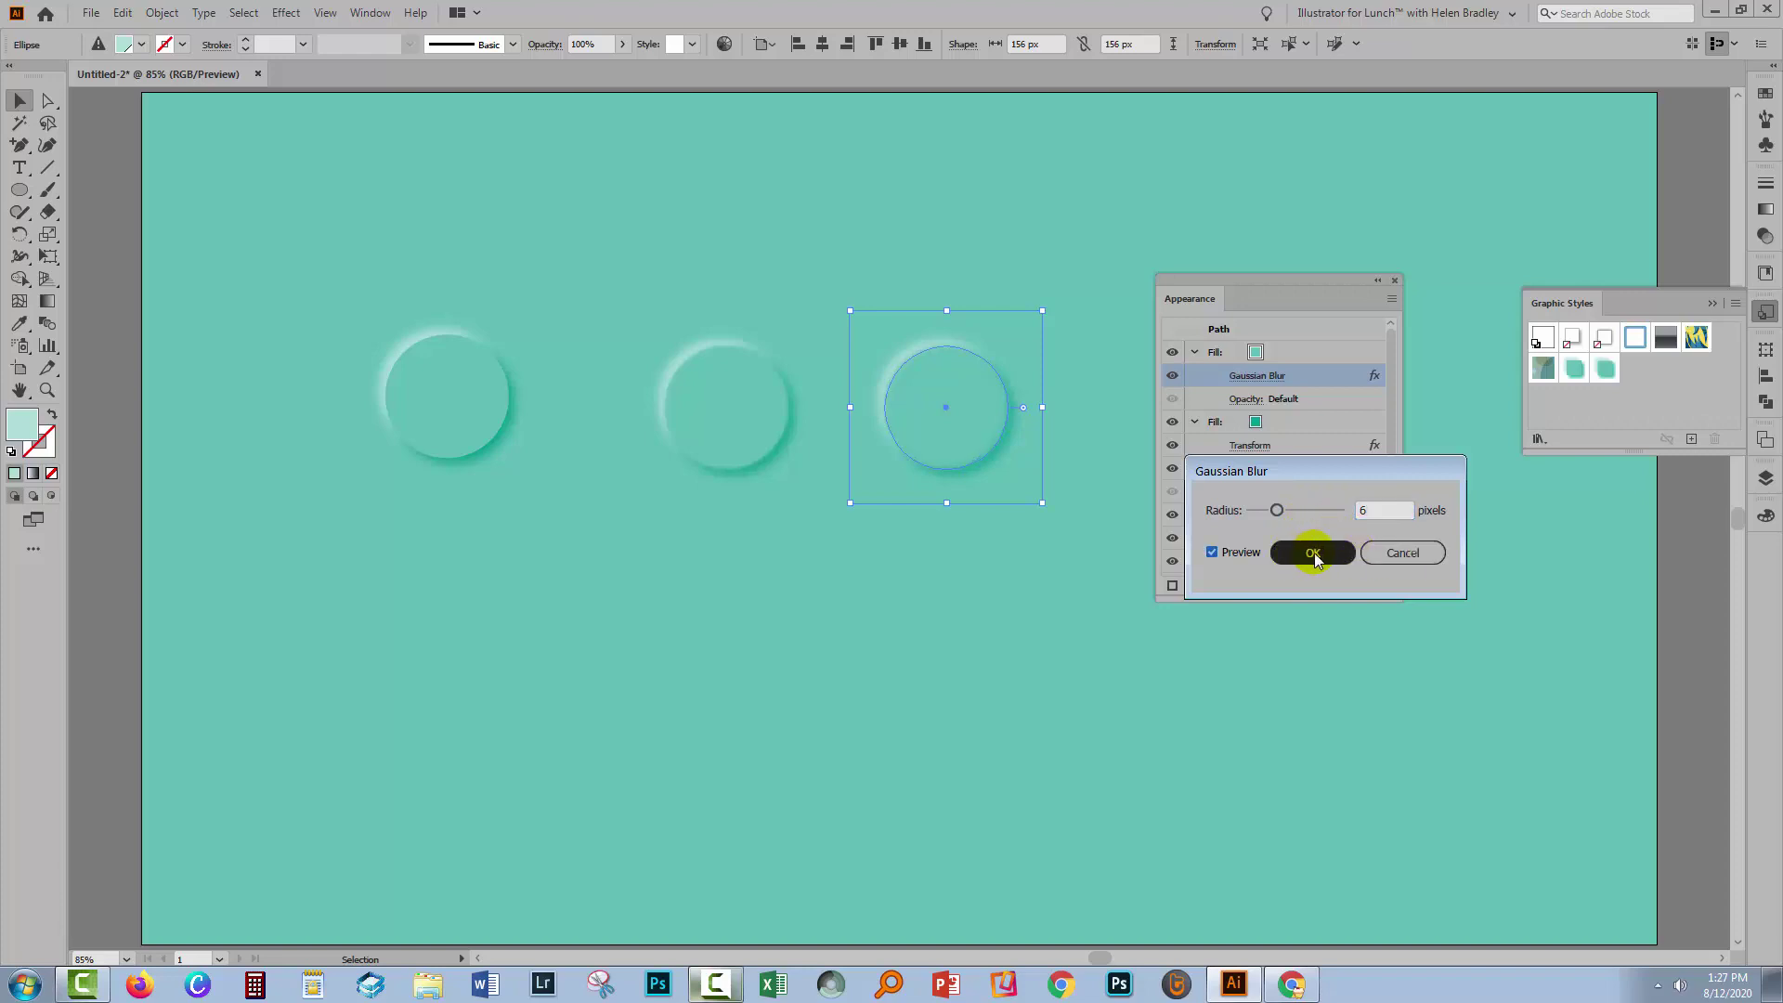
click(1010, 569)
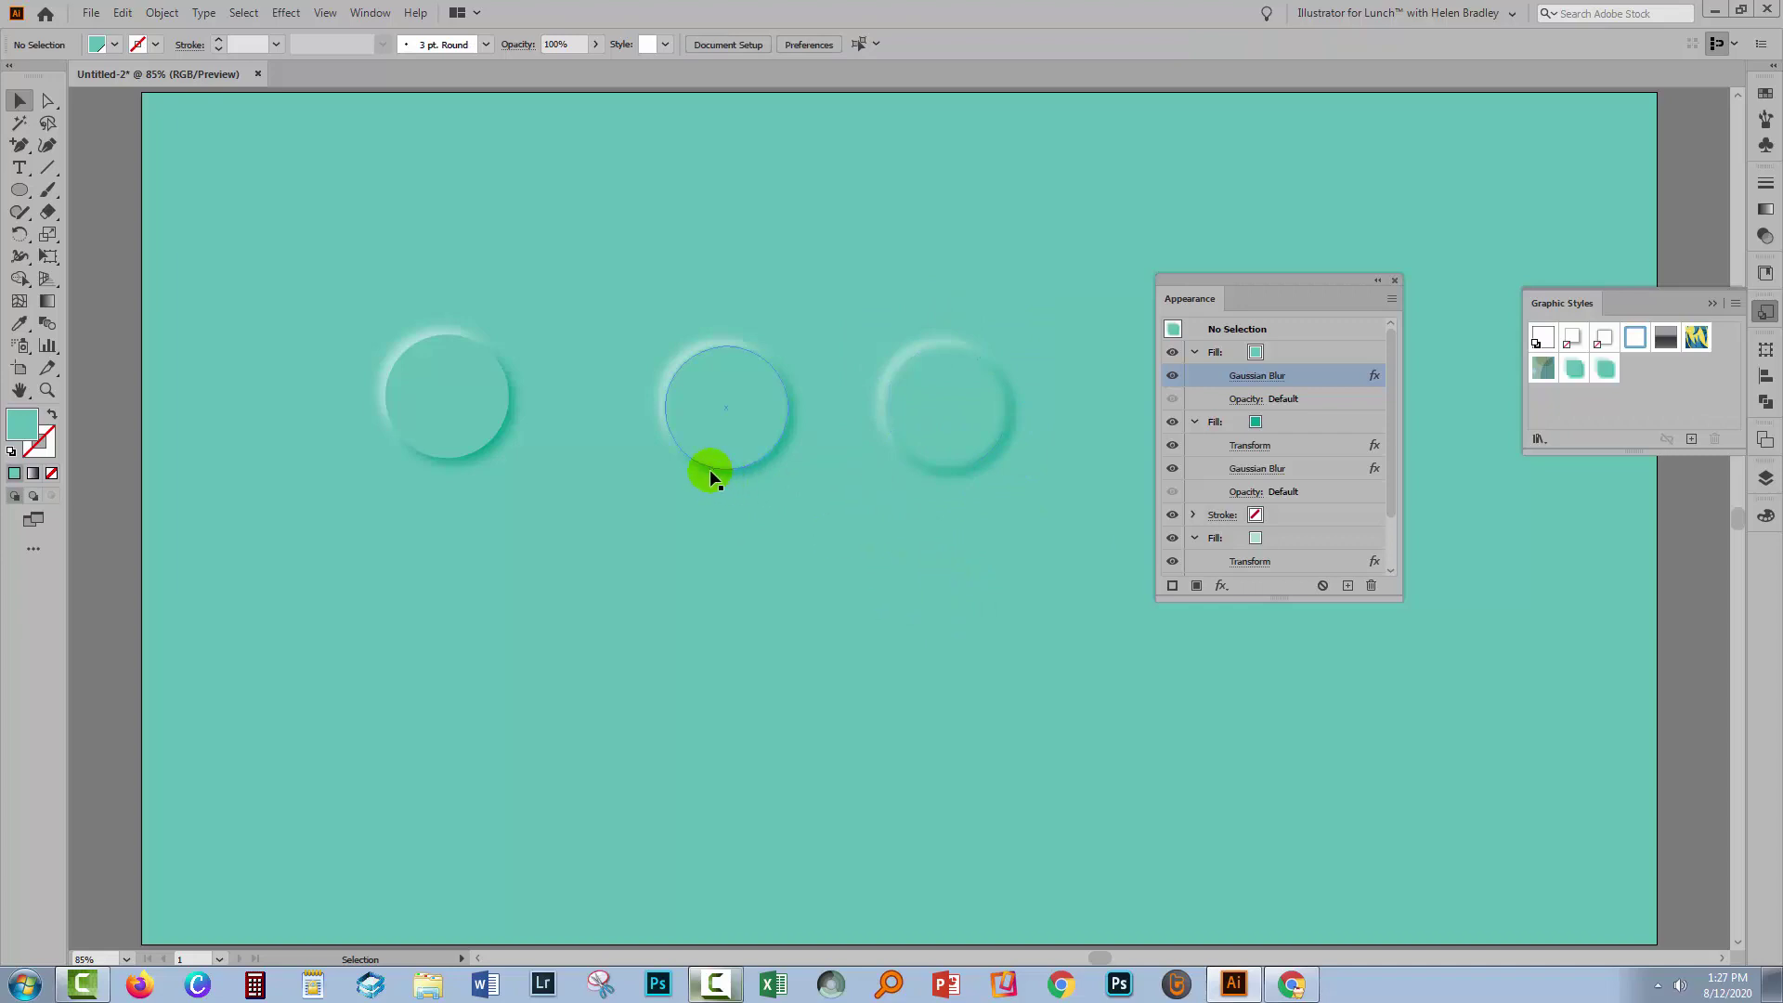
Step: Save the third circle's look as a new graphic style named 'Soft blur'
drag(915, 328, 916, 329)
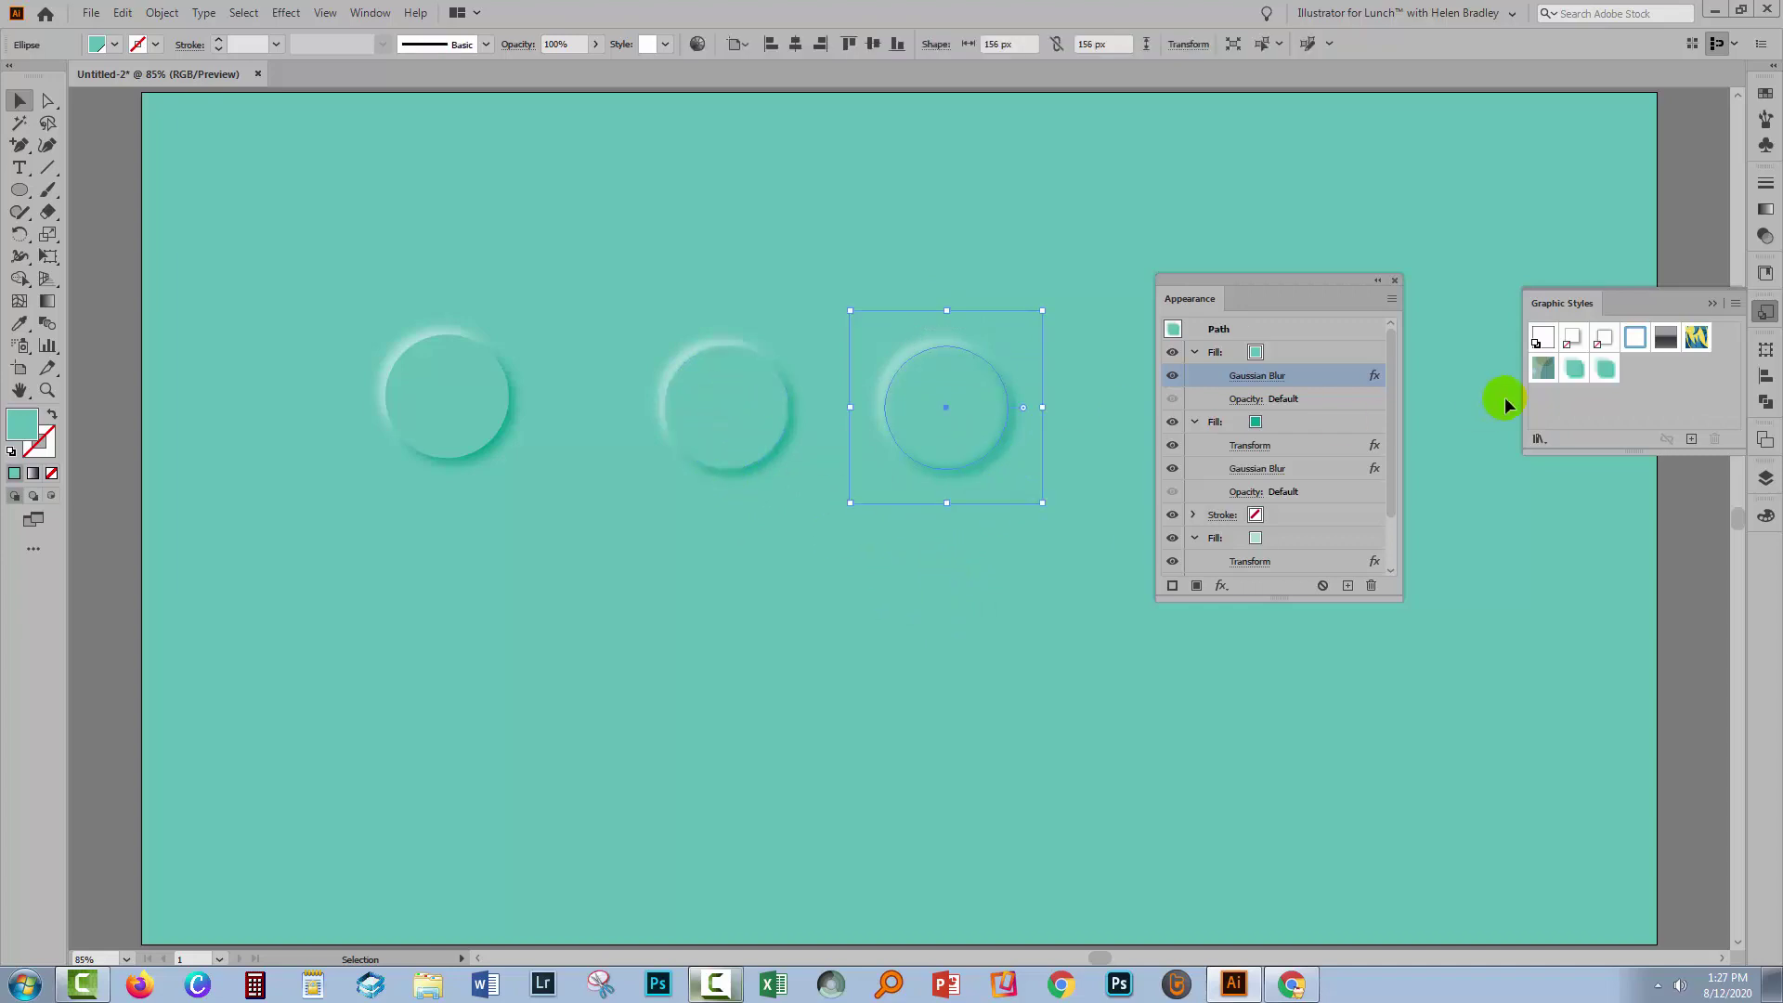
click(1691, 438)
click(1560, 469)
double_click(1635, 369)
text(Soft blur)
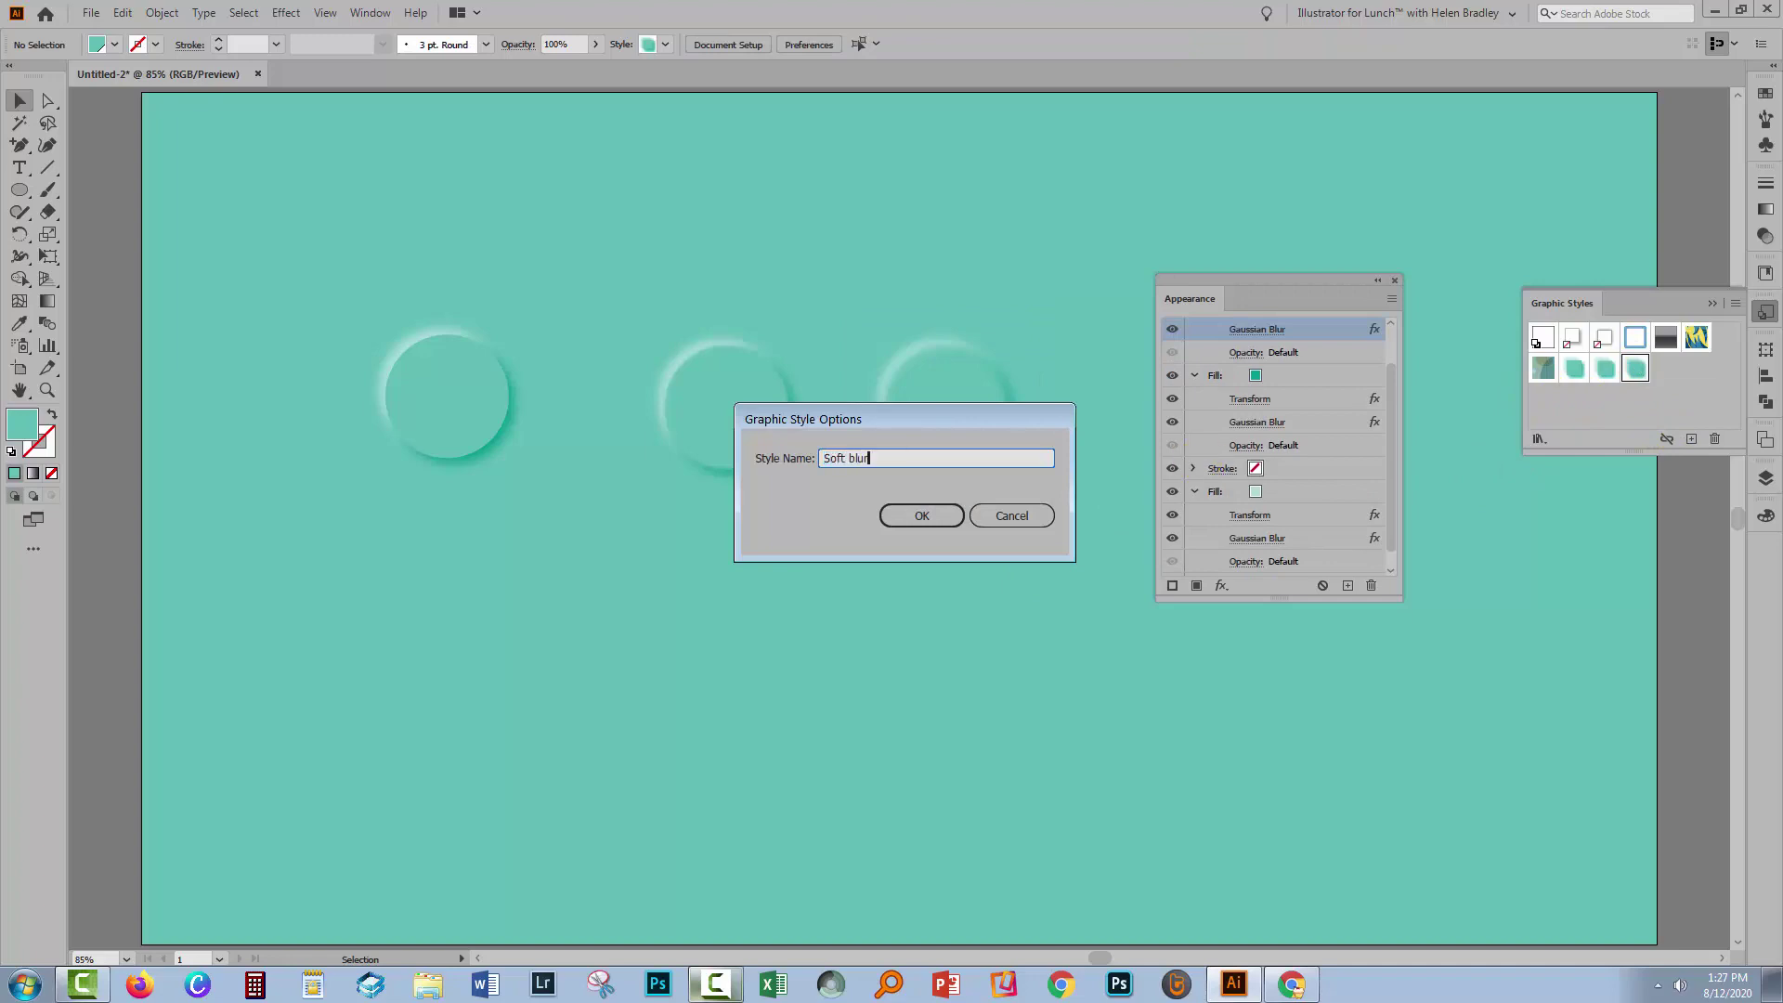
key(Return)
drag(1300, 281, 1620, 575)
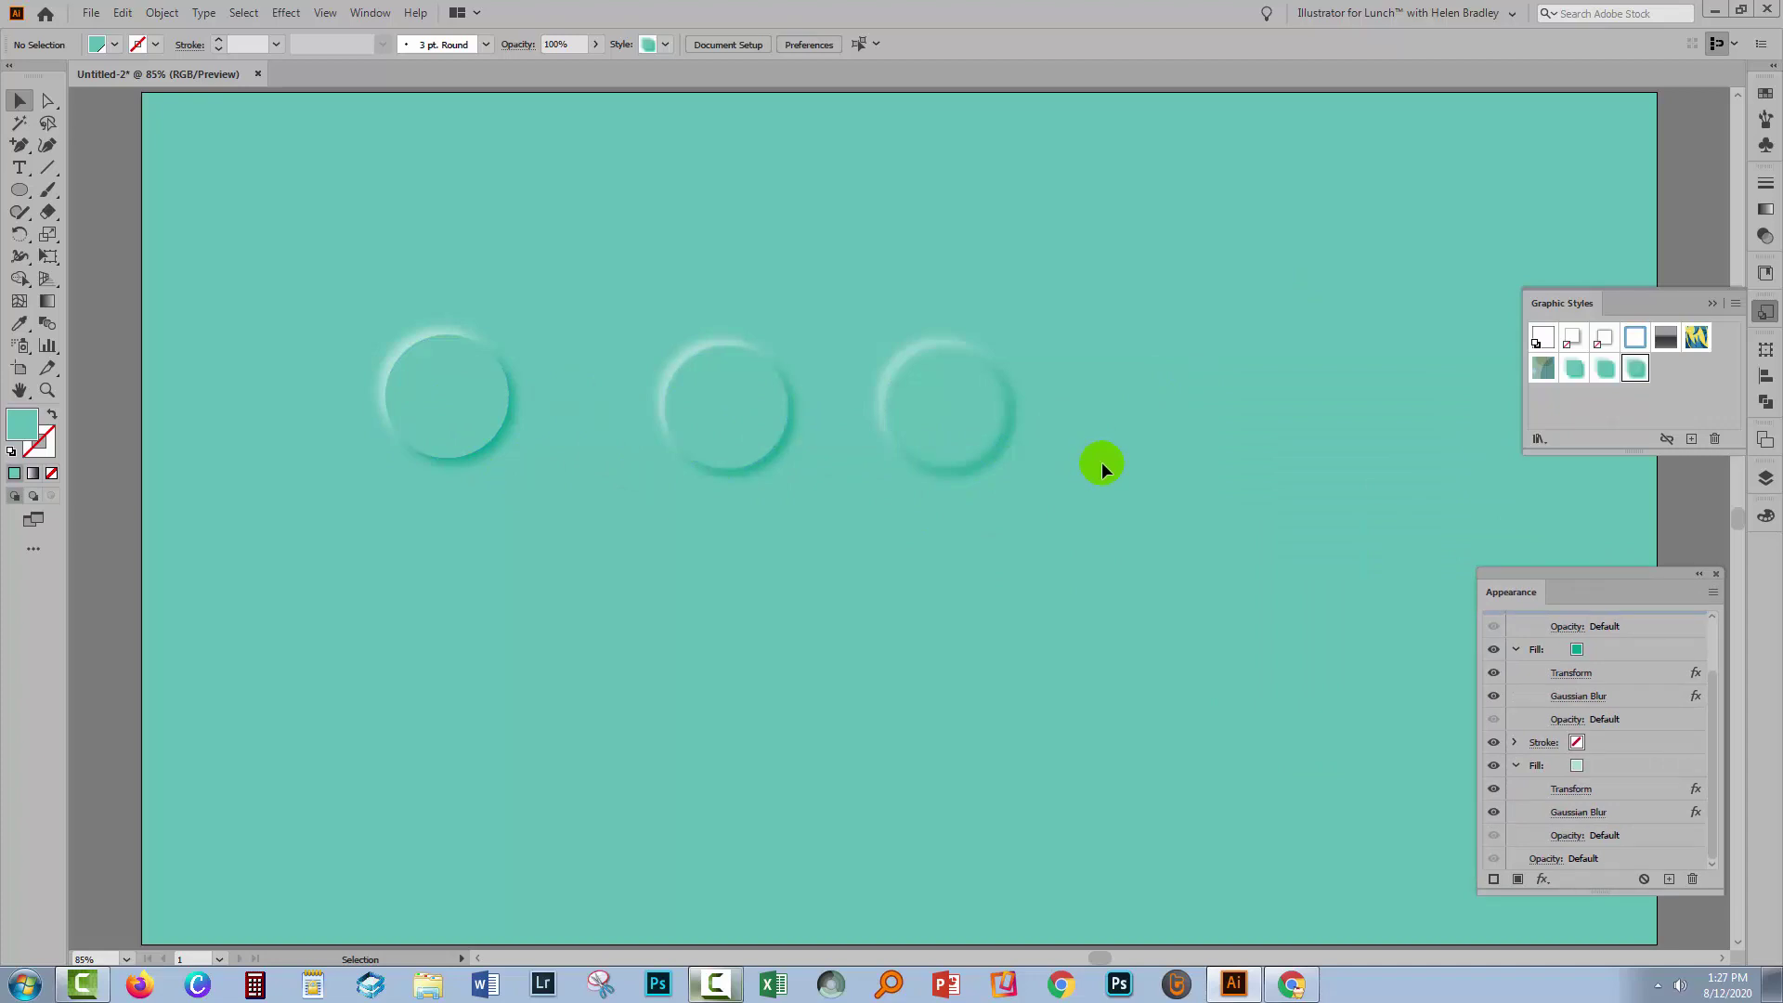
Step: Delete the unwanted graphic styles from the Graphic Styles panel
drag(1659, 452, 1640, 585)
click(1542, 337)
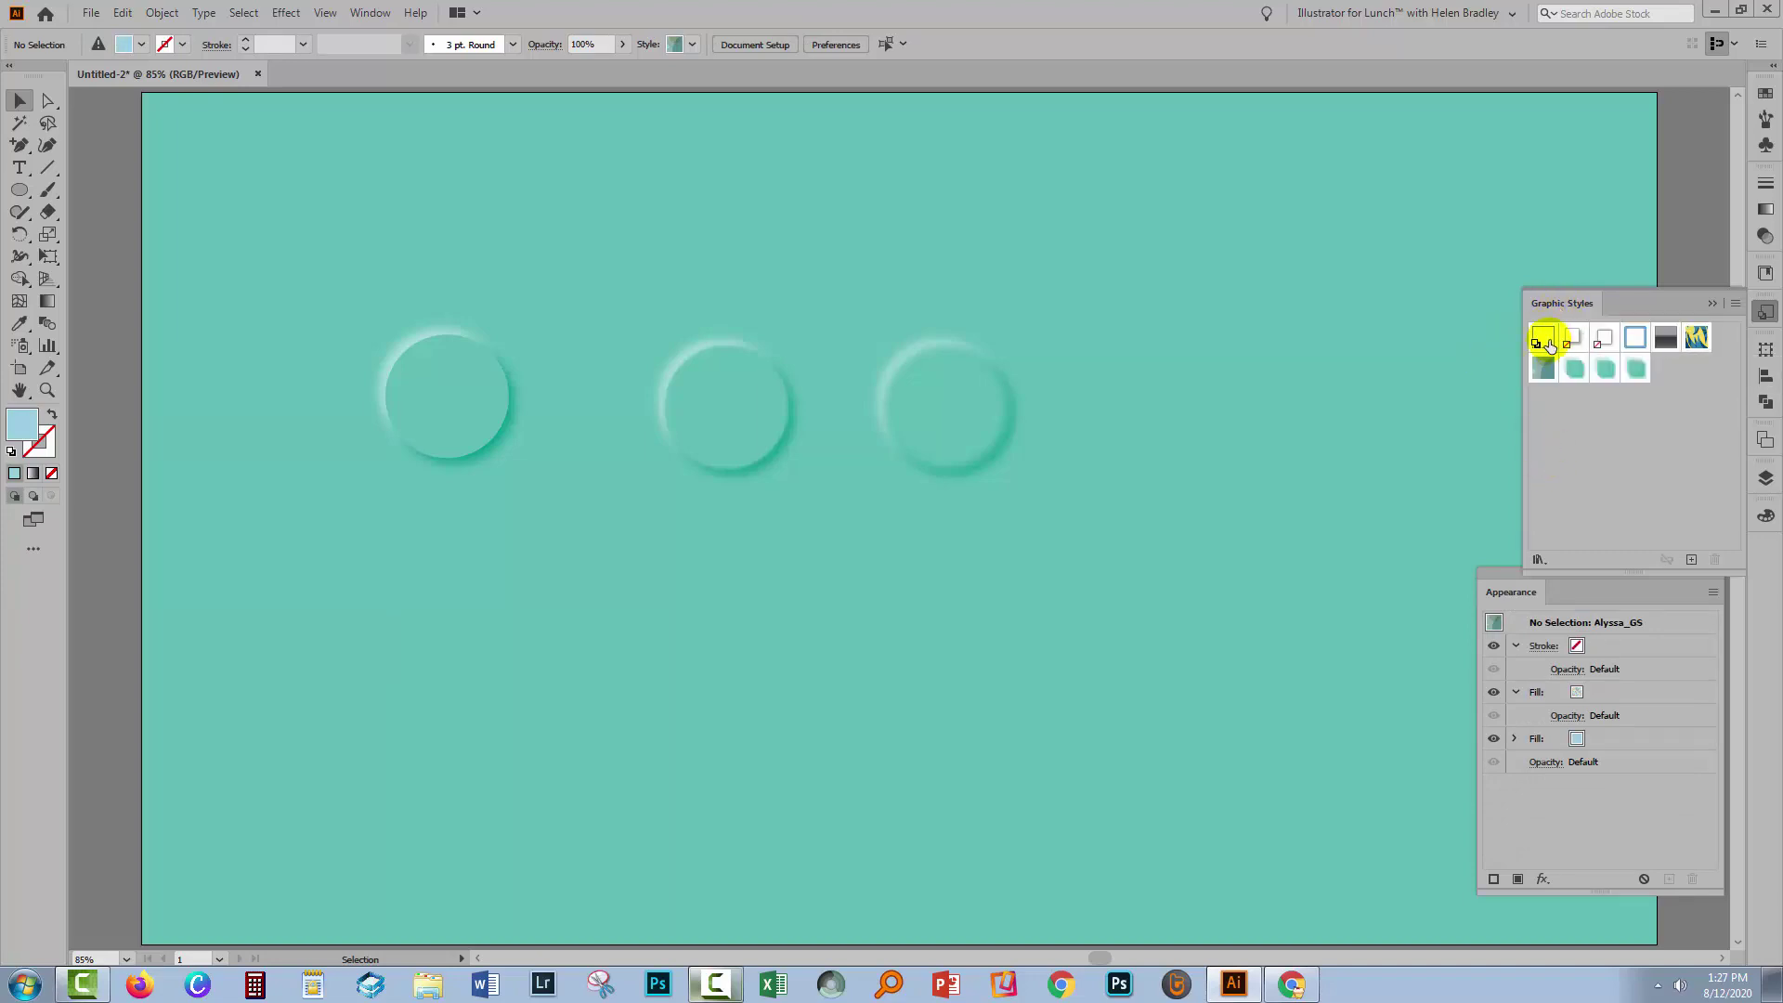
click(1542, 342)
click(1542, 368)
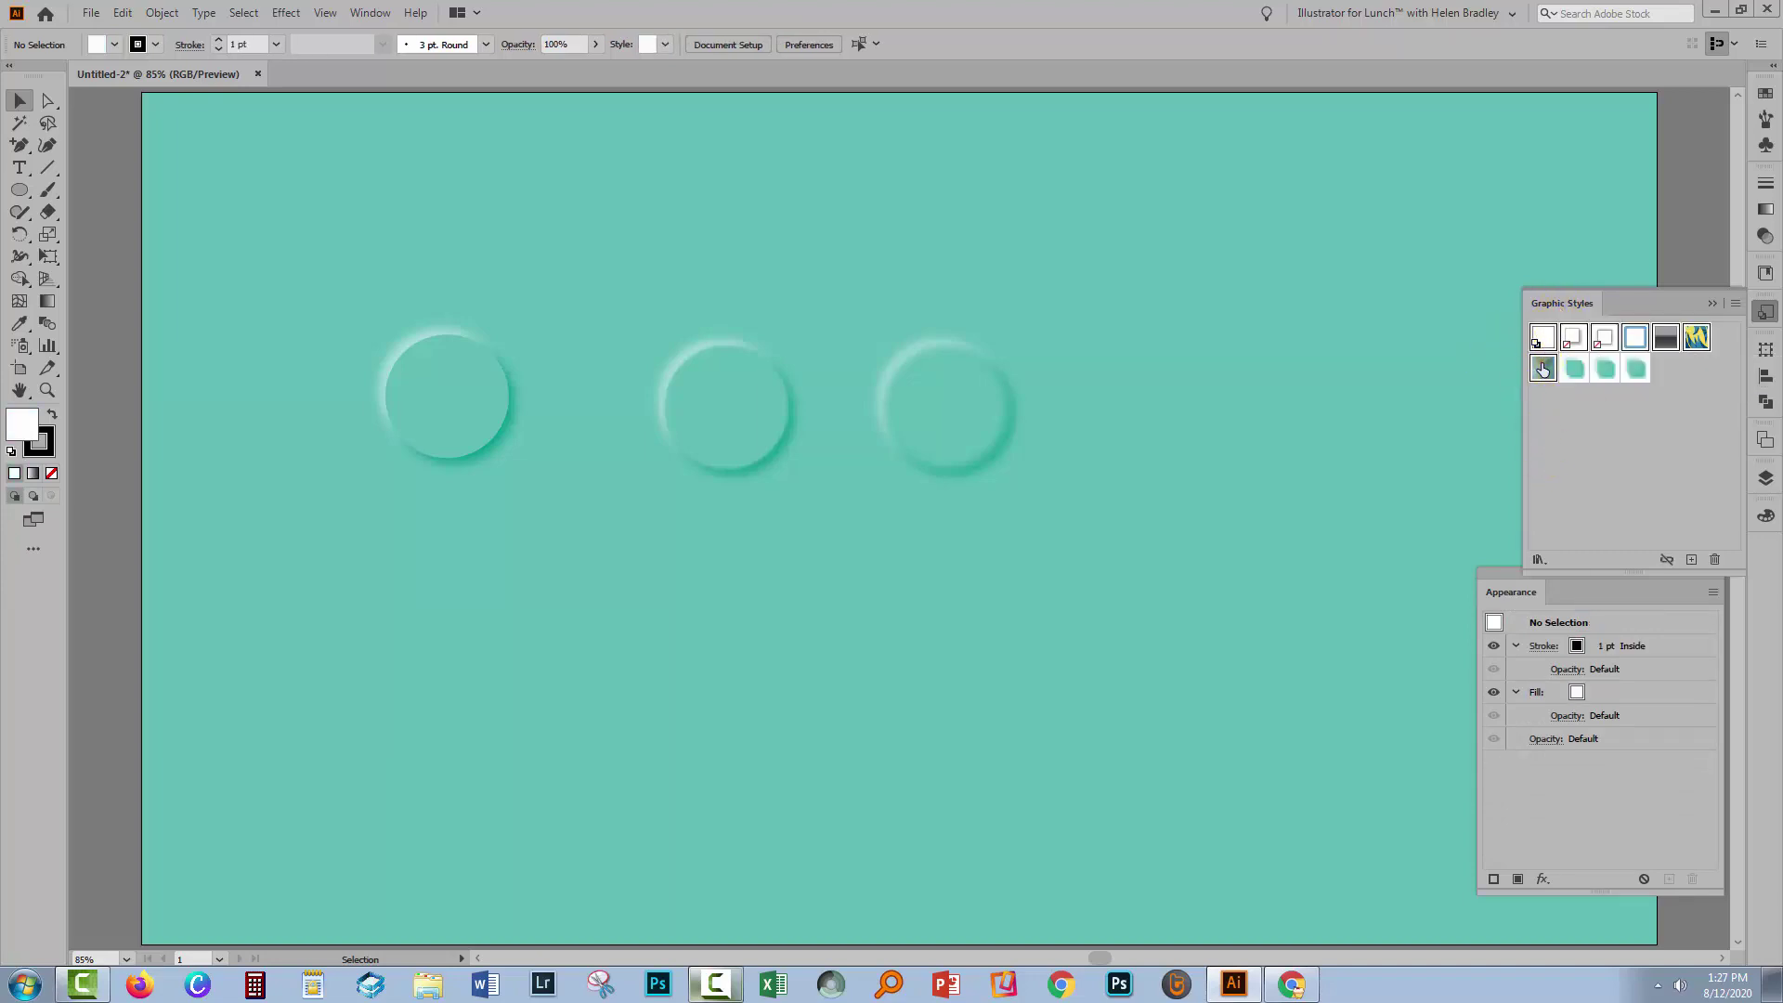
click(1716, 559)
click(862, 517)
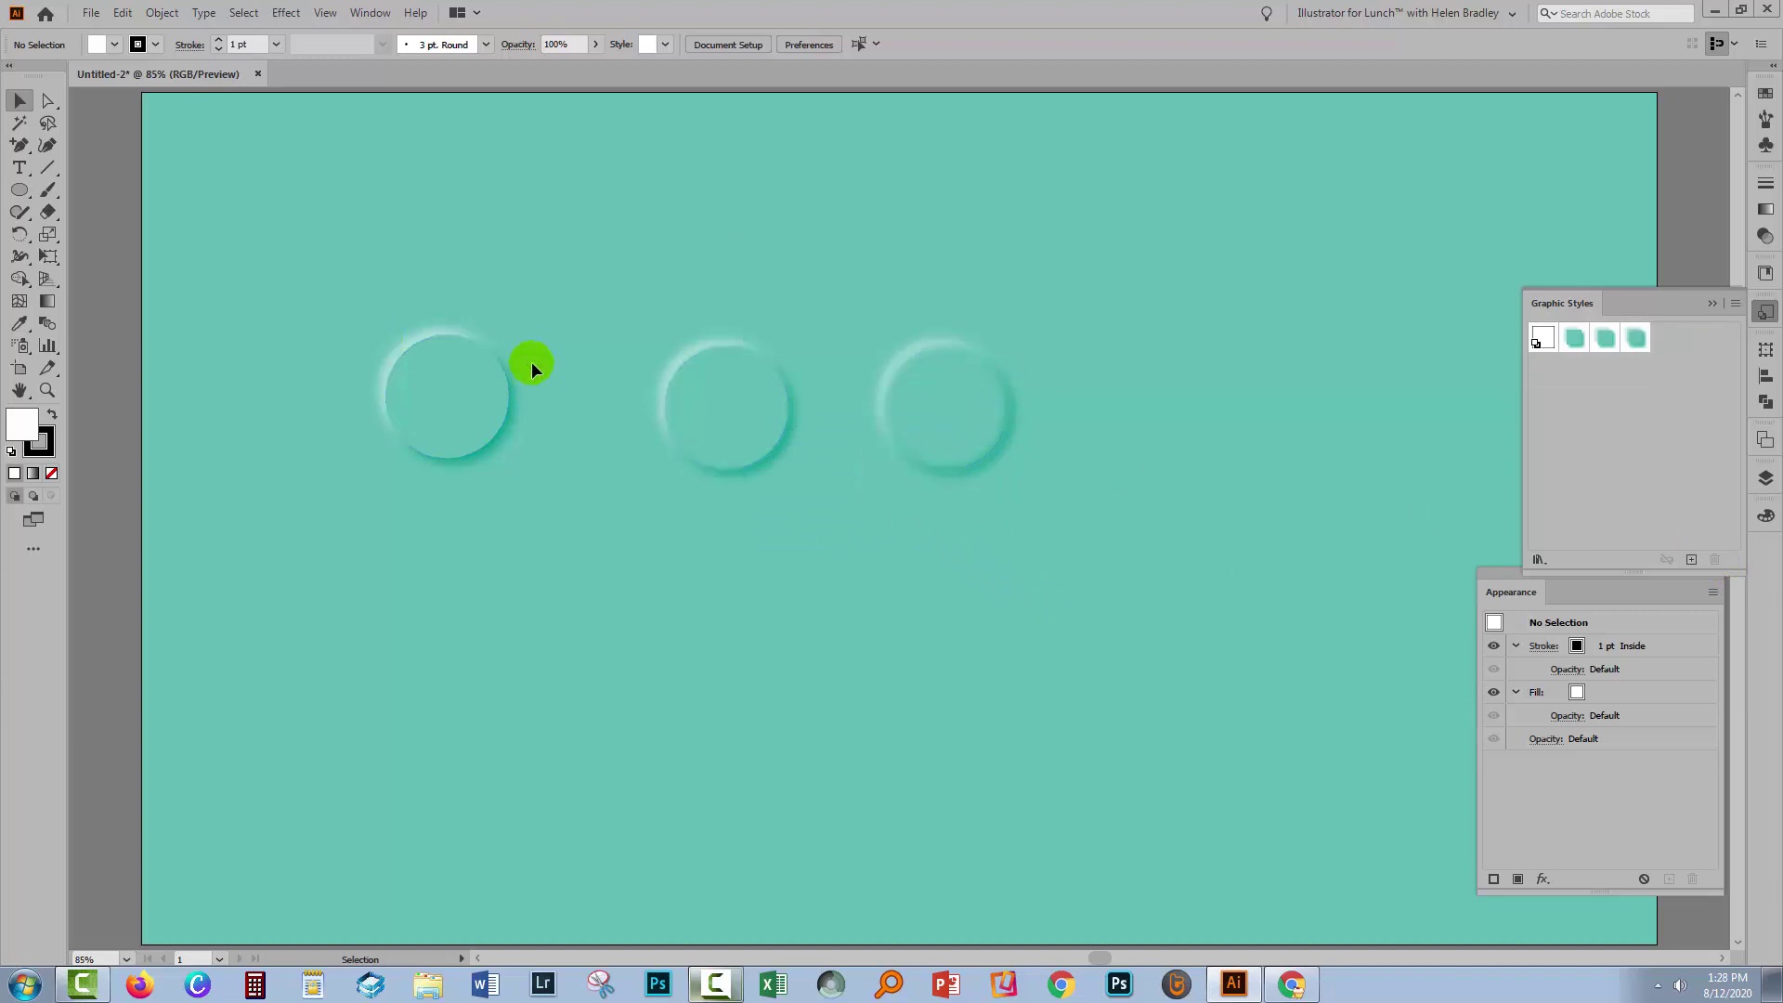
Step: Save the remaining graphic styles as a library named 'neumorphism'
click(1576, 340)
click(1609, 348)
click(1542, 338)
click(1735, 305)
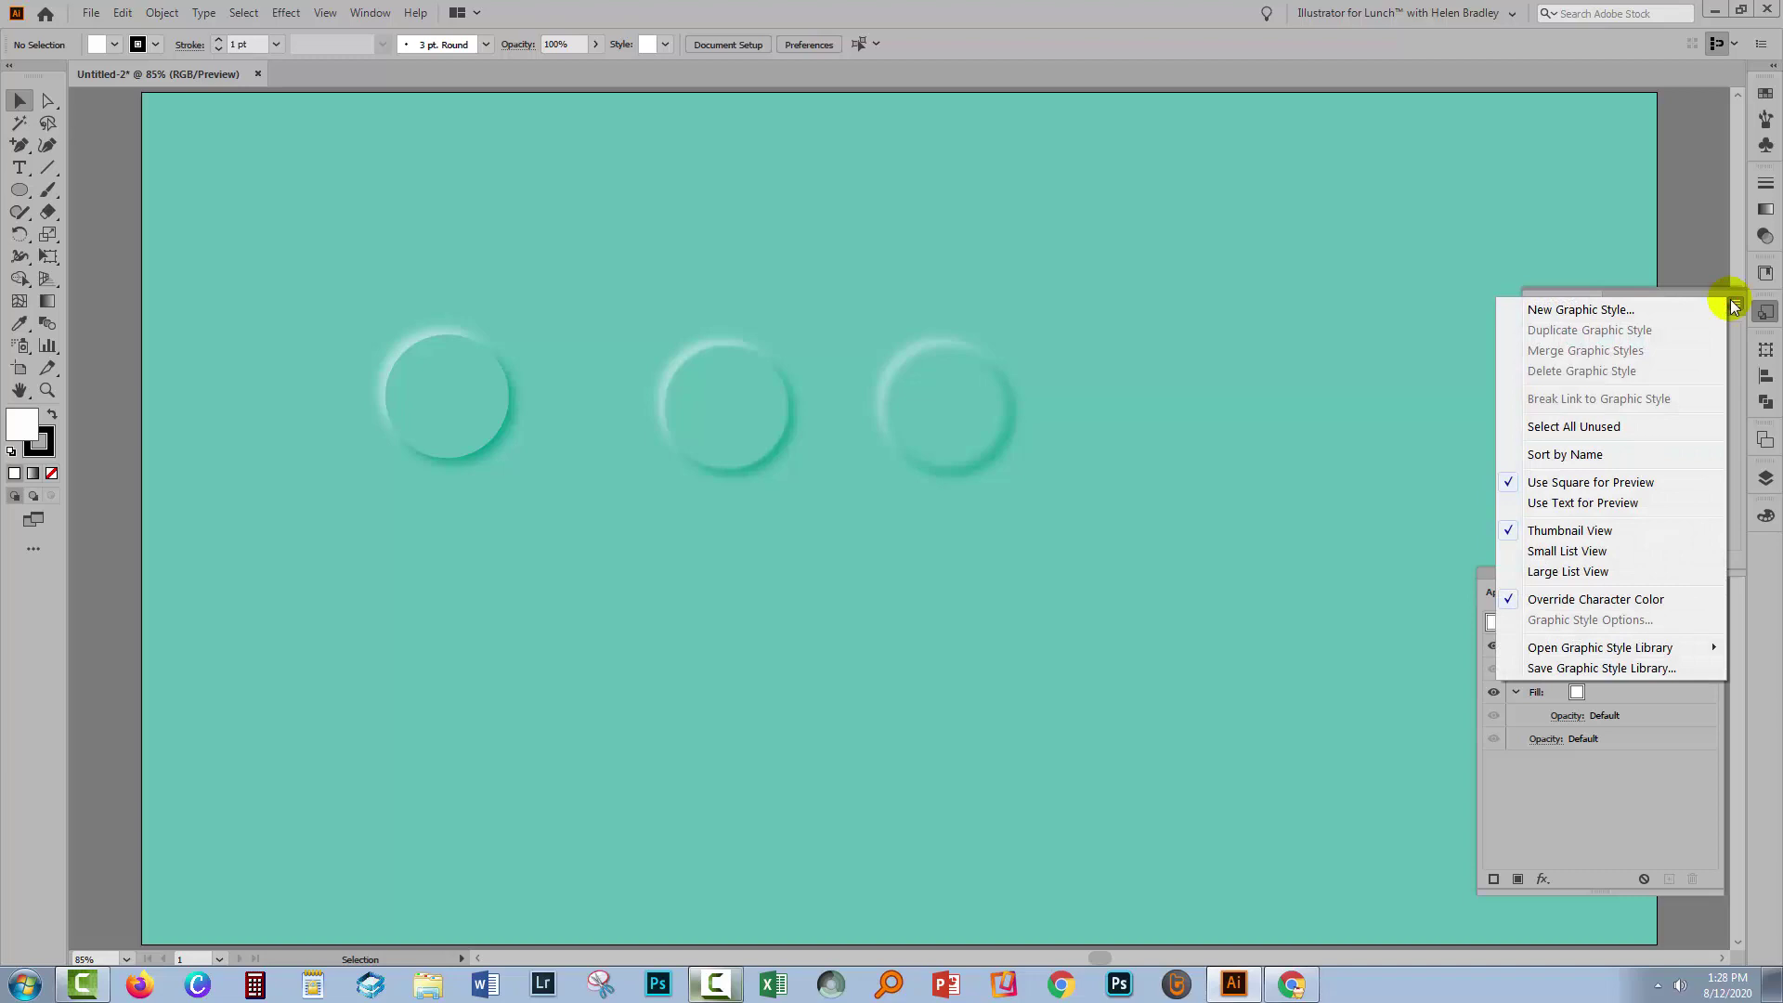
click(1573, 670)
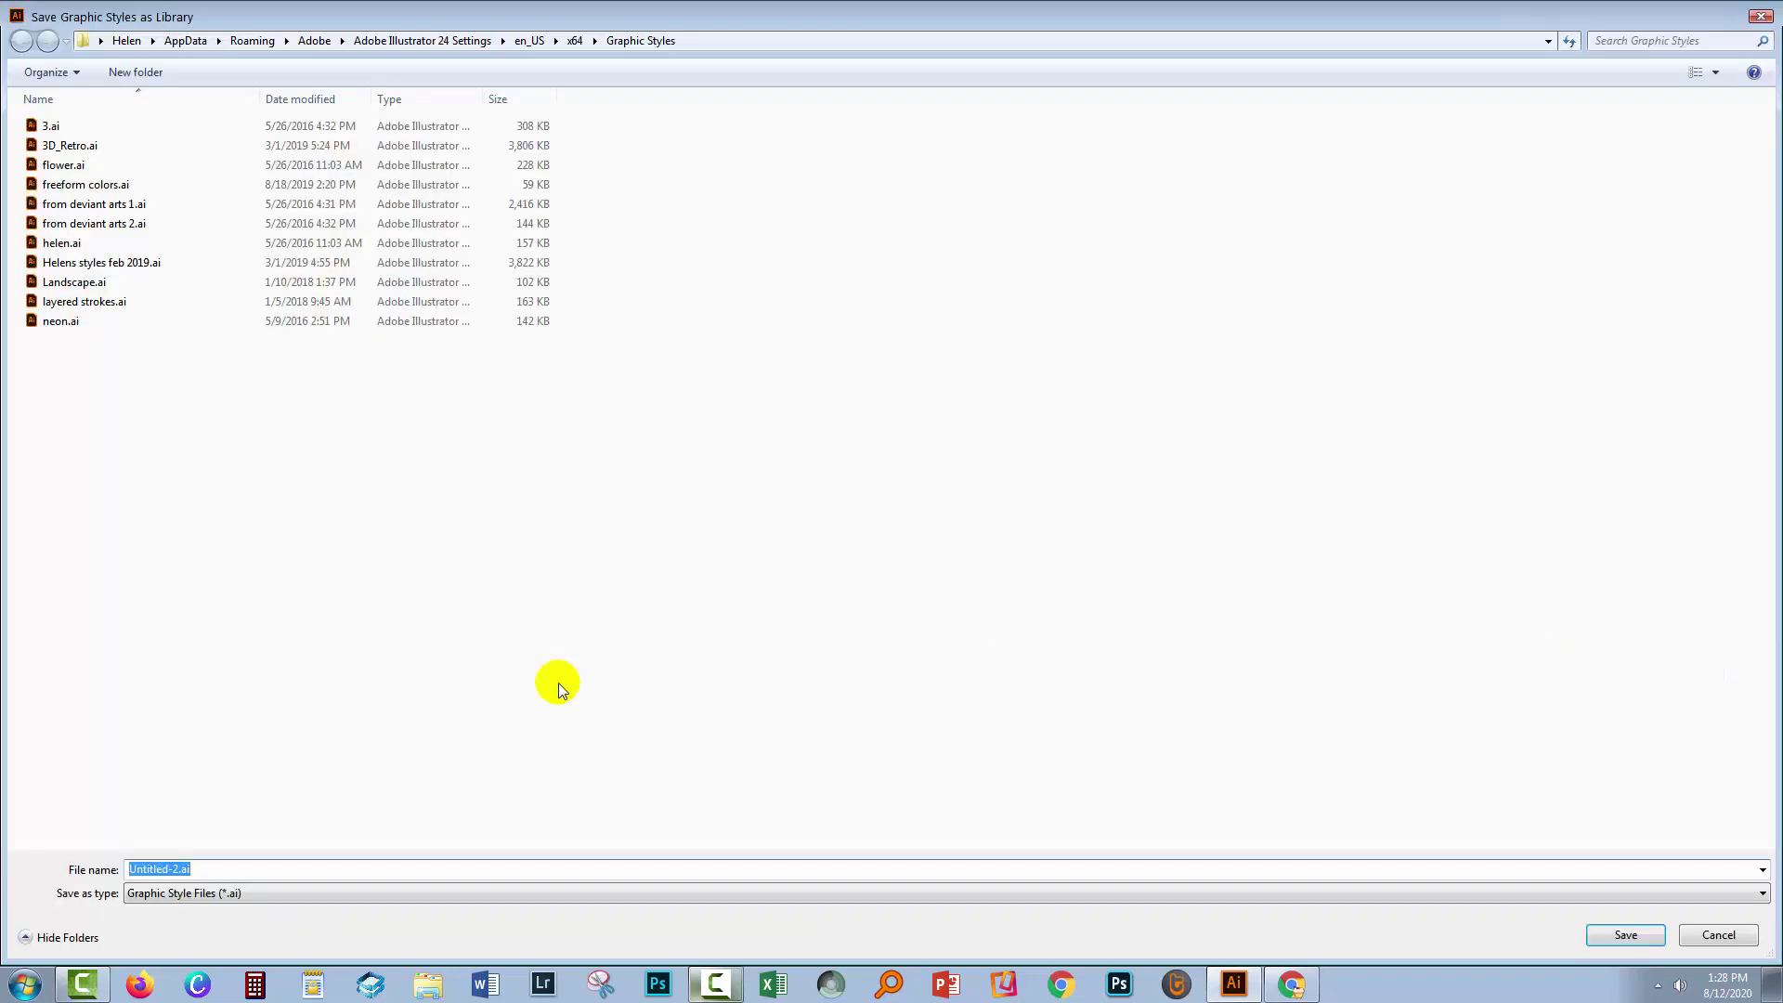
text(neumorphism)
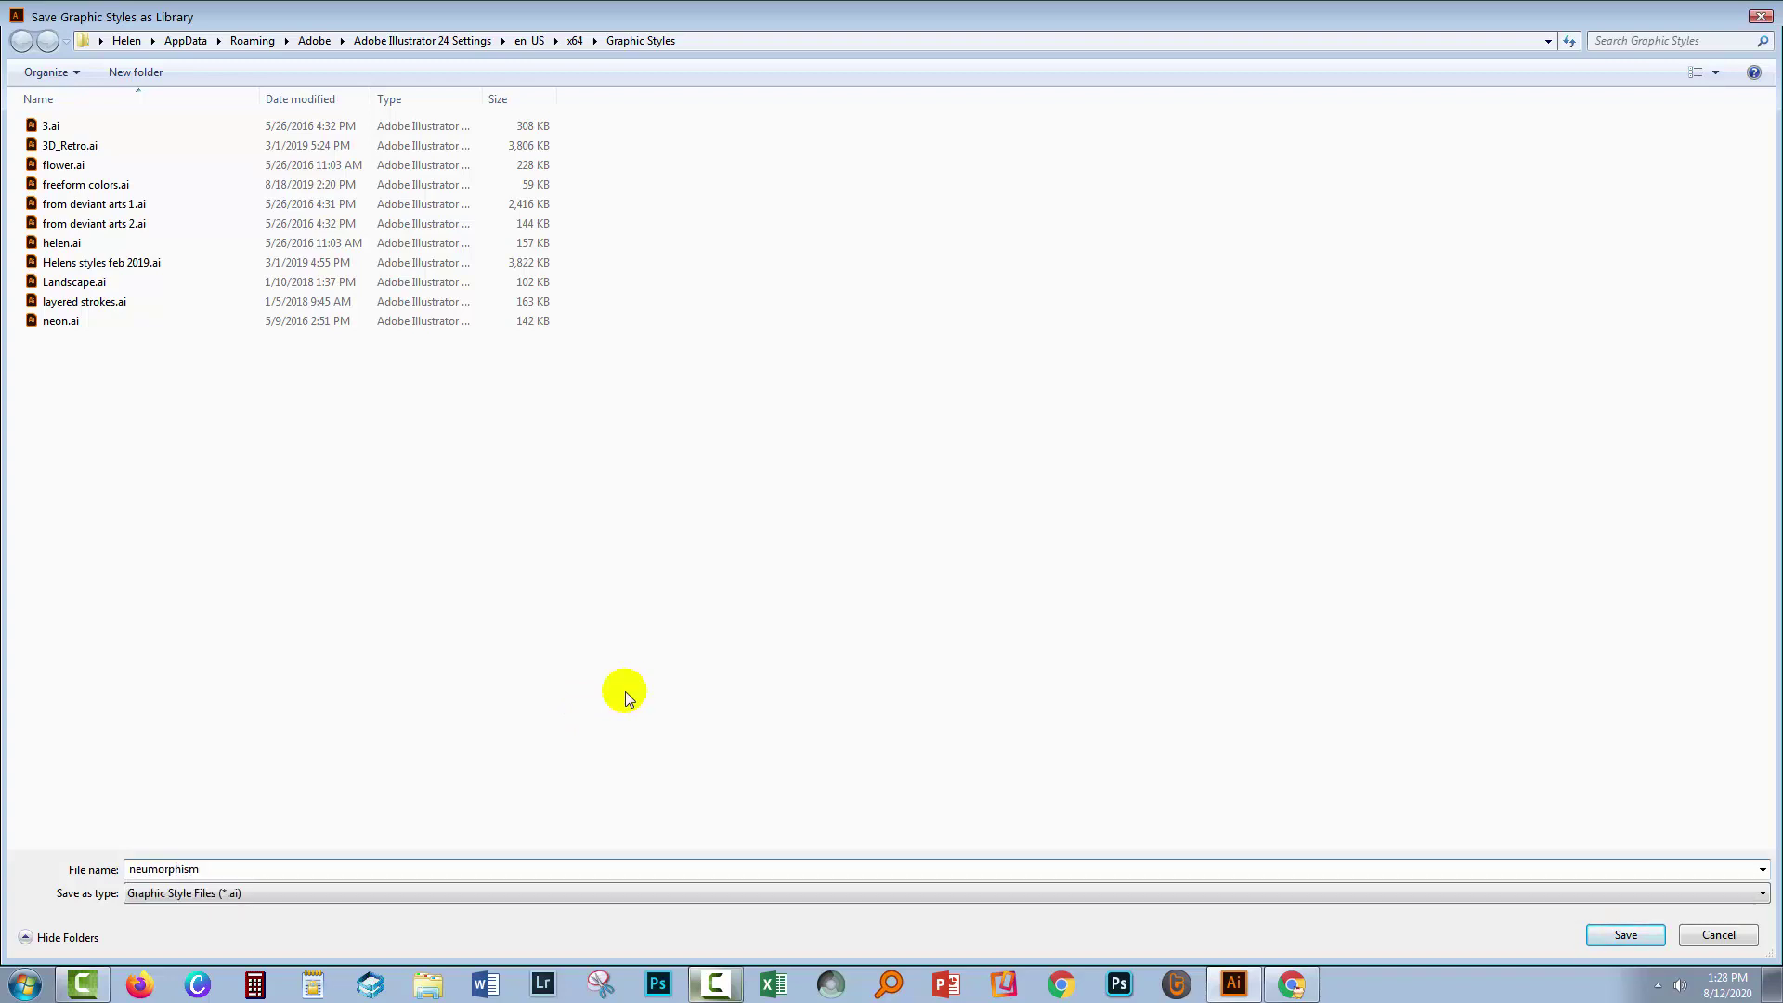
key(Return)
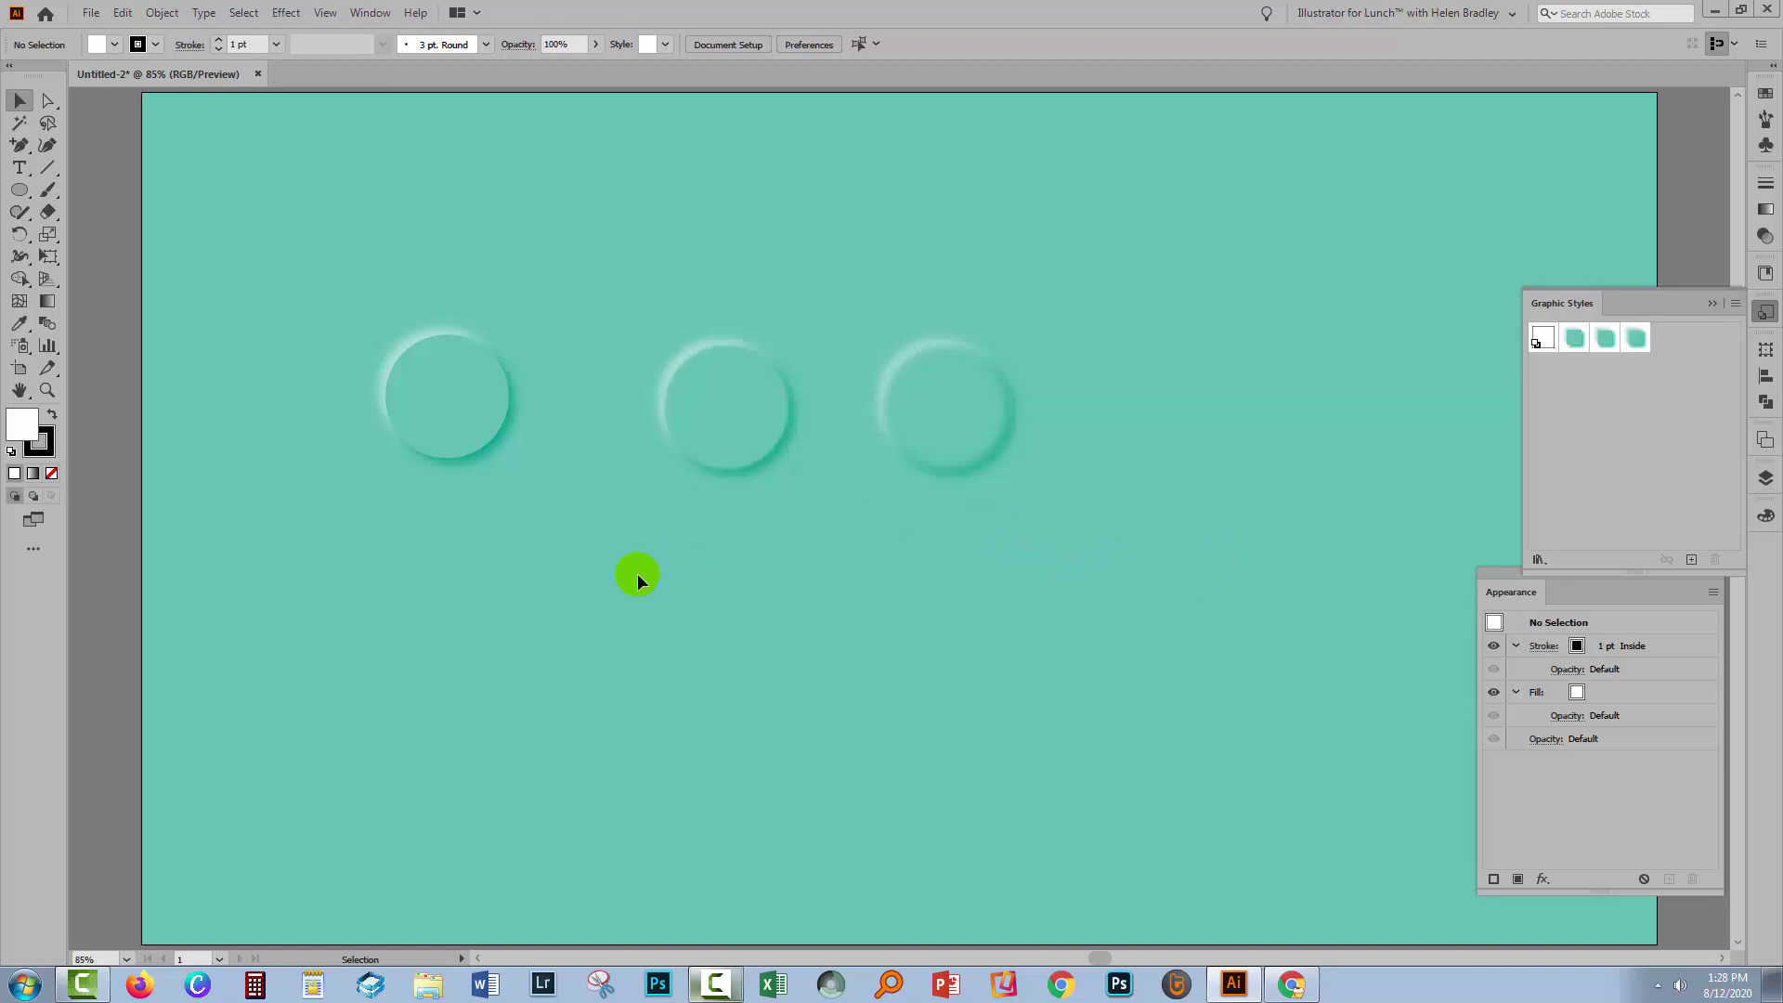
Step: Delete the three test circles and draw a new default-coloured circle with the Ellipse tool
drag(1077, 552, 275, 248)
key(Delete)
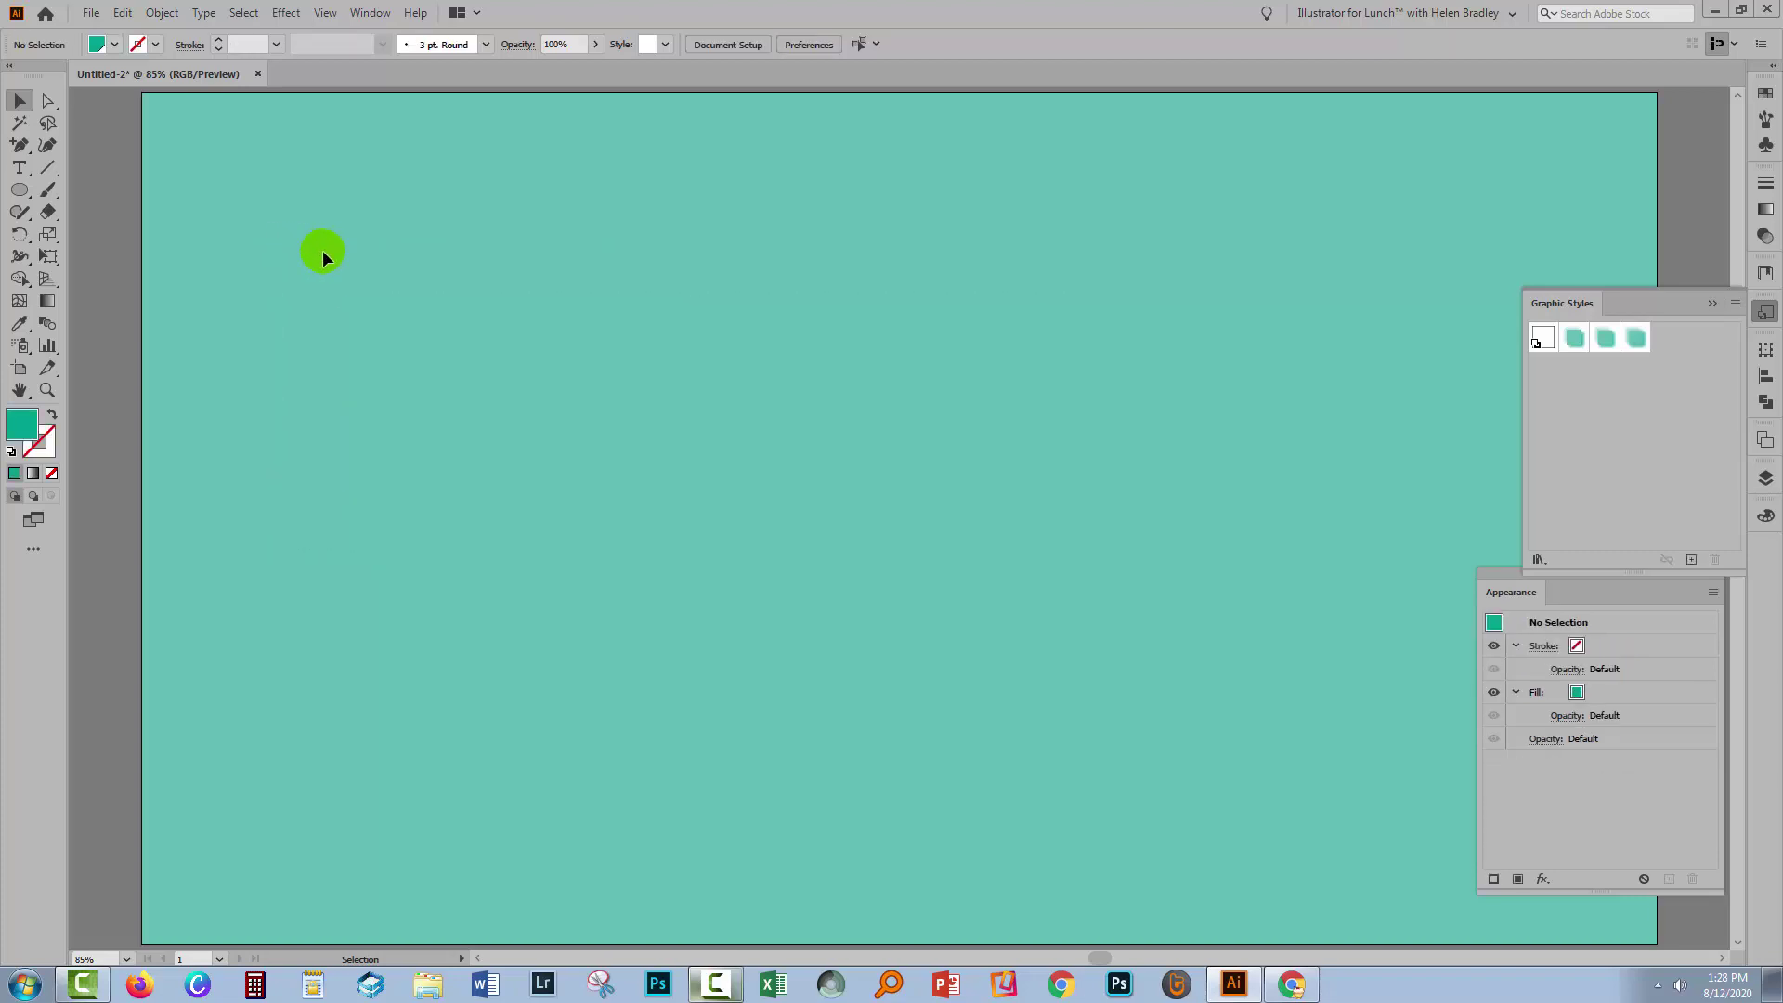
click(22, 190)
drag(21, 192, 87, 231)
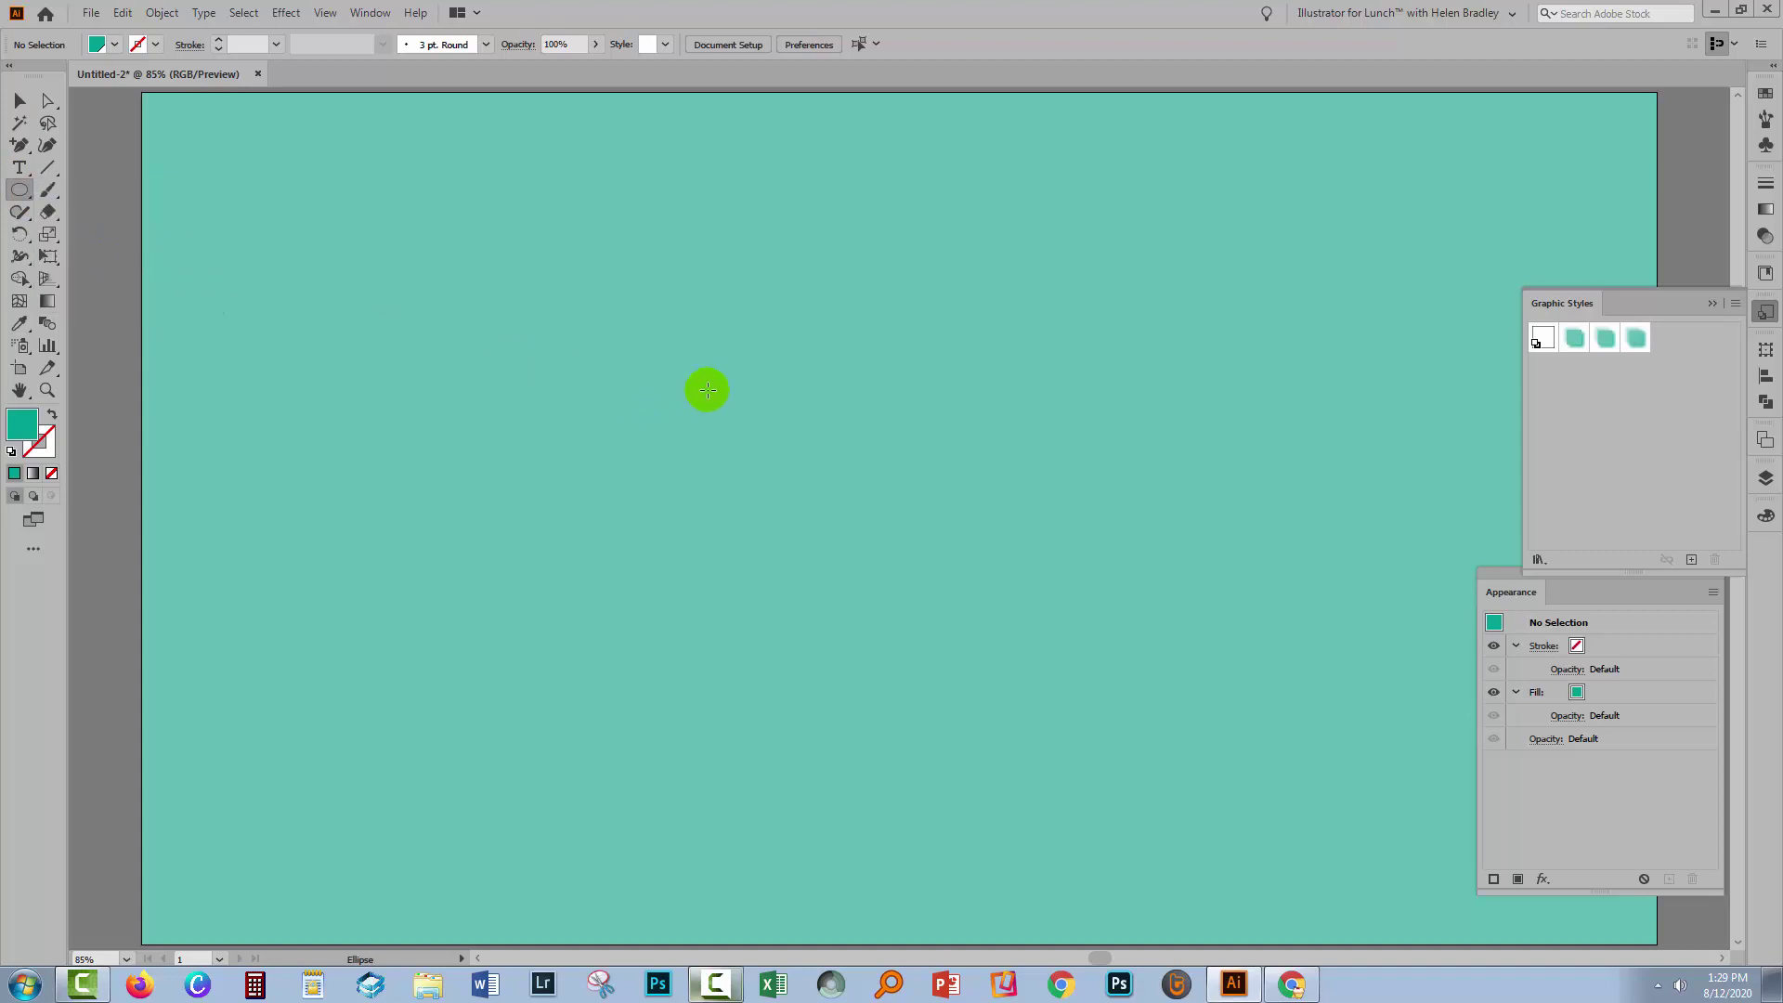
key(d)
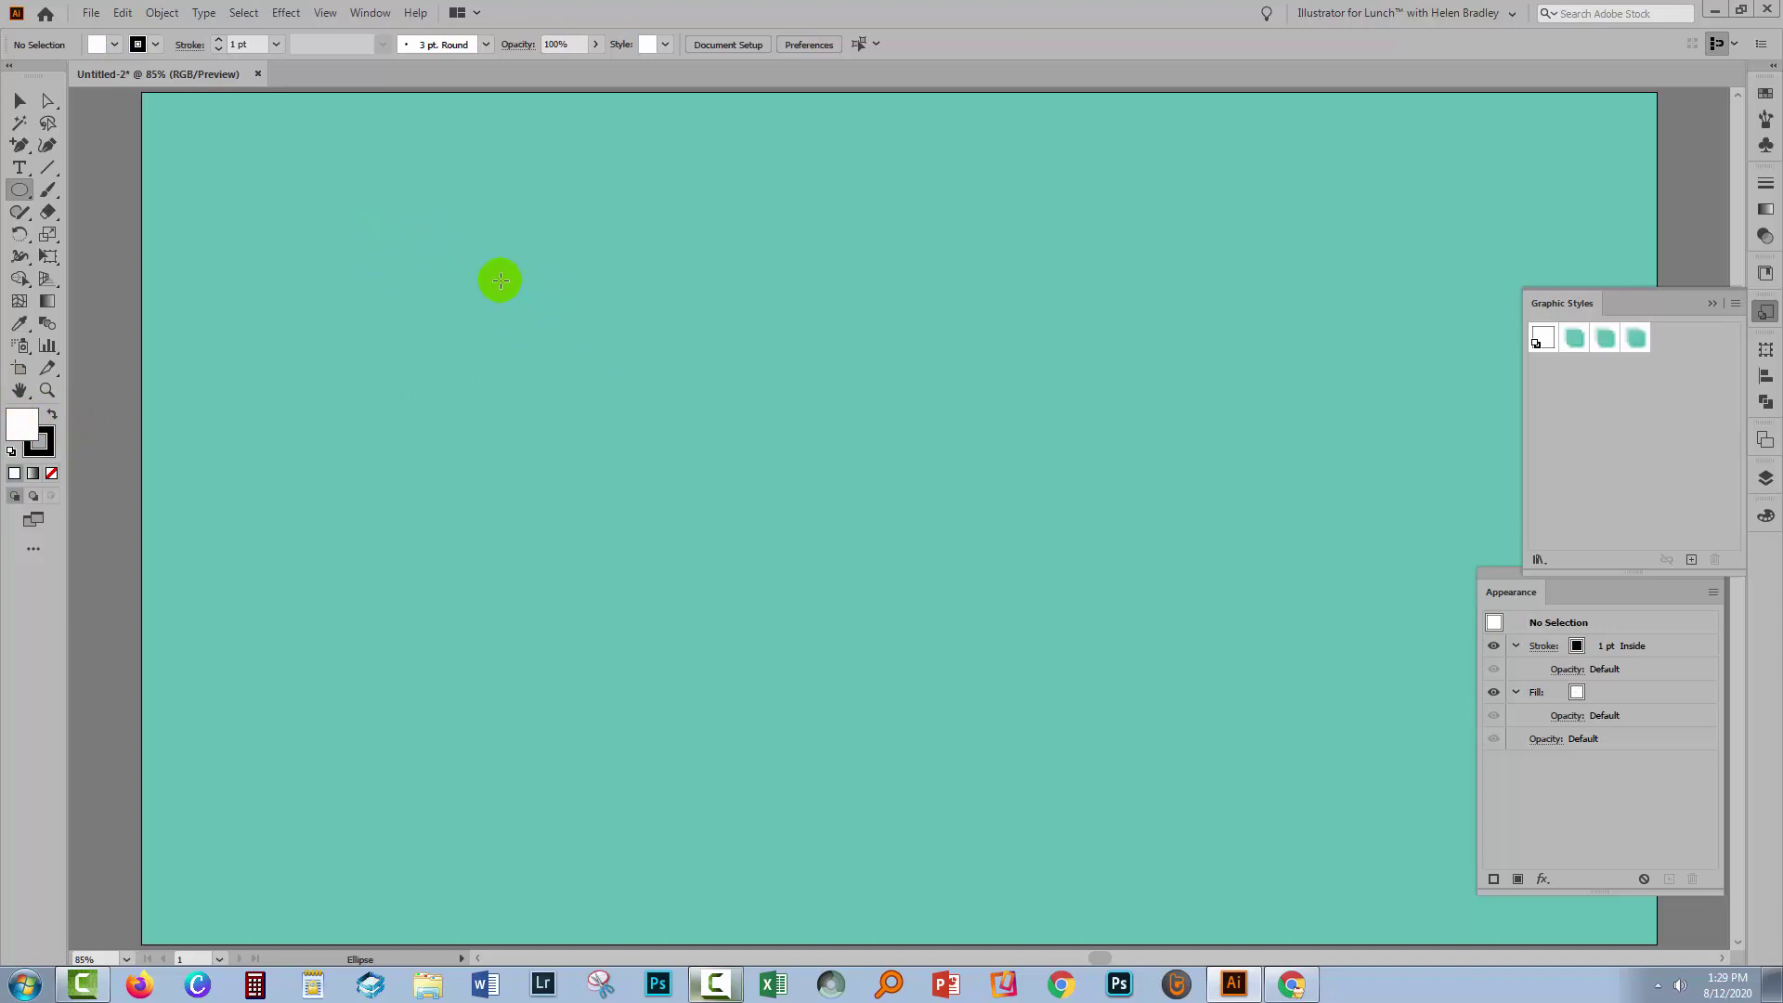
drag(487, 236, 639, 388)
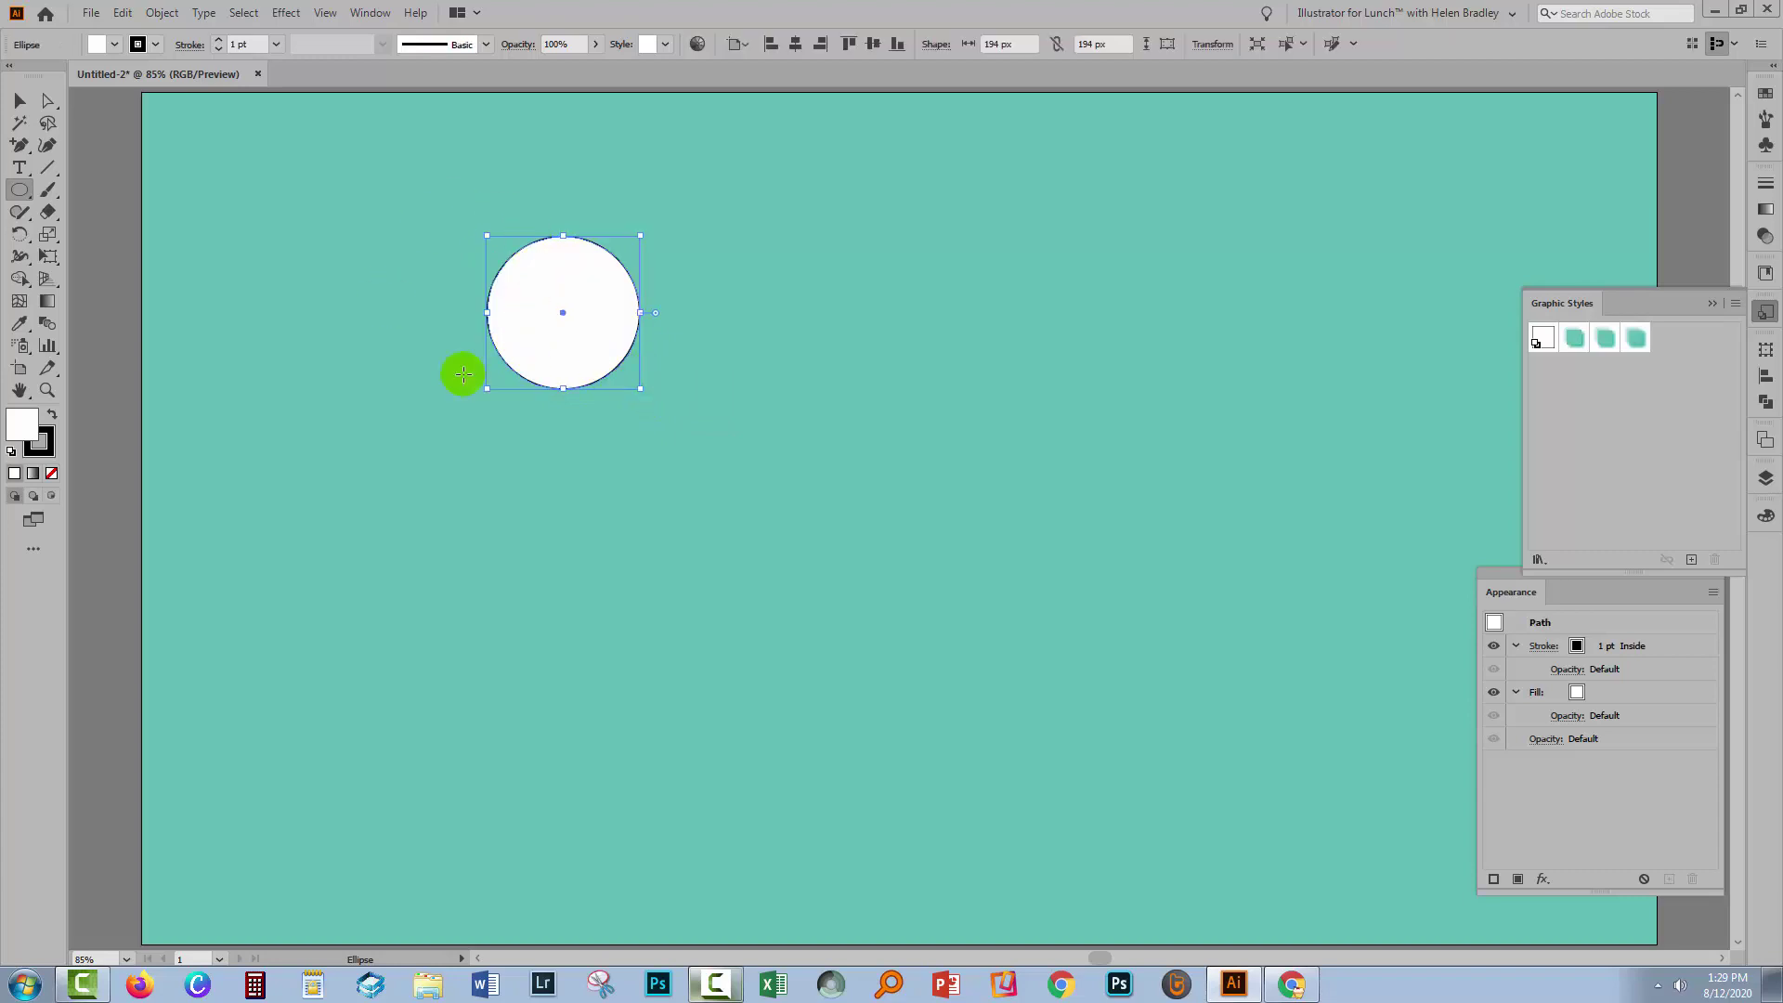
Step: Try the Hard edge and then the Soft blur graphic styles on the new circle
click(20, 101)
click(1574, 338)
click(1142, 494)
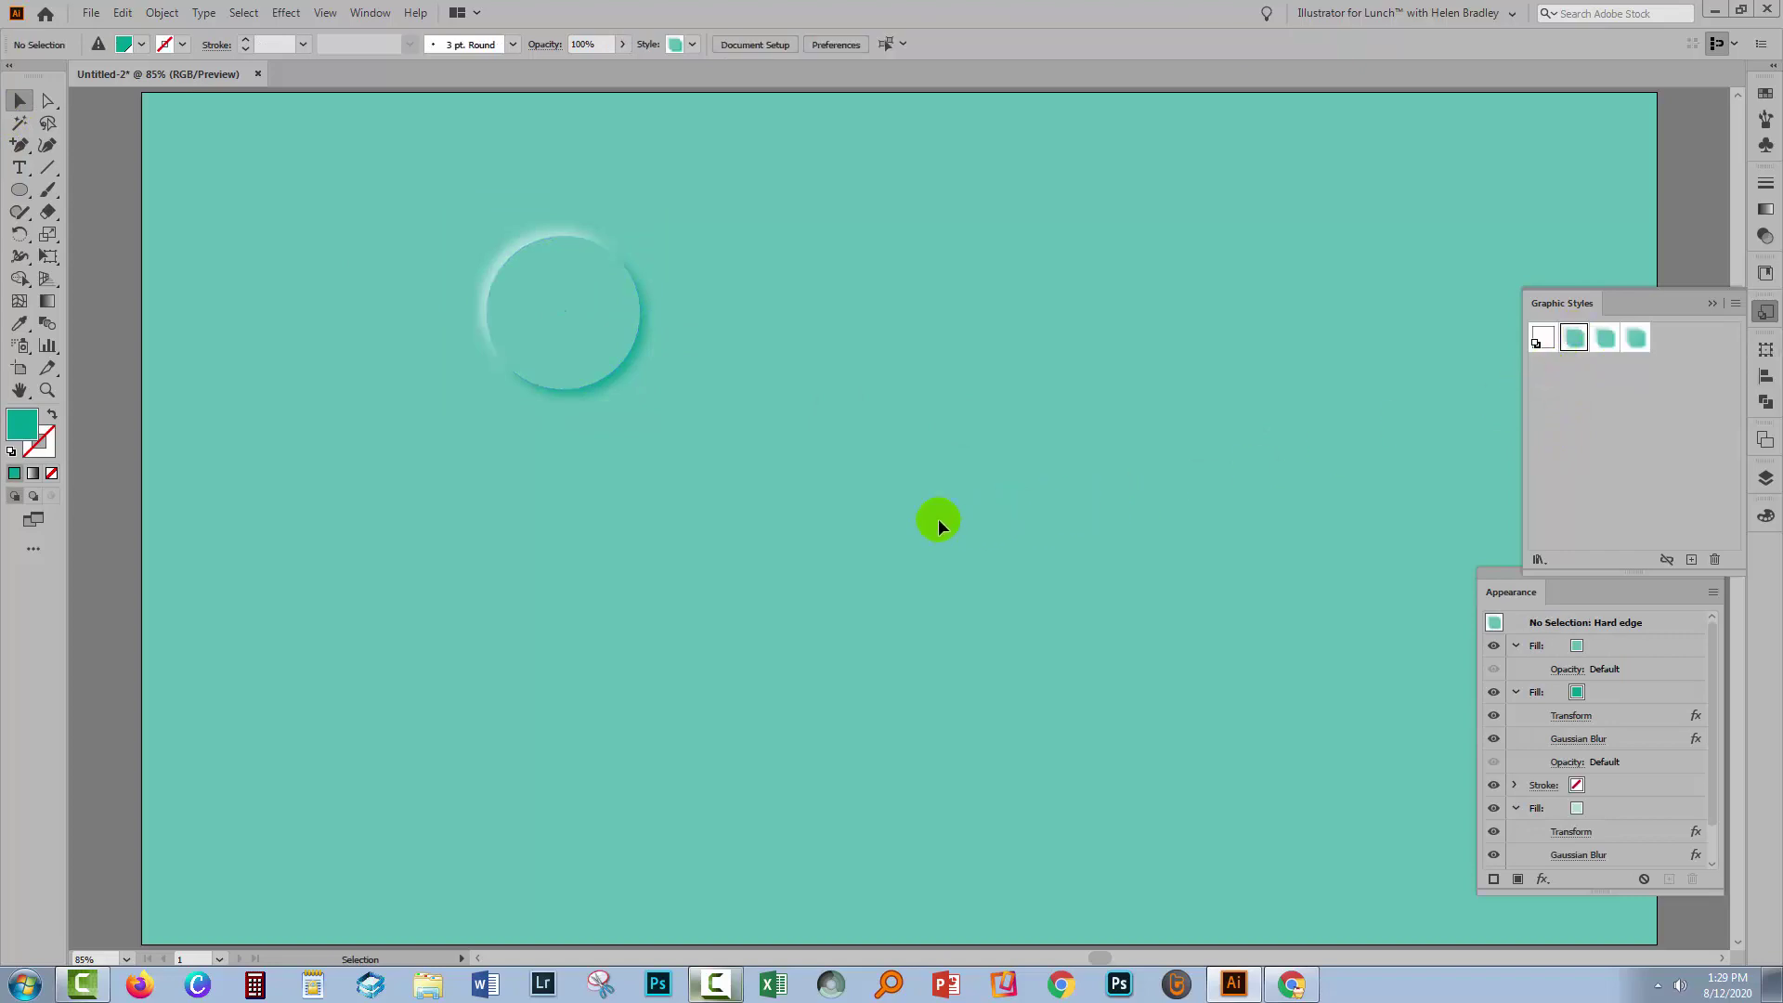
drag(624, 371, 414, 181)
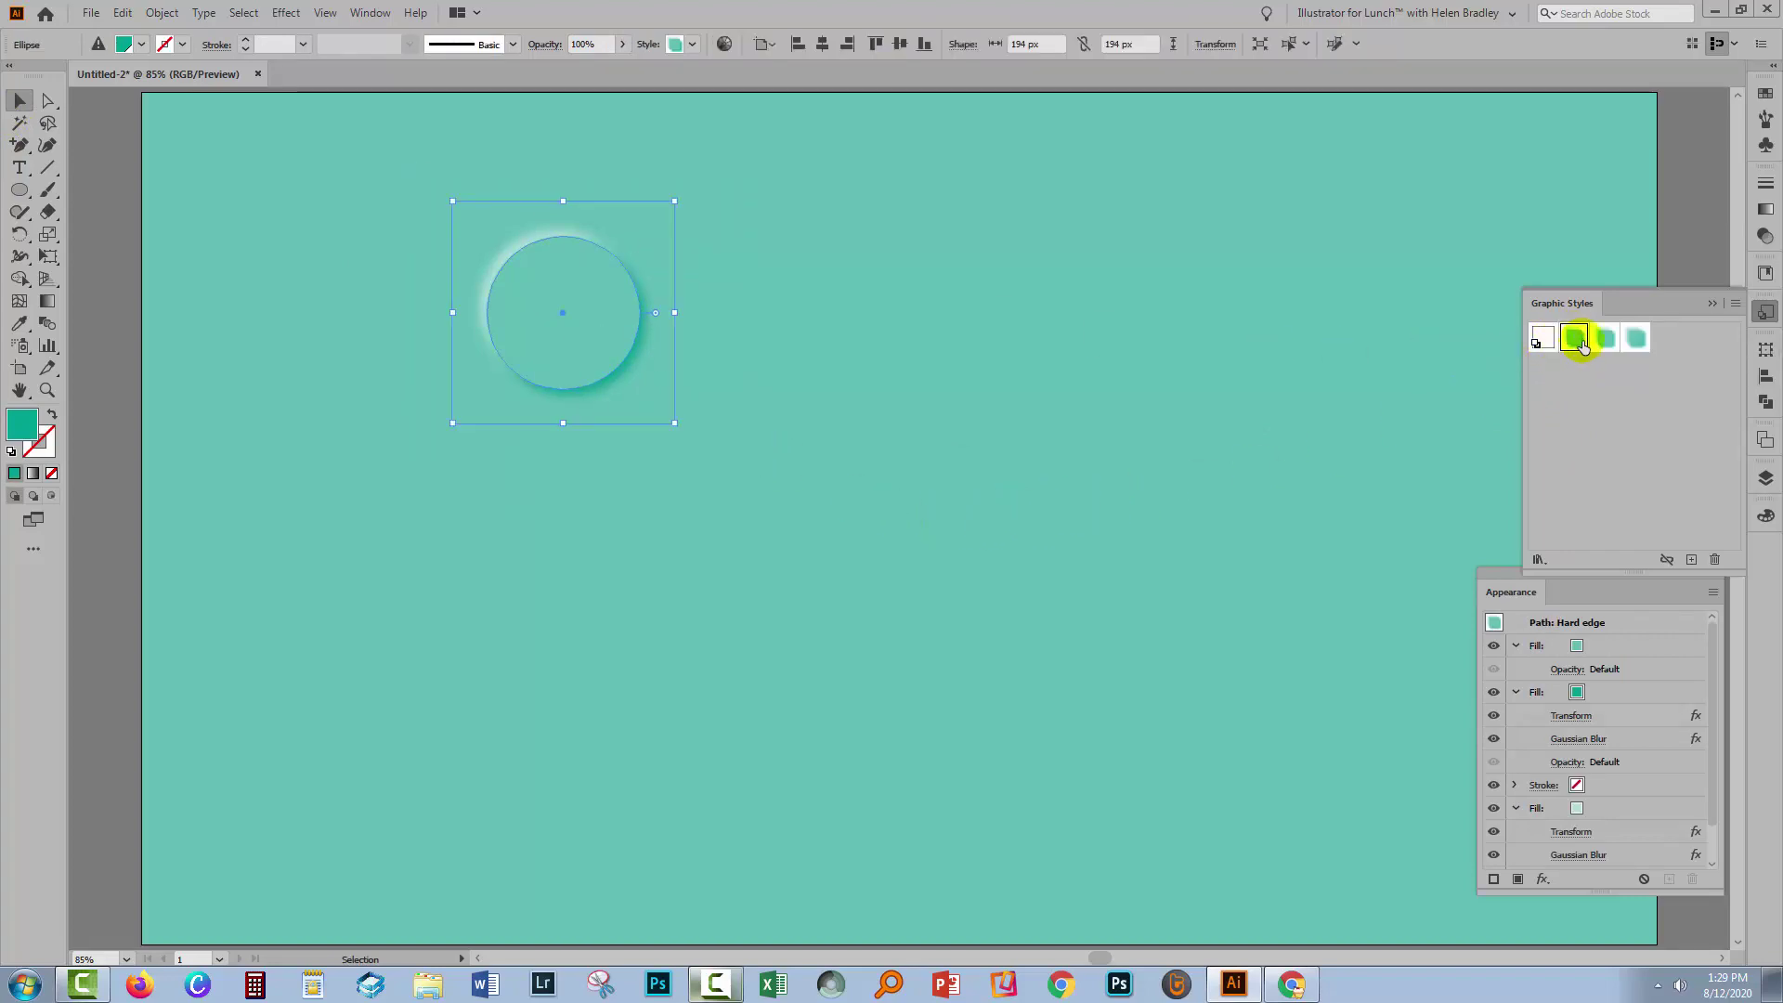
click(1637, 338)
click(831, 603)
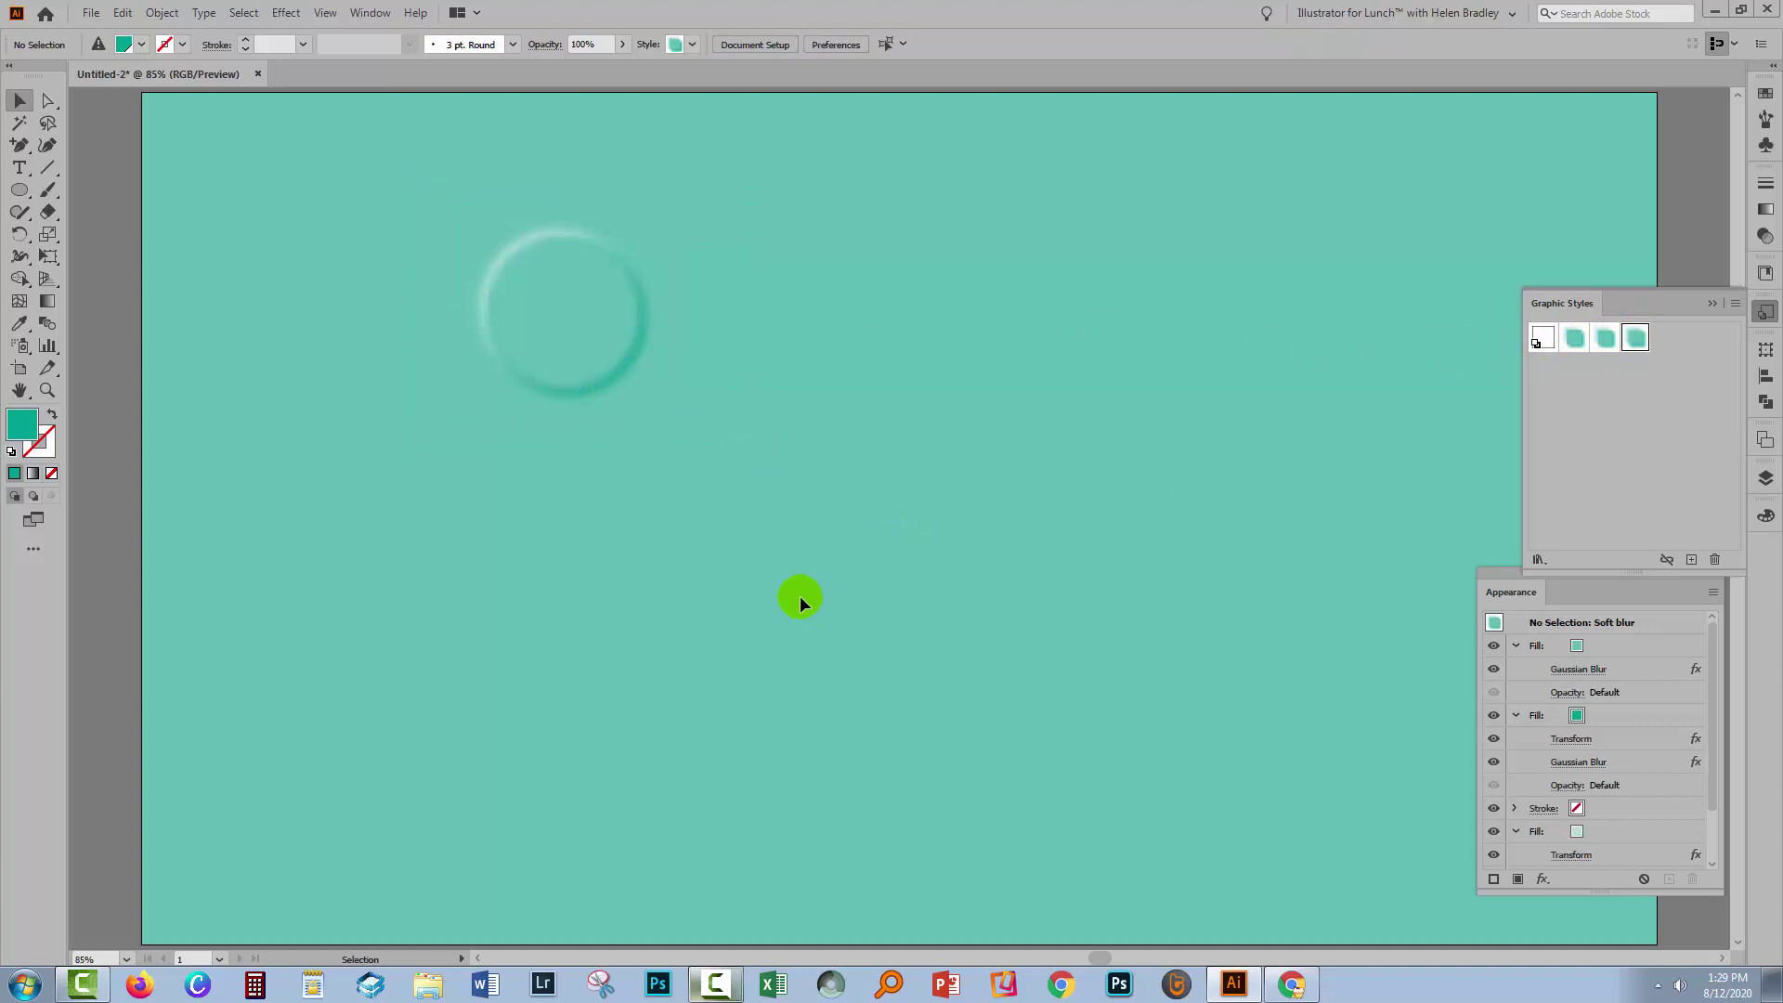
drag(743, 545, 299, 102)
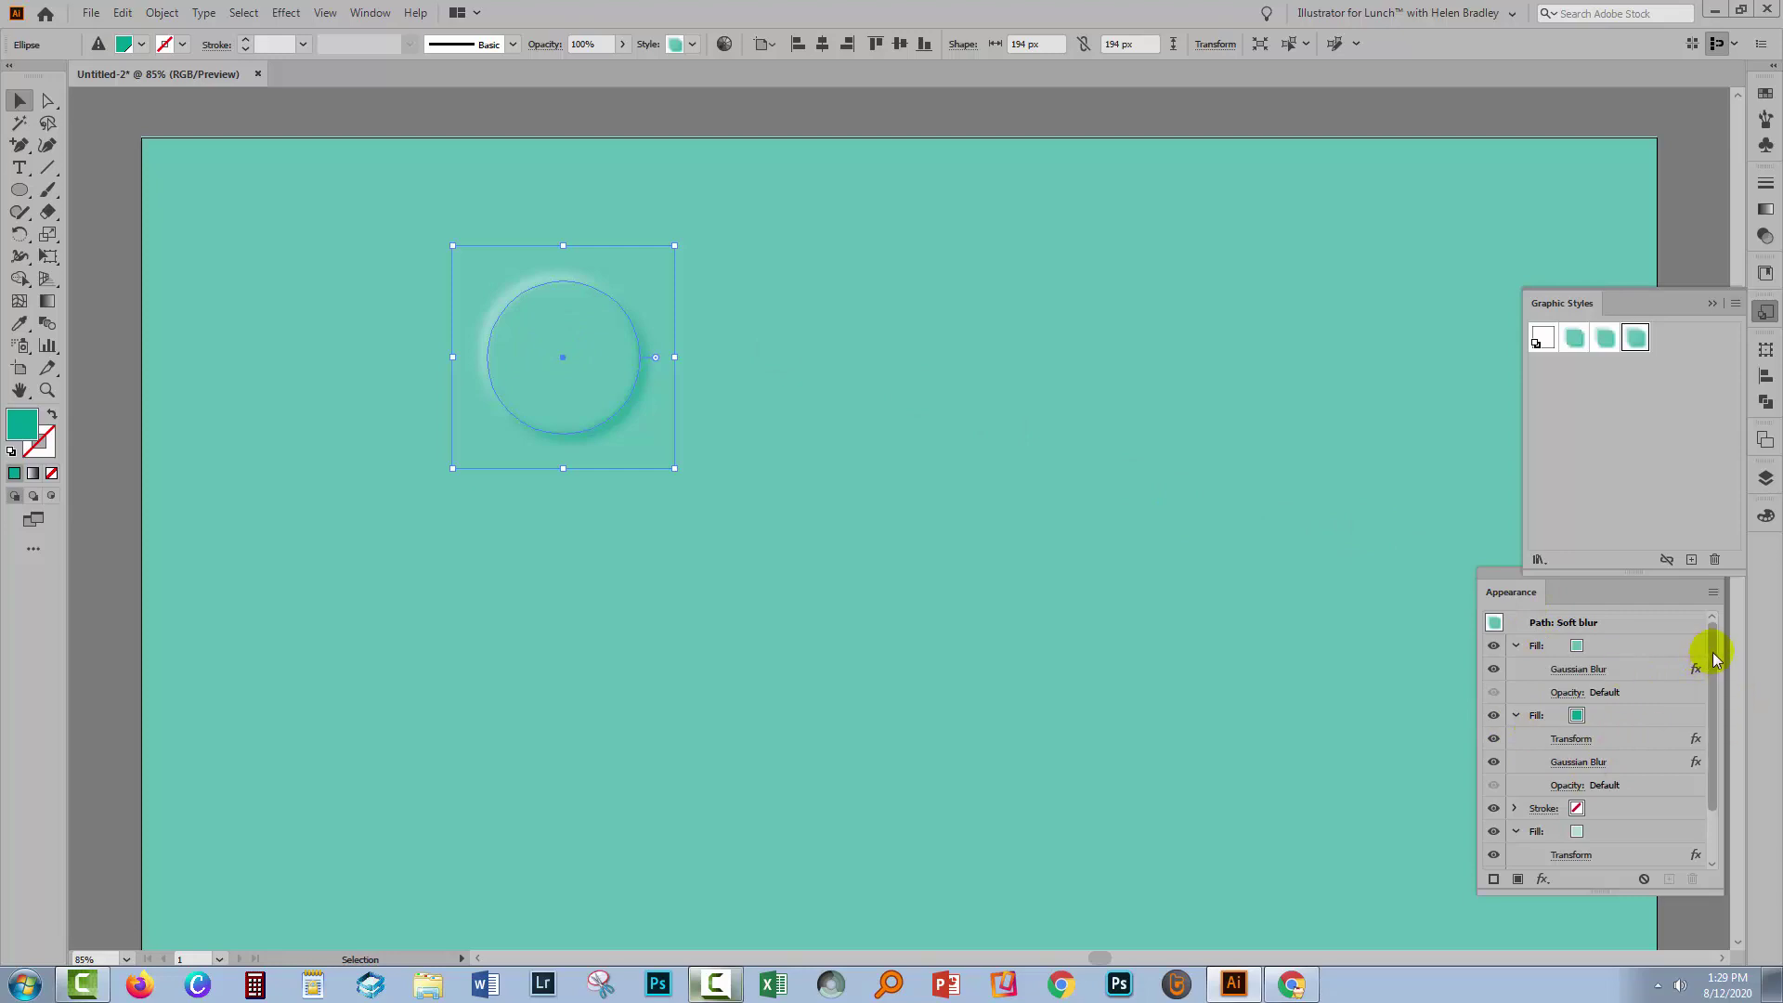
mouse_move(1711, 650)
mouse_down()
mouse_move(1714, 735)
mouse_move(1704, 629)
mouse_up()
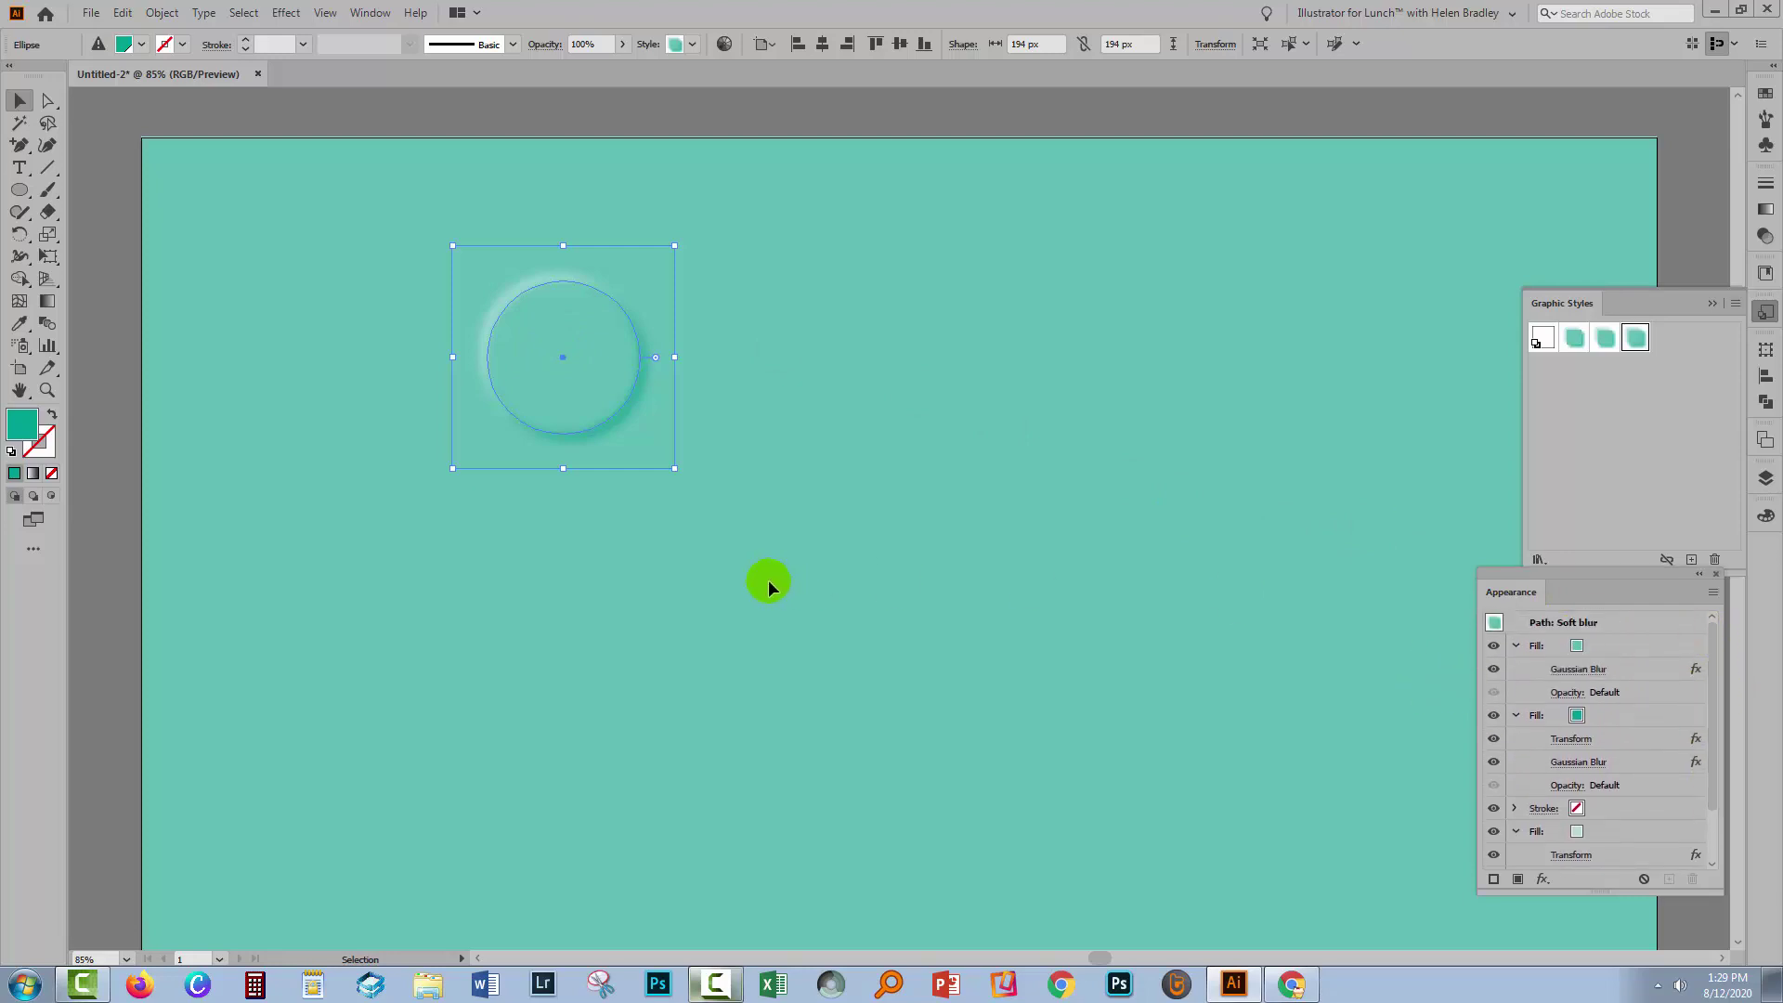
Step: Apply the Soft edge style to the circle and move it toward the top-left corner
click(767, 585)
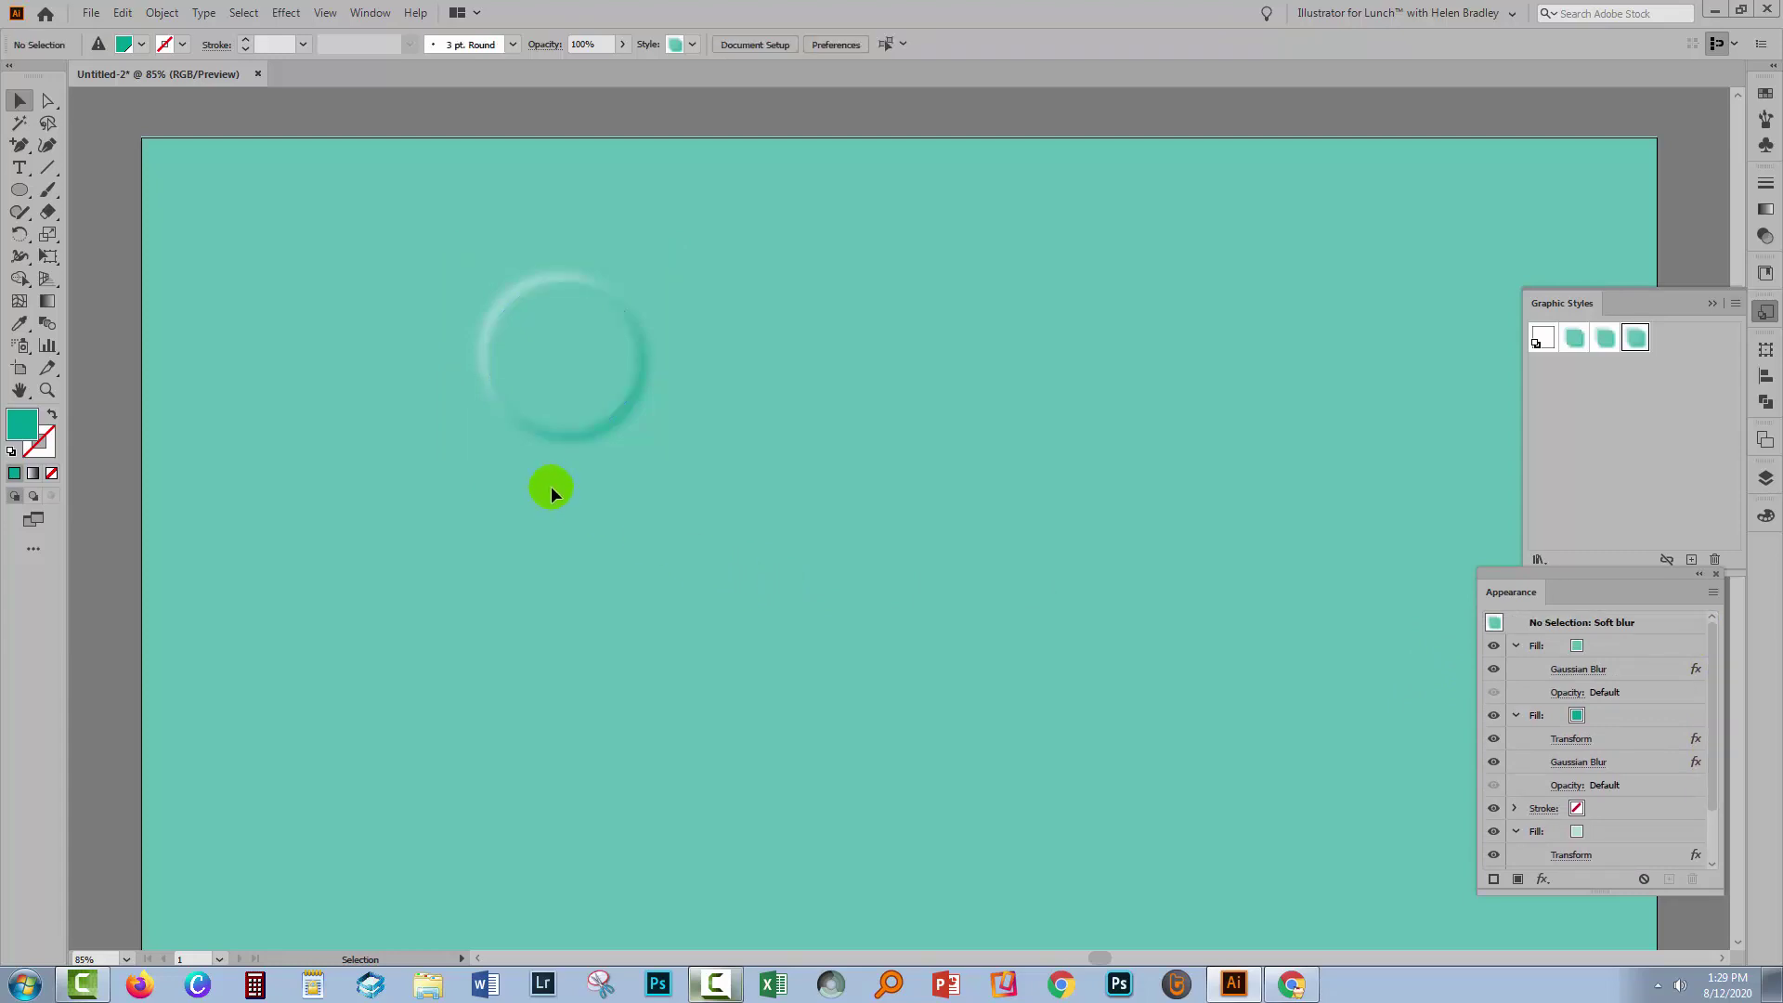
click(619, 362)
click(1606, 339)
click(773, 546)
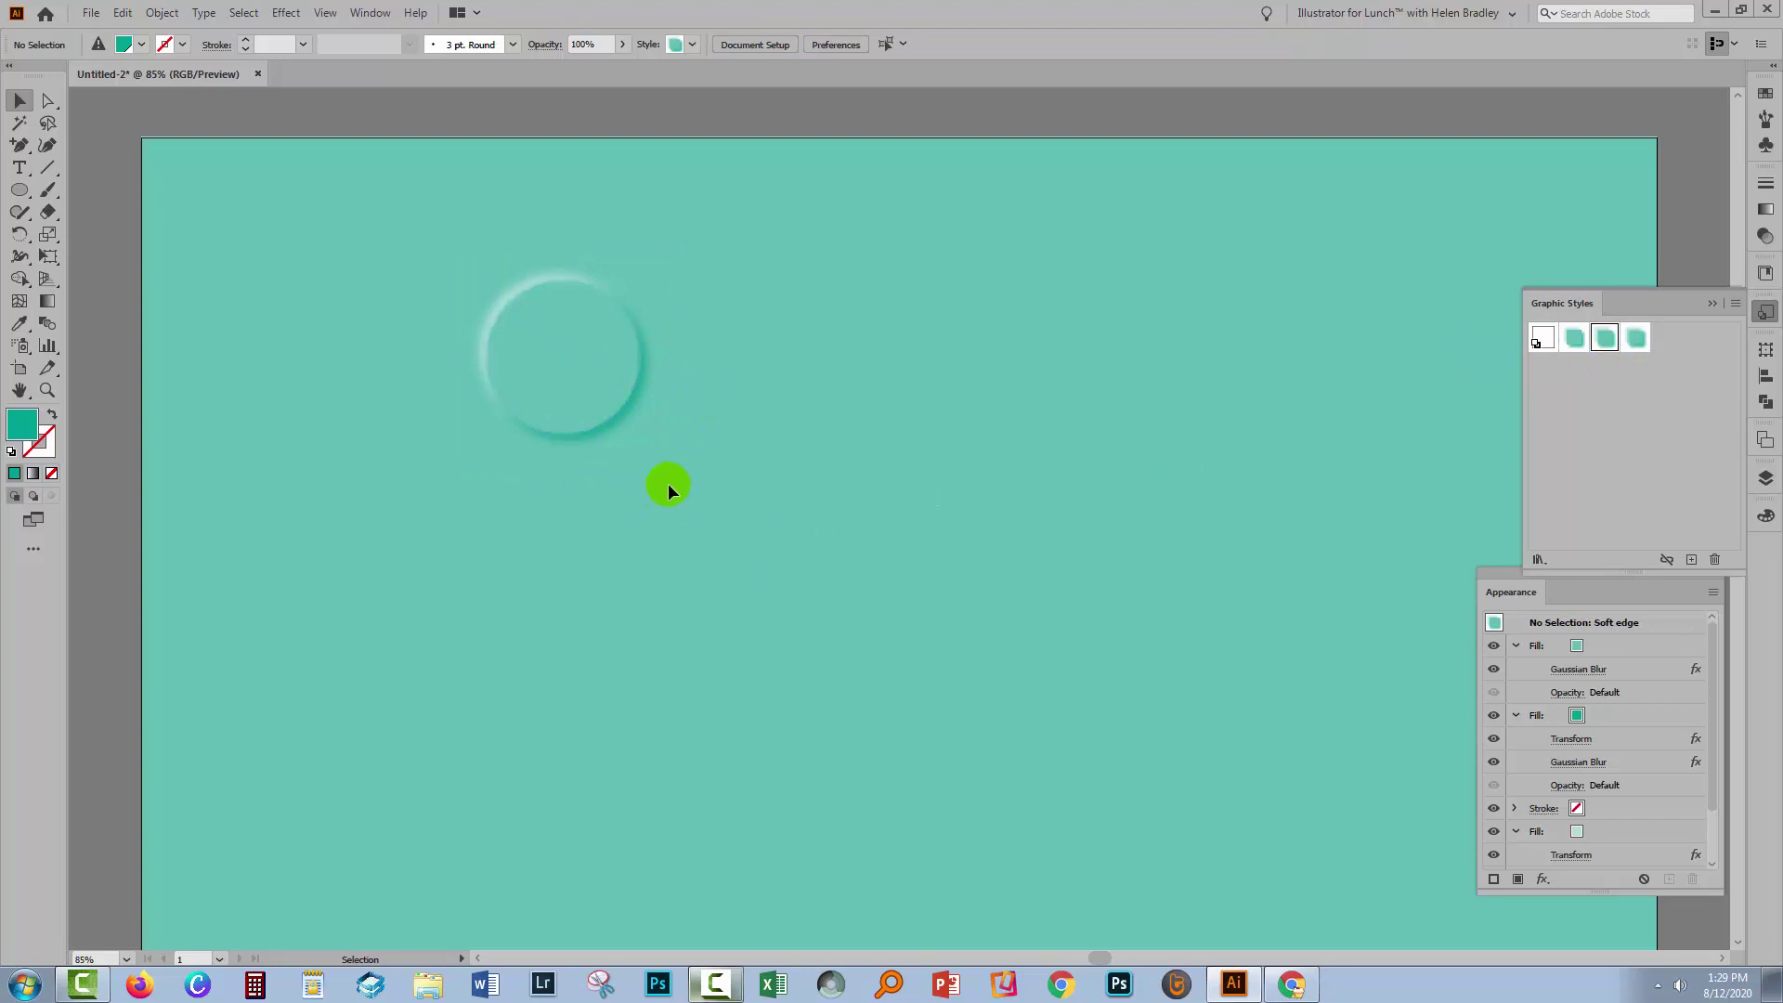
drag(578, 385, 415, 345)
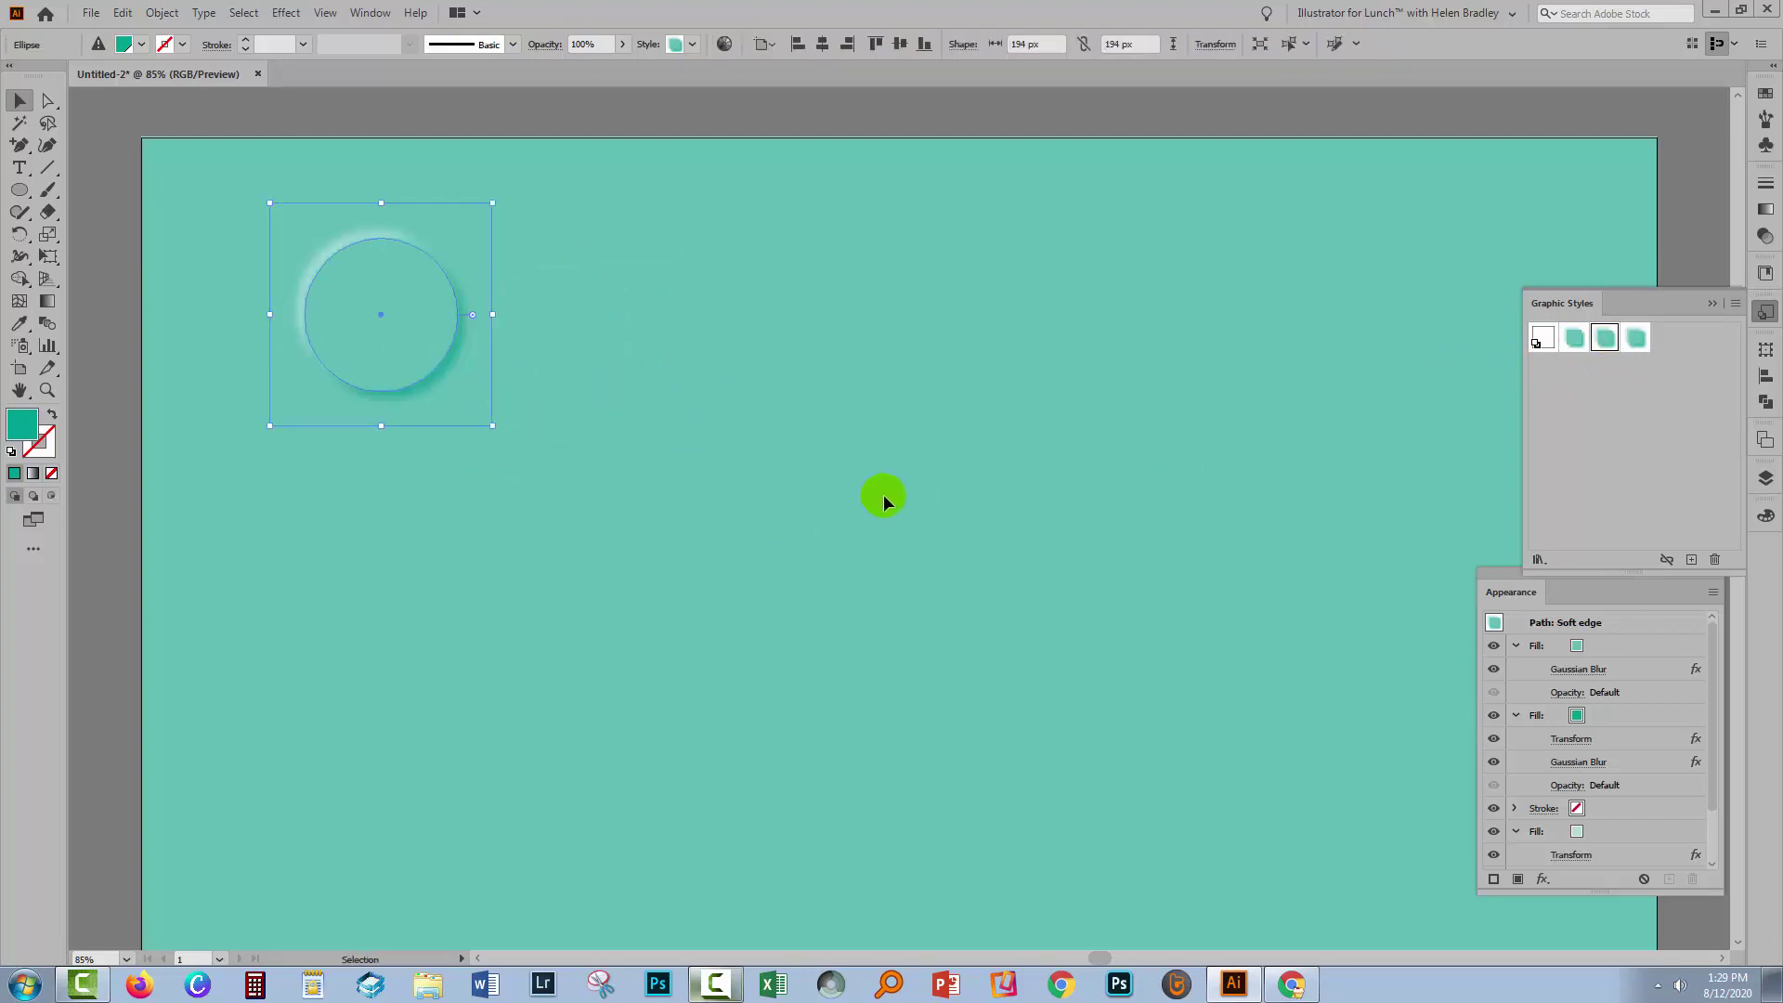
scroll(884, 499, down, 2)
click(869, 510)
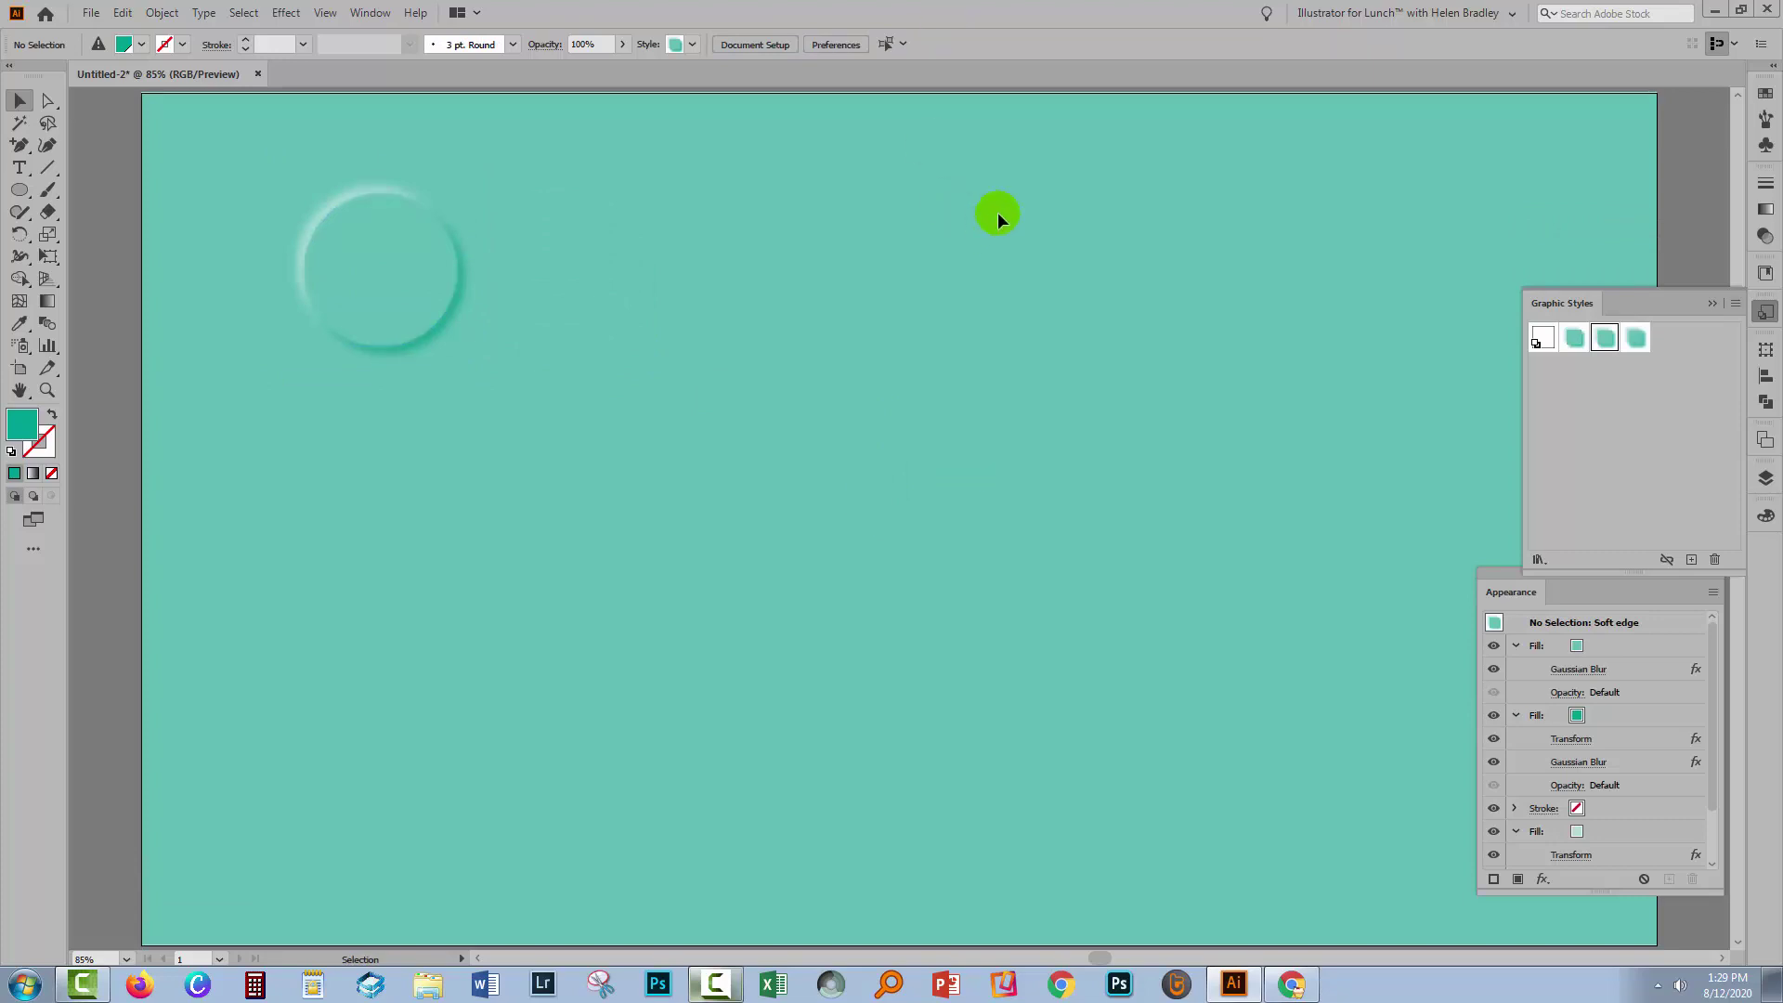
Step: Draw a rounded square in default colours and round its corners heavily with the corner widget
click(28, 193)
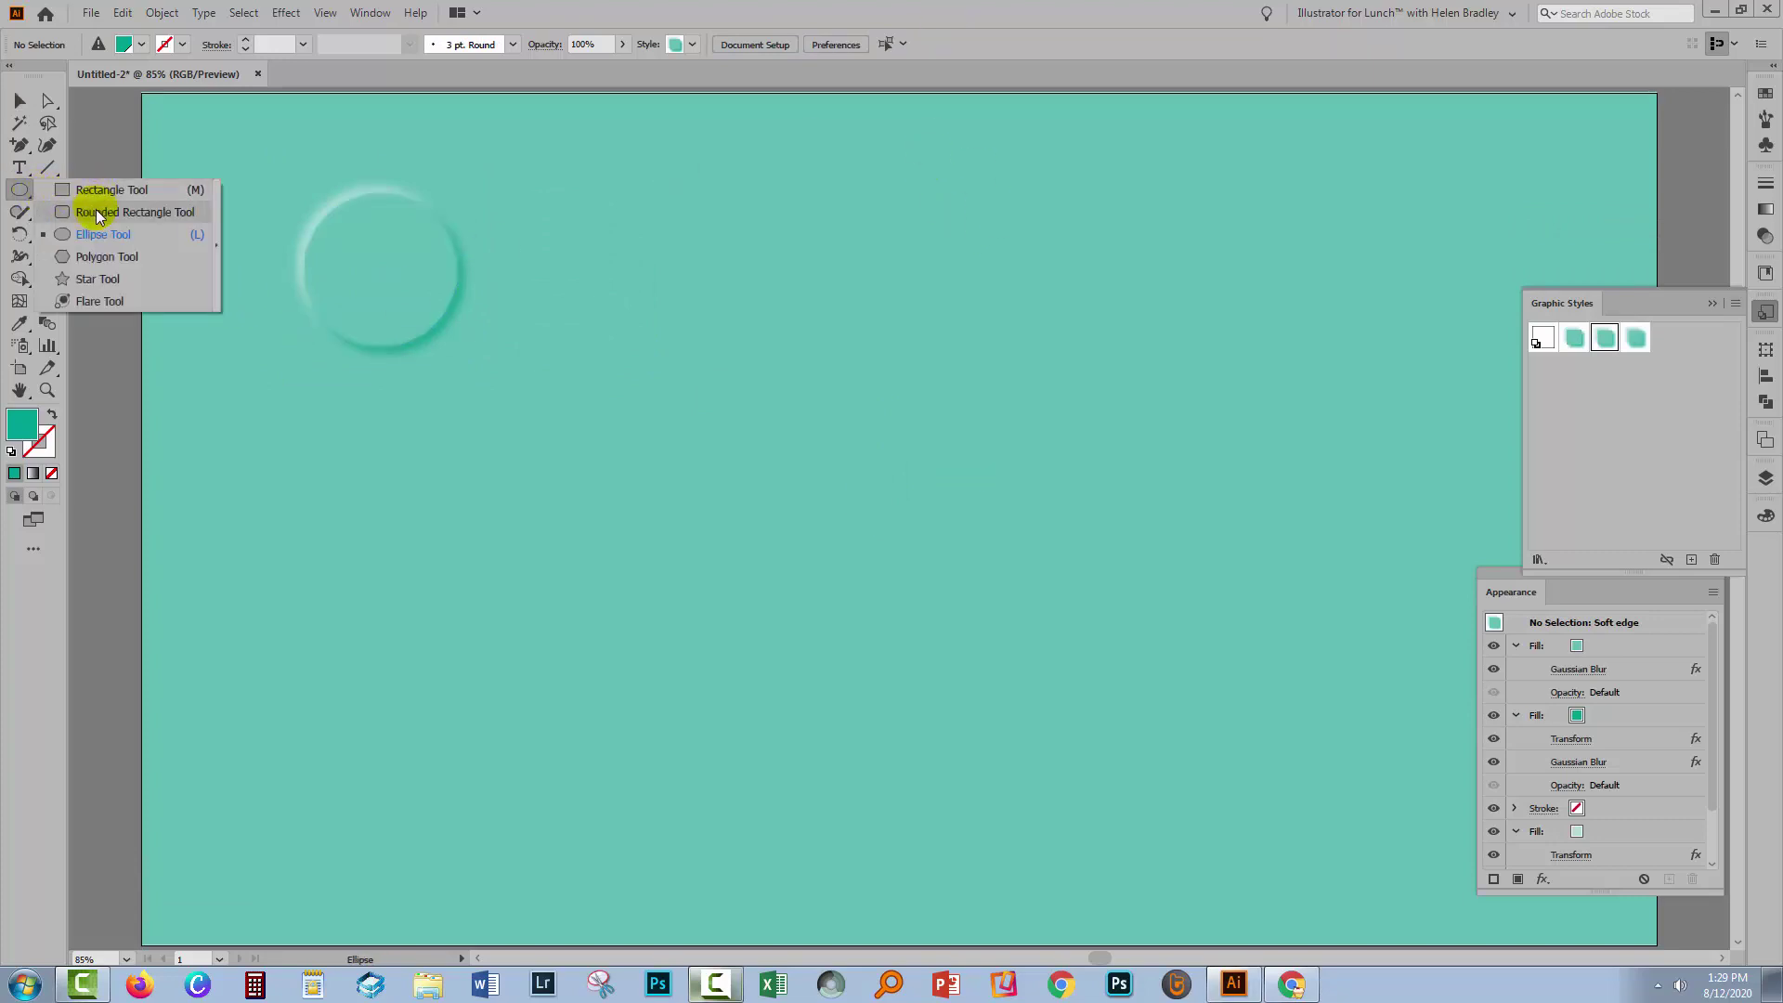
click(88, 210)
drag(780, 268, 923, 409)
key(a)
click(848, 335)
key(d)
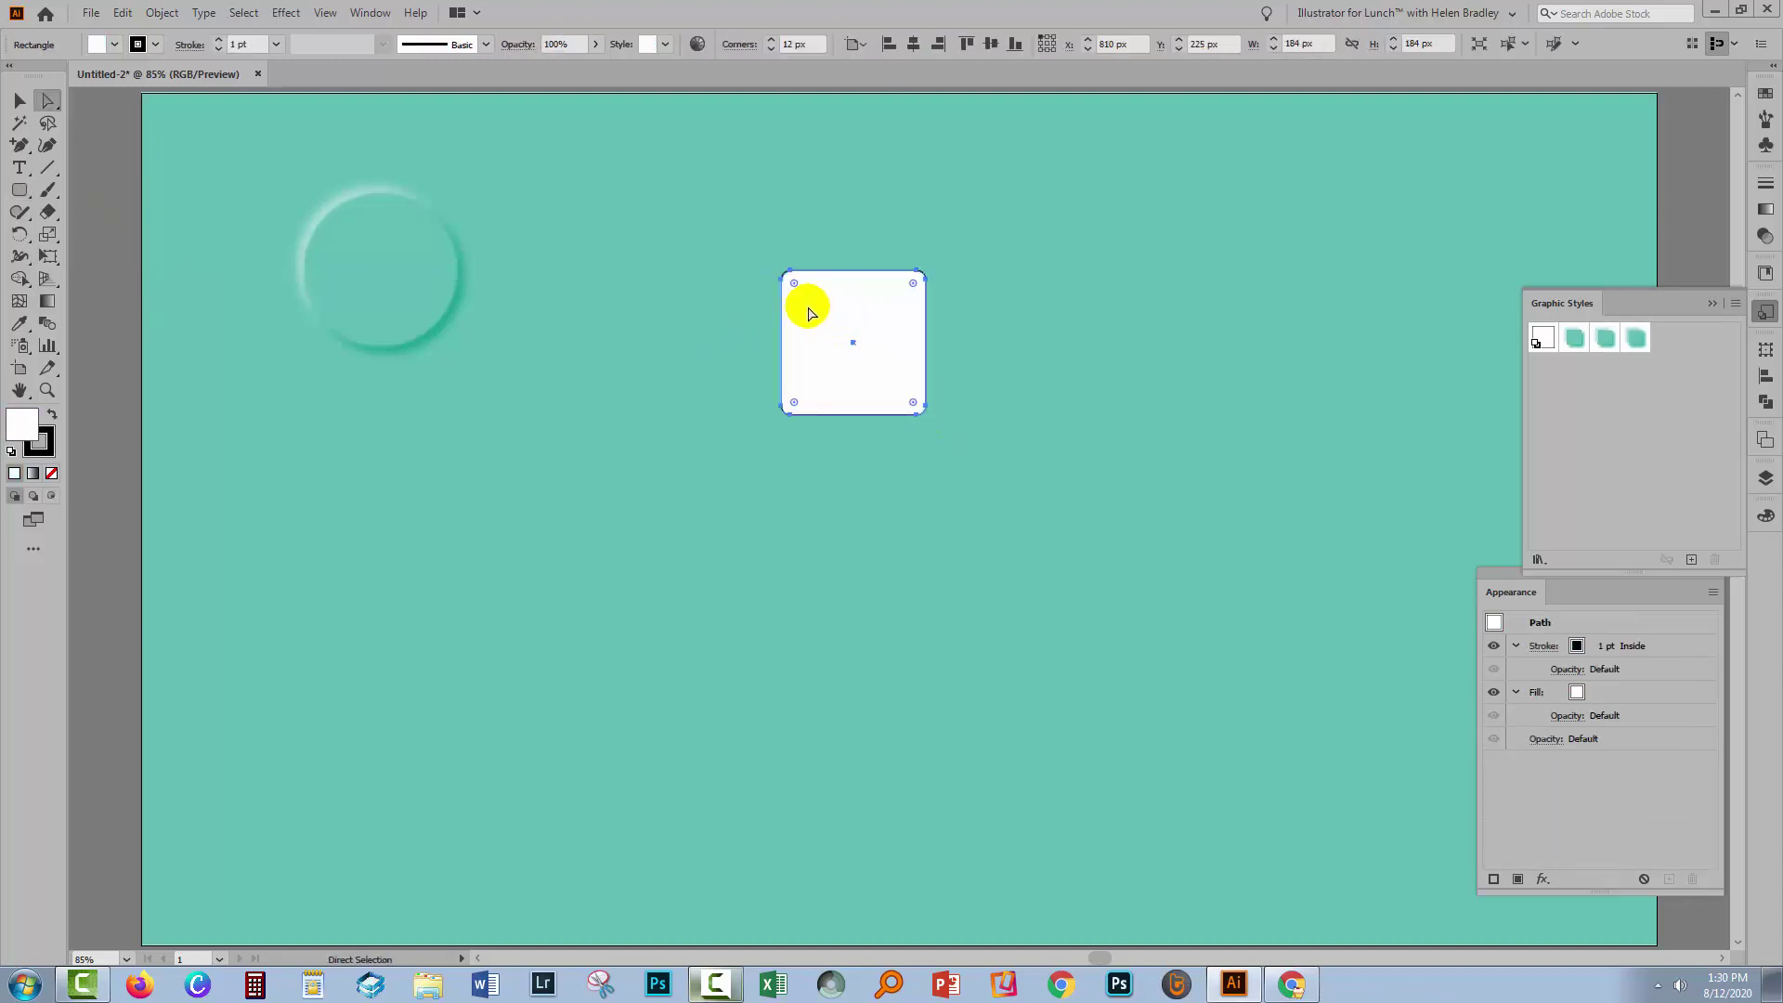
drag(795, 284, 822, 310)
Step: Apply the Hard edge graphic style to the rounded square and shift it up and left
click(20, 99)
click(819, 480)
click(878, 393)
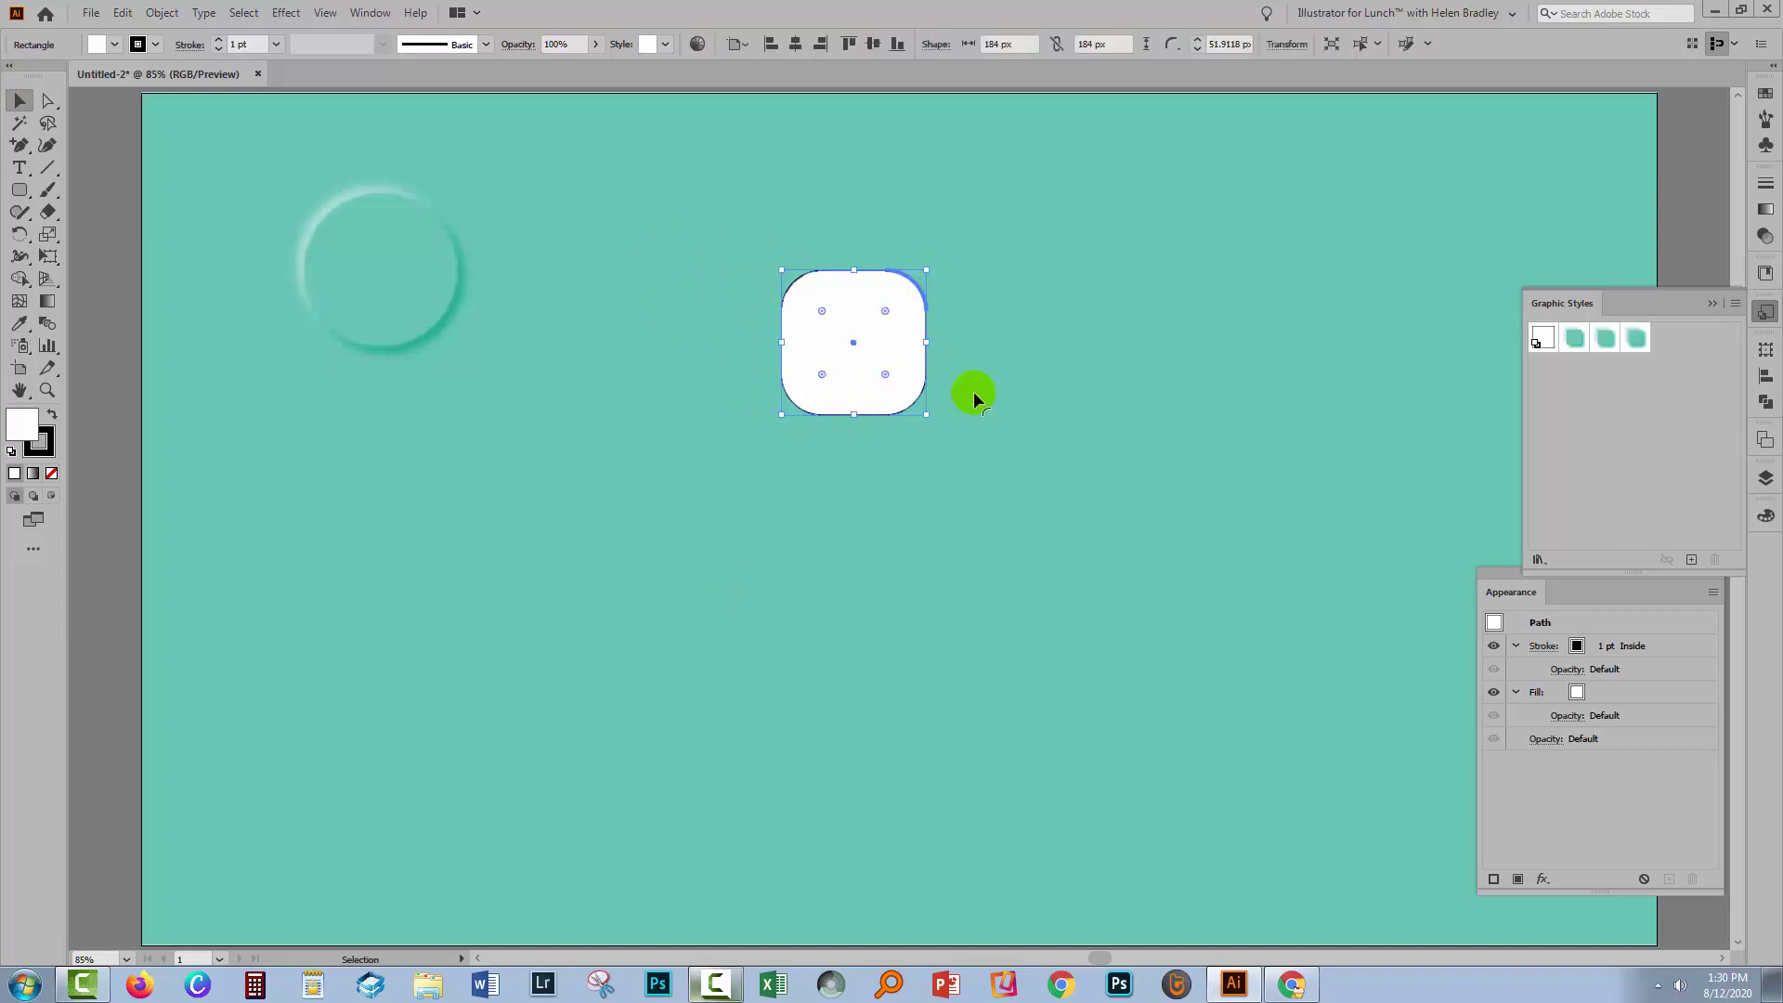
click(1573, 340)
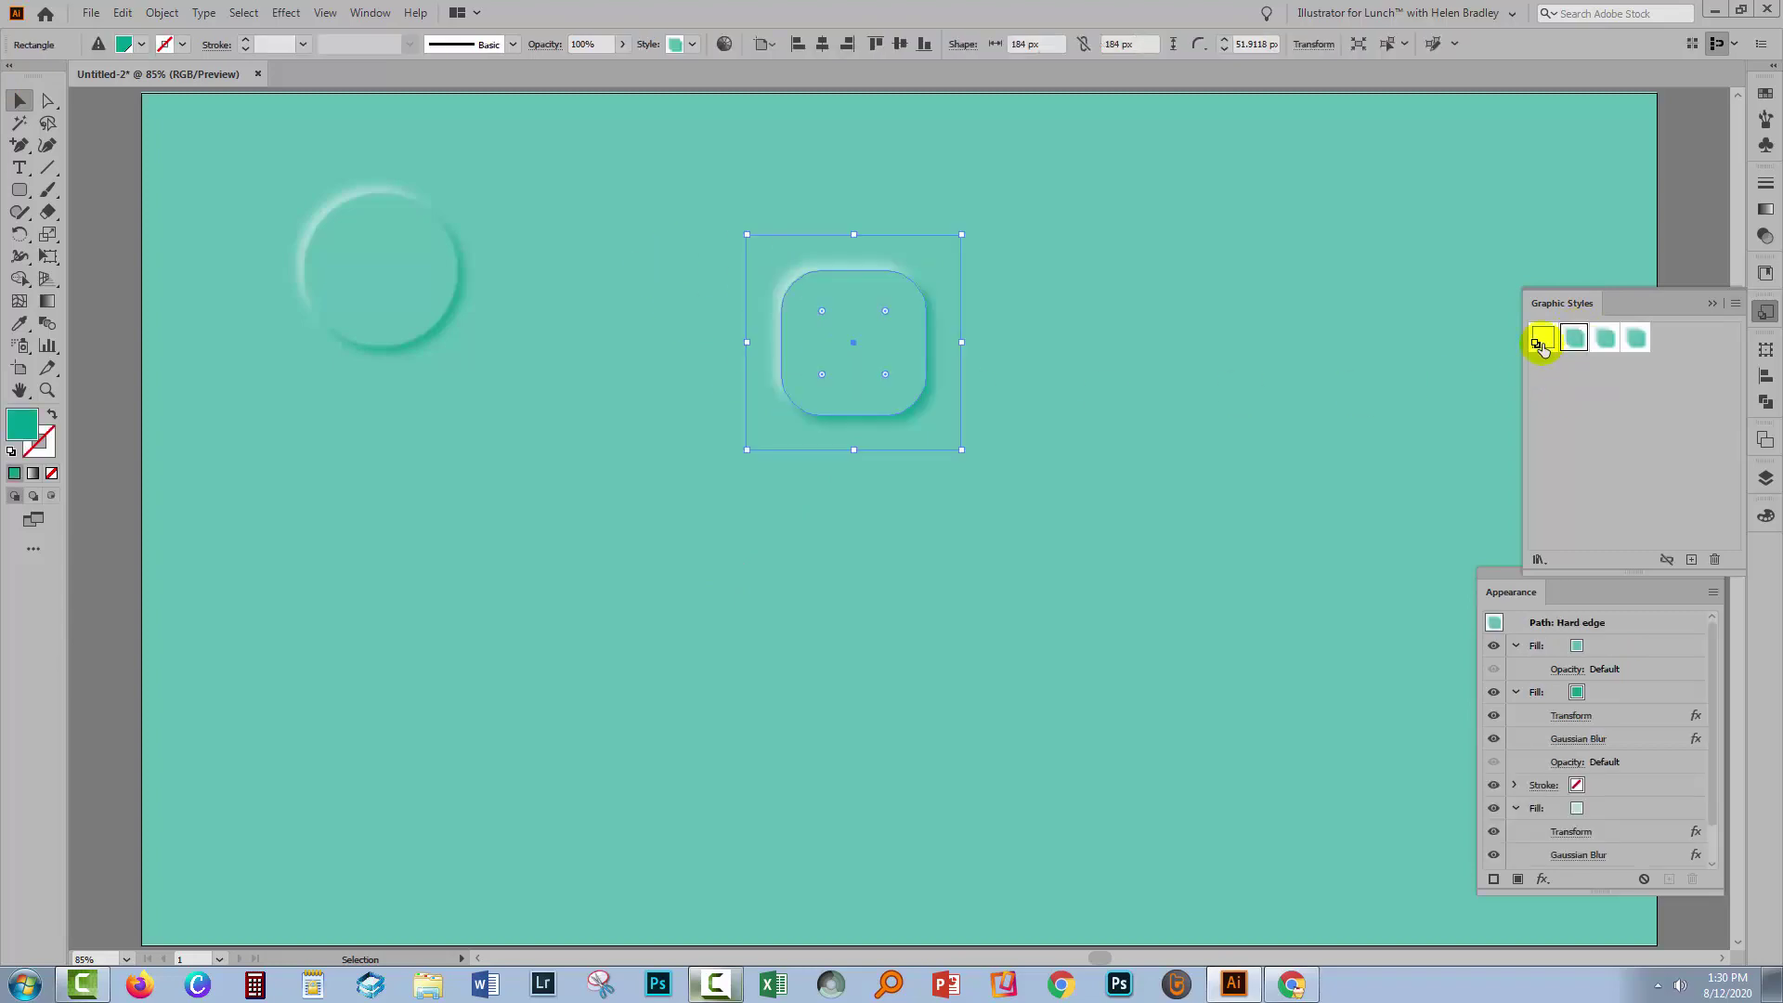
click(1136, 555)
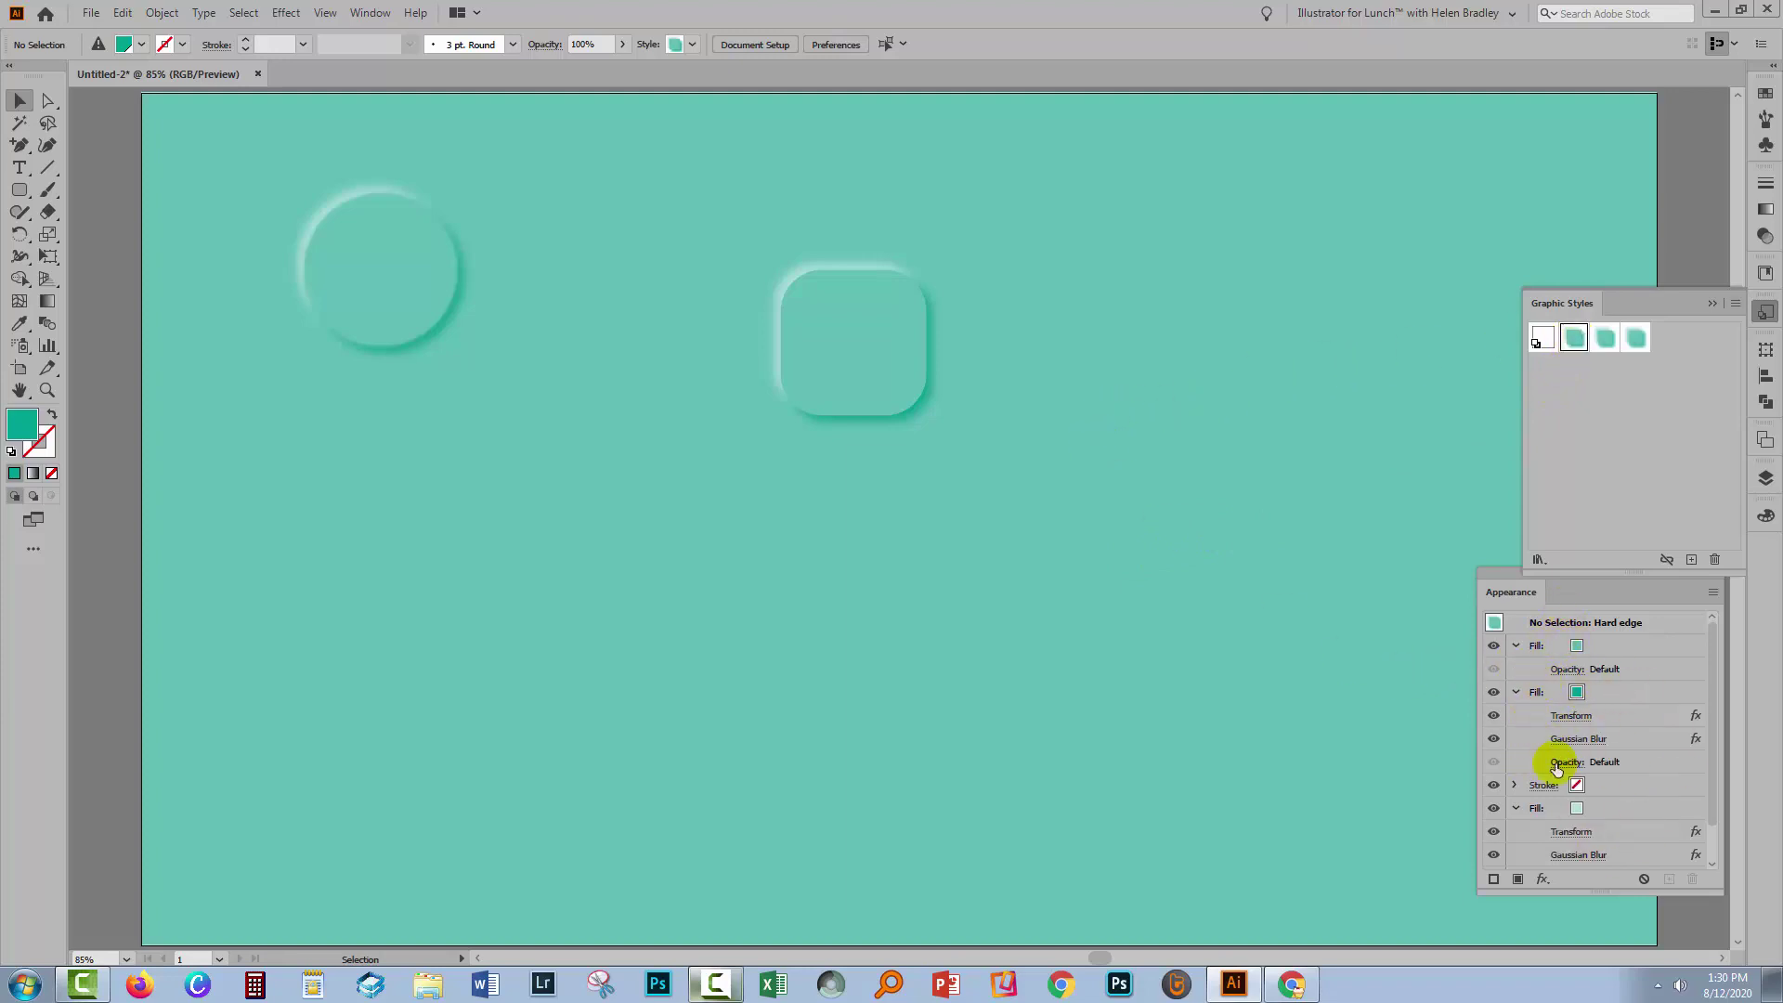
click(808, 408)
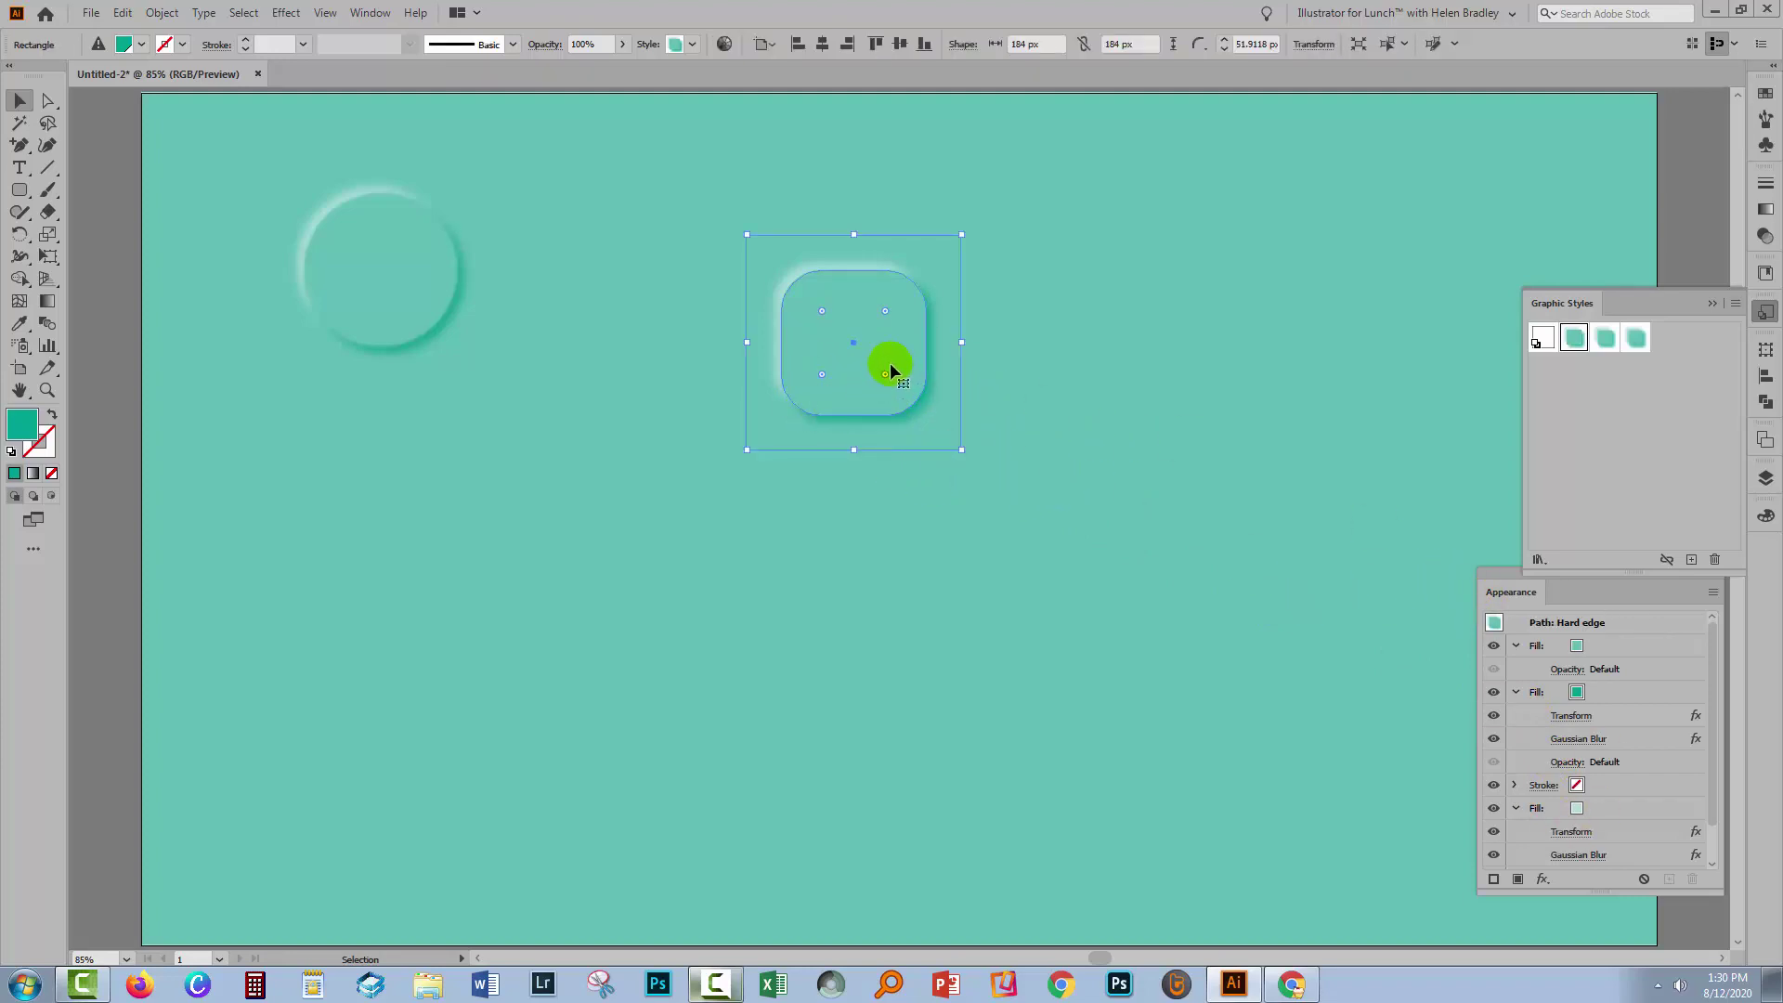
drag(891, 366, 820, 351)
click(958, 537)
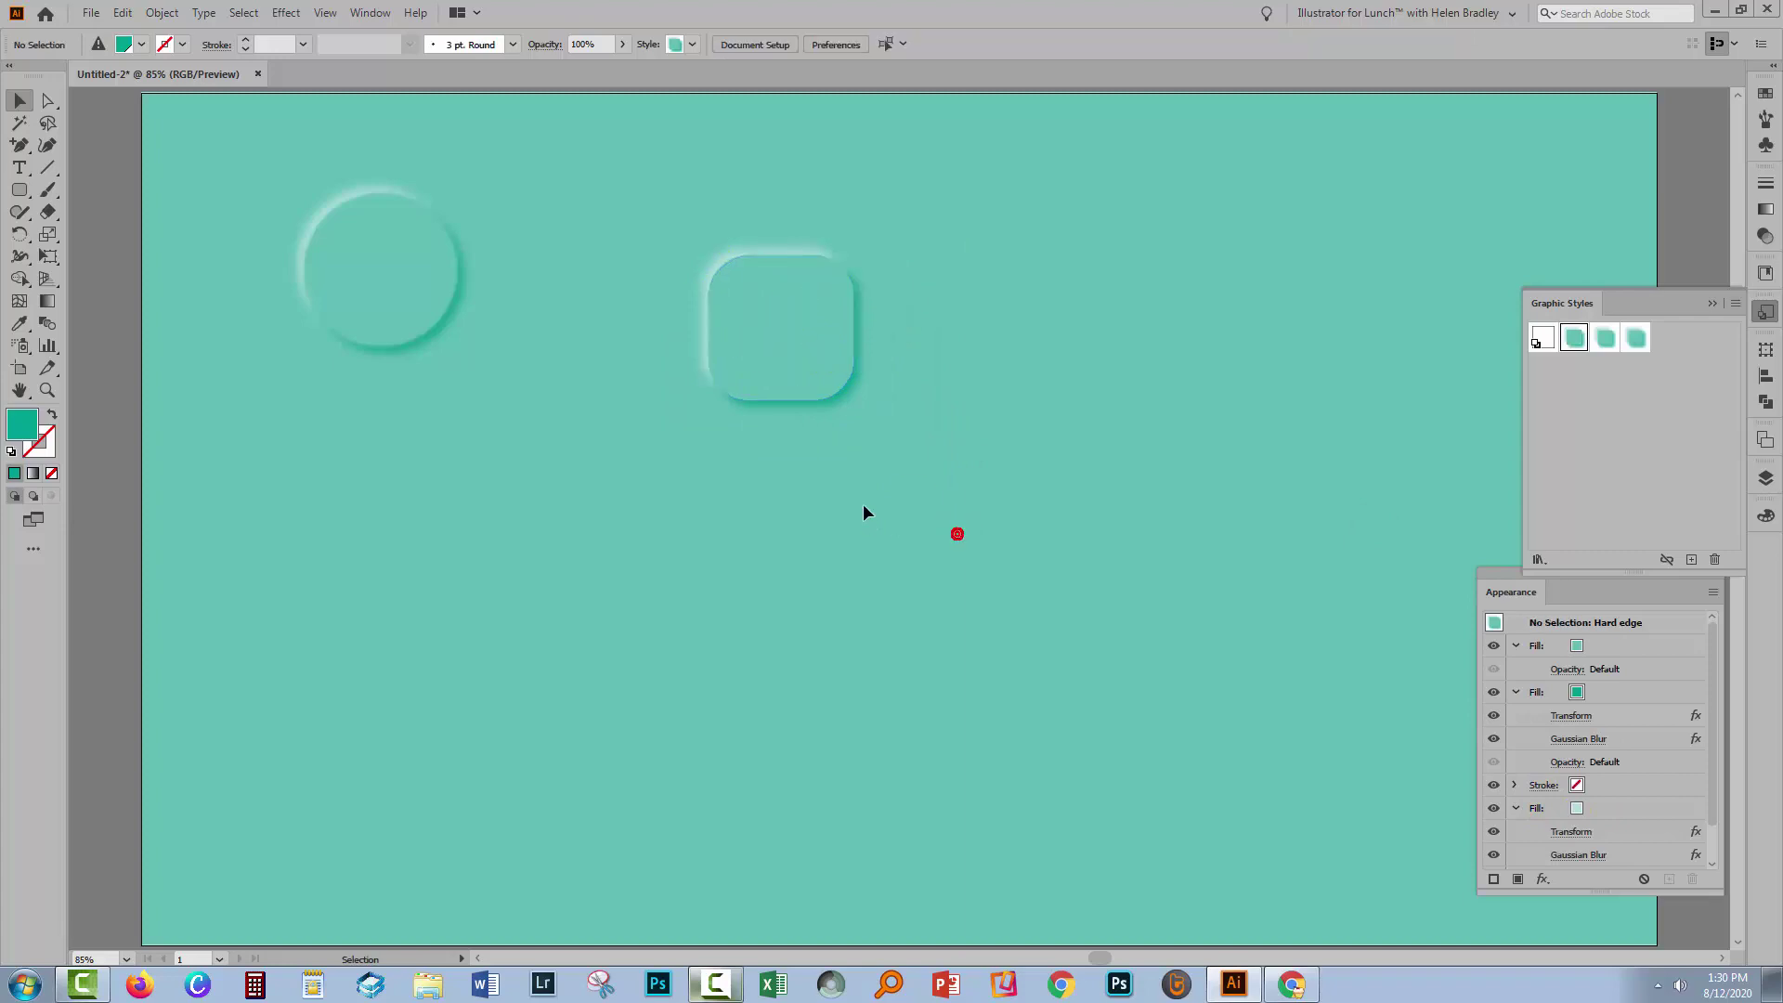
Step: Try the Soft edge and Soft blur styles on the square, then remove the square and circle
click(843, 264)
click(1605, 337)
click(926, 583)
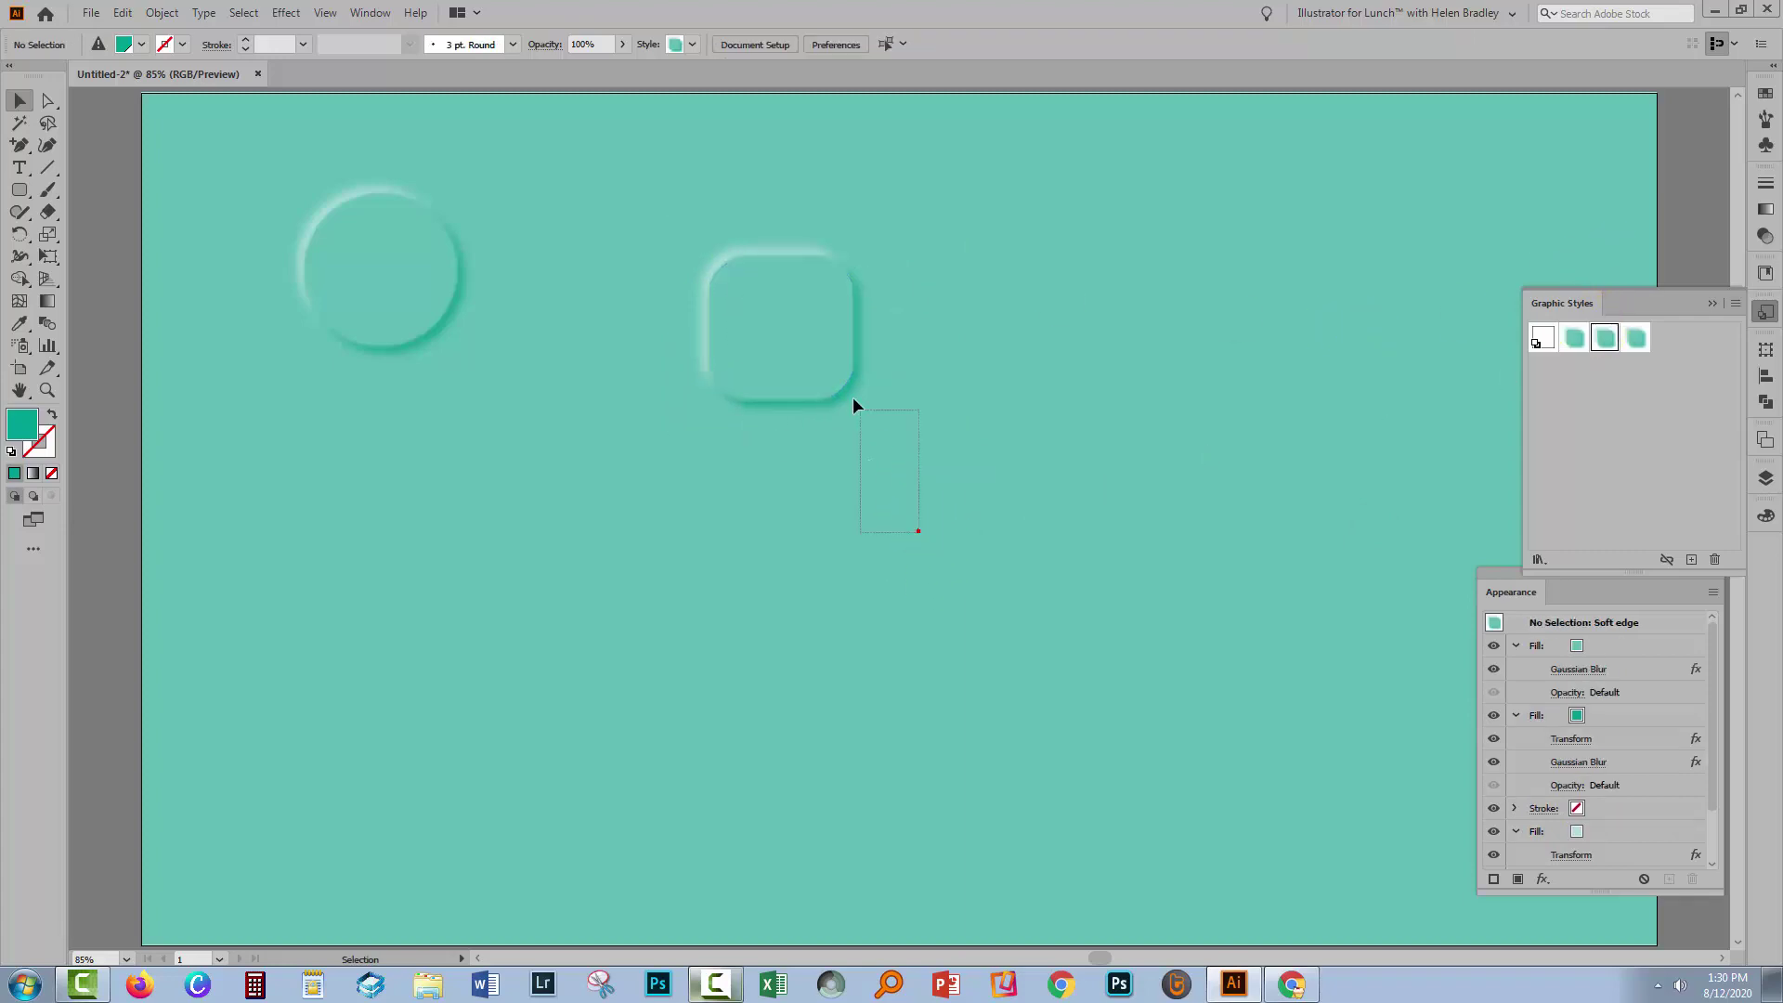
drag(829, 367, 826, 364)
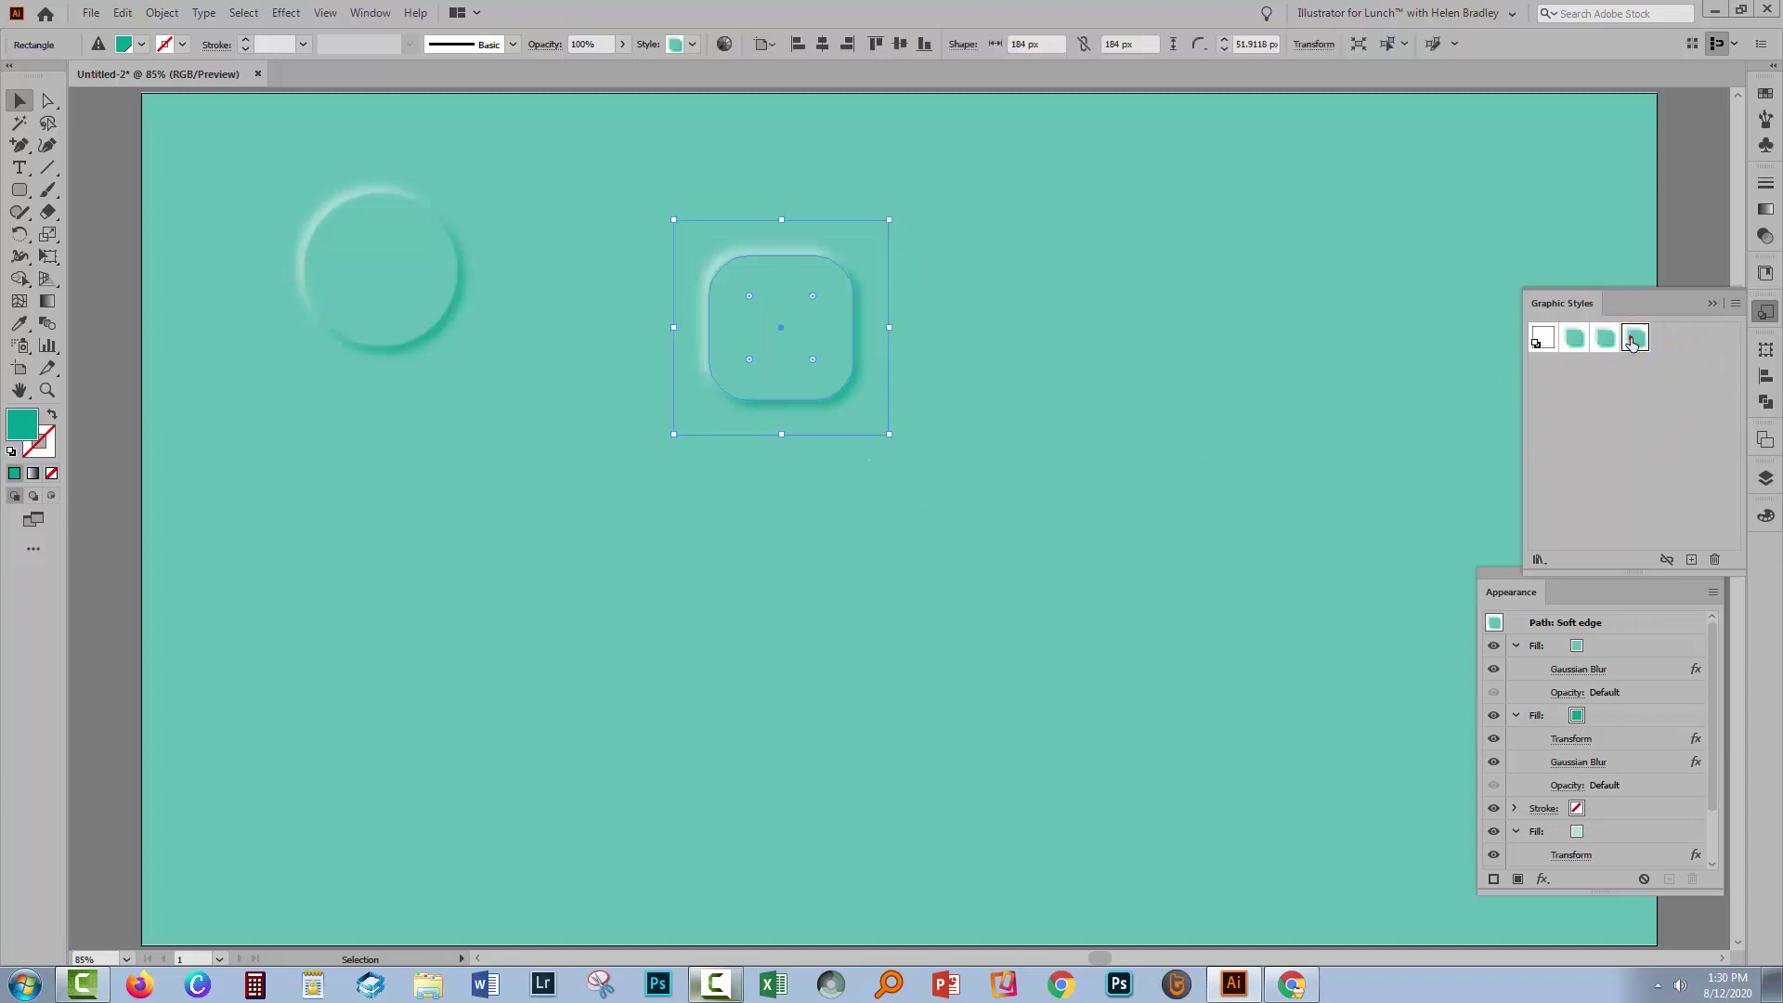
click(995, 734)
key(ctrl+z)
key(ctrl+z)
key(ctrl+z)
key(ctrl+z)
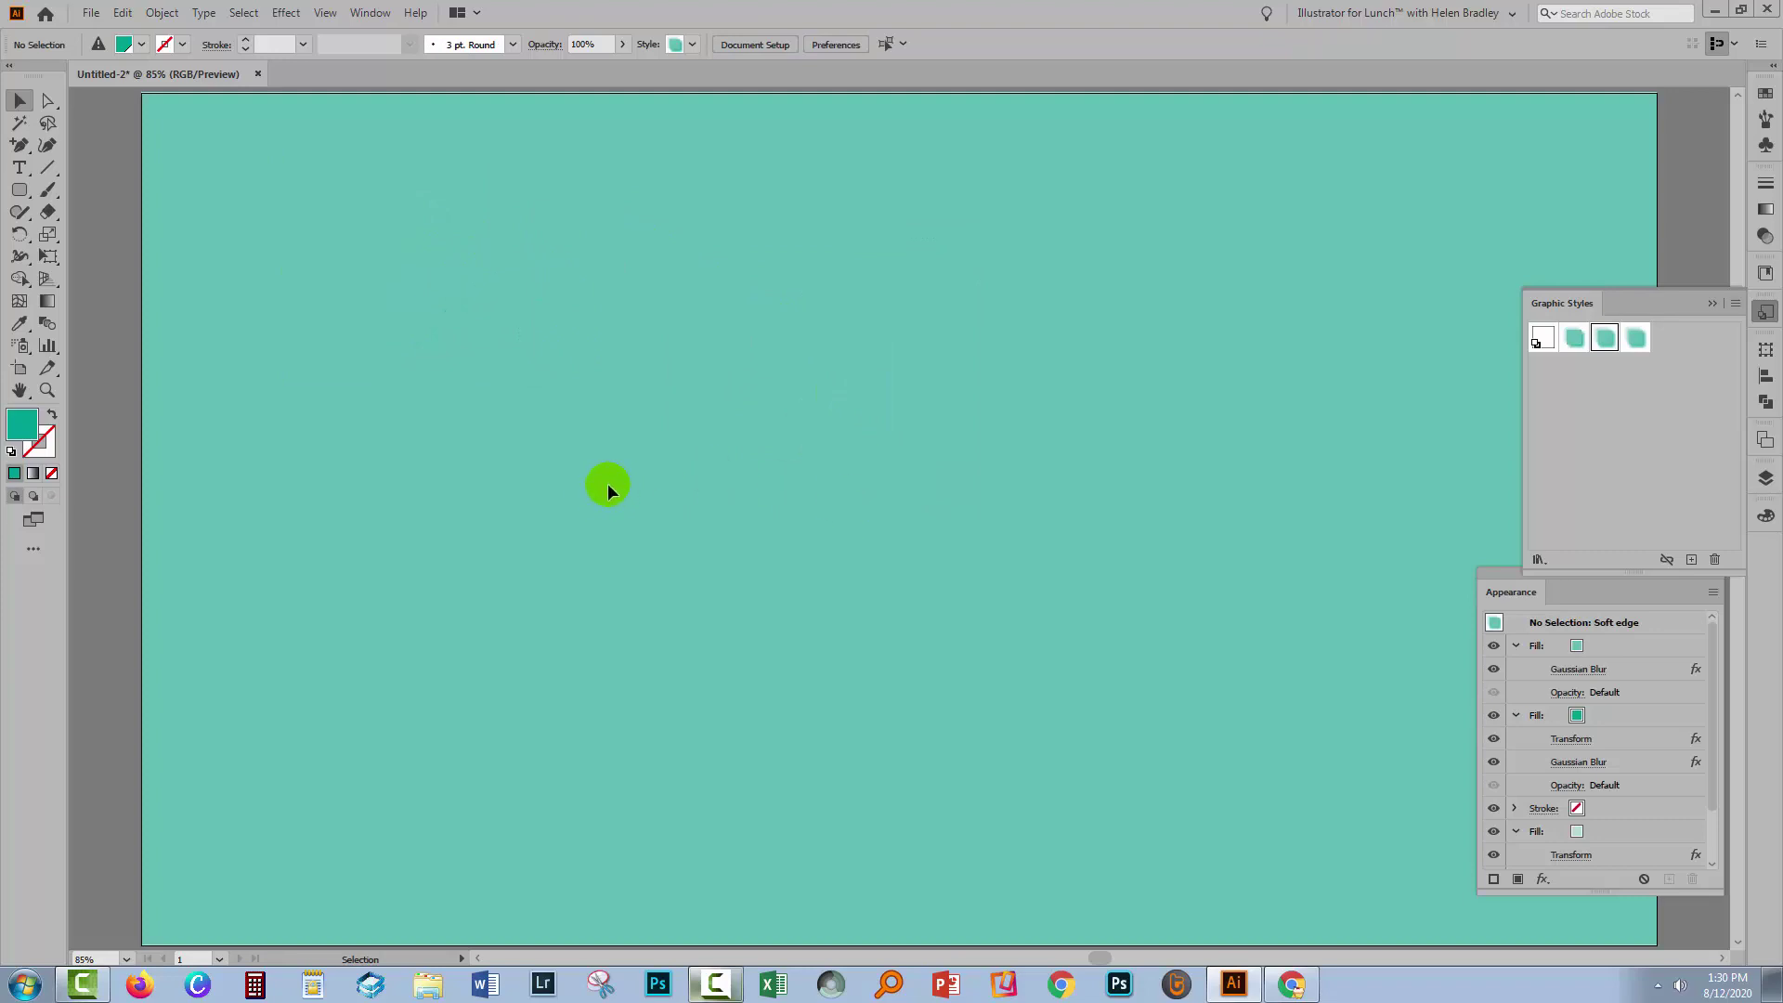
Step: Reset to default colours and draw a white rounded square near the artboard centre
key(ctrl+z)
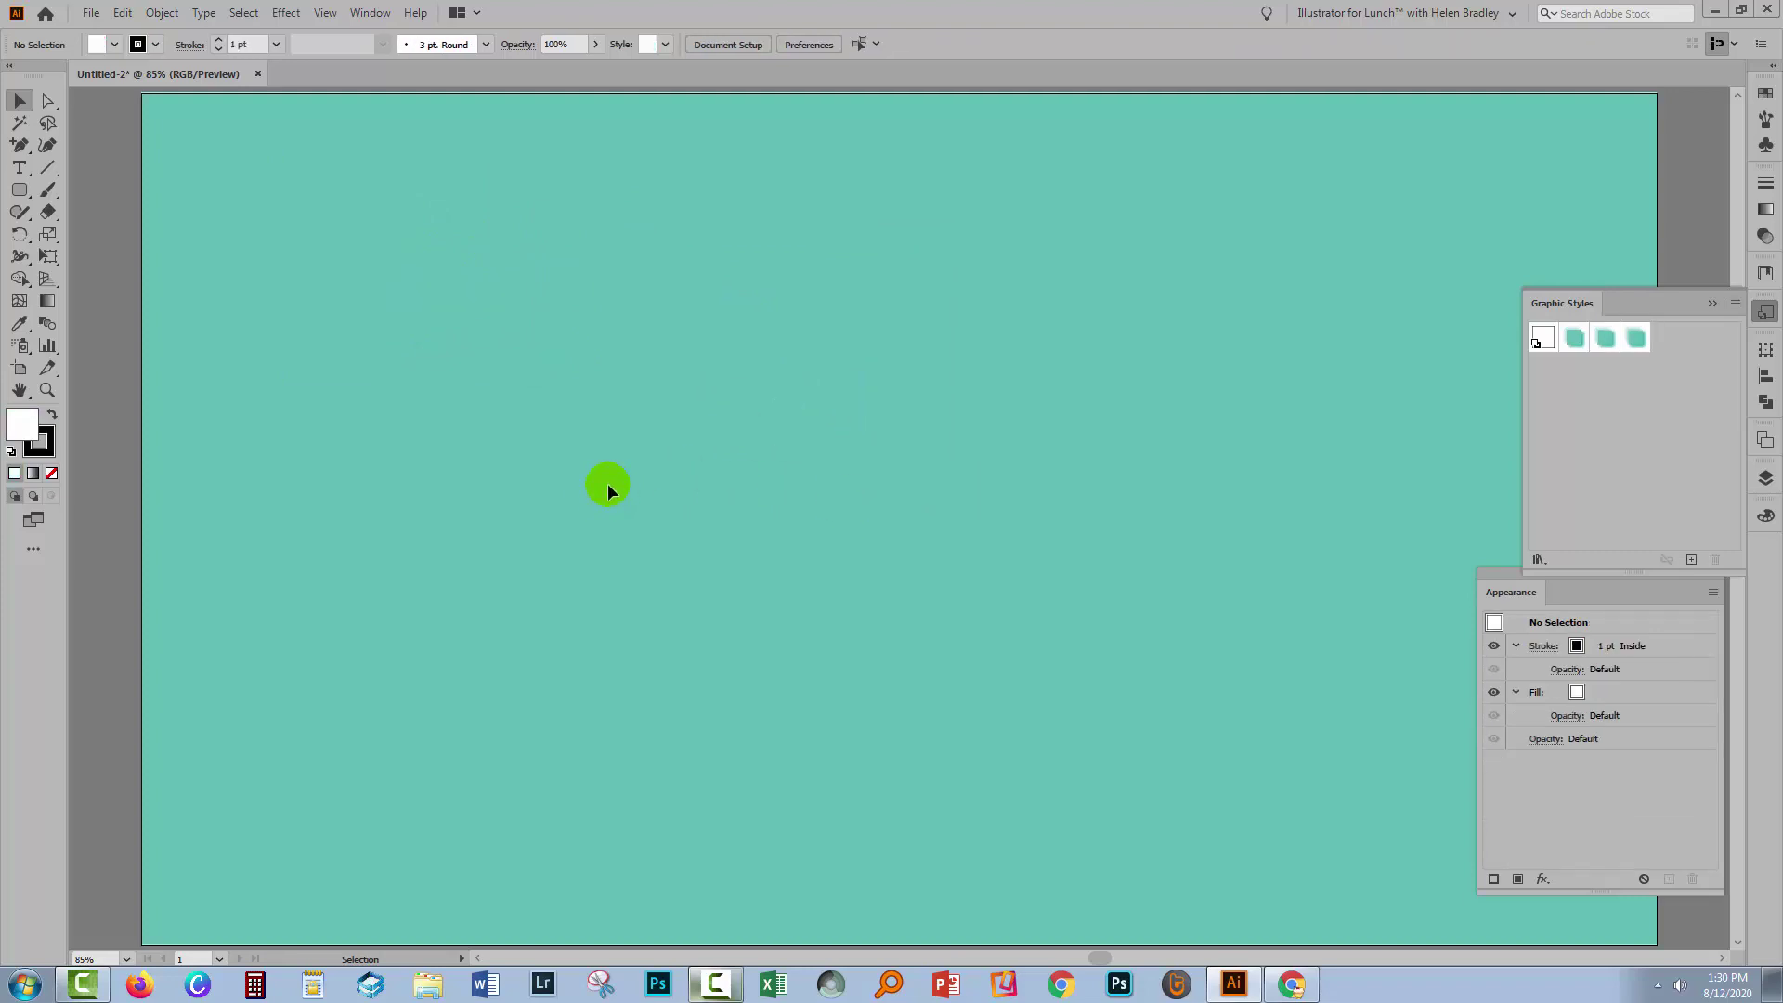
click(19, 192)
drag(613, 351, 884, 620)
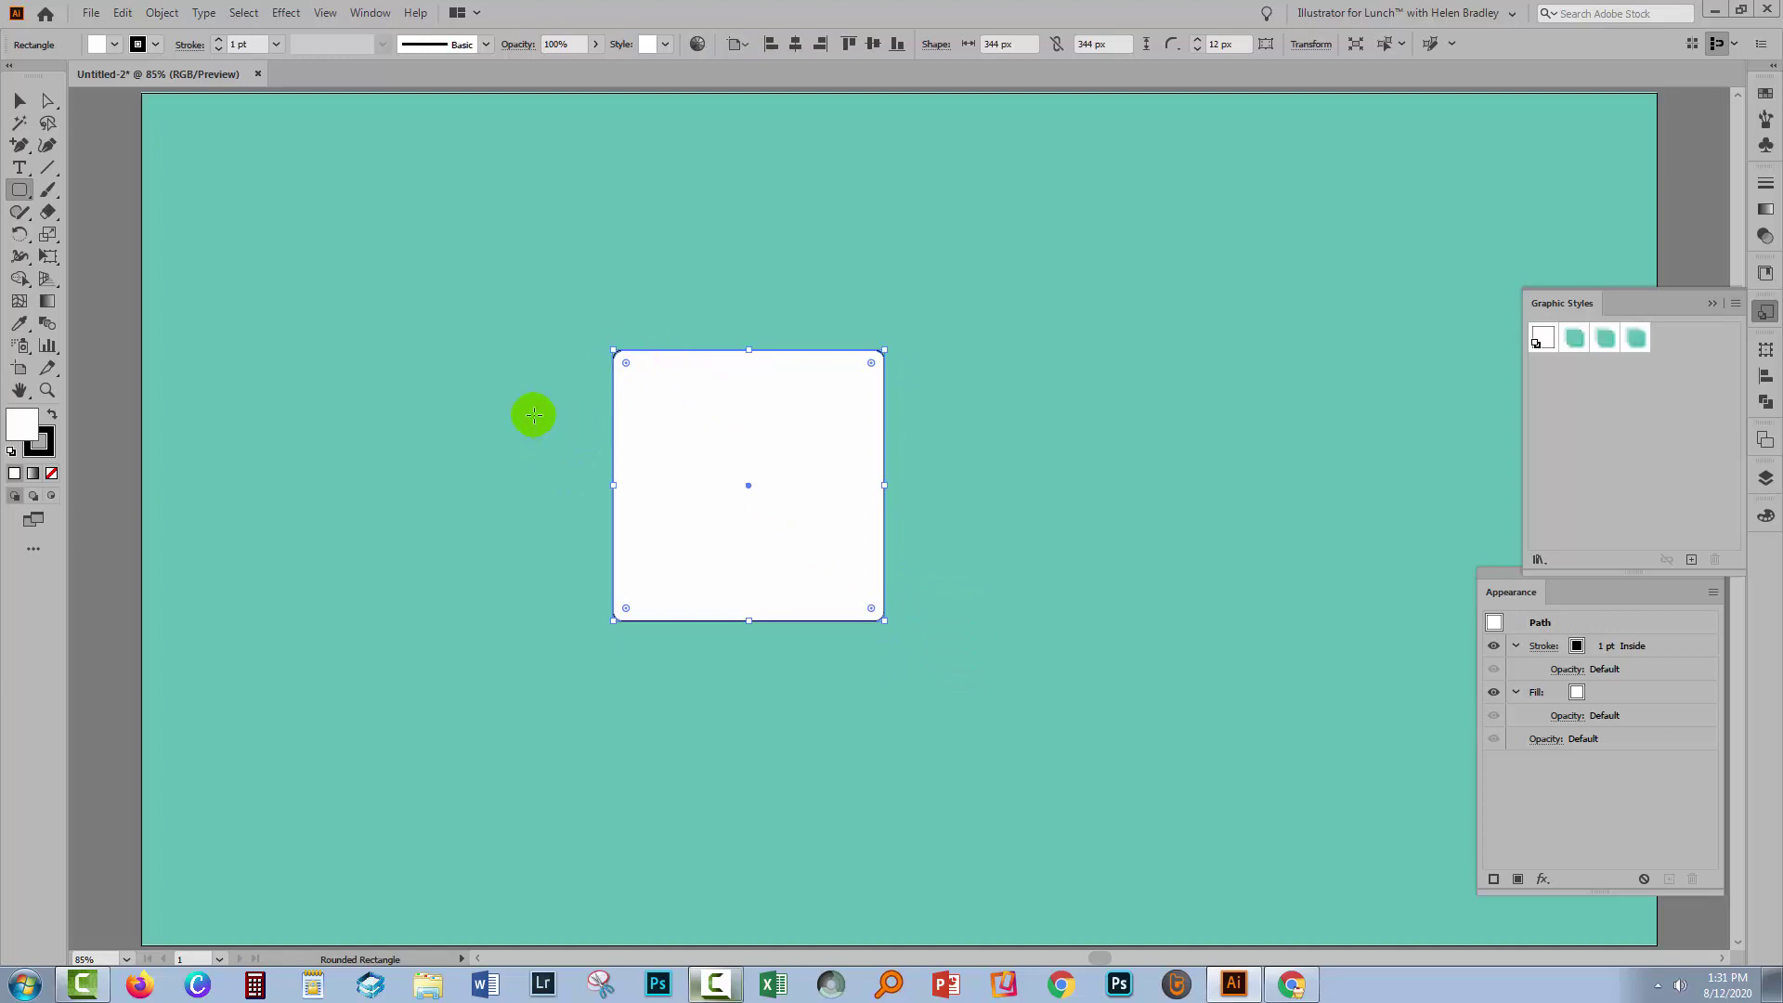
Step: Select the square's bottom anchor points and scale them inward to taper the bottom
drag(48, 101, 95, 113)
drag(486, 473, 1018, 728)
drag(65, 242, 112, 232)
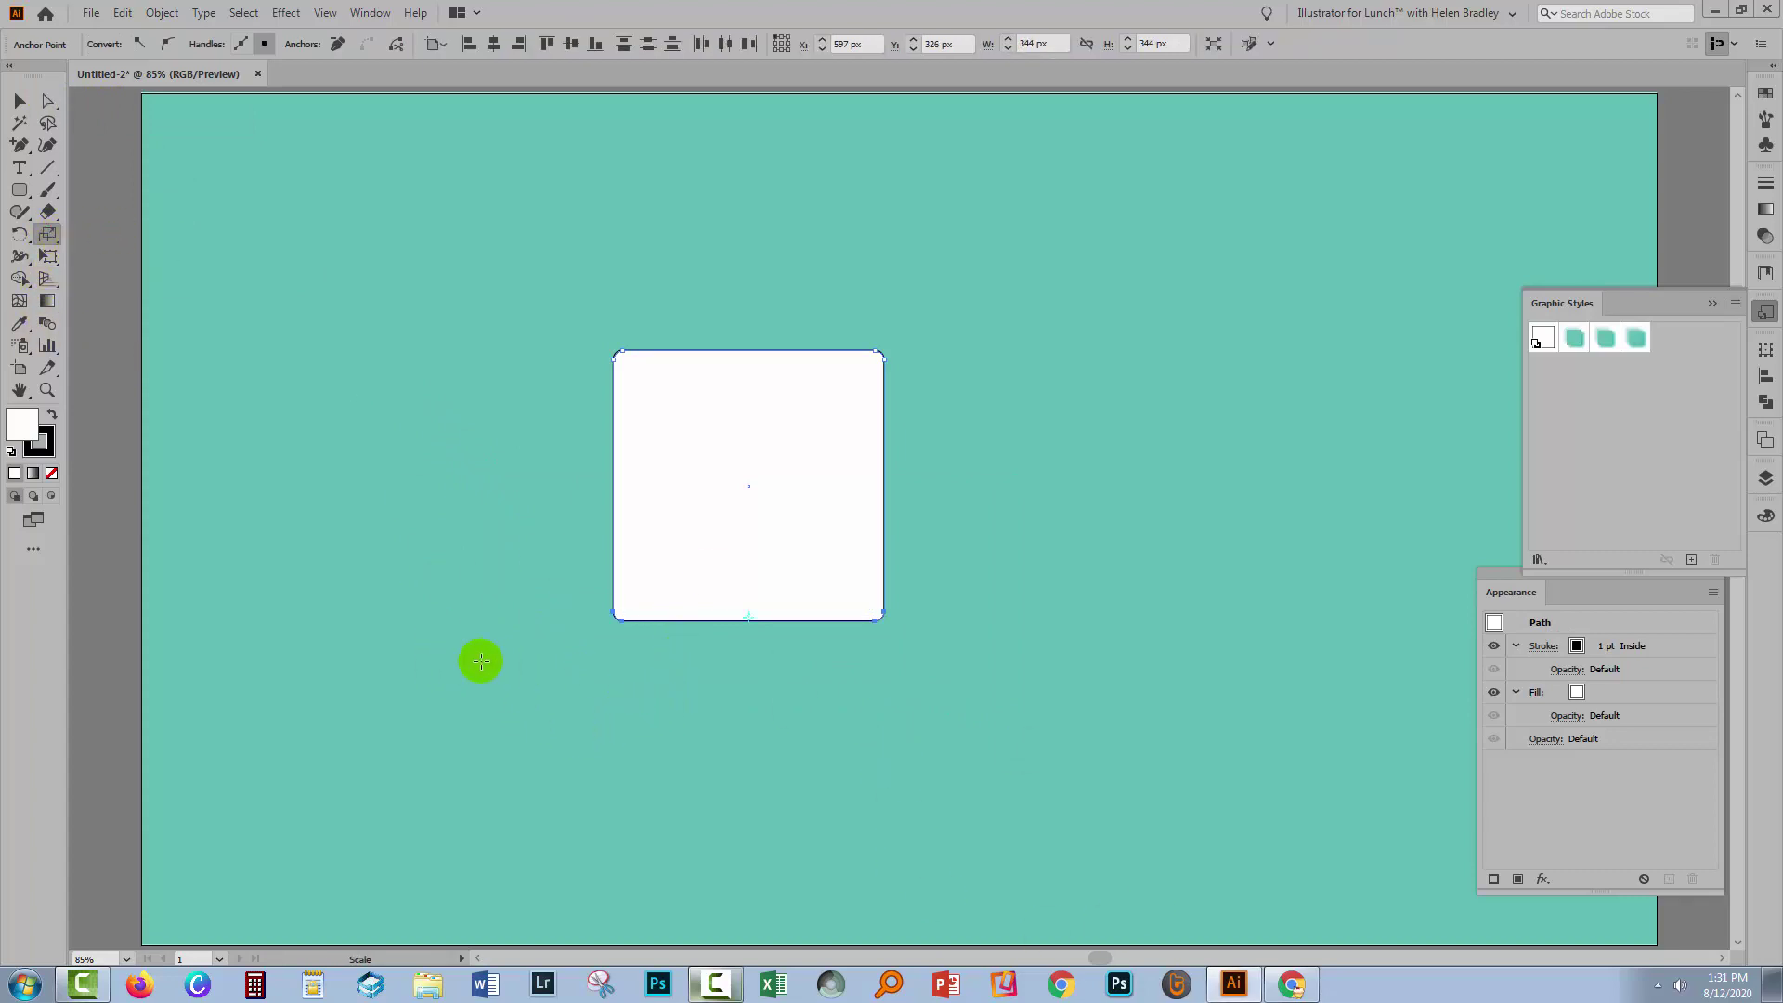
drag(617, 610, 669, 618)
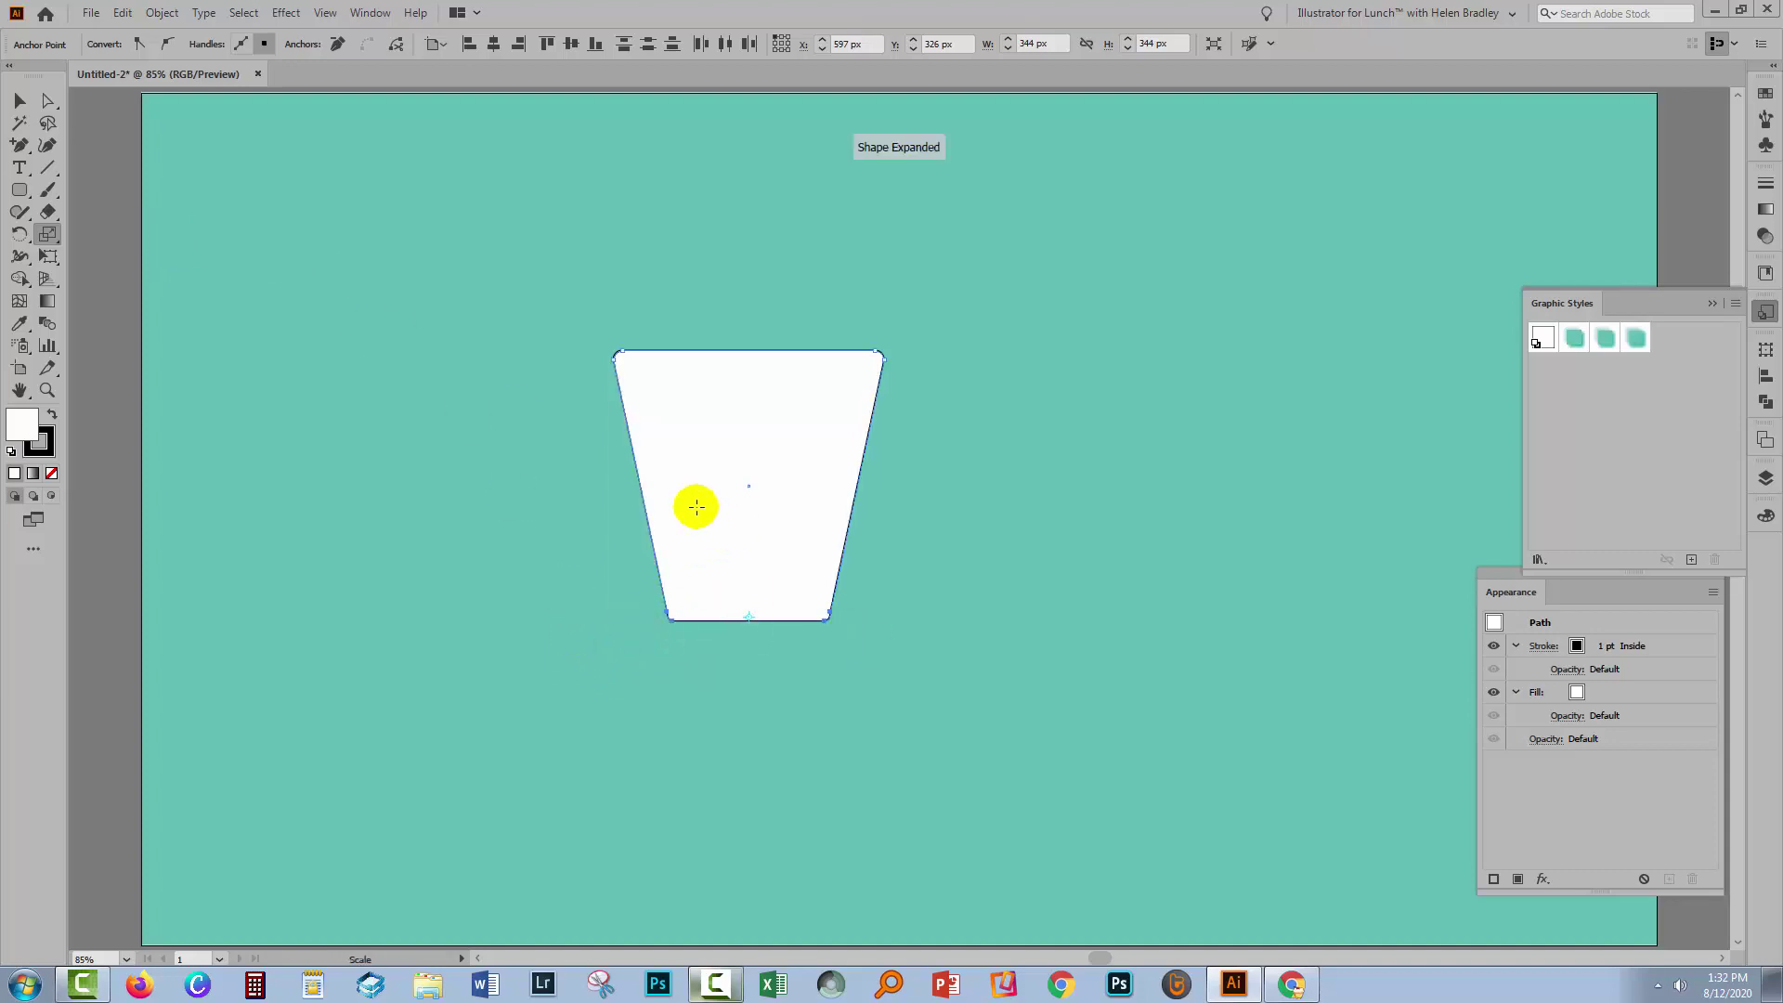
click(20, 100)
click(492, 421)
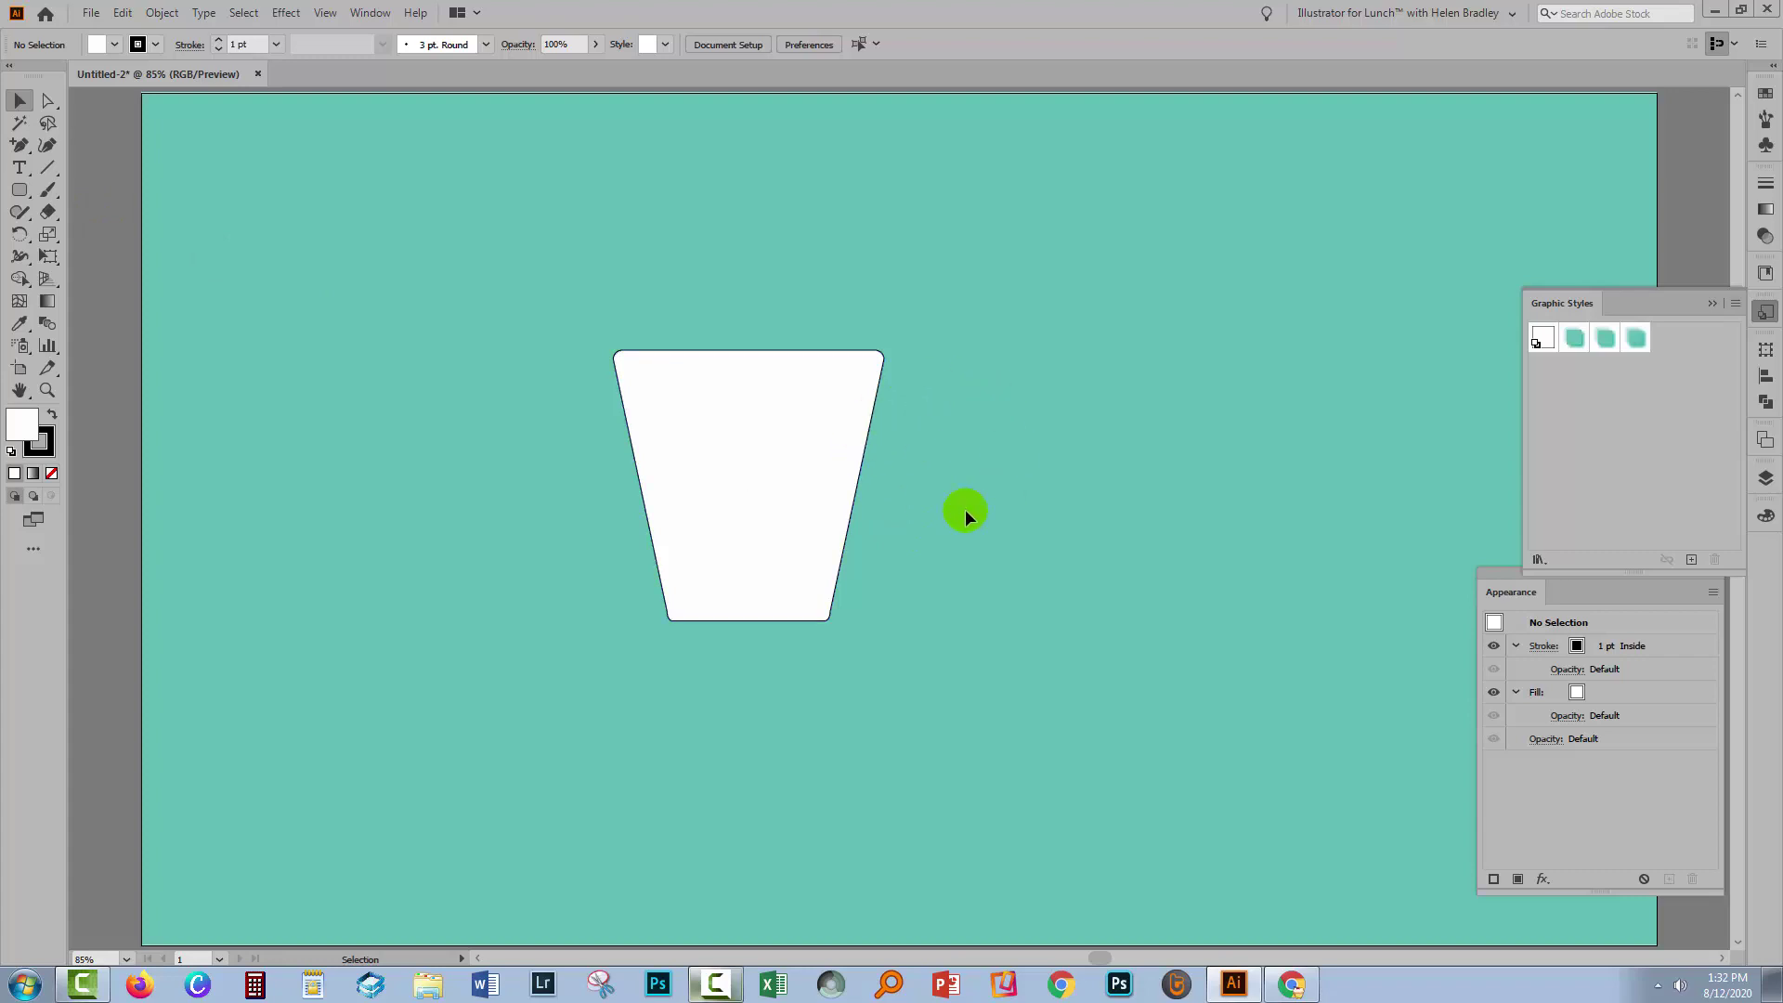
Step: Draw an arc to the right of the cup and pull its lower handle left to reshape the curve
click(46, 169)
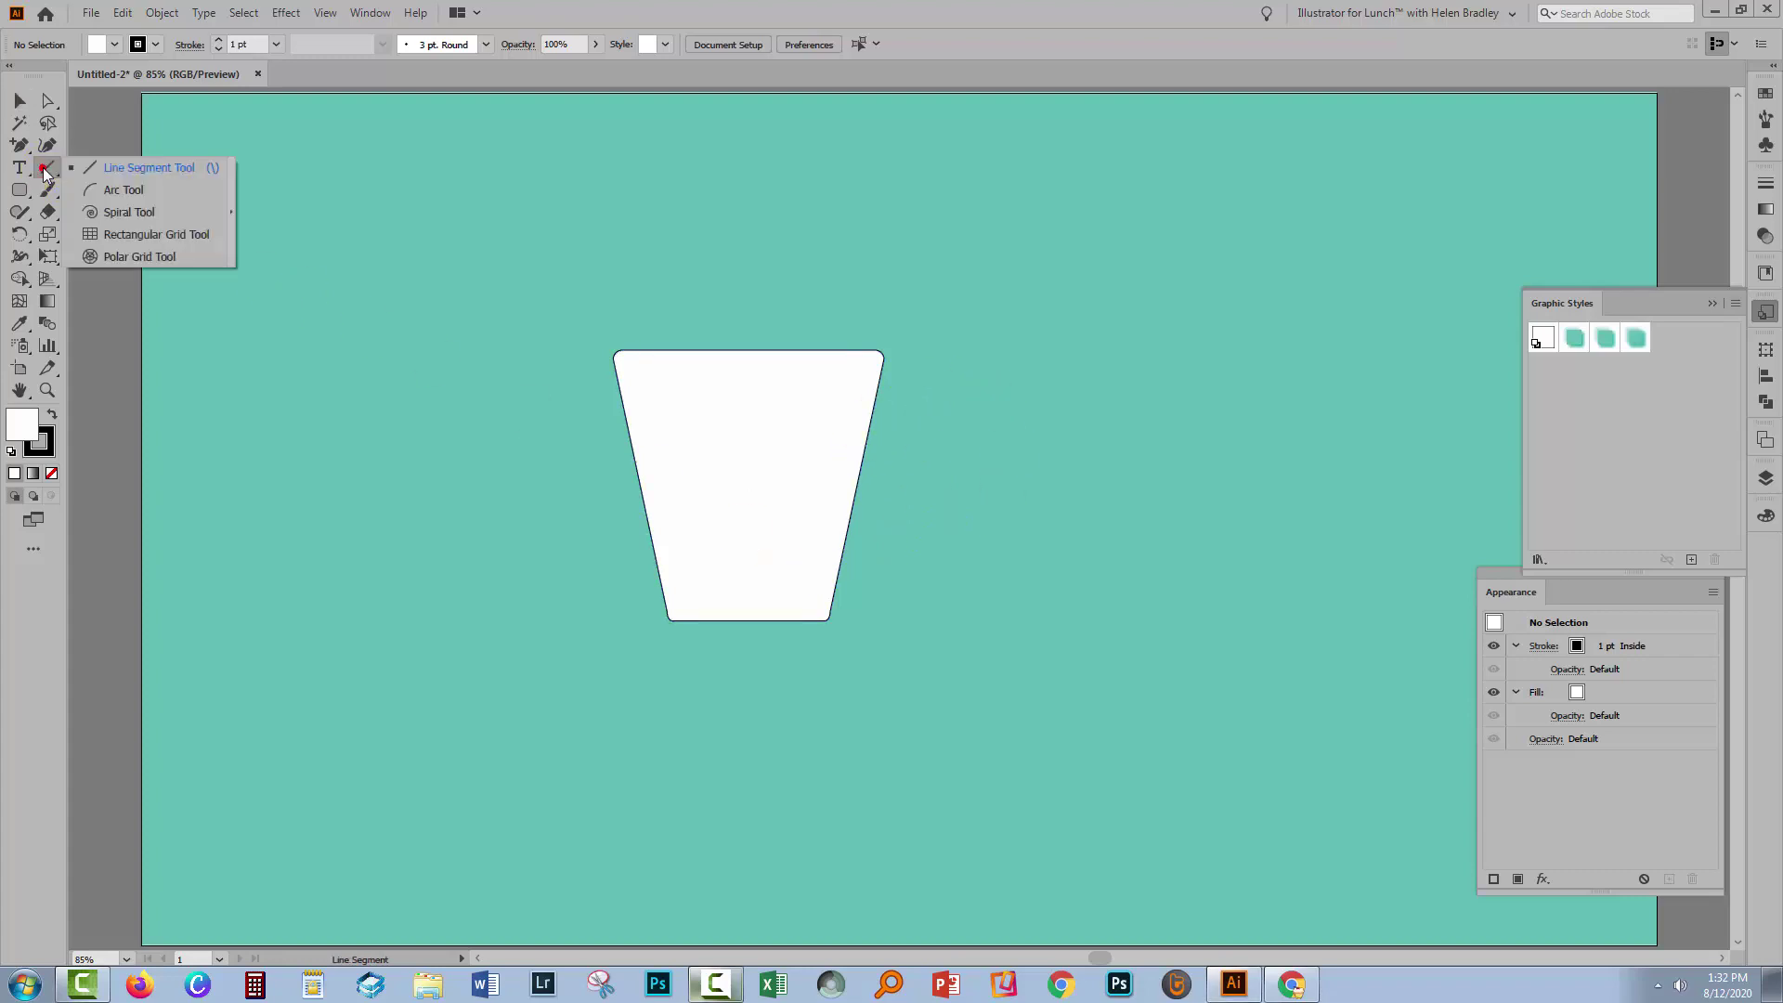
click(102, 189)
drag(1104, 380, 1254, 603)
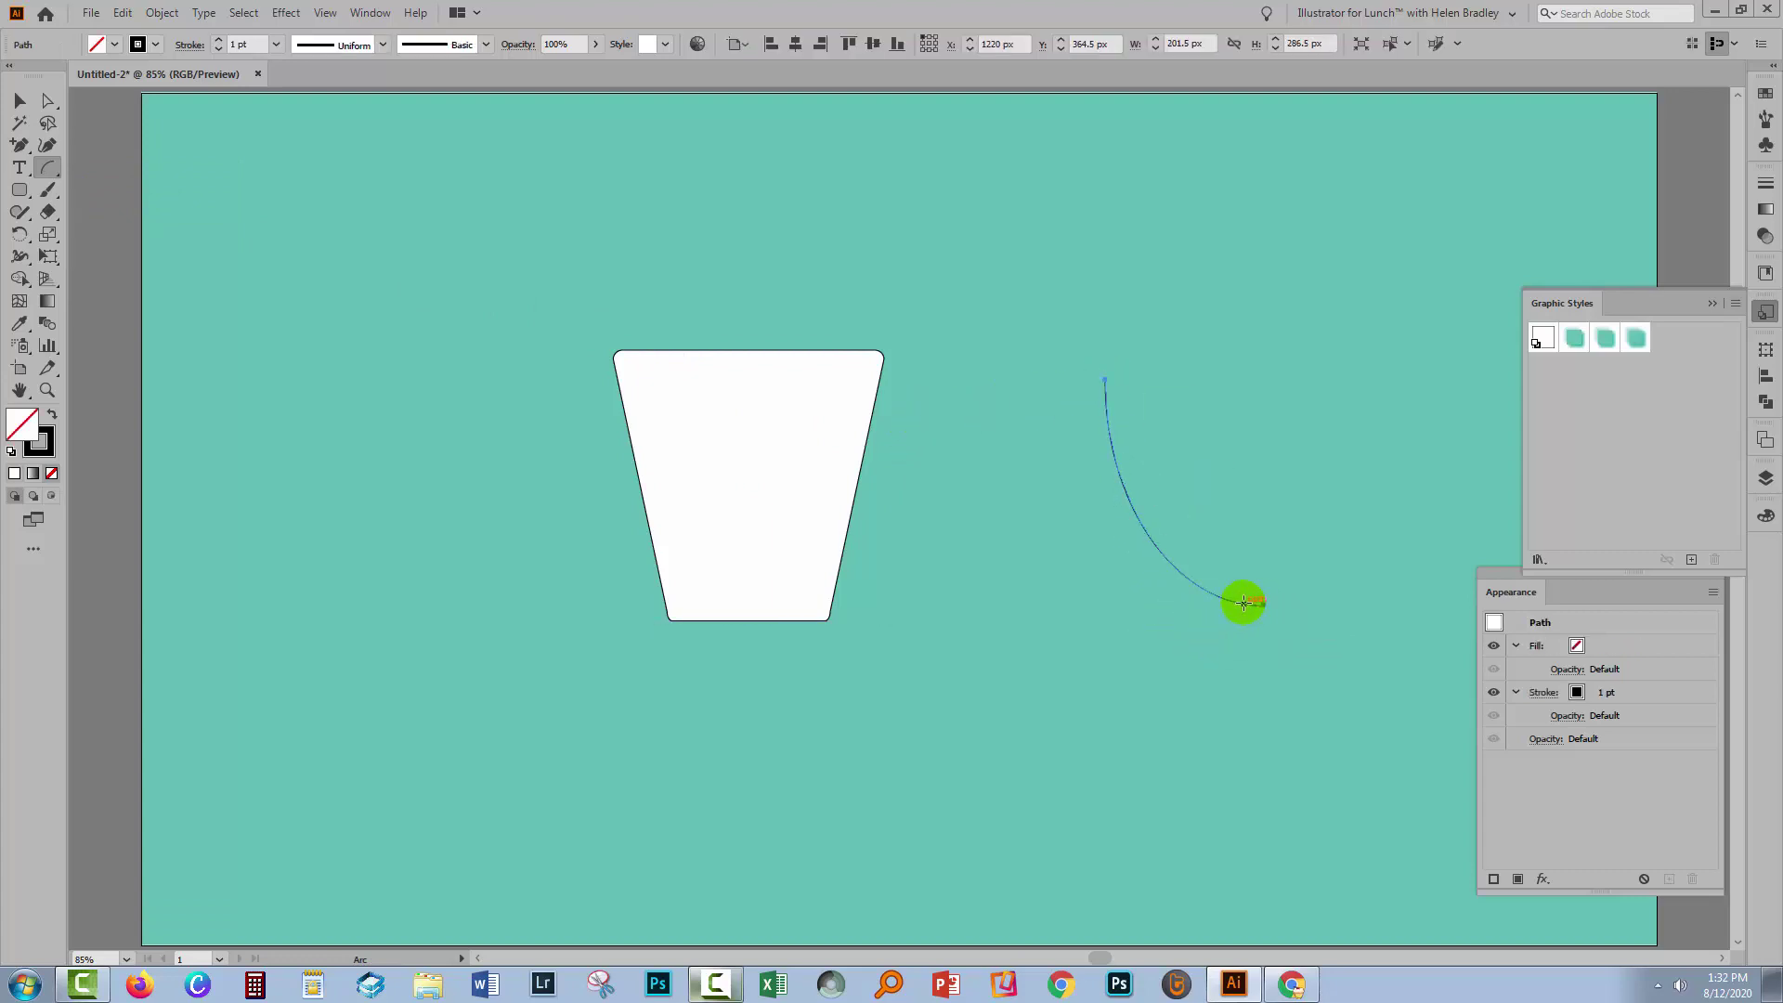
key(a)
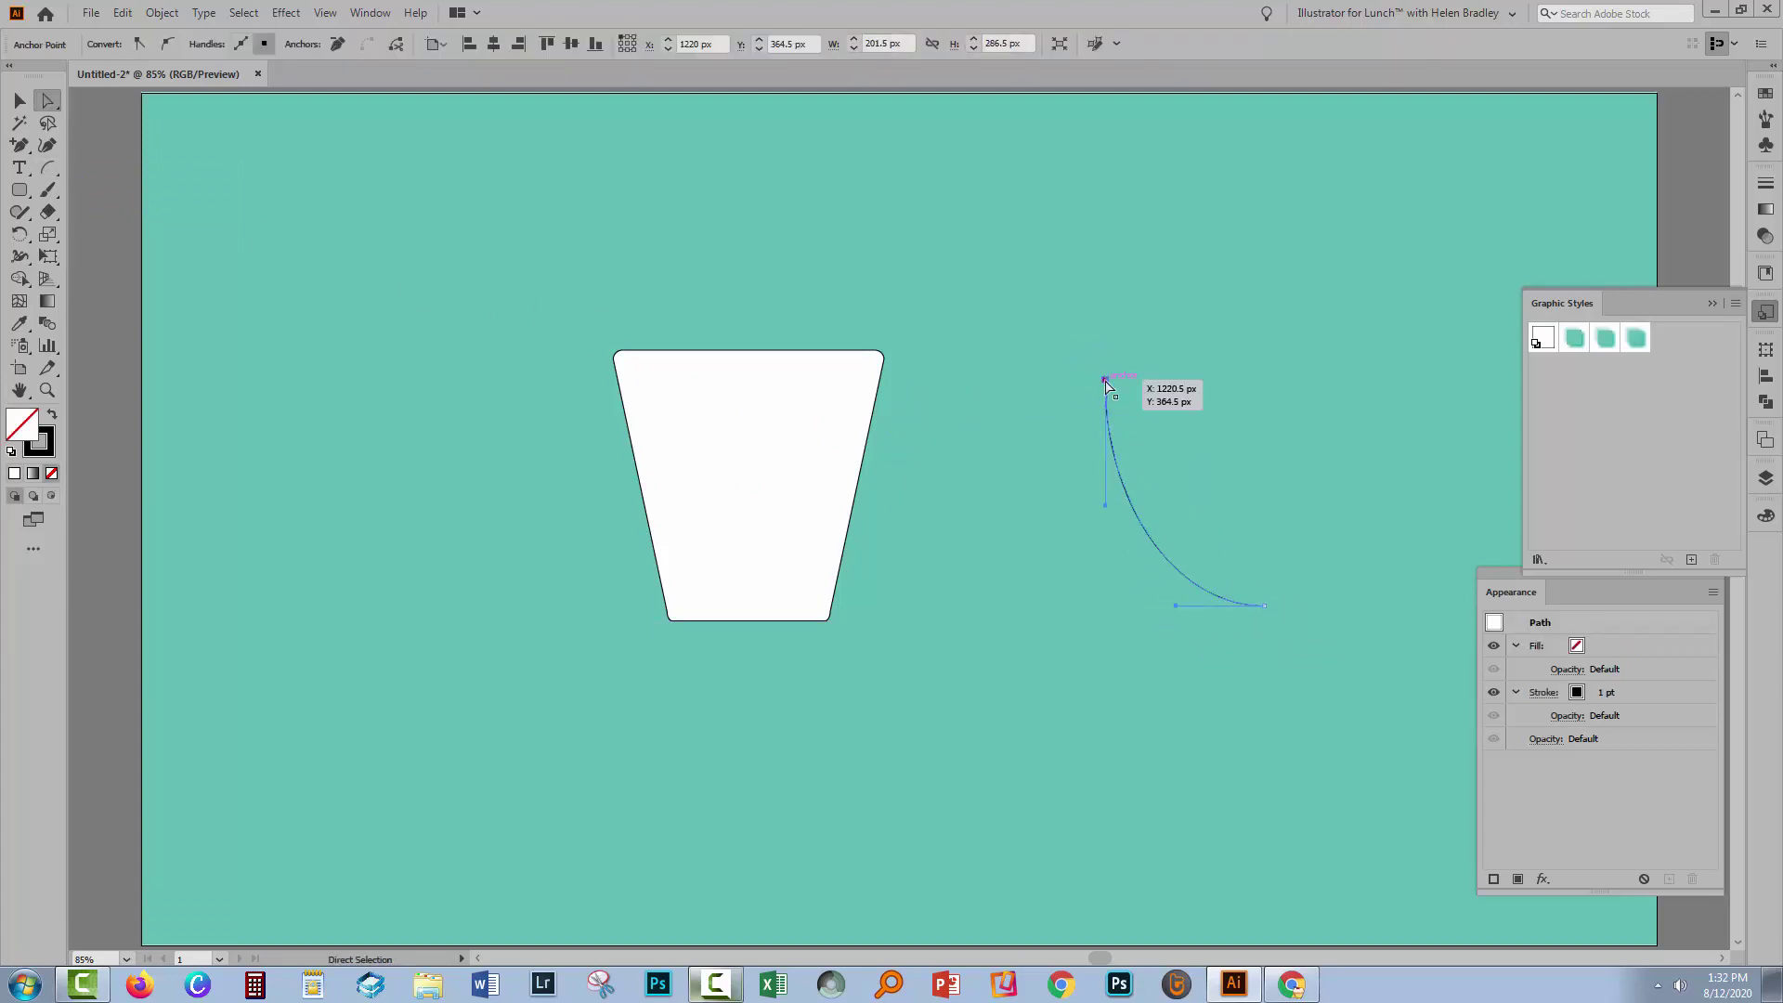
click(1105, 380)
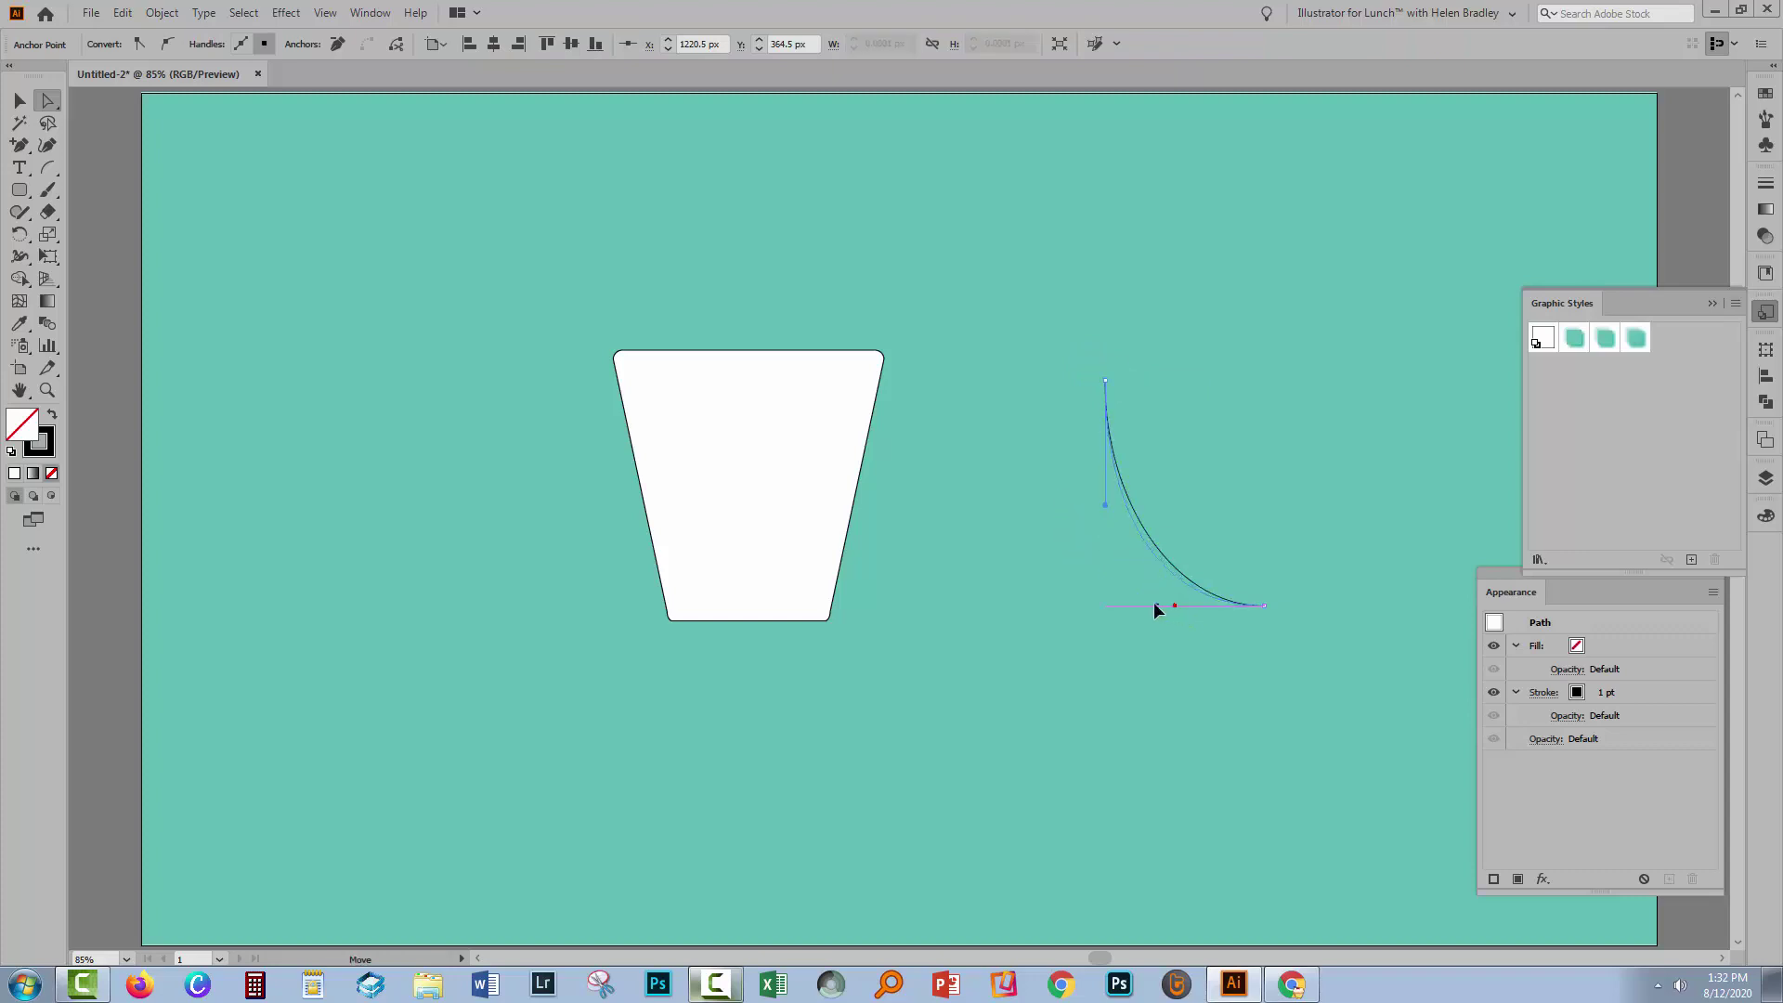
drag(1111, 610, 1067, 606)
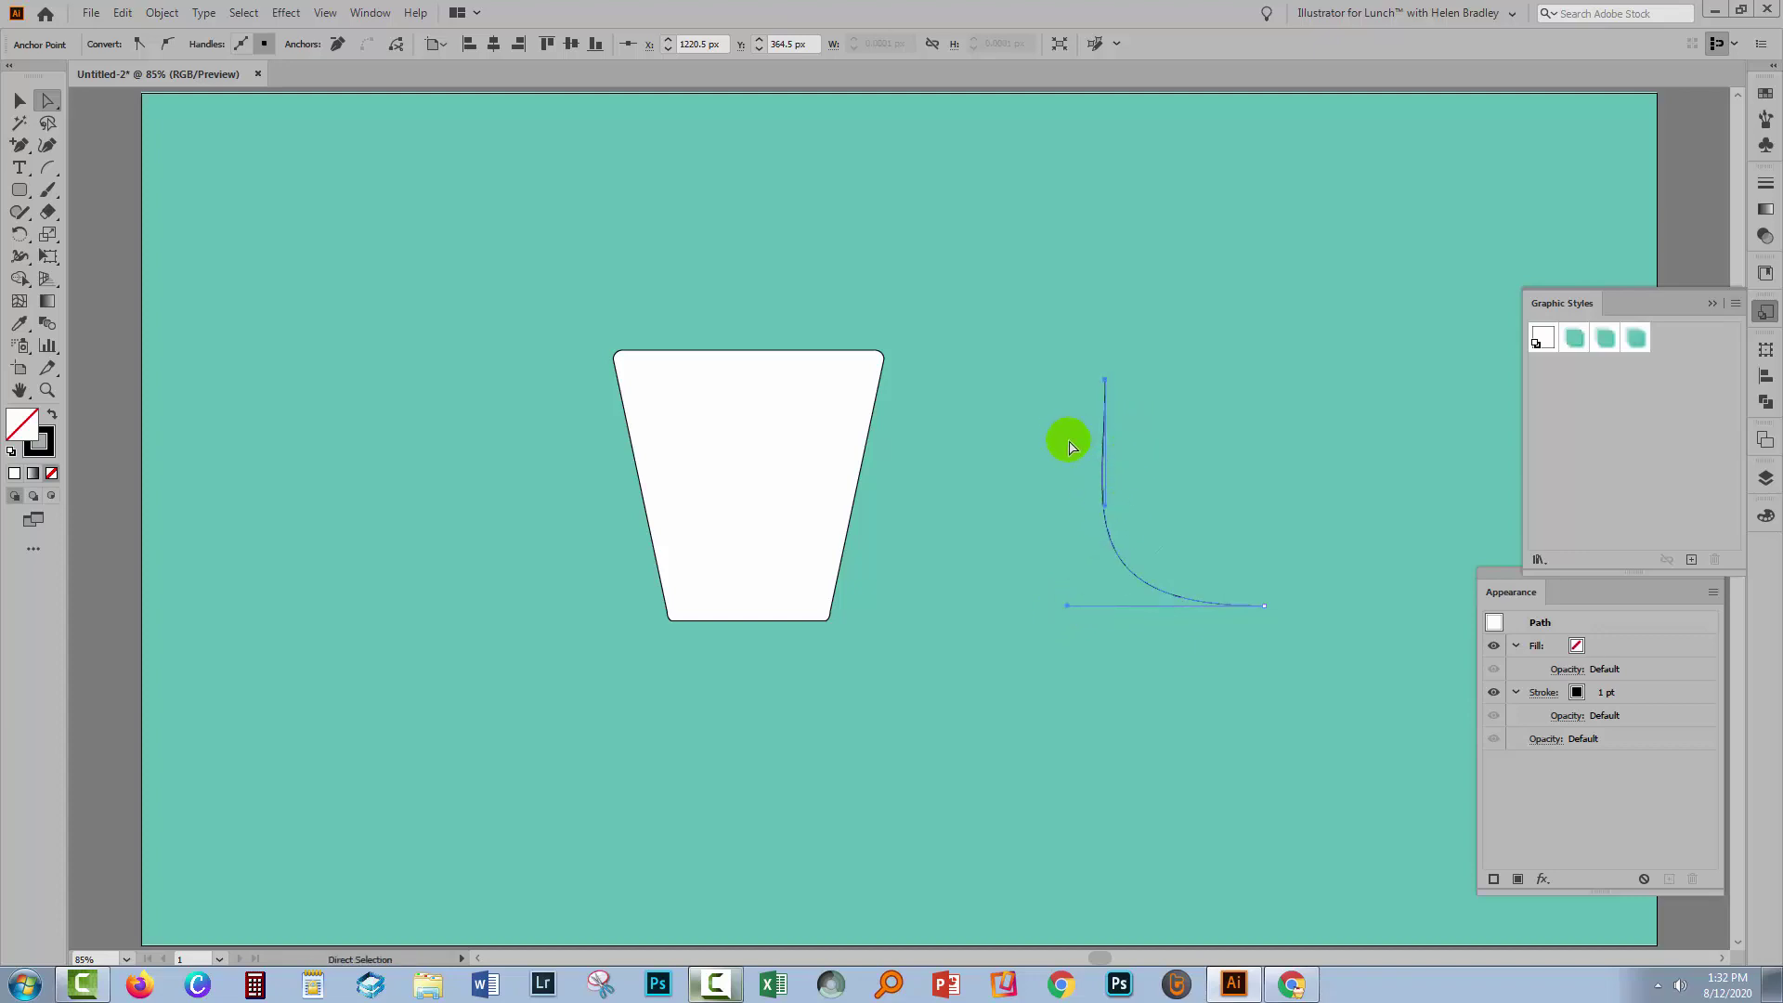
Step: Position the arc against the cup's right side, rotate it slightly, and set a 20 pt stroke
click(19, 99)
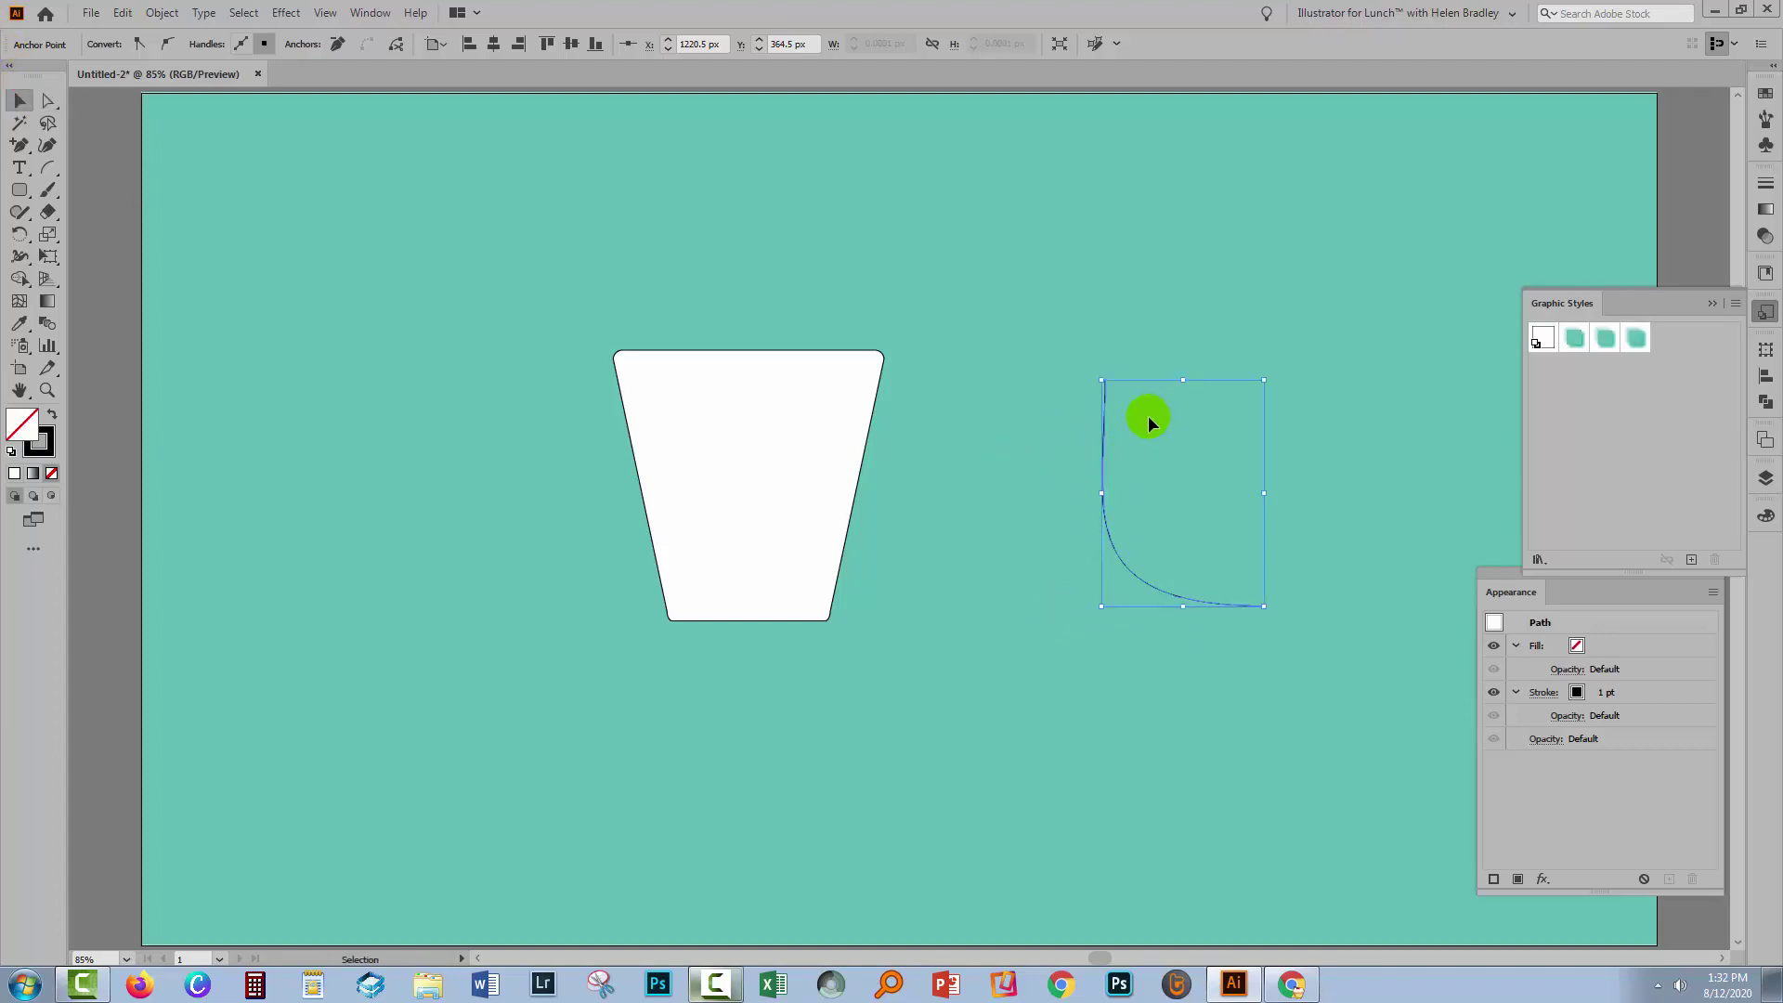
click(1091, 365)
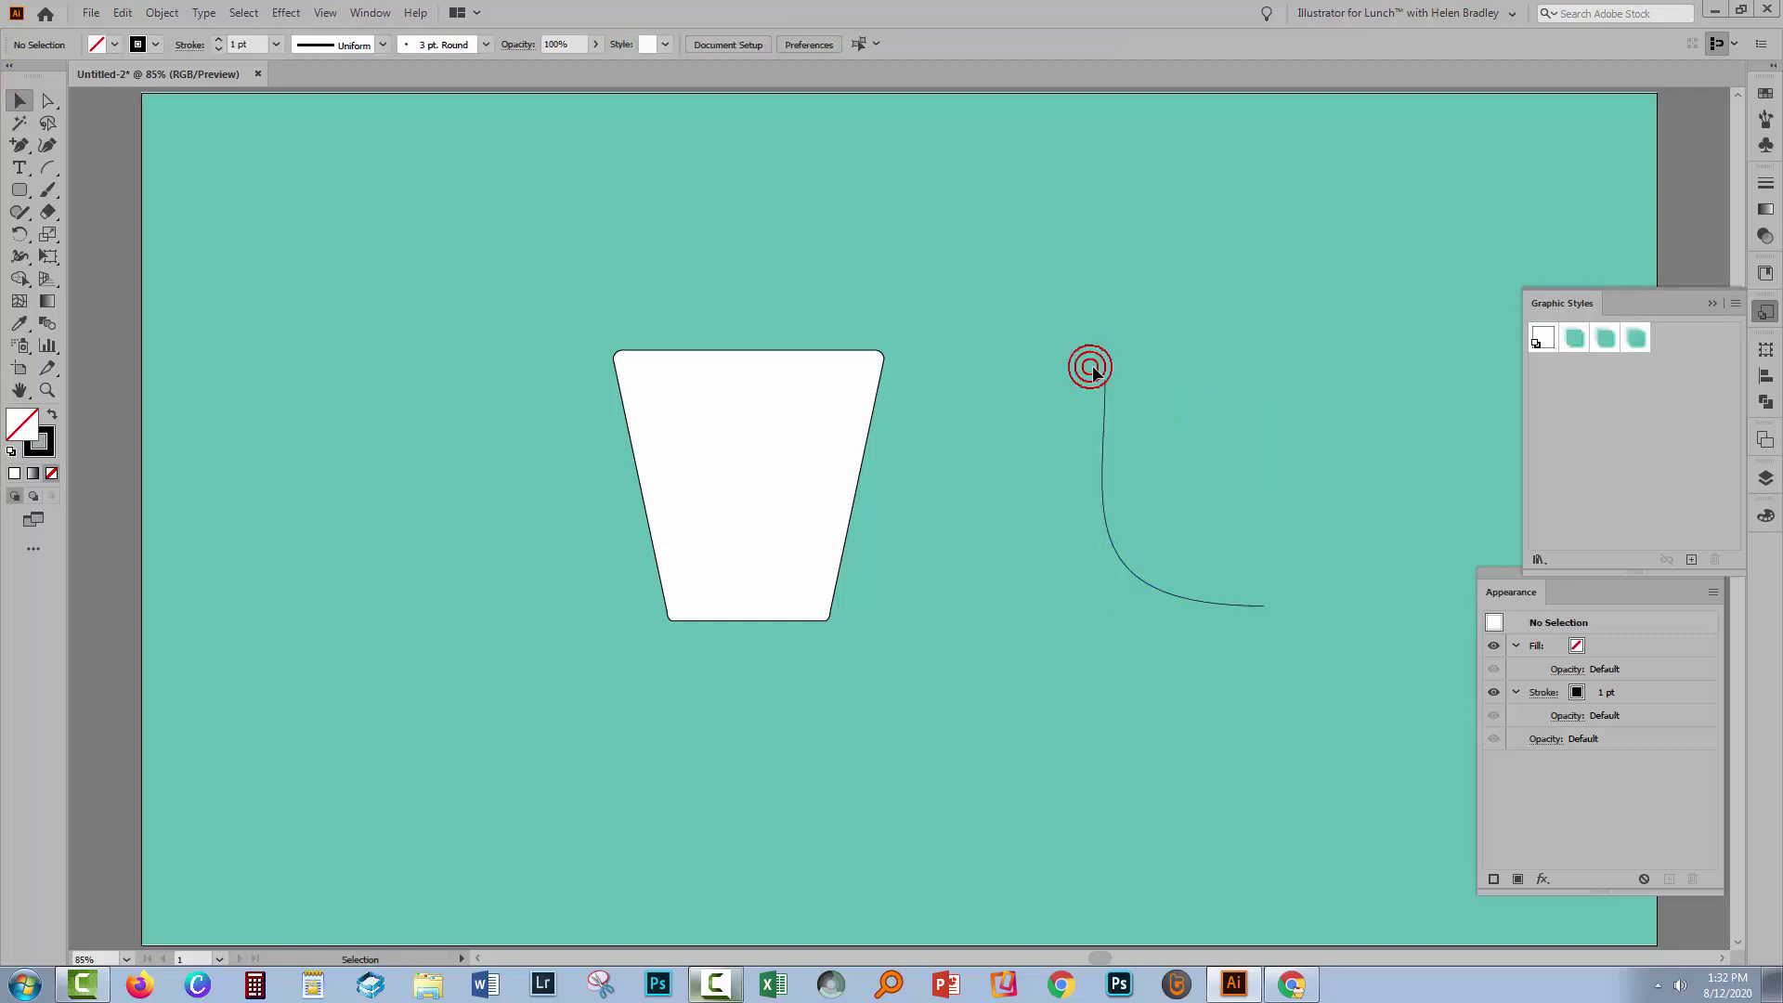
click(1101, 394)
mouse_move(1265, 608)
mouse_down()
mouse_move(1222, 645)
mouse_move(1182, 581)
mouse_move(886, 565)
mouse_move(907, 608)
mouse_move(876, 589)
mouse_move(847, 610)
mouse_move(890, 577)
mouse_move(848, 609)
mouse_move(817, 599)
mouse_up()
drag(1035, 529, 1012, 500)
drag(894, 401, 894, 401)
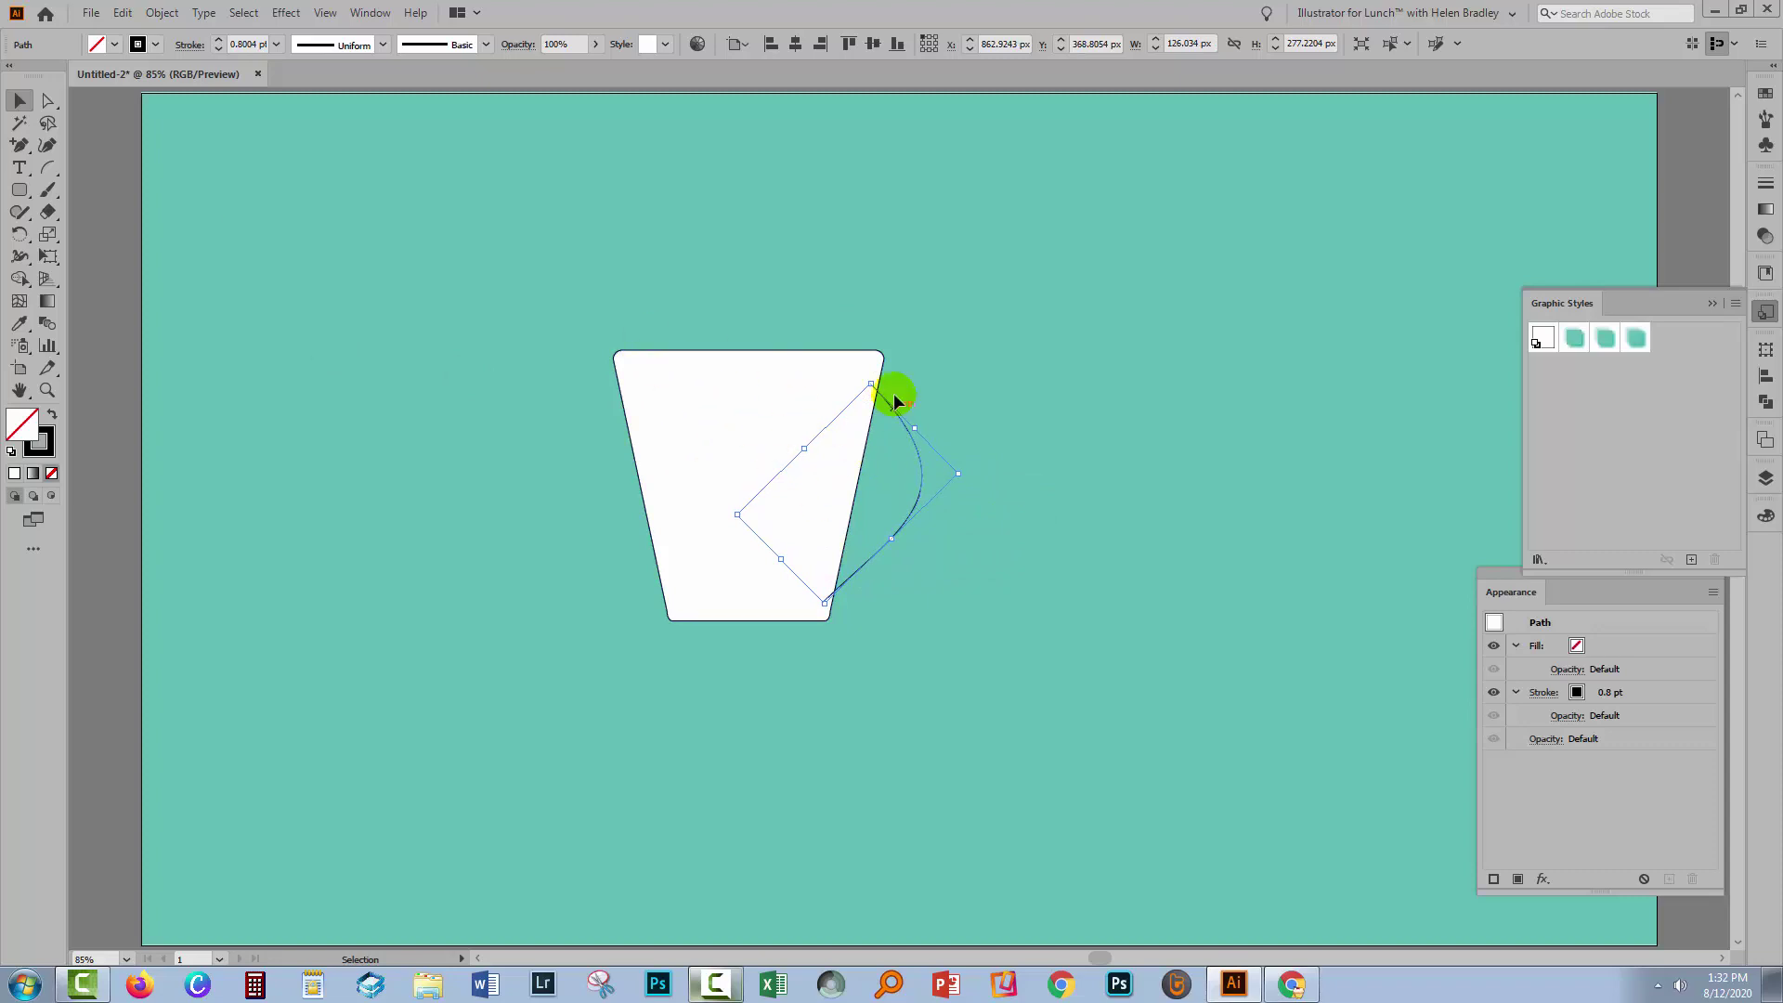
click(237, 44)
text(20)
key(Tab)
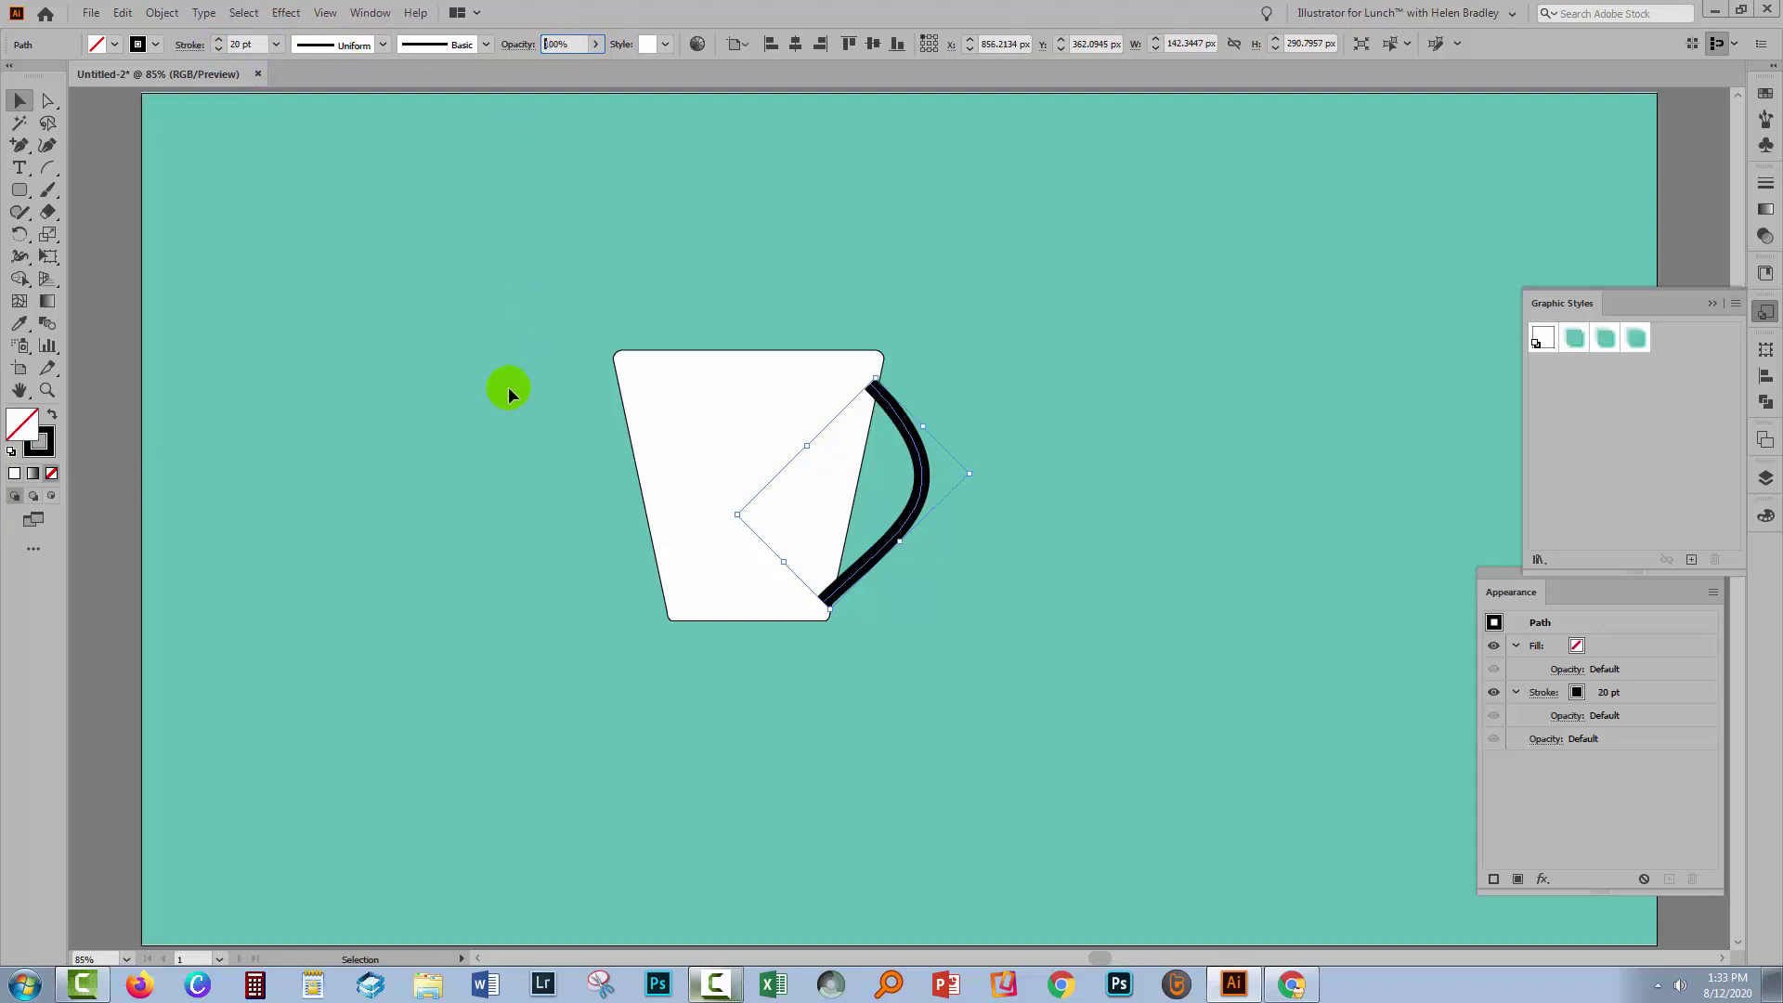
Step: Expand the handle's 20 pt stroke into a filled shape with Object > Expand
click(892, 505)
click(160, 13)
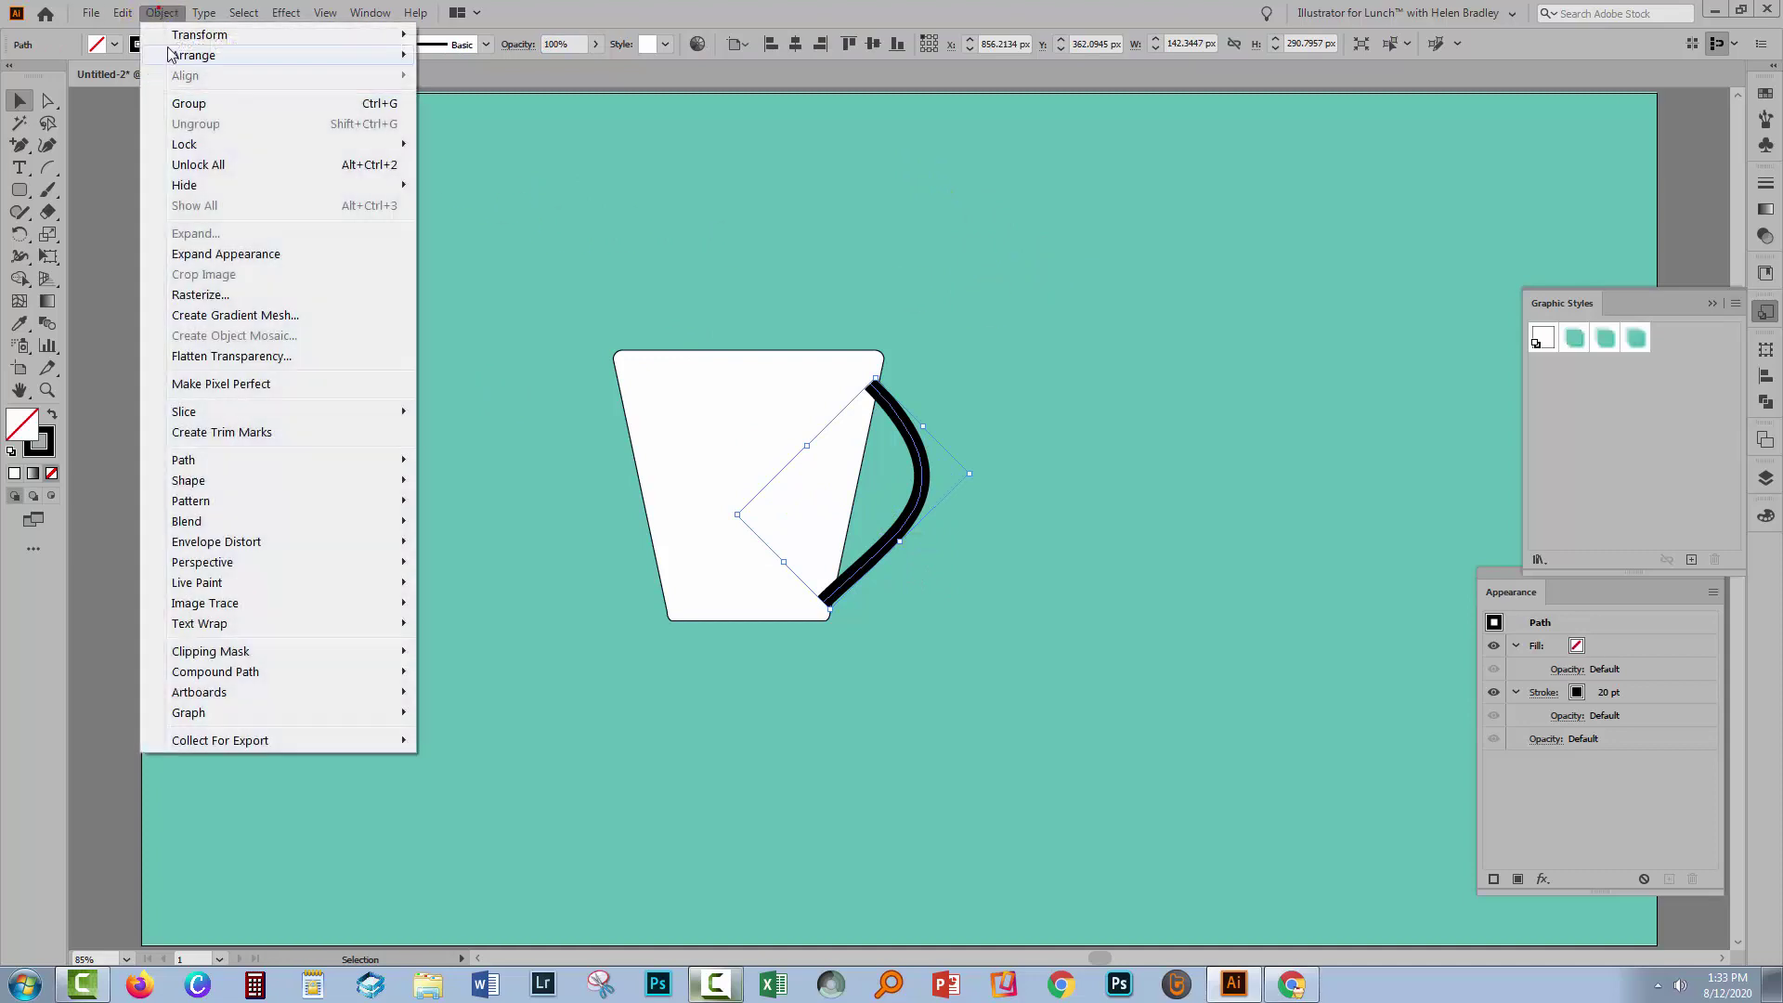
click(262, 247)
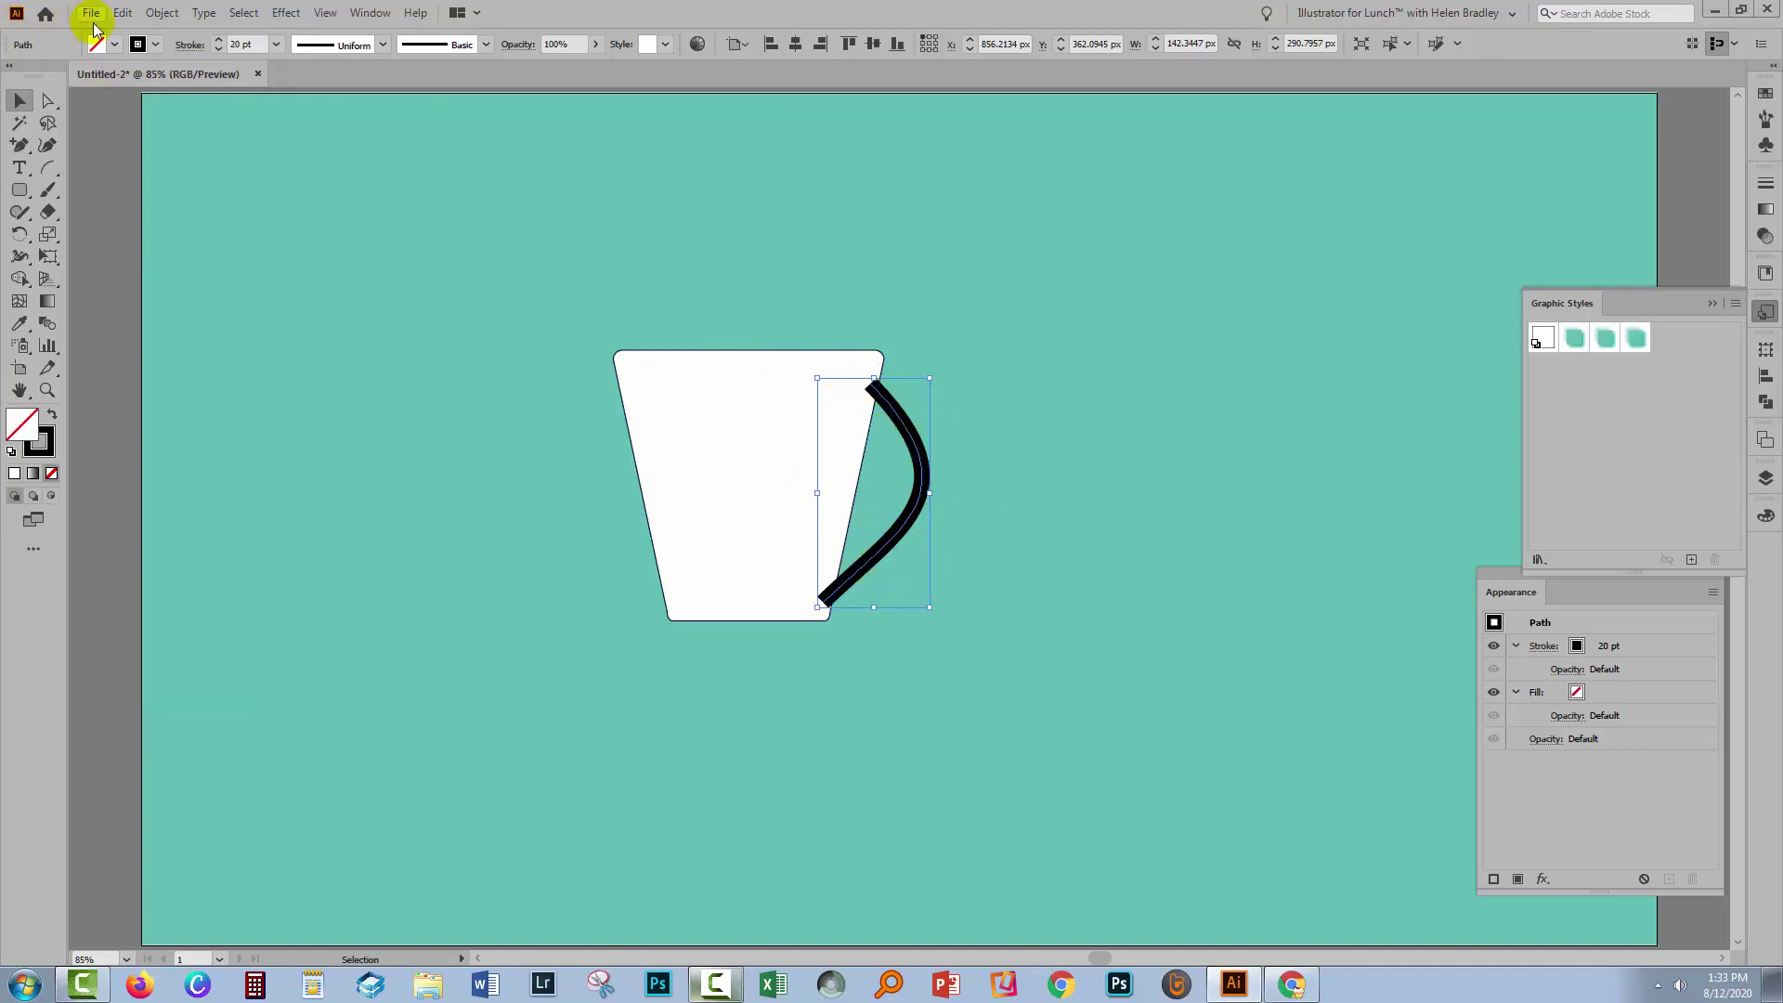
click(160, 12)
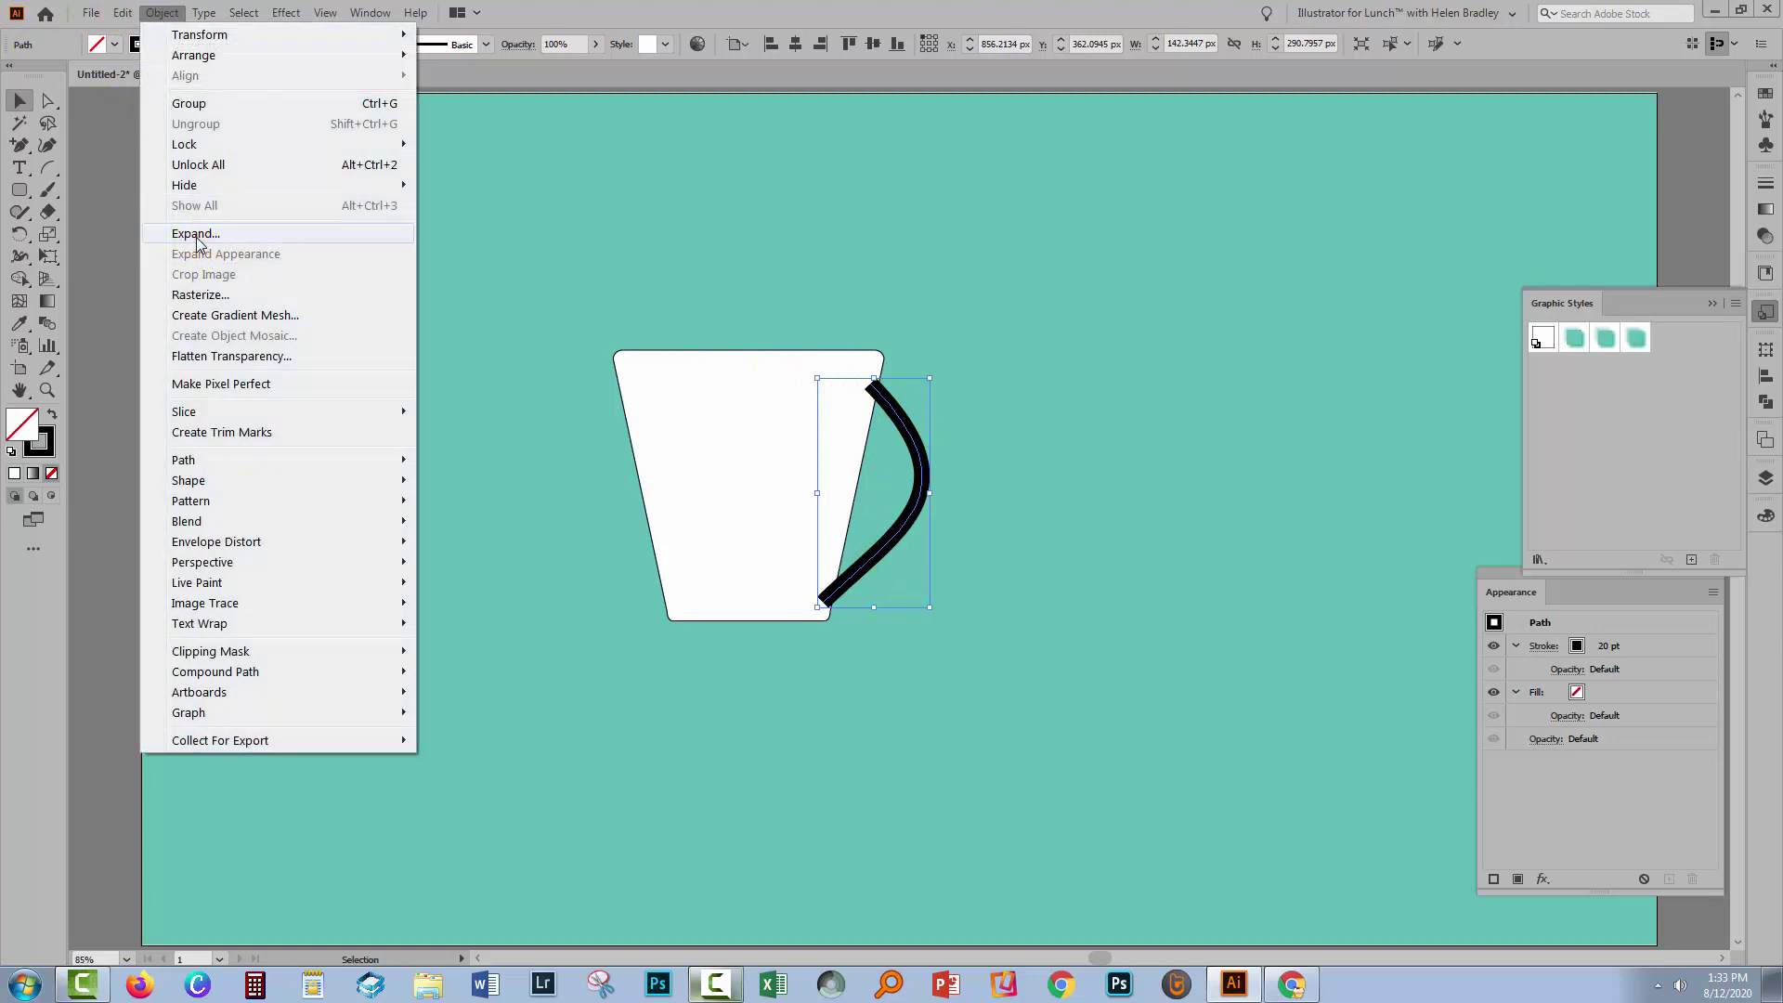
click(197, 235)
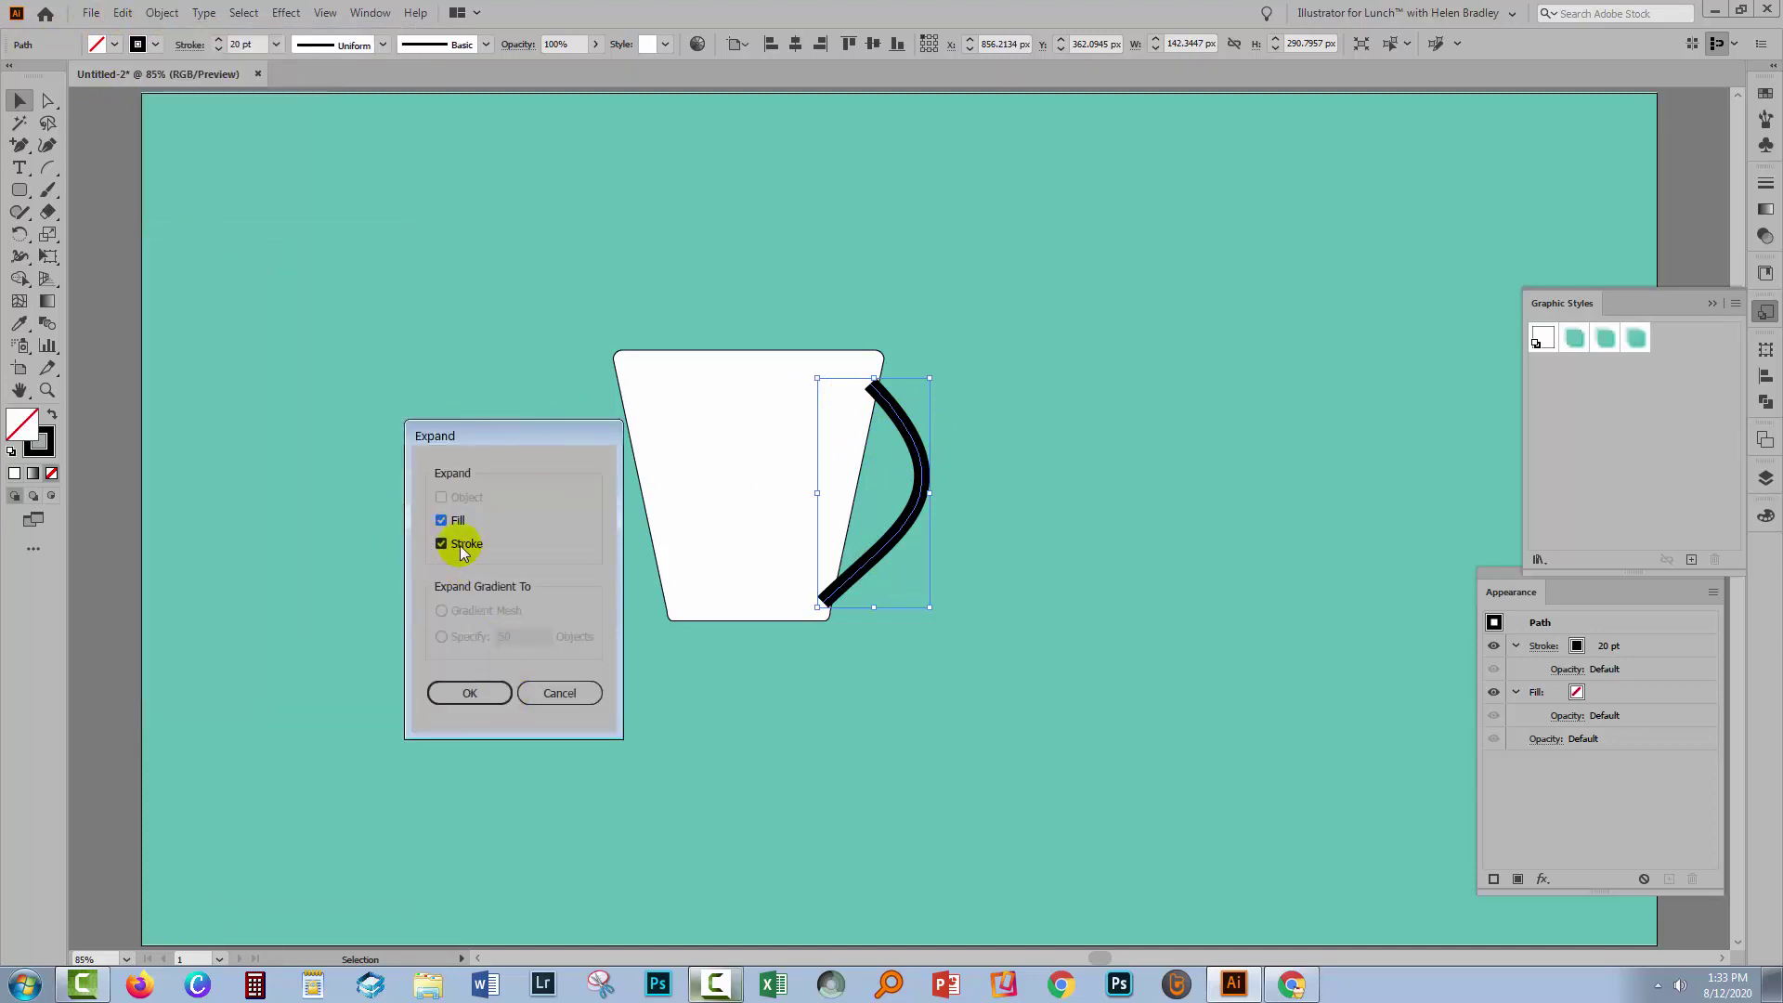
click(455, 692)
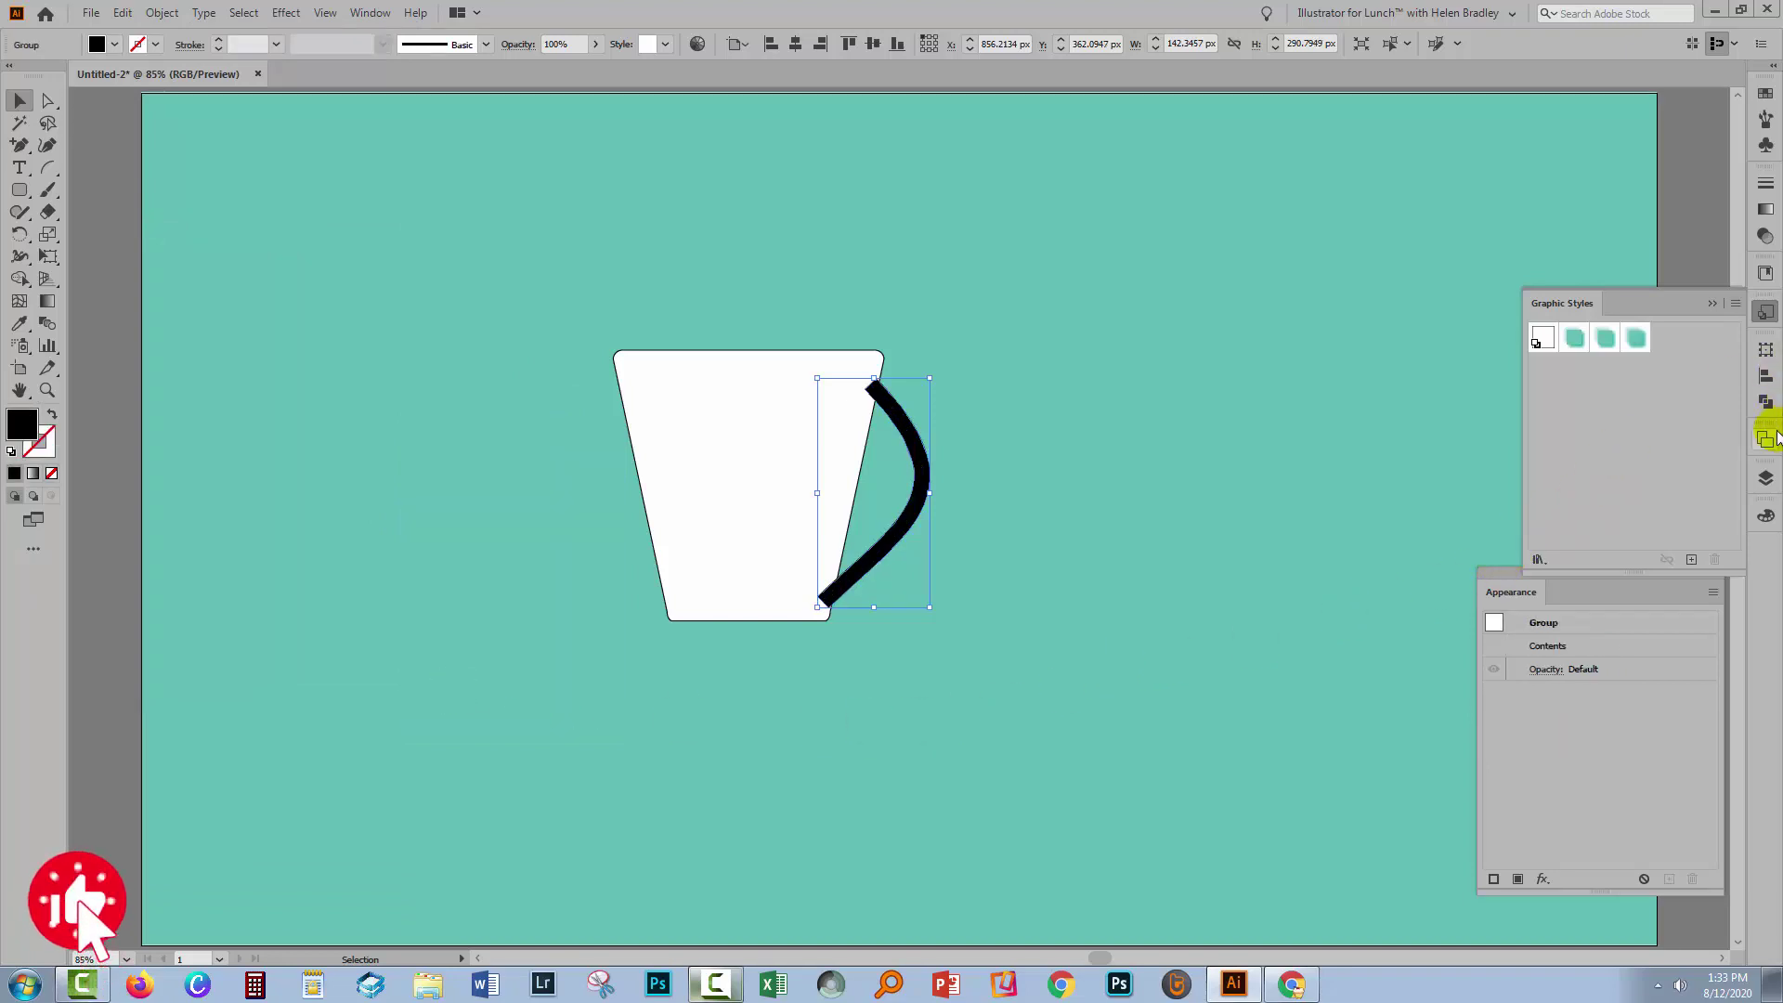
Step: Move the handle path out of its group in Layers, then Unite it with the cup body
click(1765, 478)
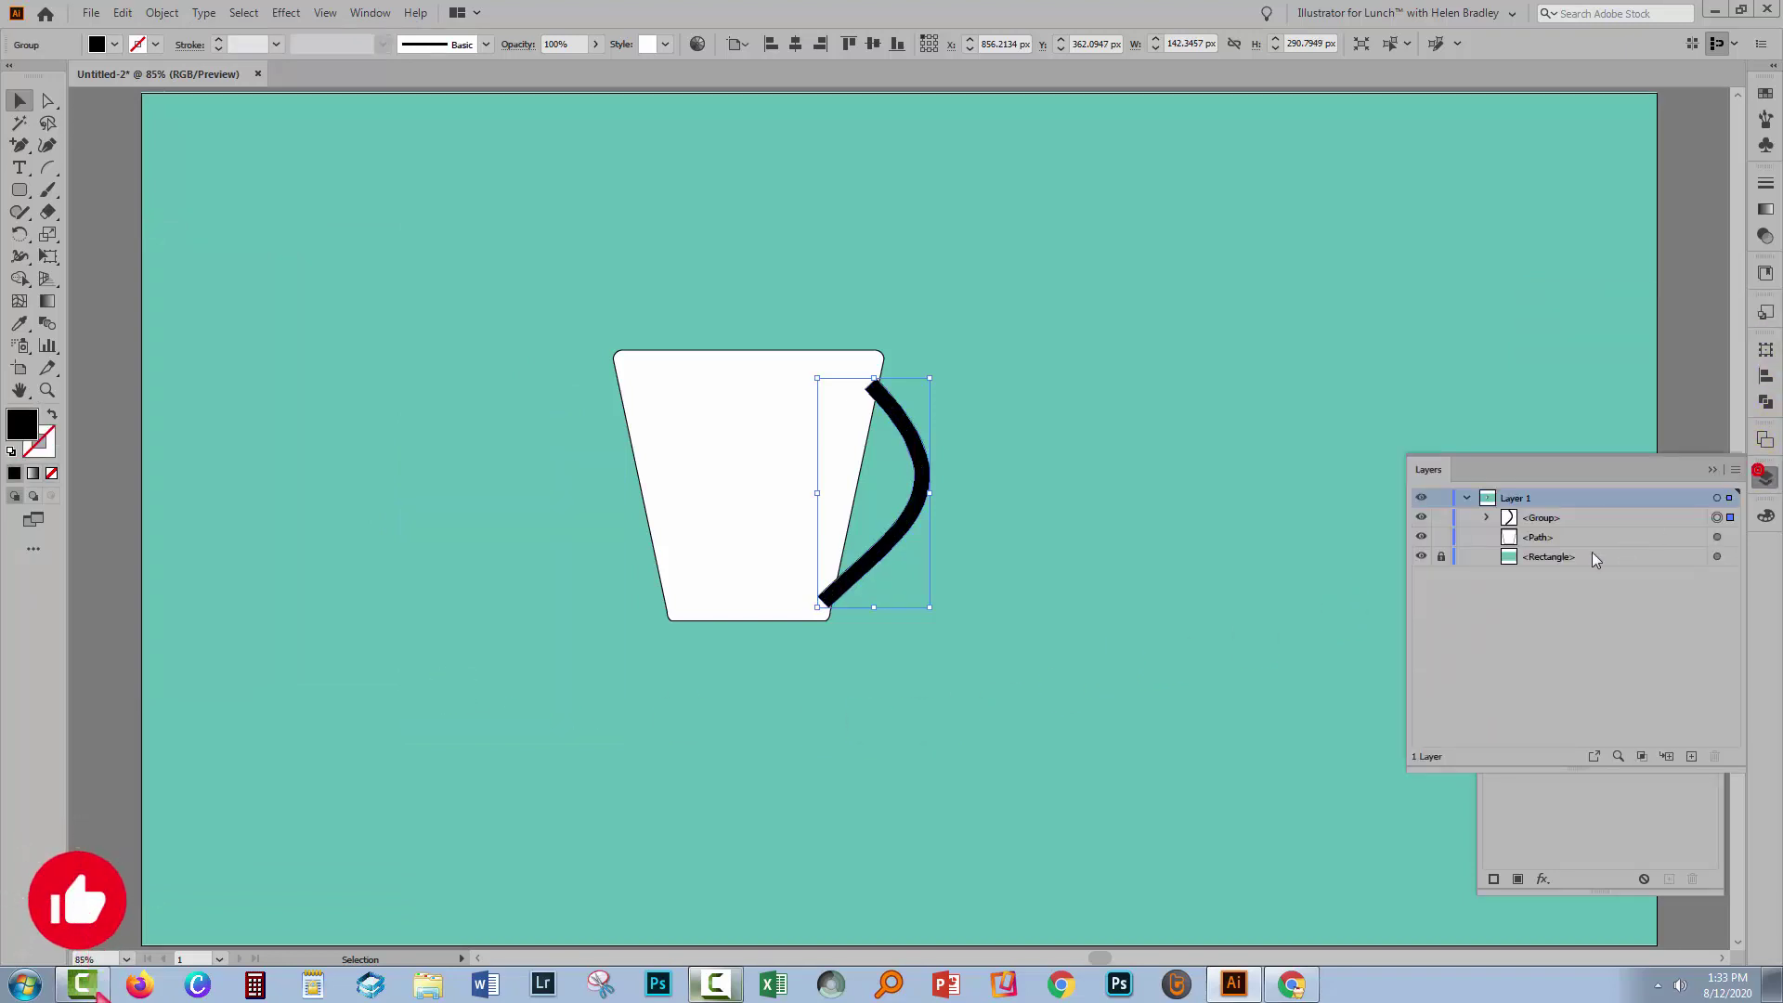
click(1485, 518)
drag(1533, 537, 1560, 517)
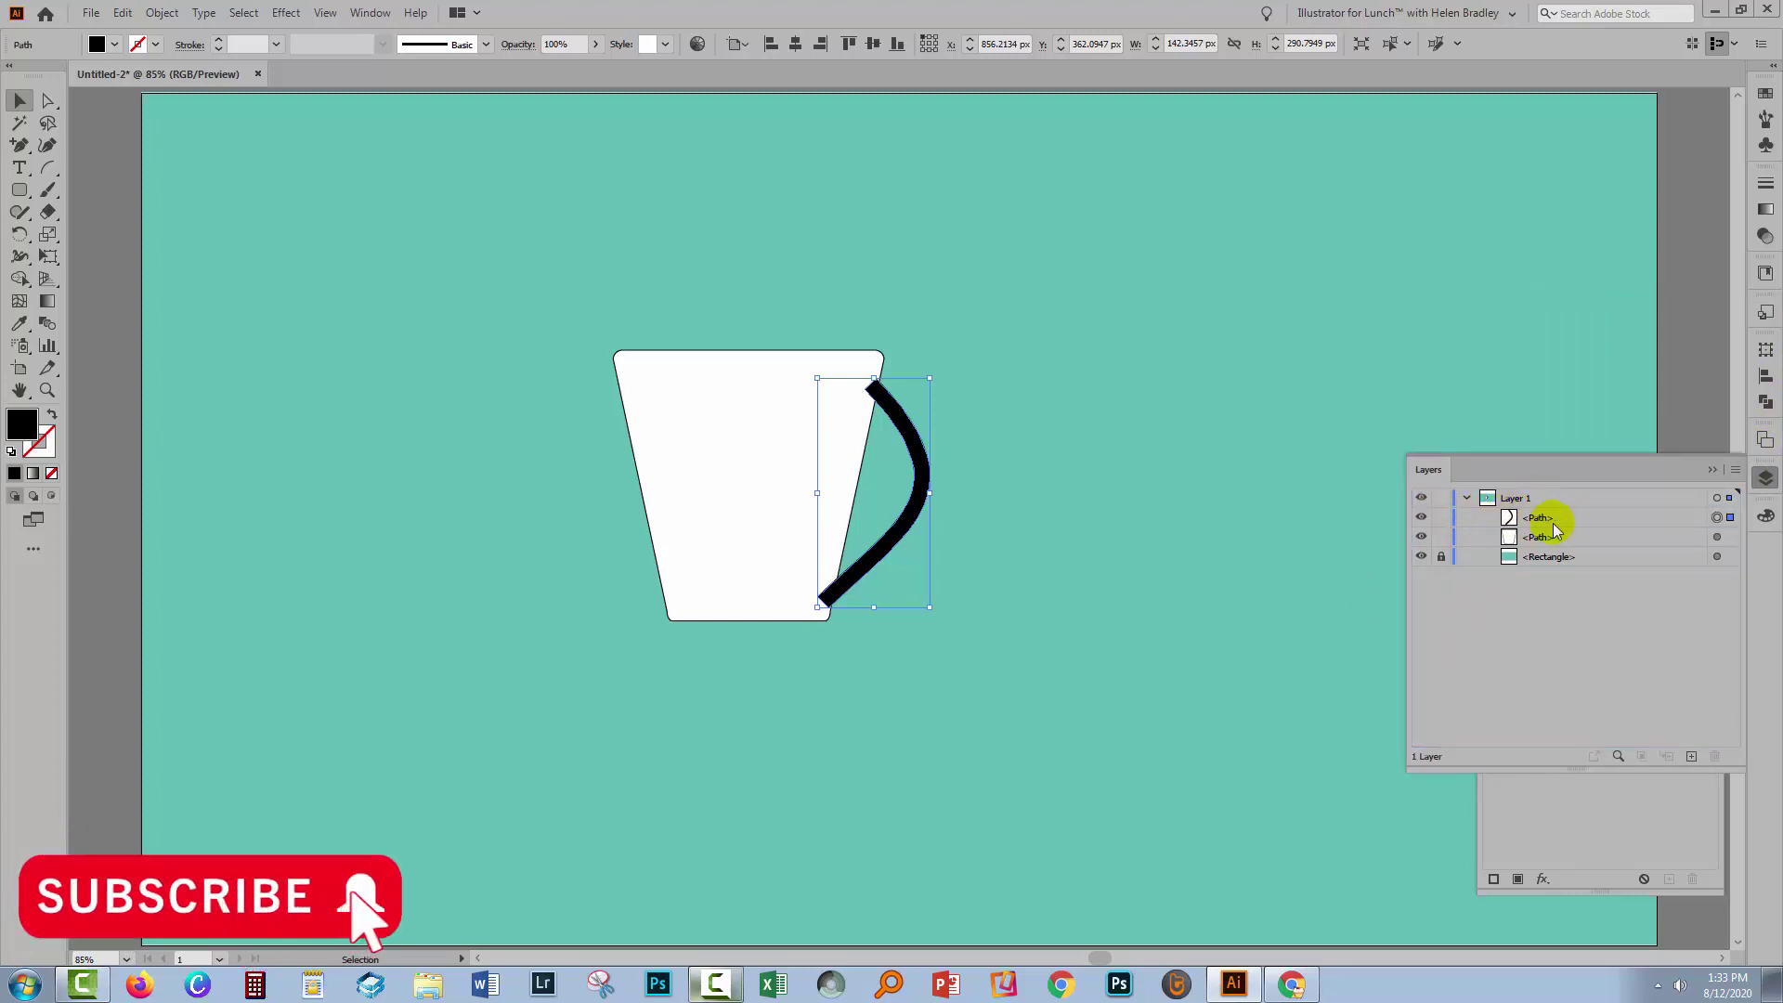
drag(974, 574, 637, 352)
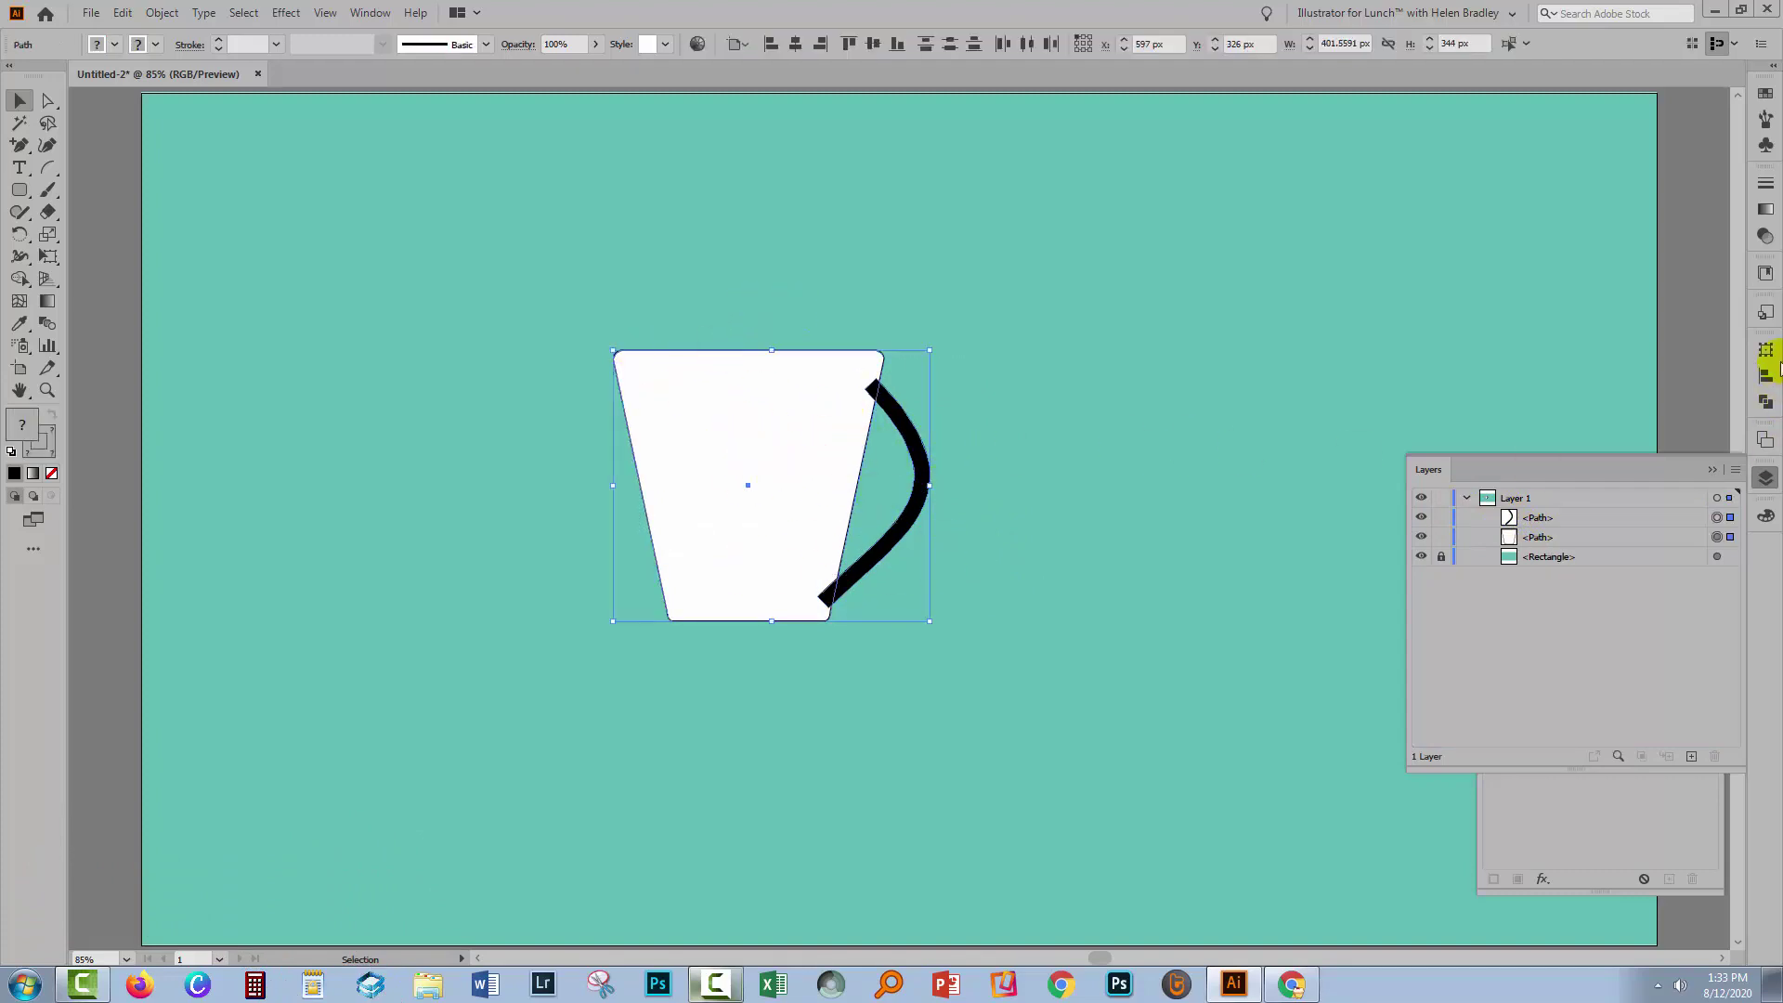
click(1766, 401)
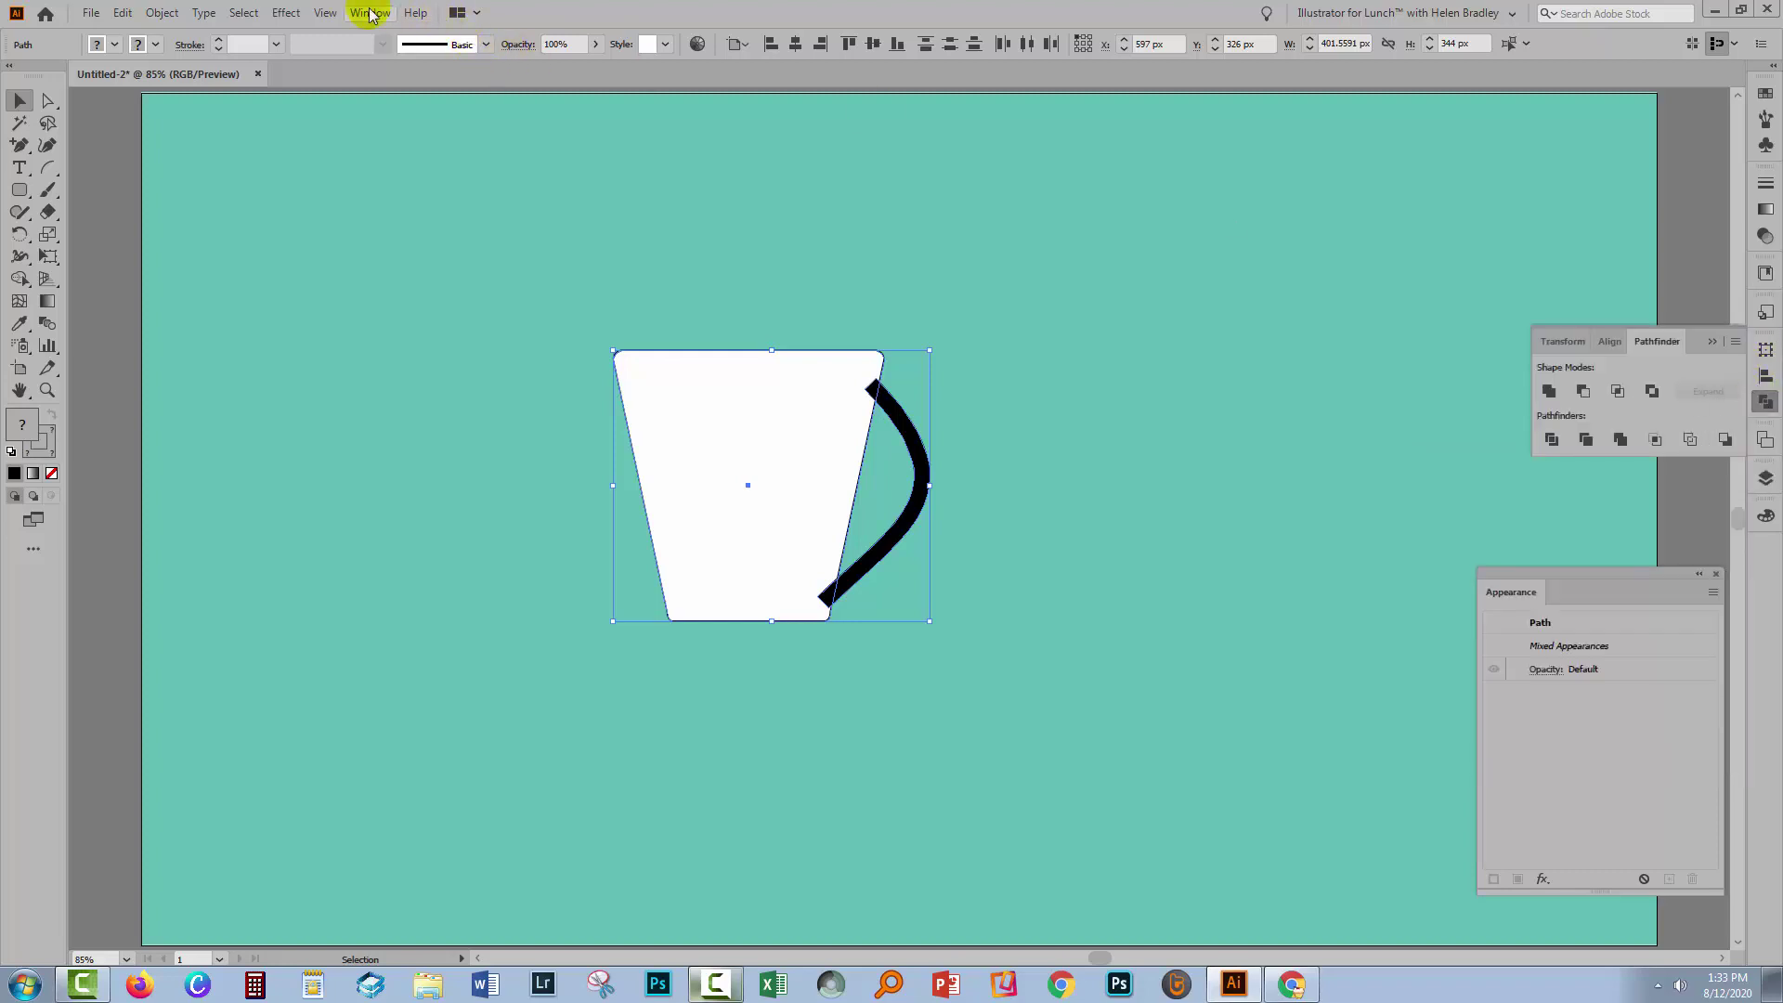
click(1549, 391)
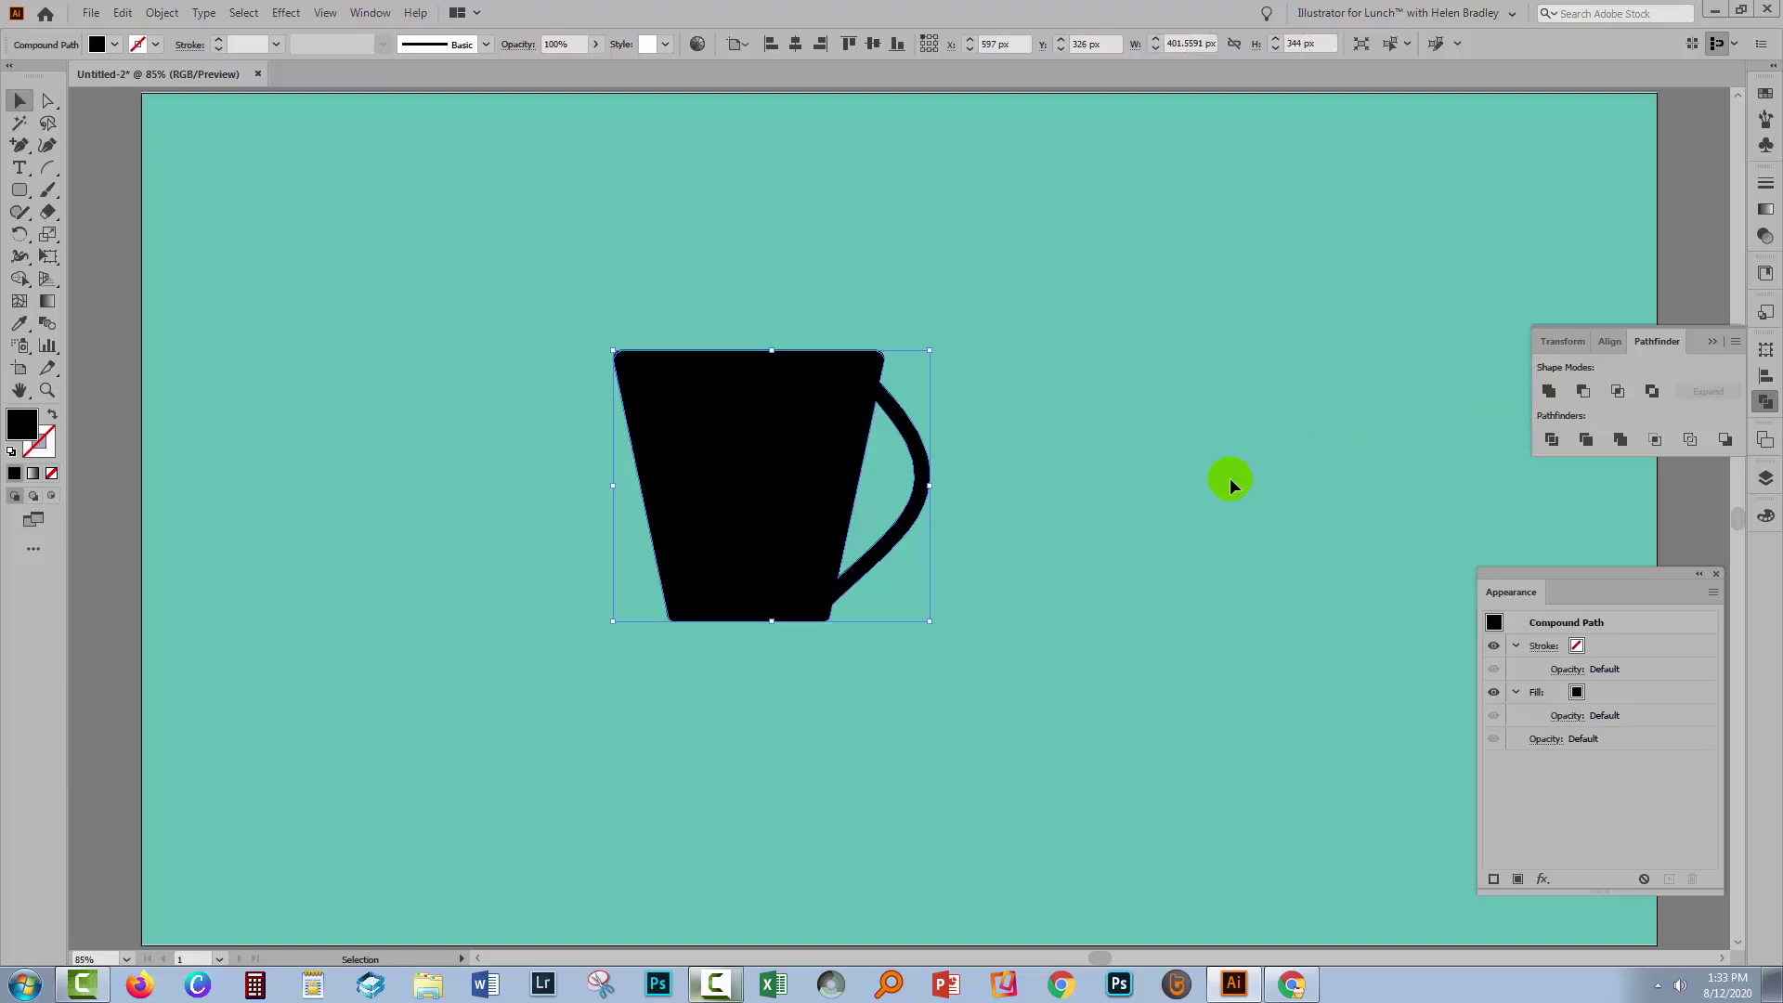
click(1229, 477)
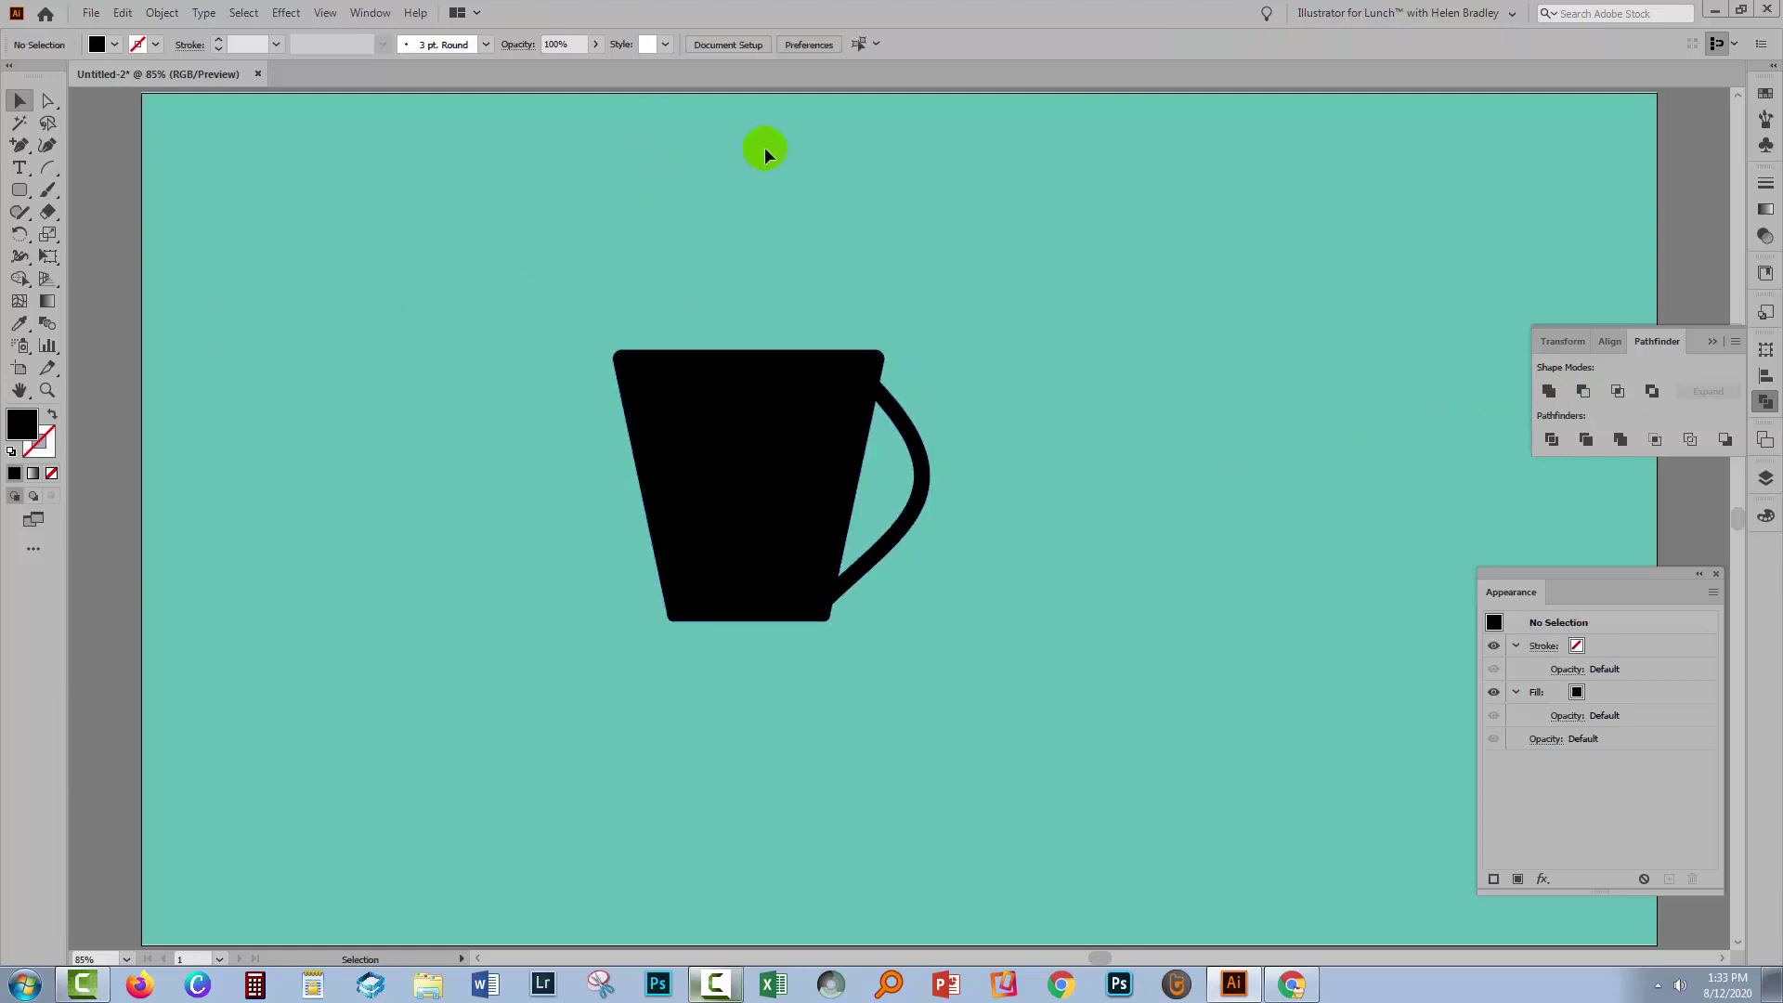
Step: Draw a vertical line above the cup with a black 20 pt stroke
click(49, 167)
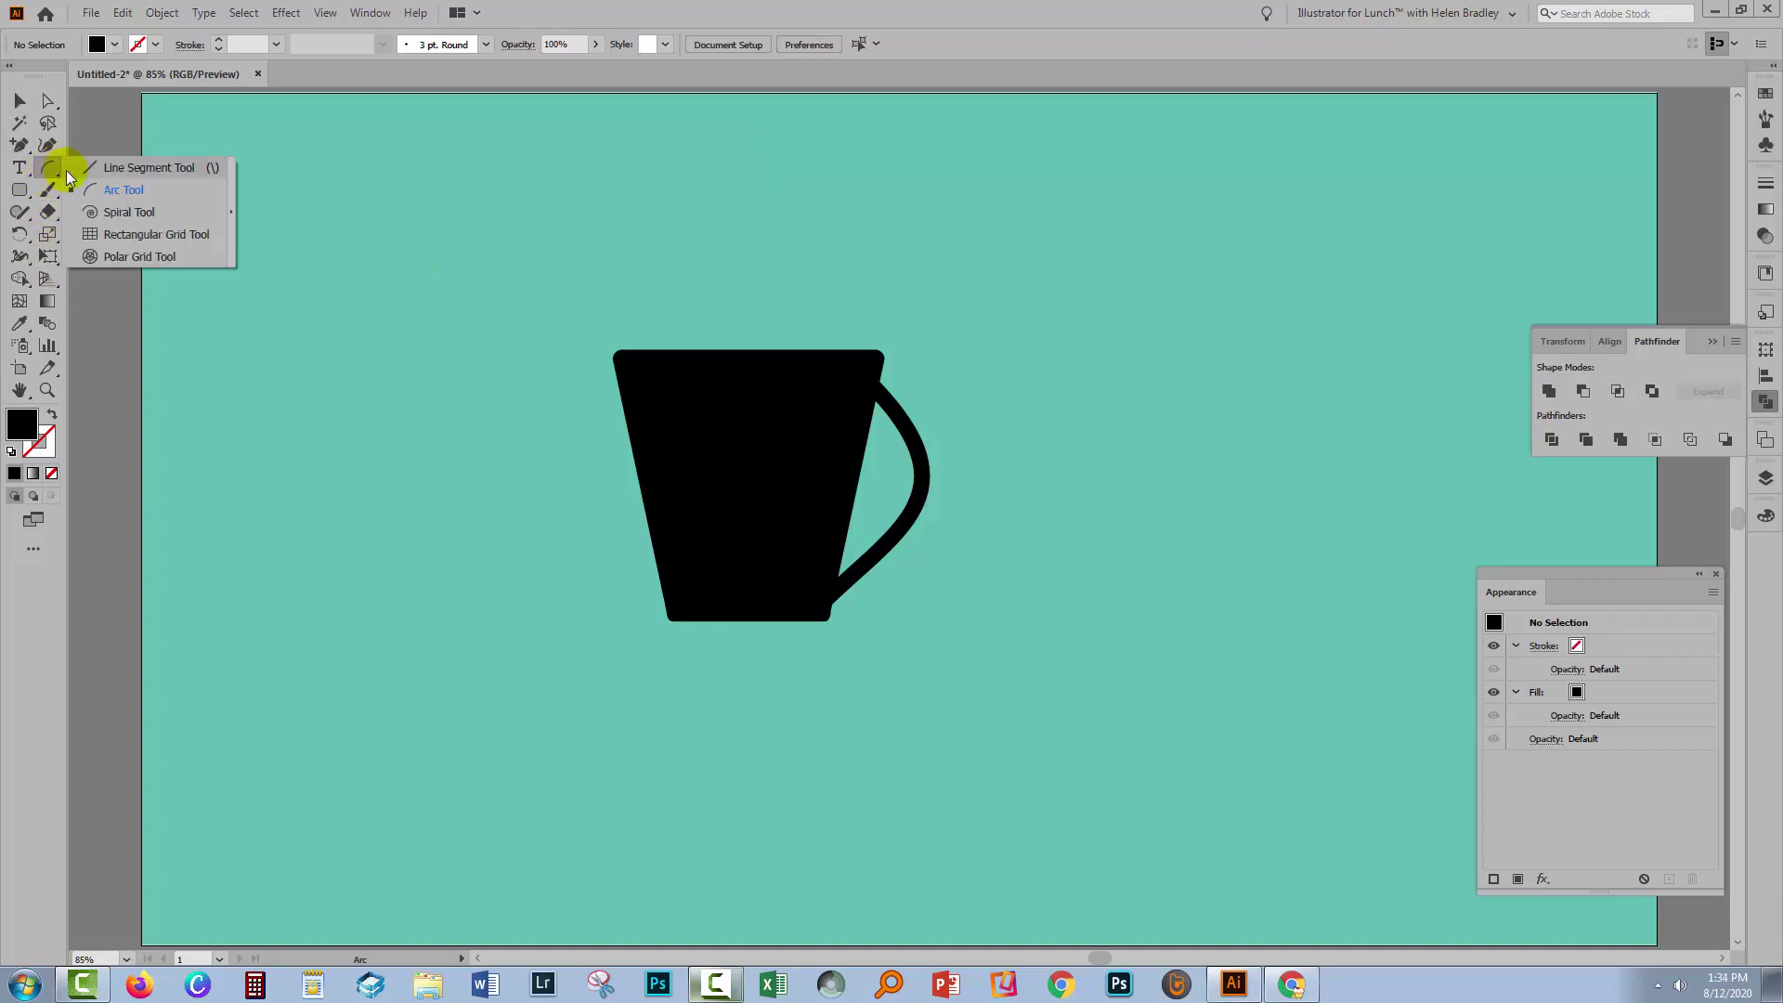
click(101, 173)
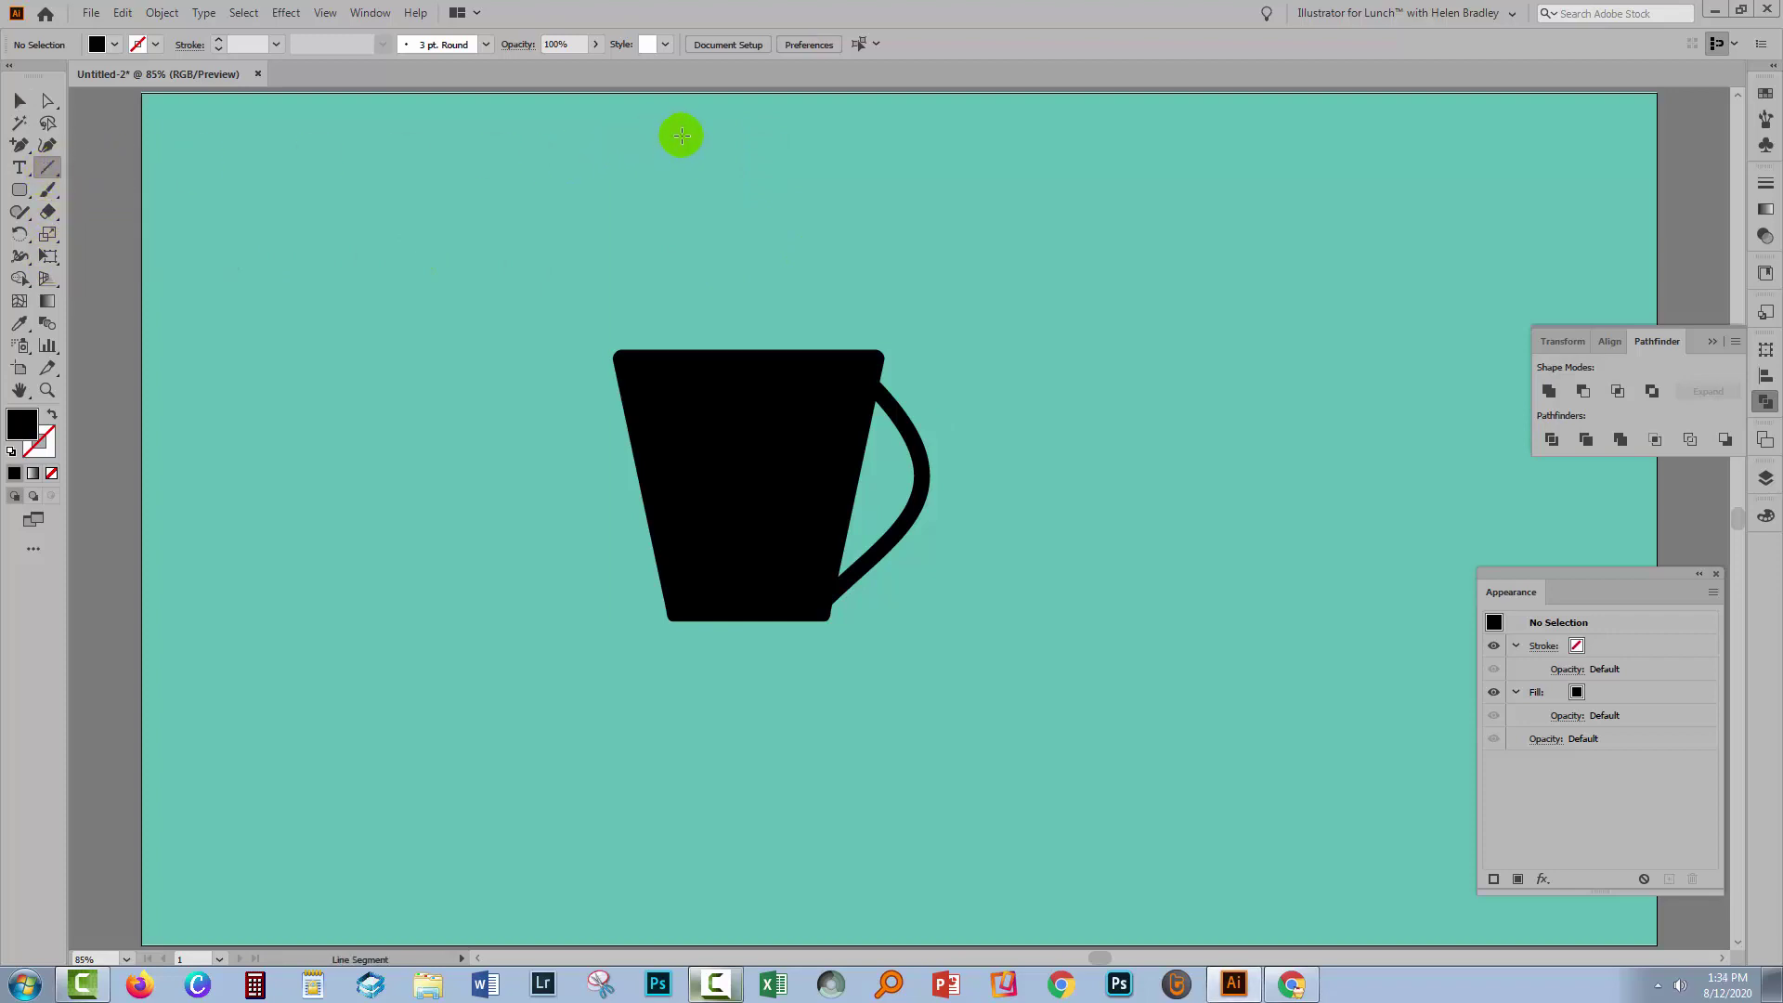
drag(672, 130, 677, 323)
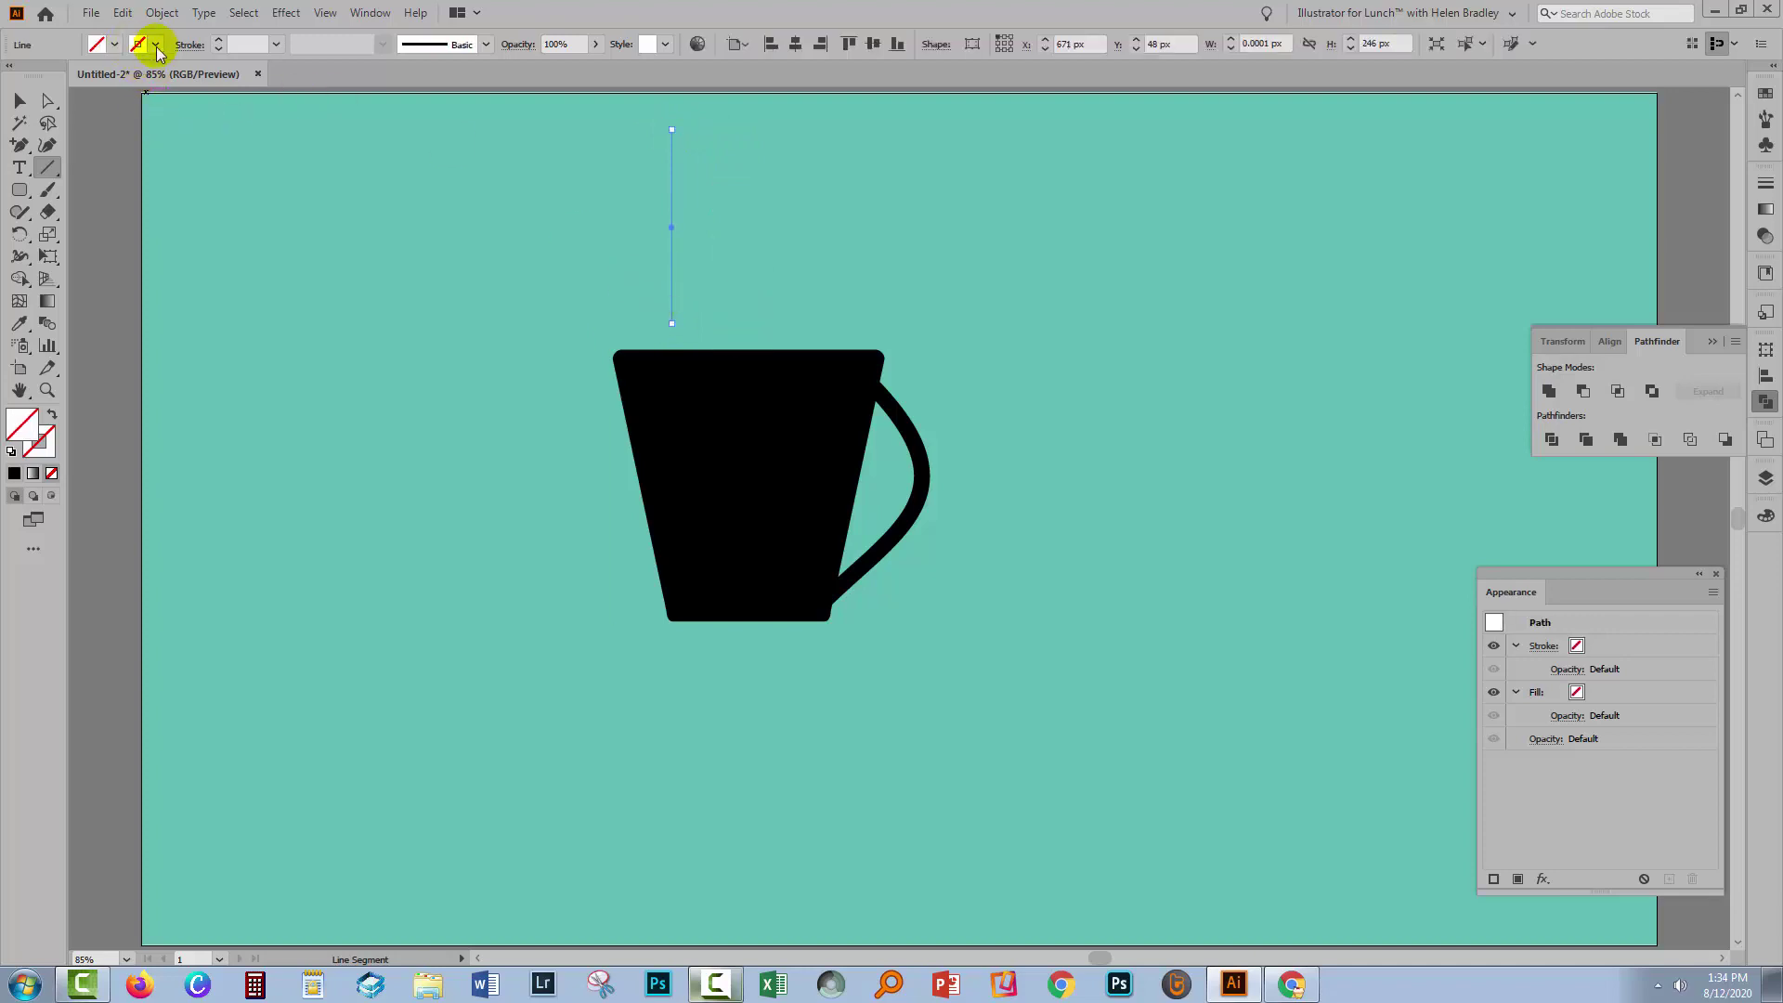
click(14, 475)
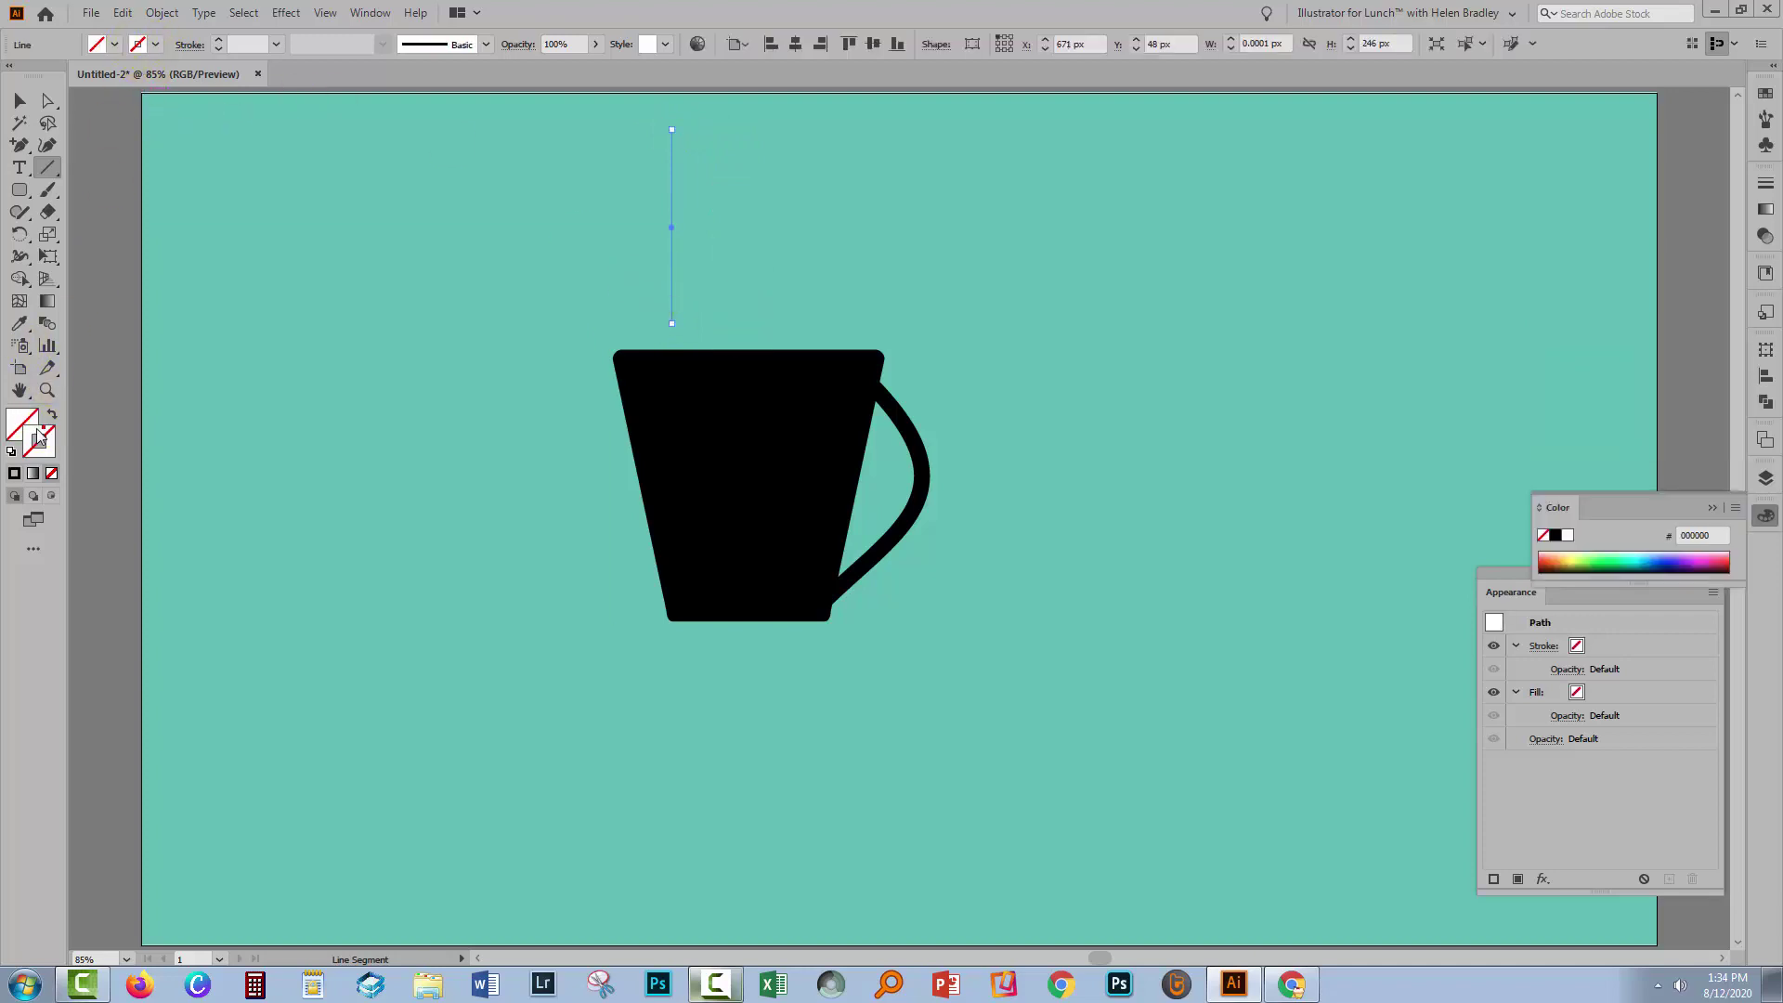
click(14, 475)
click(240, 44)
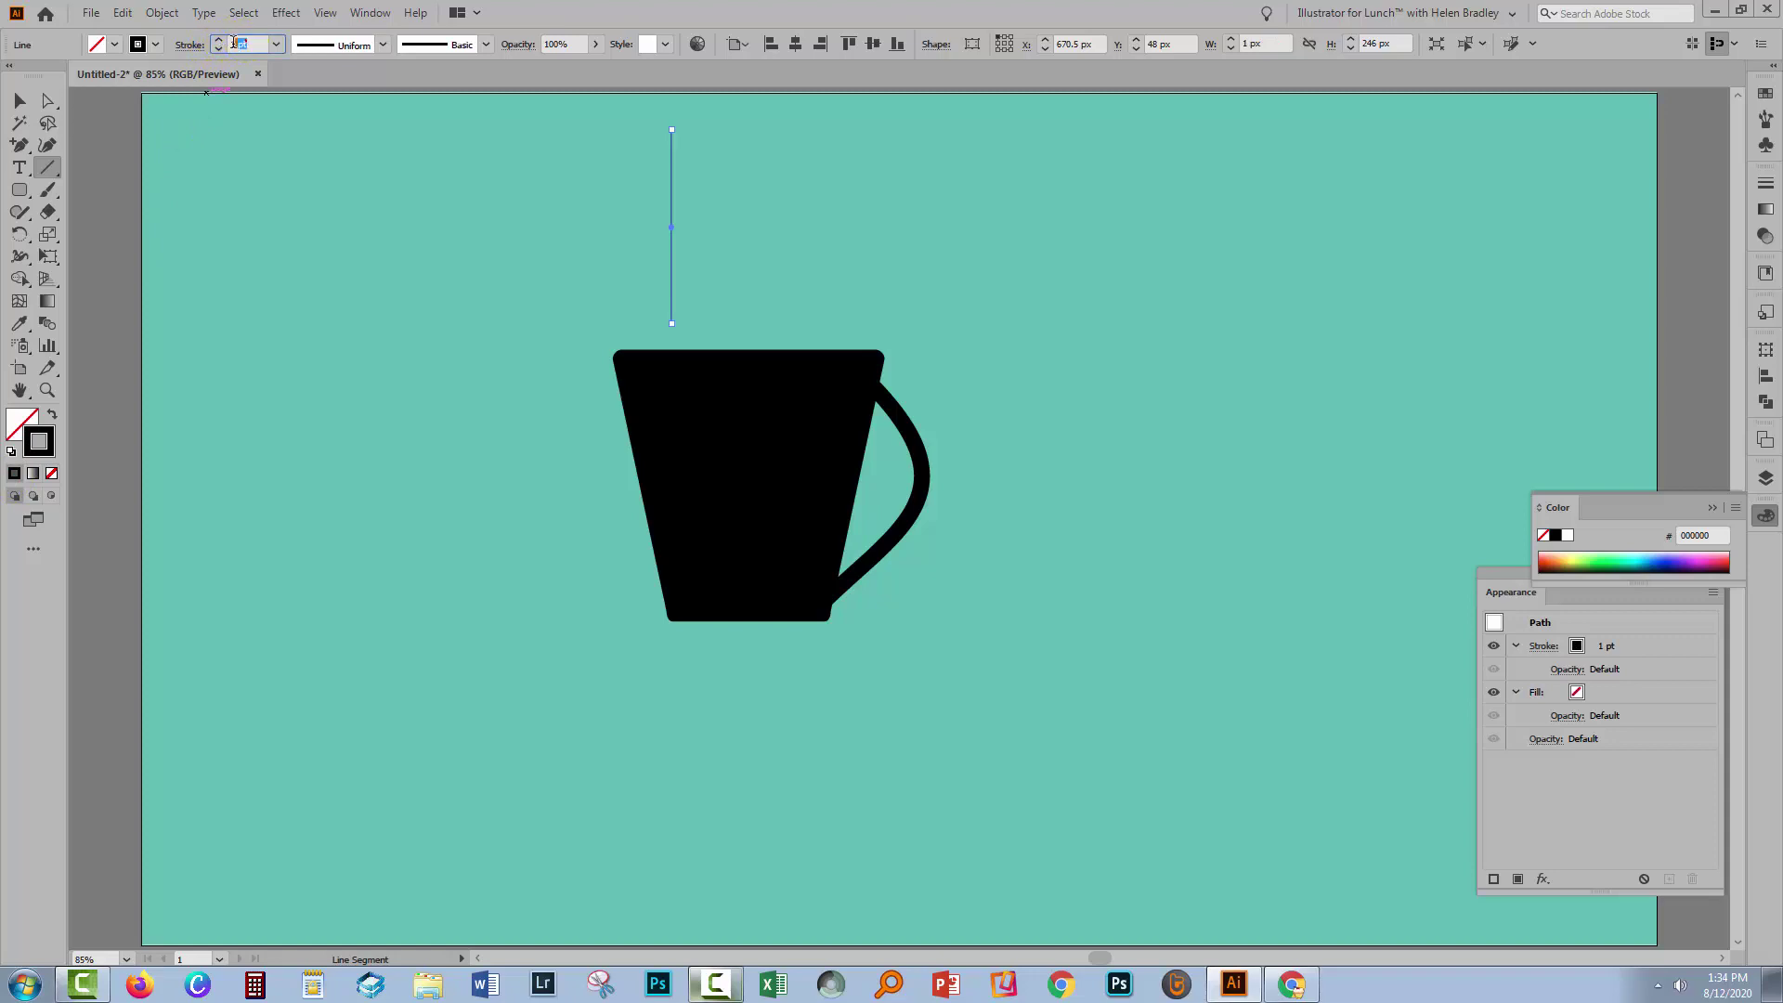
text(20)
key(Tab)
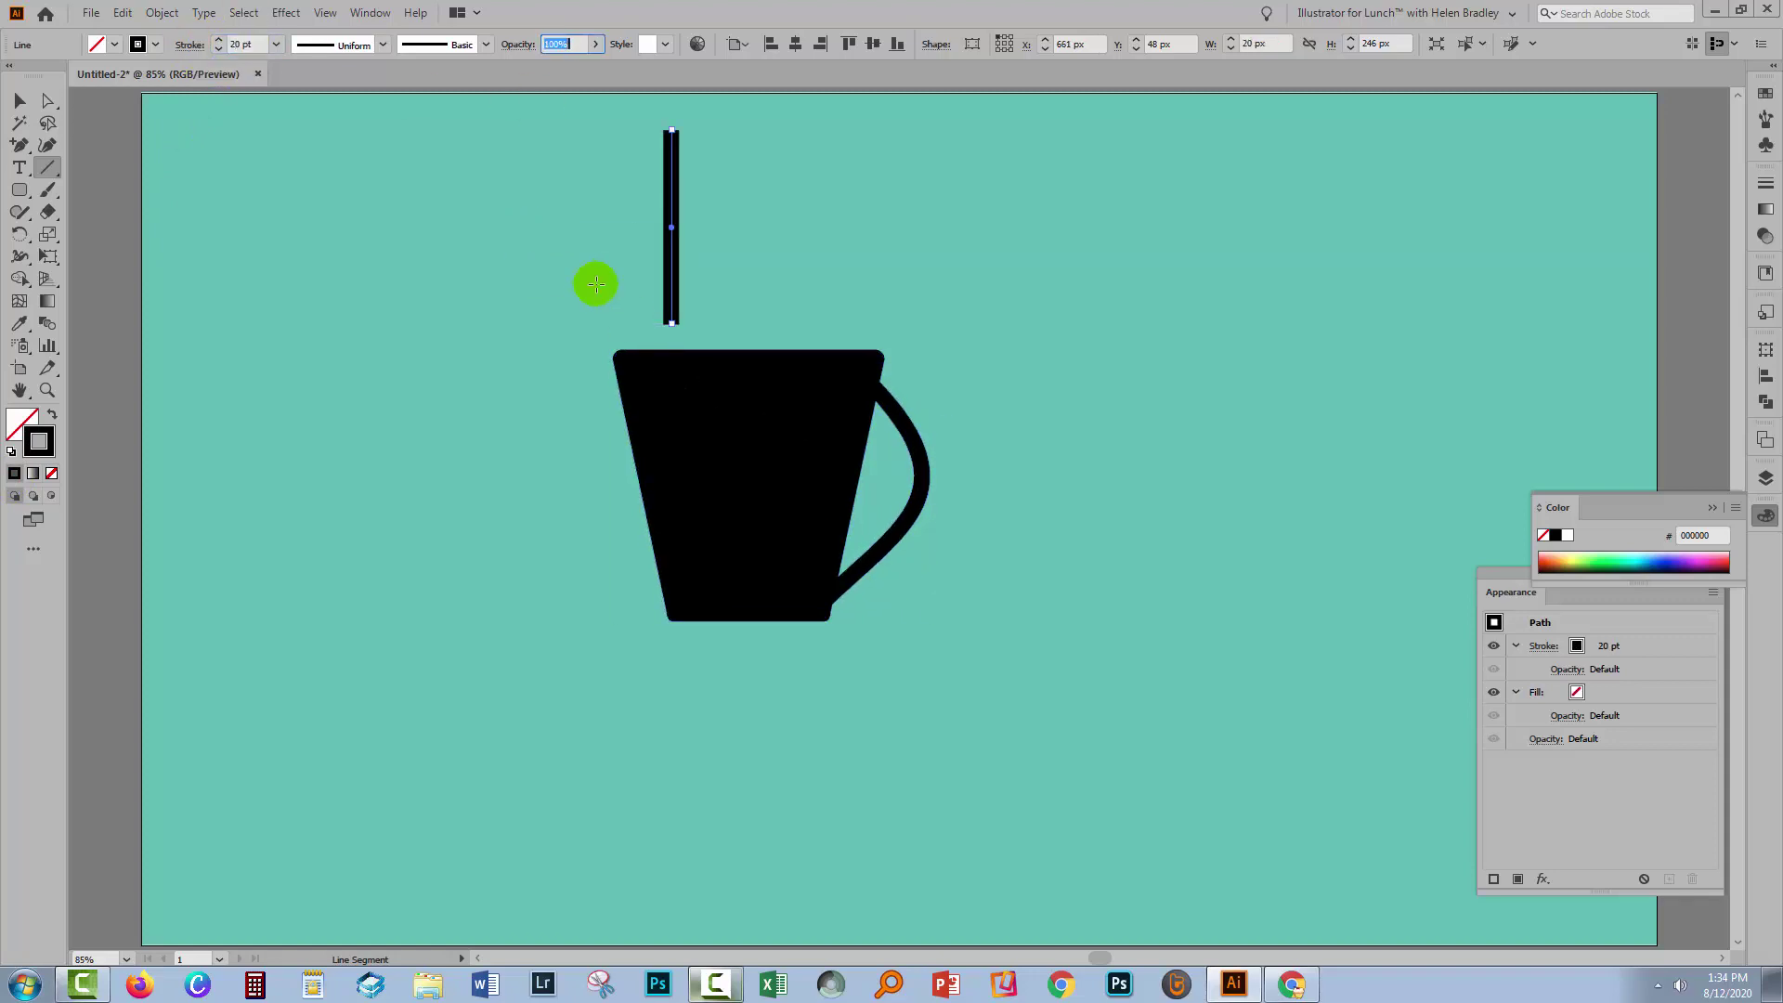
Step: Alt-drag copies of the line to the right and select all three lines
click(20, 99)
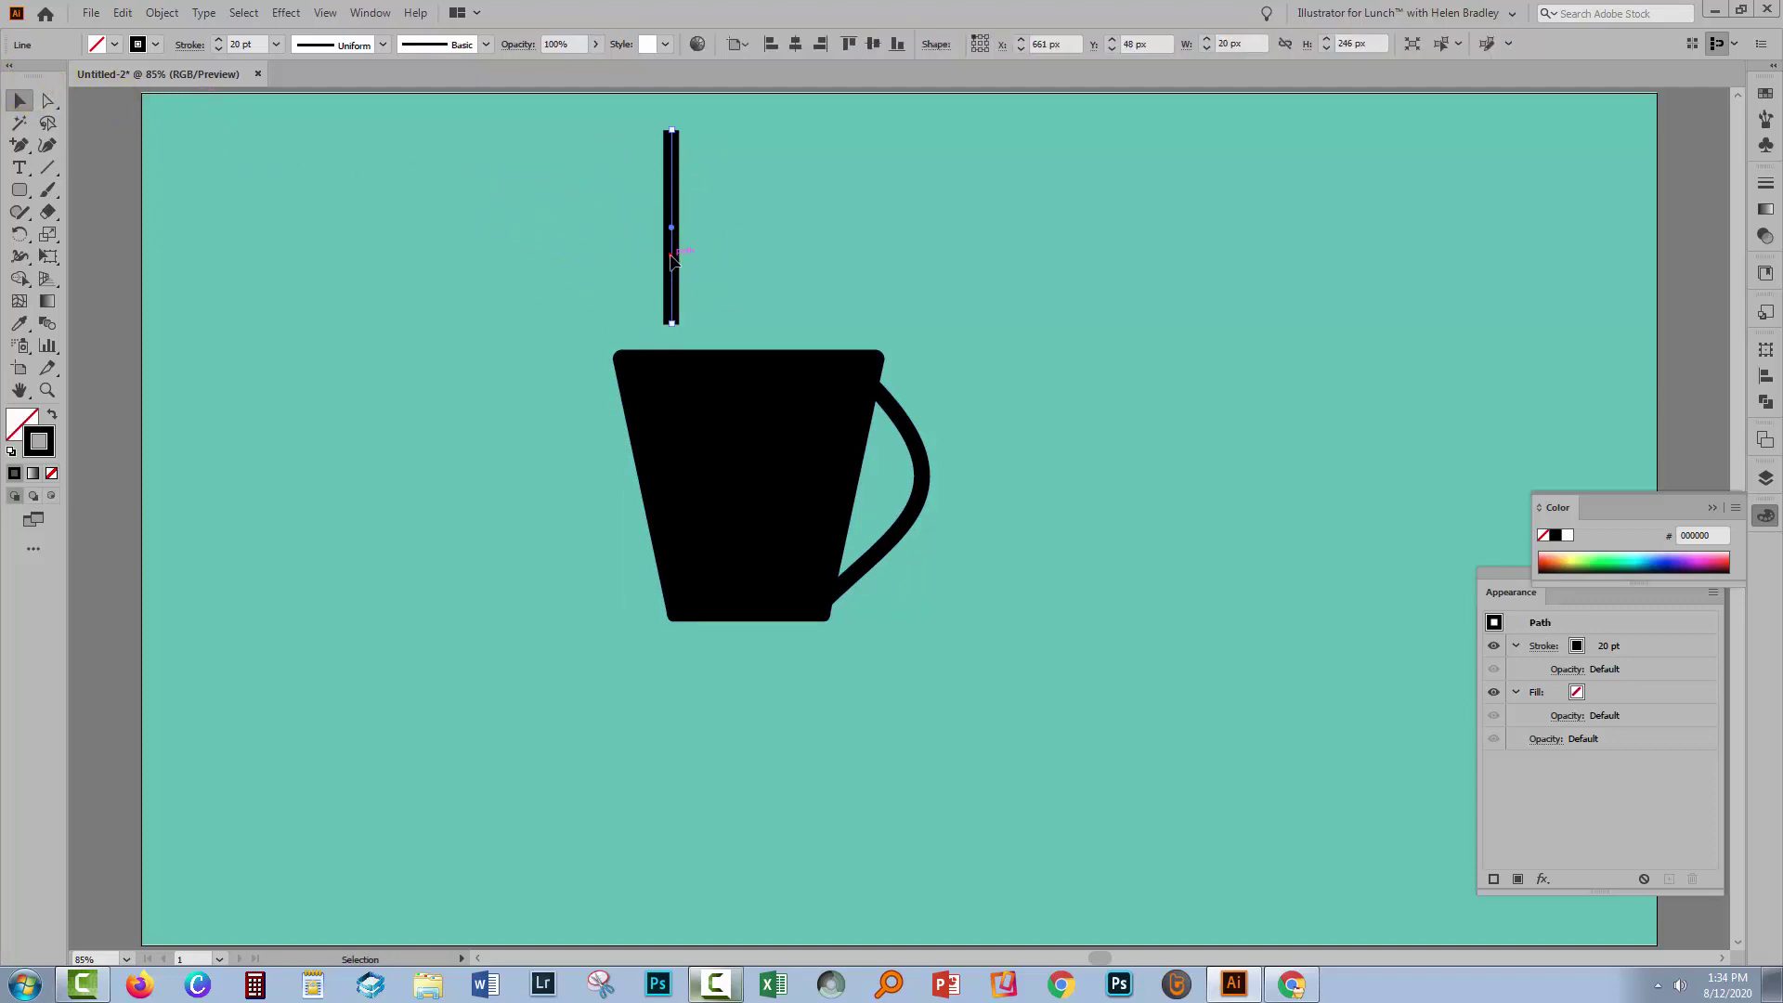
drag(670, 256, 794, 267)
click(890, 260)
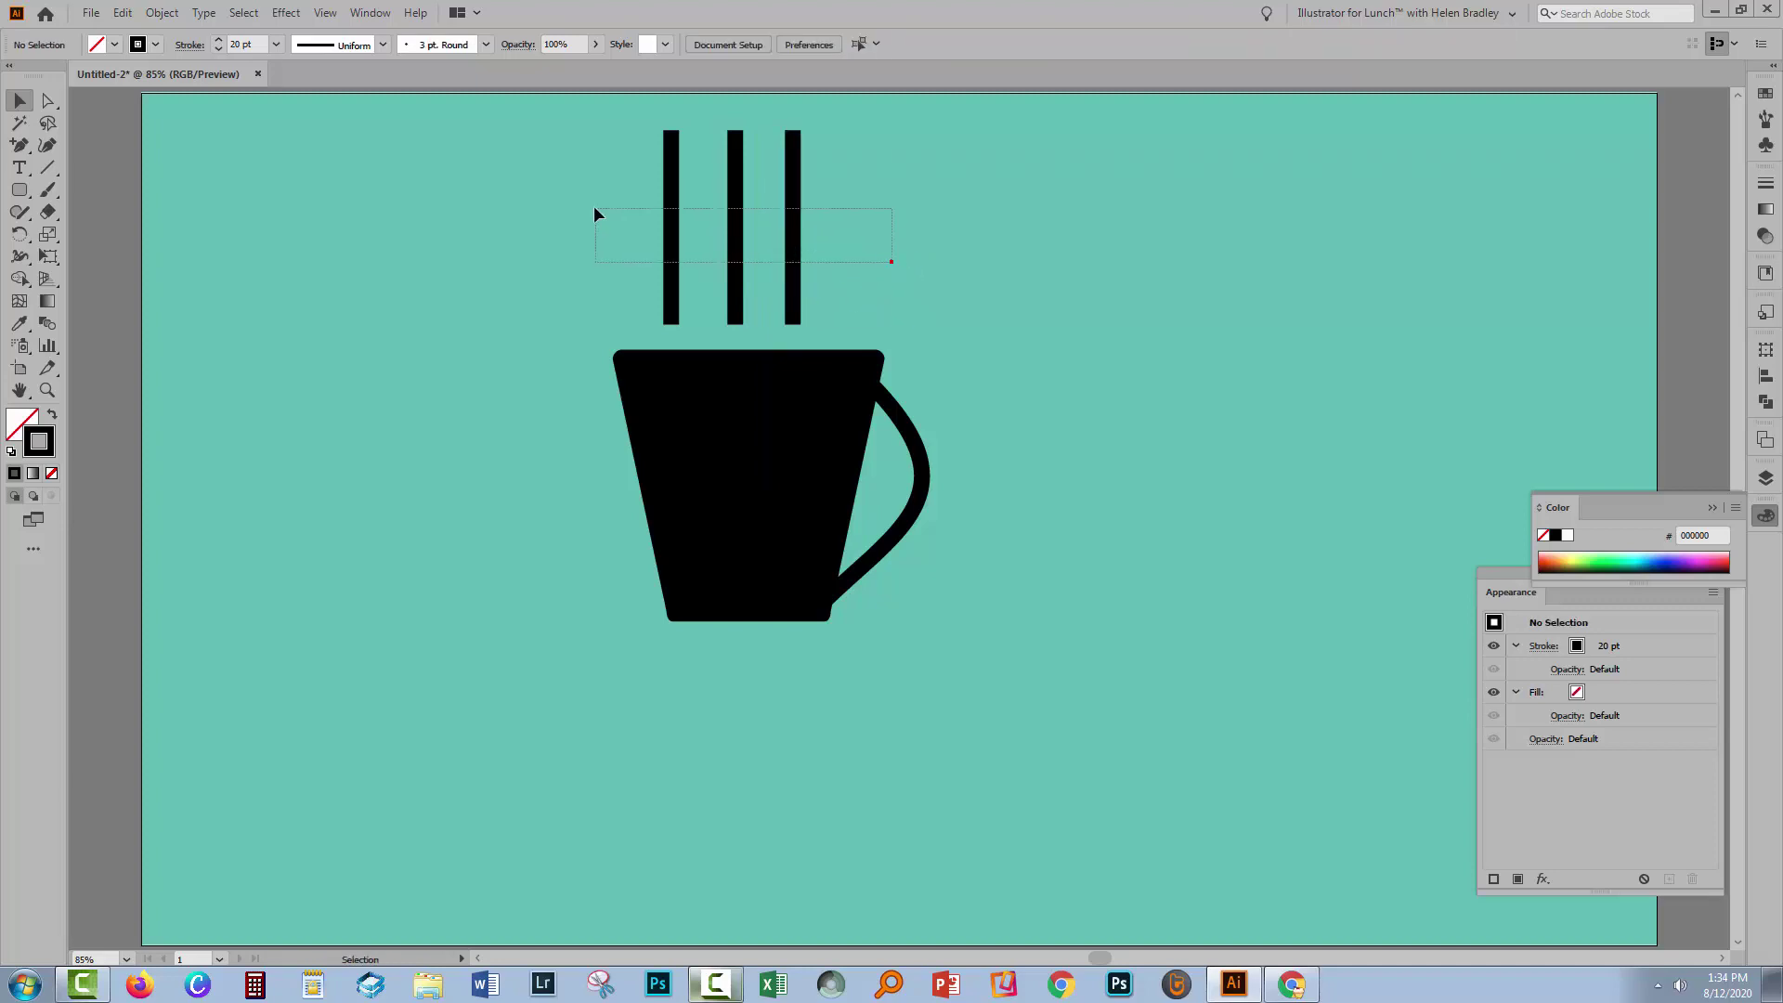
drag(590, 213, 677, 199)
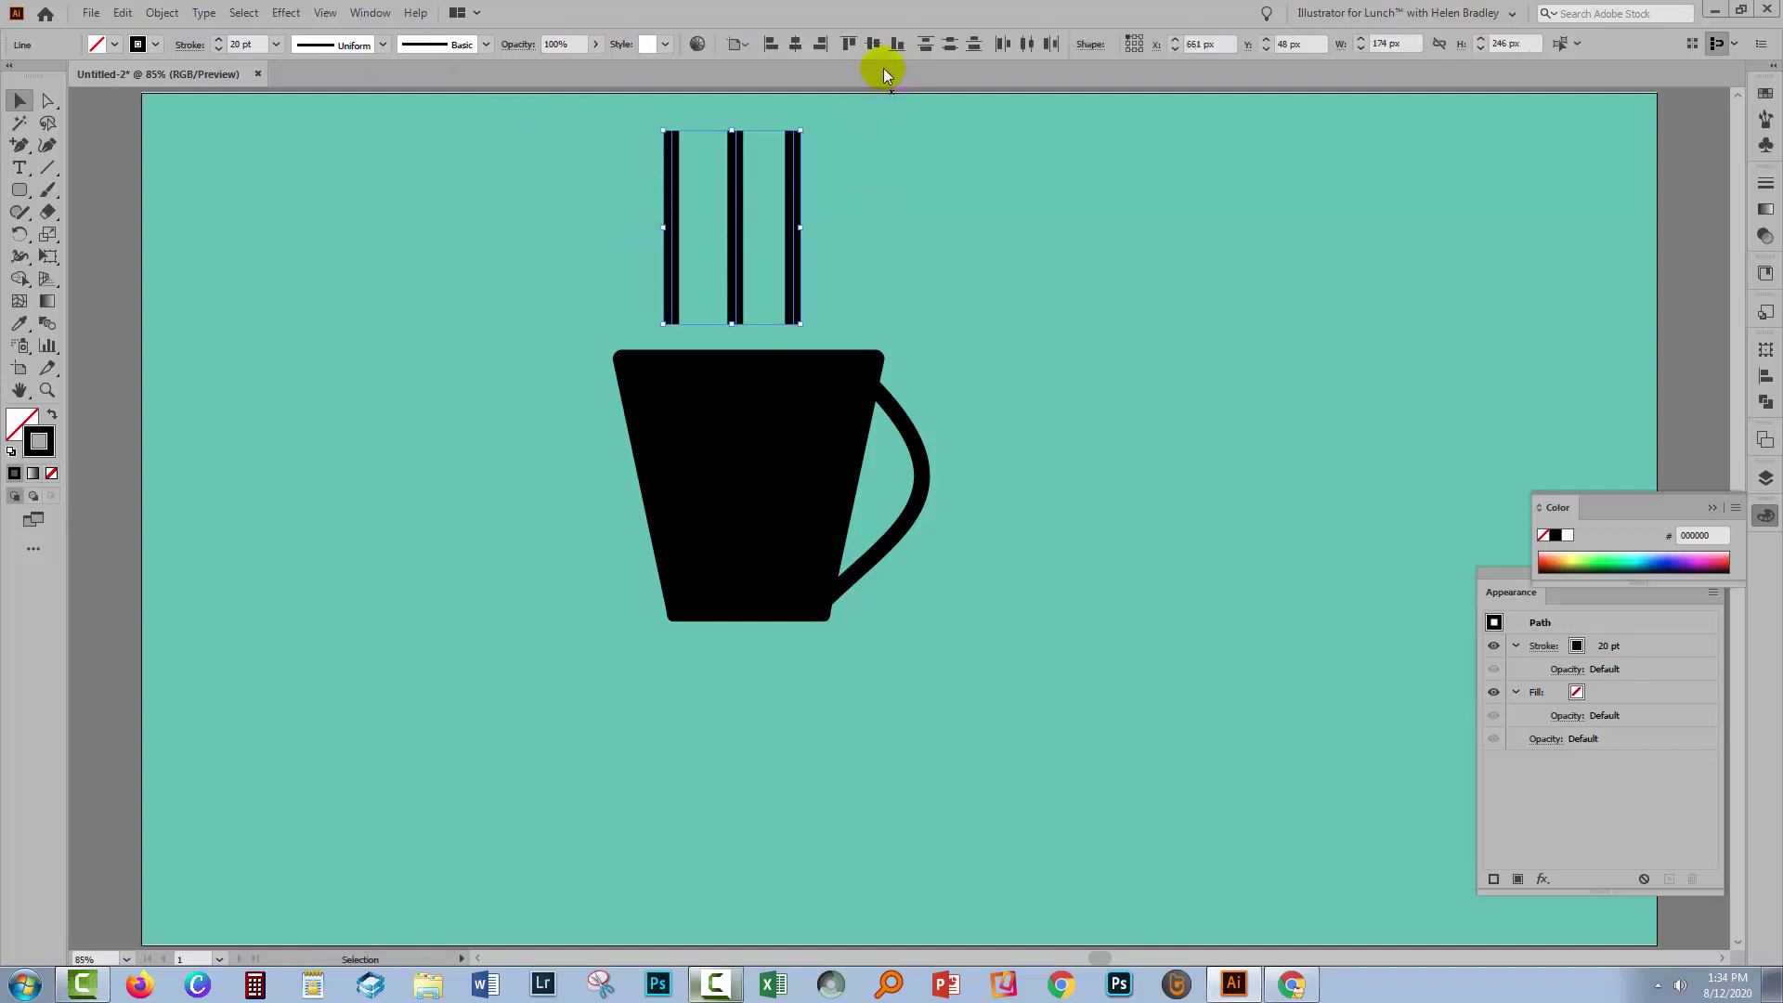
Step: Distribute the three lines evenly by horizontal centres, aligned to the selection
click(1765, 375)
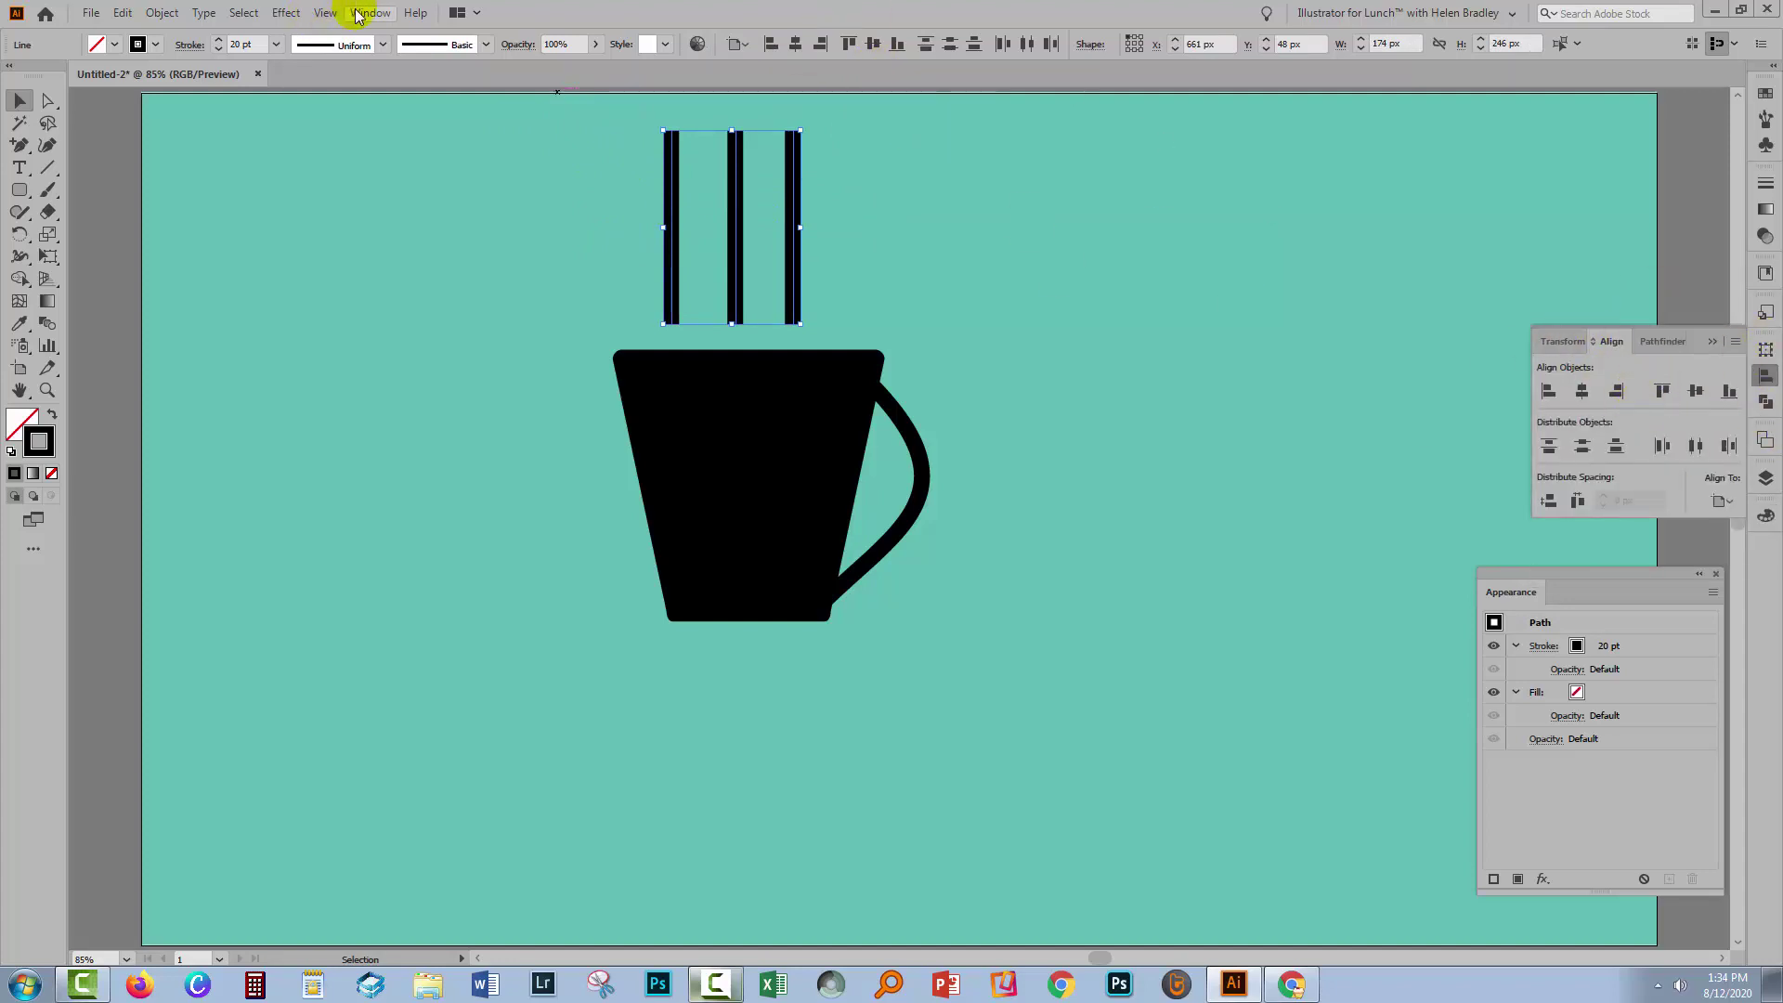
click(1721, 500)
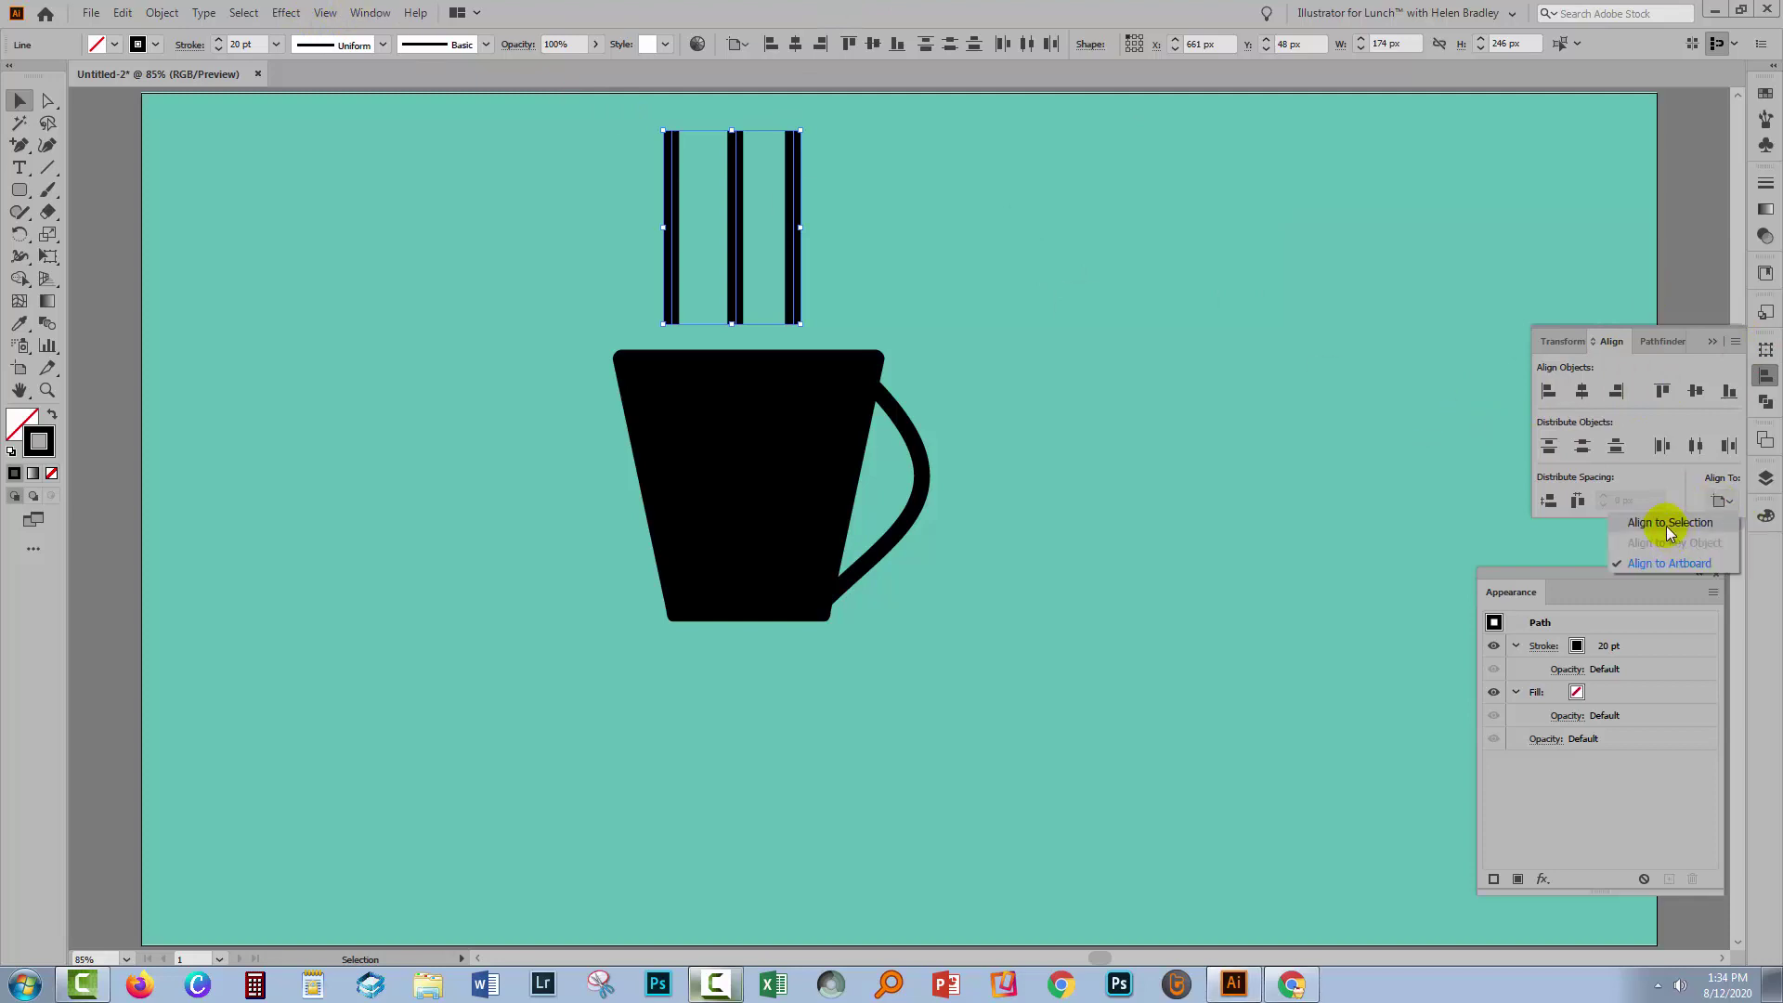
click(1659, 523)
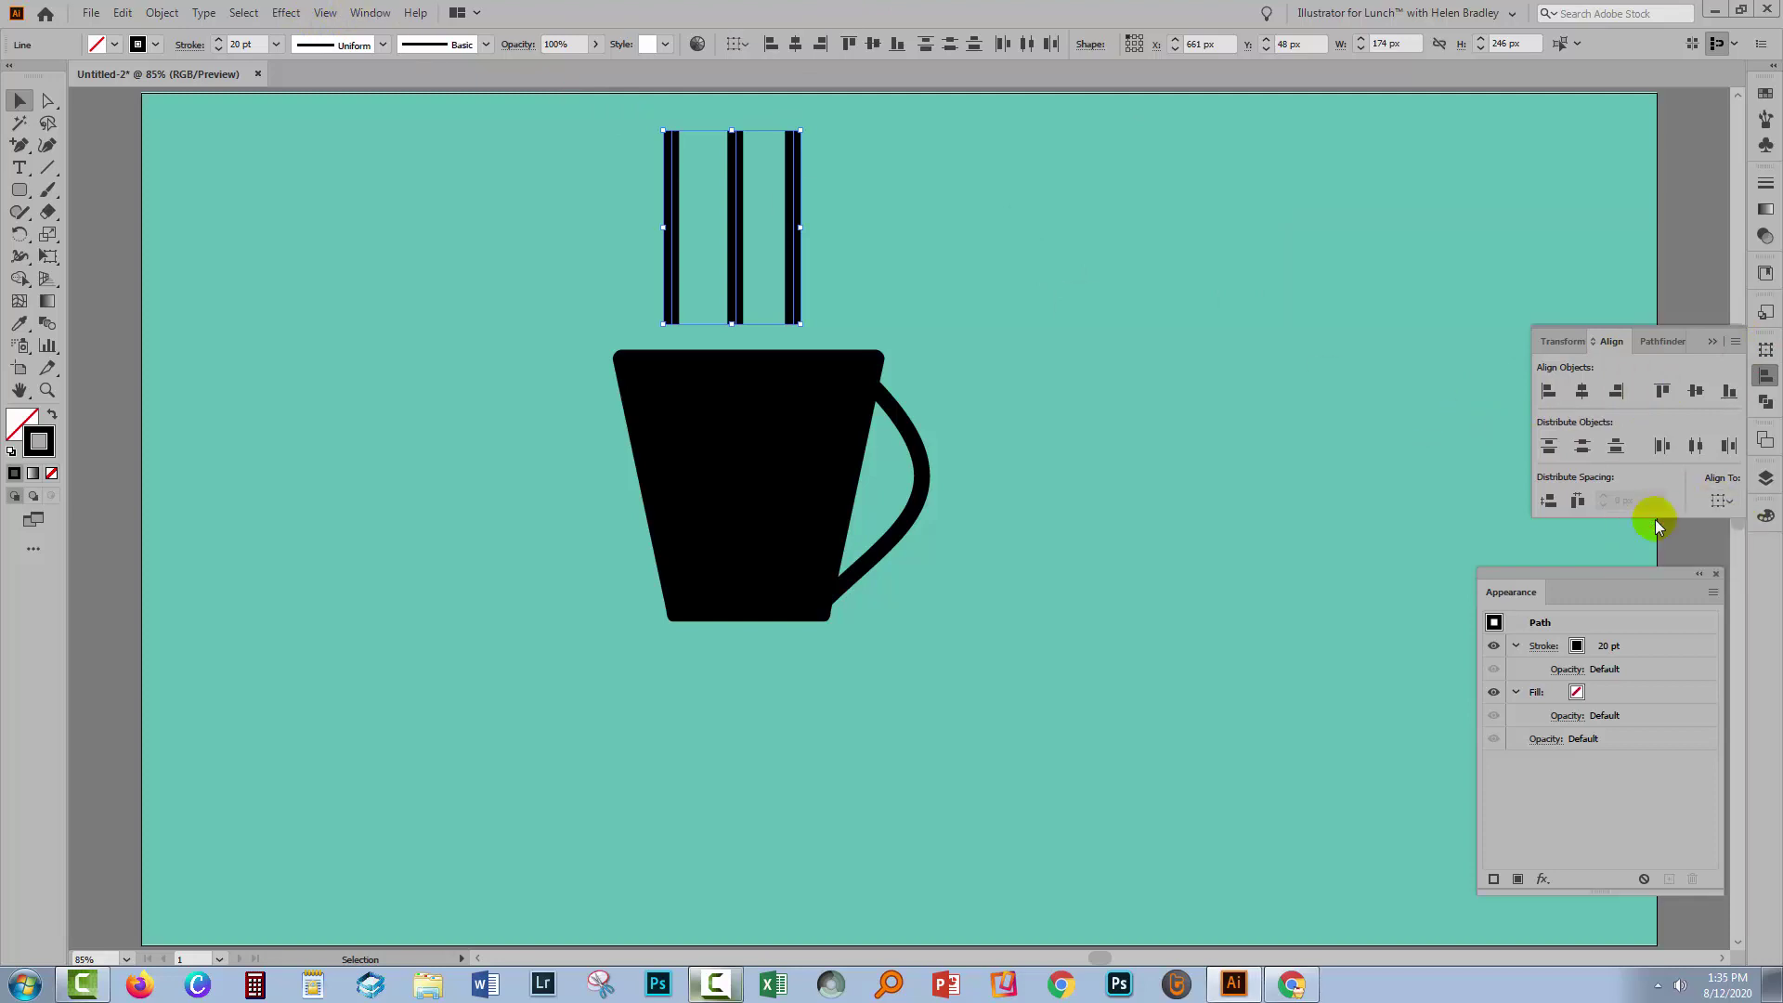
click(1696, 447)
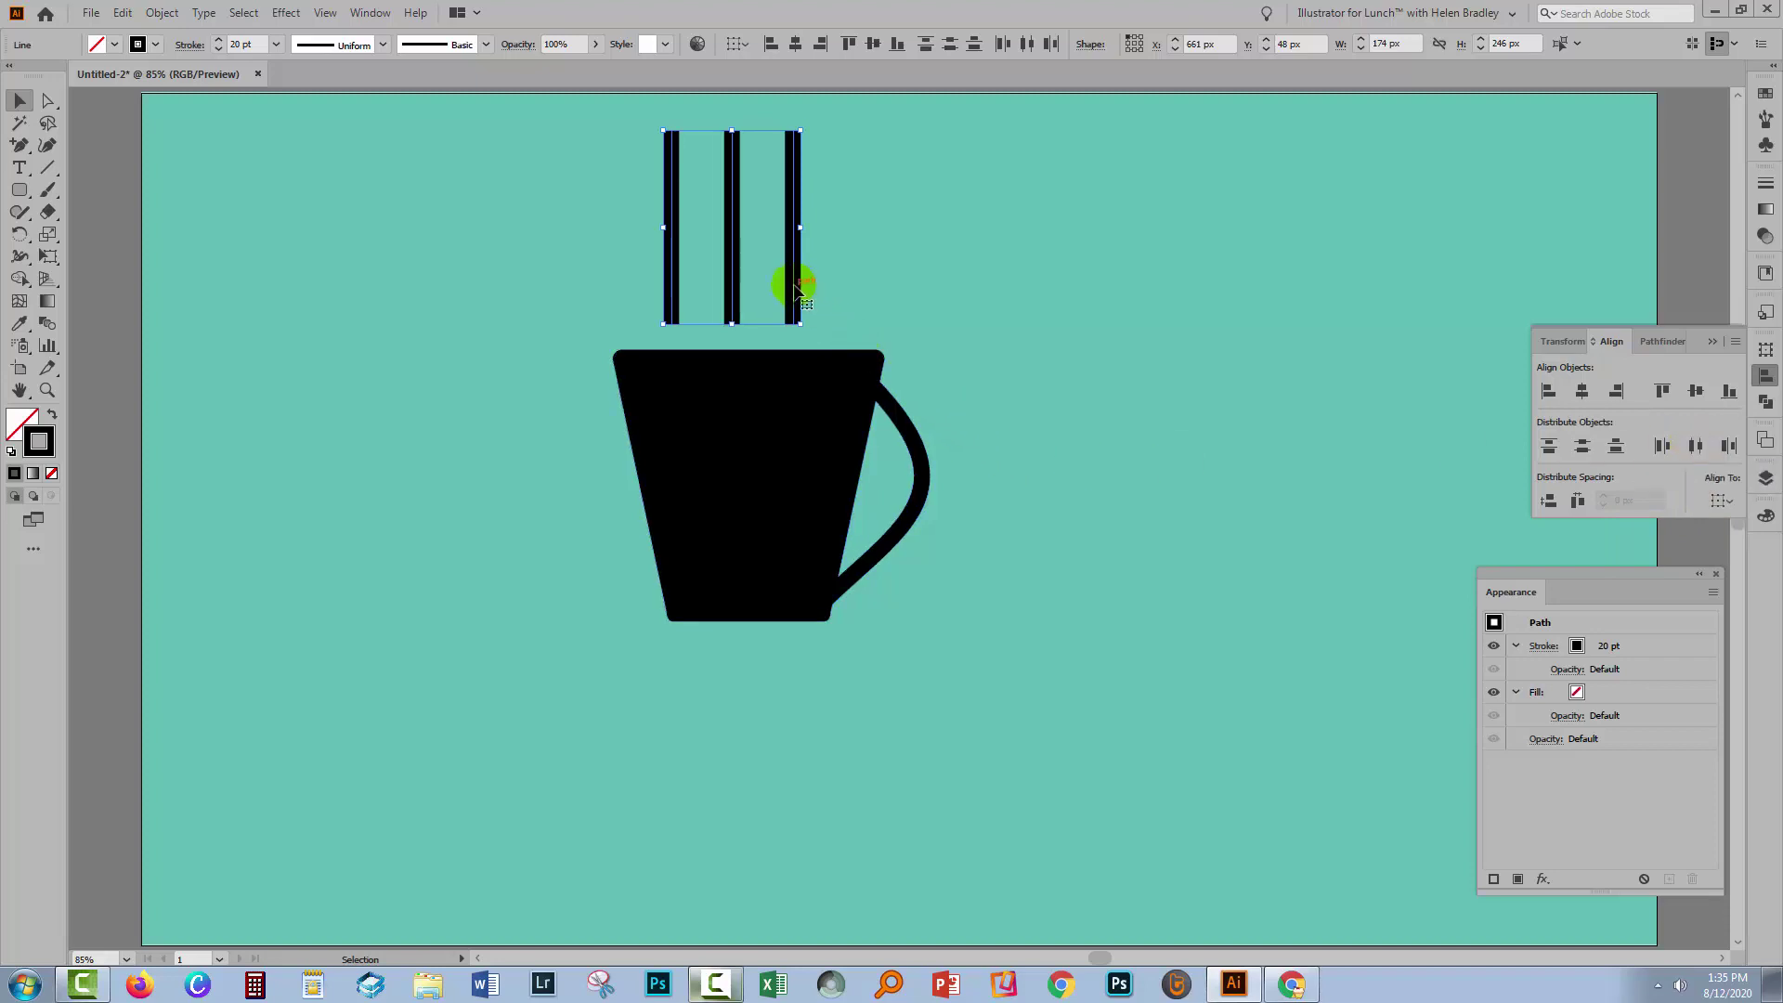
Step: Move the three lines right over the cup, nudge them 10 px left, and reselect them
mouse_move(795, 288)
mouse_down()
mouse_move(835, 290)
mouse_move(824, 282)
mouse_up()
key(shift+Left)
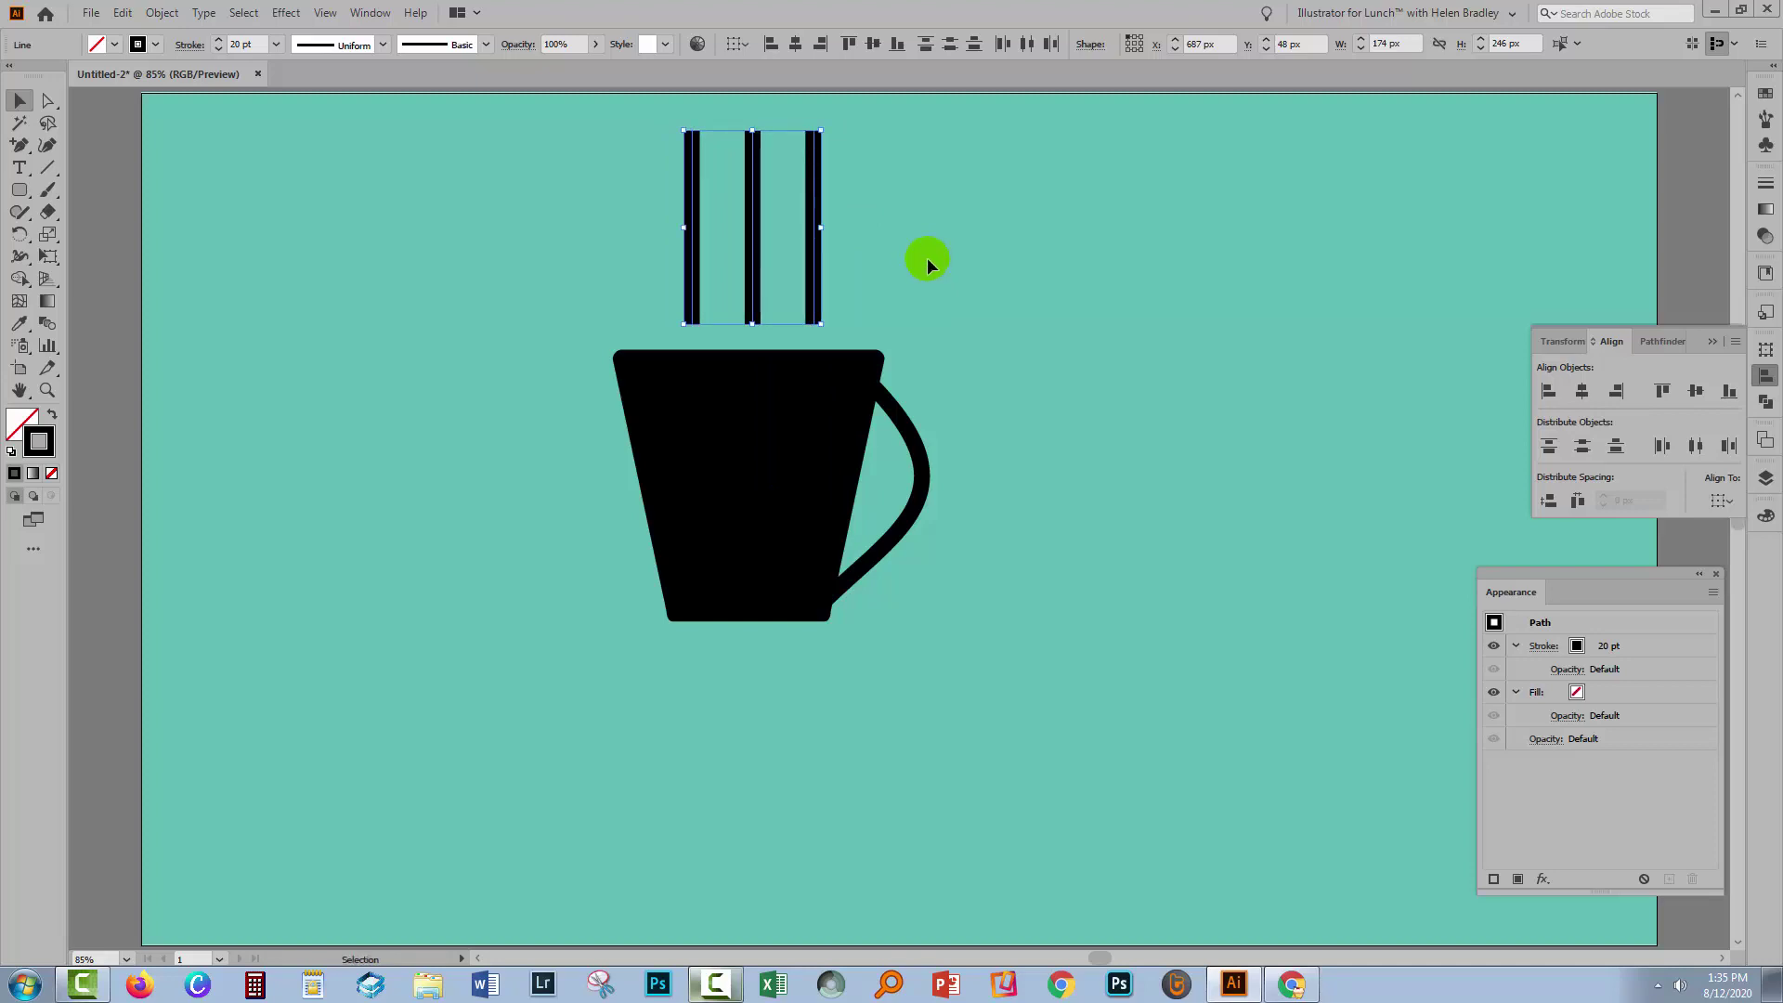
click(634, 165)
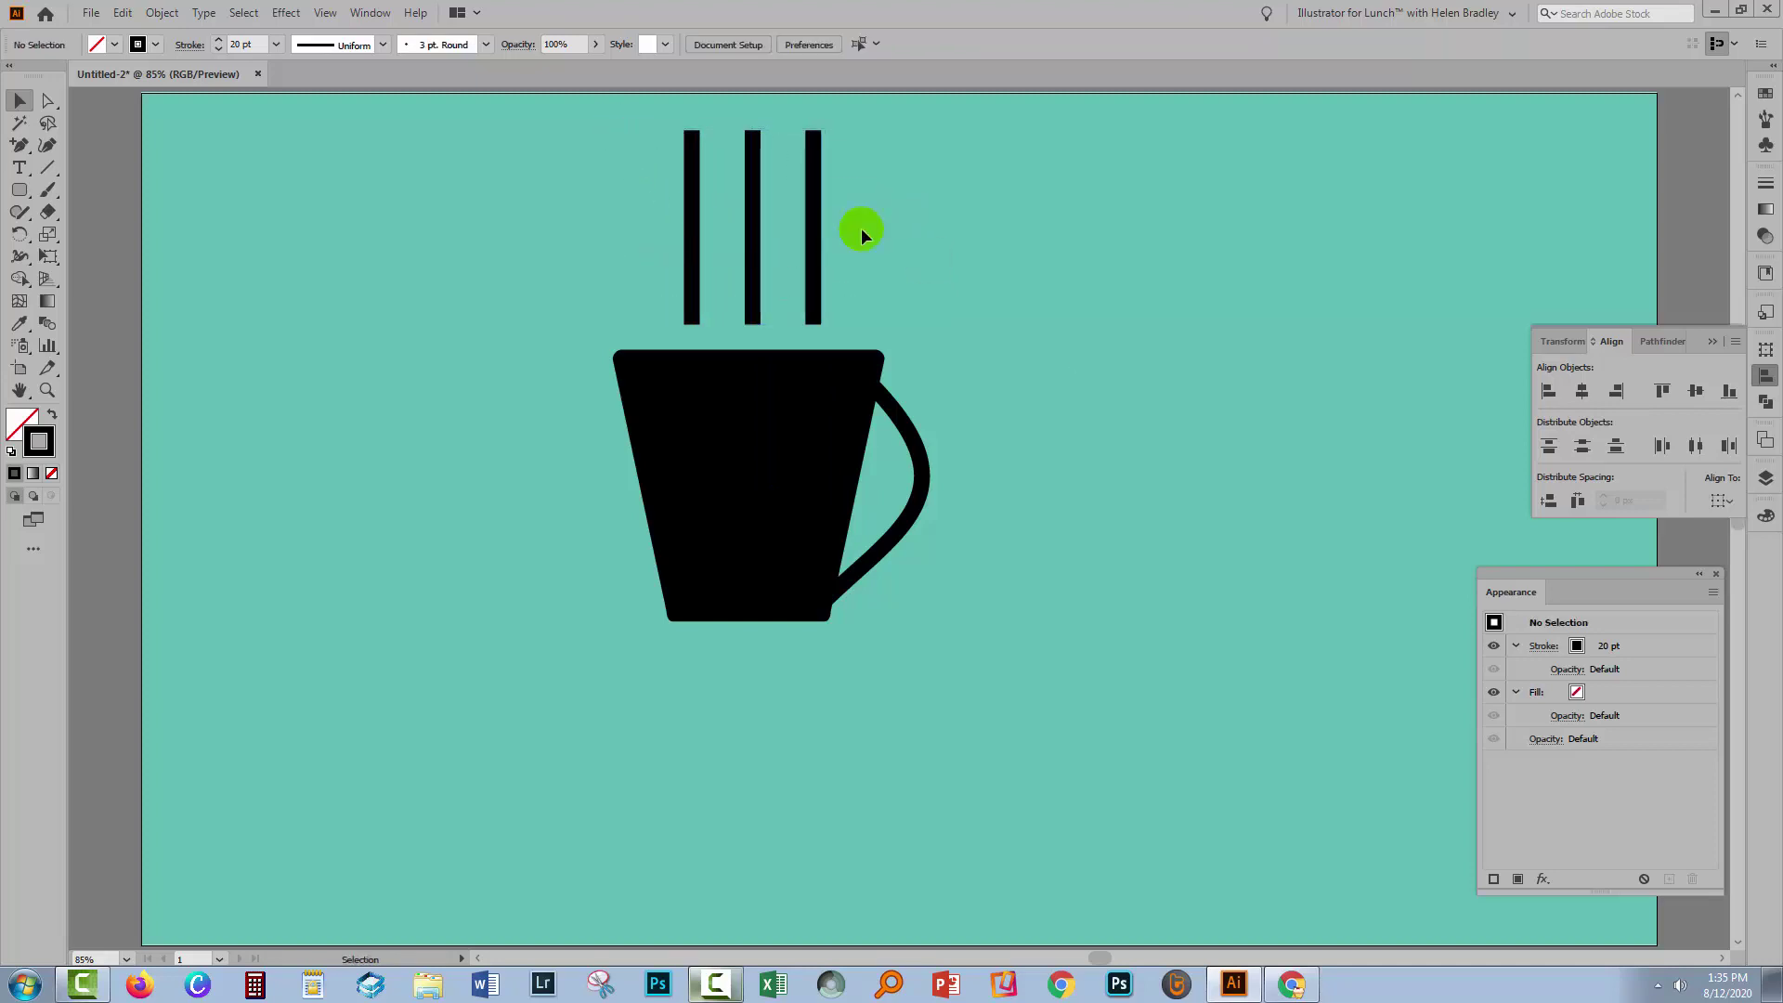
drag(576, 192, 637, 167)
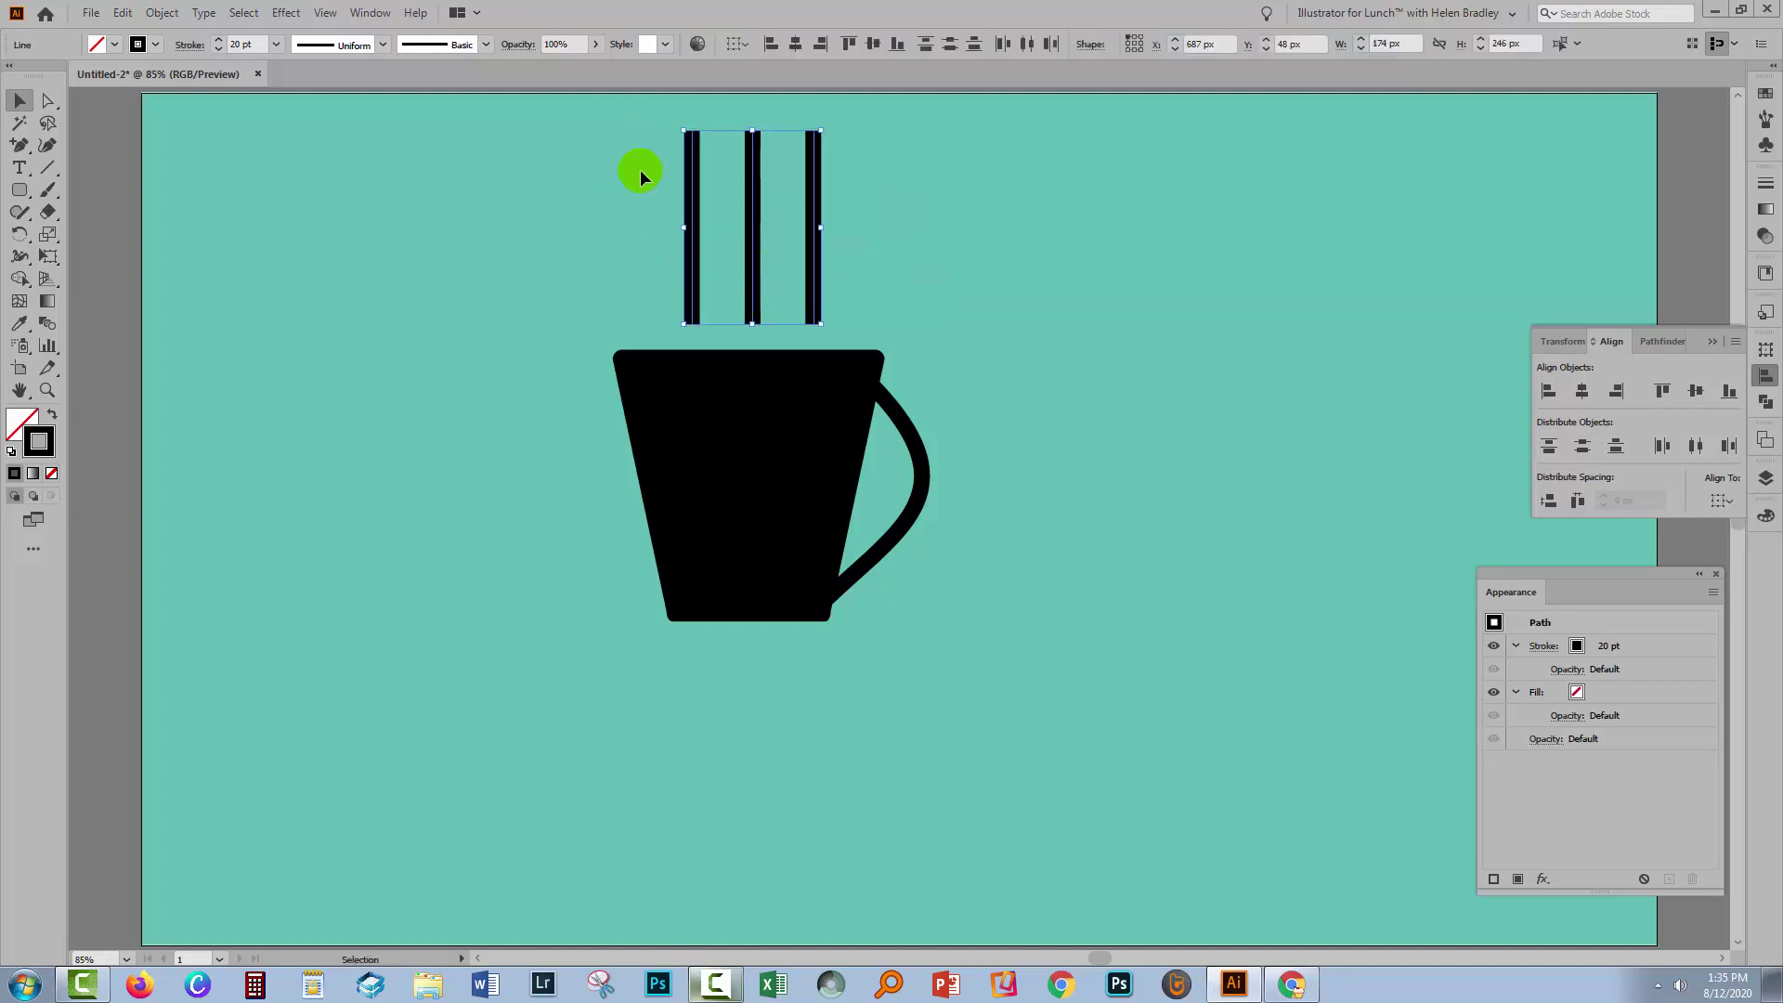
click(287, 13)
Step: Apply a Smooth Zig Zag effect to the steam lines with 3 ridges per segment and 15 px size
mouse_move(350, 171)
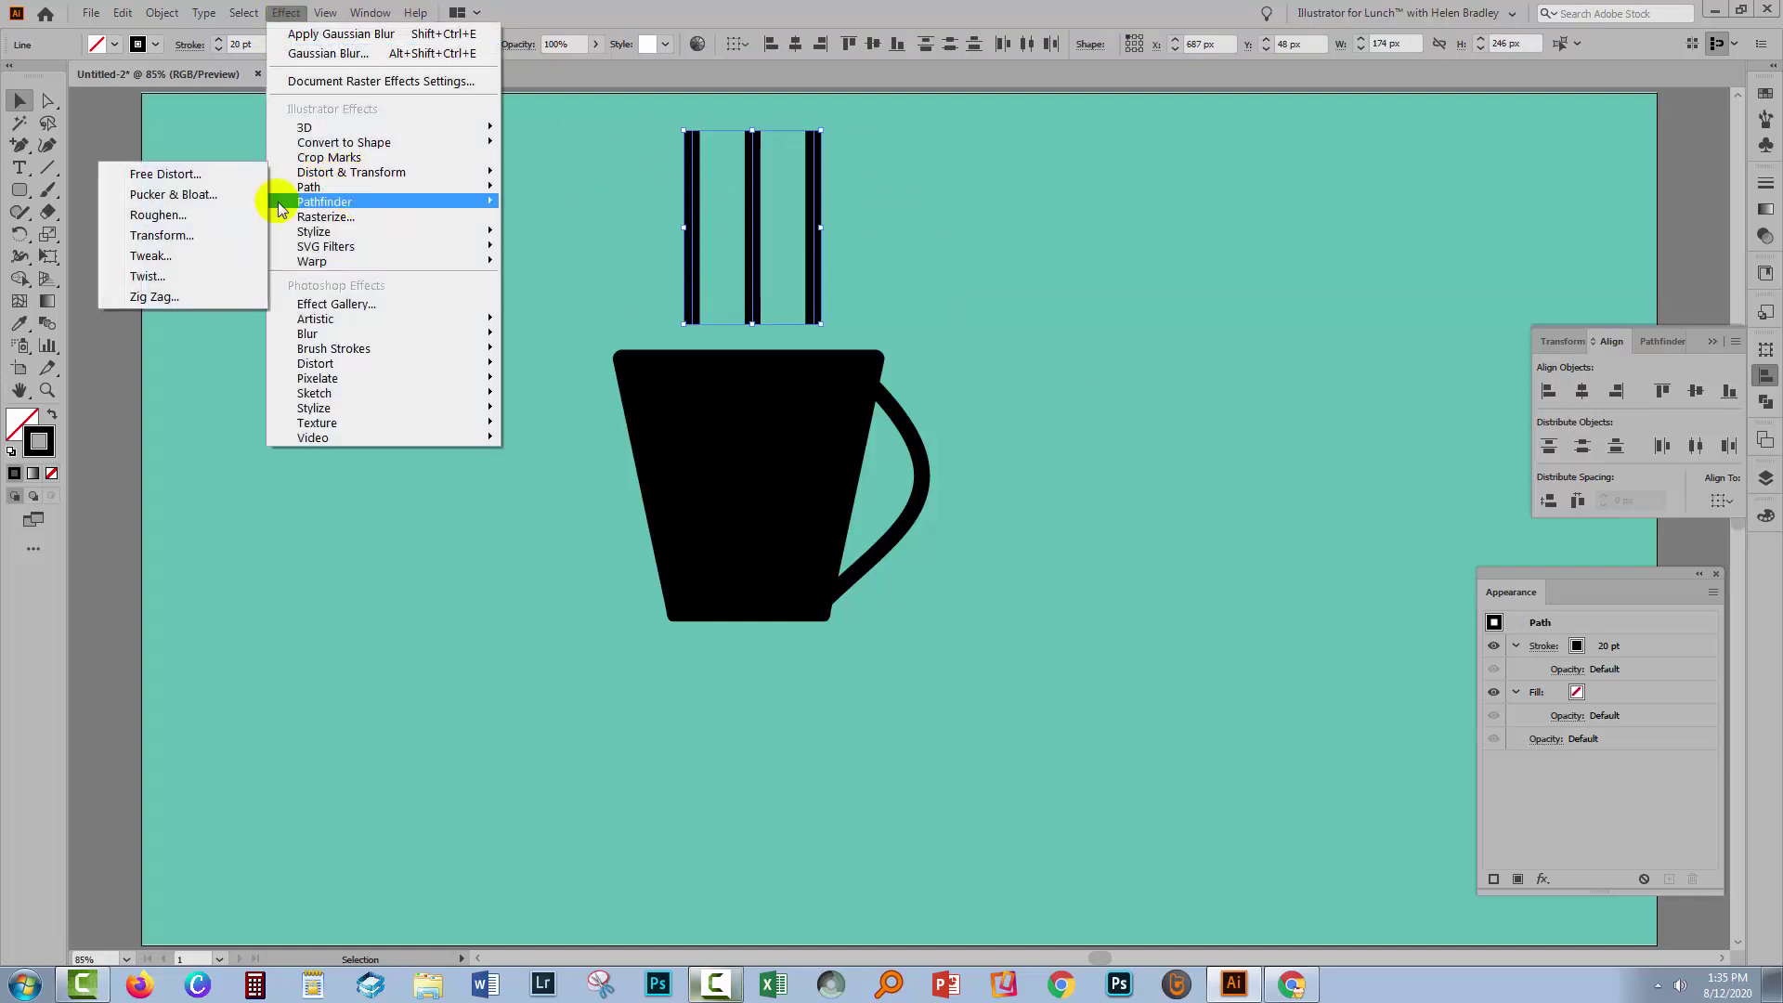
click(153, 298)
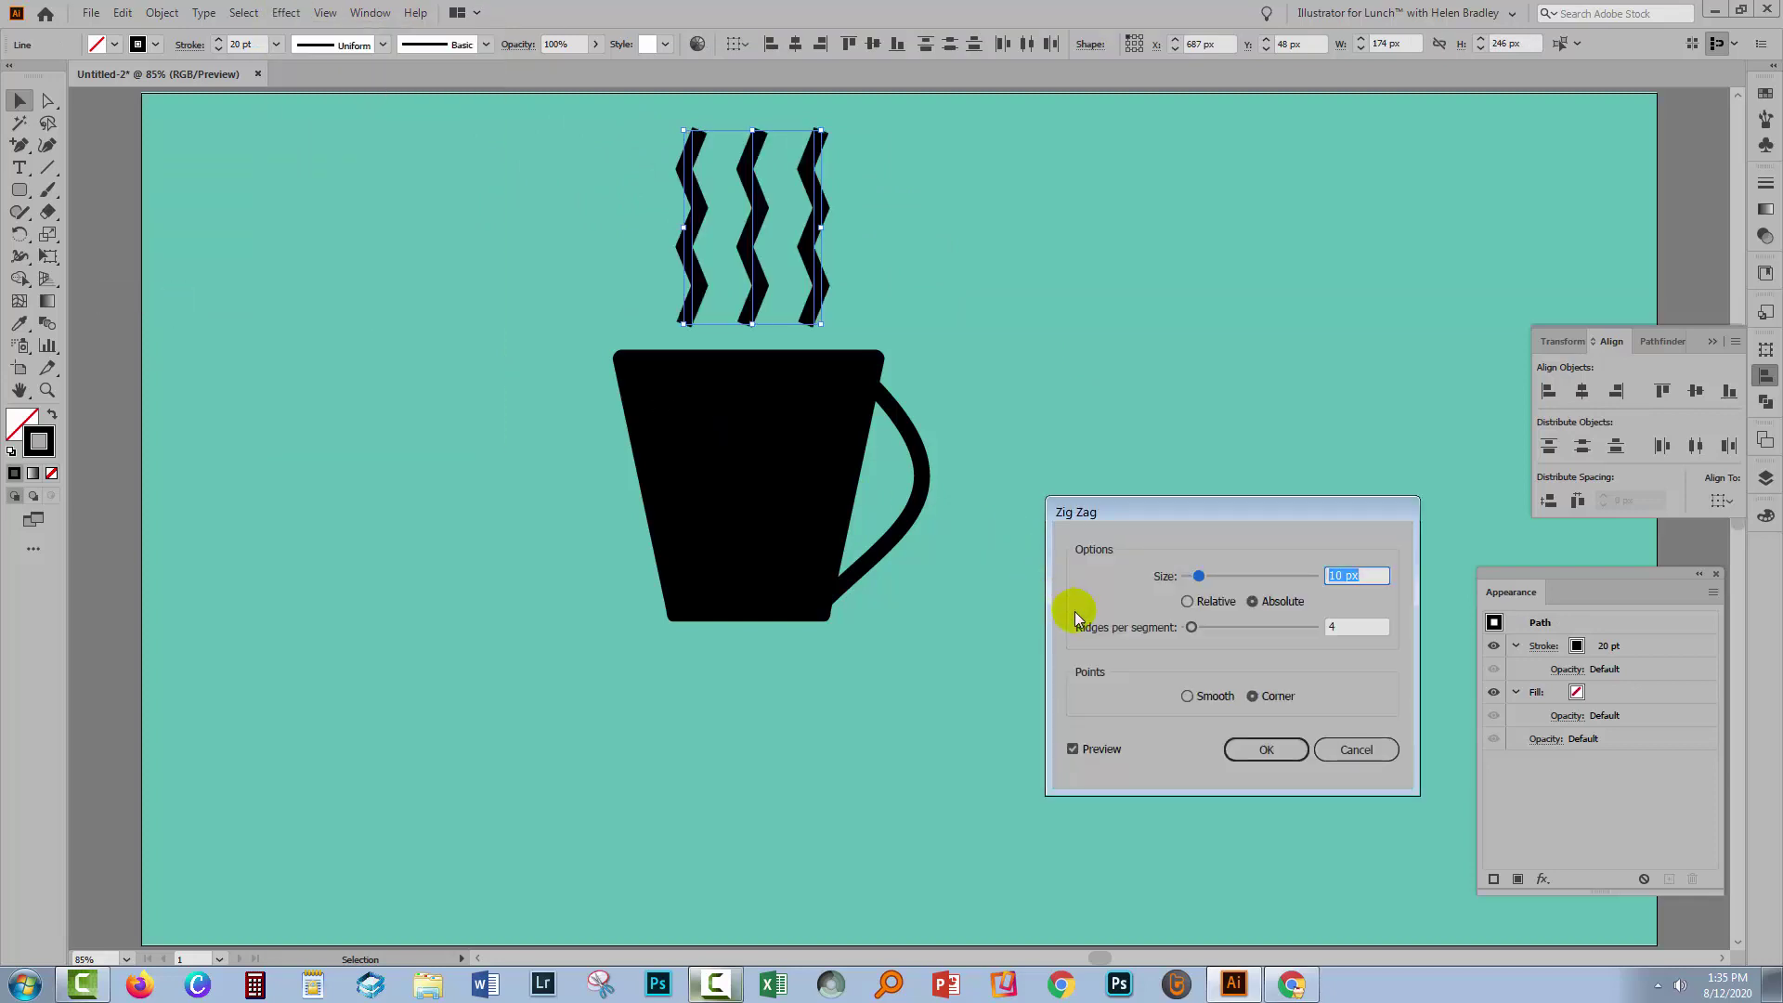
click(1187, 696)
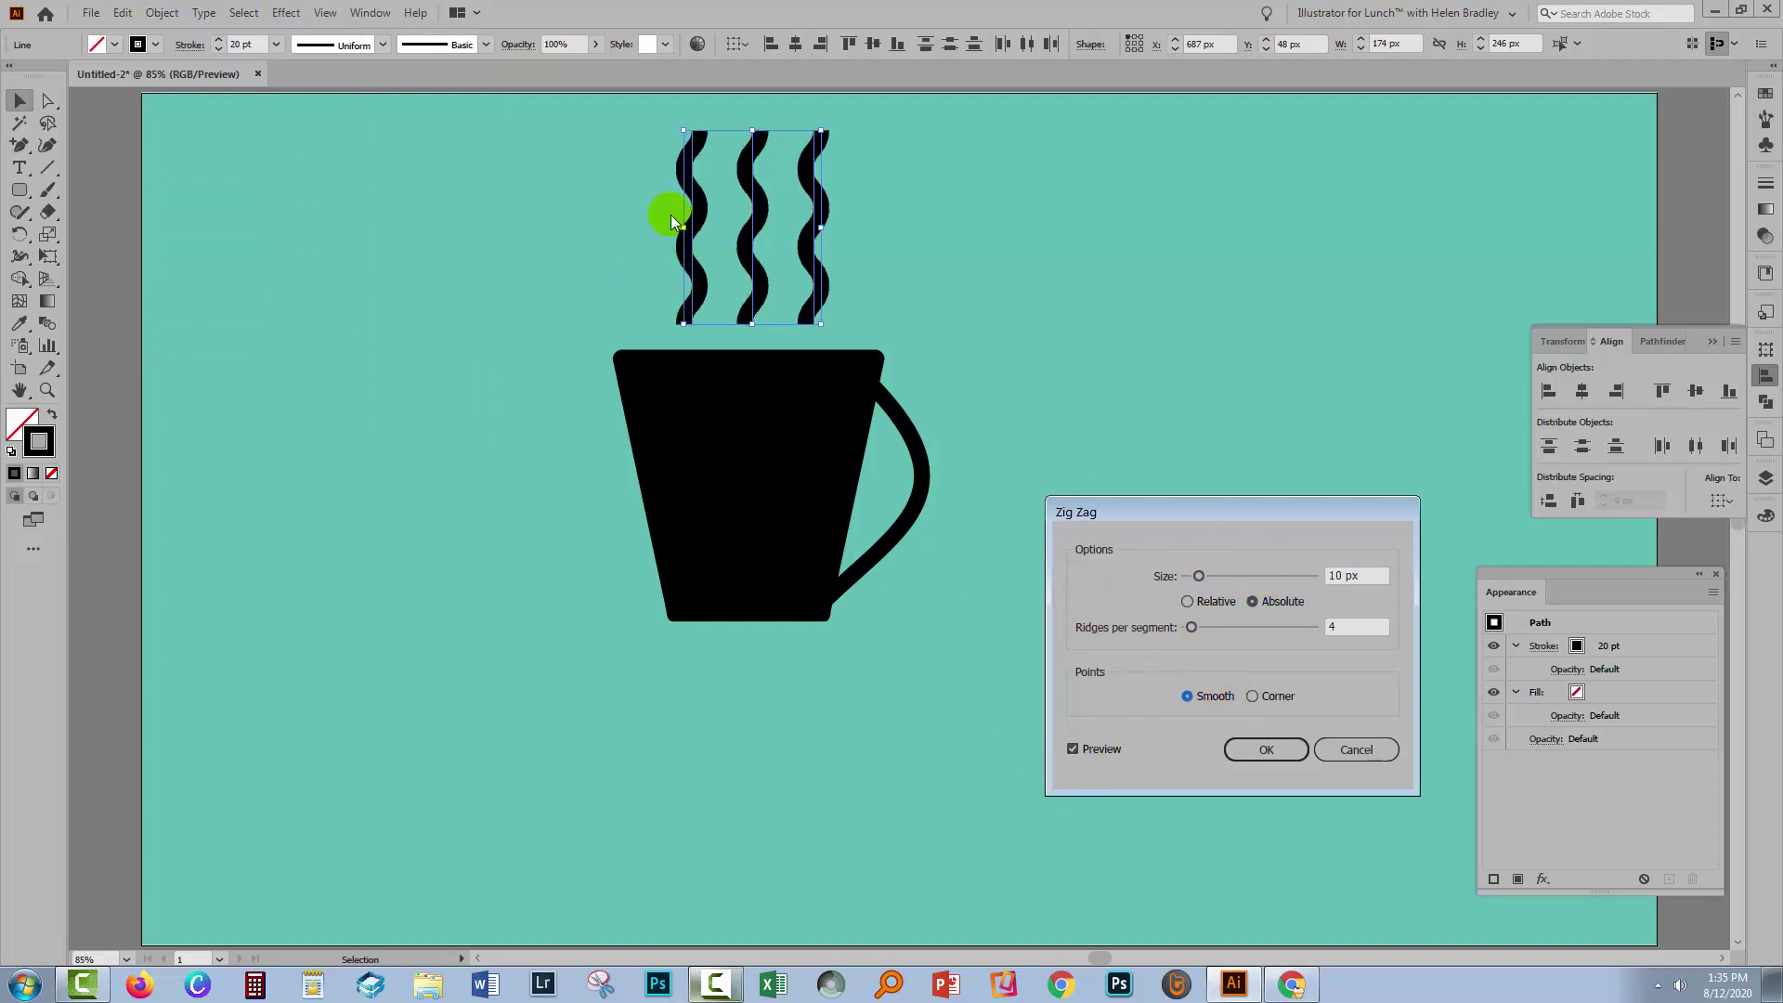
click(1338, 626)
double_click(1370, 630)
key(Down)
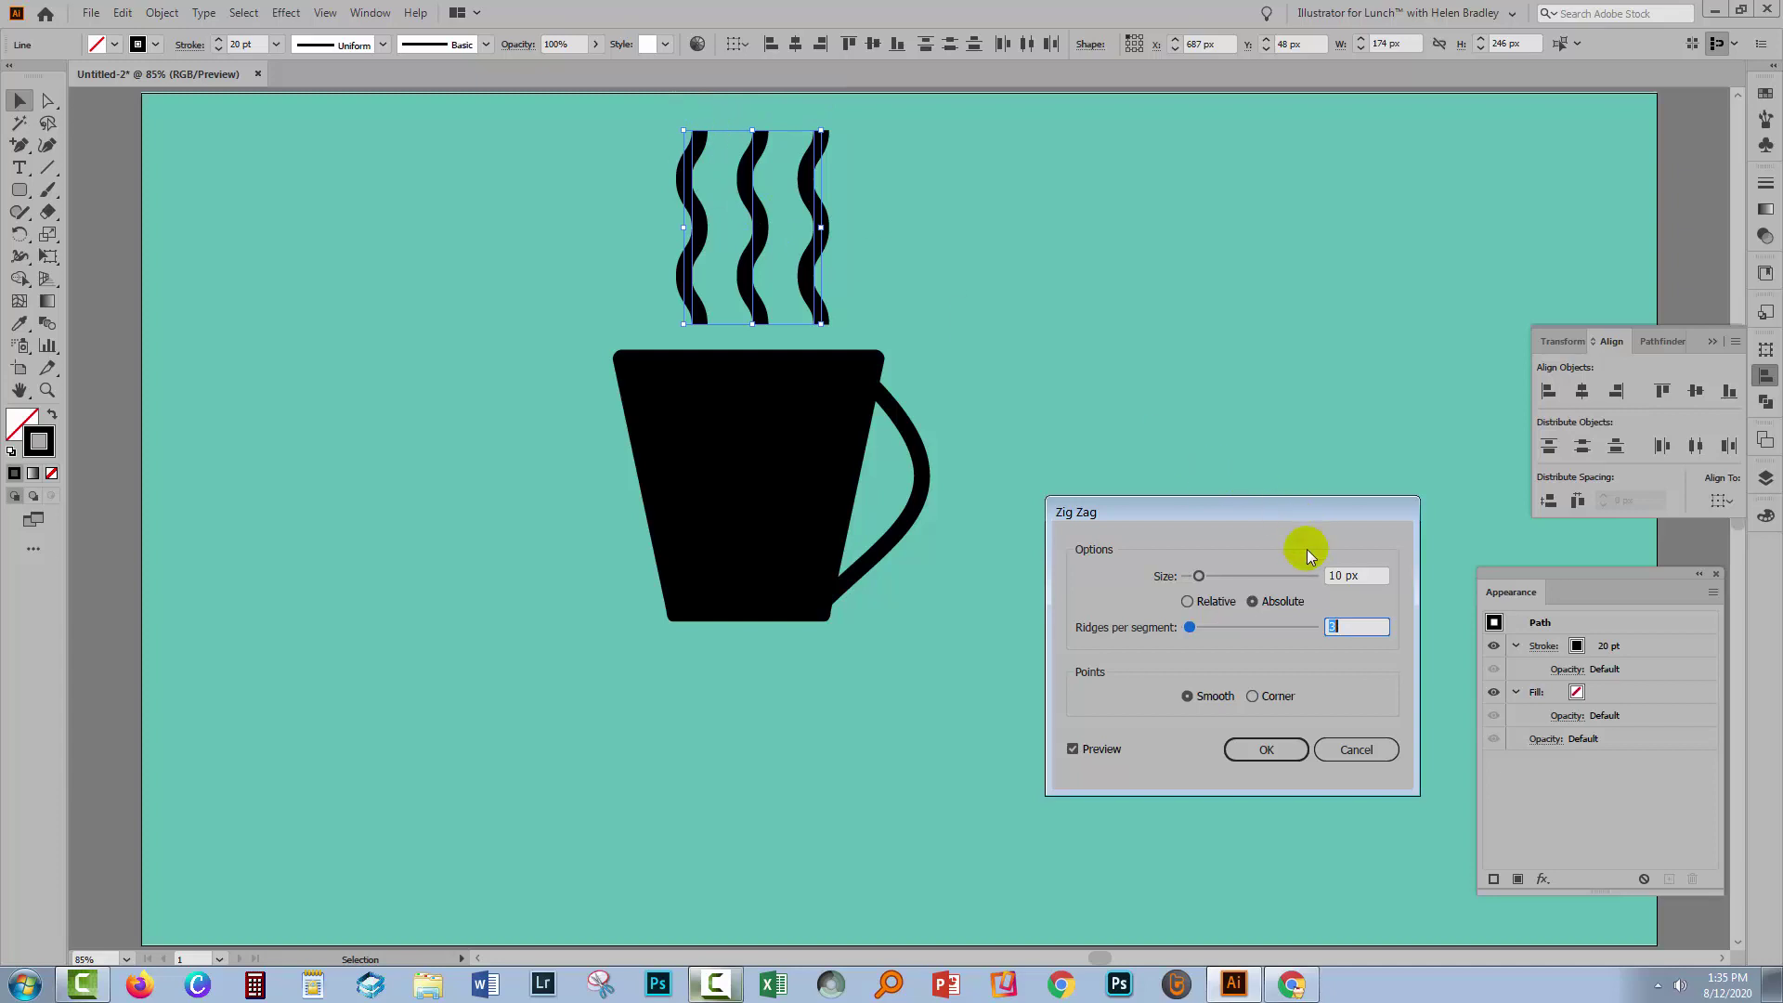
click(1338, 573)
double_click(1342, 574)
text(20)
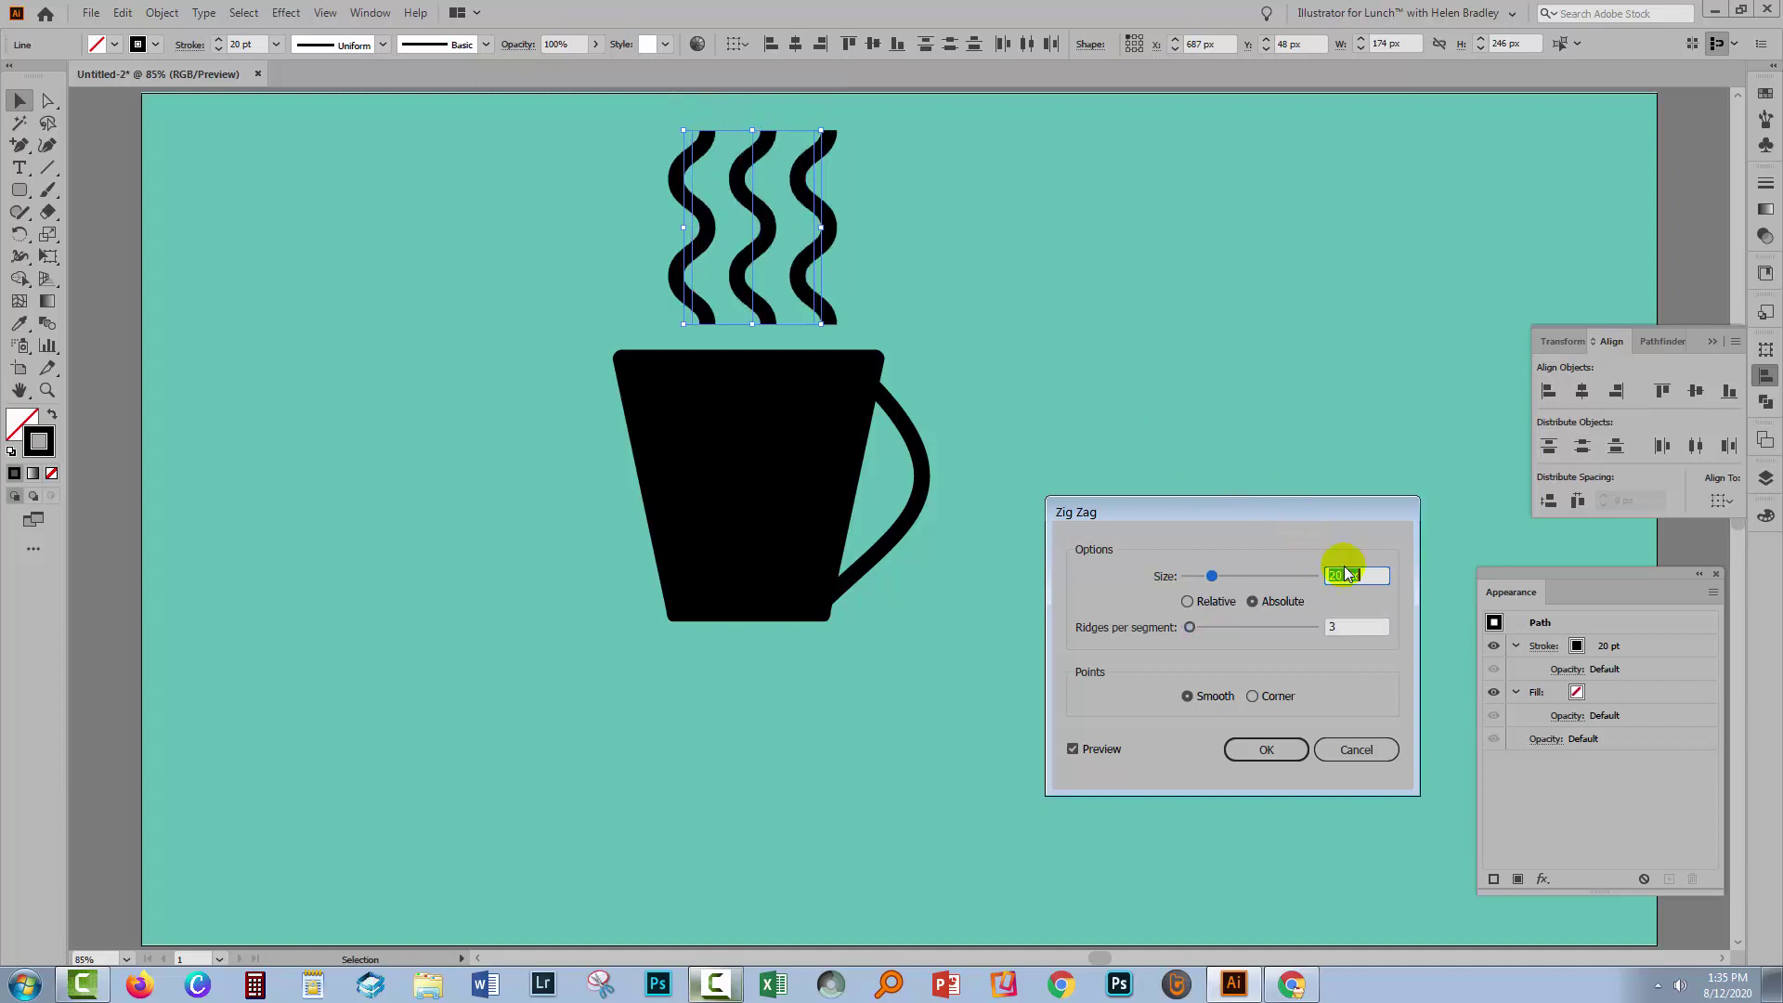
key(Down)
key(Down)
key(Down)
key(Down)
key(Down)
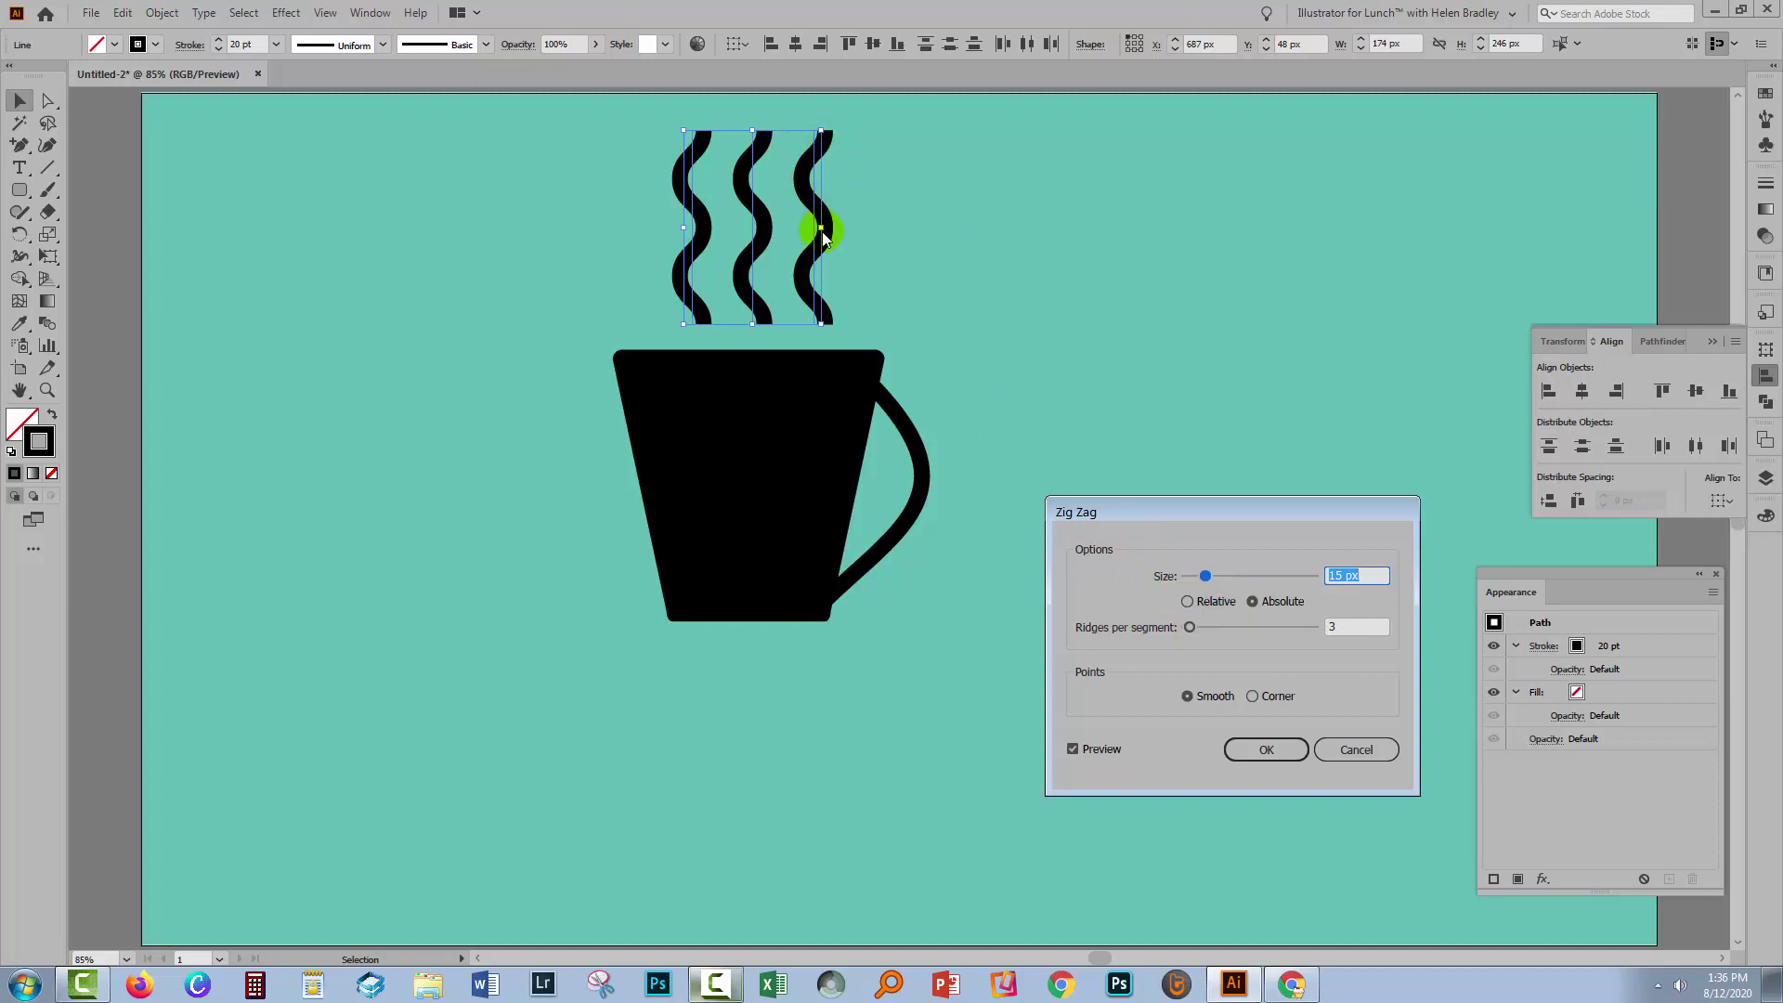
click(1233, 754)
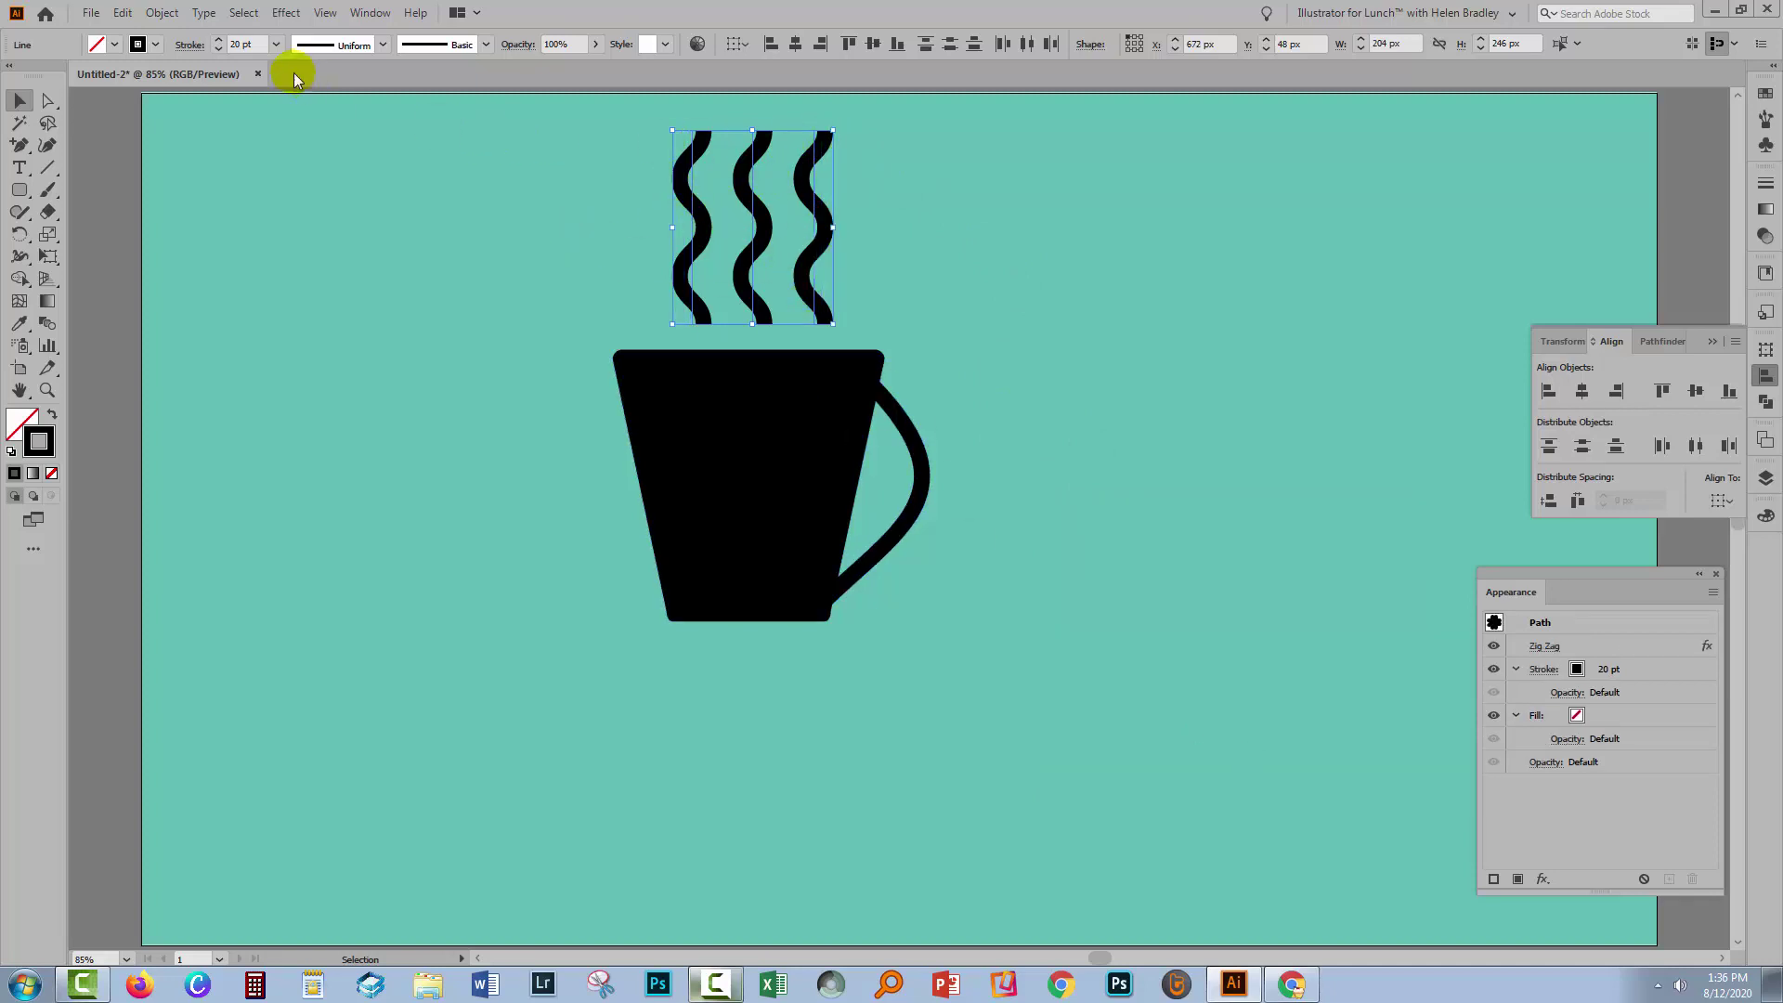
Step: Expand the Zig Zag appearance into paths, reposition the cup and steam, then select the steam paths
click(158, 13)
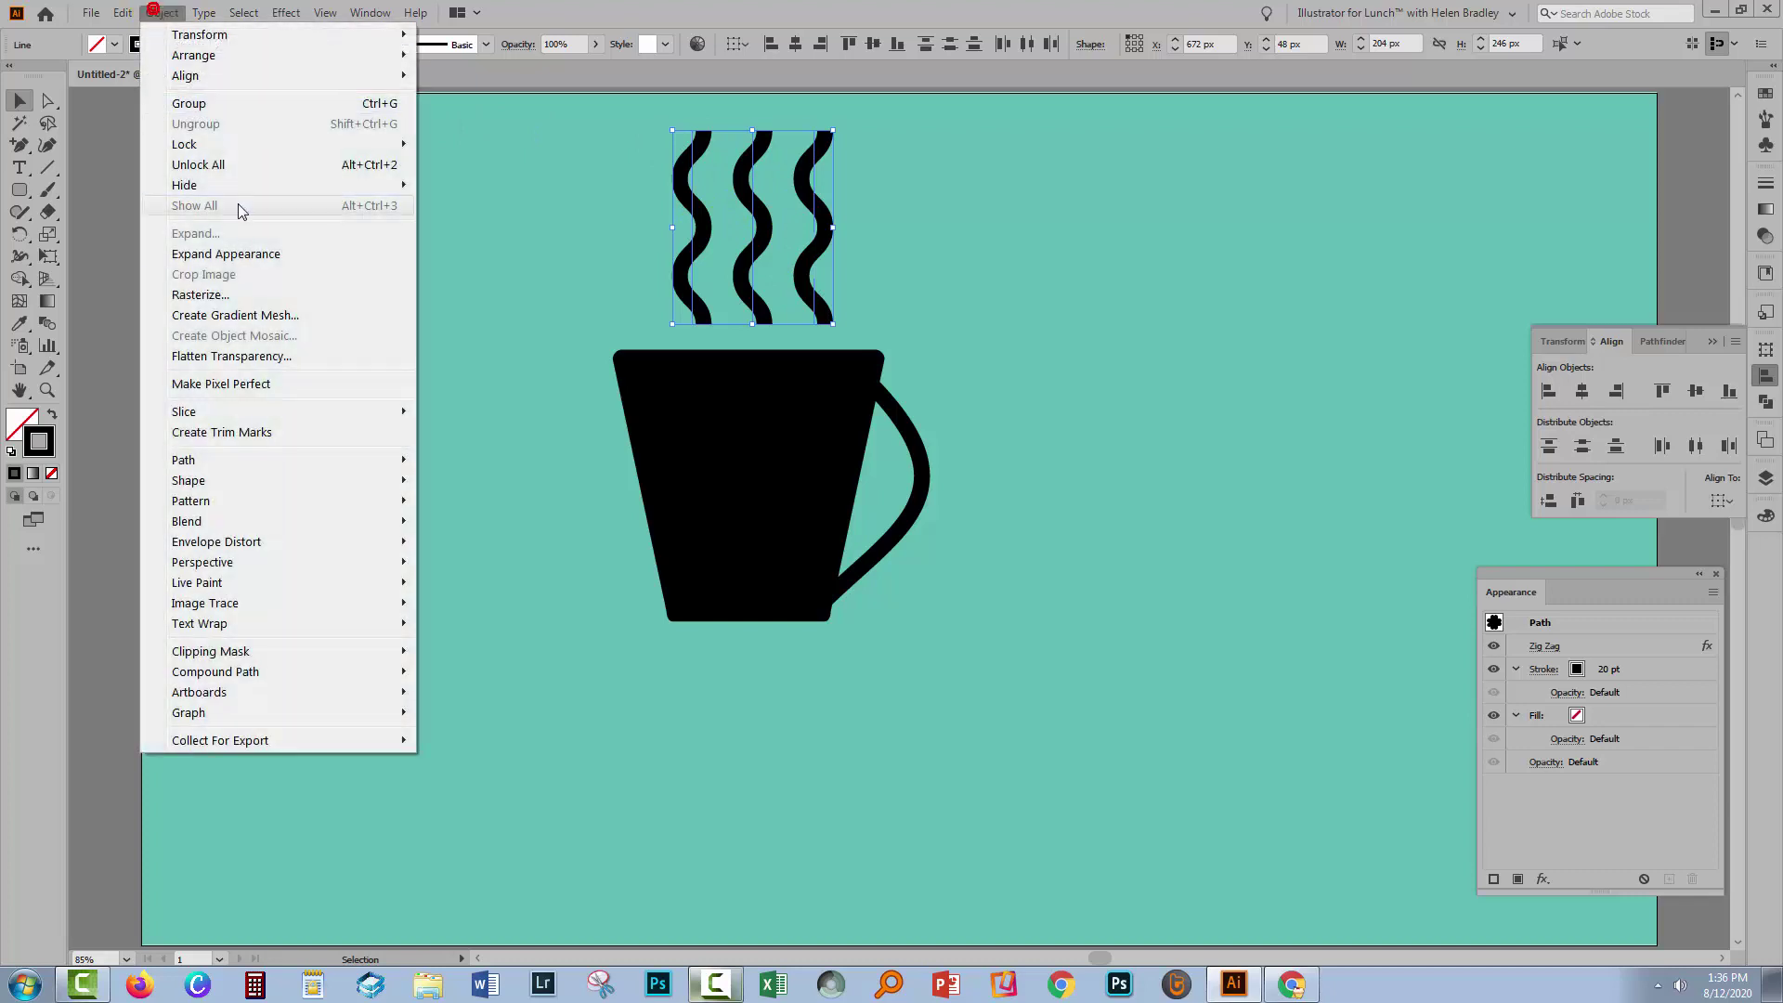
click(232, 250)
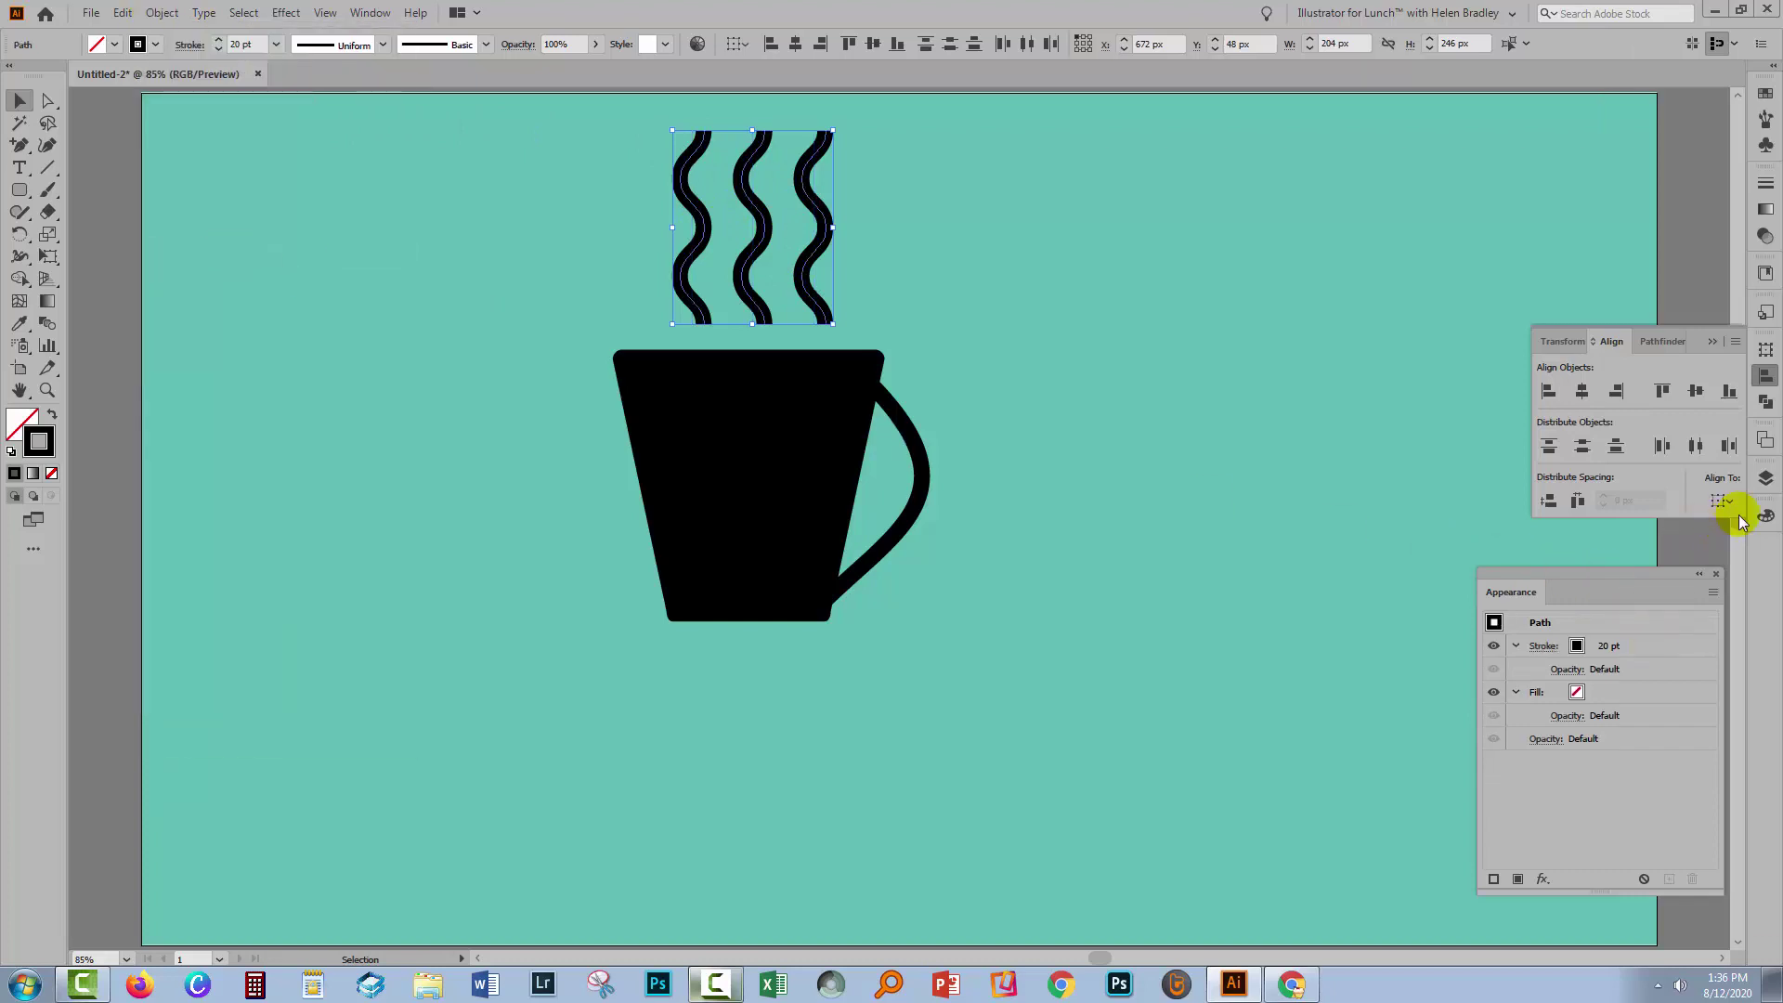
click(1765, 477)
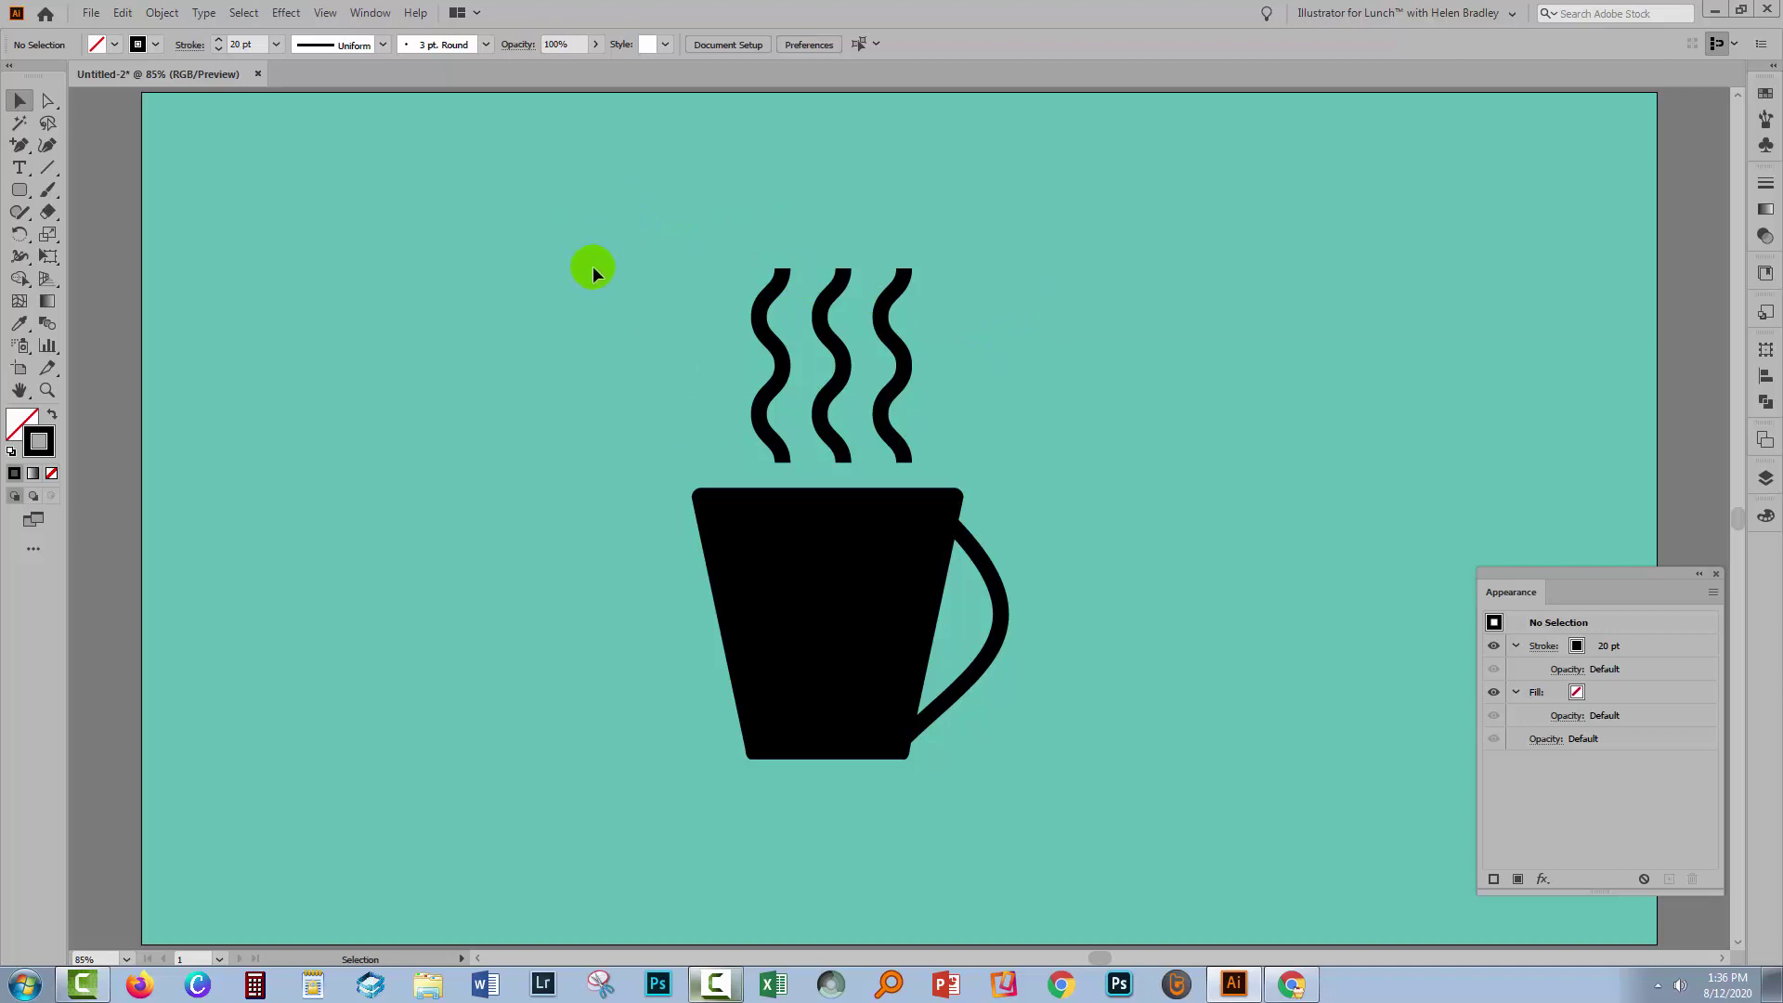
drag(571, 220, 1048, 750)
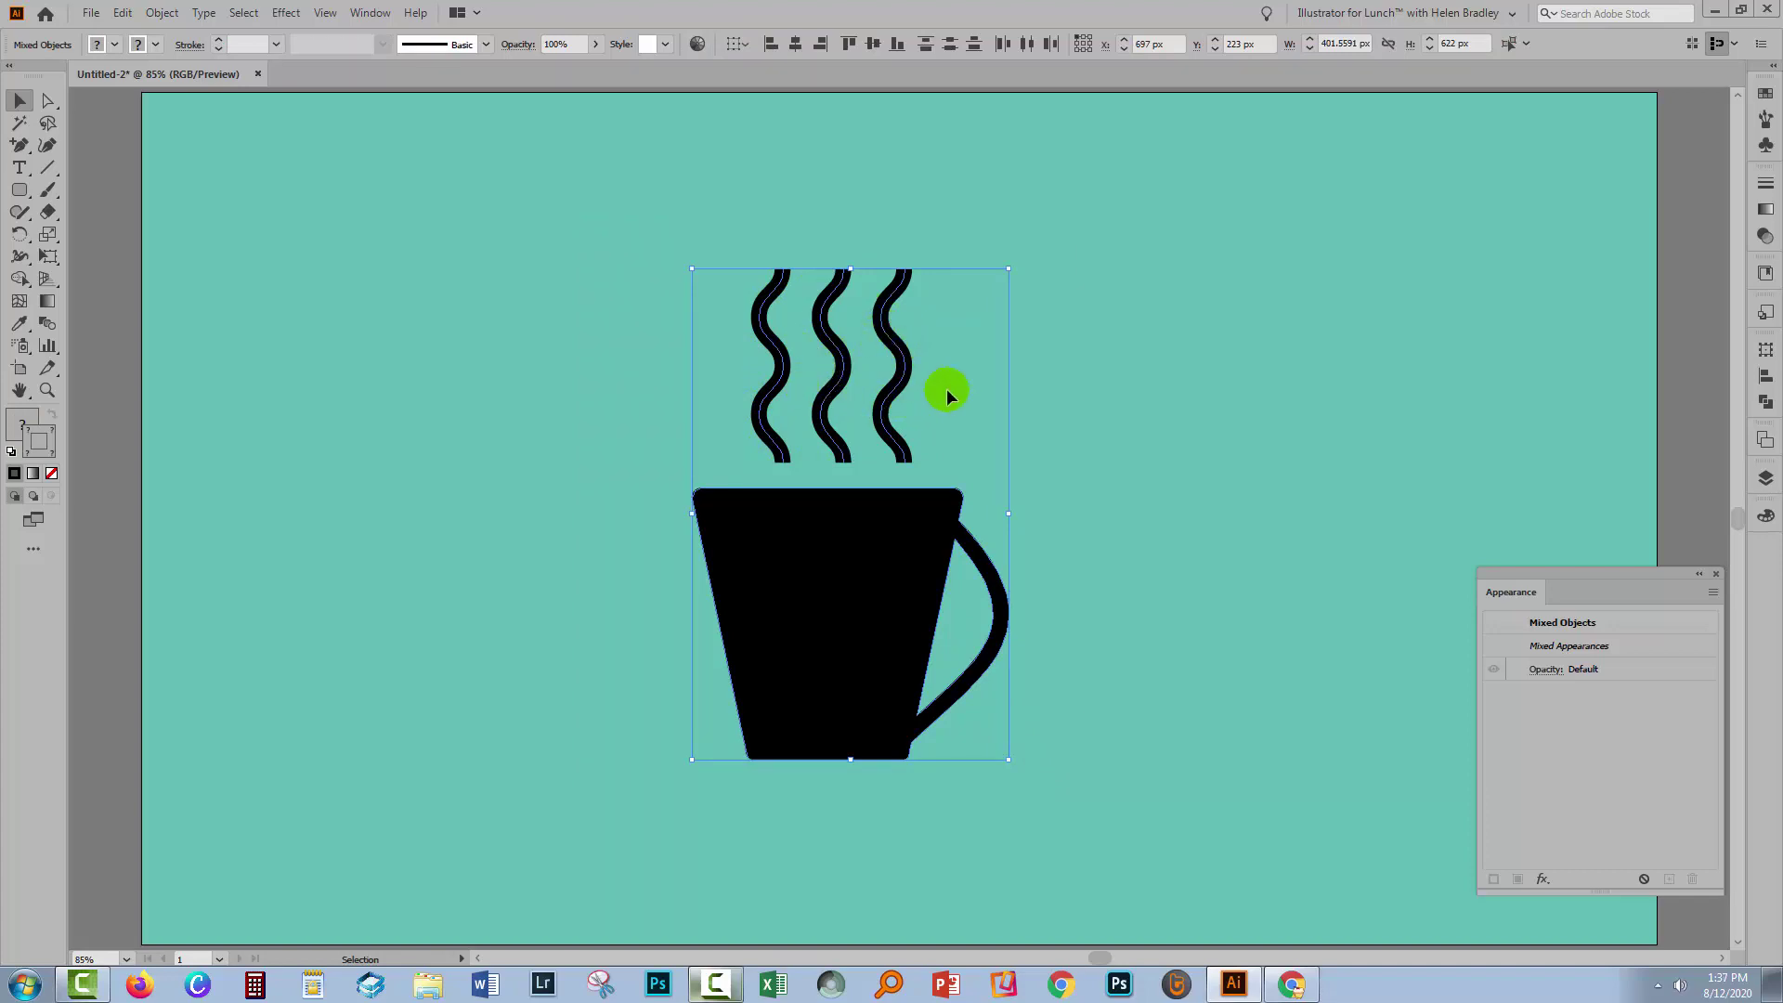
click(1086, 438)
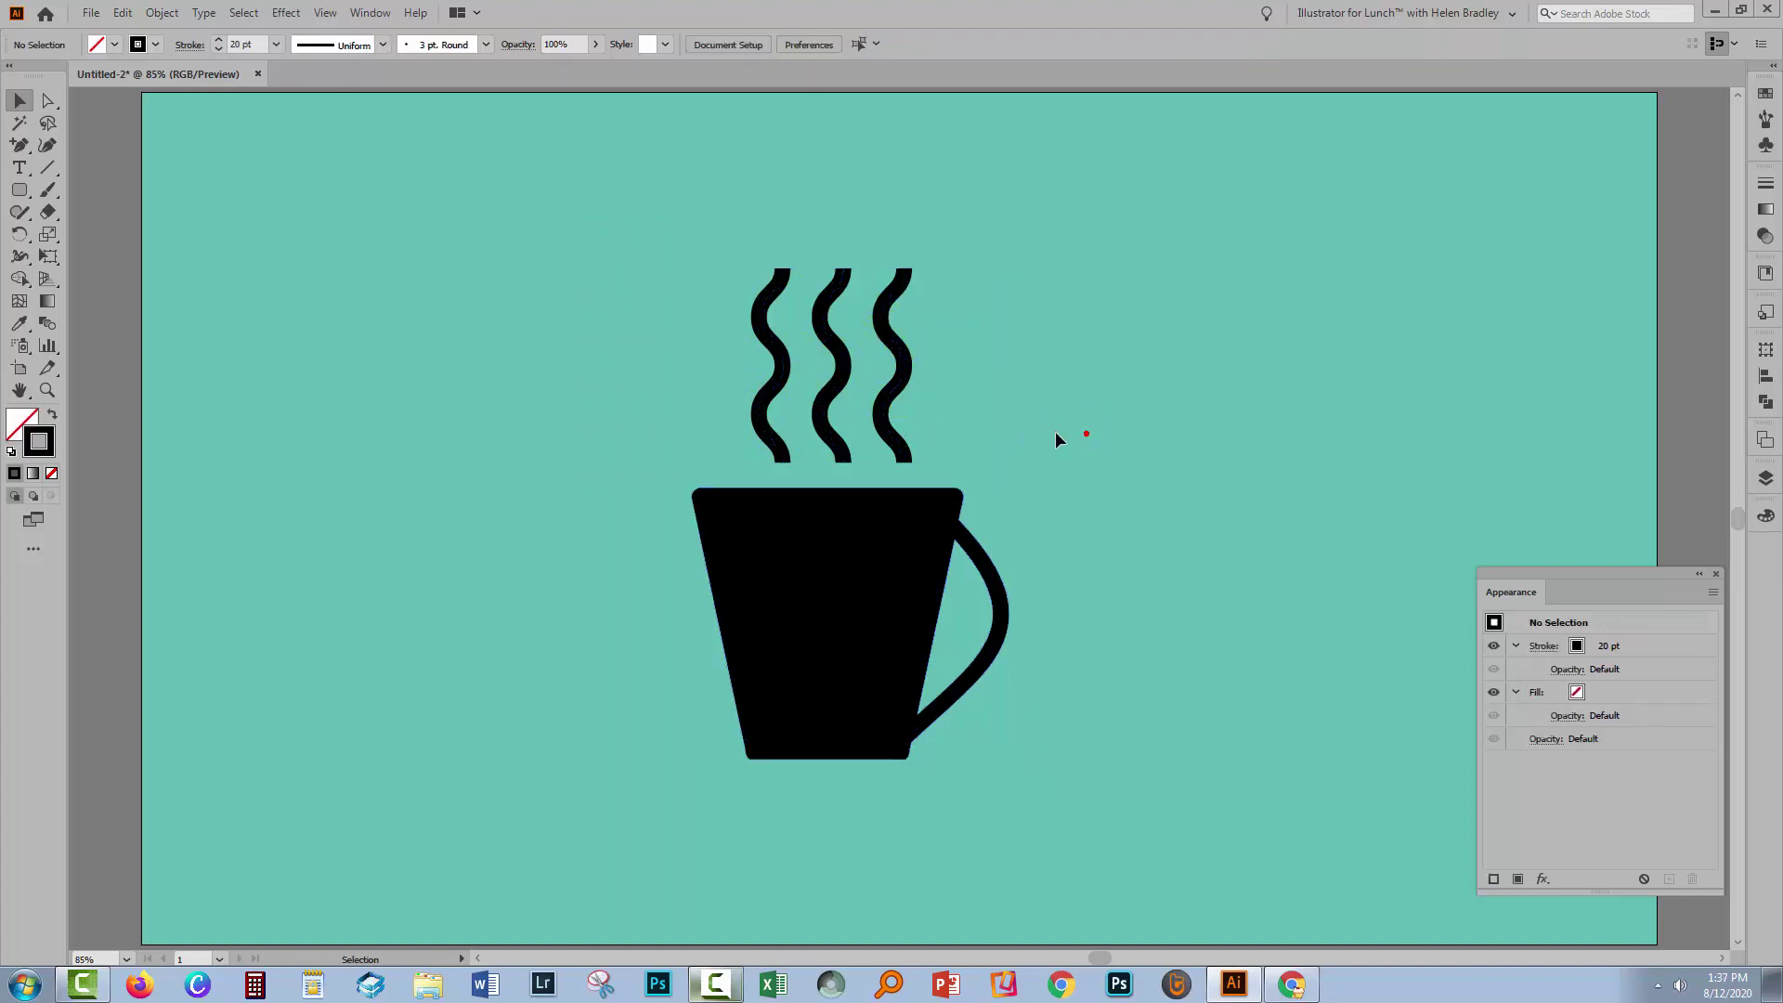
drag(883, 352, 945, 383)
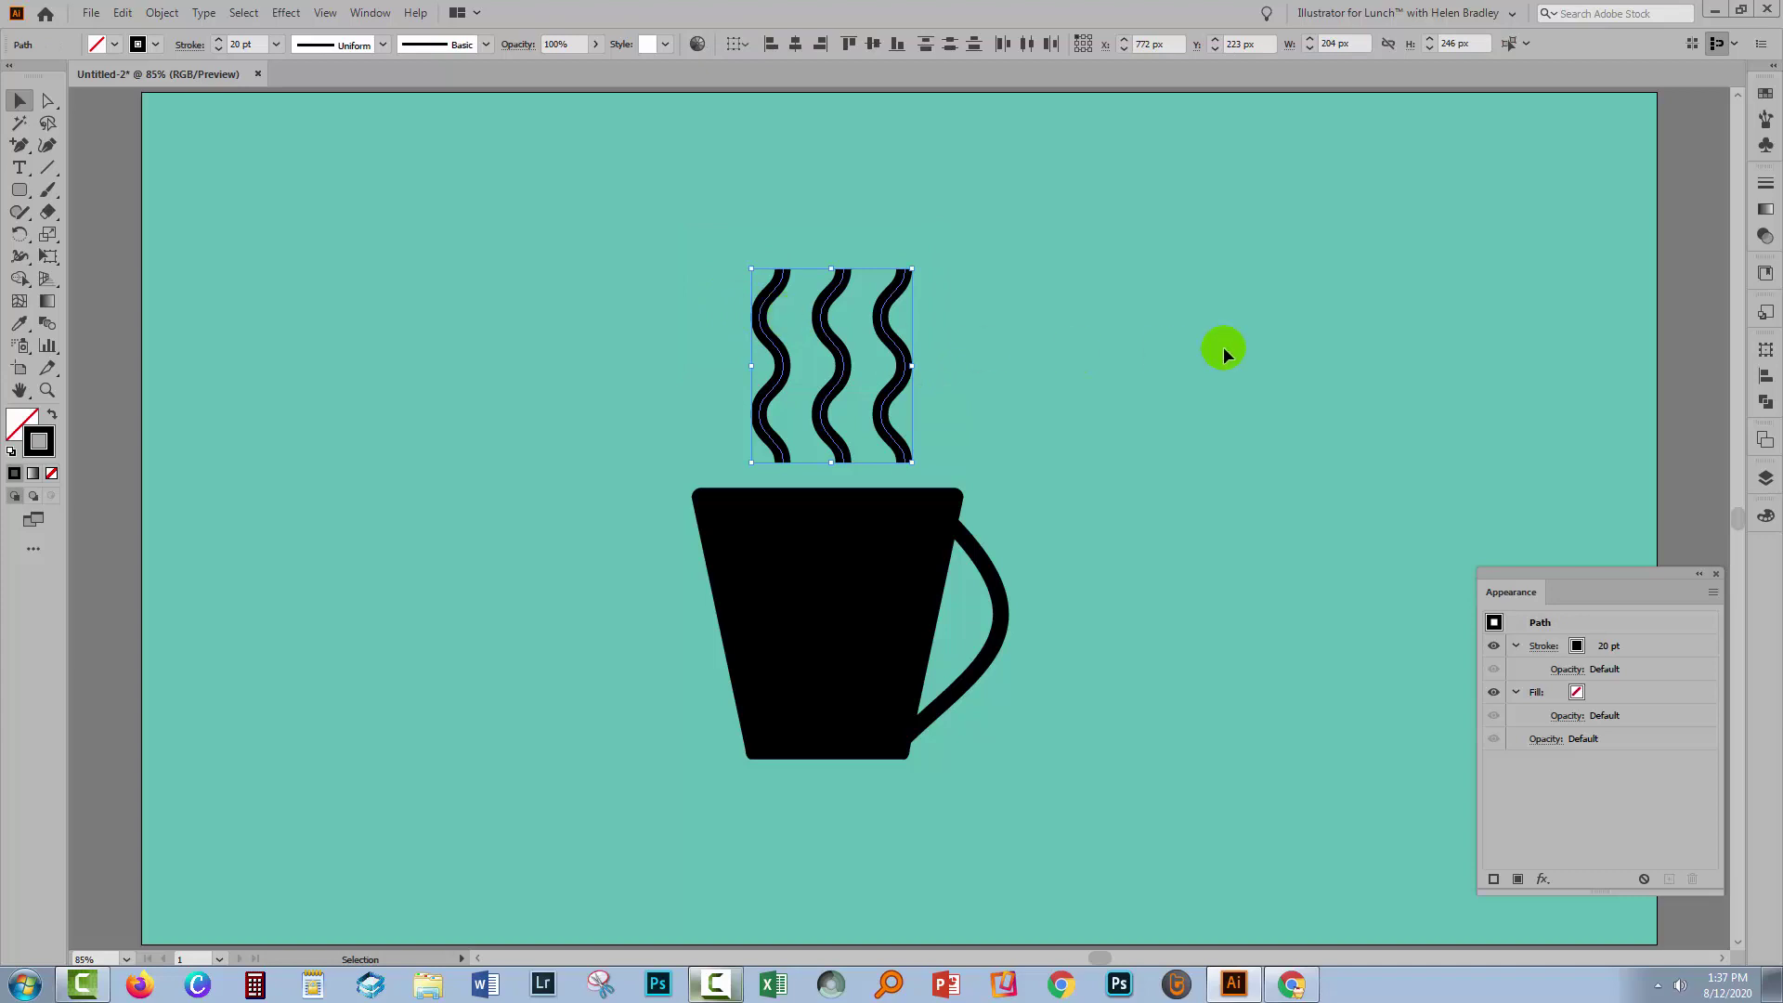
Step: Try the Soft edge graphic style on the steam, then undo it
click(1766, 314)
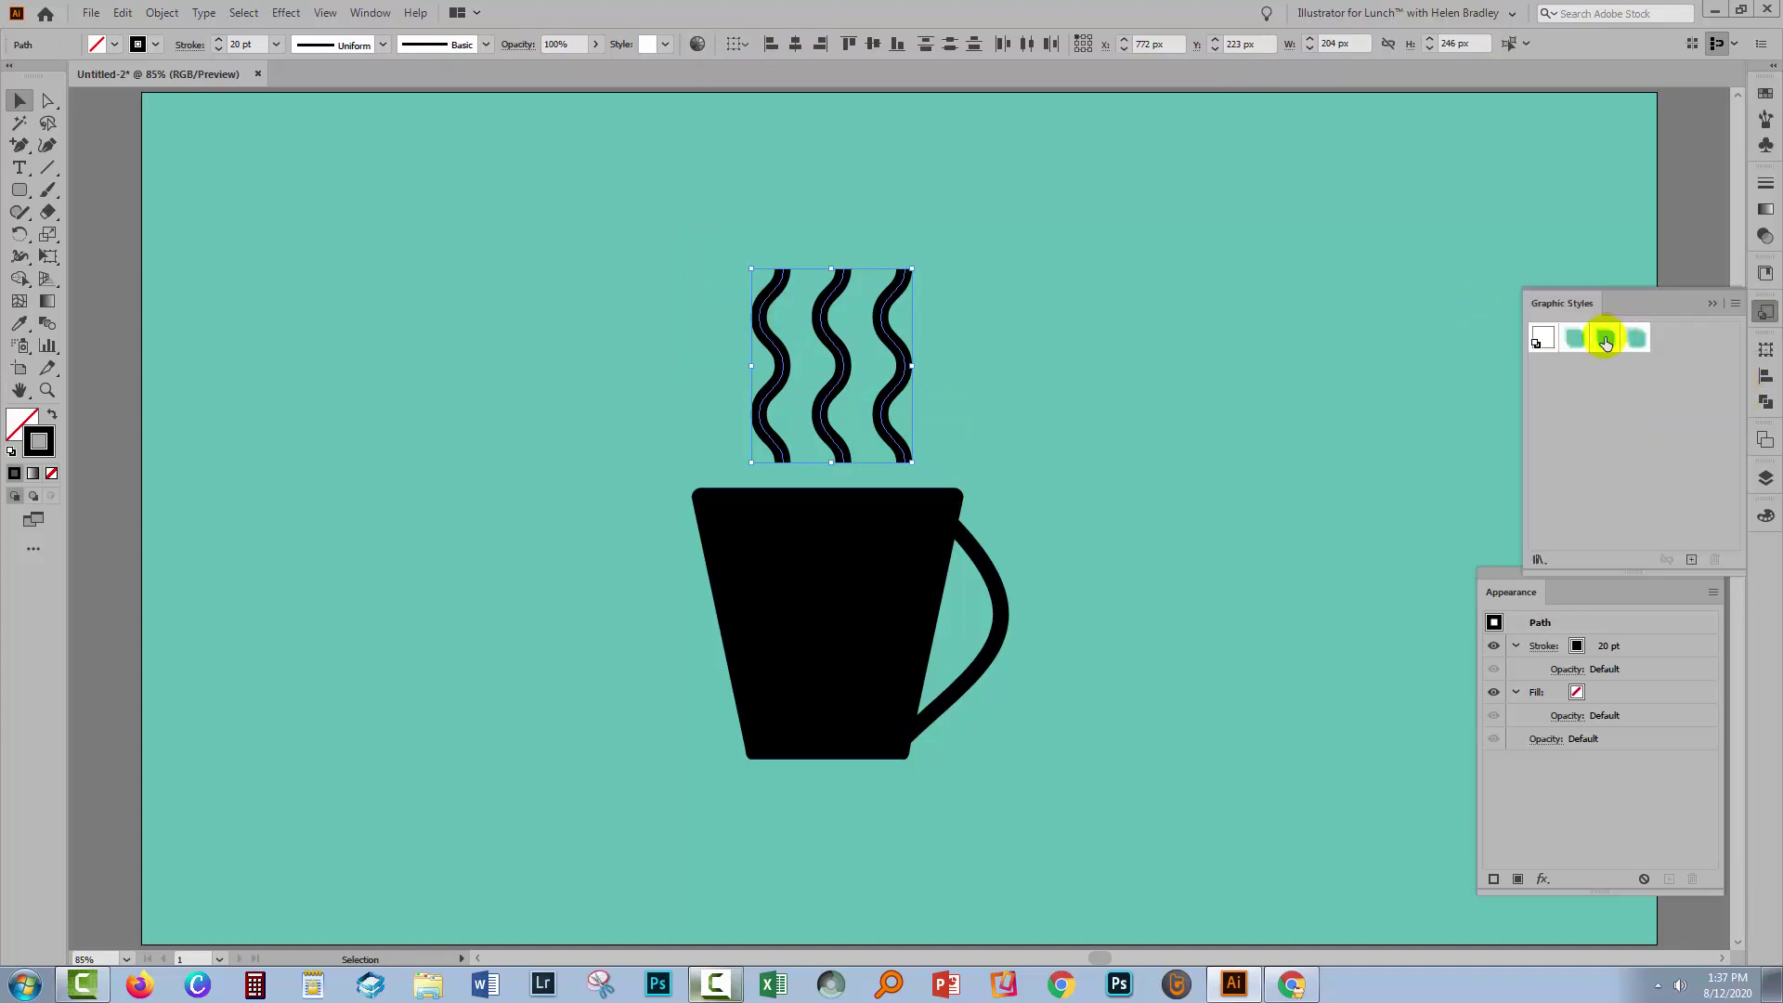
click(1604, 342)
click(1240, 427)
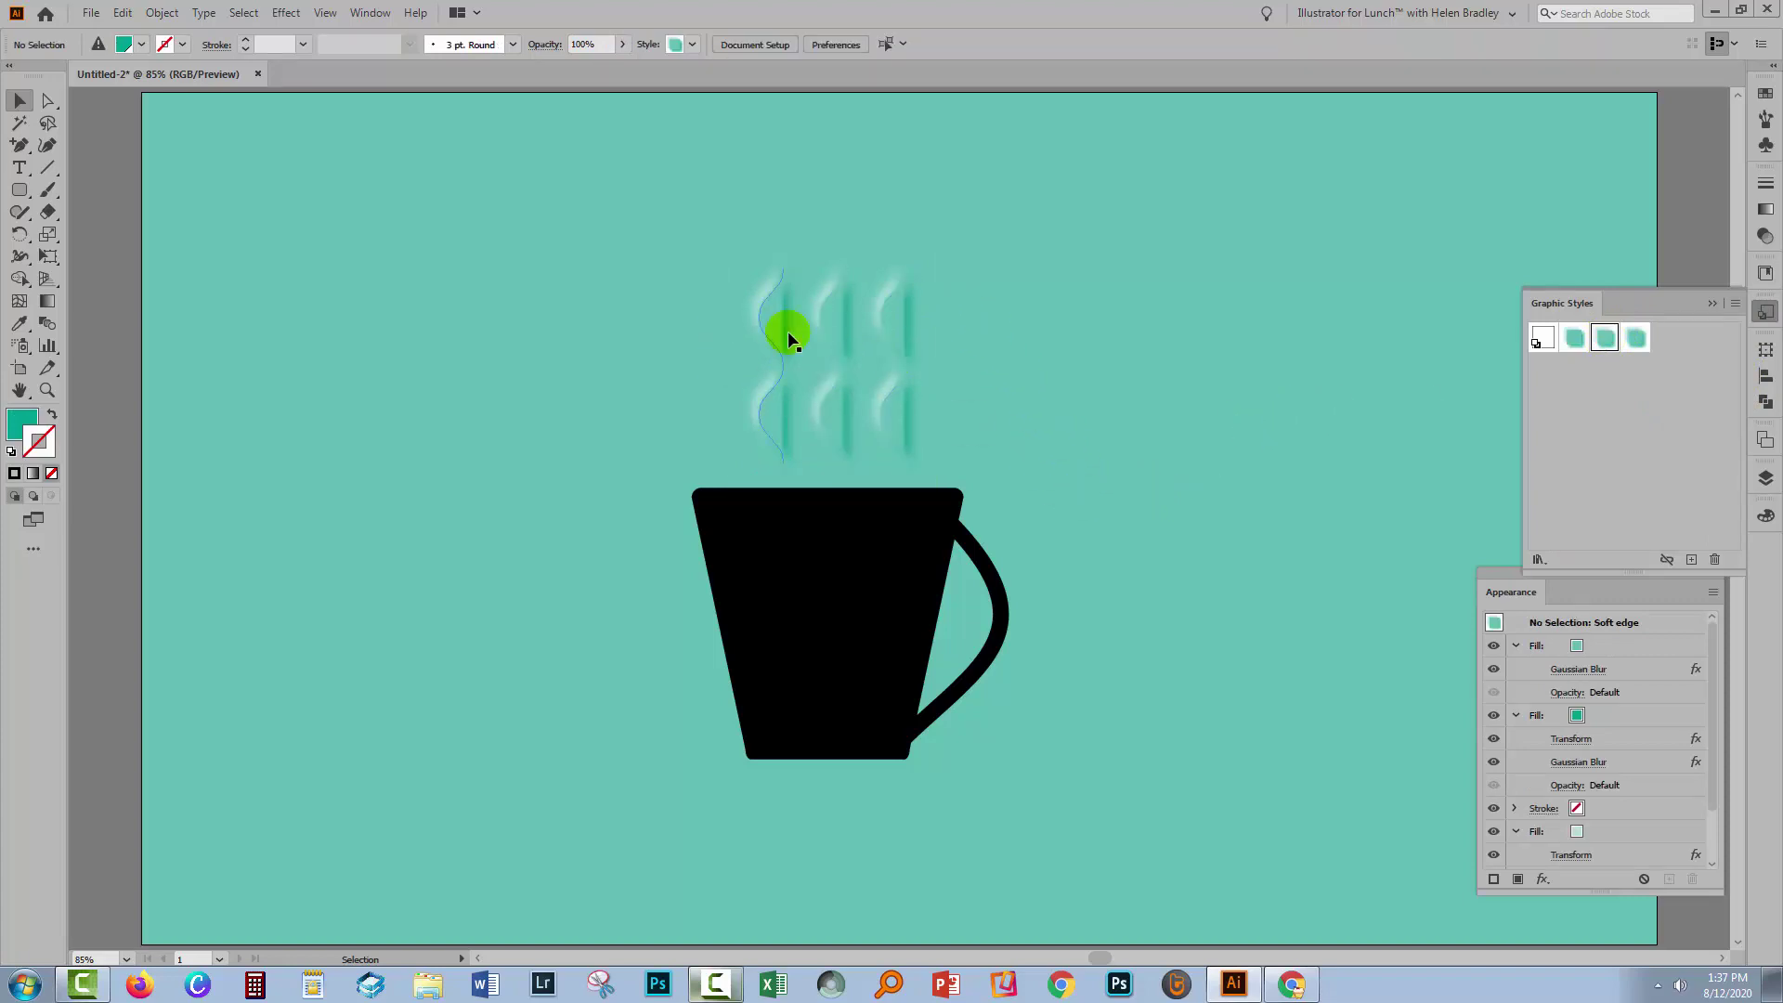
key(ctrl+z)
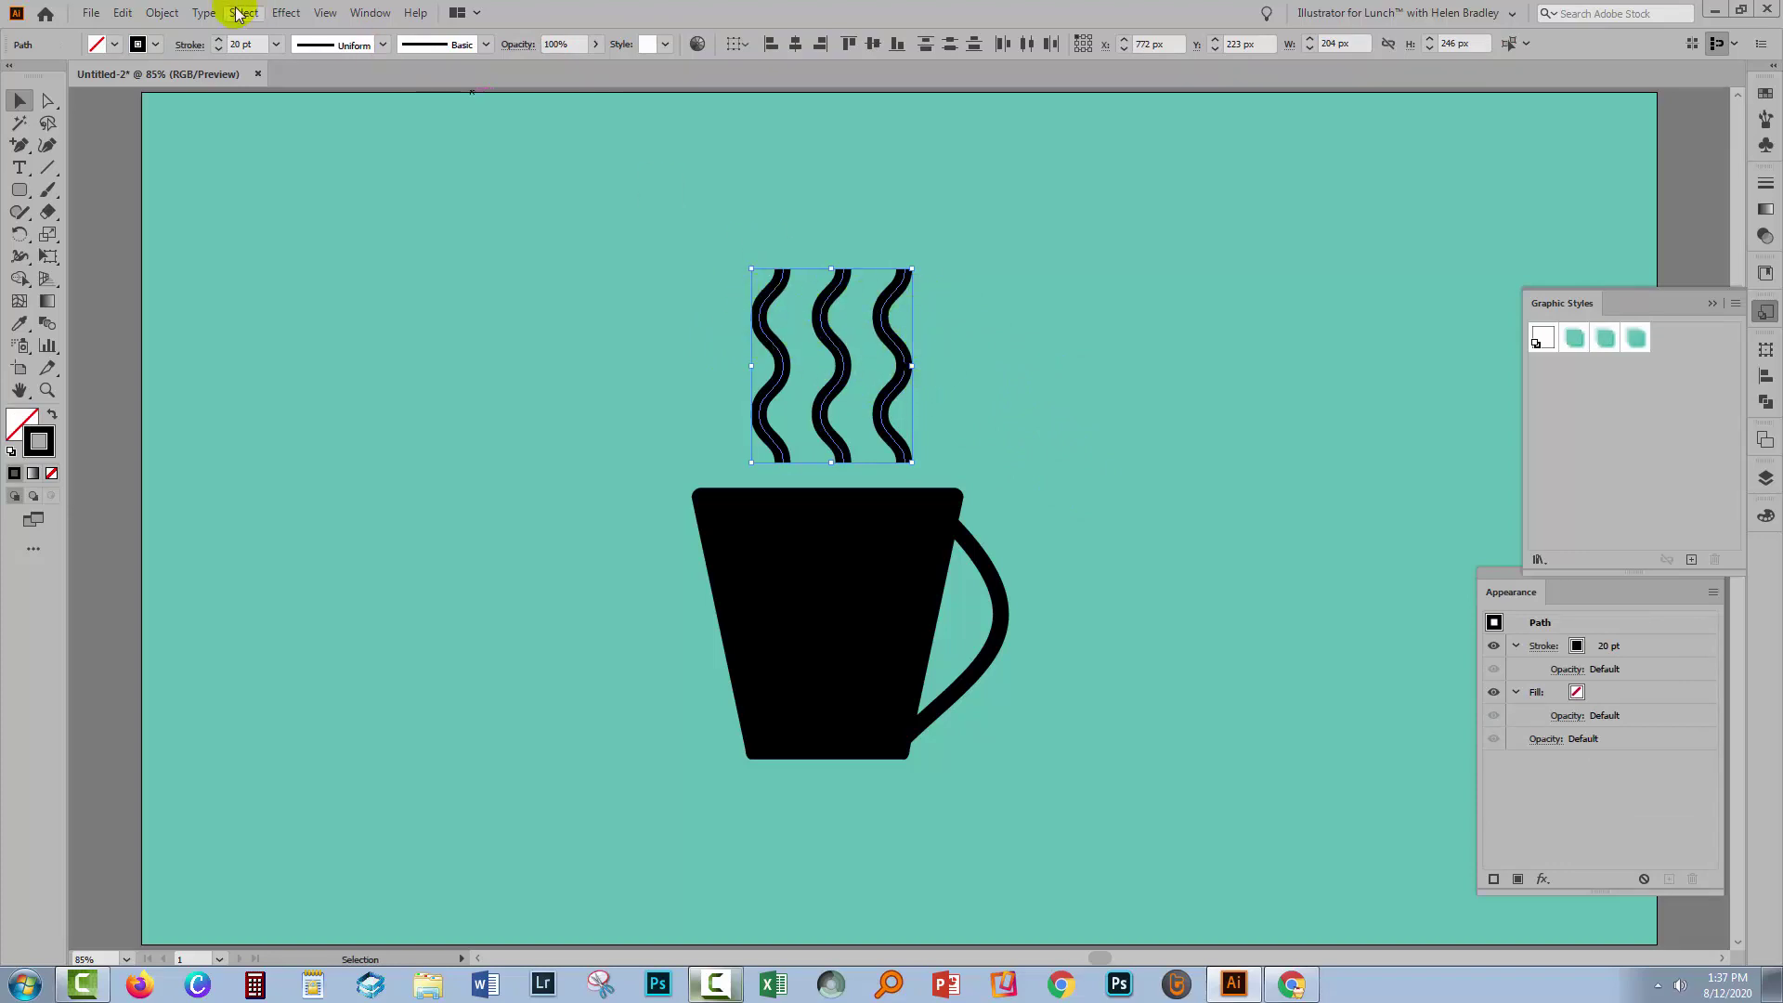
Step: Expand the steam strokes into filled outlines with Fill unchecked in the Expand dialog
click(161, 13)
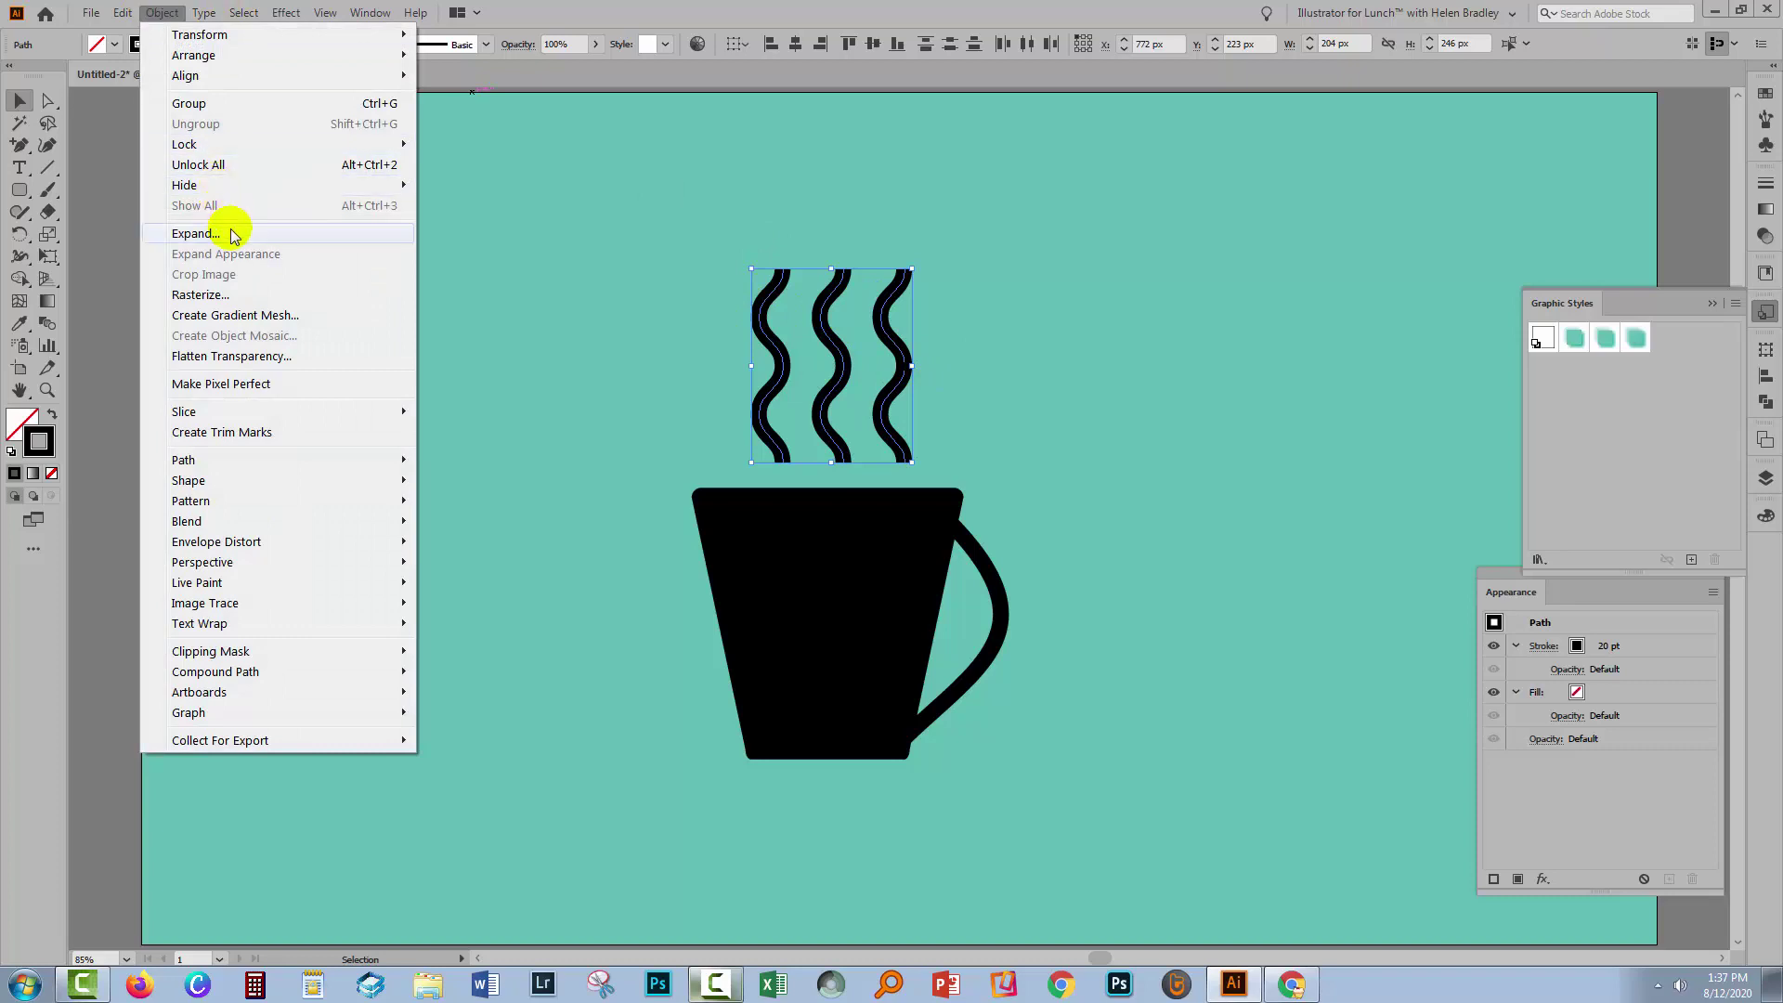
click(223, 233)
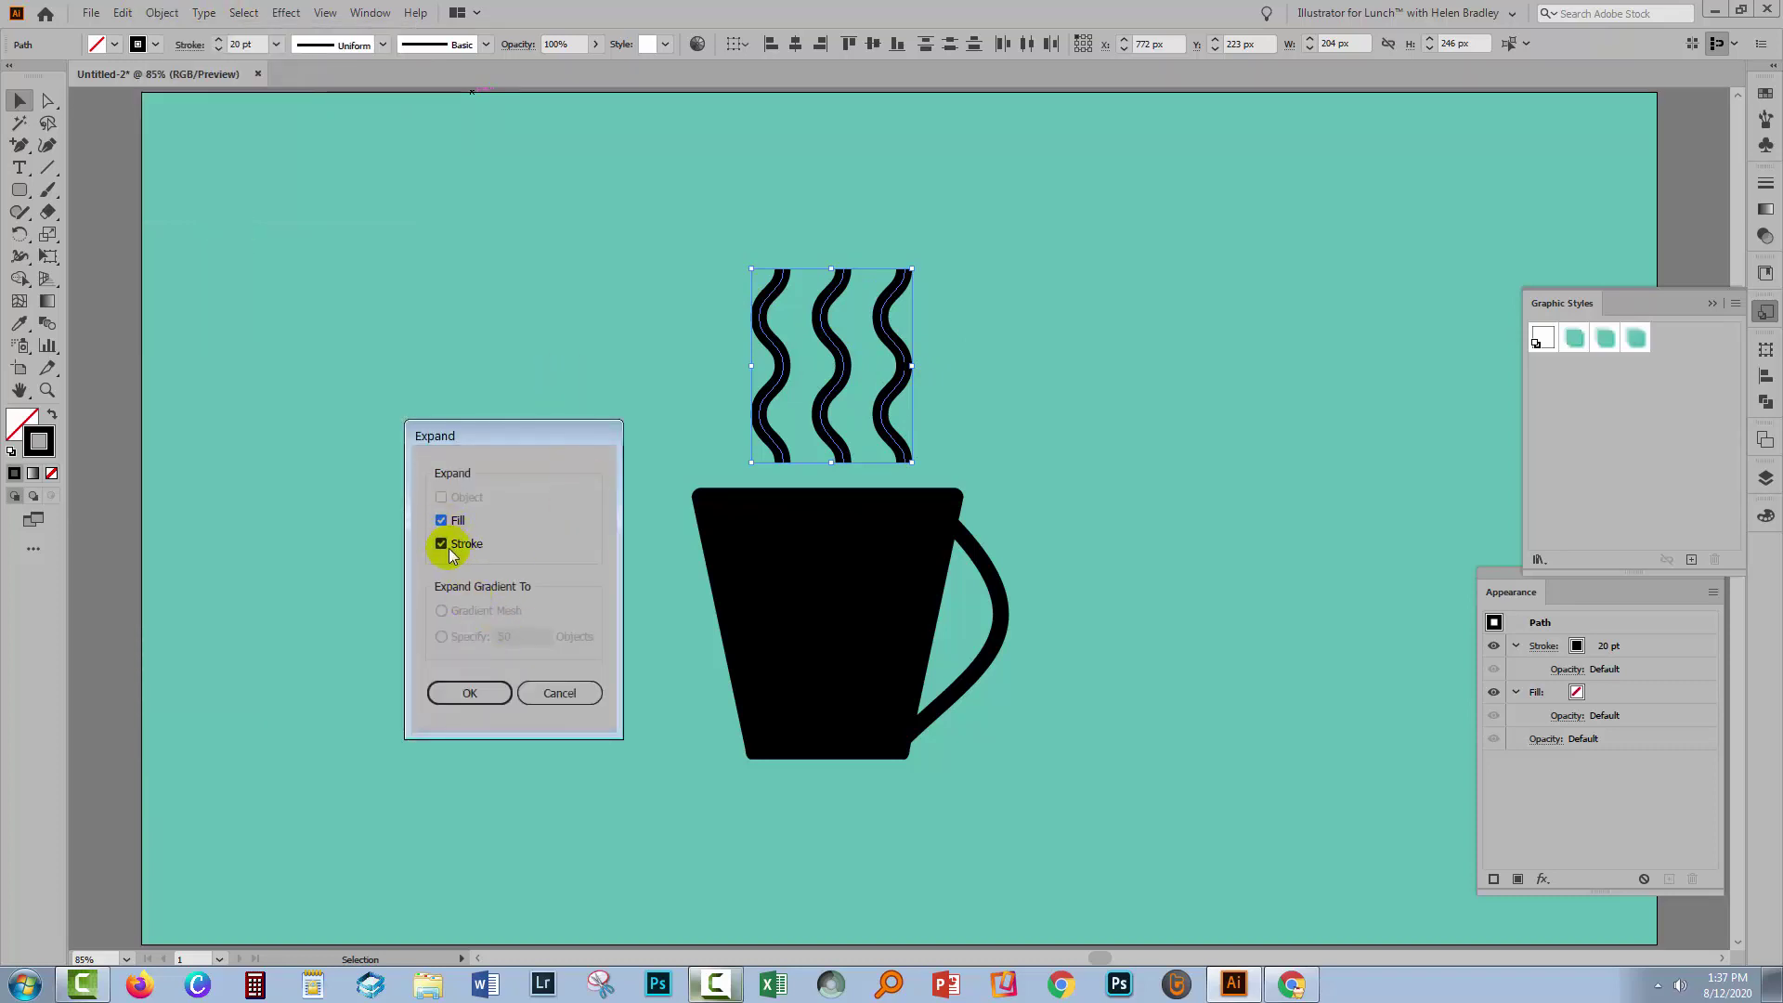
click(441, 520)
click(474, 692)
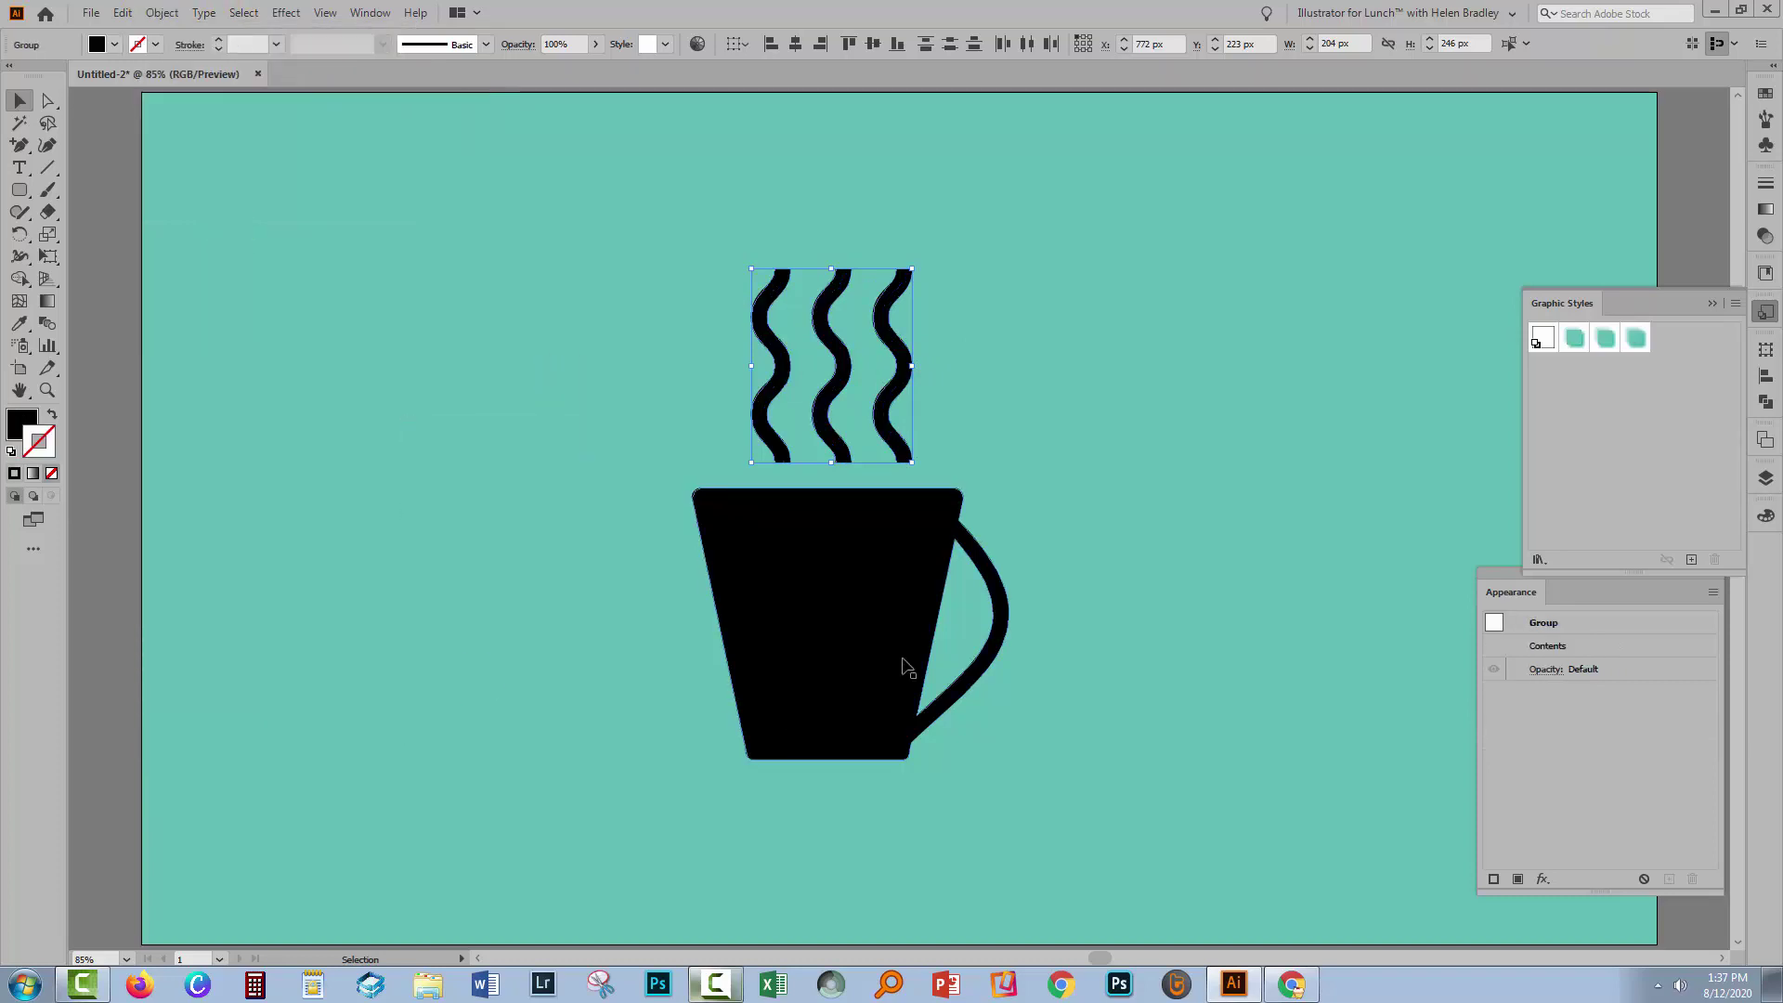
Step: Ungroup the steam lines into separate paths, then marquee-select the cup and all three steam lines
click(1765, 481)
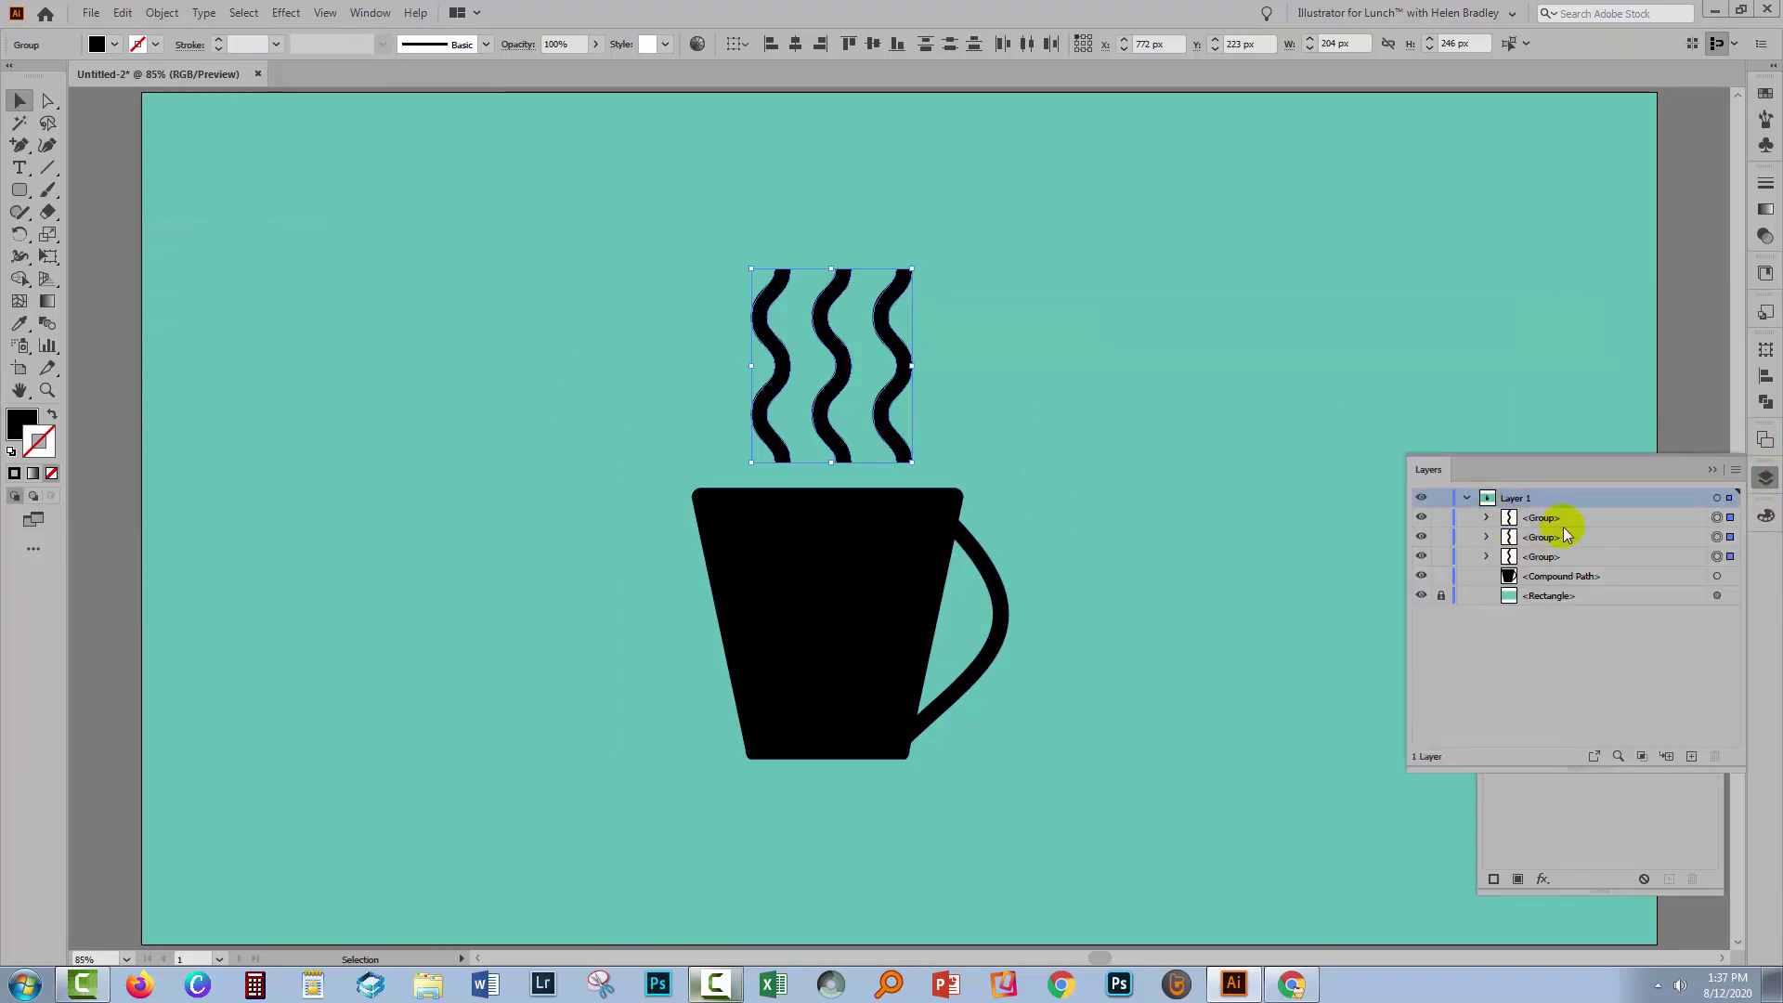
click(163, 13)
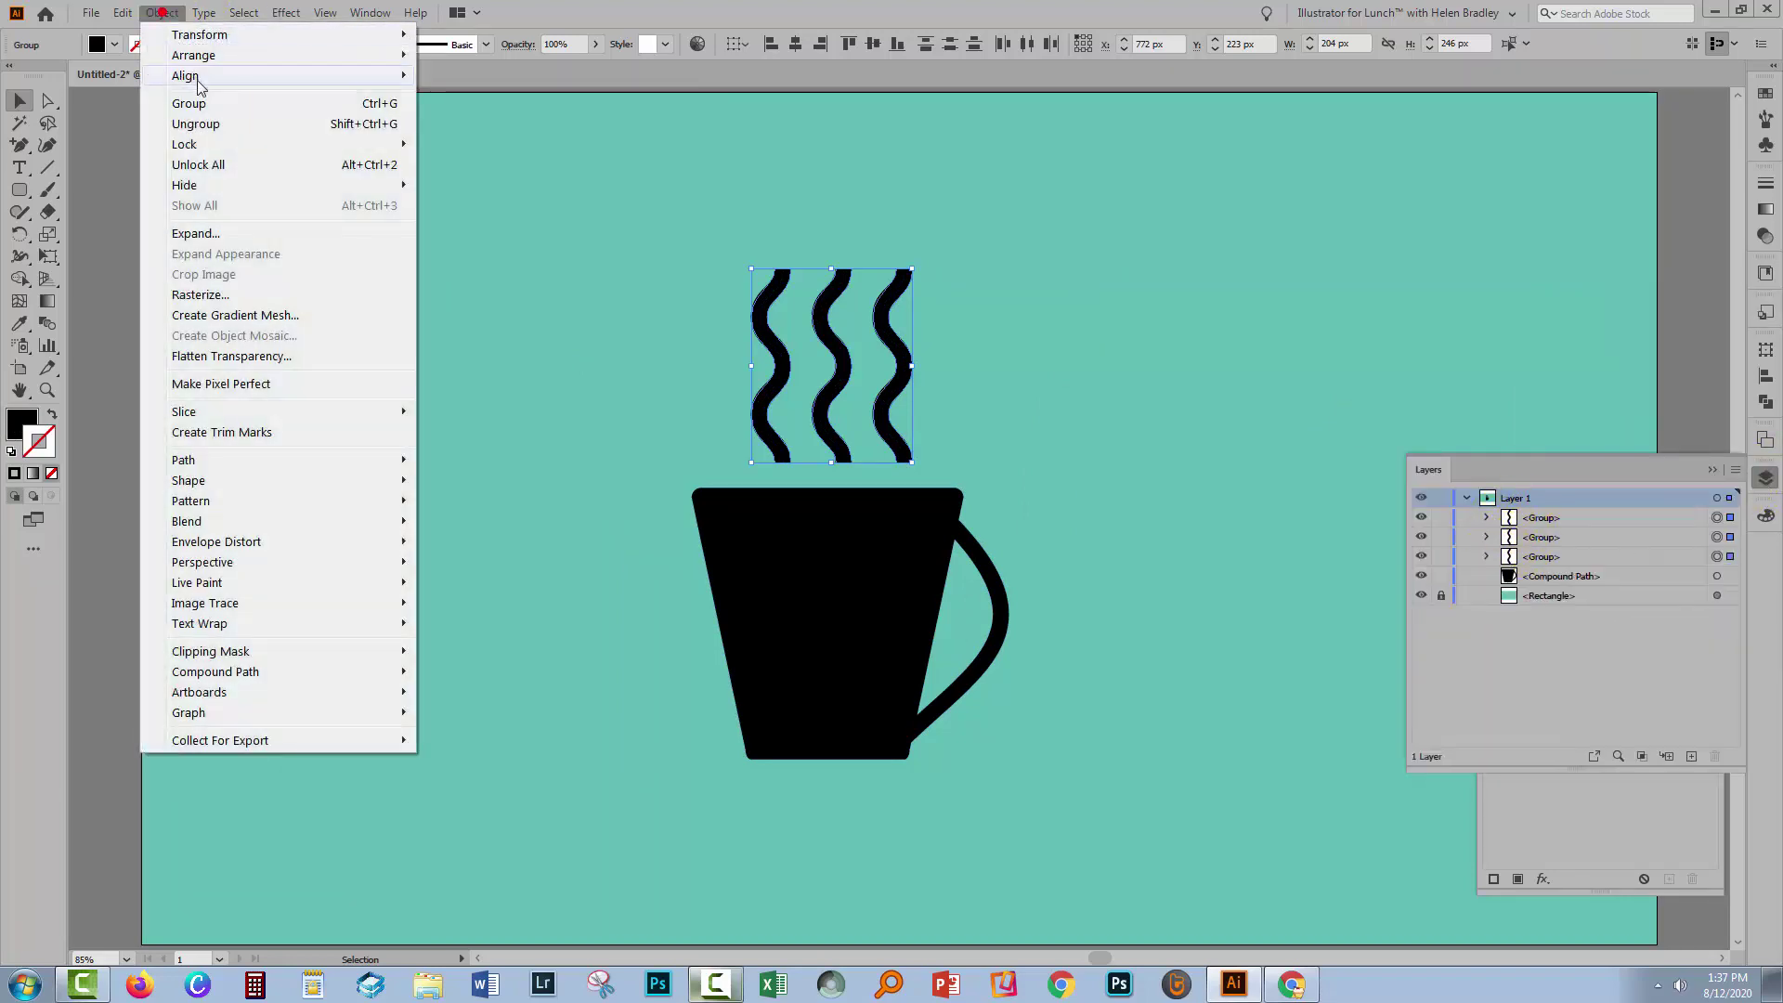
click(189, 119)
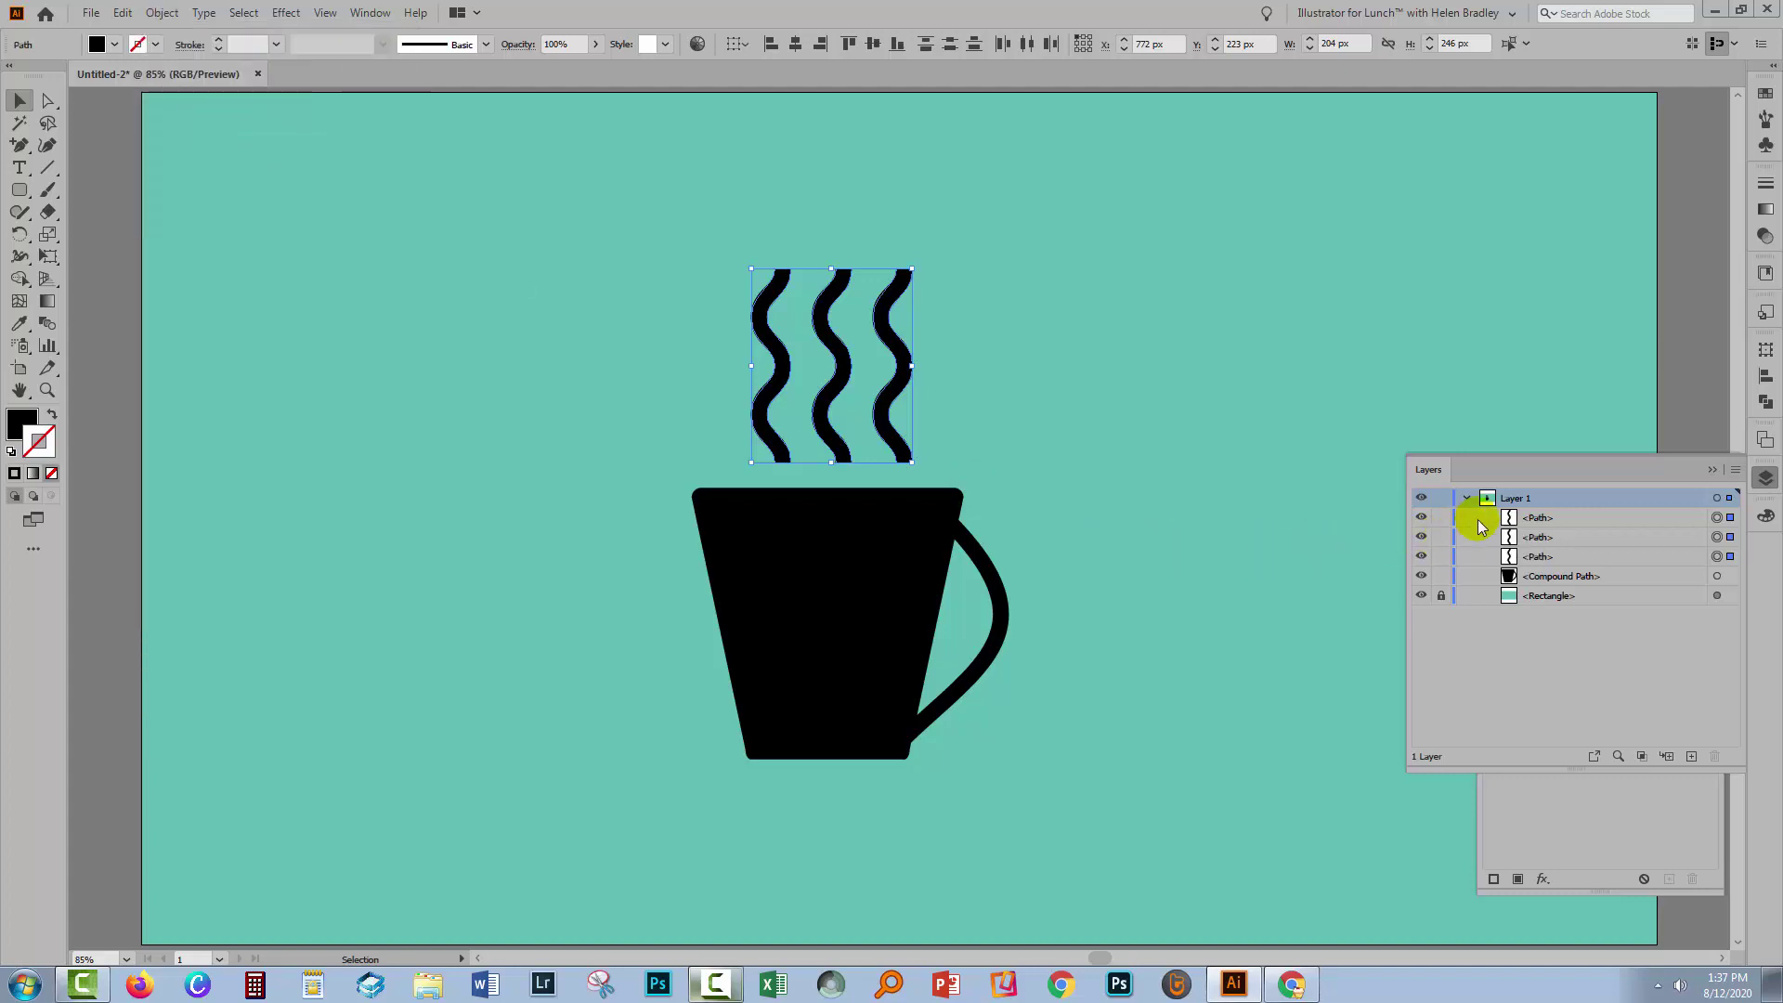
click(1534, 517)
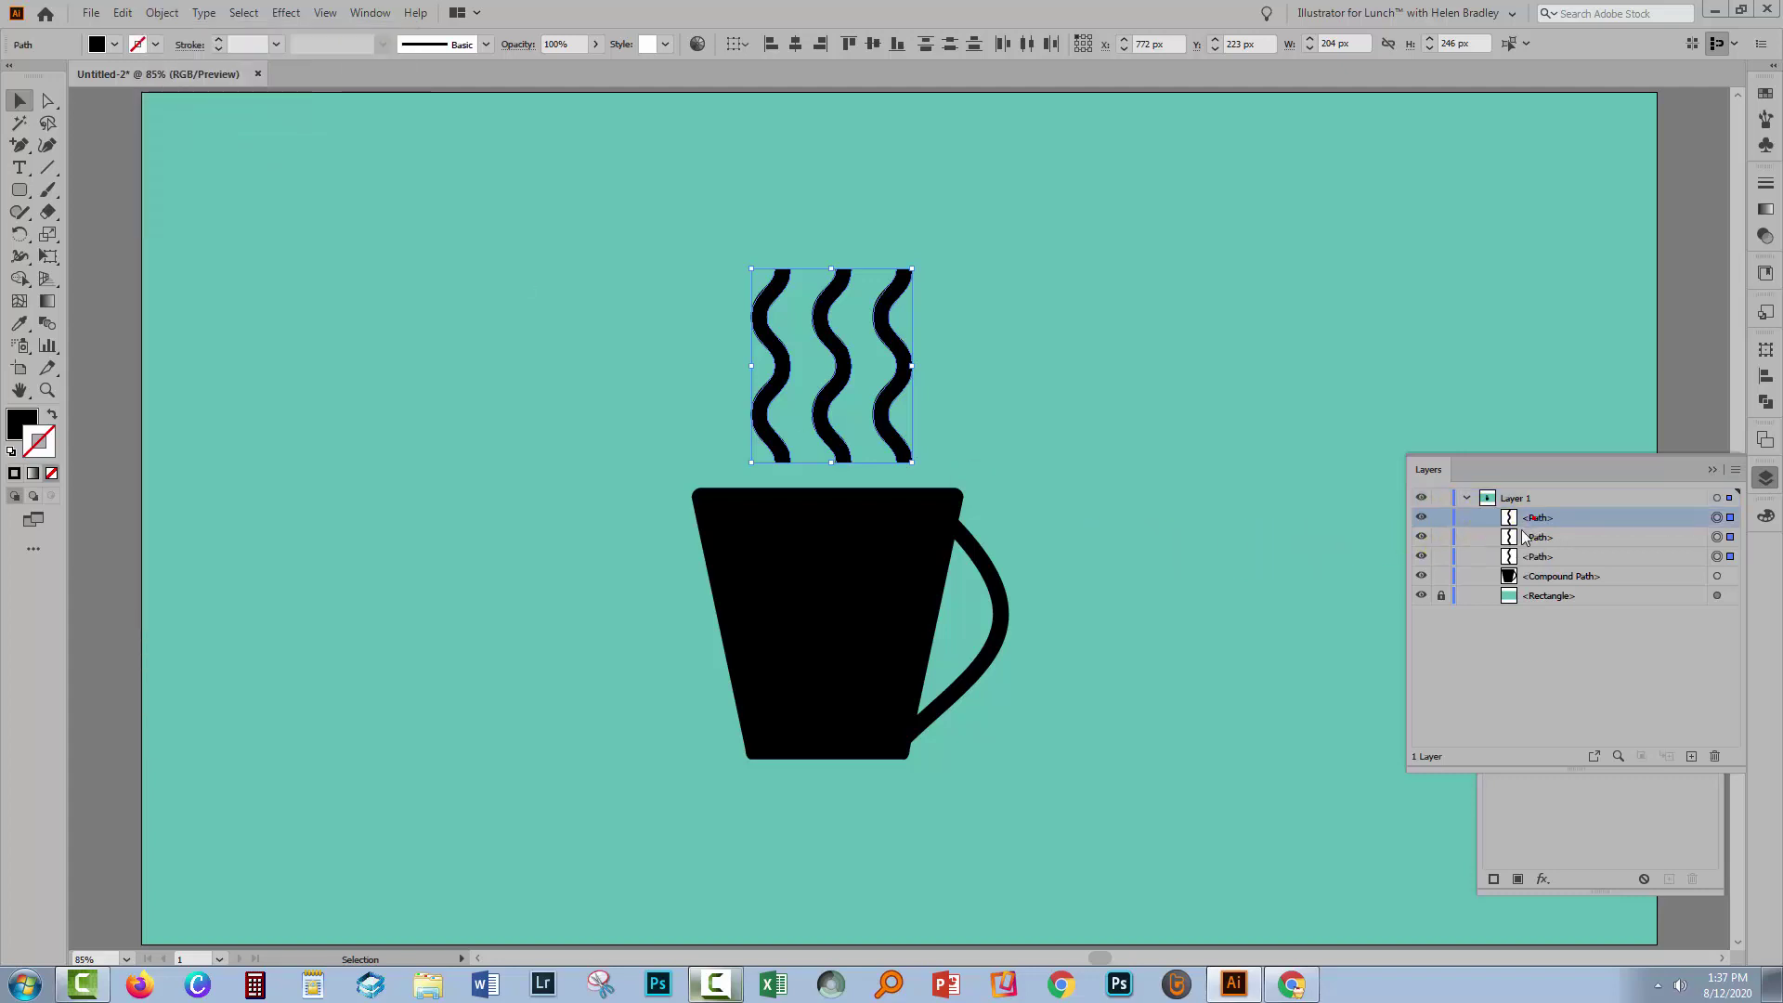
click(1717, 517)
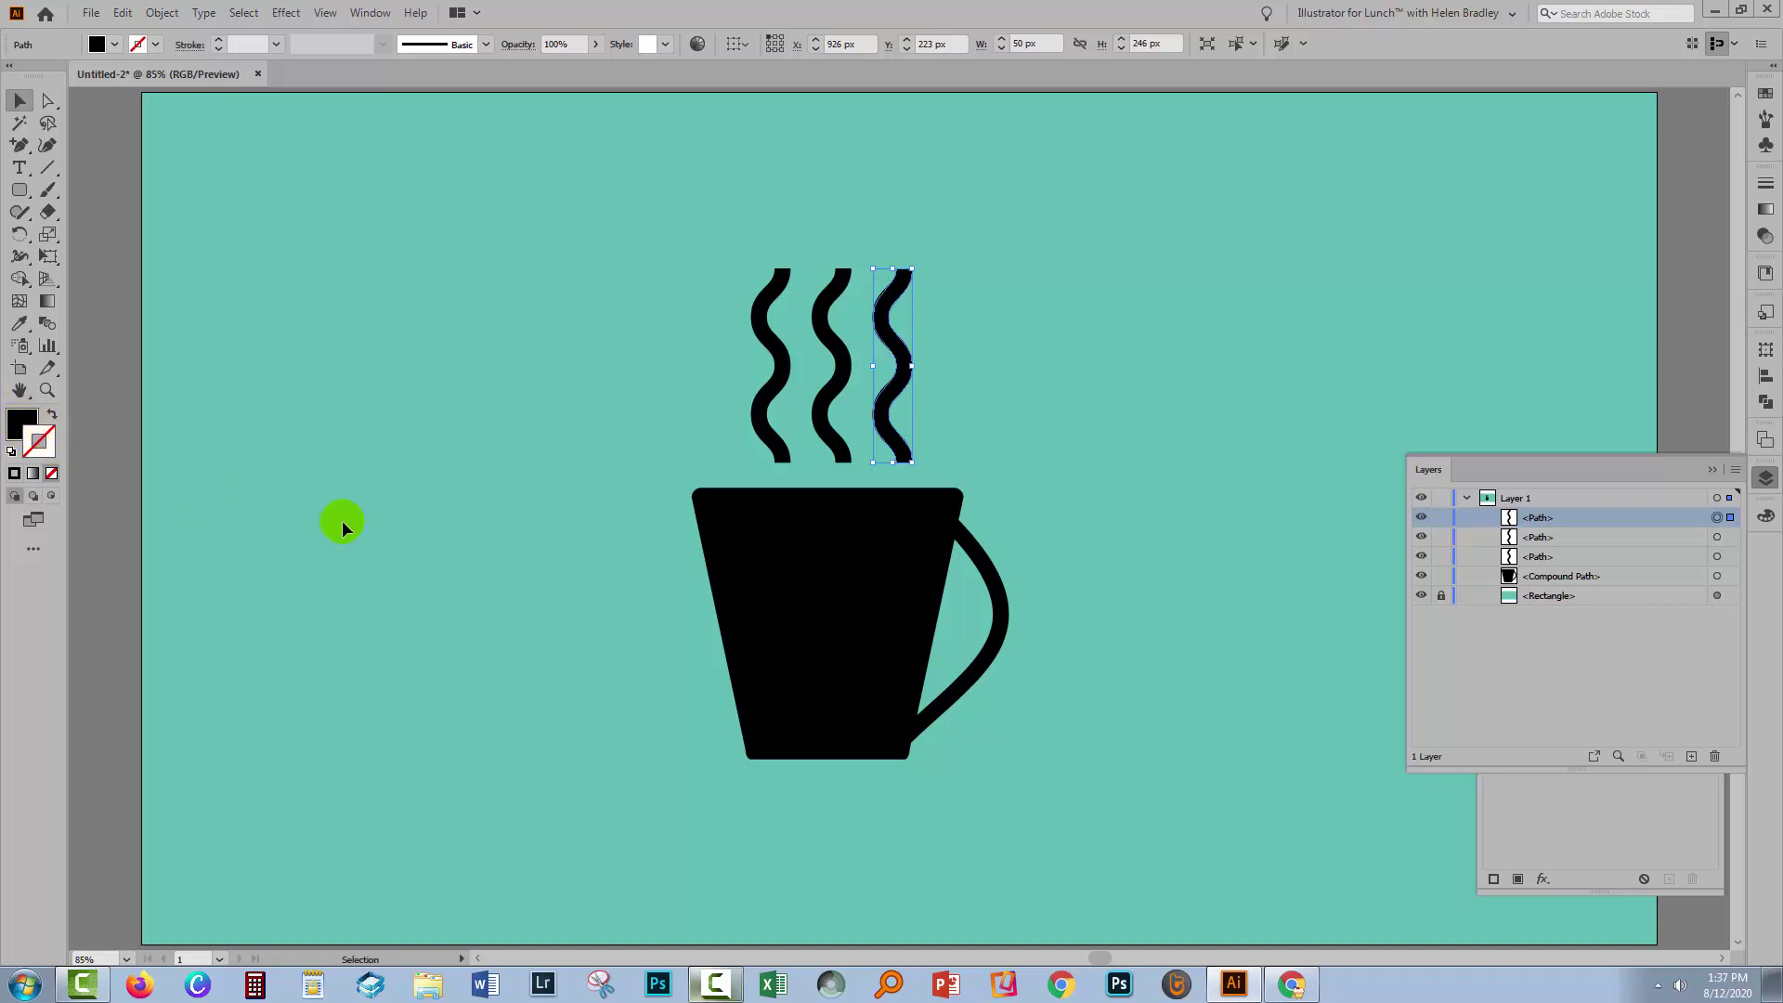
click(666, 278)
drag(694, 325, 1066, 815)
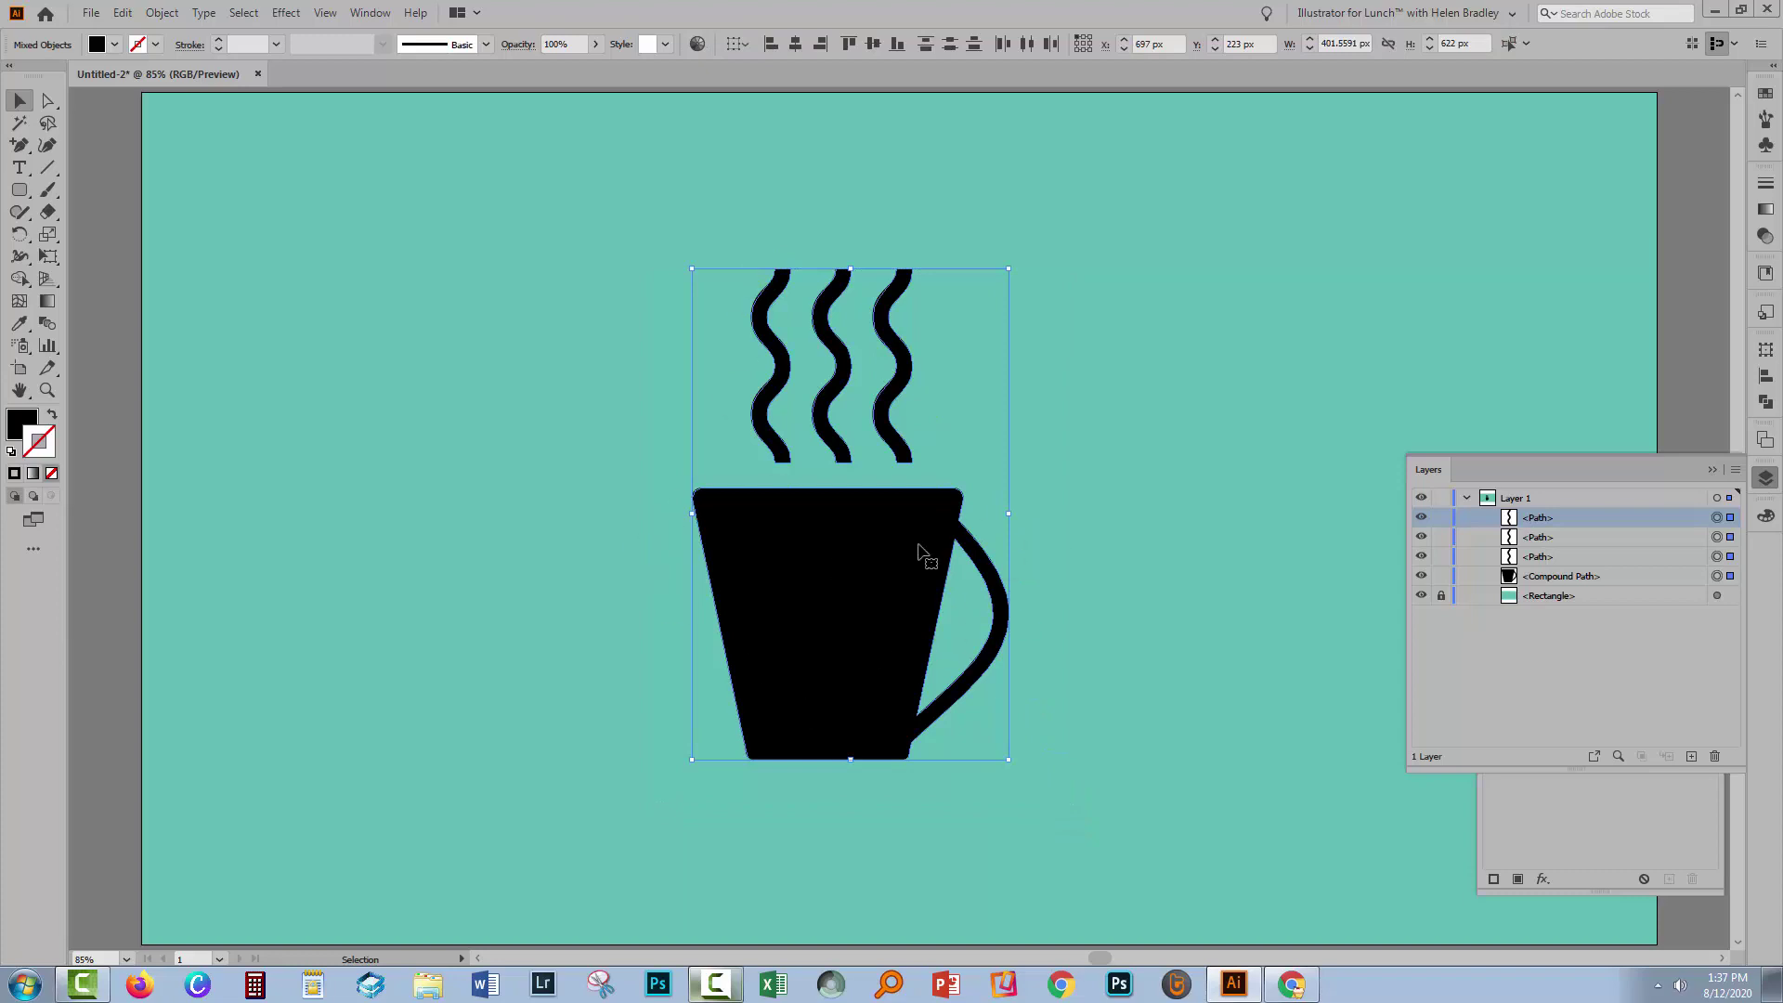
click(972, 509)
Step: Preview the Soft edge and then the Hard edge graphic styles on the cup and steam
click(1765, 314)
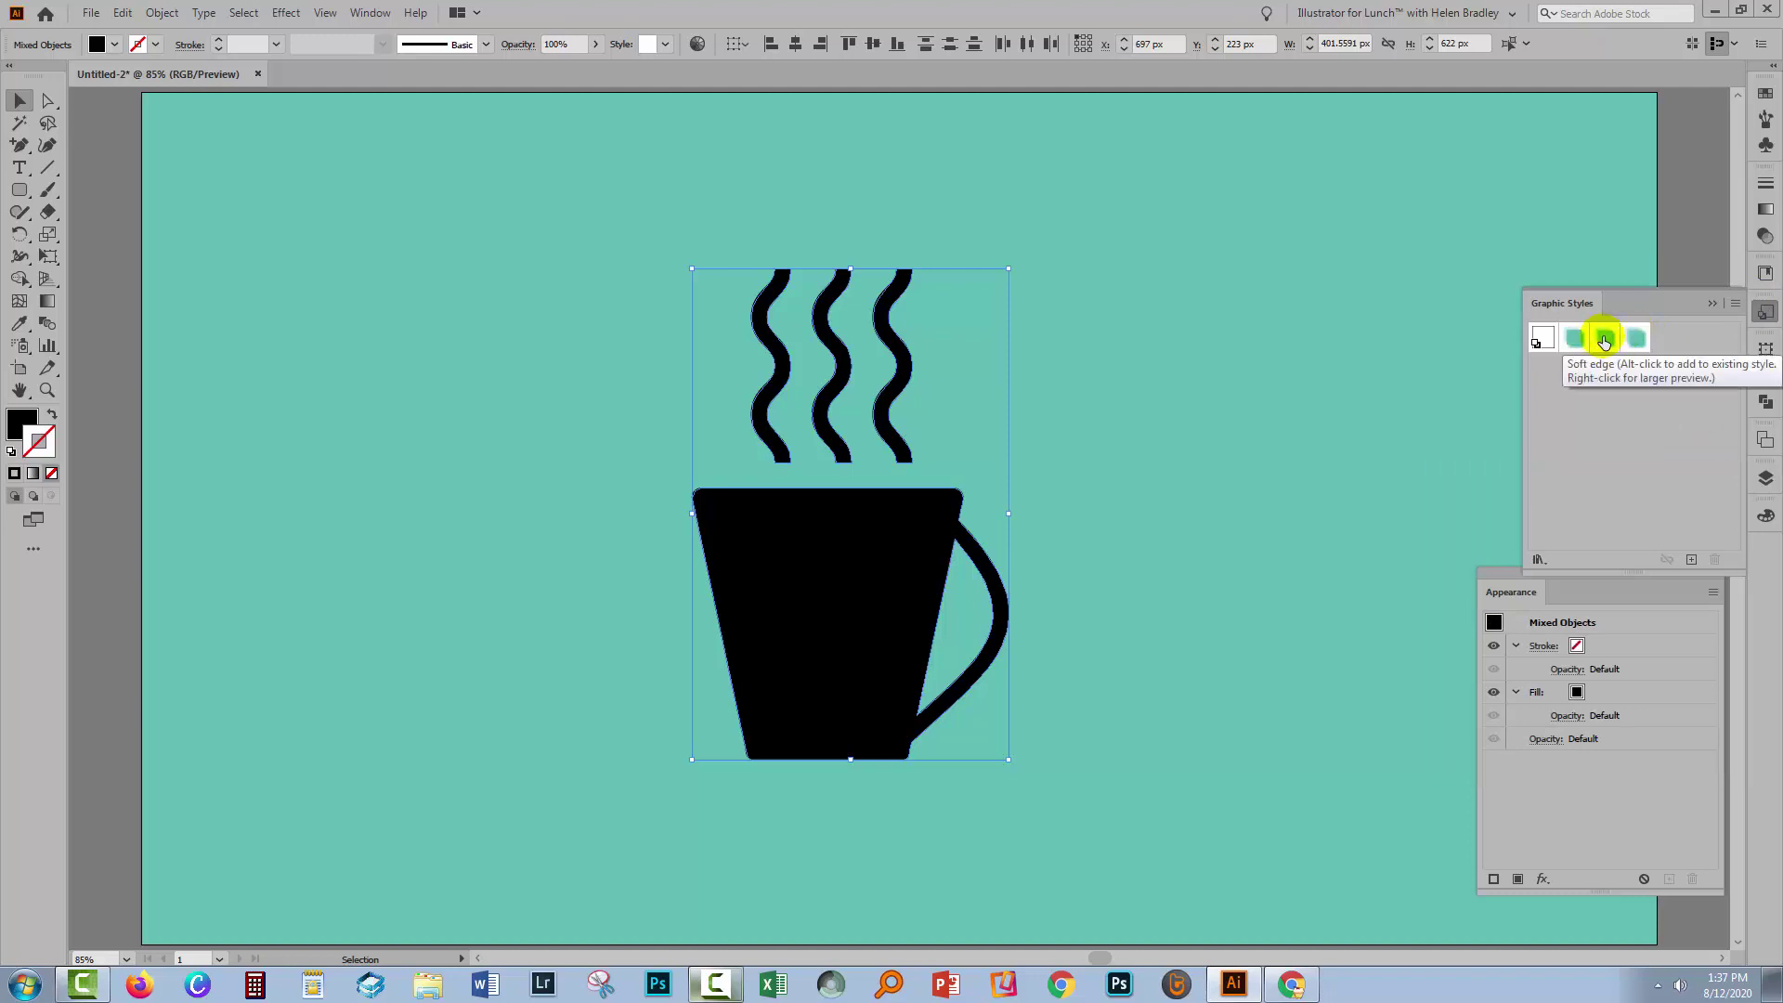
click(1604, 340)
click(1224, 424)
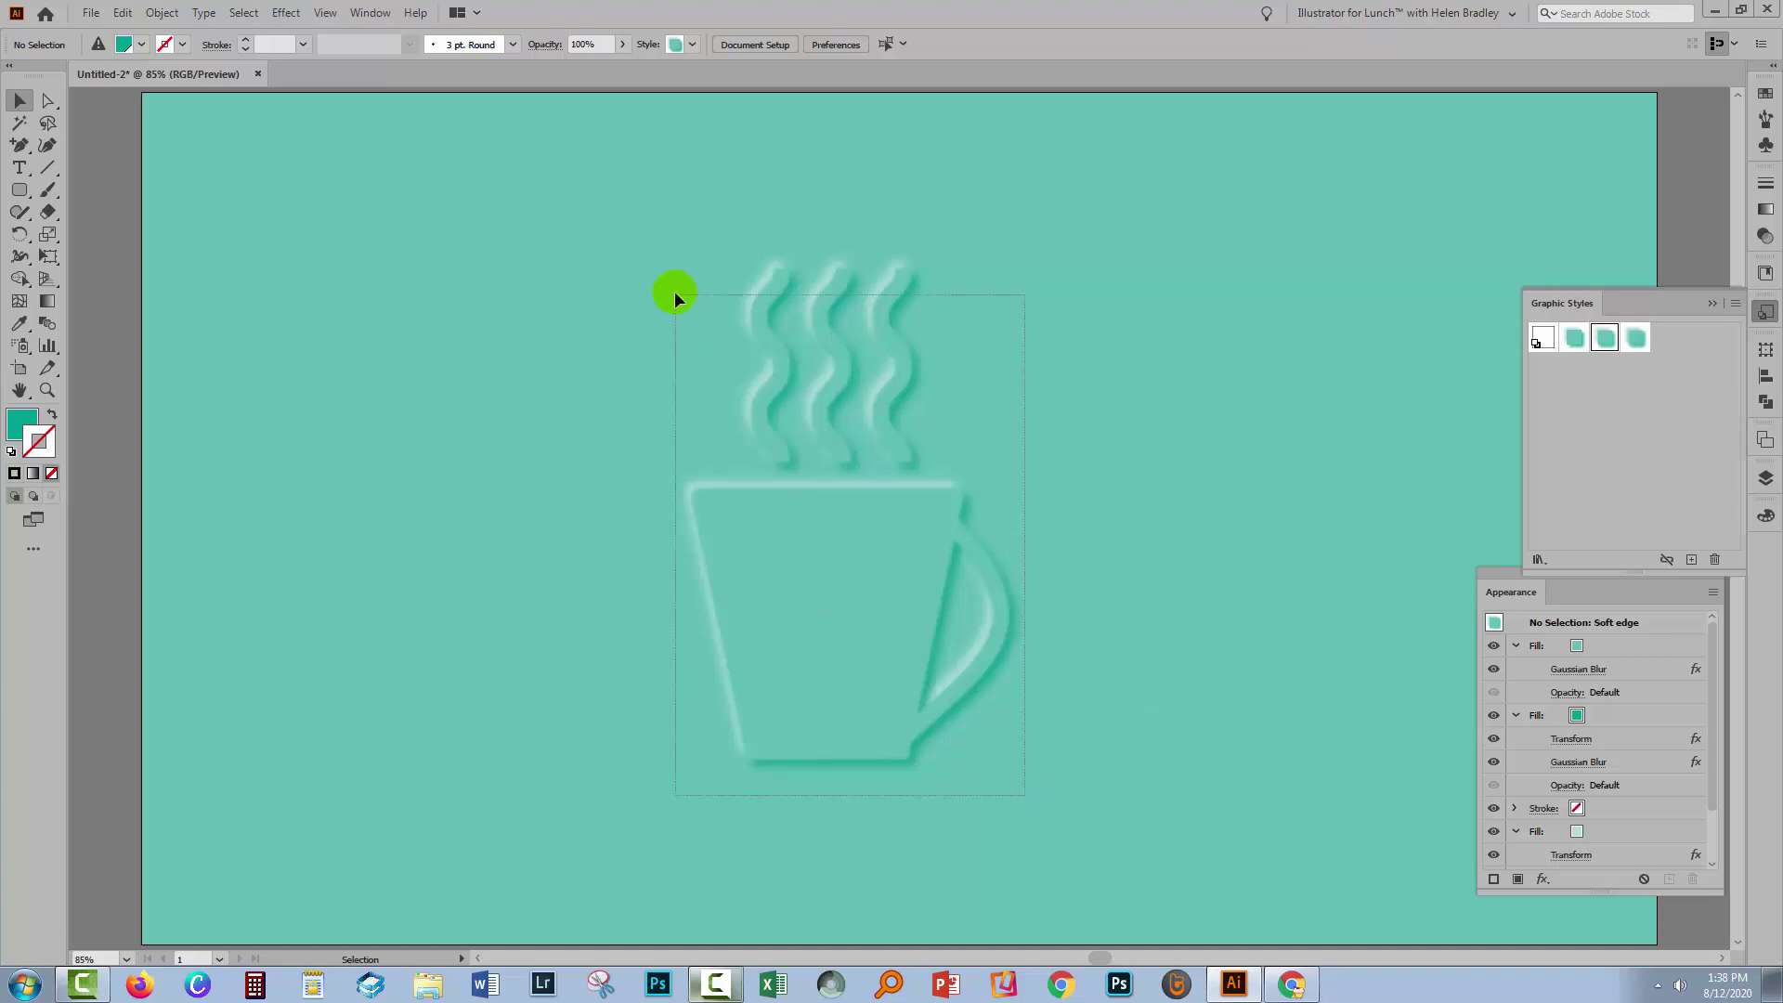
drag(674, 290, 674, 291)
click(1574, 338)
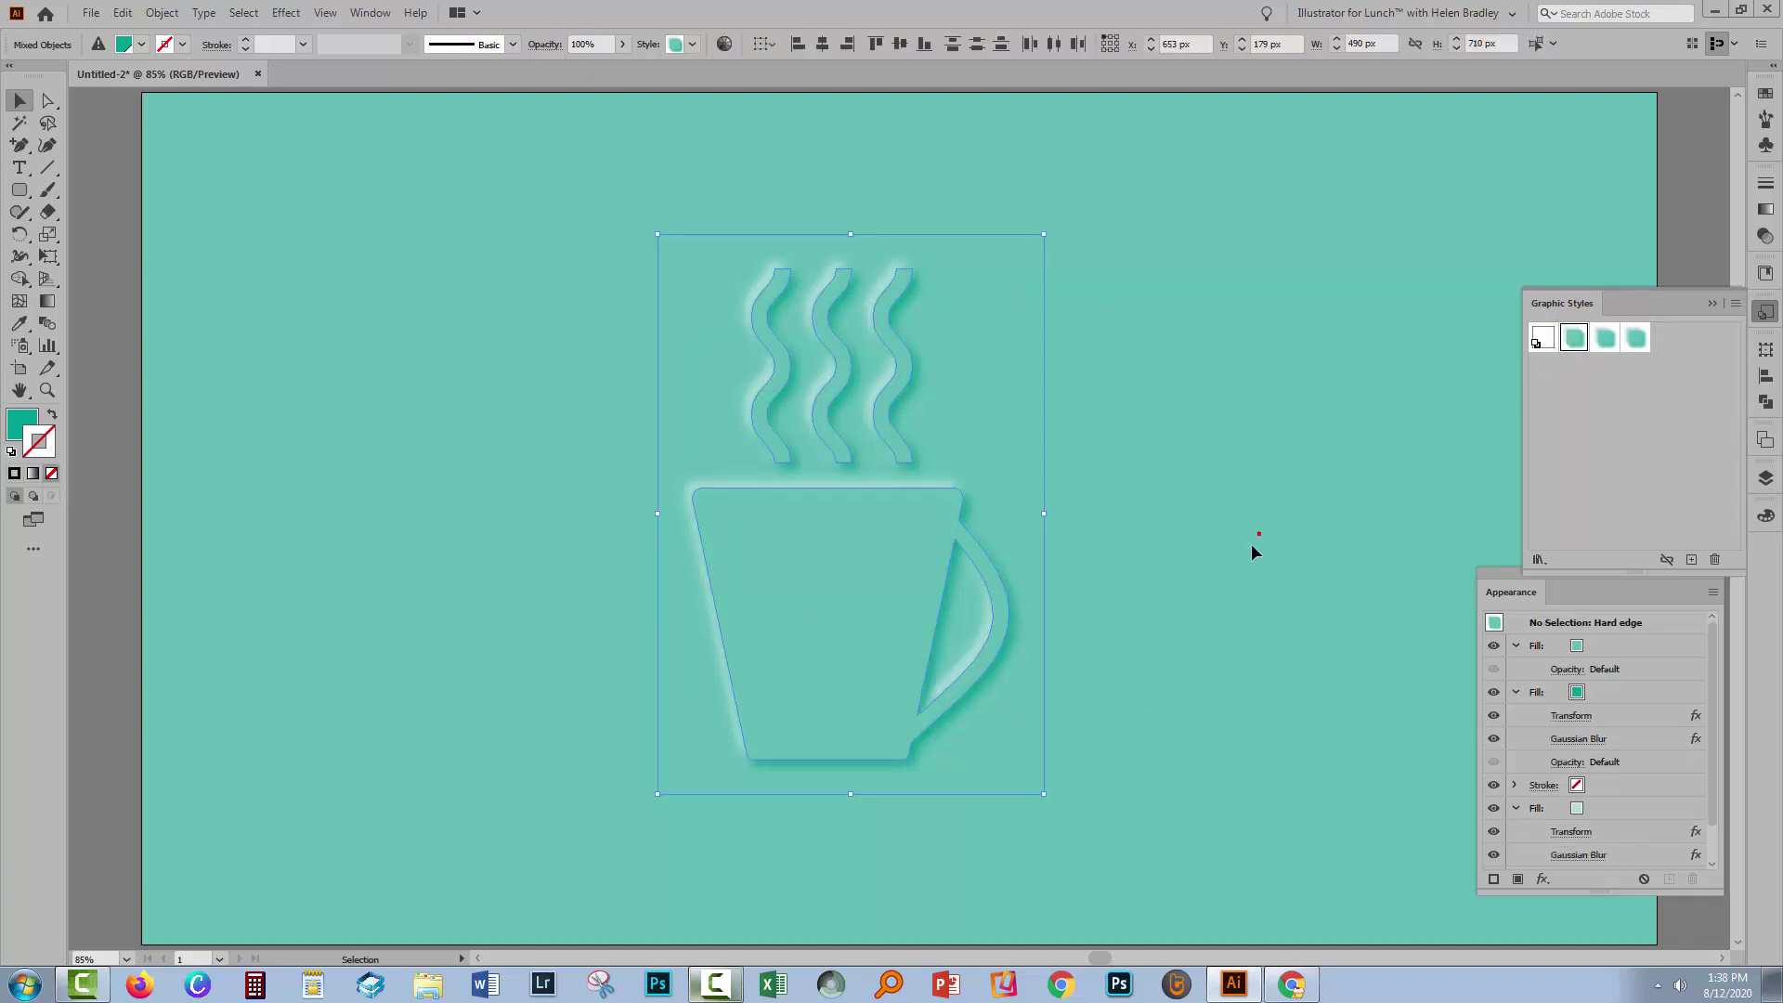
click(1257, 660)
Step: Try the fourth graphic style, settle on Soft edge, and collapse the style panels
drag(1003, 808, 695, 265)
click(1637, 337)
click(1247, 778)
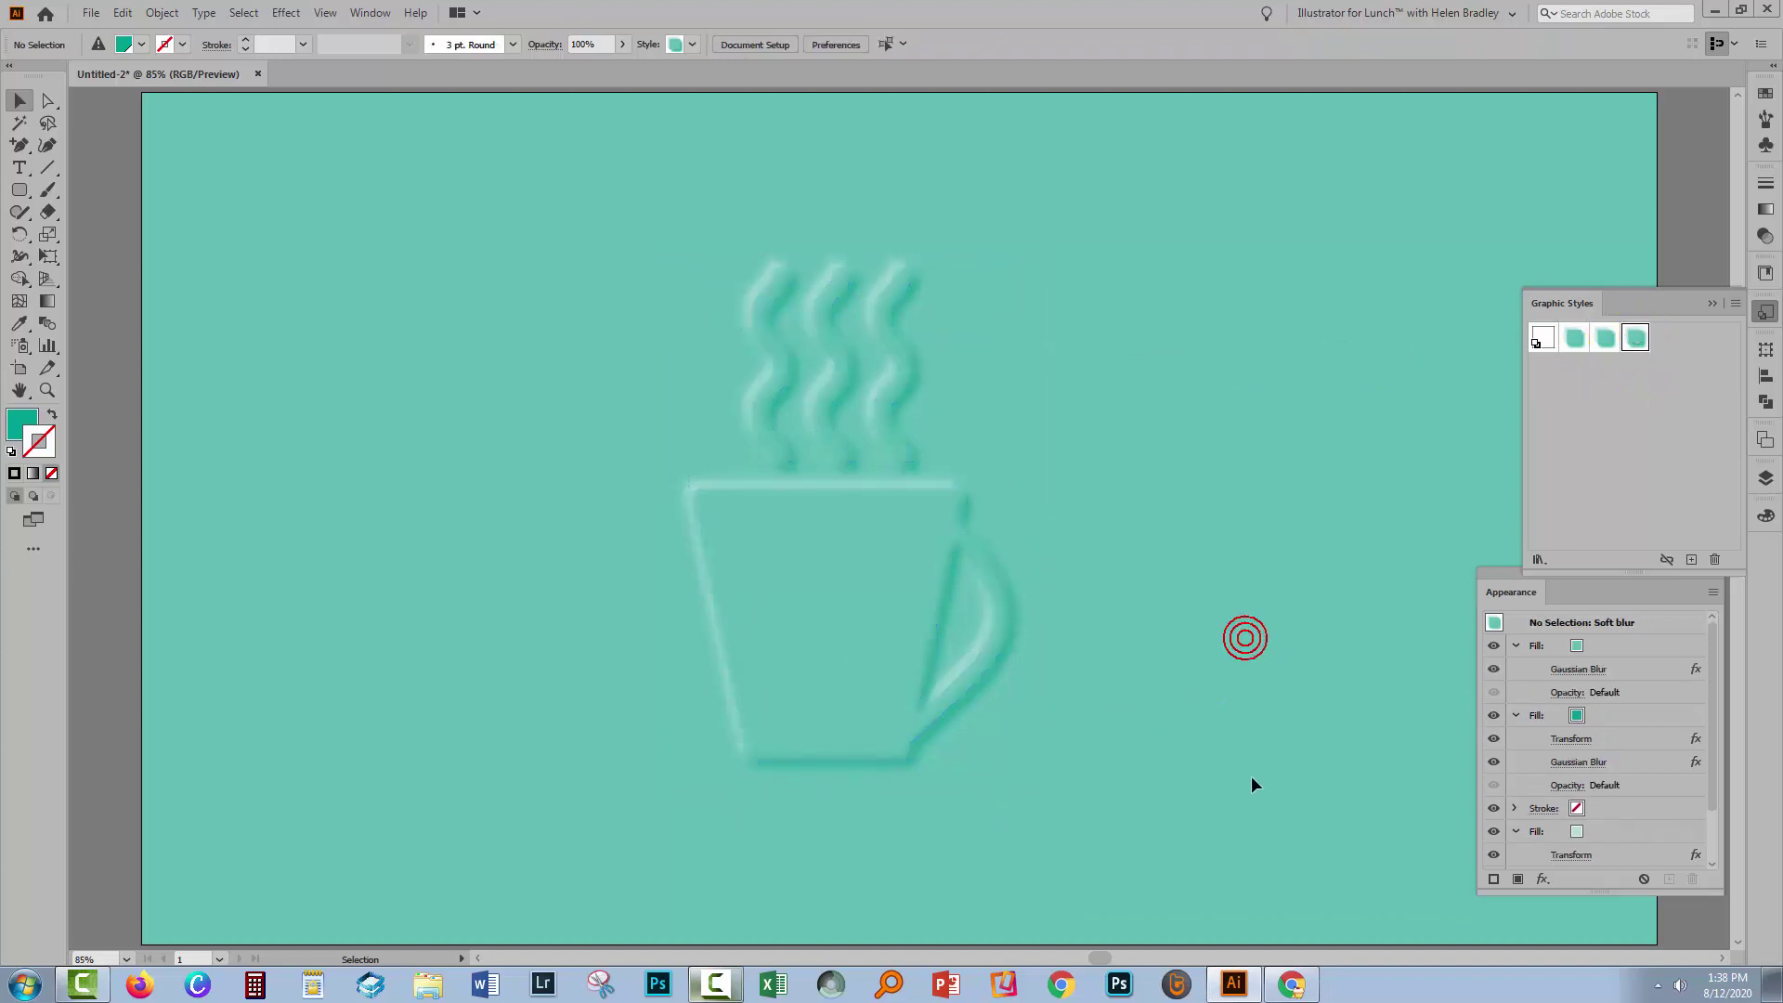
drag(1129, 808, 821, 270)
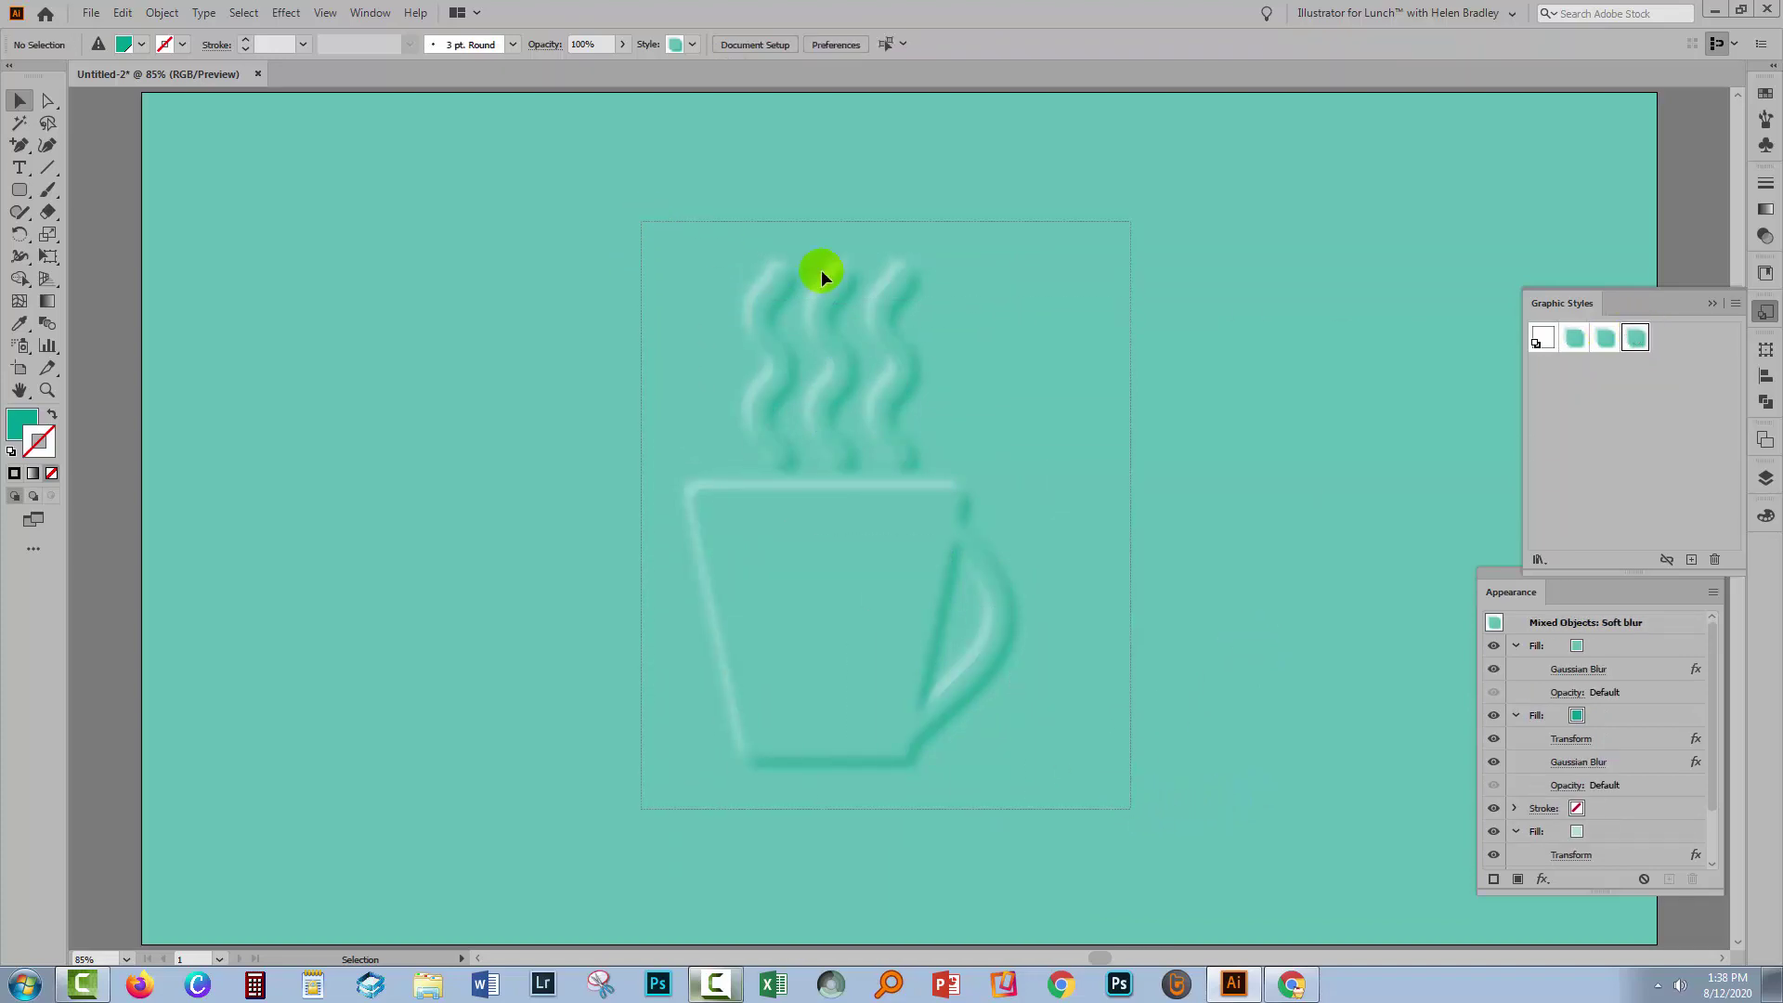
click(1604, 338)
click(1246, 555)
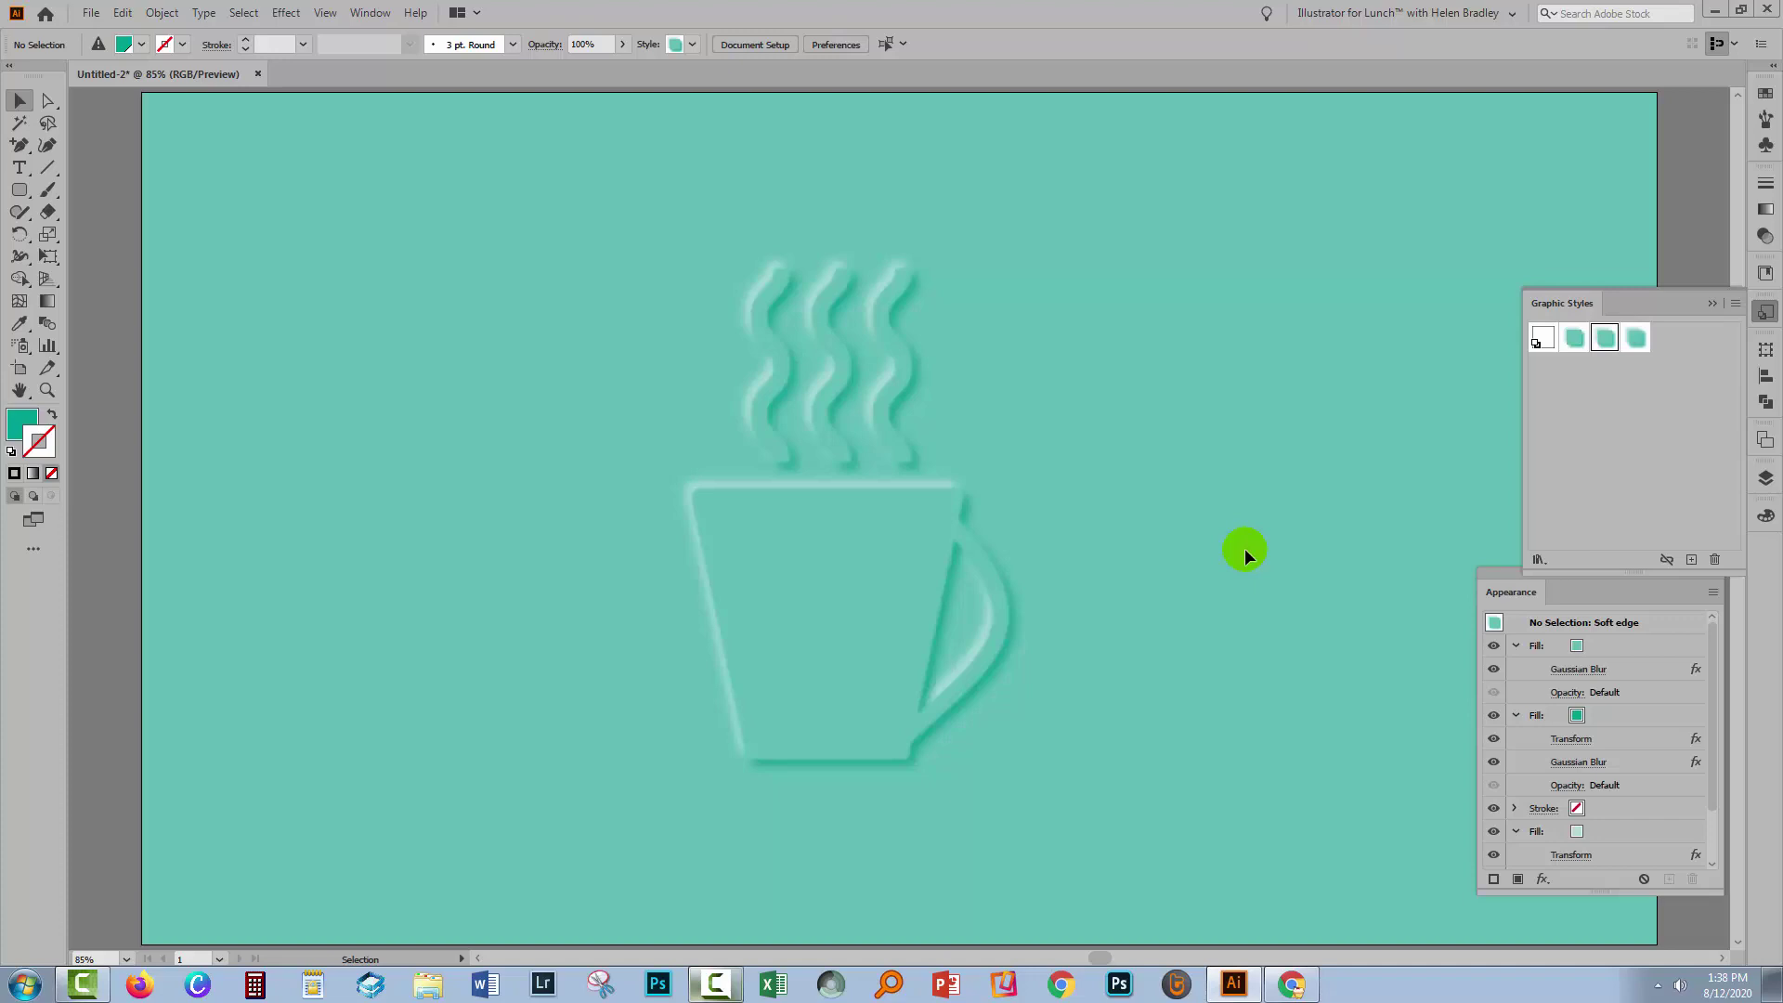
click(1719, 301)
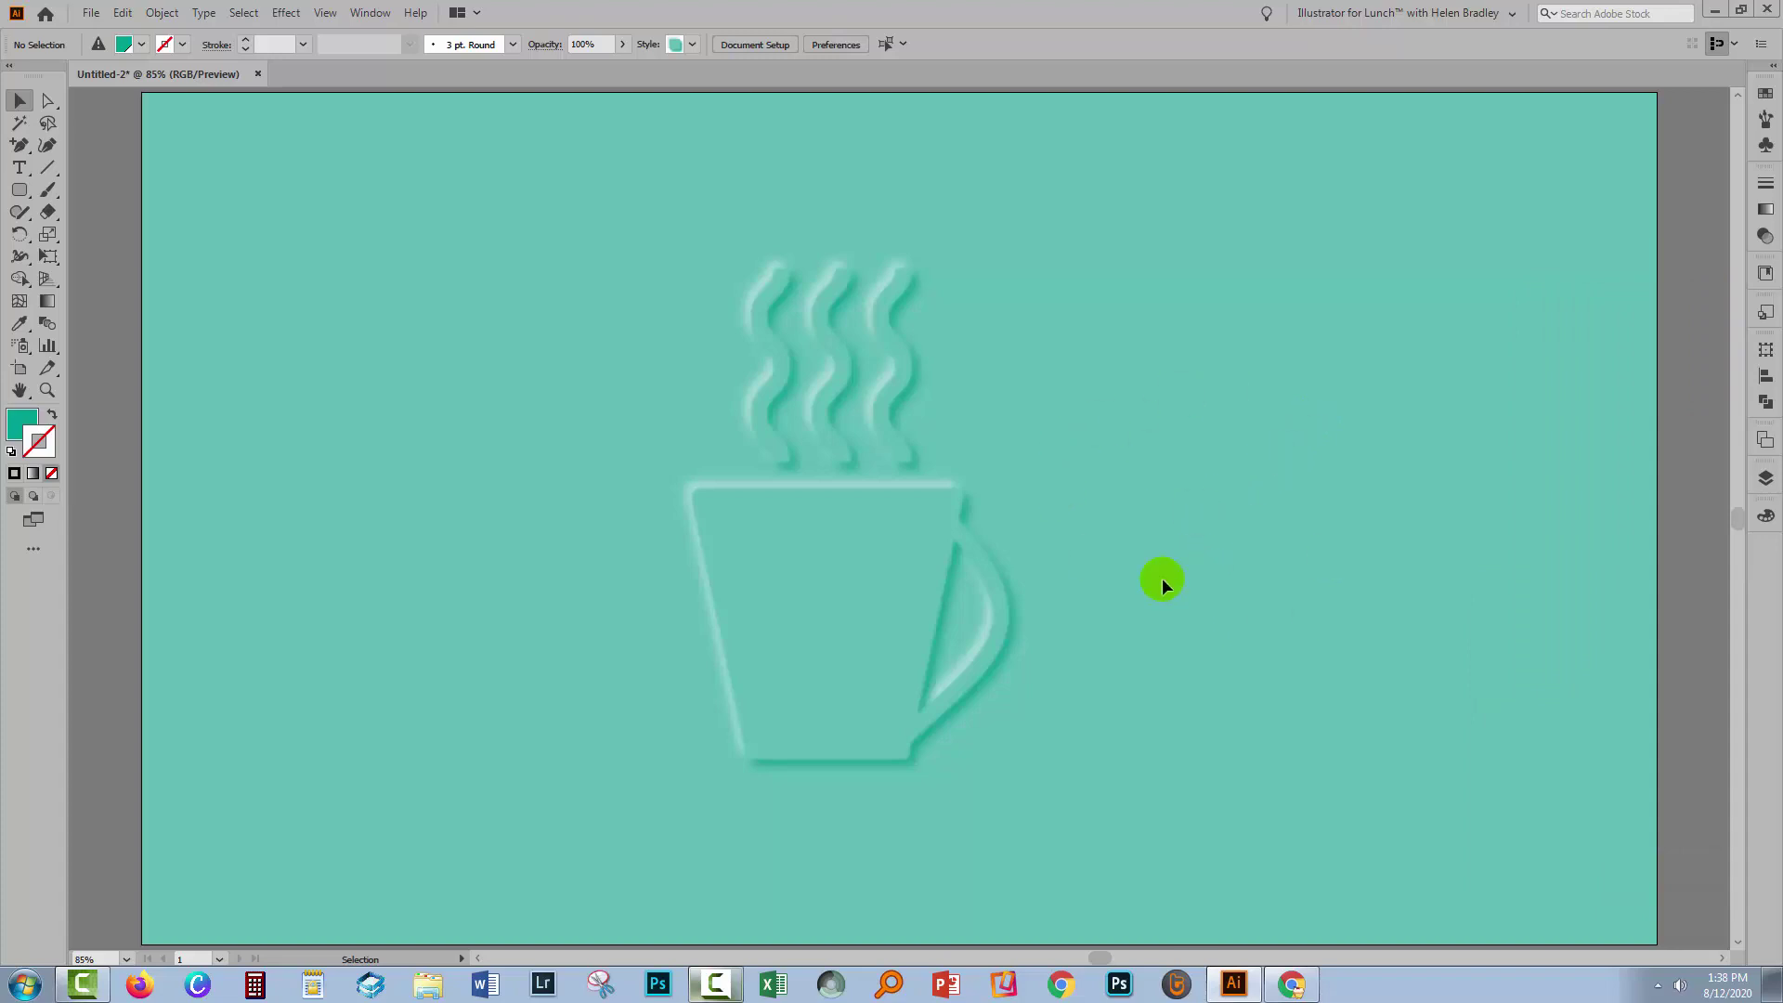
Step: Edit the global green swatch to R=41 G=90 B=141 with preview, turning the design blue
click(1759, 100)
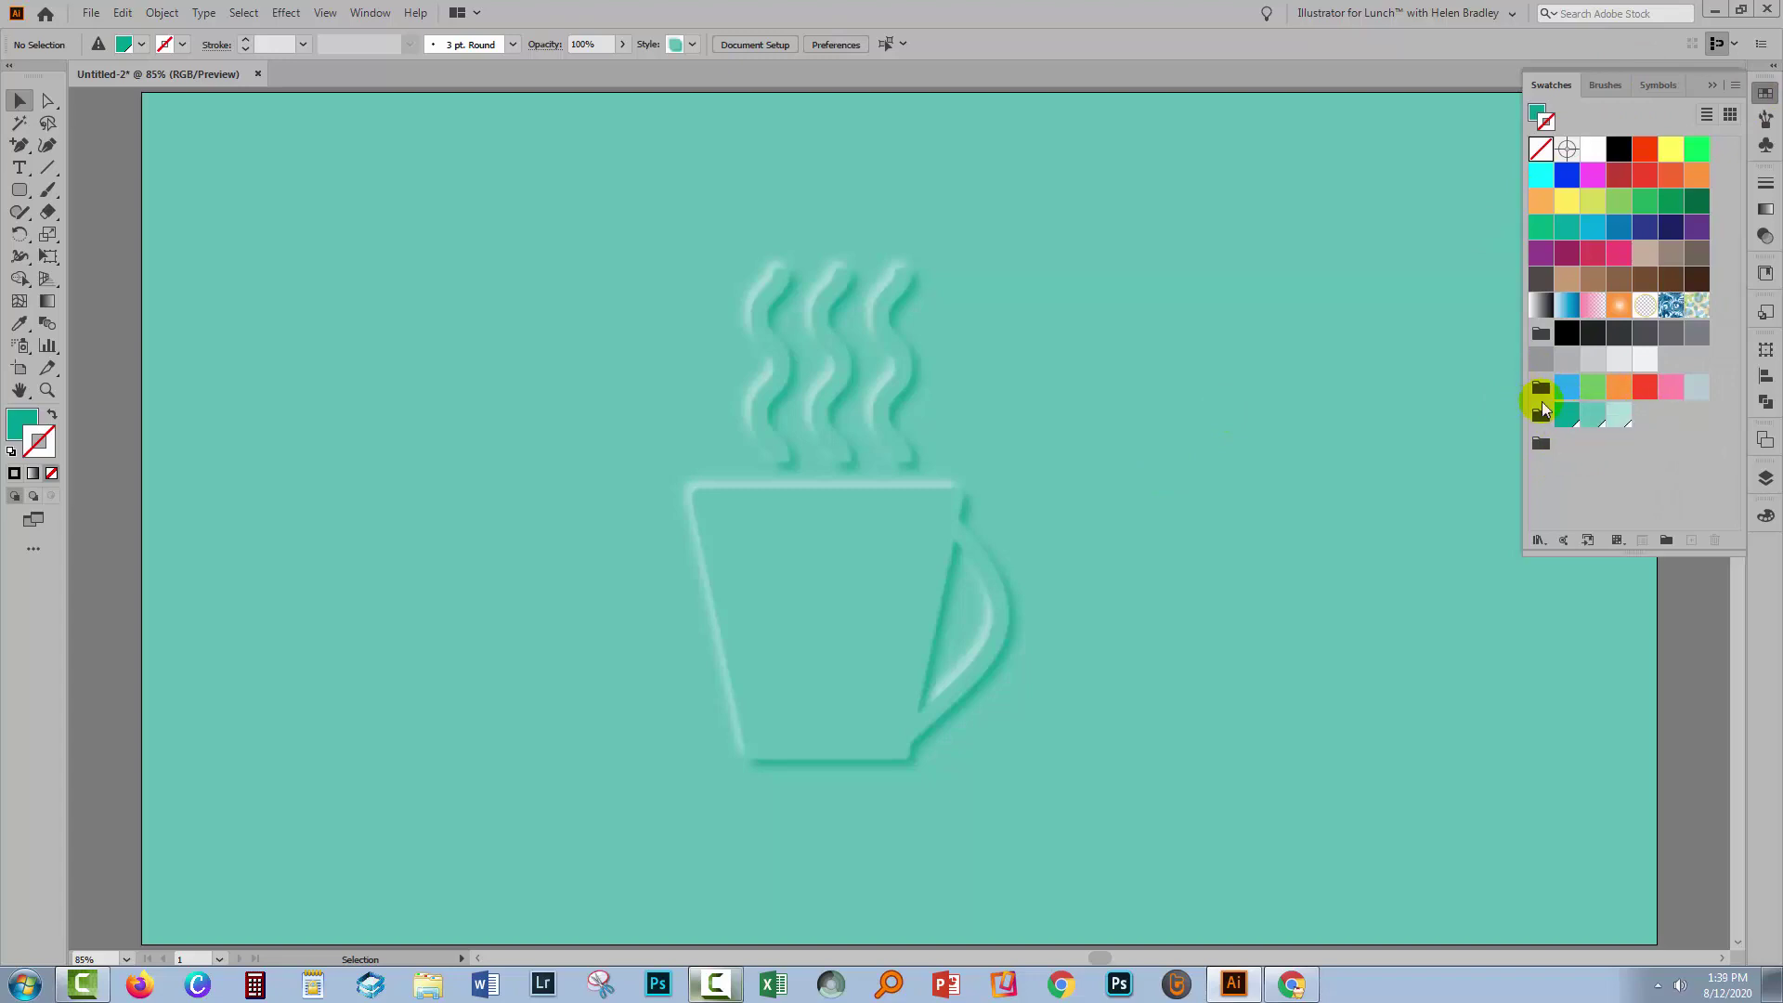
double_click(1565, 415)
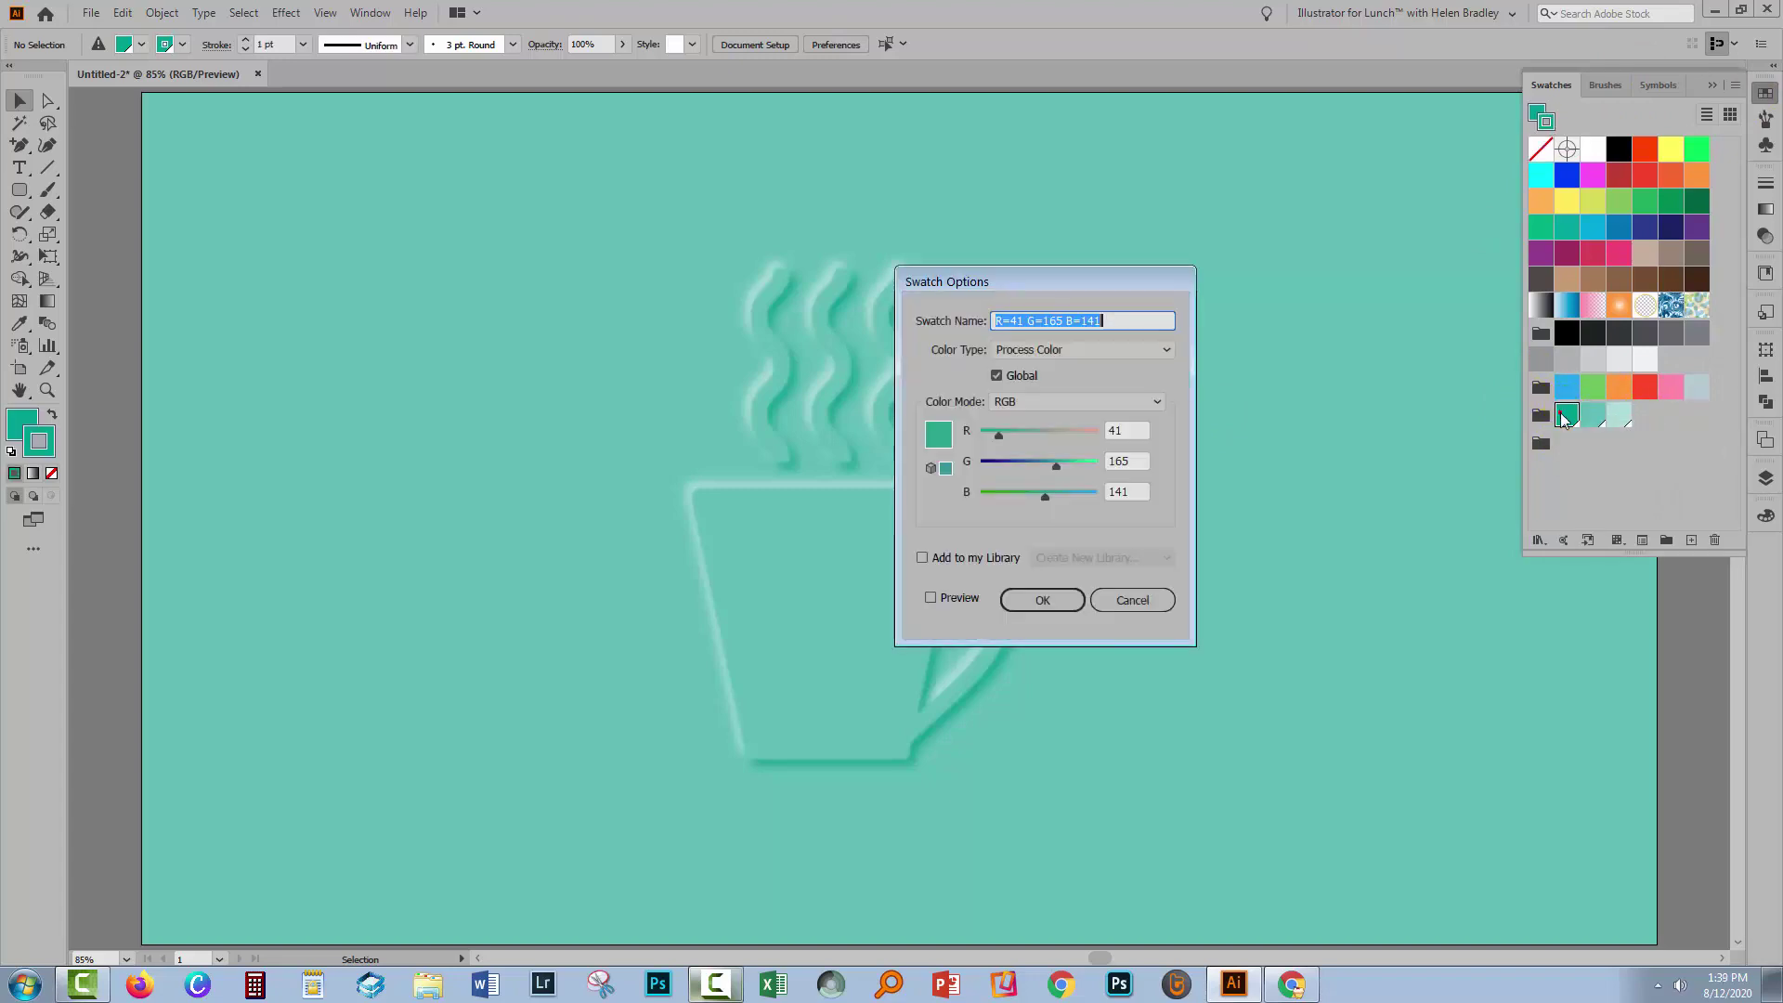
click(990, 243)
drag(1006, 276, 1270, 360)
click(1196, 685)
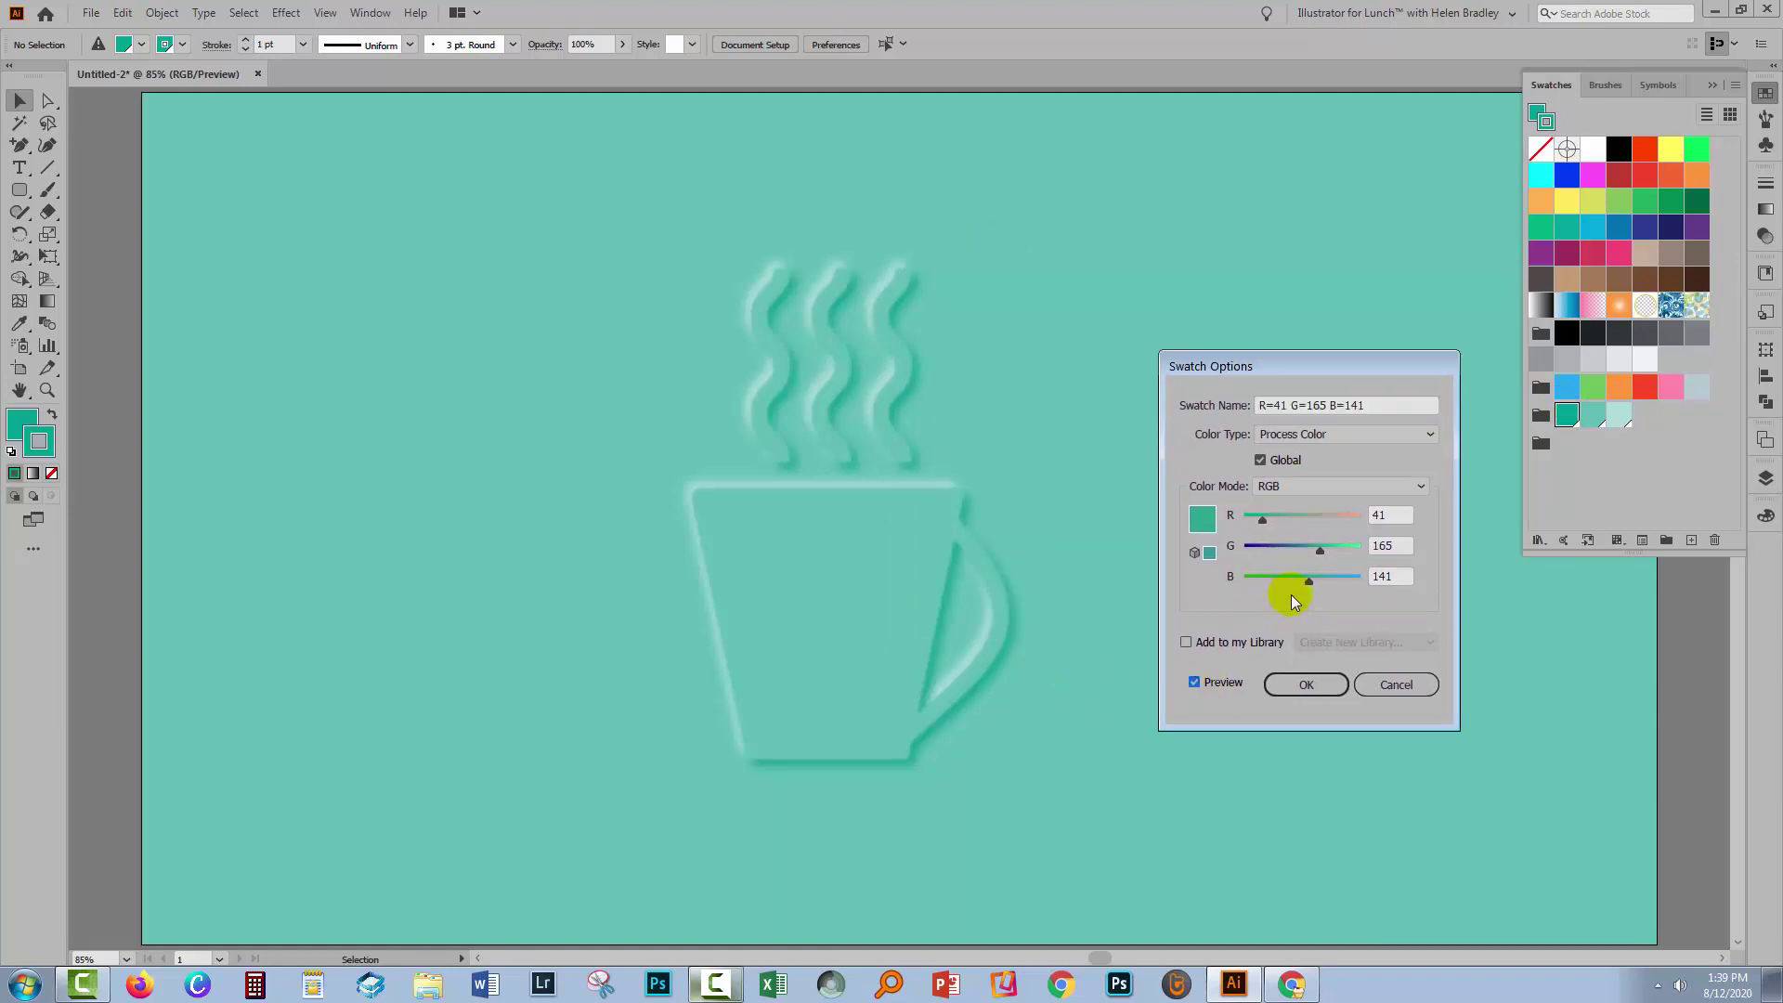
drag(1313, 550, 1284, 549)
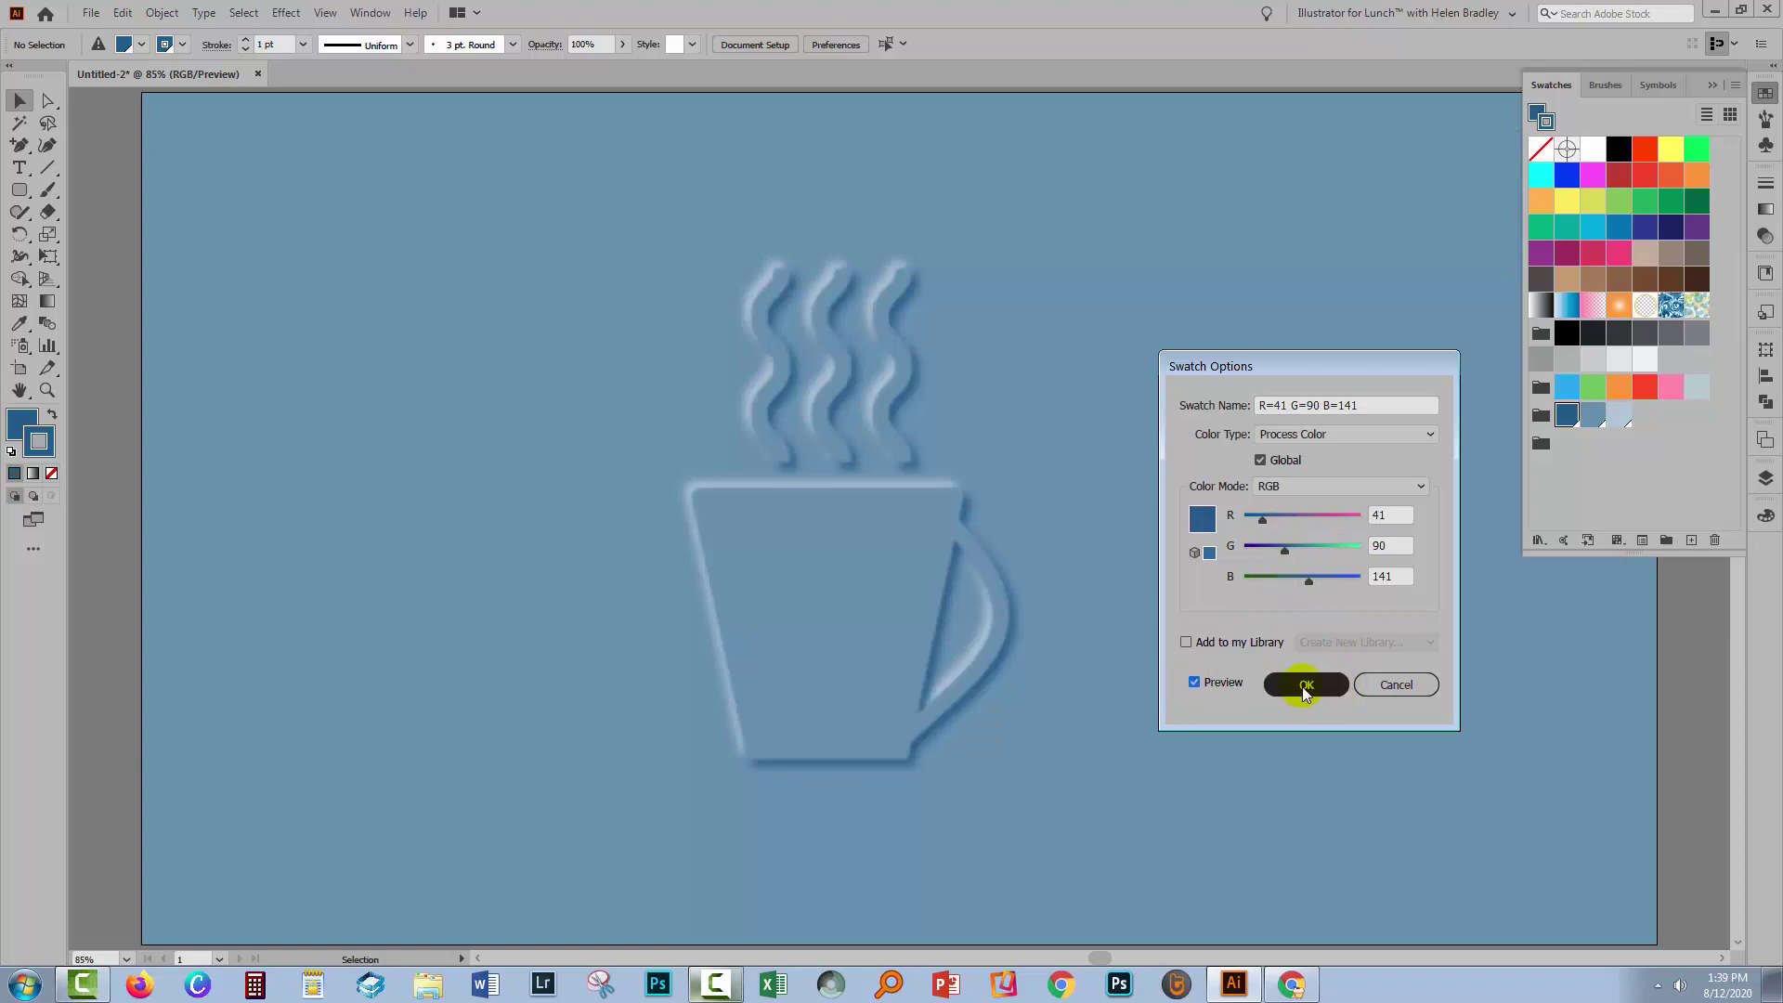
click(1306, 685)
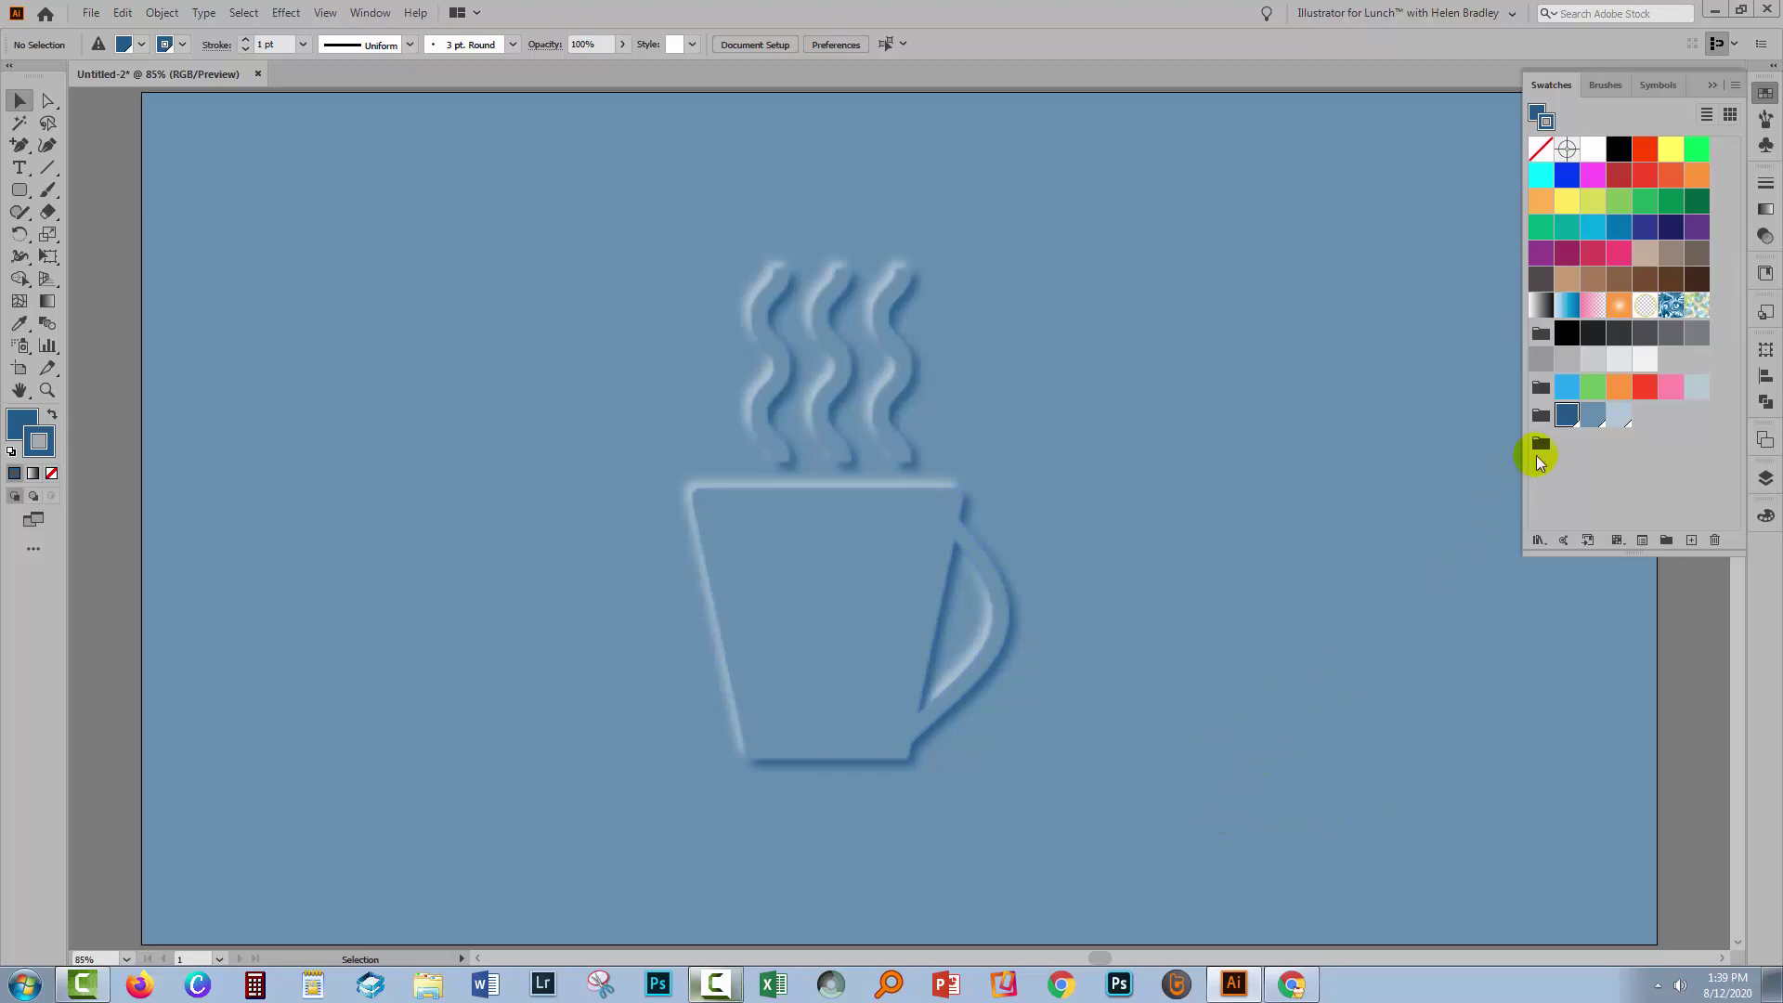
Step: Raise the light tint global swatch's red value to 175, giving R=175 G=90 B=141 pink
double_click(1569, 415)
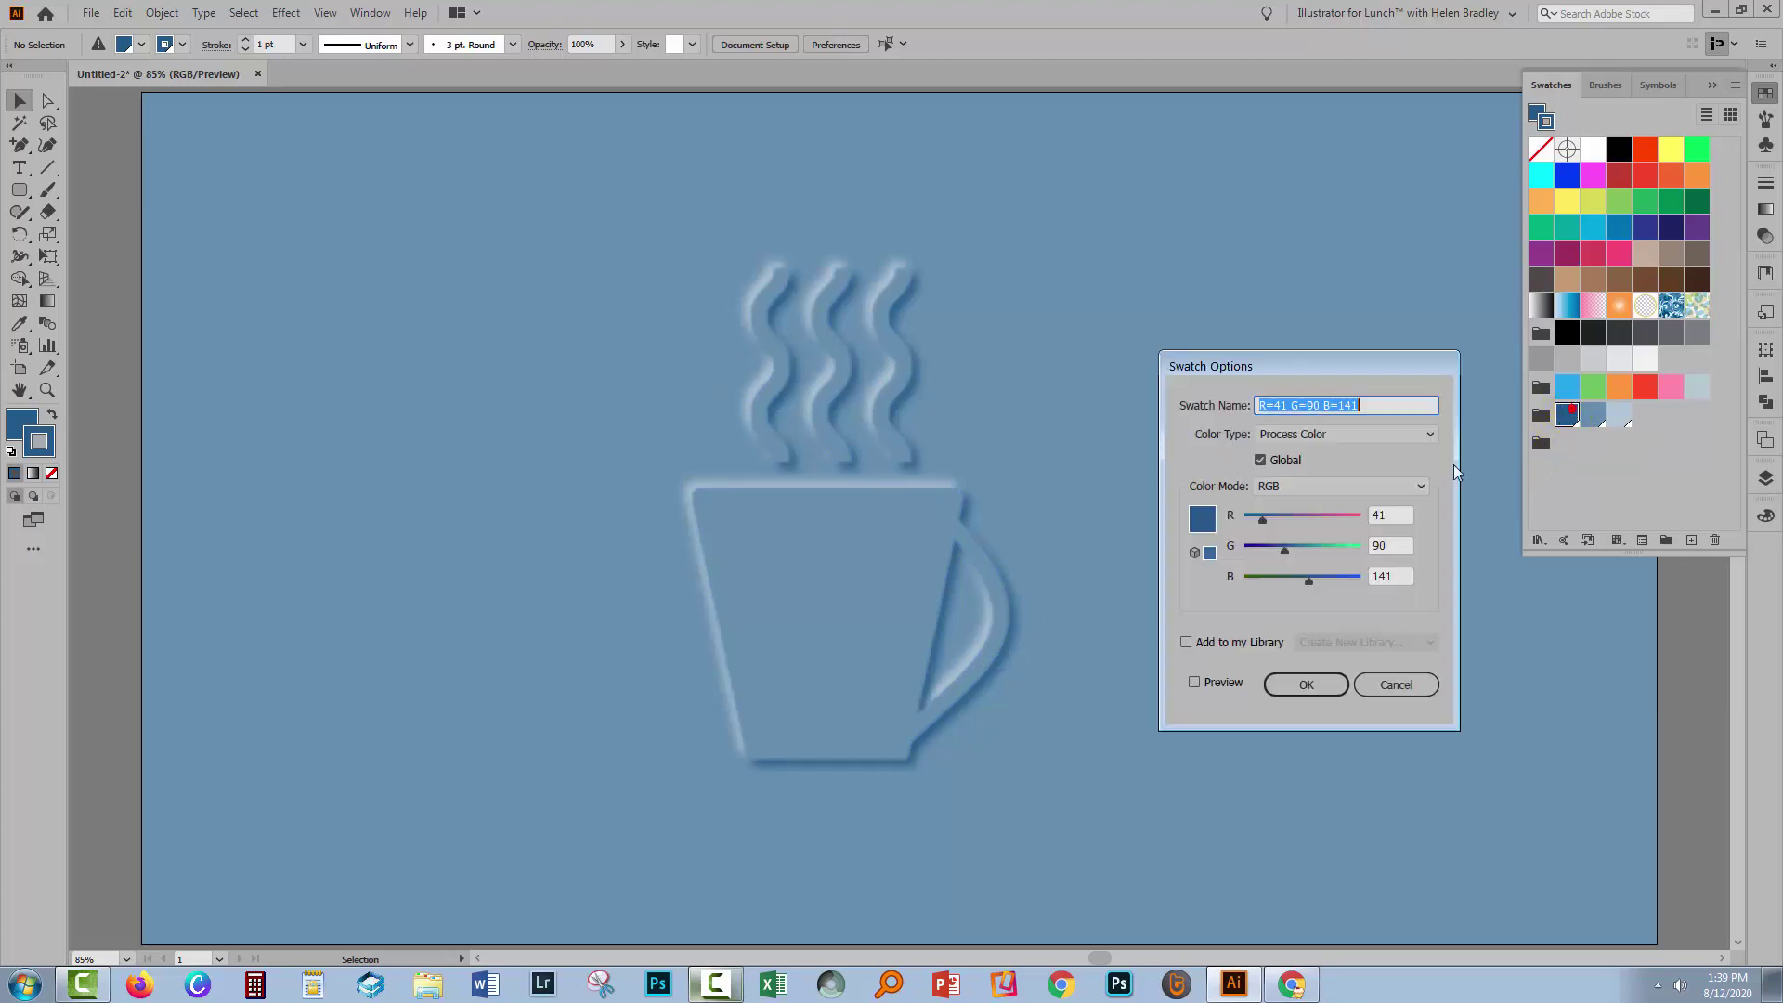
click(1402, 687)
double_click(1619, 415)
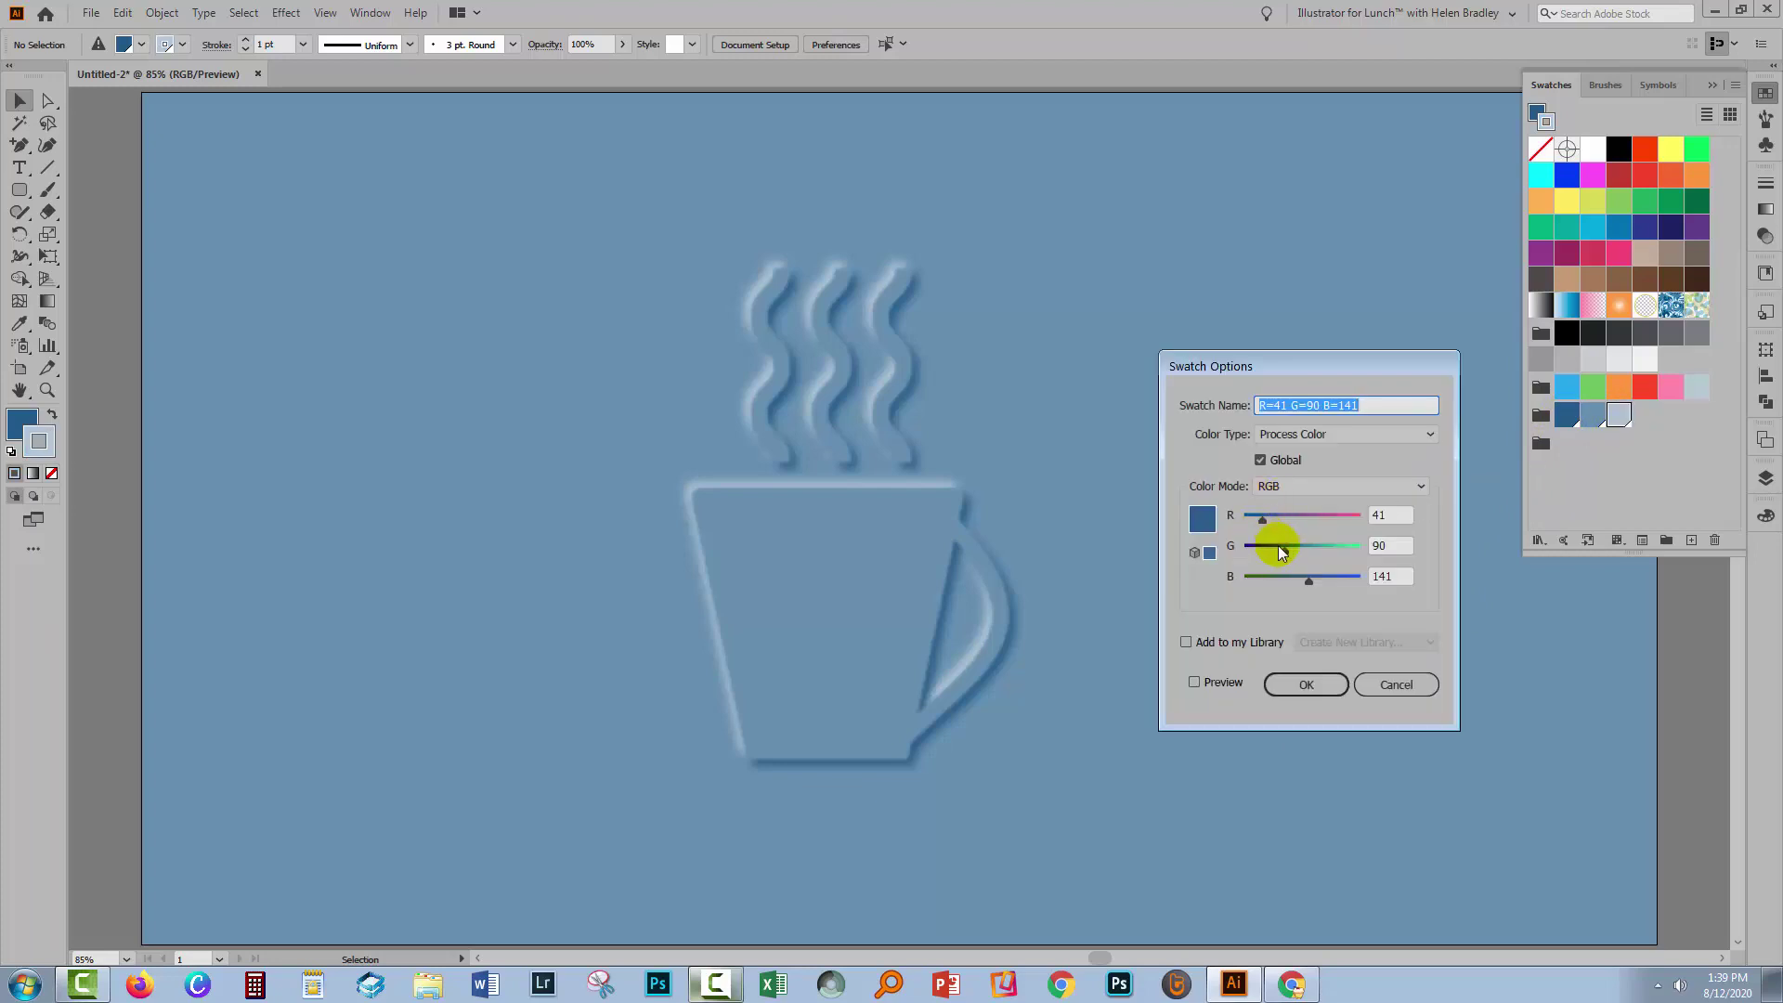
drag(1260, 522, 1323, 522)
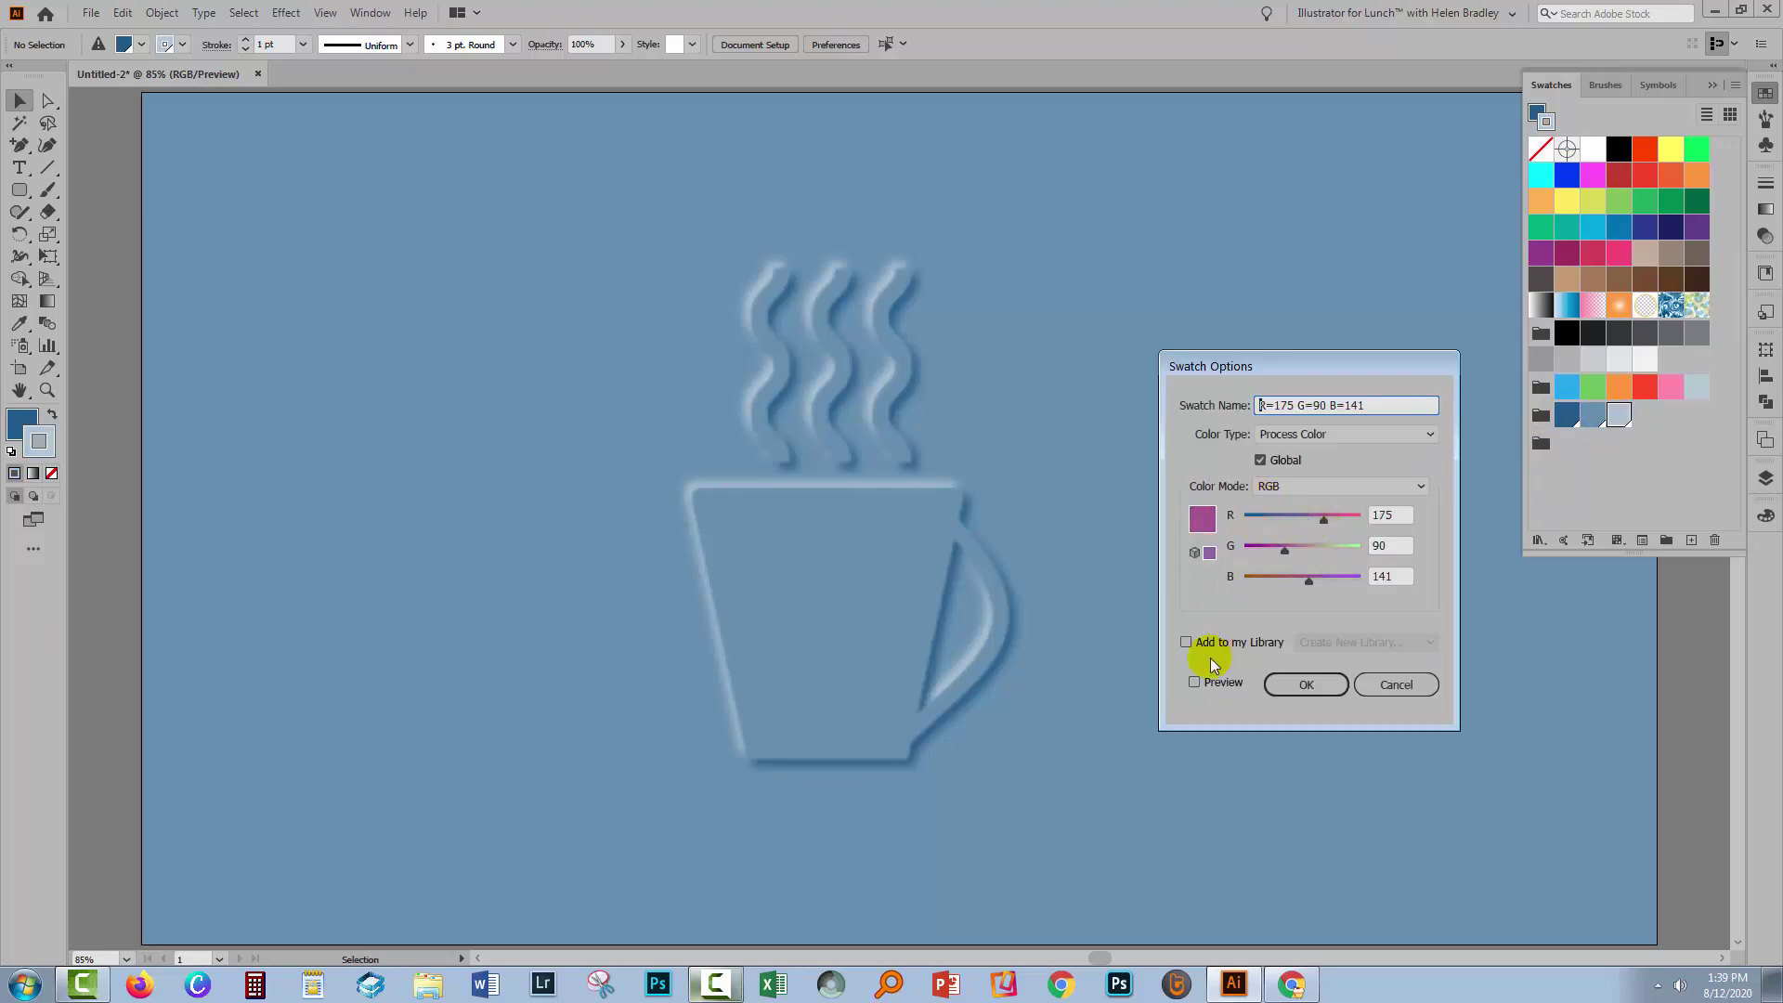
click(1195, 684)
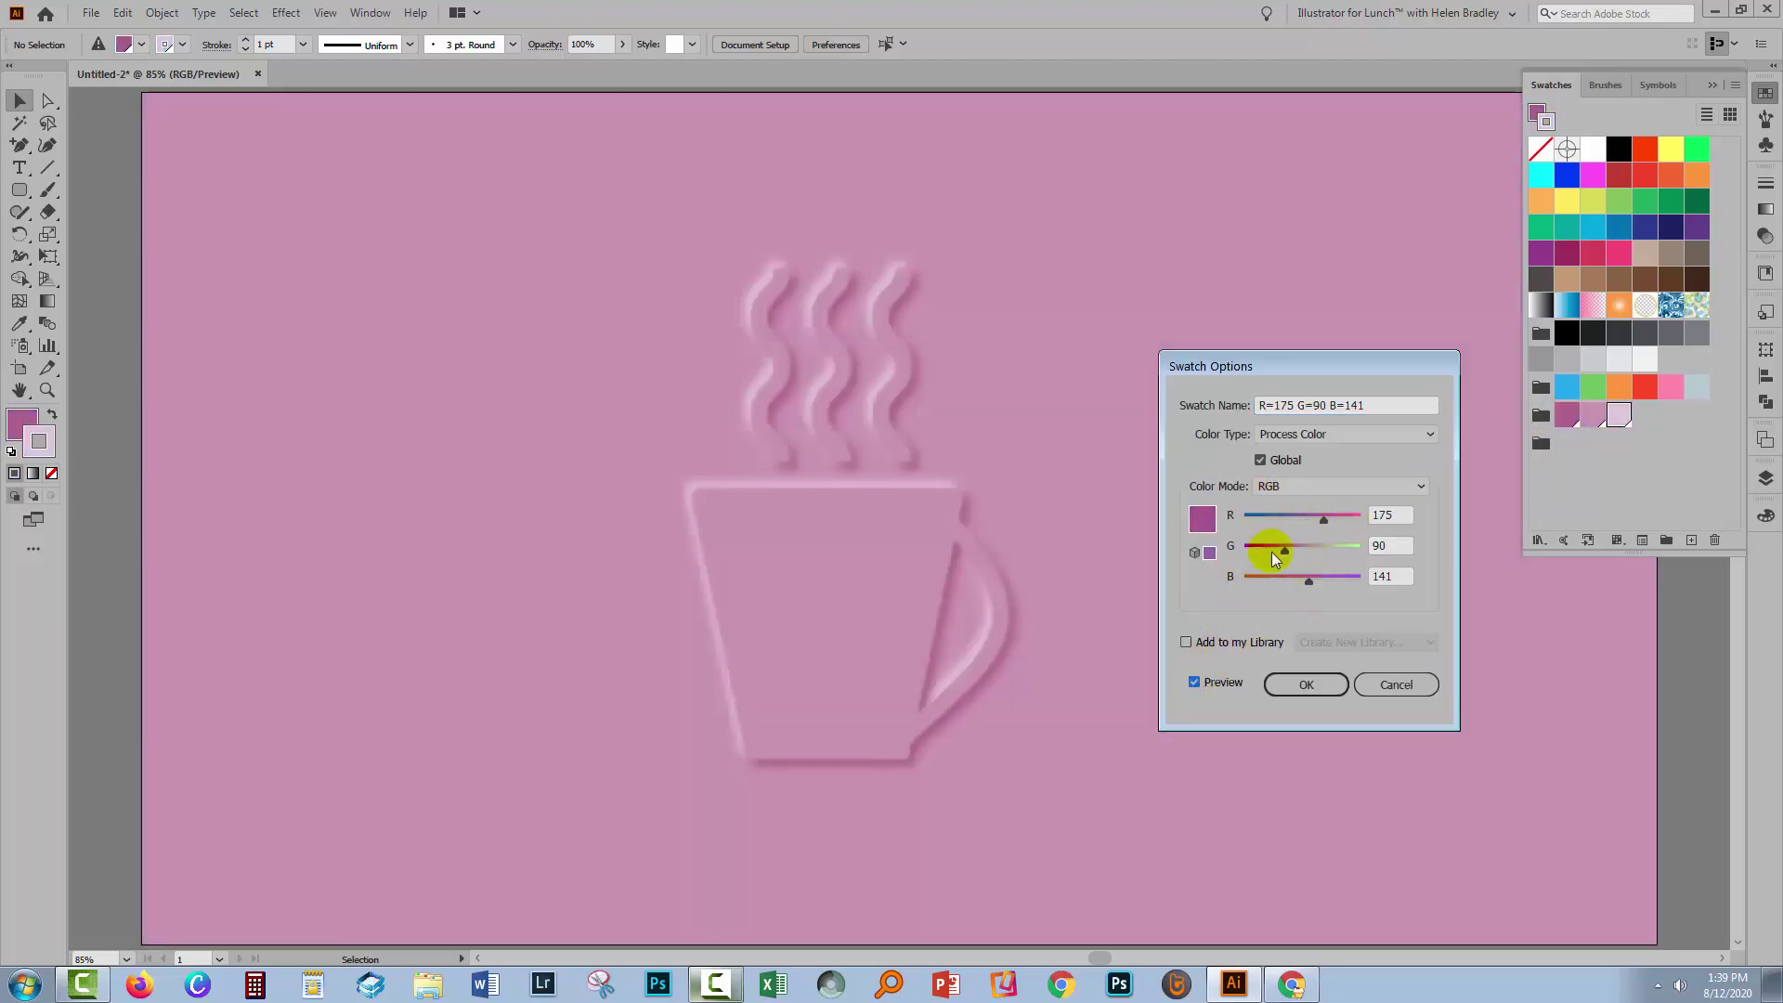
click(1305, 684)
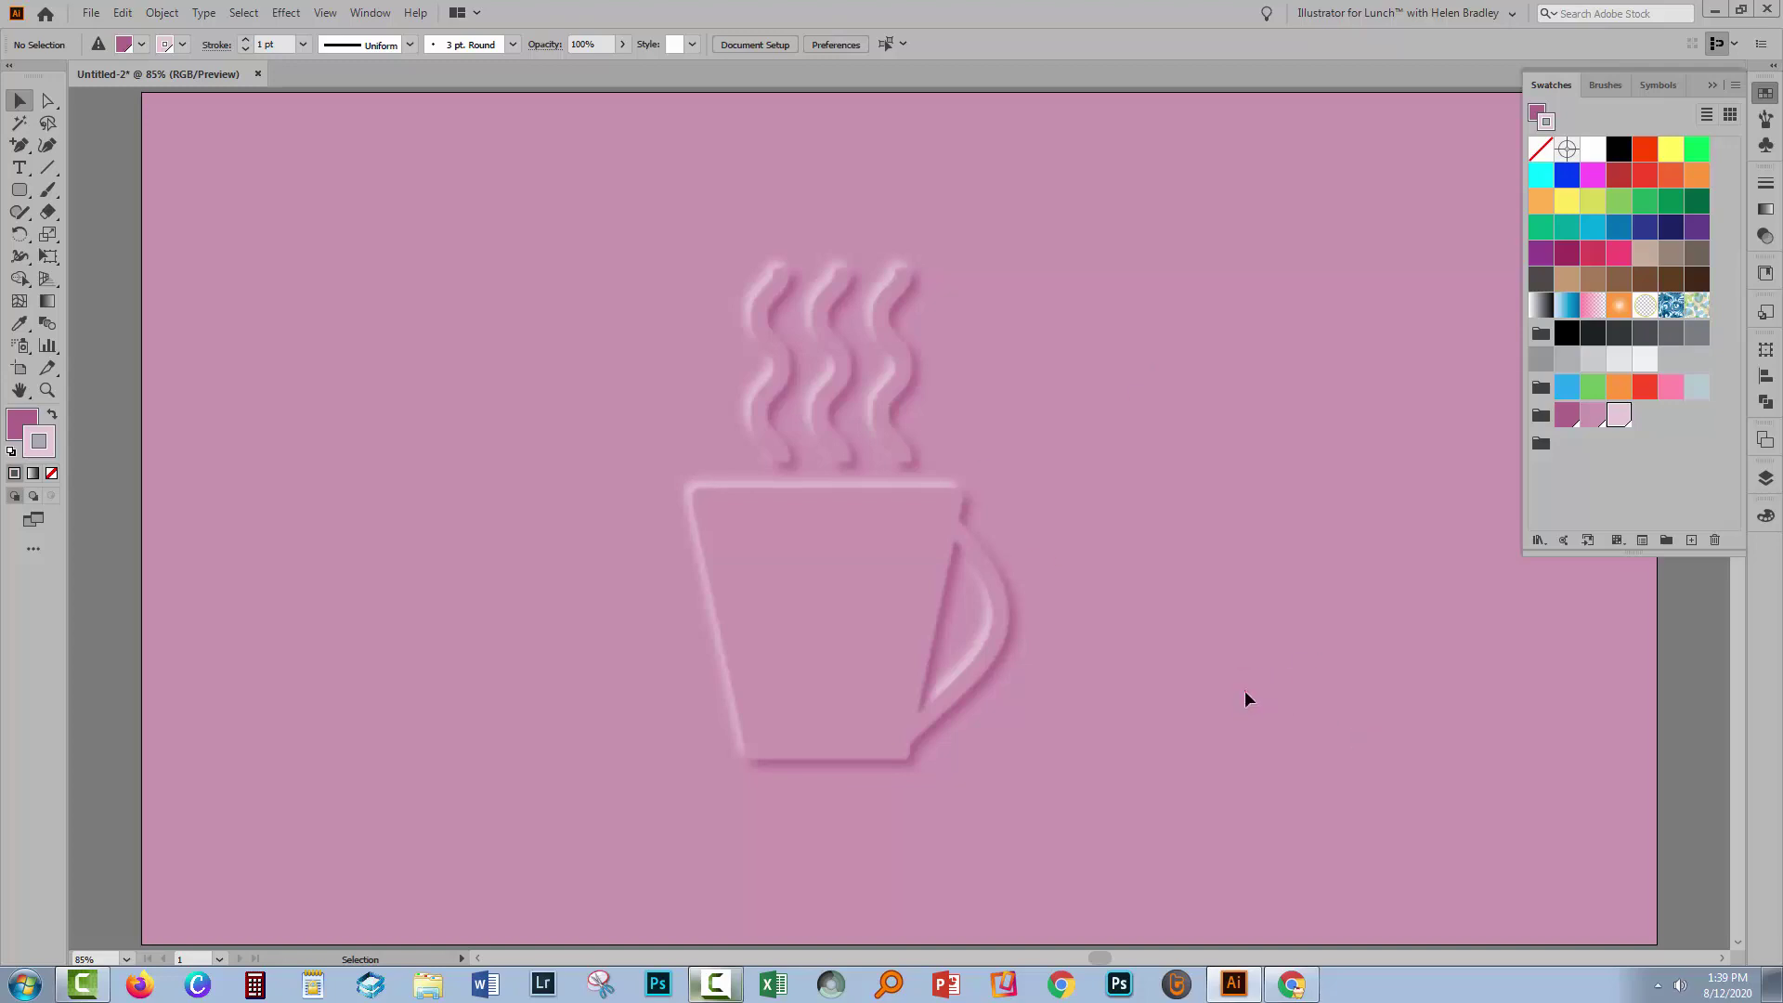
Step: Select the global swatch in the Swatches panel
click(1570, 416)
click(1563, 419)
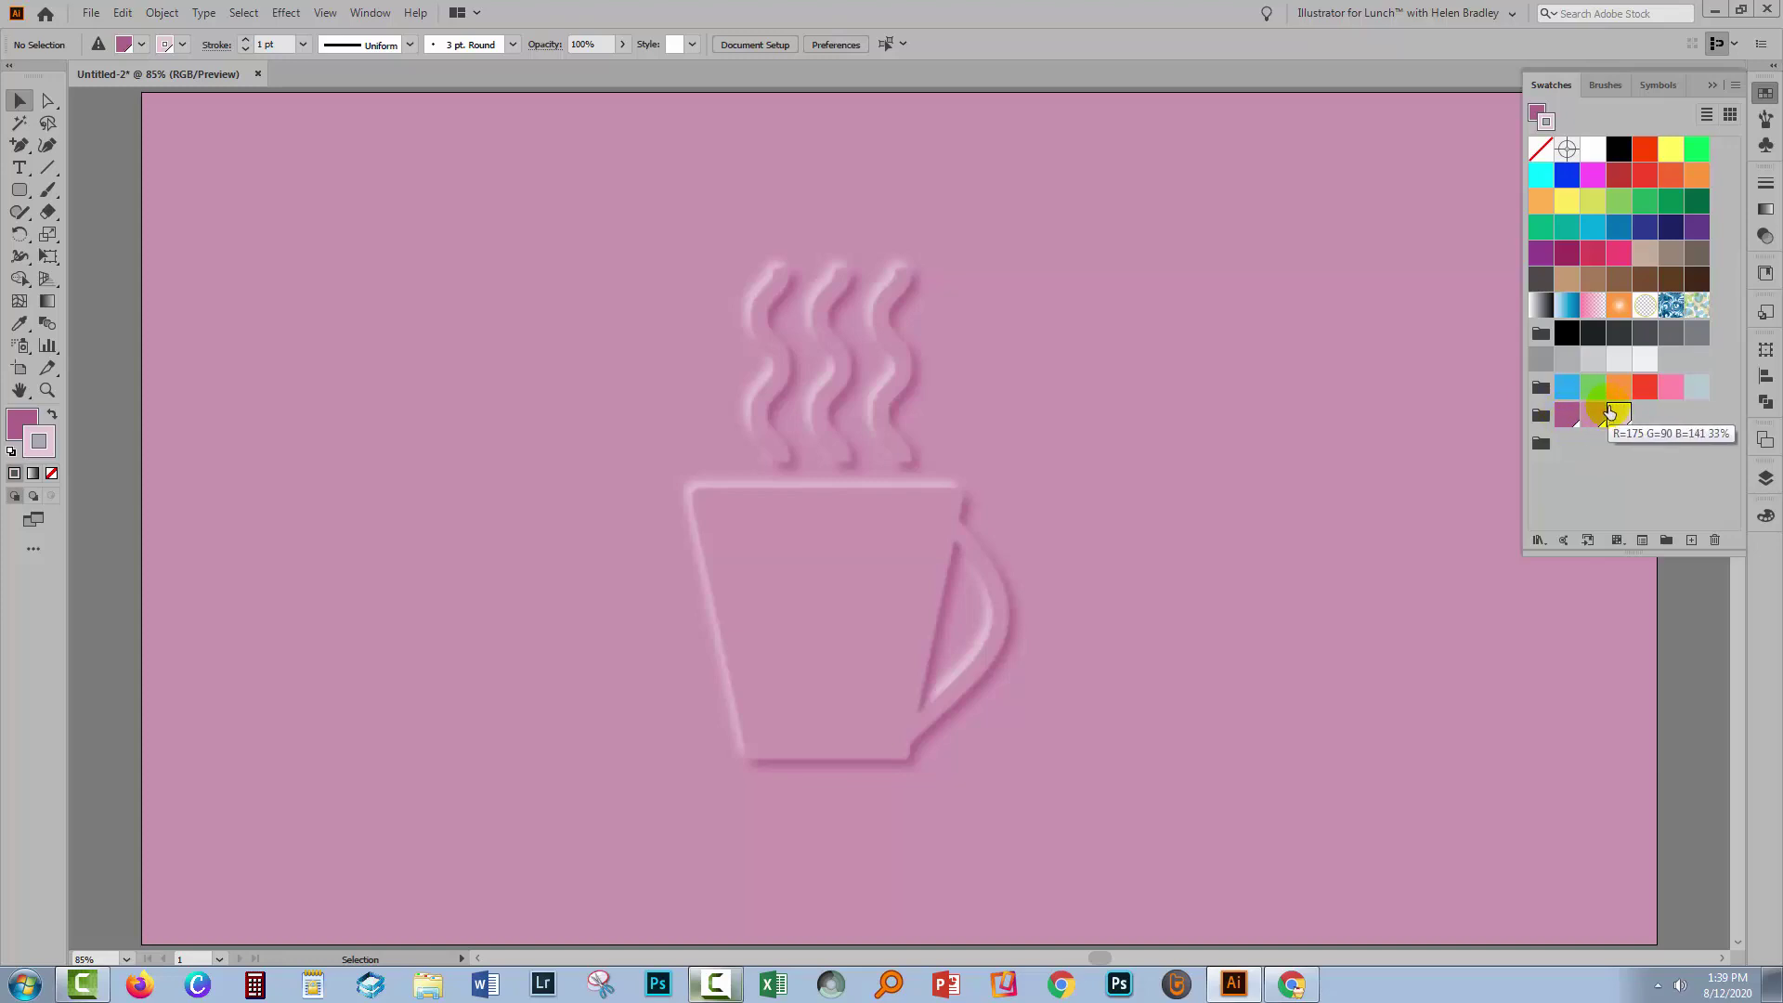
click(1567, 418)
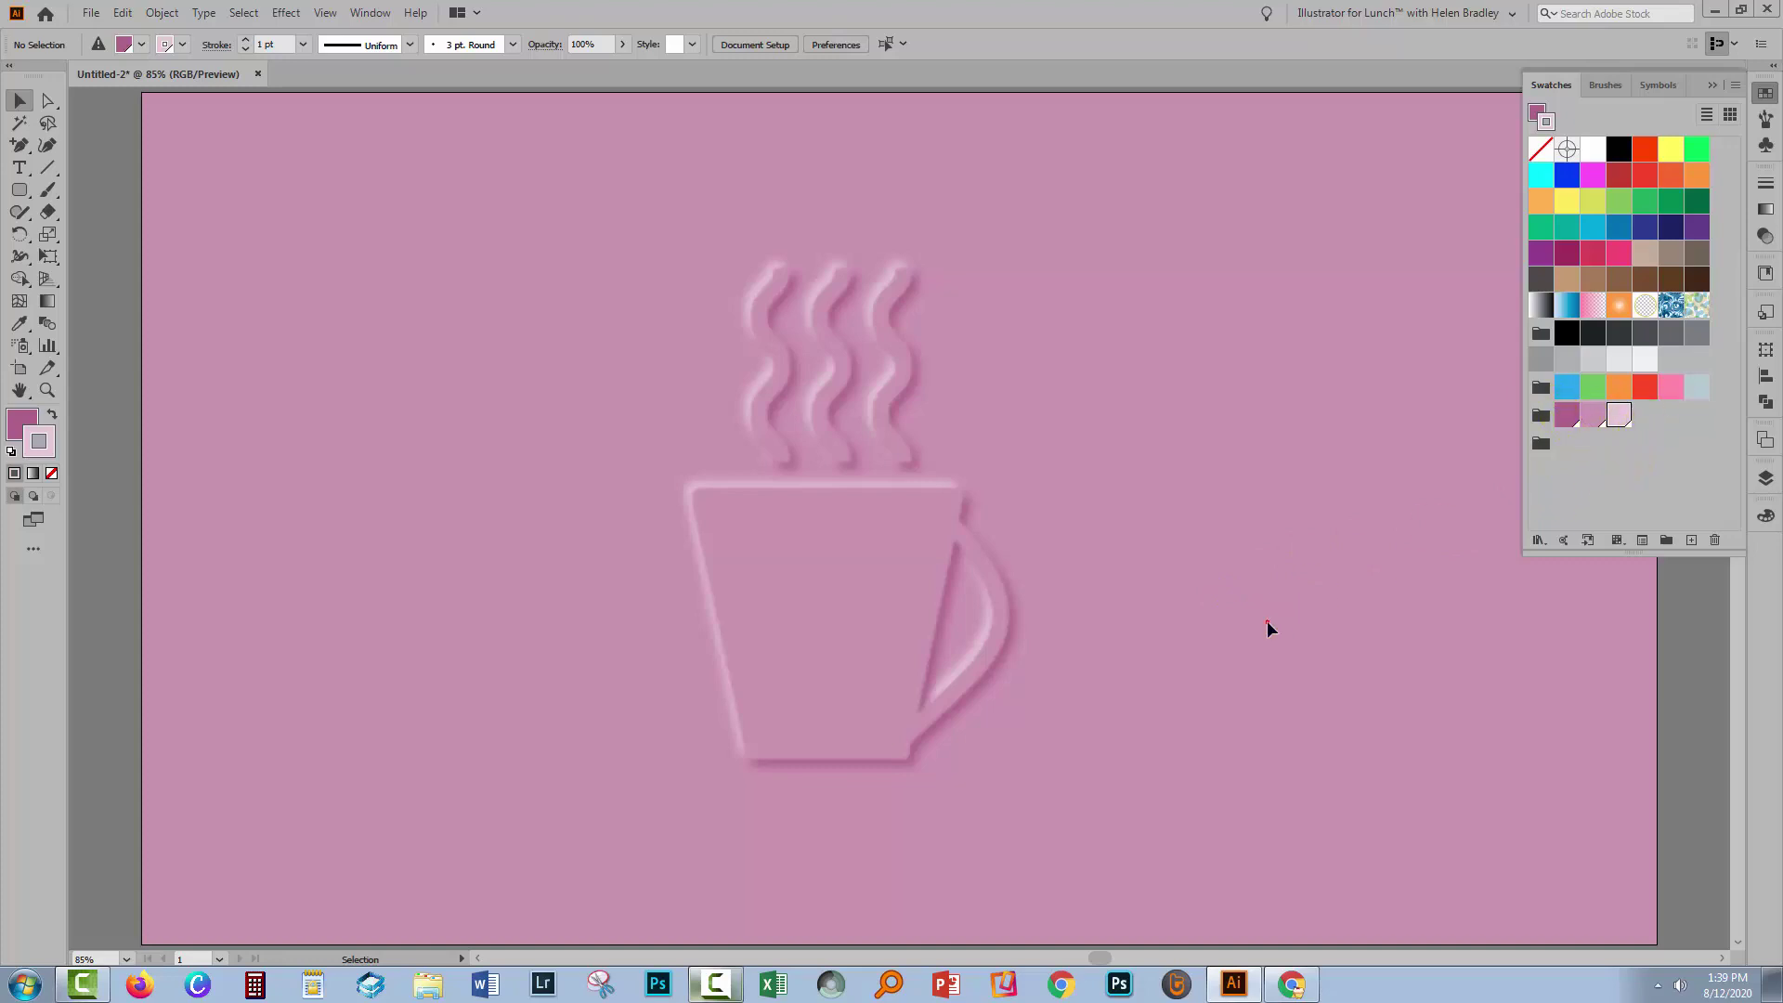
Step: Collapse the Swatches panel into the dock to reveal the finished pink embossed mug
click(1713, 82)
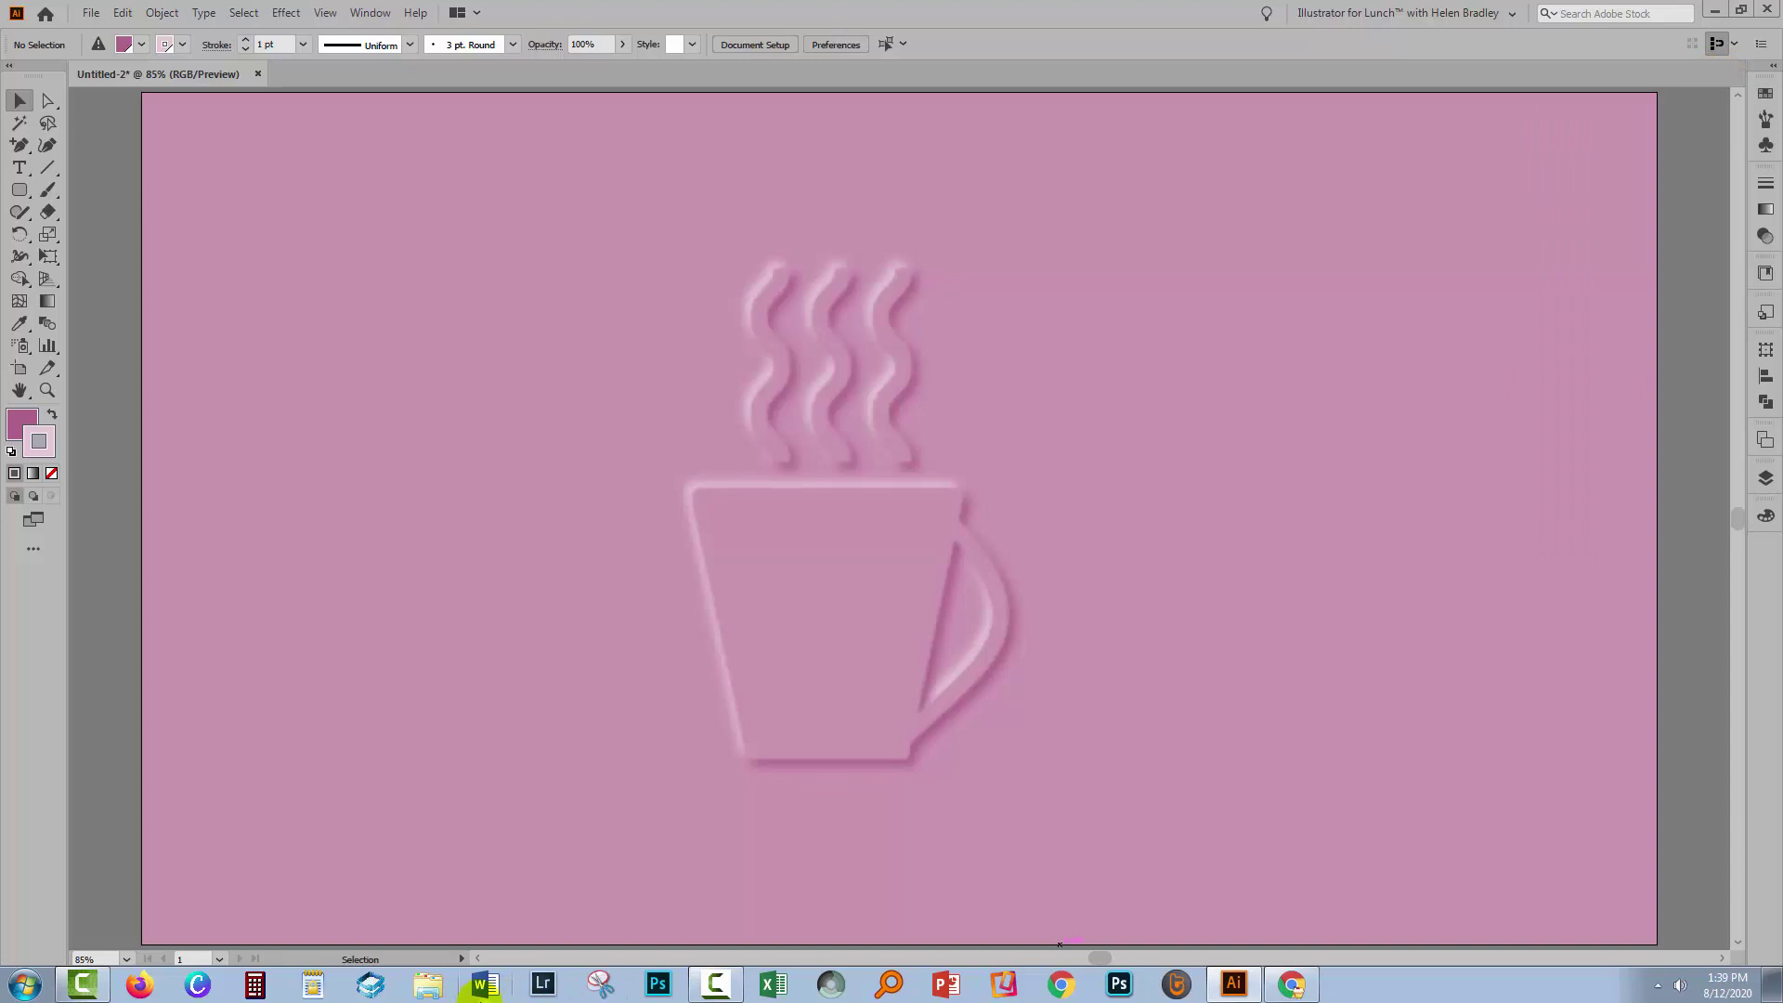